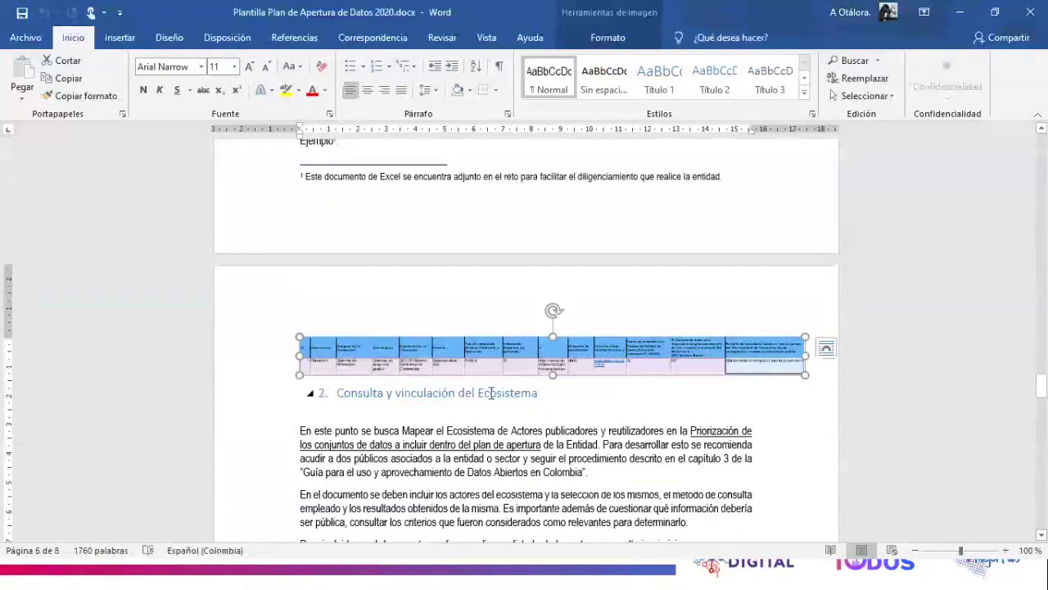
Review the "Consulta y vinculación del Ecosistema" section, including its instructions and the example list of health system actors
scroll(478, 388, down, 3)
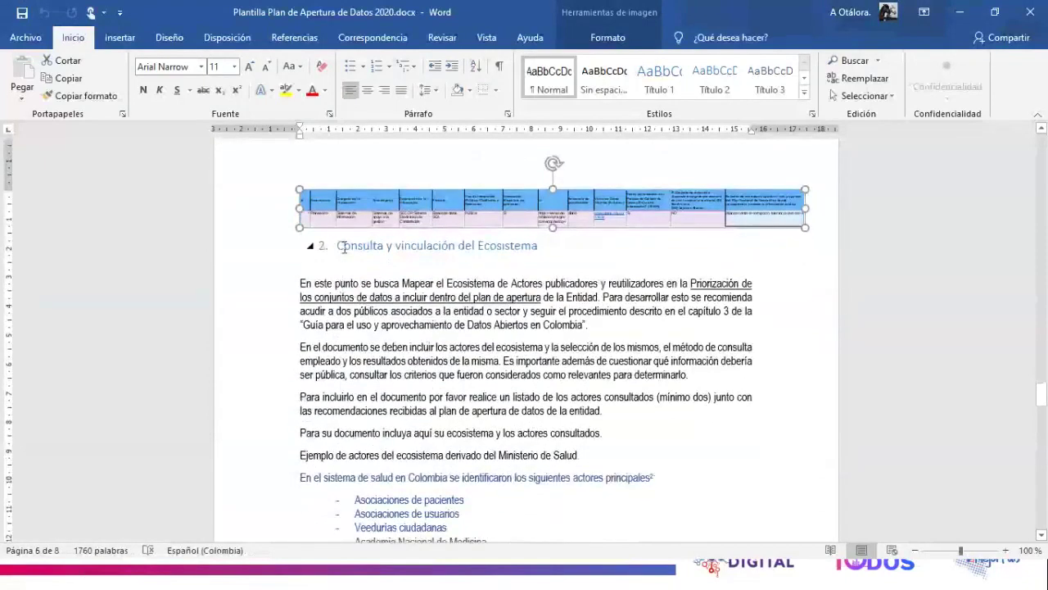
drag(333, 246, 507, 257)
scroll(524, 290, down, 3)
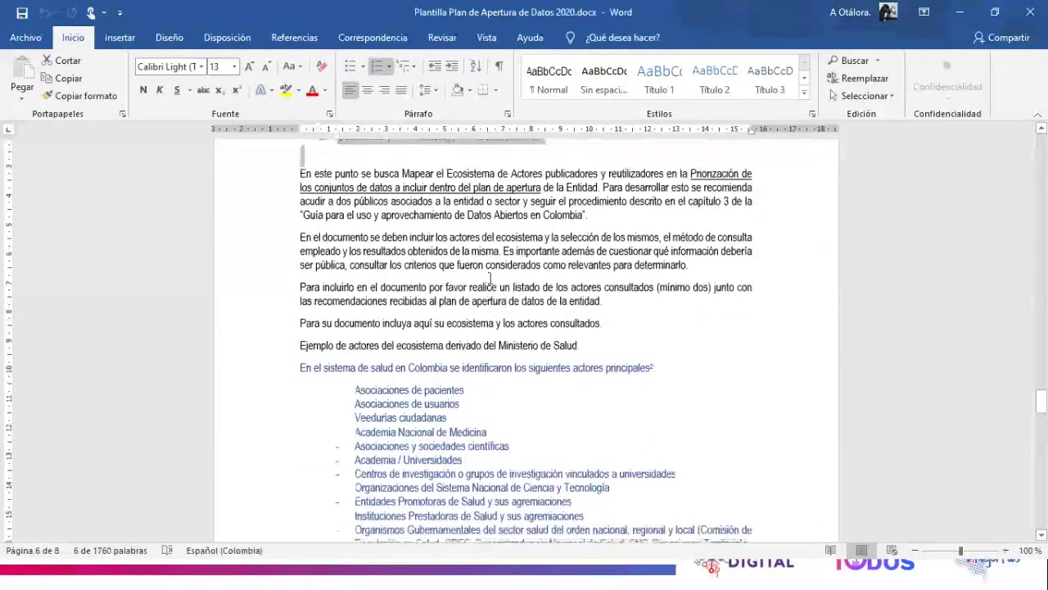
drag(471, 173, 510, 407)
scroll(540, 299, up, 1)
click(667, 347)
scroll(546, 351, down, 3)
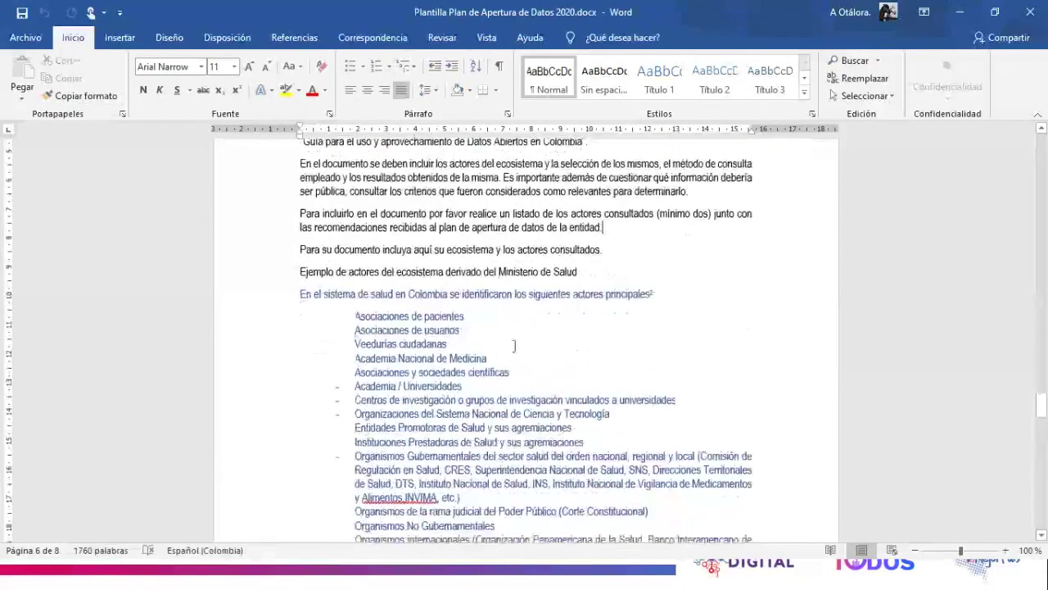
drag(347, 316, 684, 399)
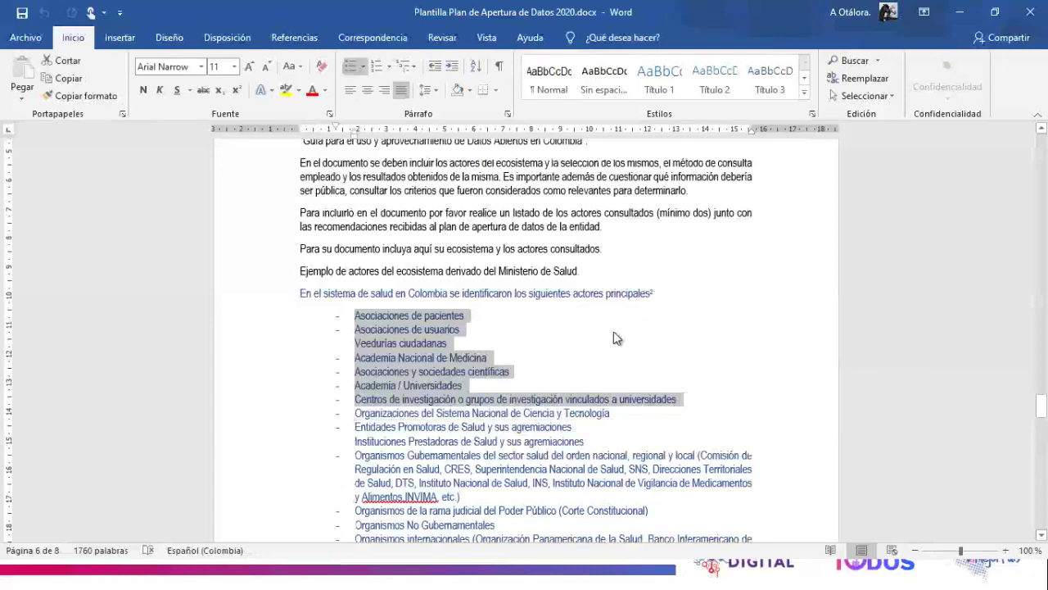
click(615, 333)
scroll(615, 332, up, 3)
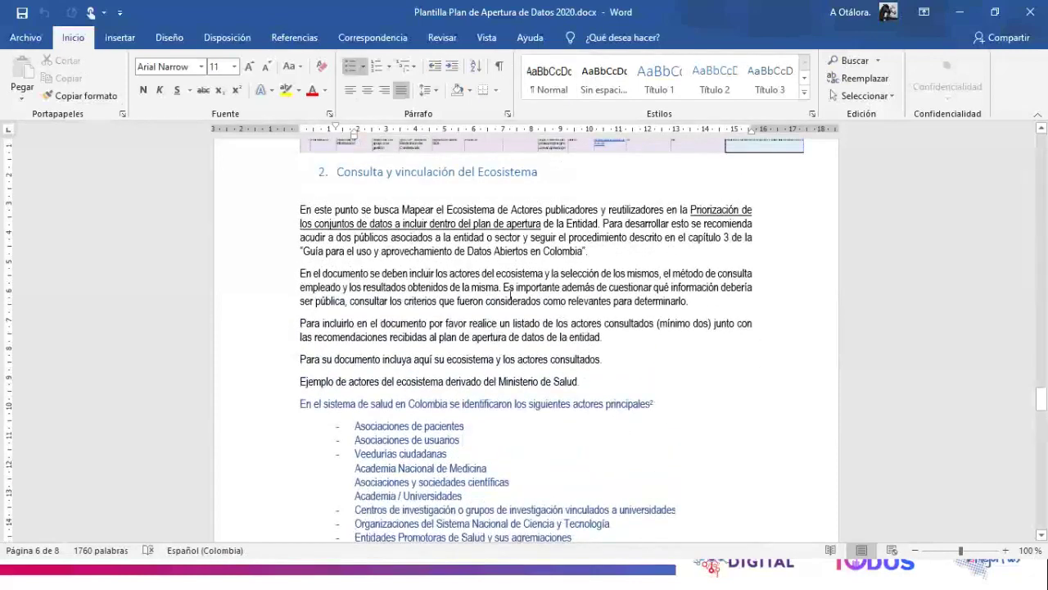
Examine the table "Vinculación del Ecosistema en el Plan de Datos de la Entidad" and its columns
scroll(546, 243, down, 12)
scroll(546, 243, down, 13)
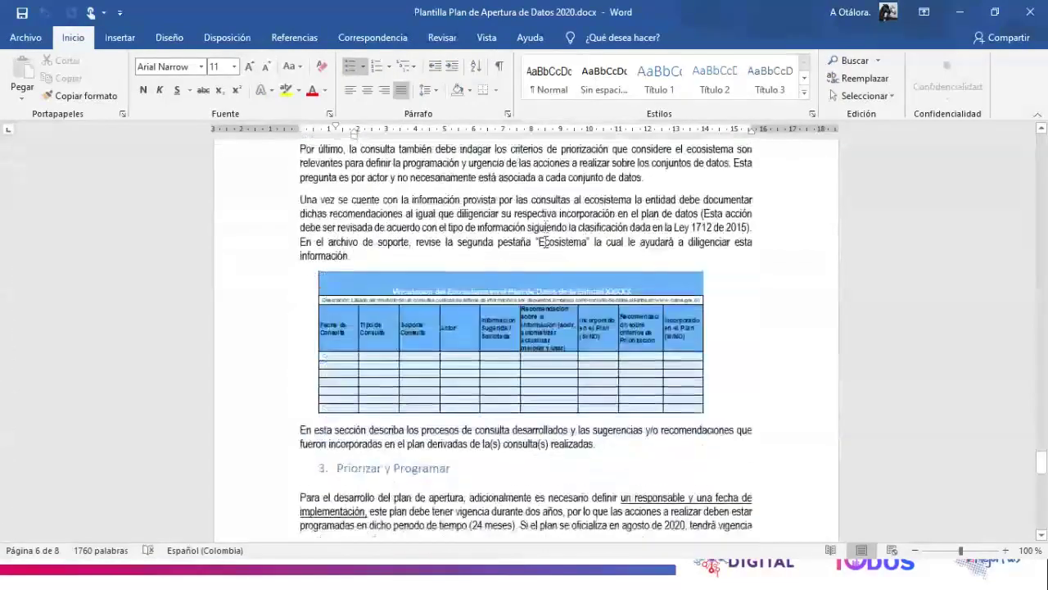
click(606, 392)
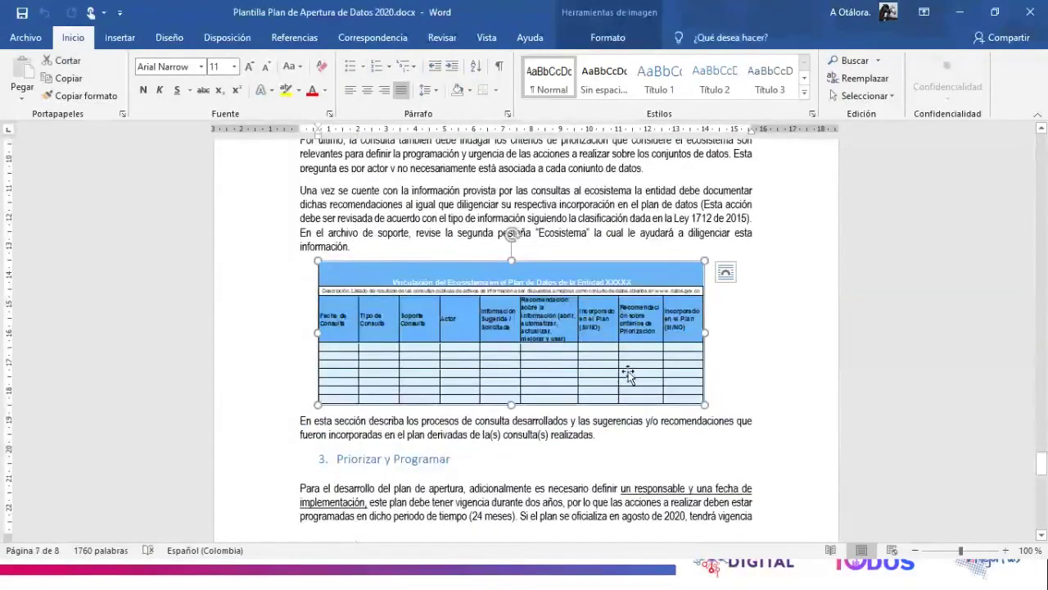
click(718, 302)
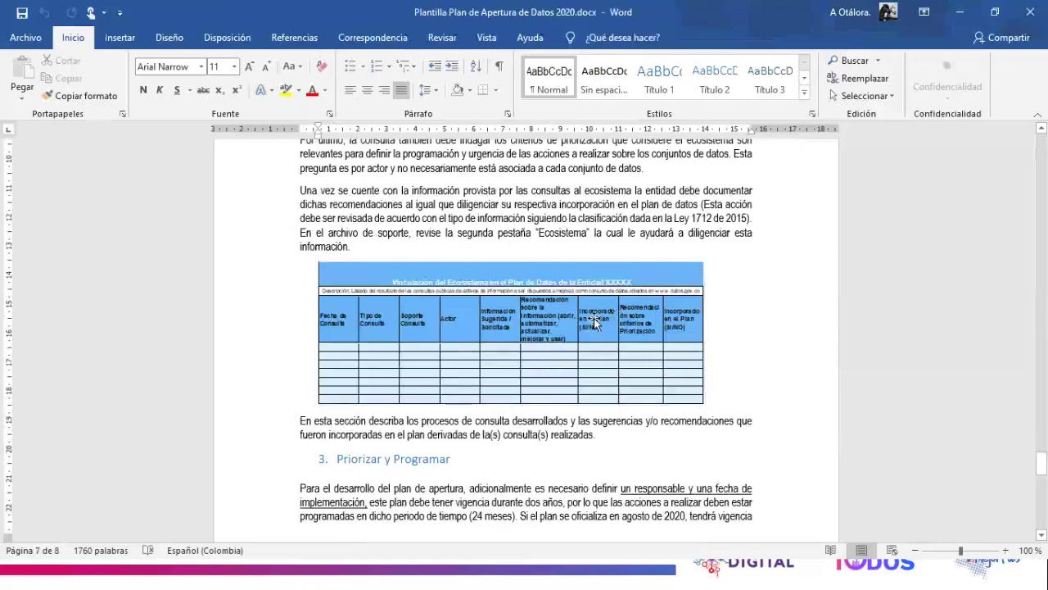
Increase the indent of the numbered heading "Priorizar y Programar" and justify it
scroll(562, 332, down, 5)
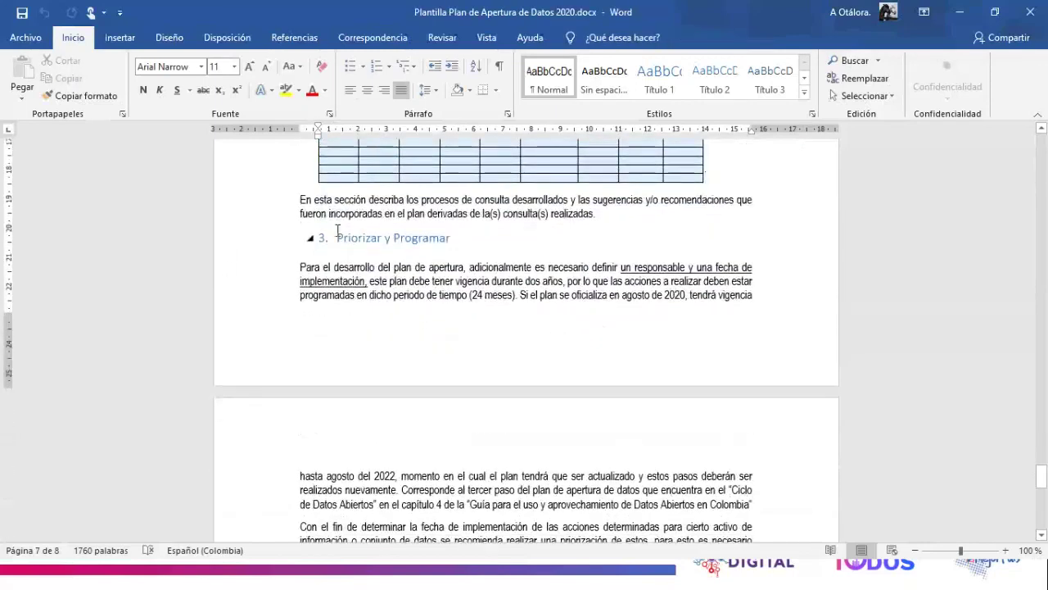
drag(342, 234, 490, 235)
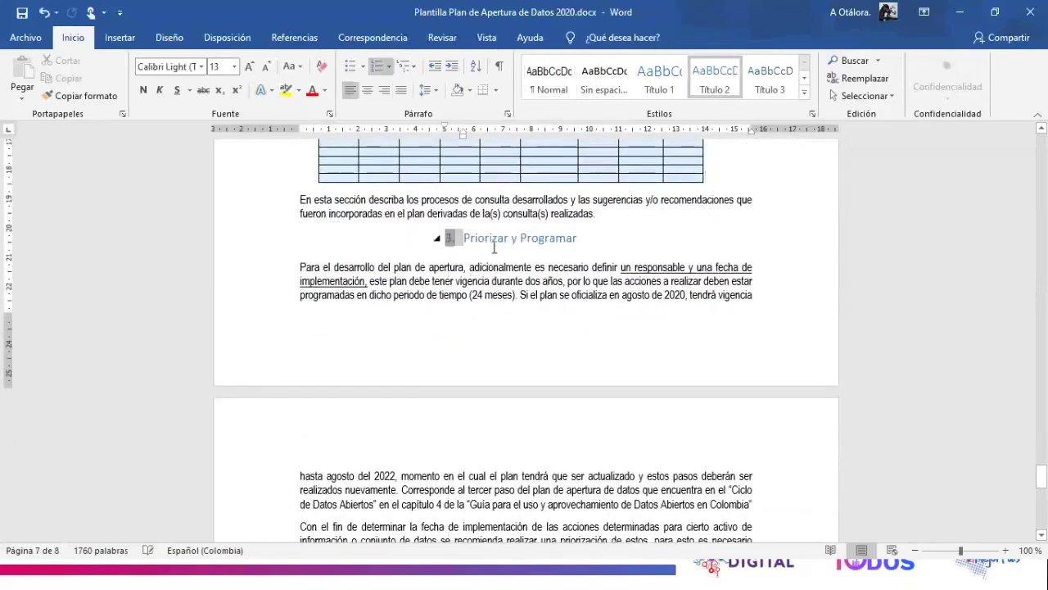
click(401, 89)
Review the "Priorizar y Programar" instructions, the Plan de Datos table and the closing paragraph below it
scroll(534, 417, down, 9)
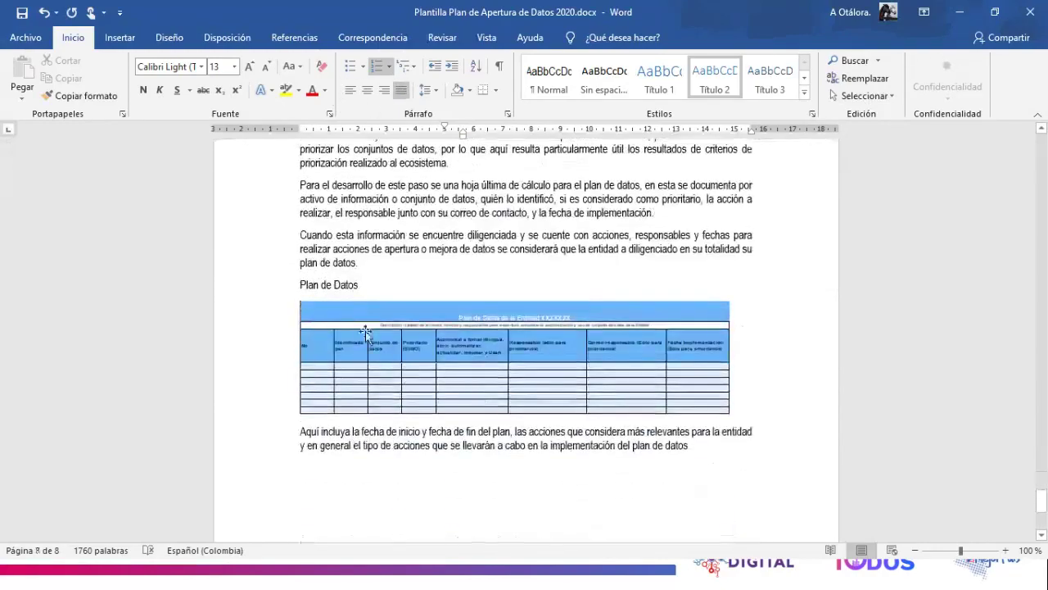
scroll(460, 380, up, 2)
scroll(460, 380, down, 2)
click(367, 338)
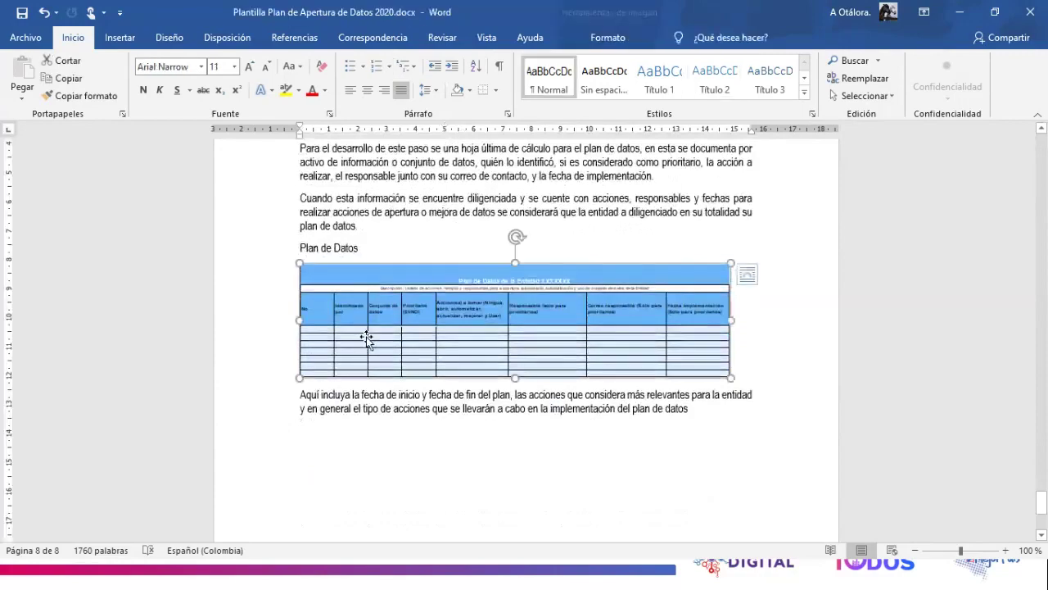
scroll(458, 293, up, 11)
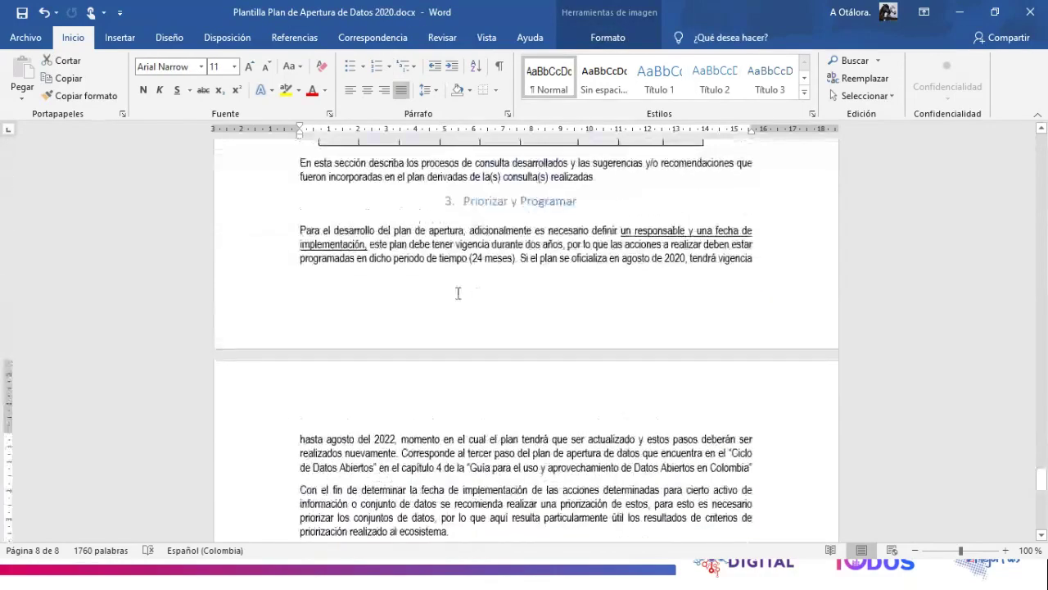
scroll(458, 294, up, 2)
drag(301, 305, 372, 364)
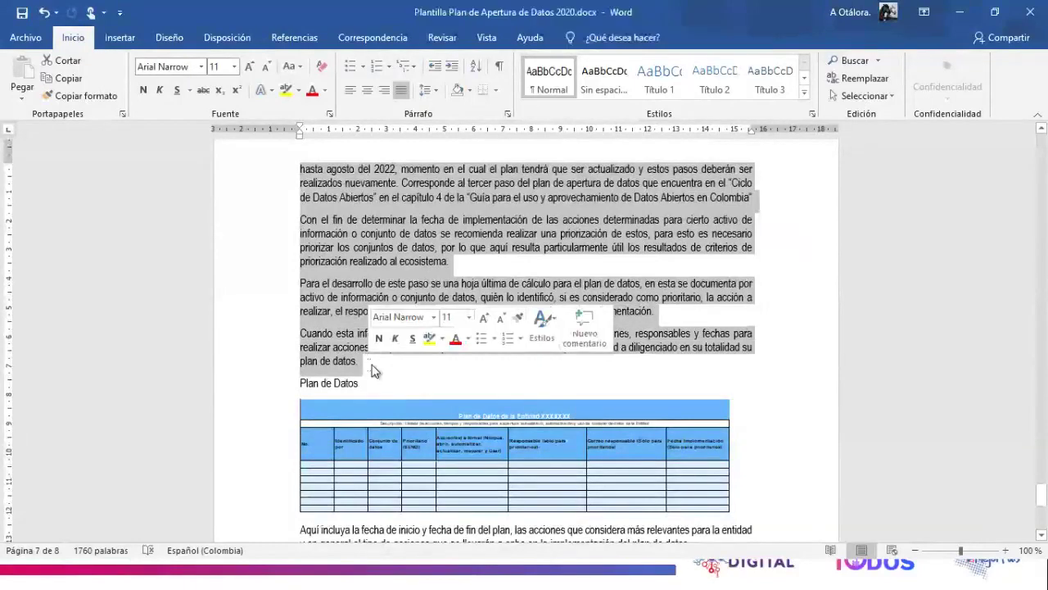
click(417, 366)
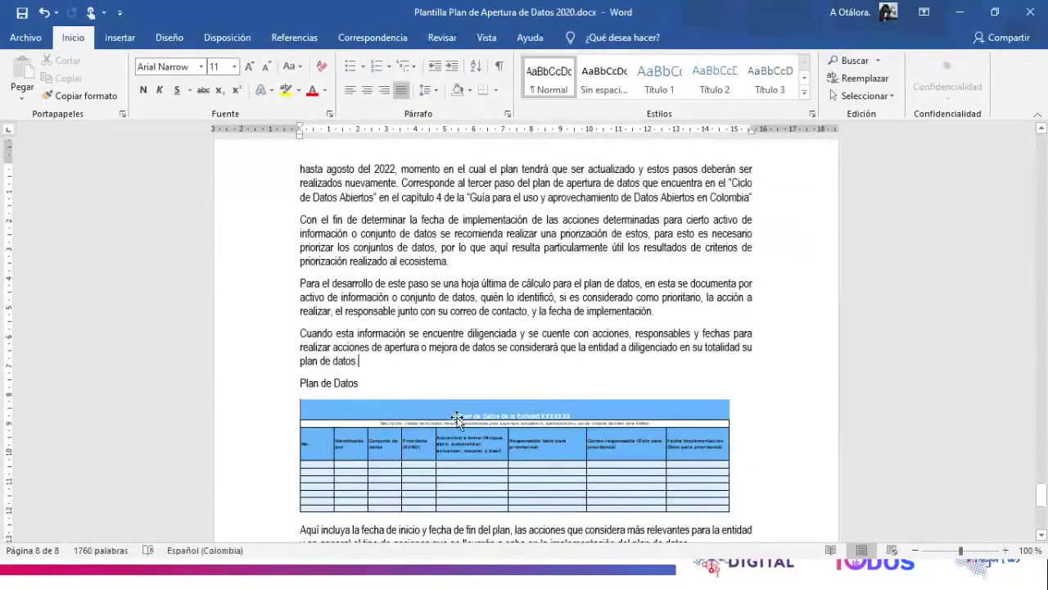
scroll(447, 361, down, 3)
scroll(453, 358, down, 4)
Switch to the Excel workbook "Plantilla Guia Excel Identificación Datos Abiertos 2020" and view its Consulta-Vinculación Ecosistema and Priorizar y Programar sheets
scroll(454, 358, up, 12)
scroll(435, 365, up, 12)
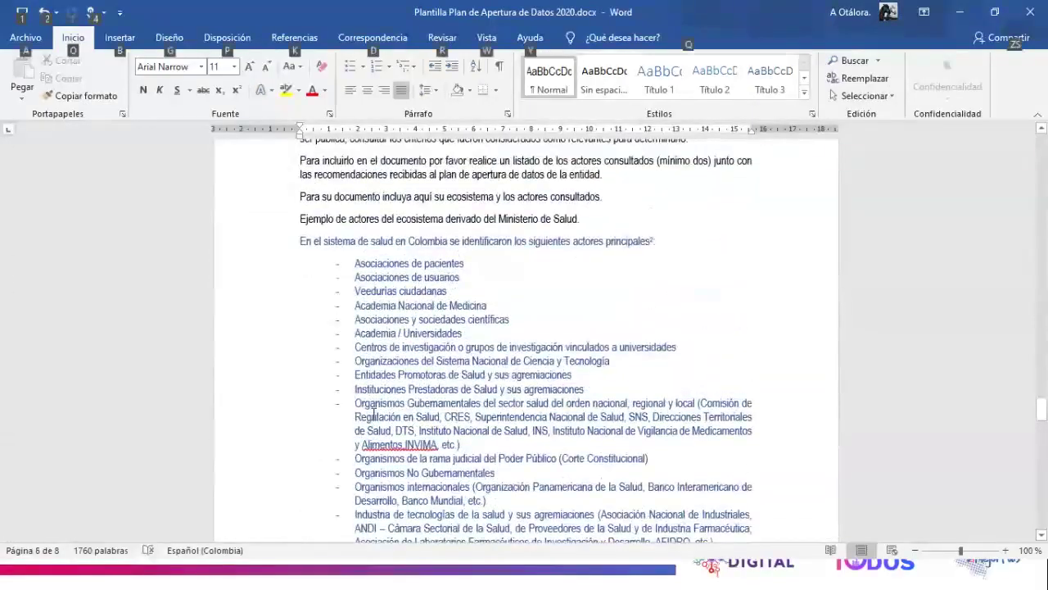
key(alt+Tab)
key(alt+Tab)
key(alt+Tab)
key(alt+Tab)
key(alt+Tab)
key(alt+Tab)
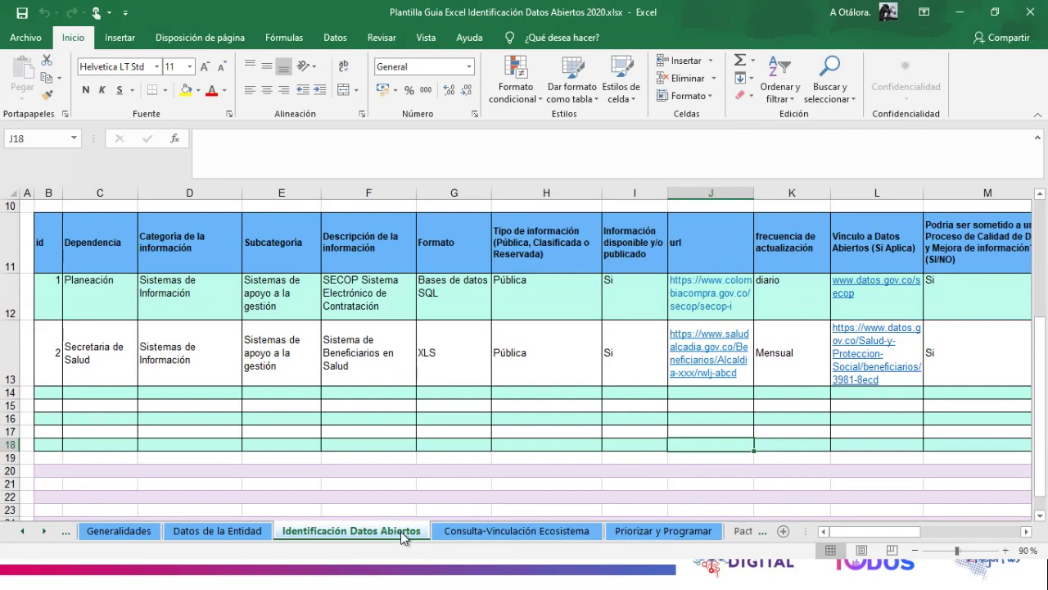
click(476, 534)
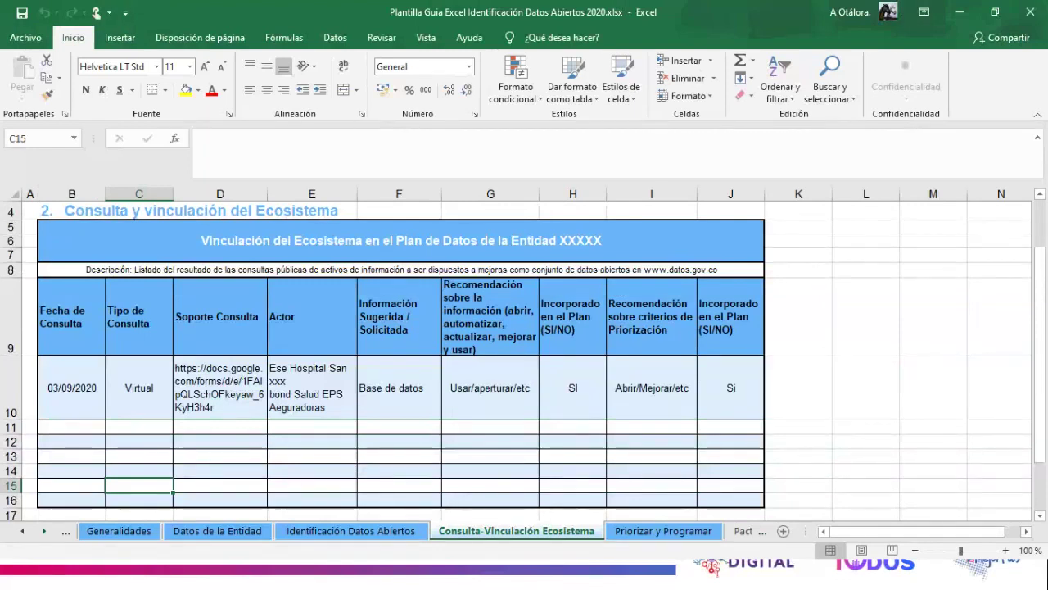
click(647, 531)
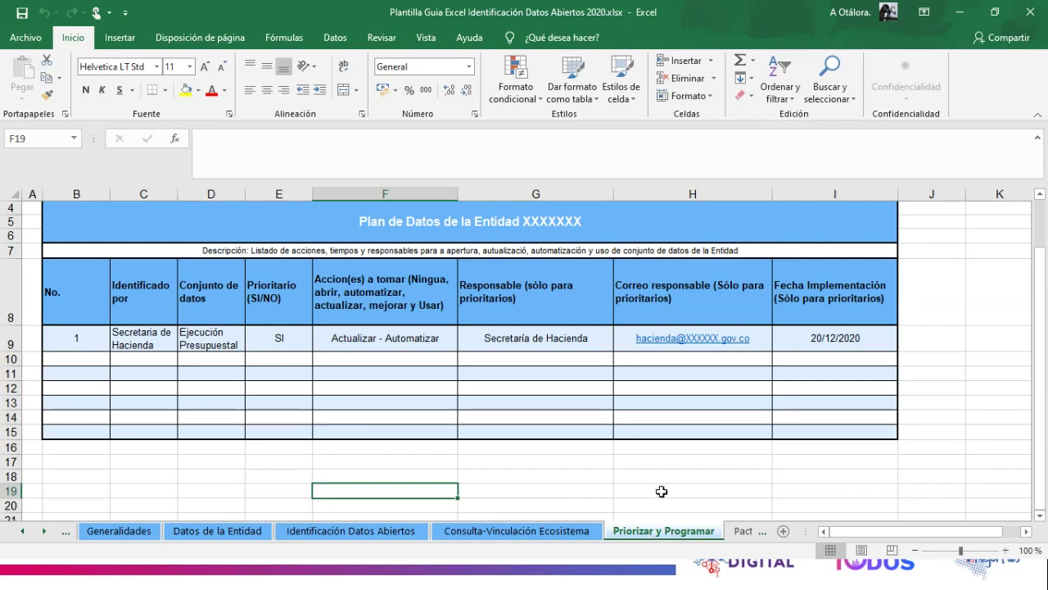
Open the Hoja de Control sheet and go through the modification log's fields from Versión to Fecha de Aprobación
click(23, 531)
click(23, 532)
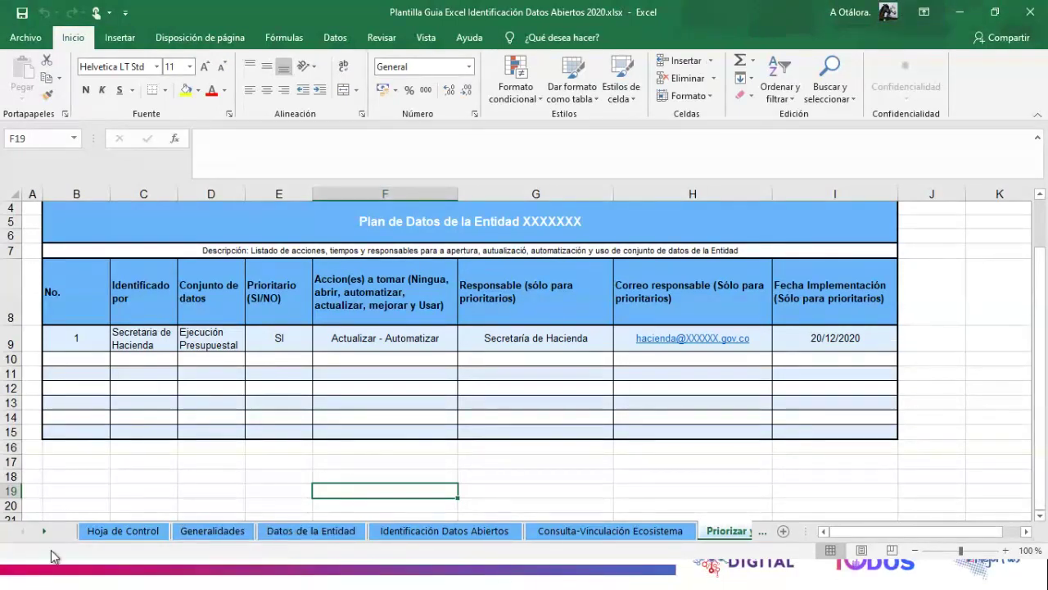
click(119, 531)
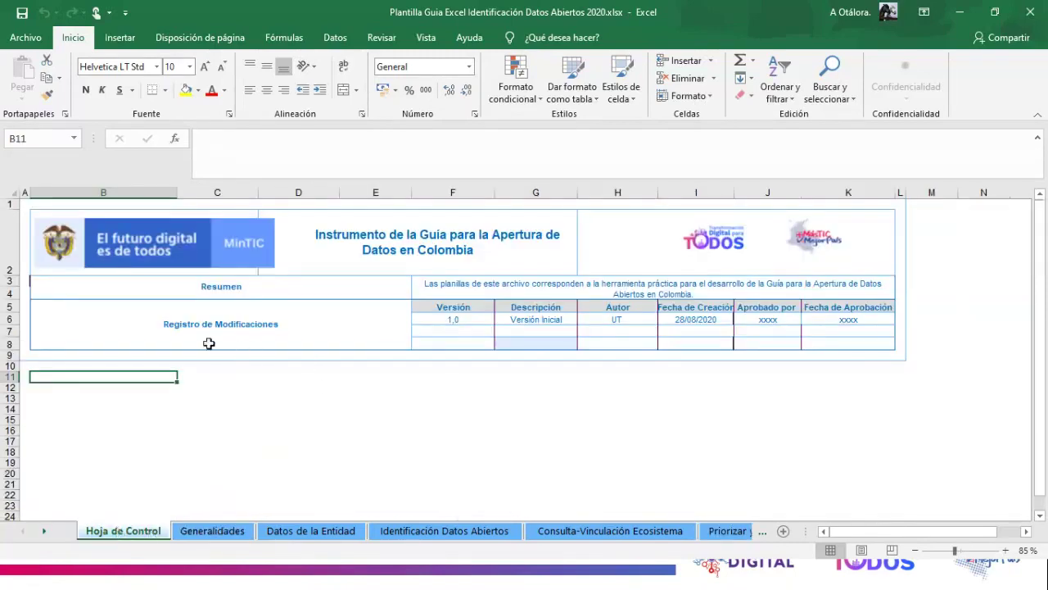
click(434, 332)
click(529, 330)
click(595, 327)
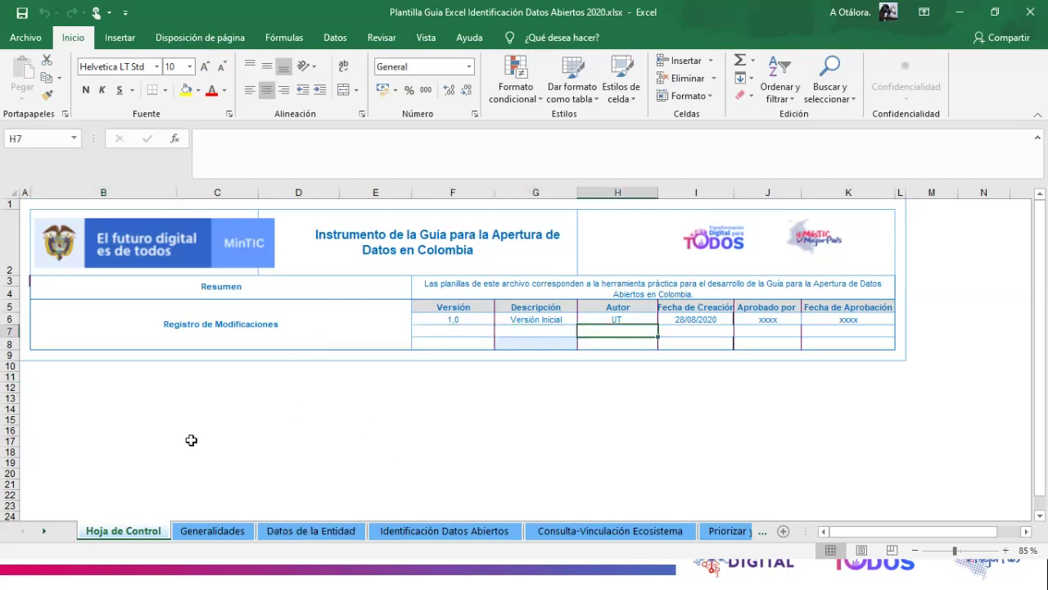
click(446, 328)
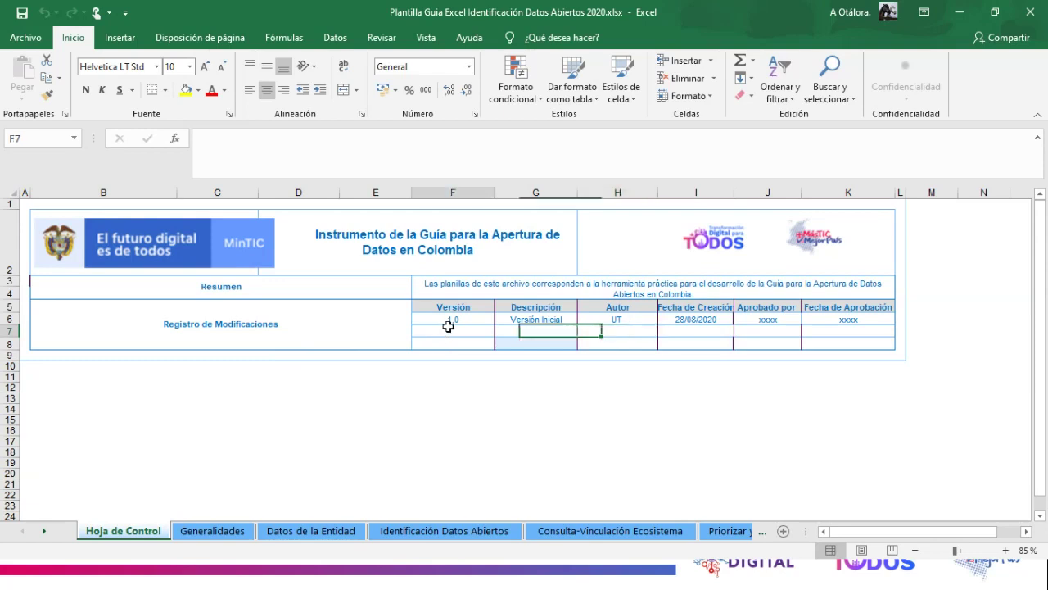
click(606, 327)
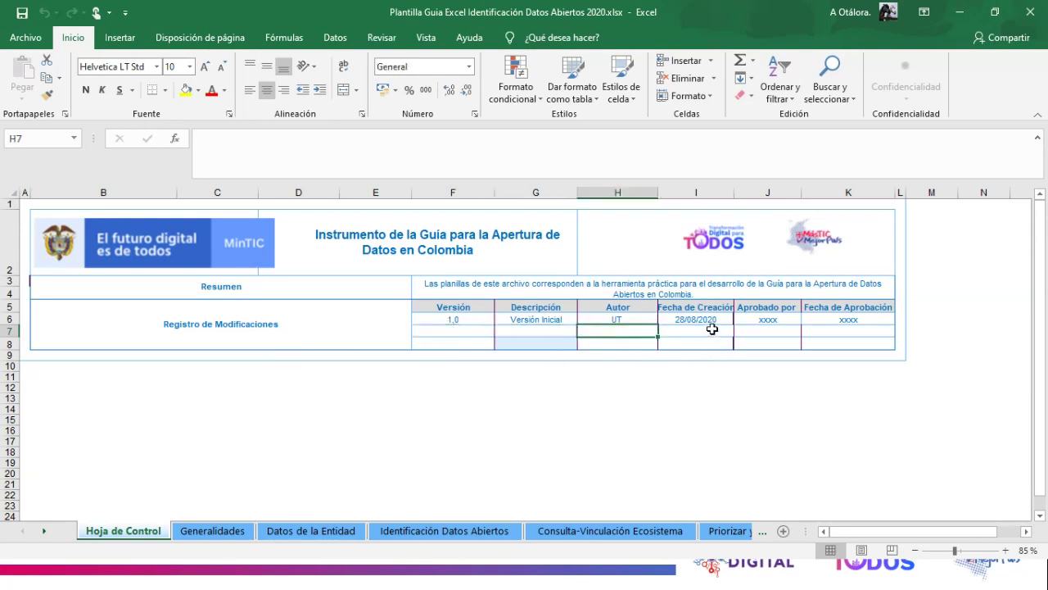
click(713, 328)
click(761, 328)
click(836, 319)
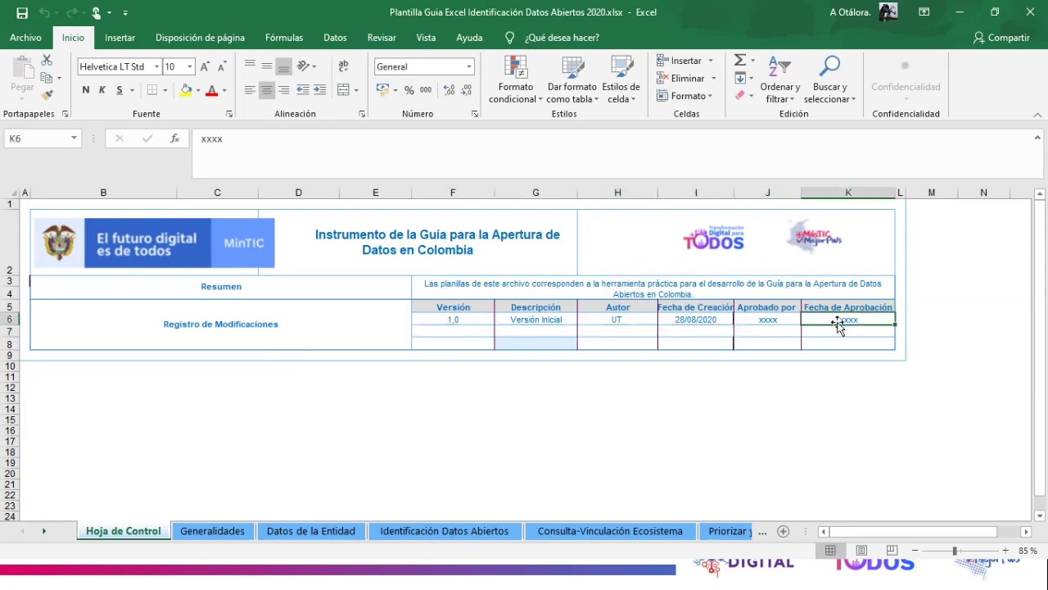
click(452, 329)
click(455, 319)
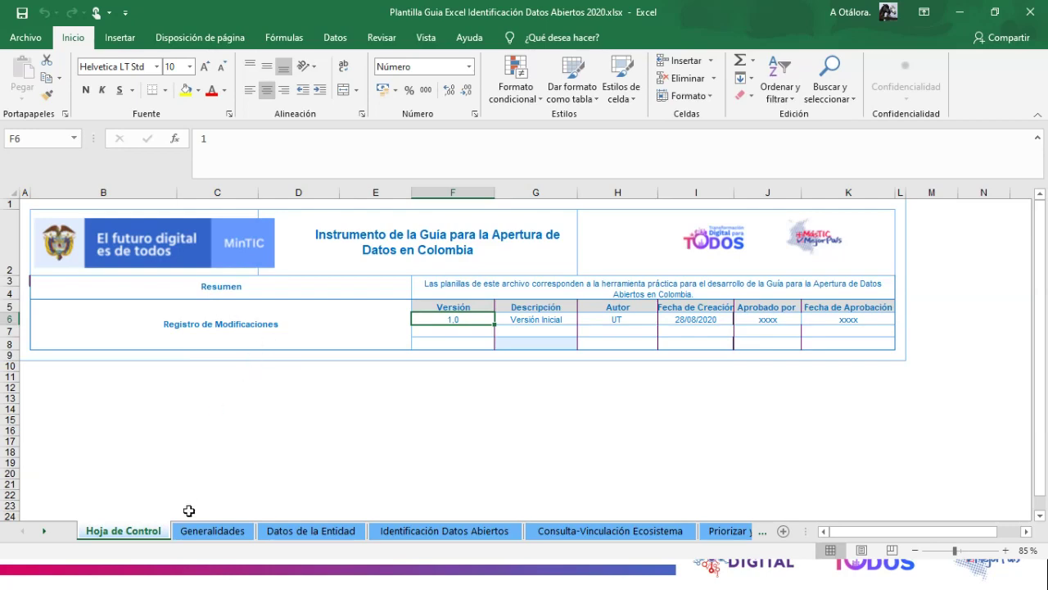
Open the Generalidades sheet and read through its introduction, recommendations and the descriptions of steps 1 to 3
click(217, 534)
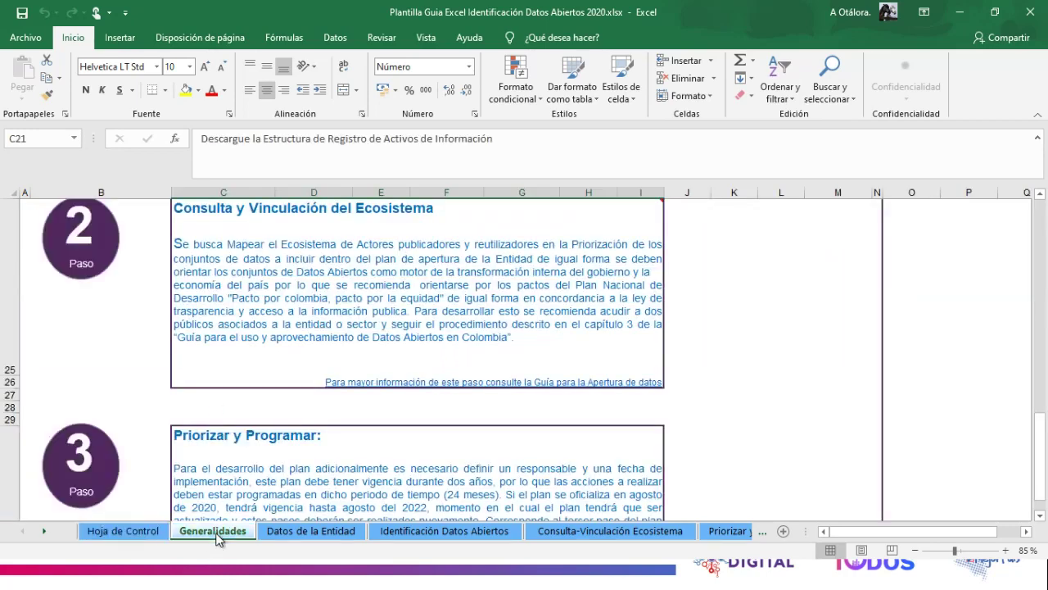
scroll(418, 328, up, 5)
scroll(422, 328, up, 3)
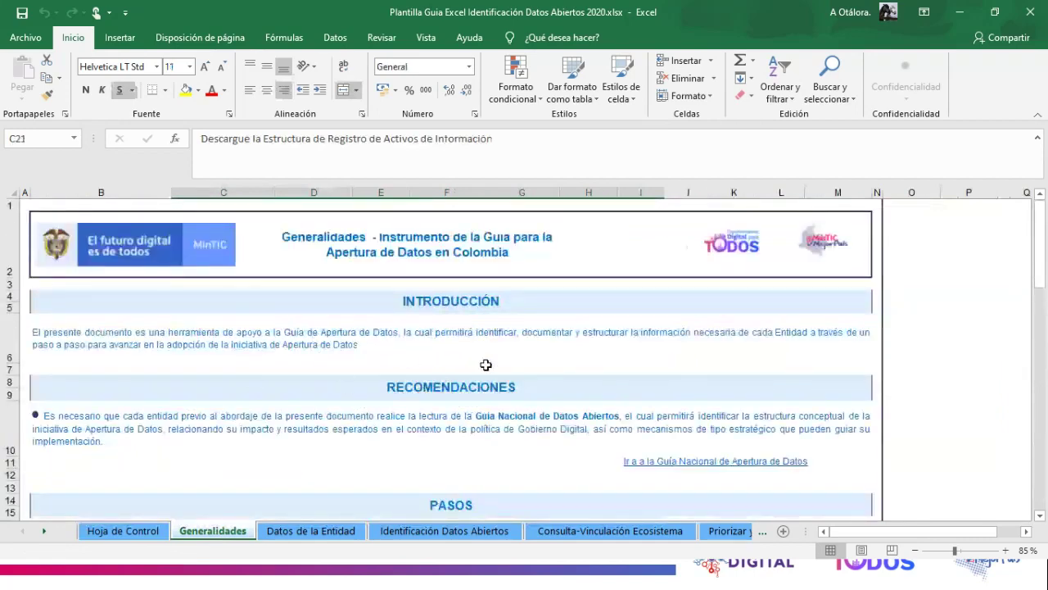
scroll(482, 366, down, 1)
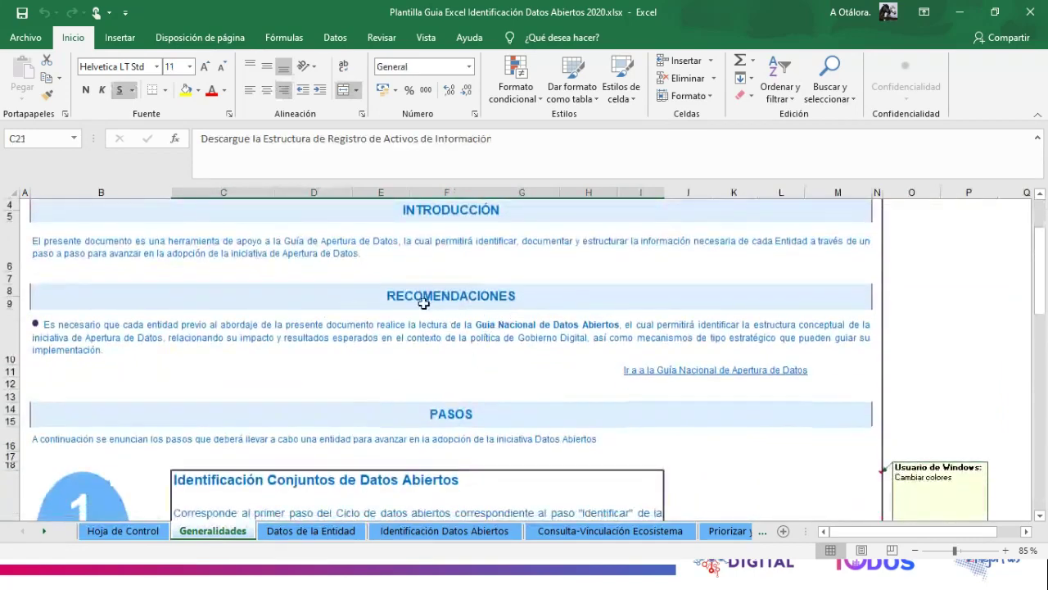
scroll(426, 367, down, 4)
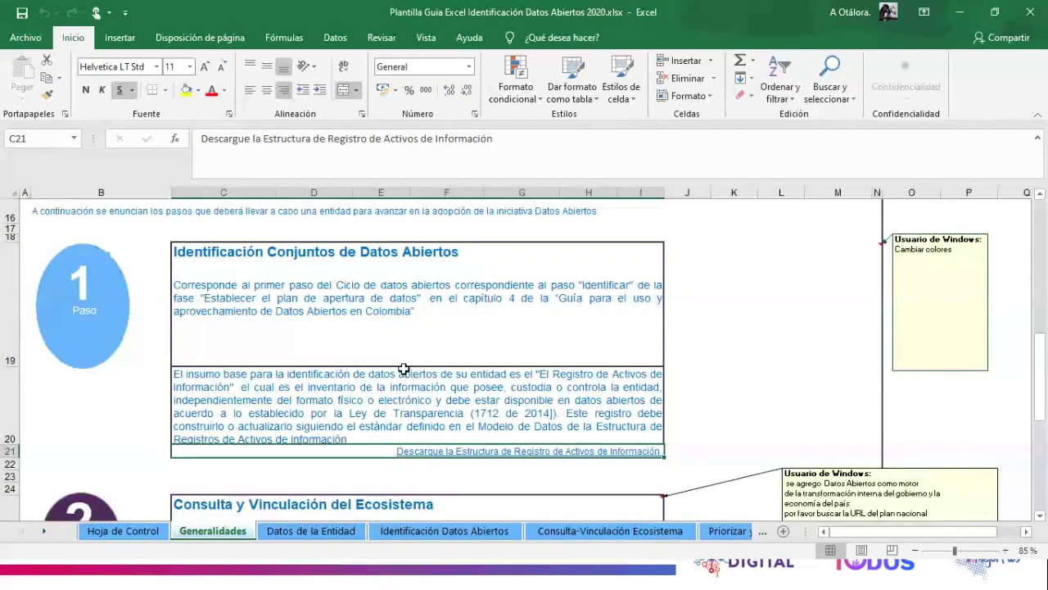
scroll(403, 369, down, 1)
scroll(397, 336, up, 1)
scroll(369, 274, down, 3)
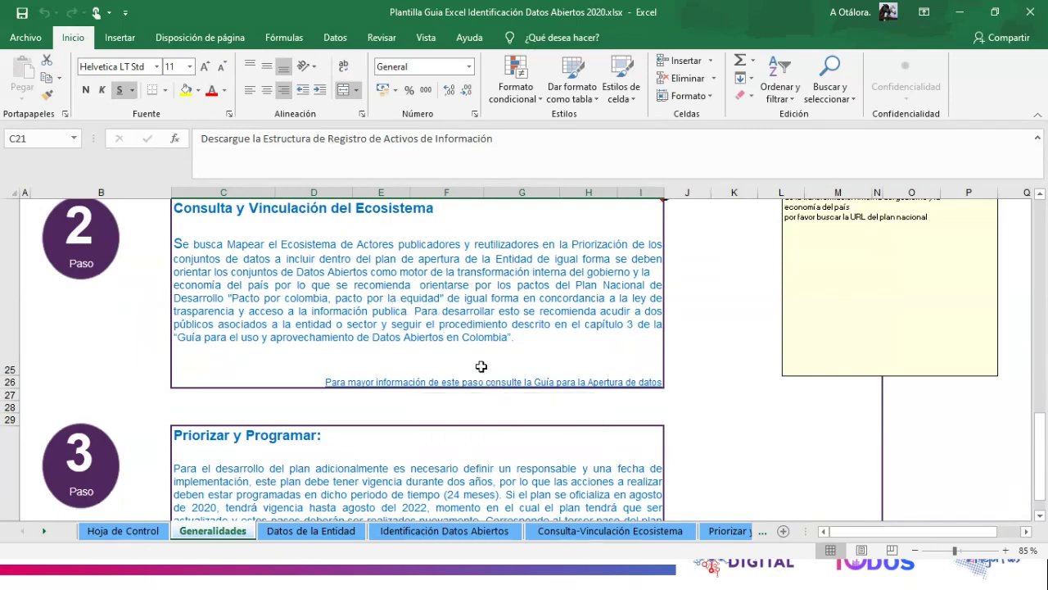
scroll(475, 365, down, 1)
scroll(474, 361, up, 6)
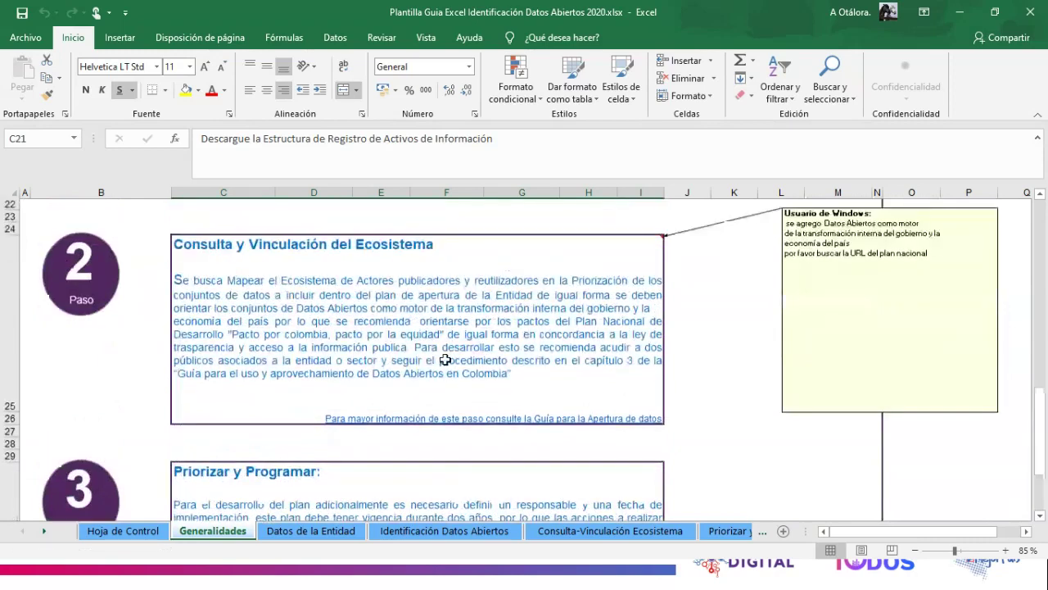
scroll(444, 360, down, 3)
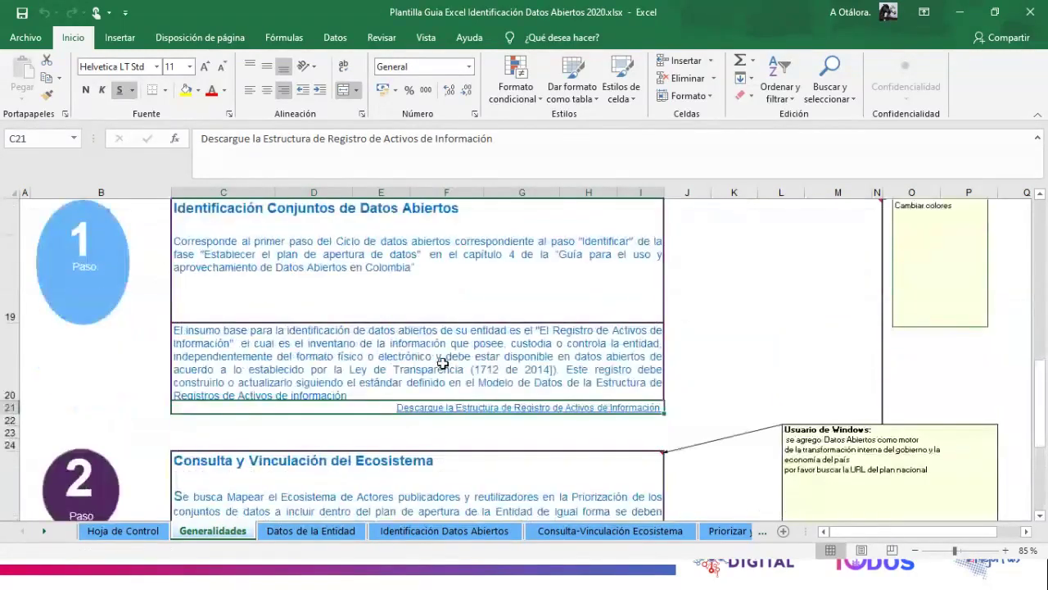
scroll(443, 362, down, 2)
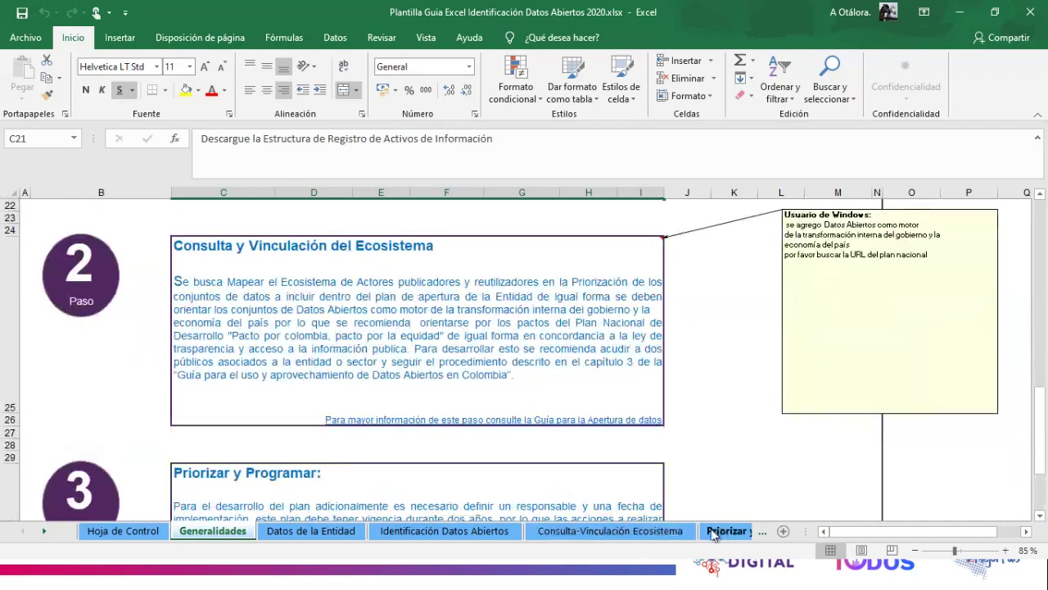
Open the Datos de la Entidad sheet
click(307, 533)
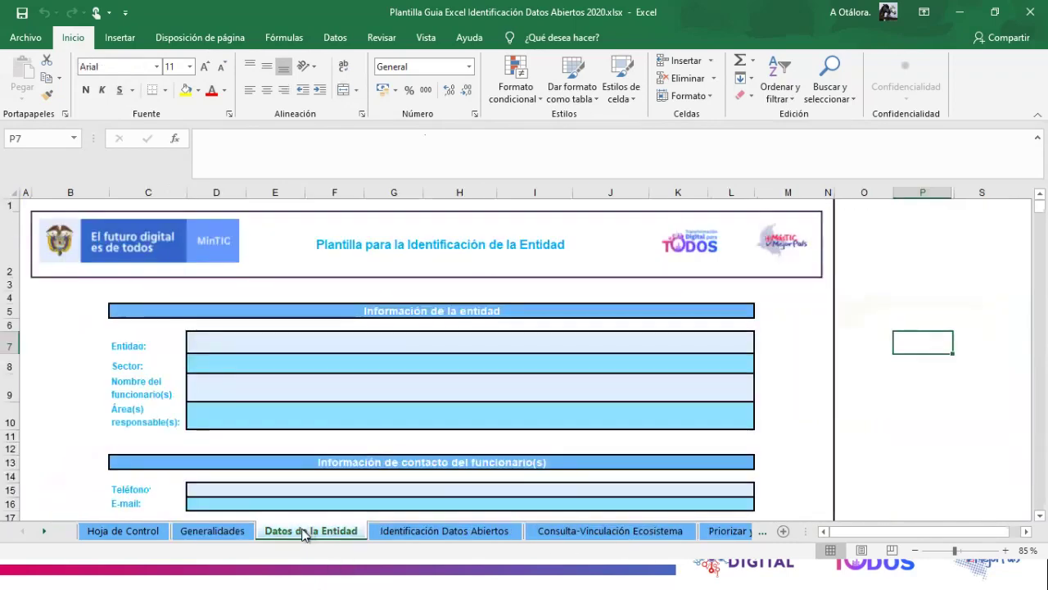
Go through the entity information fields from Entidad to Área(s) responsable(s) on the Datos de la Entidad sheet
scroll(385, 434, down, 2)
scroll(382, 424, up, 2)
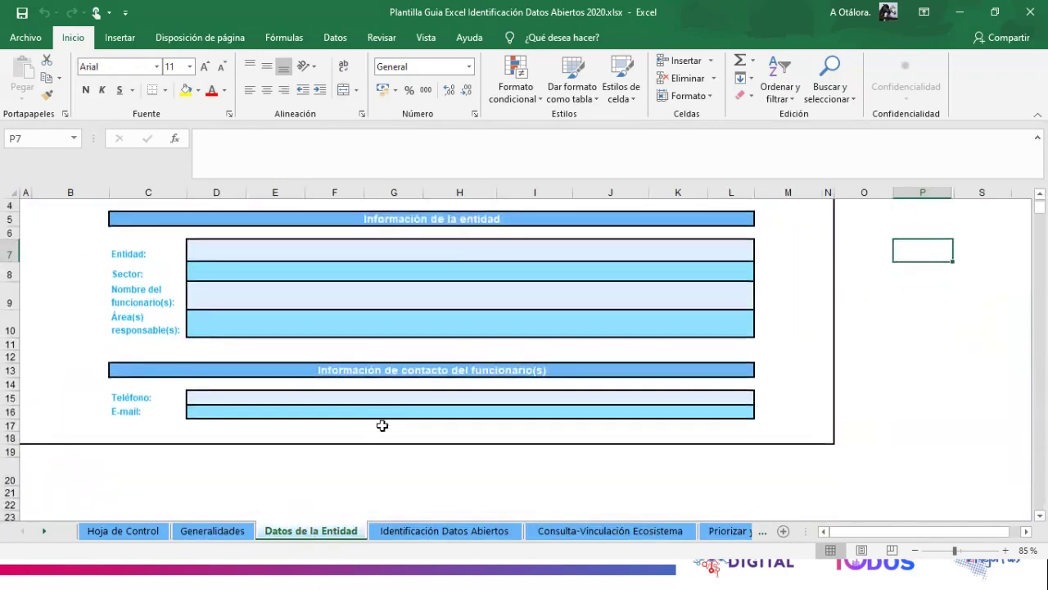
scroll(402, 450, down, 1)
scroll(403, 458, down, 1)
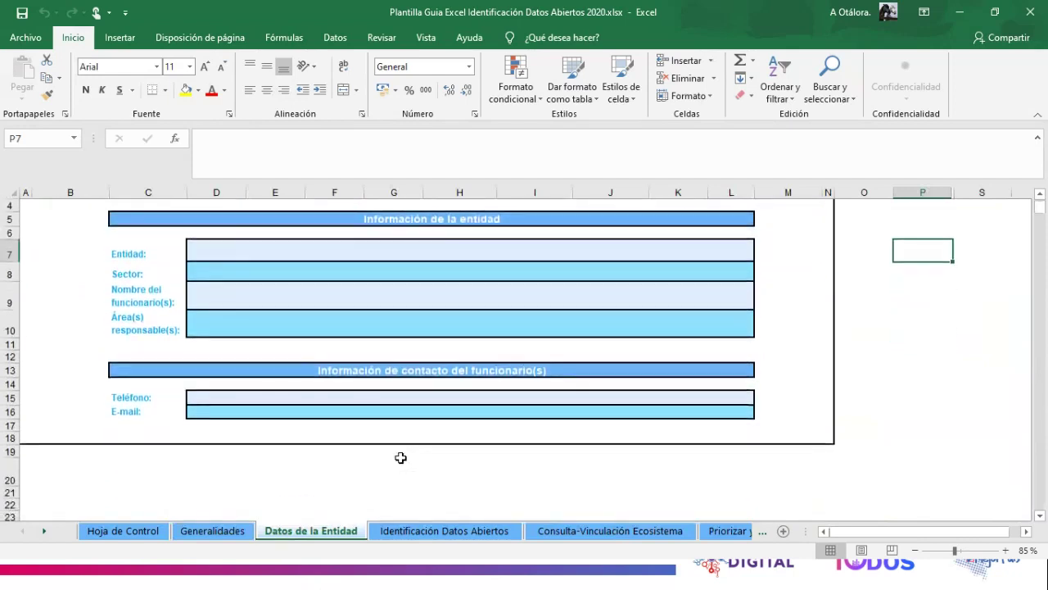
click(296, 249)
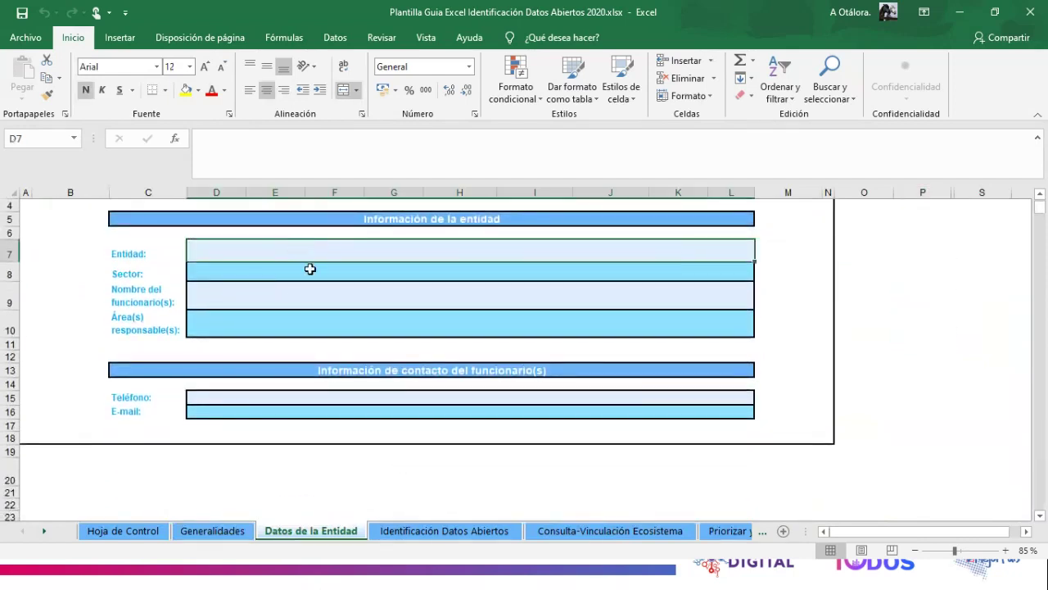
click(357, 267)
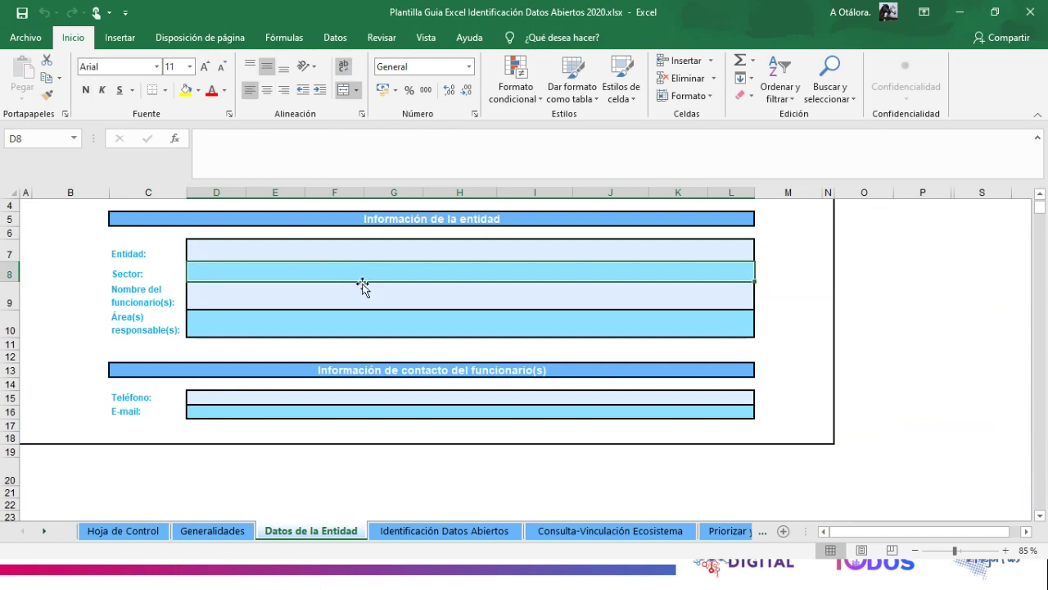
click(342, 300)
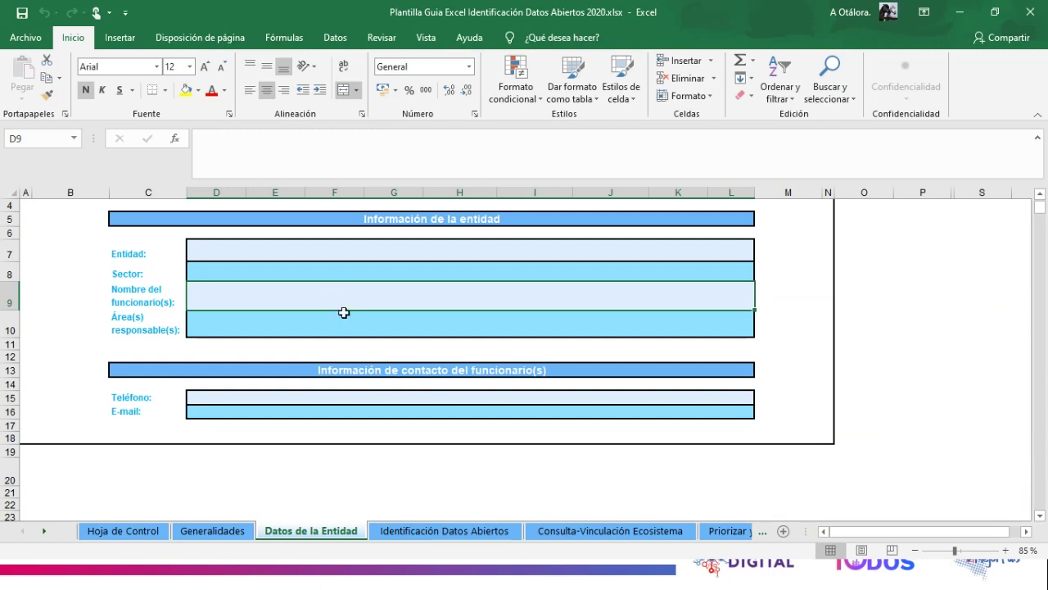
click(346, 327)
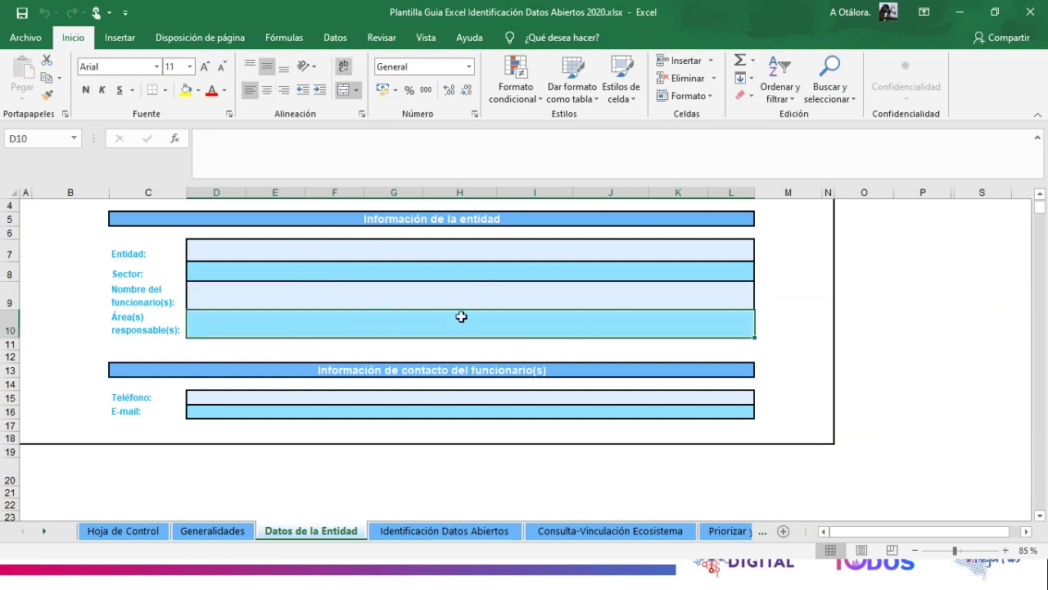
scroll(471, 315, up, 1)
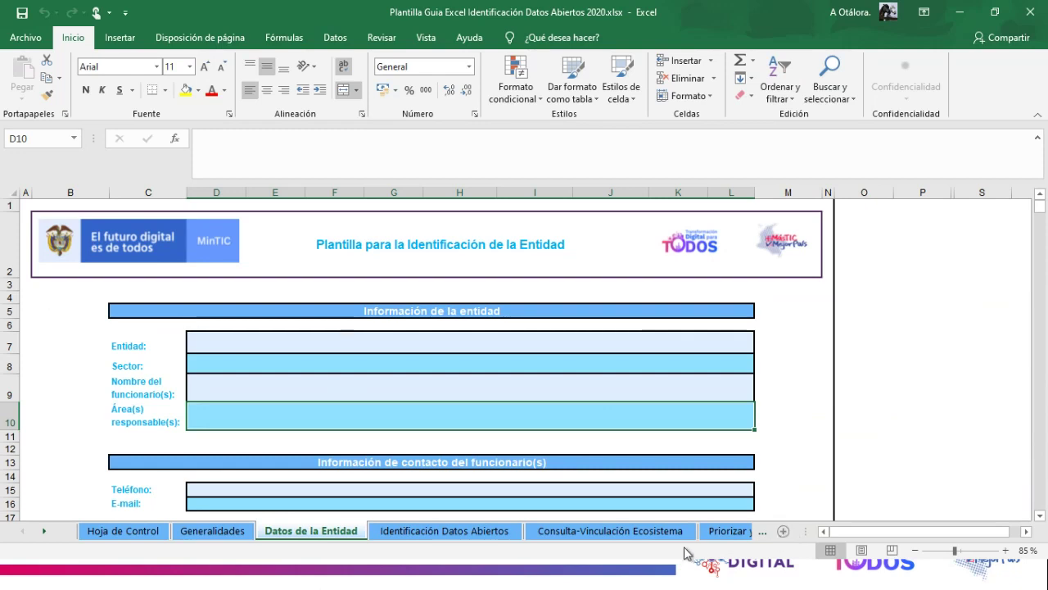
Look over the Consulta-Vinculación Ecosistema and Priorizar y Programar sheets, then return to the Identificación Datos Abiertos sheet
click(451, 530)
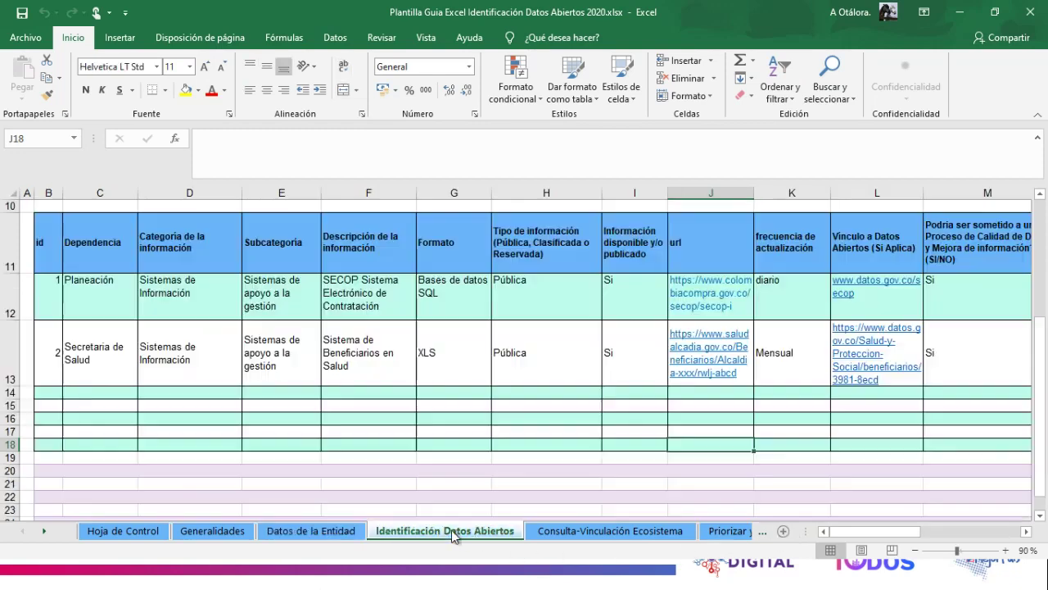
click(45, 531)
click(44, 531)
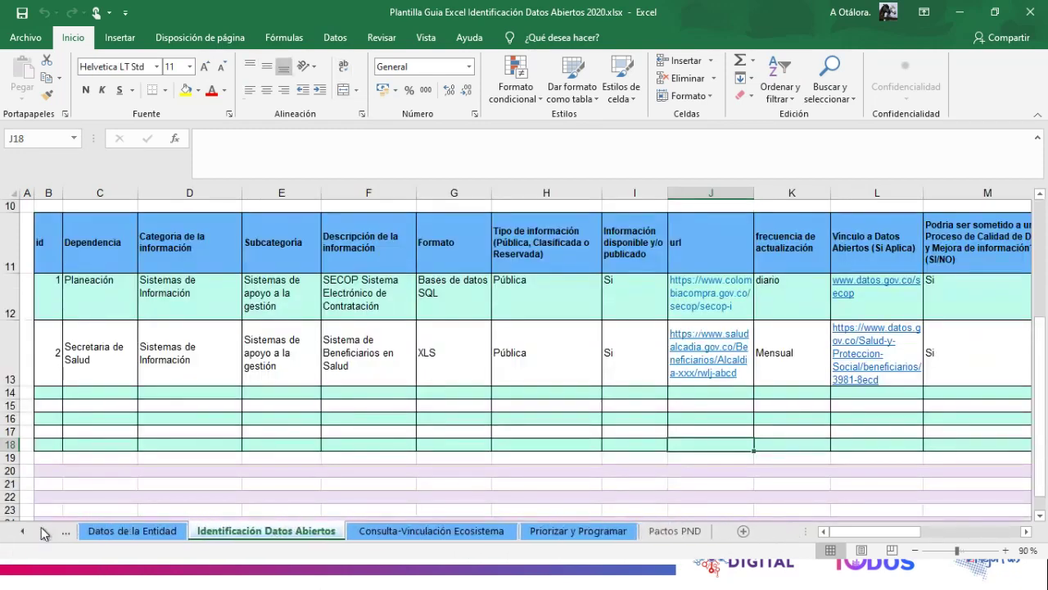
click(474, 532)
click(557, 531)
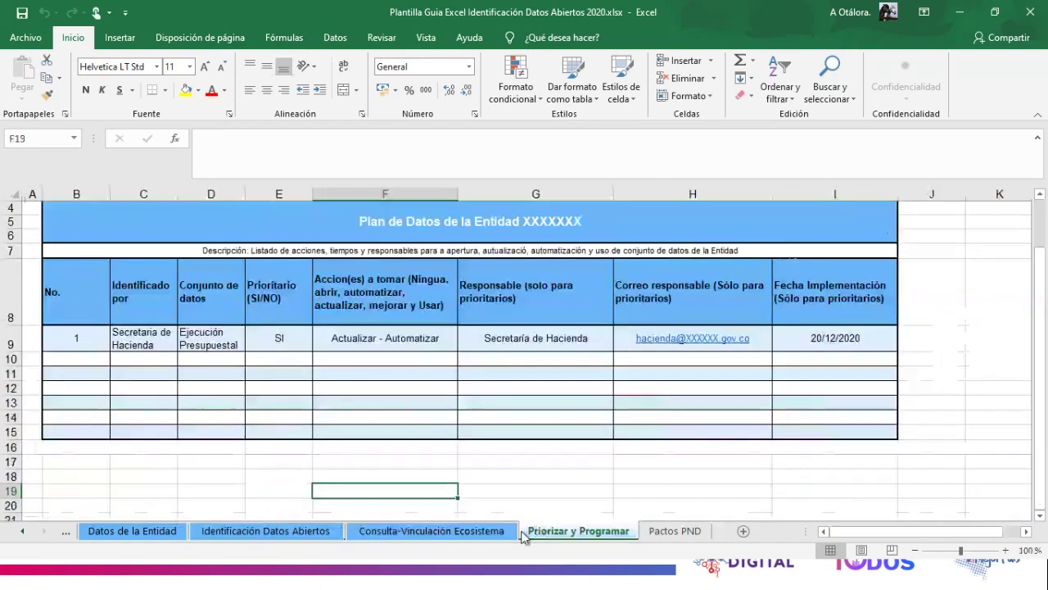
click(288, 532)
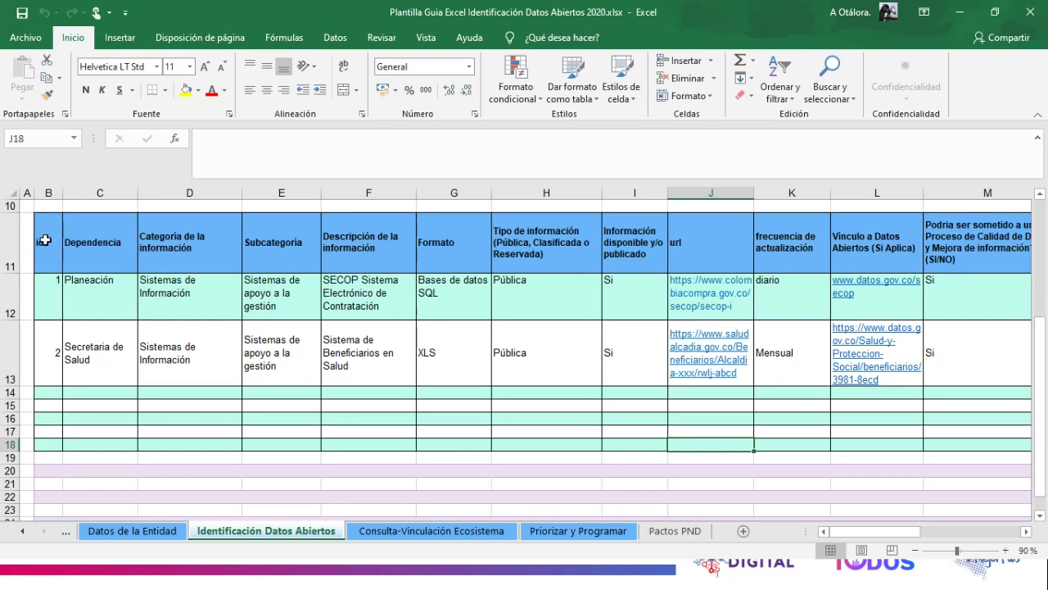
Examine the header row of the Identificación Datos Abiertos table, including the id column and its first entry
click(11, 240)
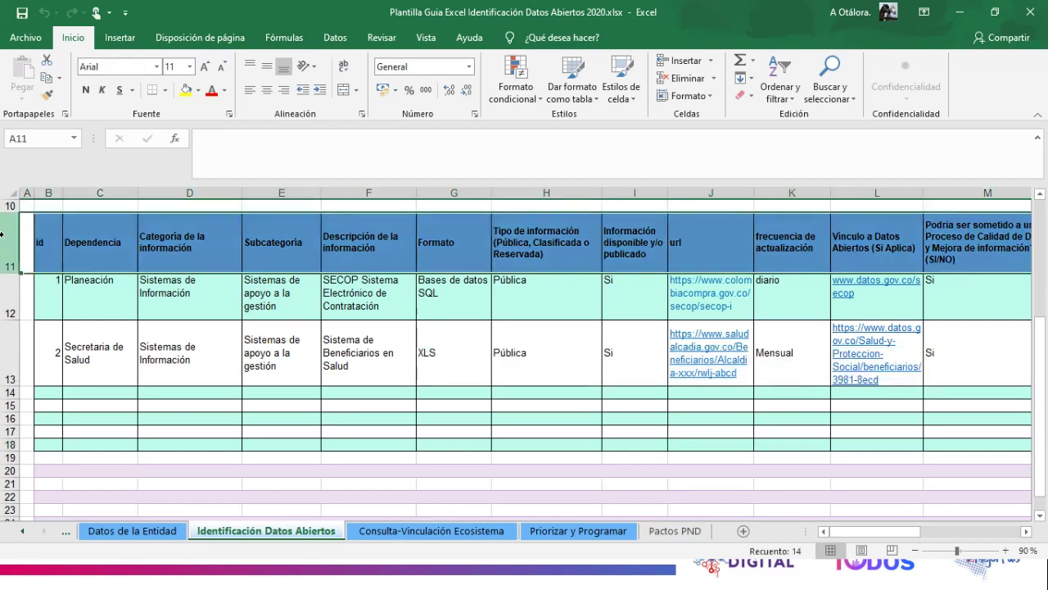
click(47, 234)
click(79, 235)
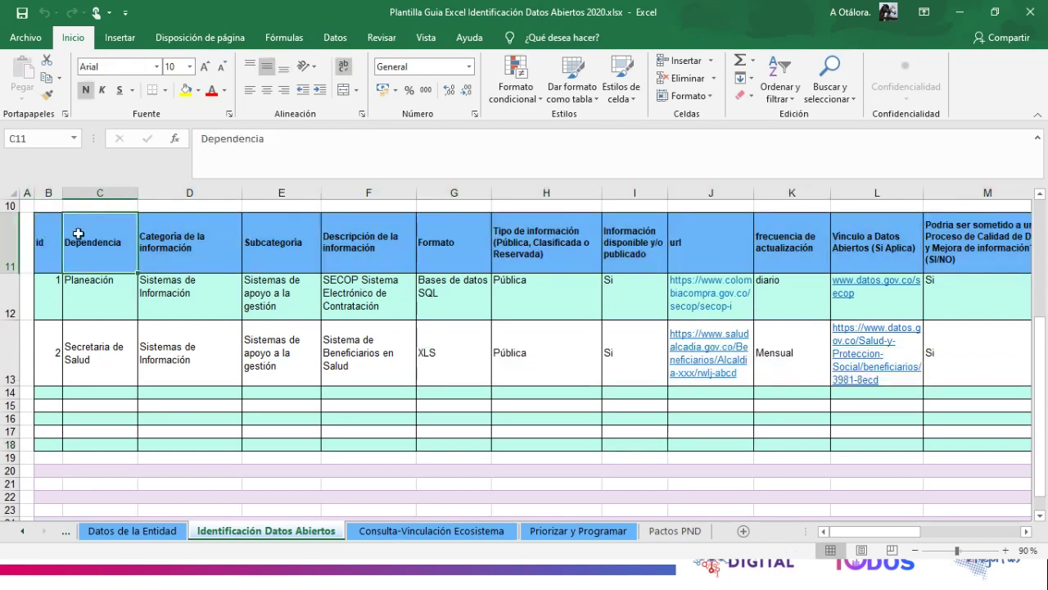
click(184, 241)
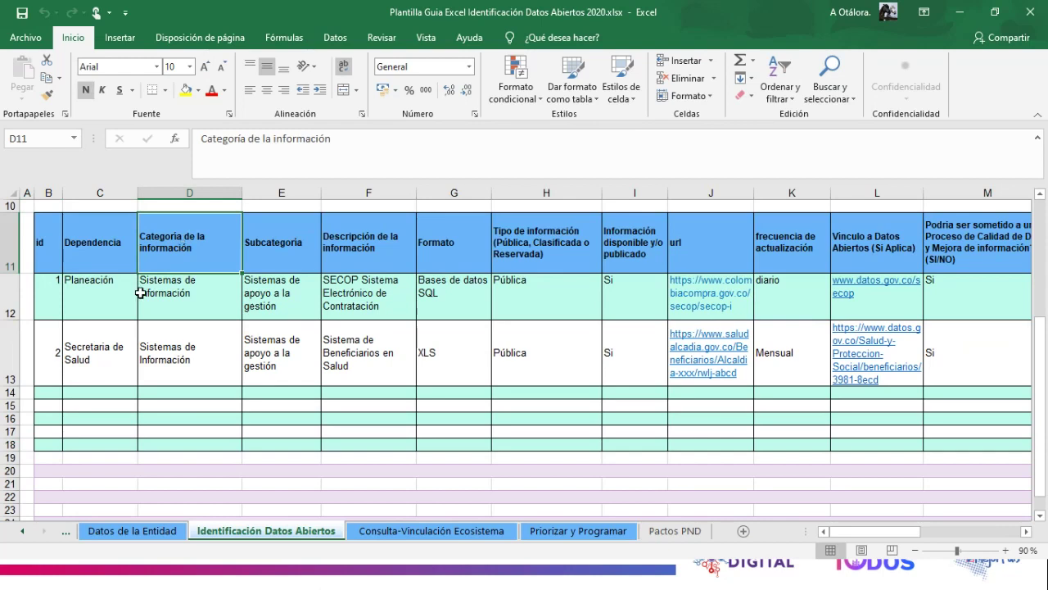
click(47, 242)
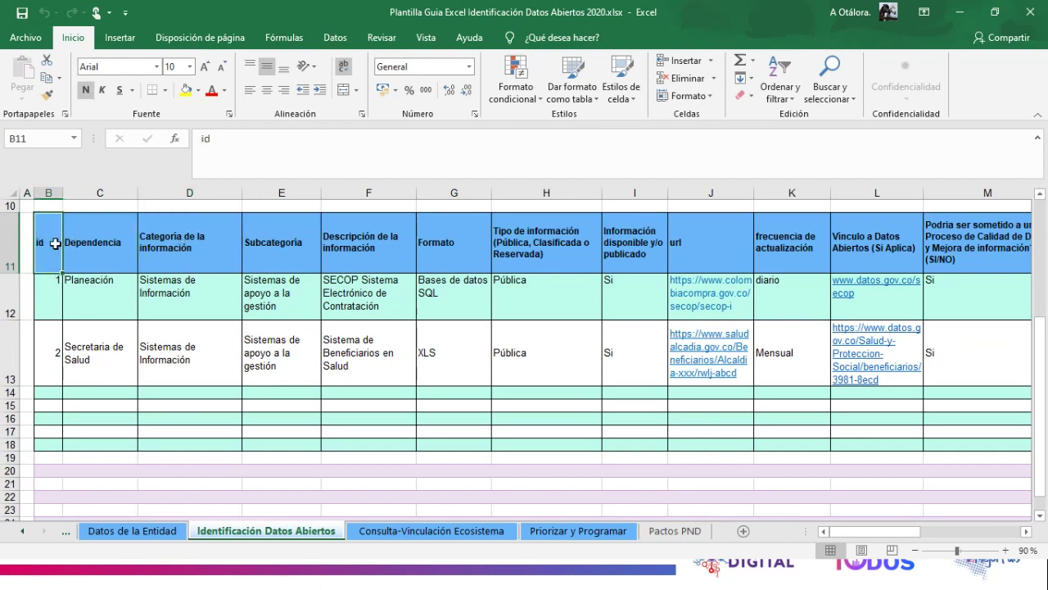
click(54, 283)
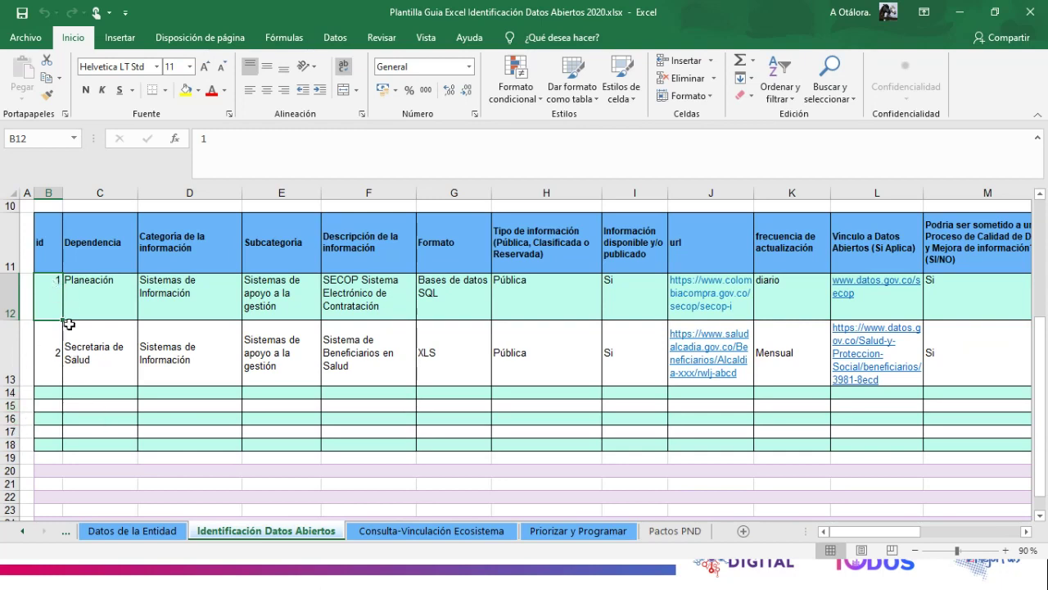
Go through the Planeación example record's Dependencia, Categoría de la información, Subcategoría and Descripción de la información fields
click(107, 242)
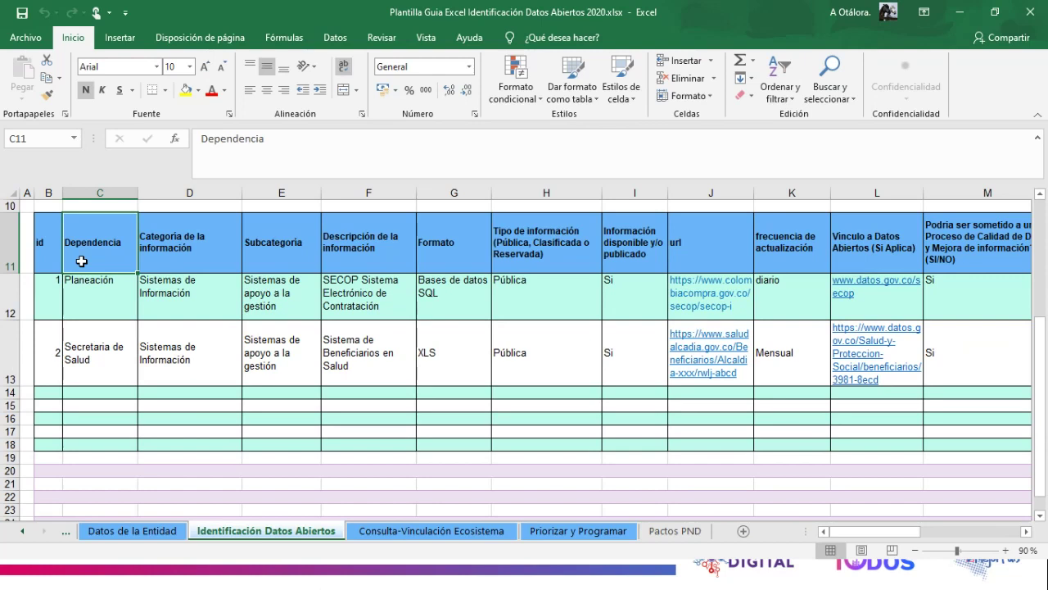
click(92, 278)
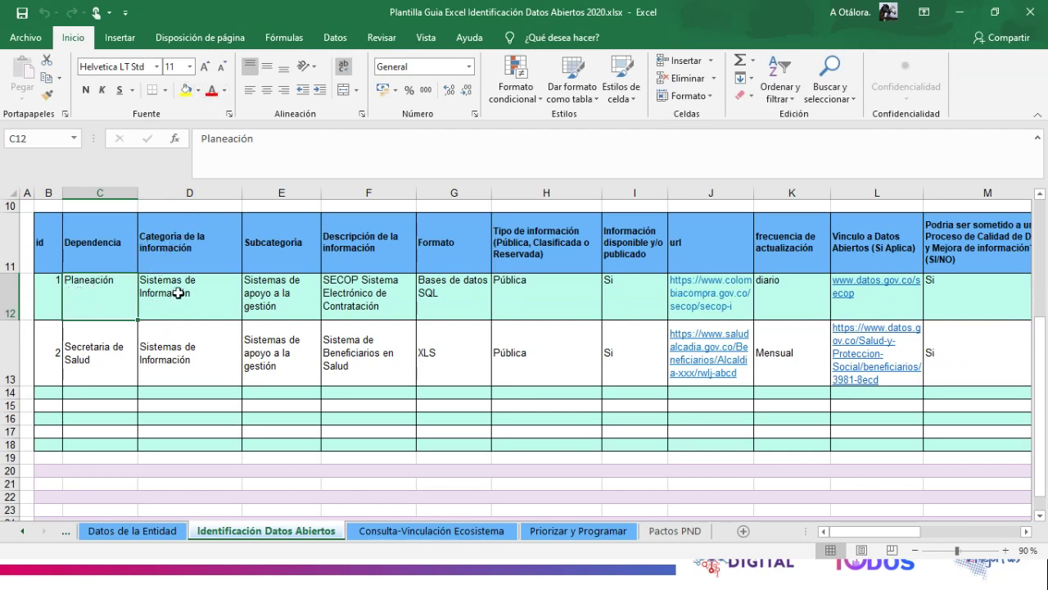
click(177, 292)
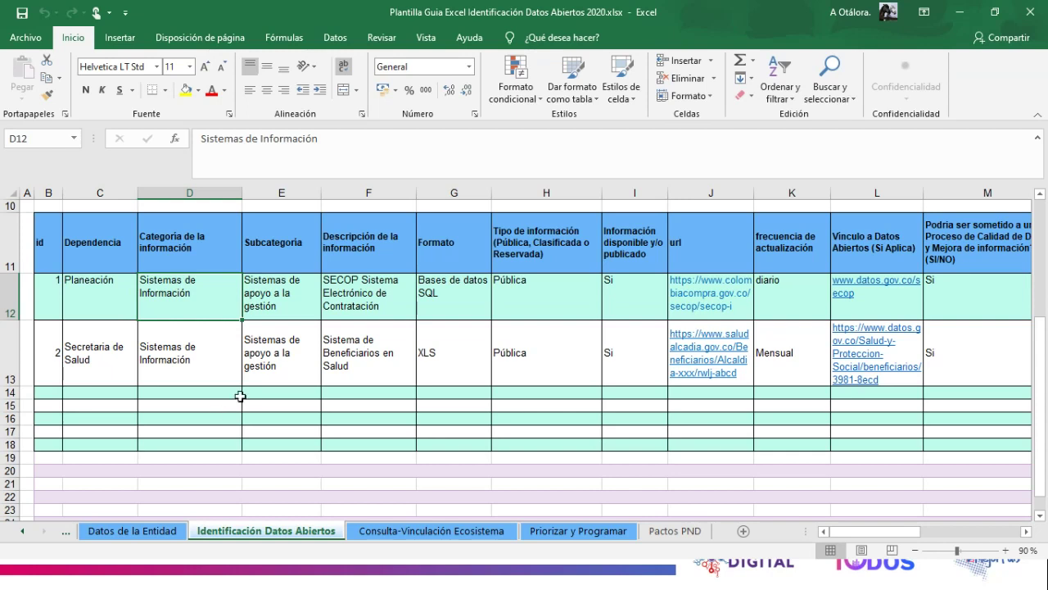
click(286, 292)
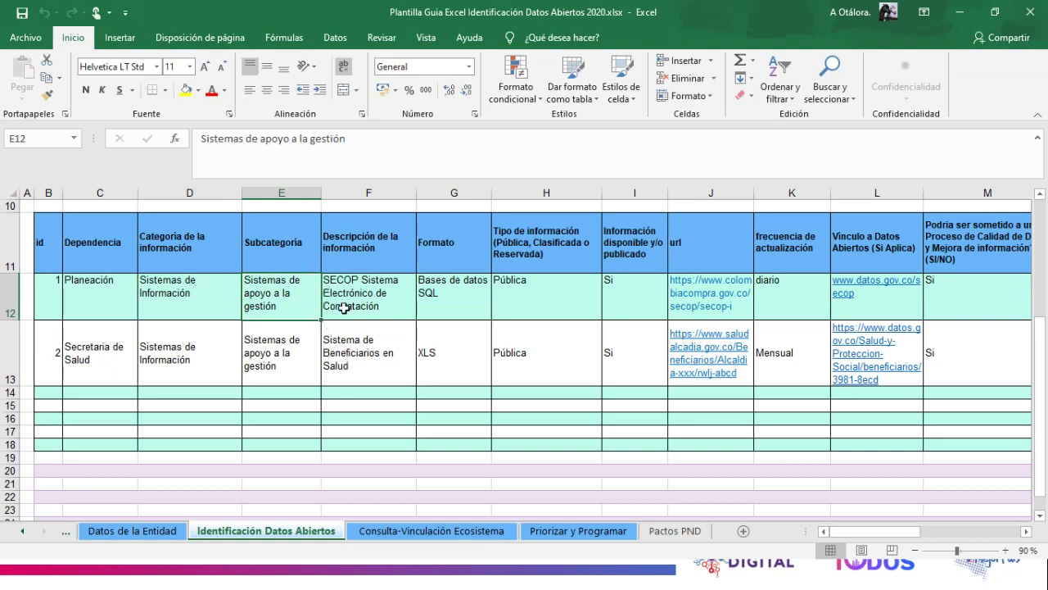
click(366, 289)
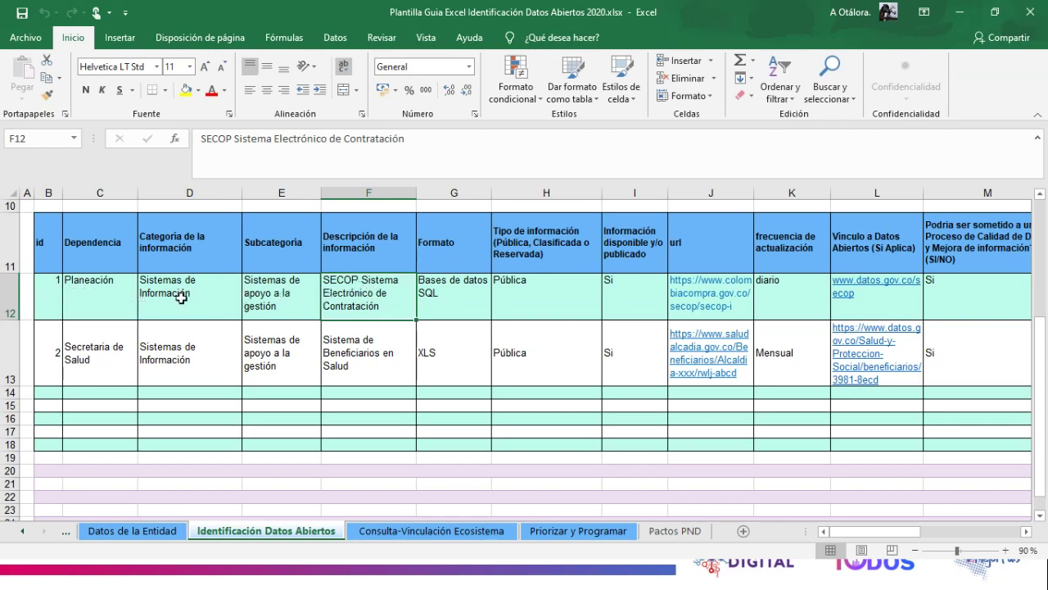
click(95, 292)
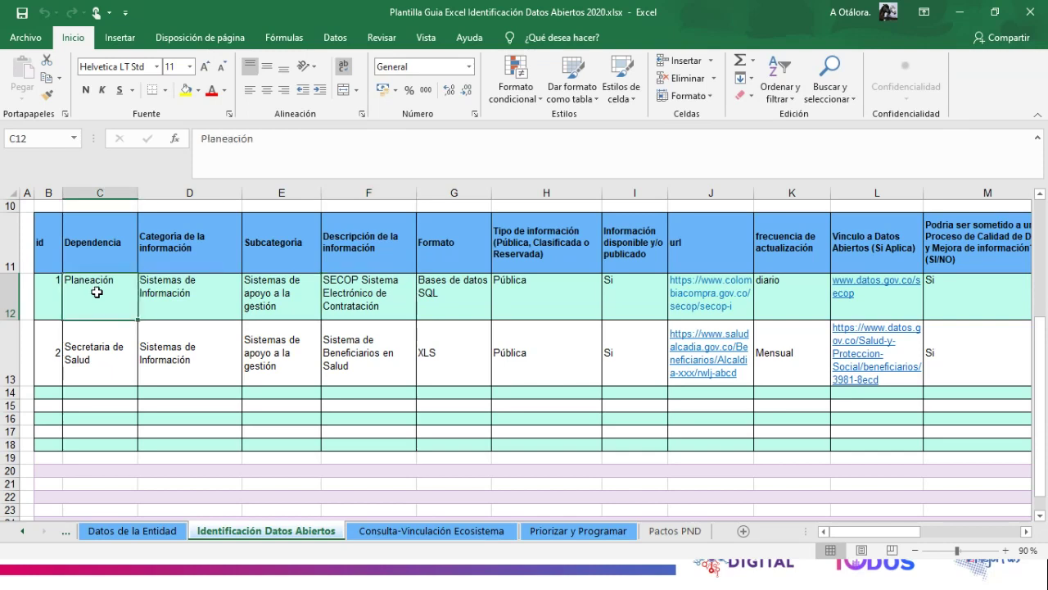
click(182, 285)
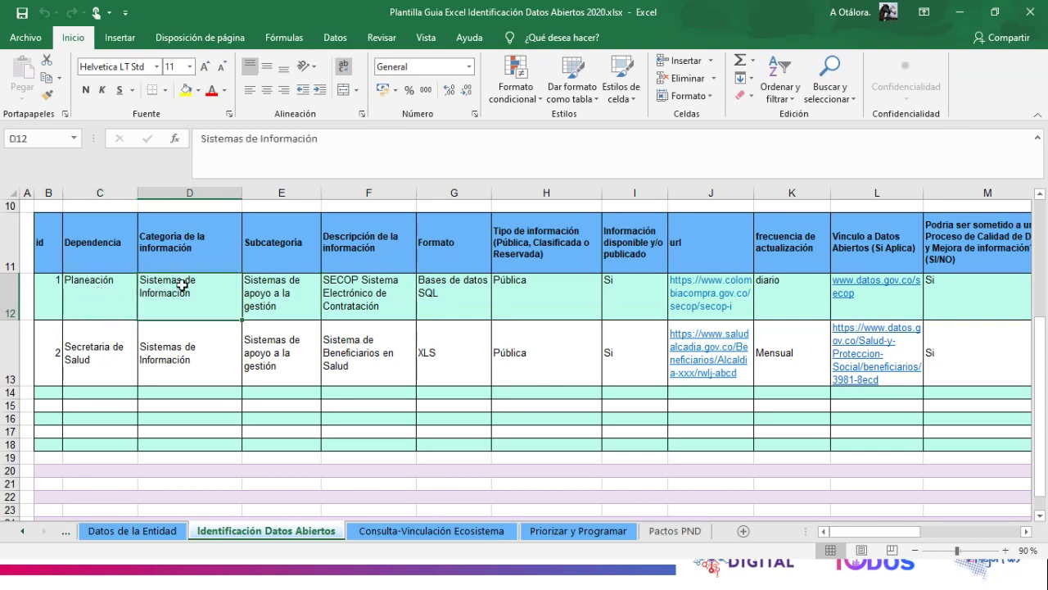
click(285, 295)
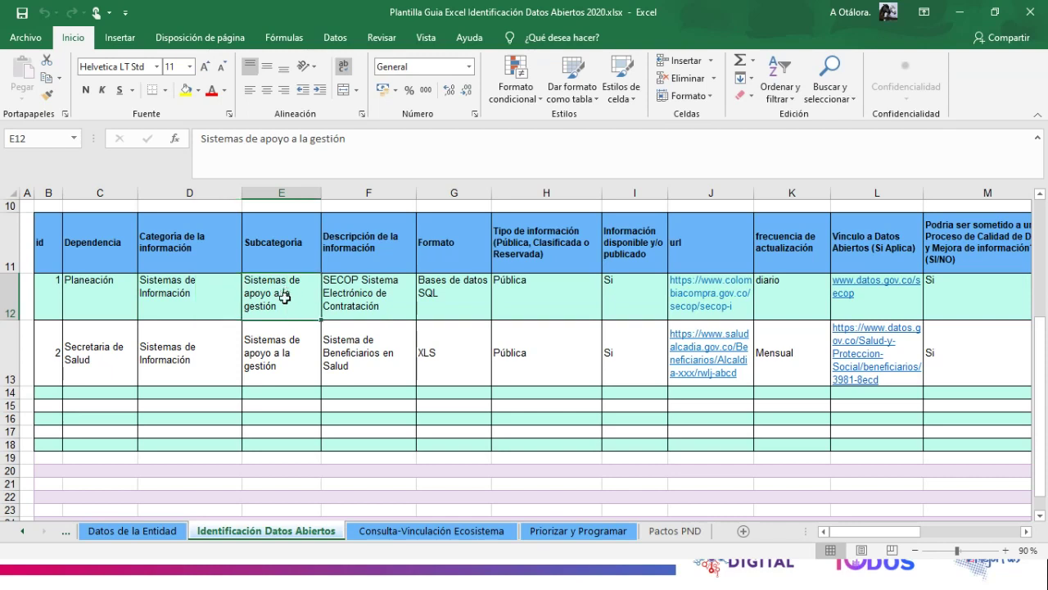
click(352, 240)
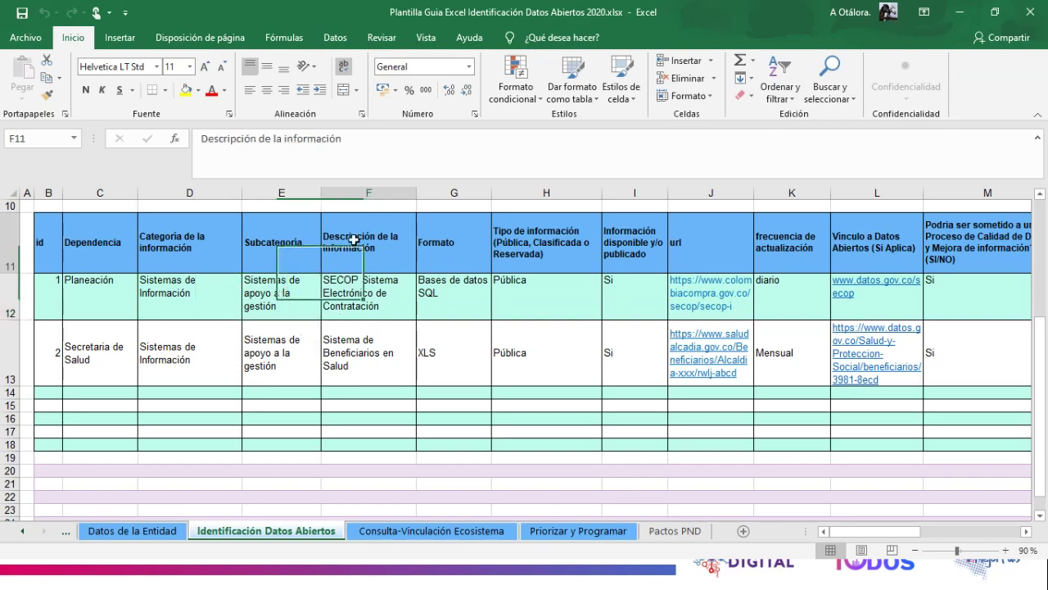
click(359, 297)
click(357, 262)
click(356, 293)
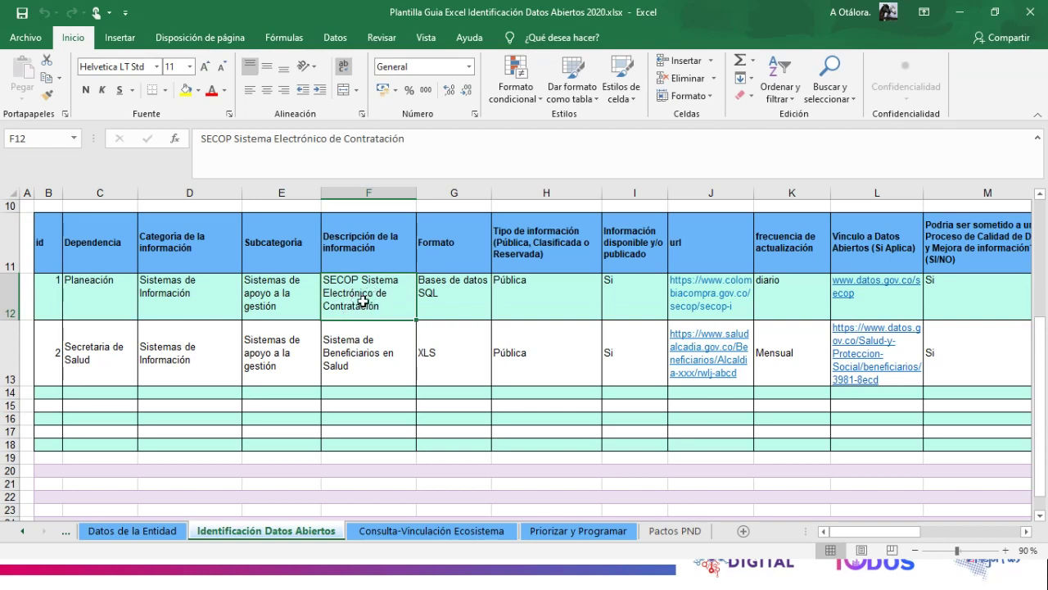
Examine the Formato column and select its two example entries in rows 12 and 13
click(447, 243)
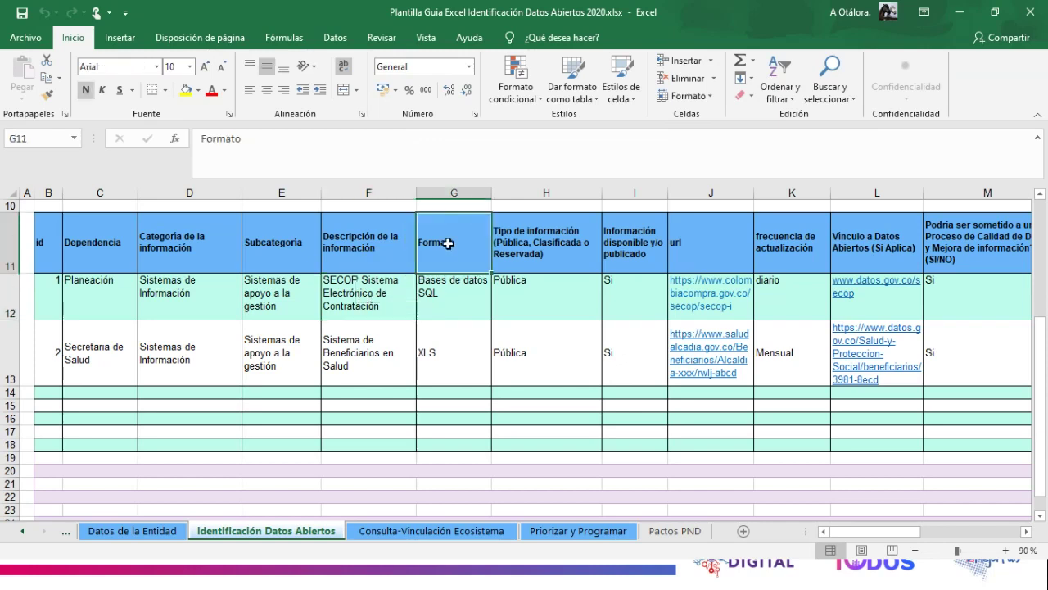
click(457, 303)
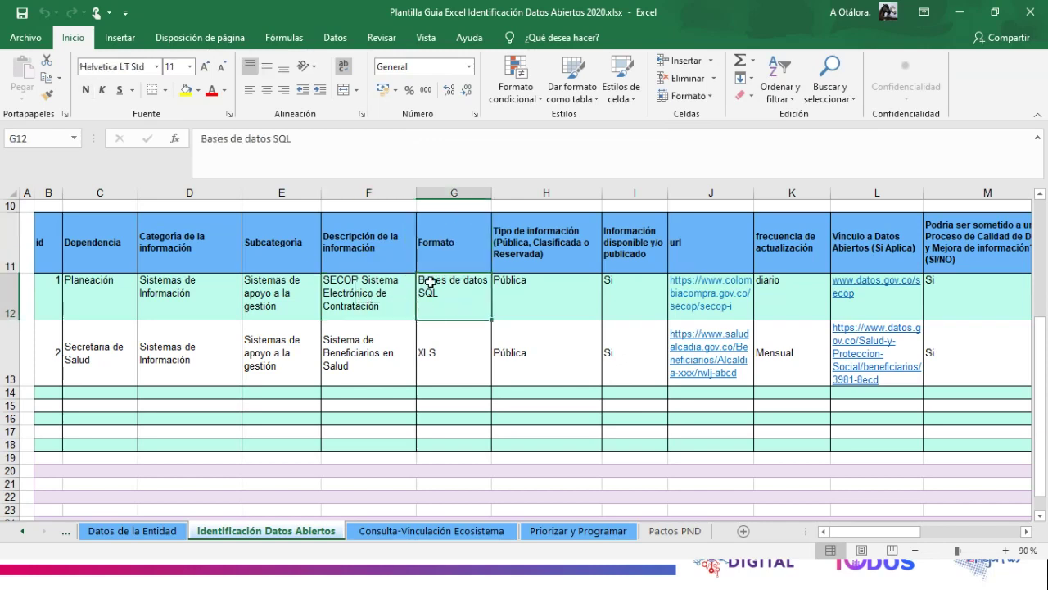
click(439, 345)
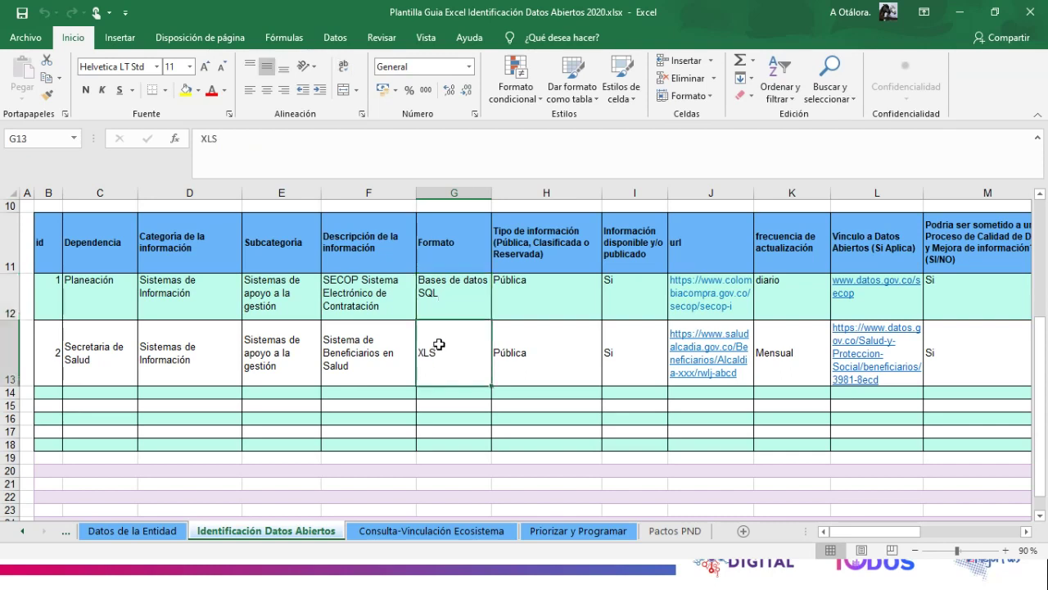
click(435, 392)
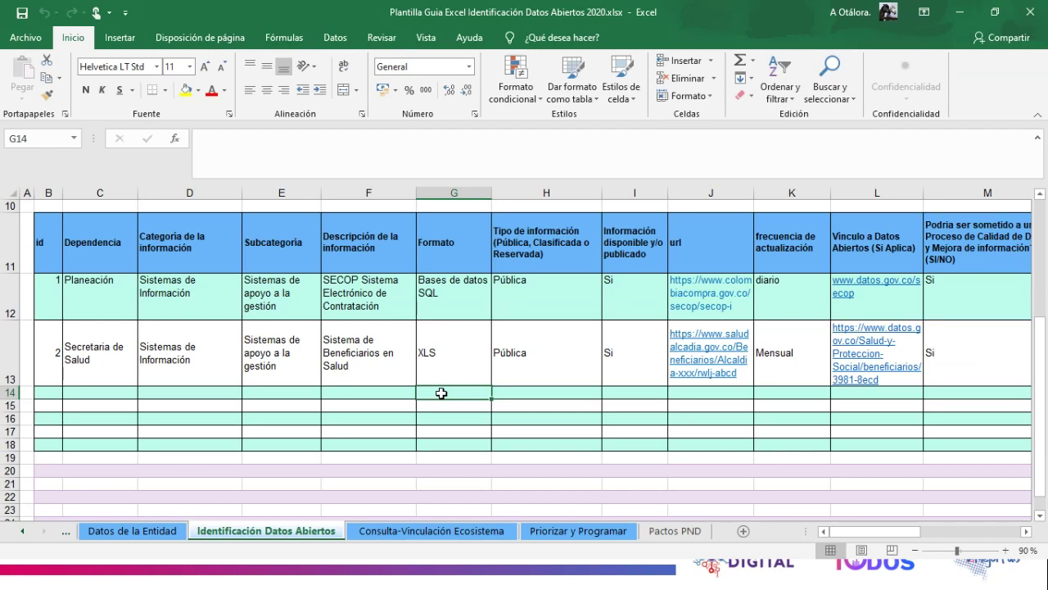
drag(436, 282, 445, 373)
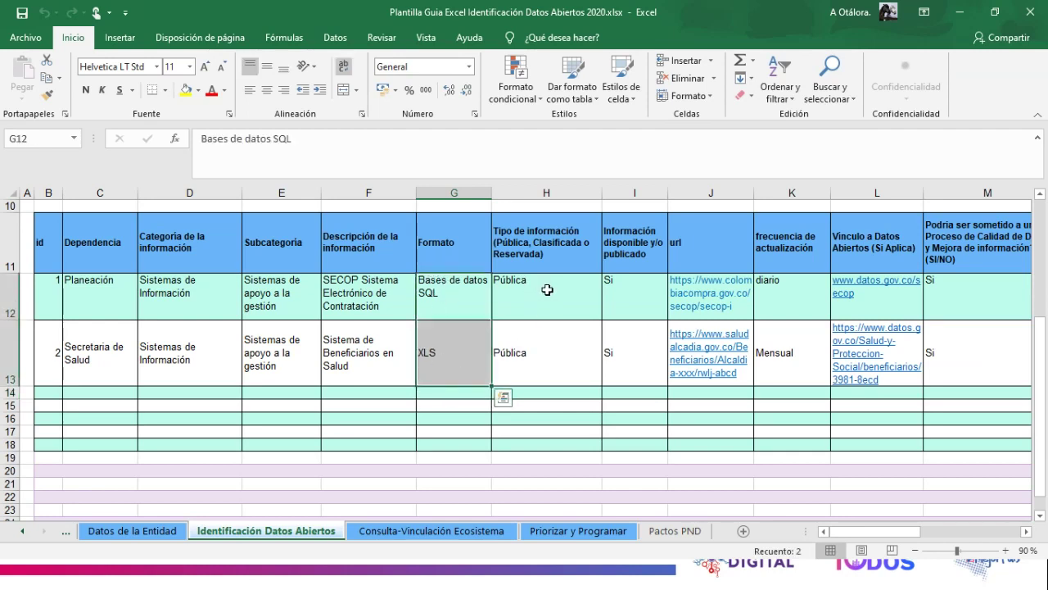
Review the first record's Tipo de información and Información disponible y/o publicado fields
click(544, 284)
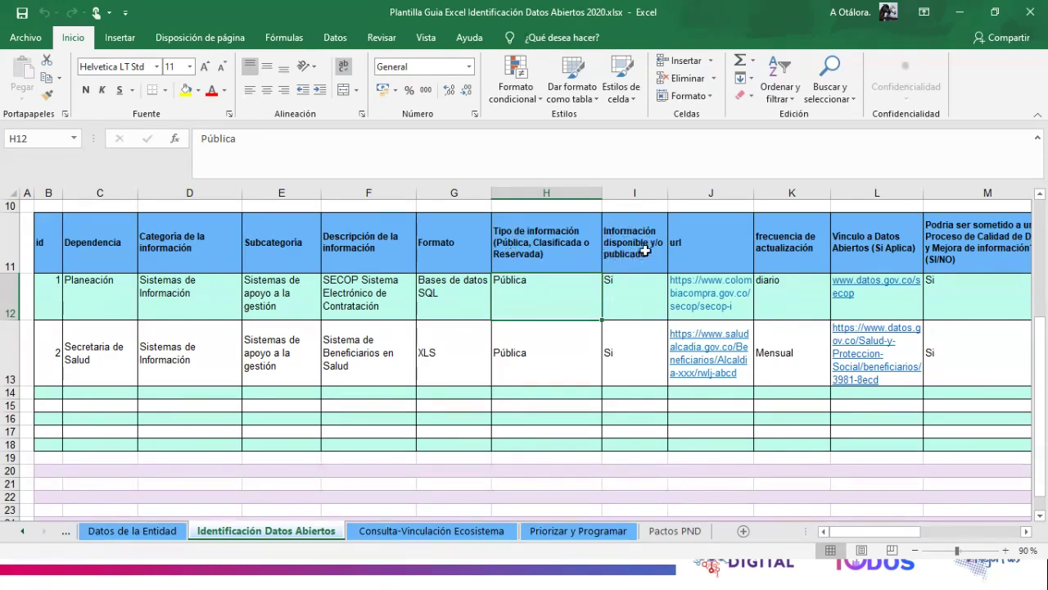
click(636, 290)
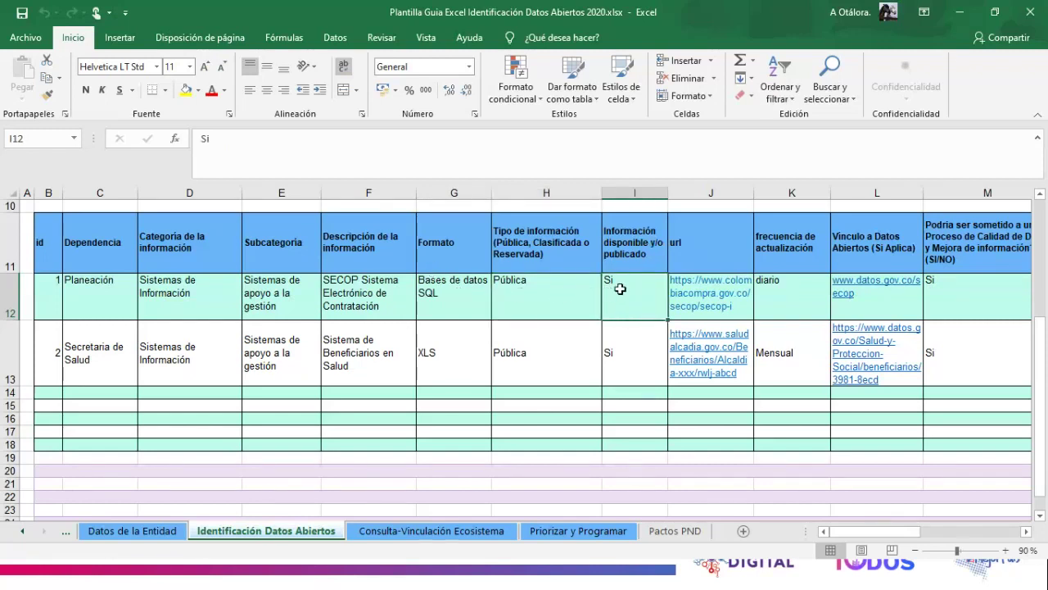
click(549, 293)
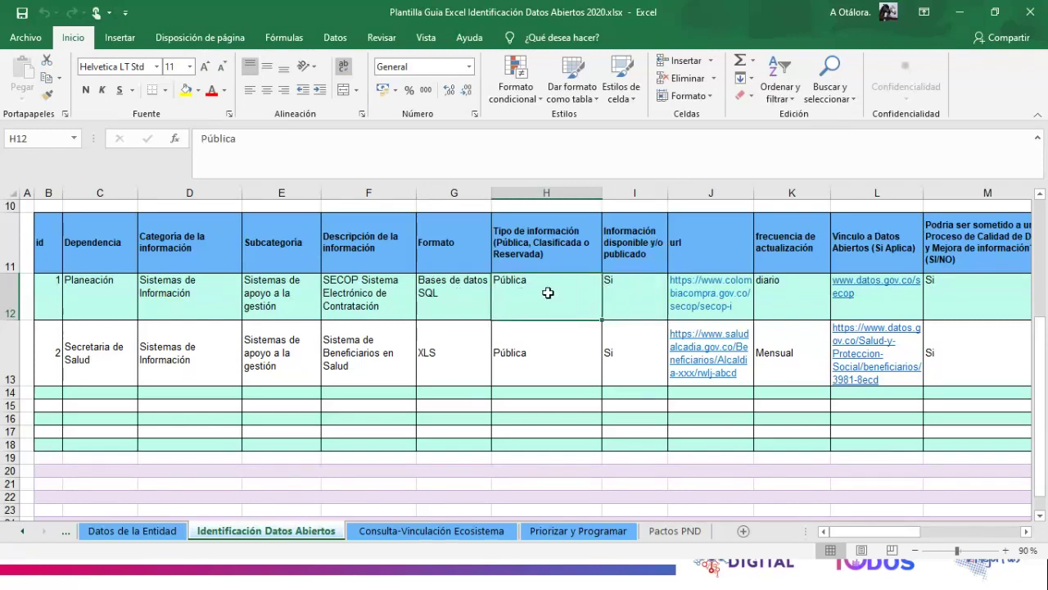
click(629, 294)
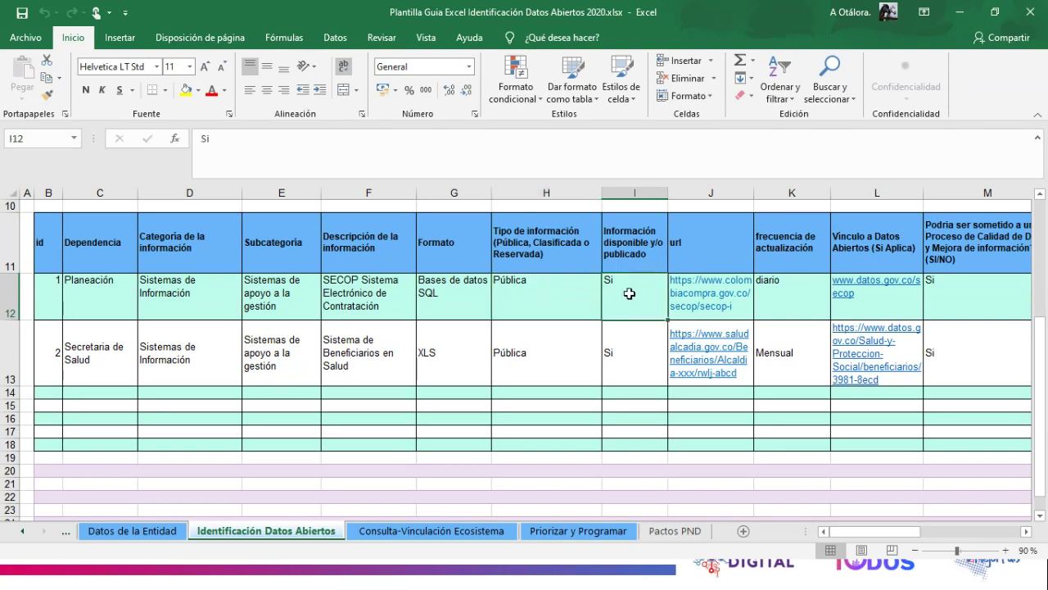
Review the first record's url and frecuencia de actualización fields, including the frequency column header
click(708, 287)
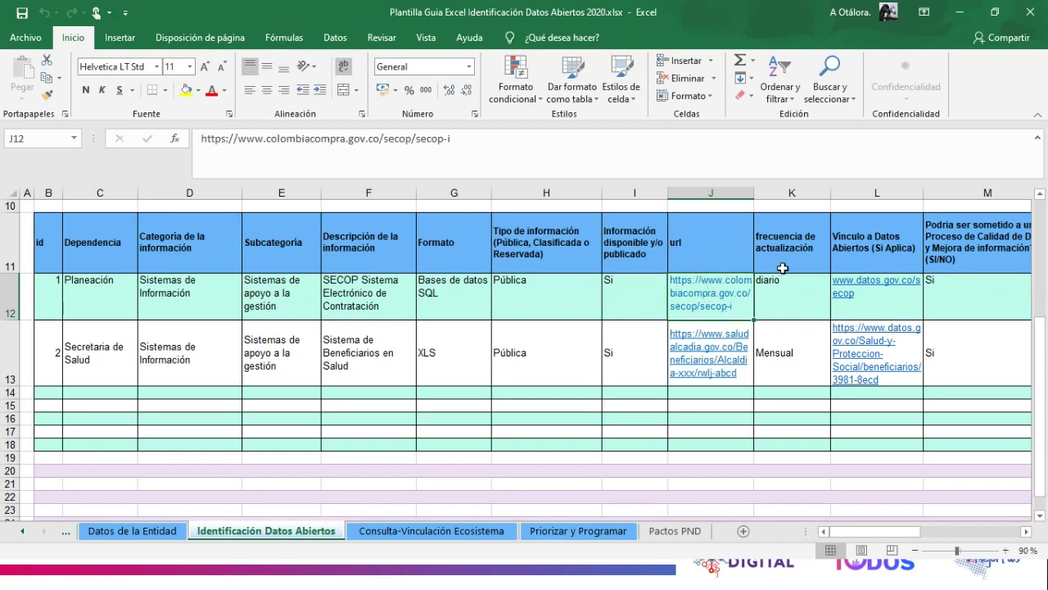
click(793, 291)
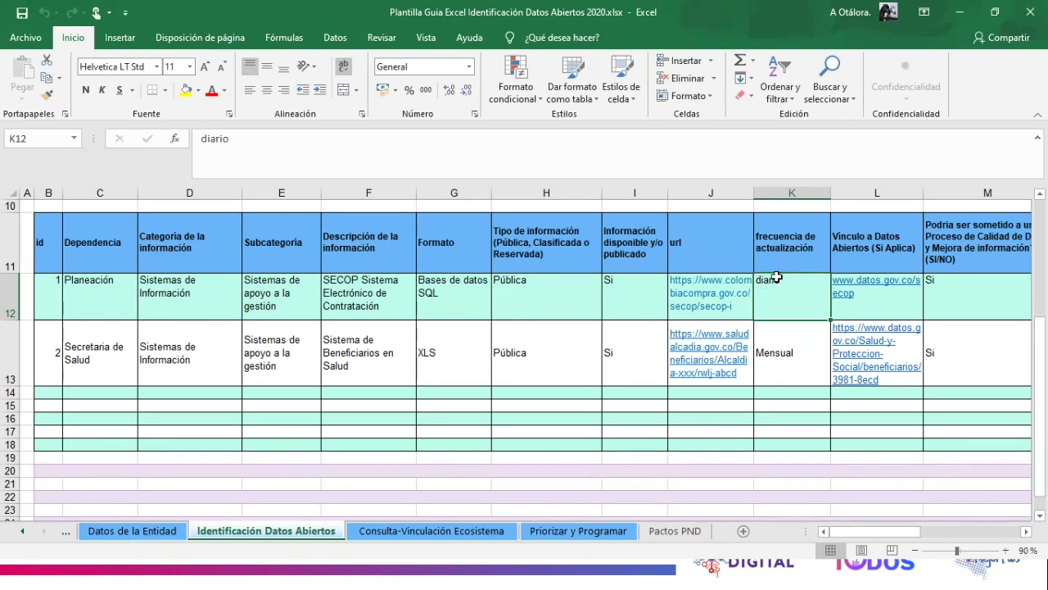
click(770, 244)
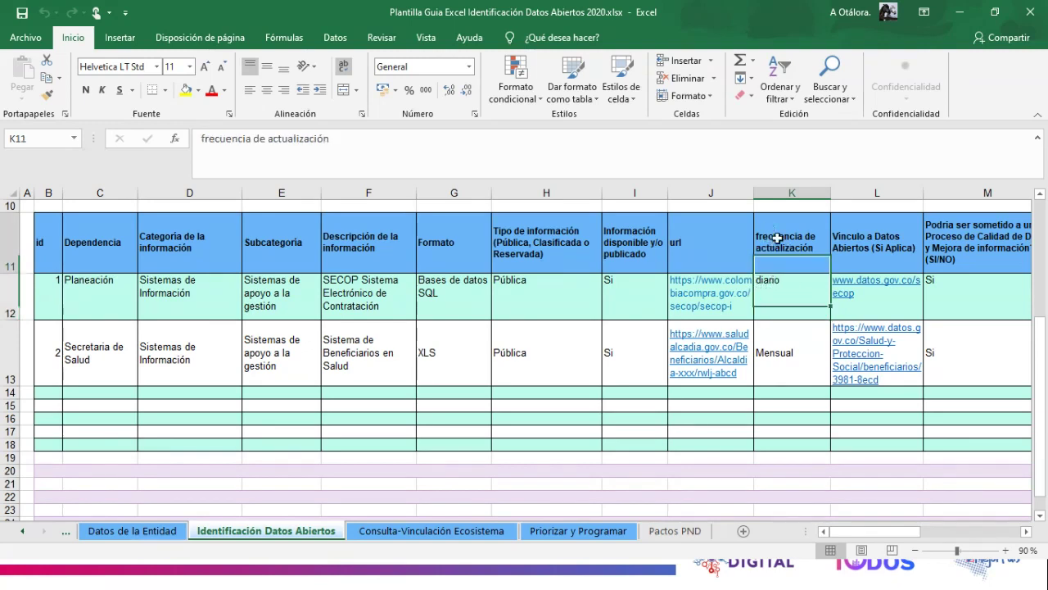
click(787, 284)
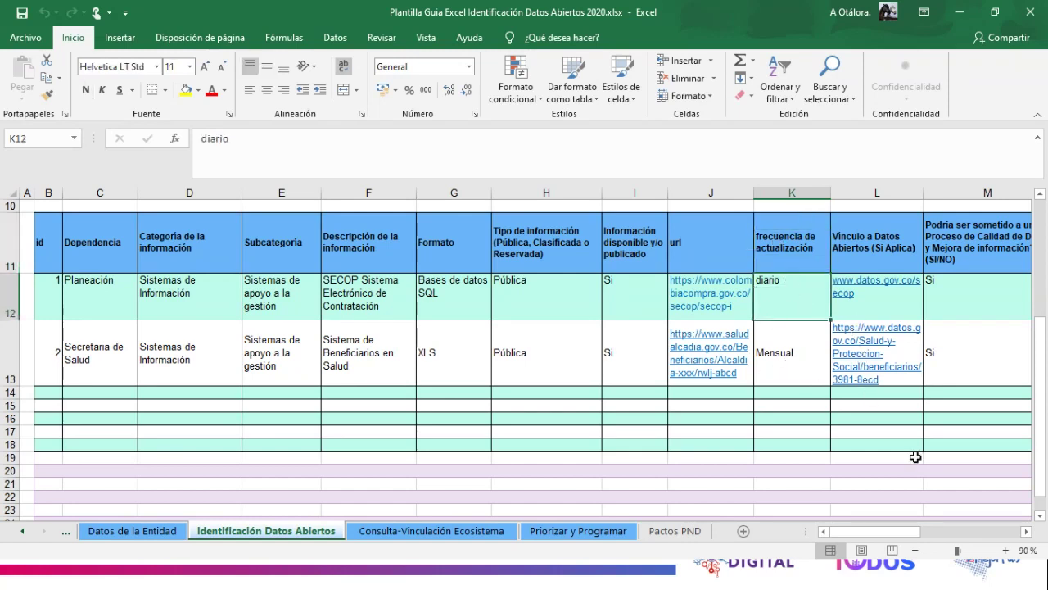
click(1027, 531)
click(1028, 531)
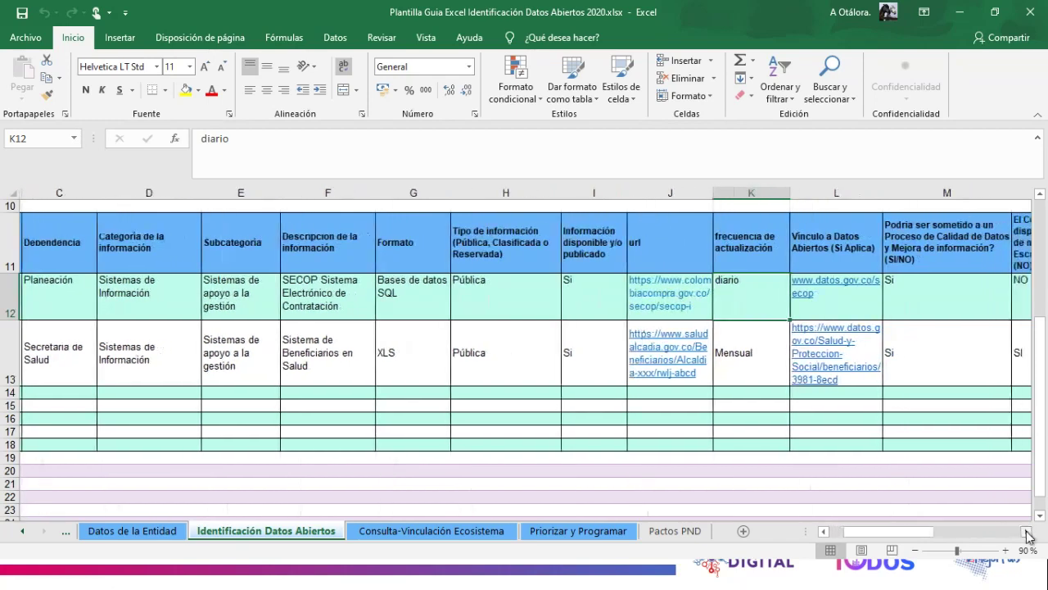
click(1028, 532)
click(1027, 532)
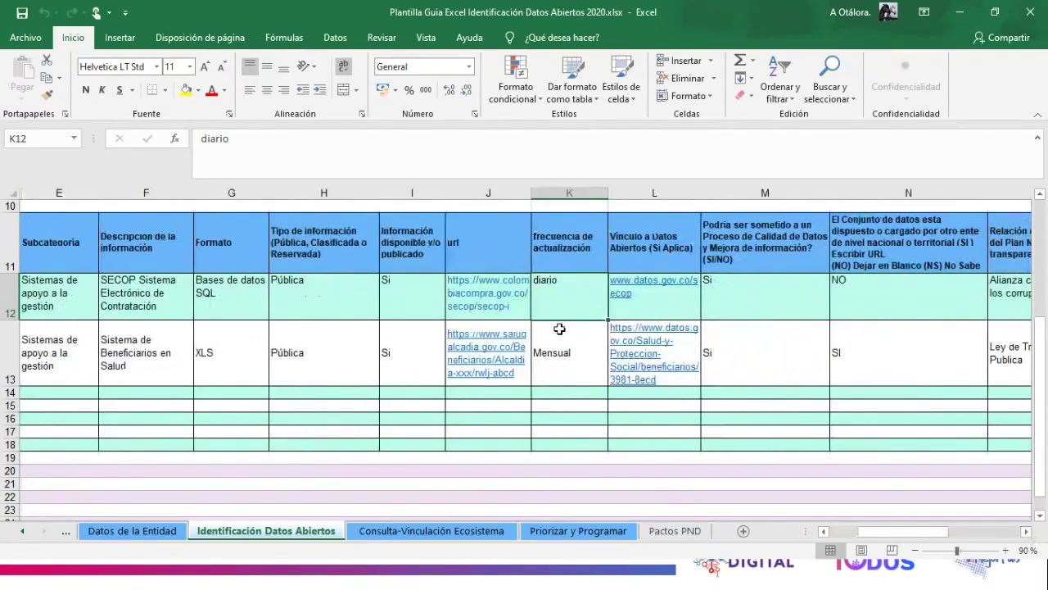
click(656, 245)
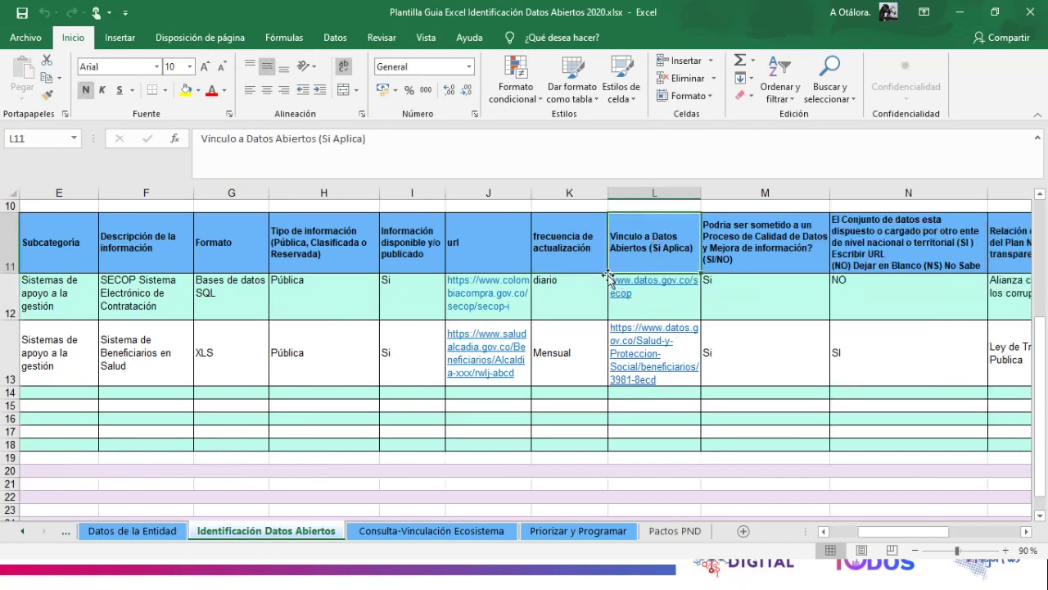
click(636, 300)
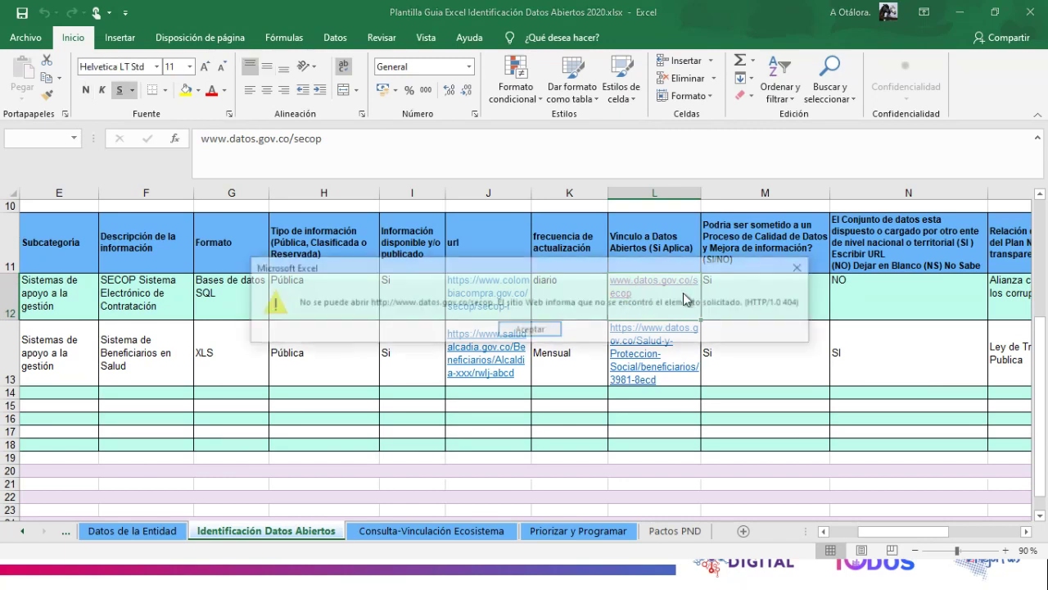
click(803, 268)
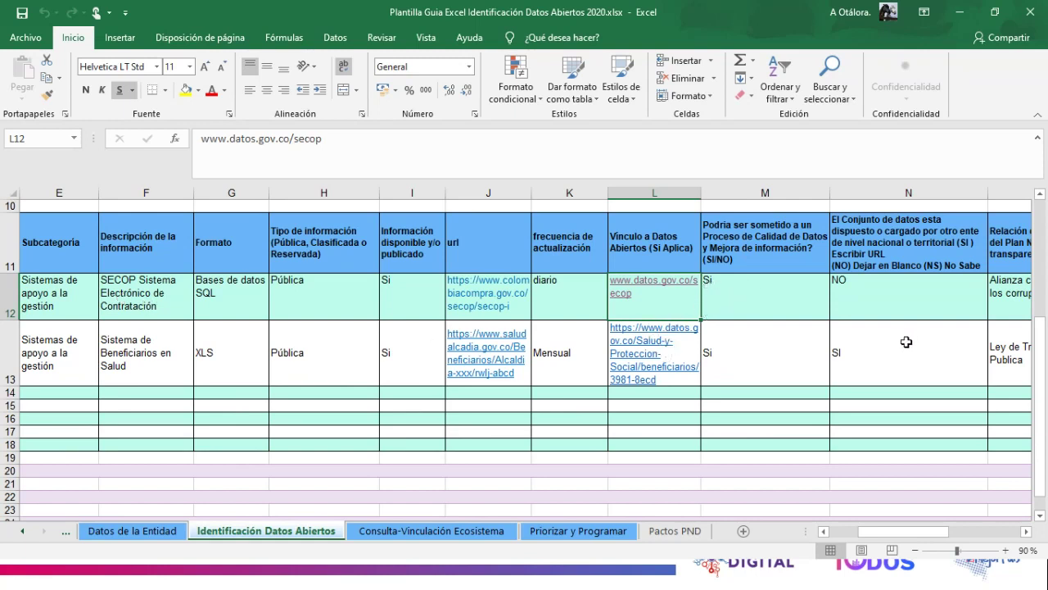
Review the data quality and improvement process column's two example entries and the first record's entry for data sets loaded by another entity
click(1027, 531)
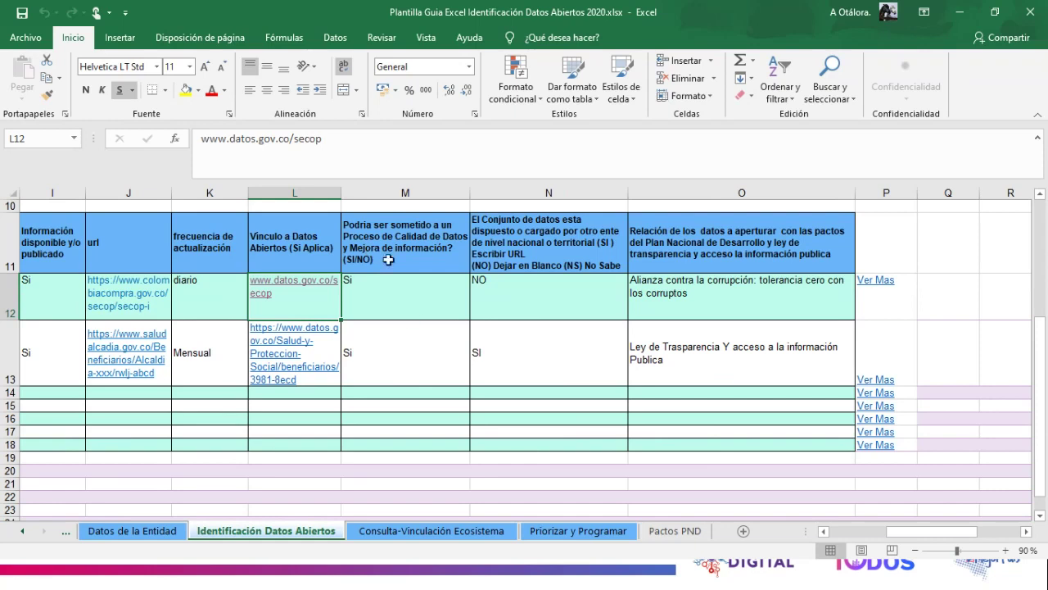
click(411, 238)
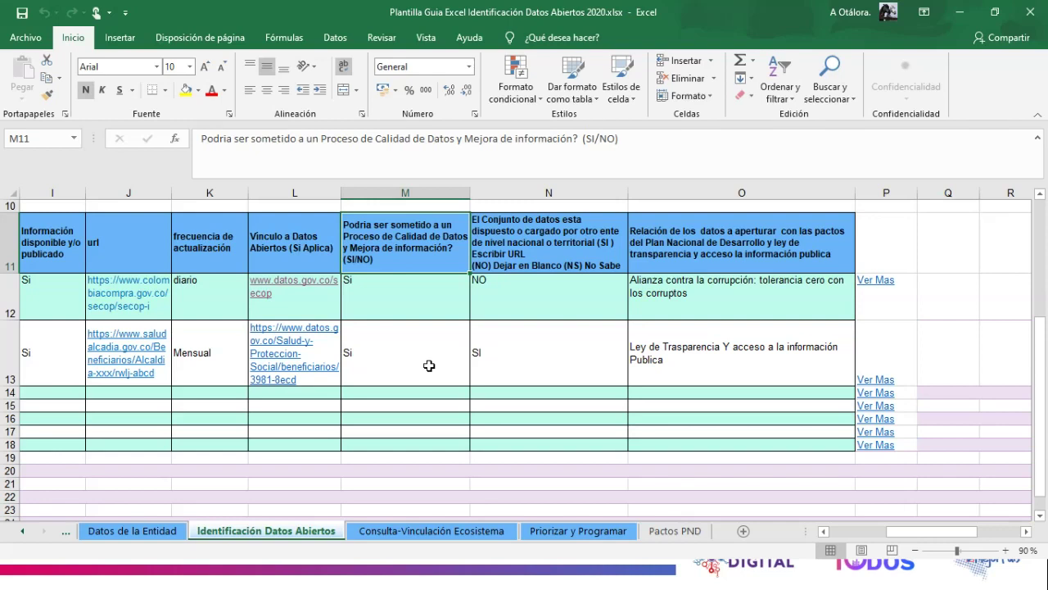
click(383, 295)
click(388, 359)
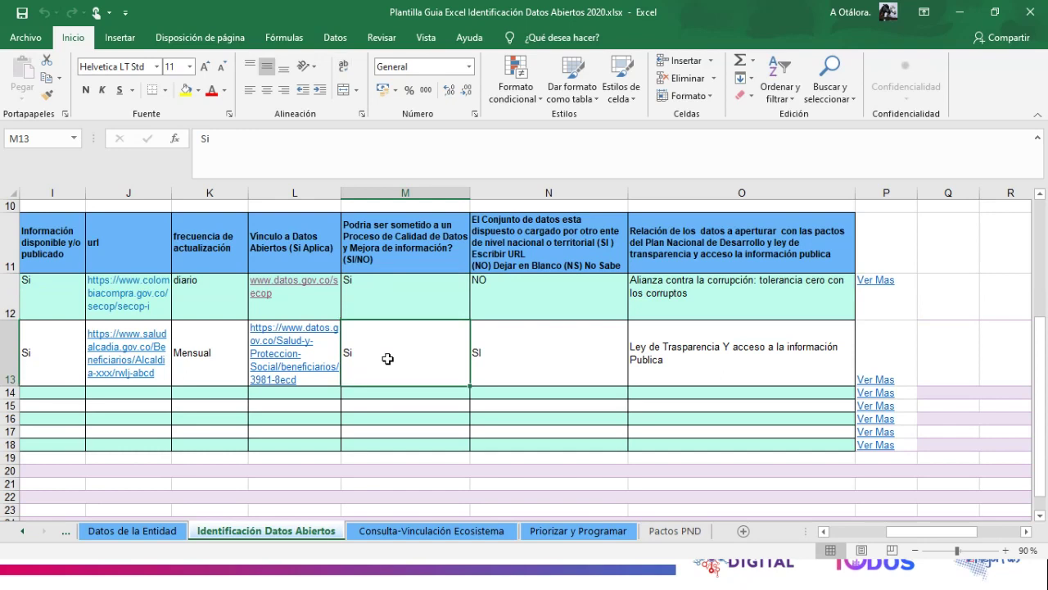
click(354, 293)
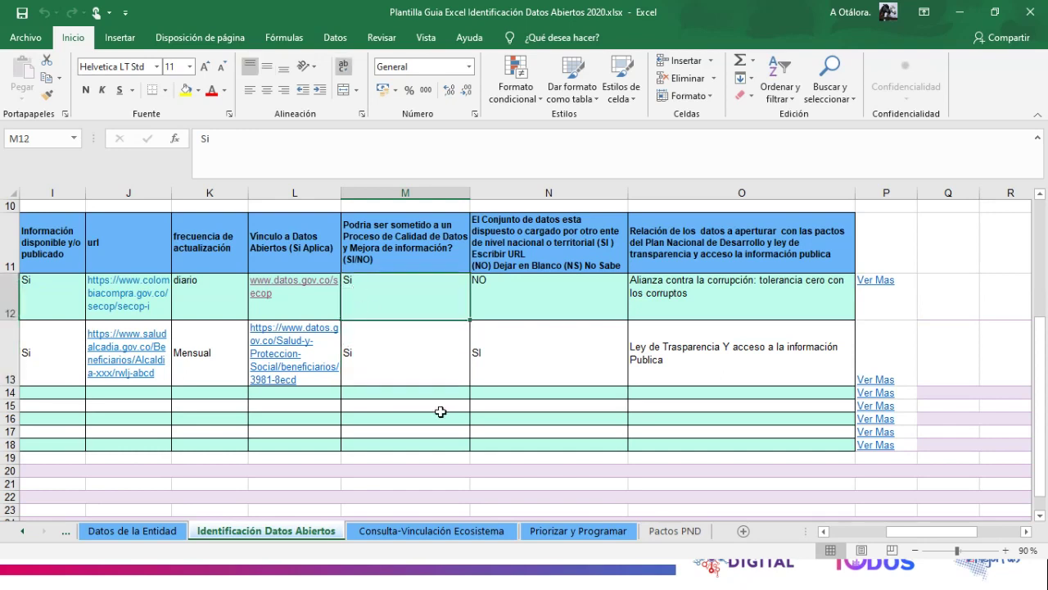
click(404, 354)
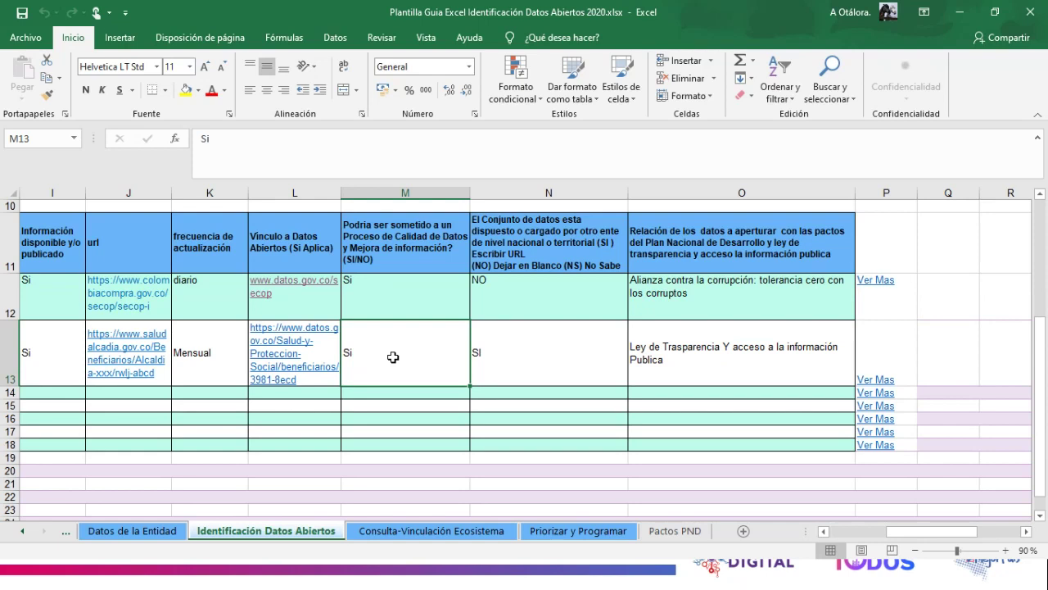
click(393, 308)
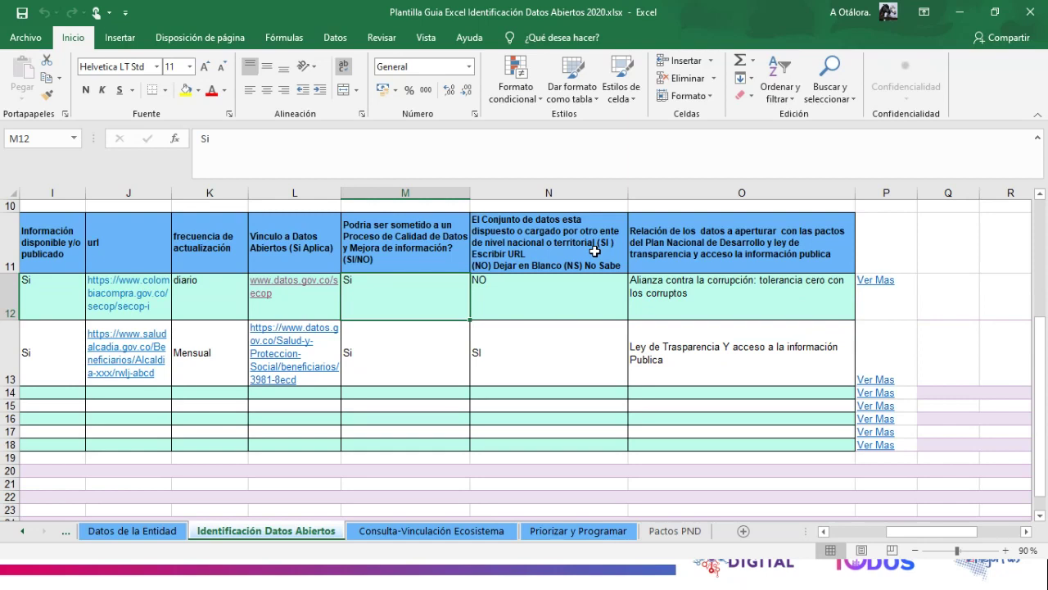
click(512, 293)
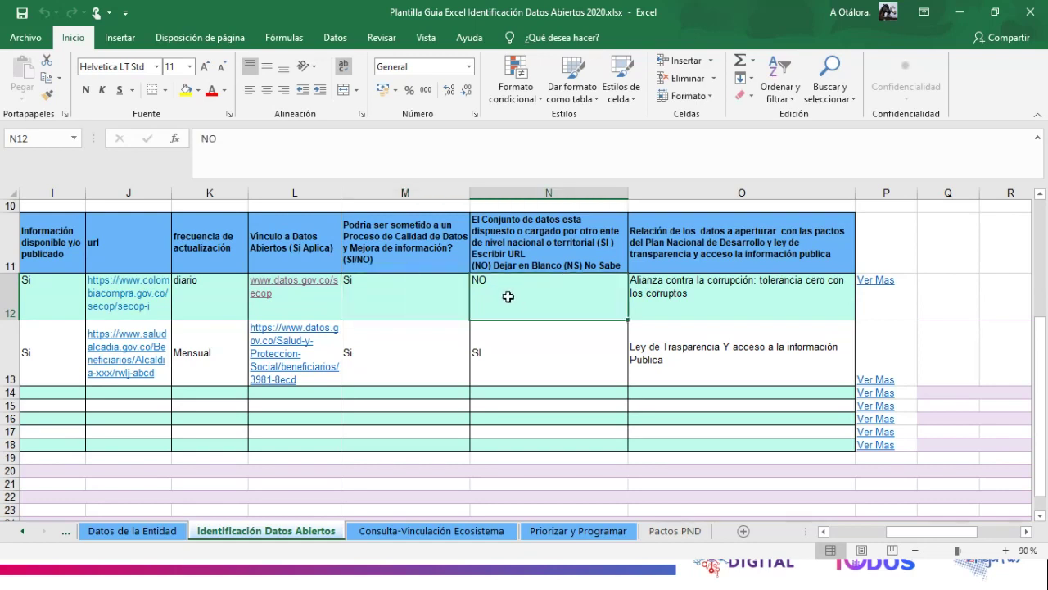
Examine column O, relating the data to the Plan Nacional de Desarrollo pacts and the transparency law, and select its header cell
click(673, 245)
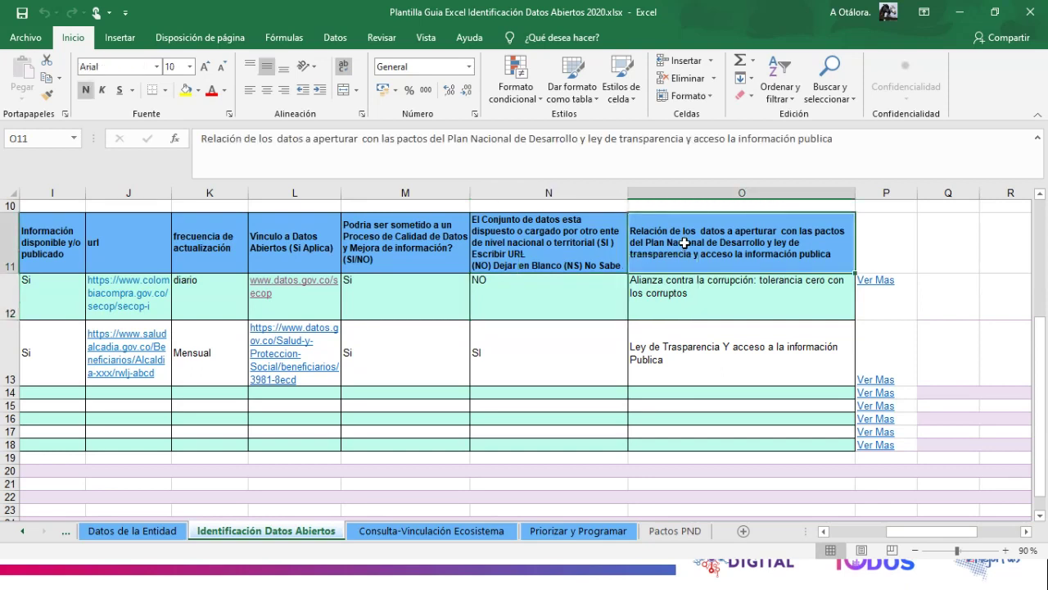
click(709, 191)
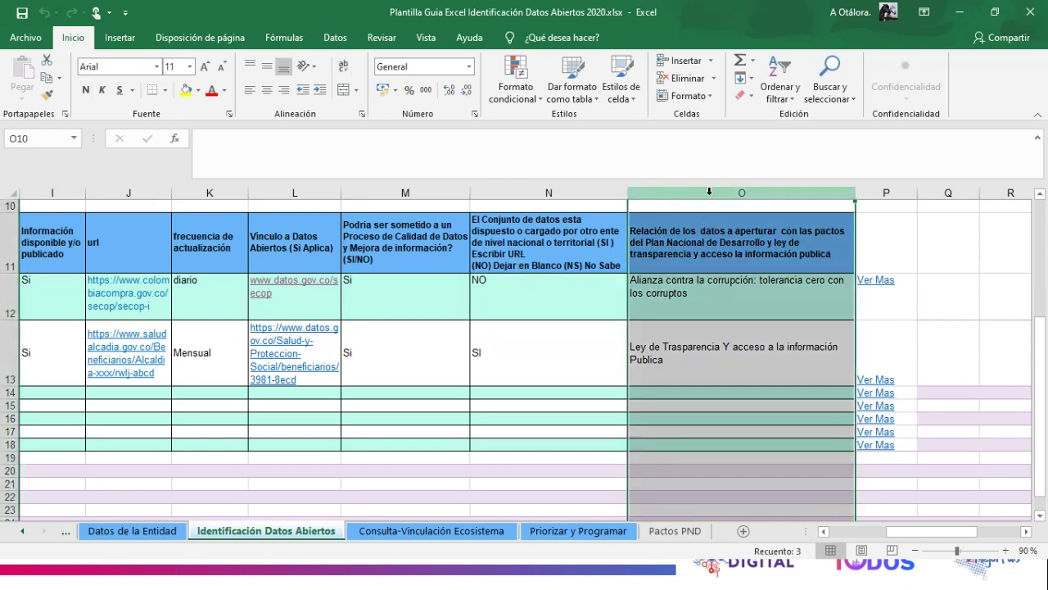
click(737, 255)
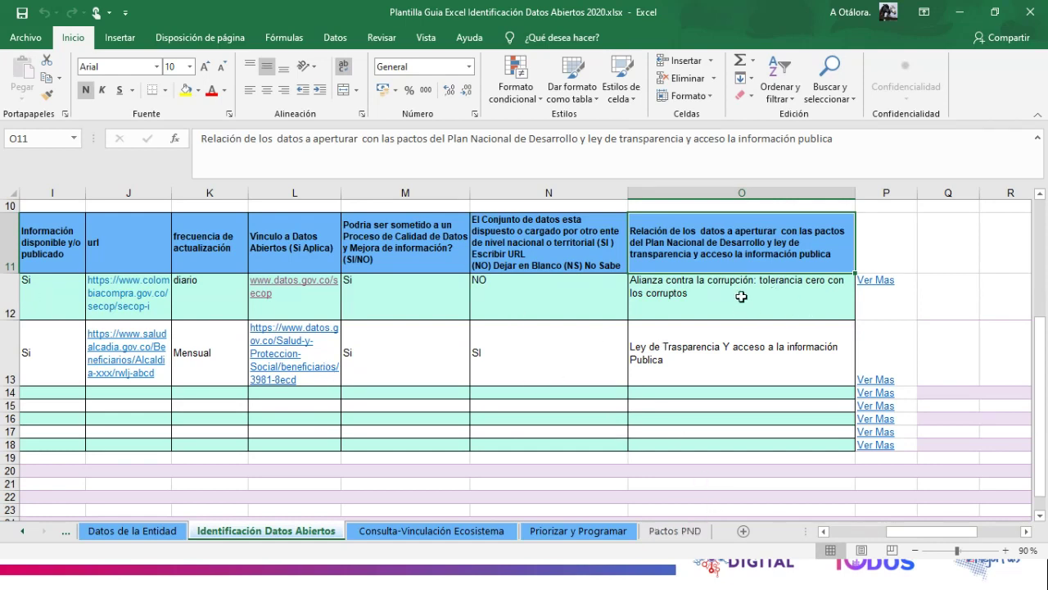
Browse the pact and region options available for the first record's Plan Nacional de Desarrollo relation in cell O12
click(811, 297)
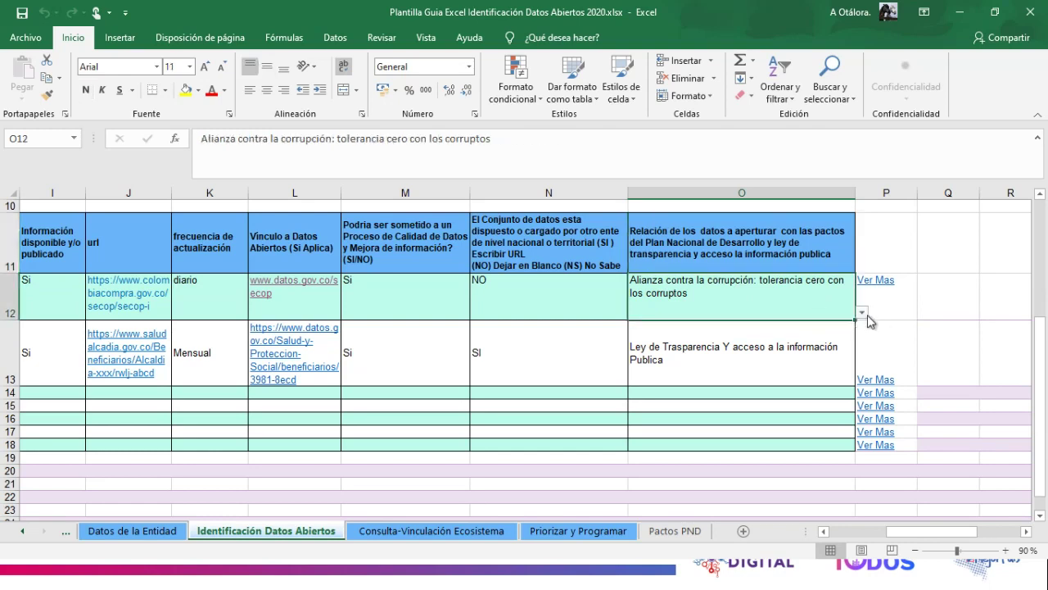
click(863, 313)
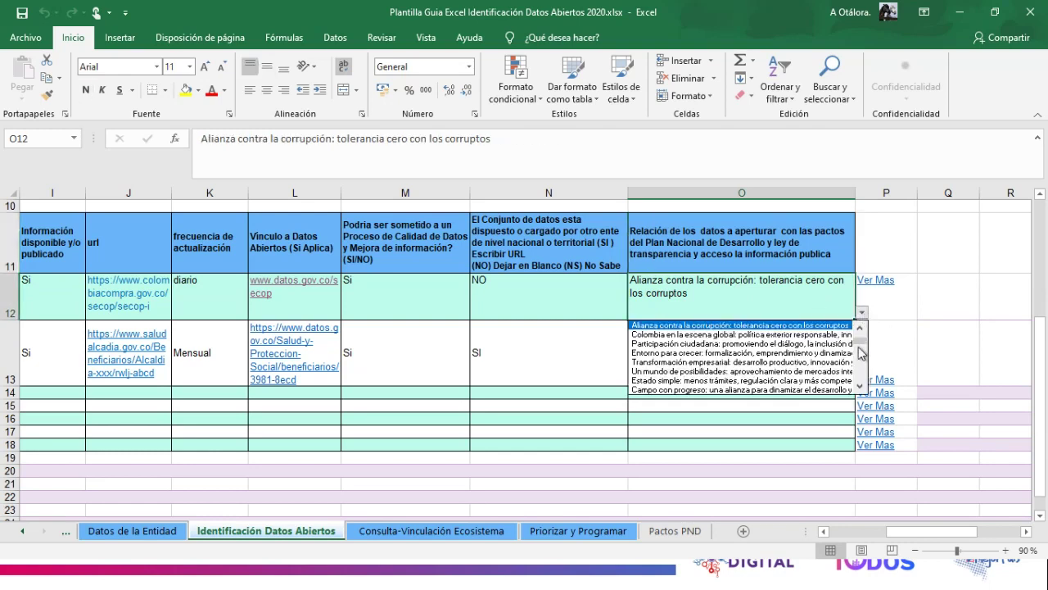
scroll(864, 344, down, 5)
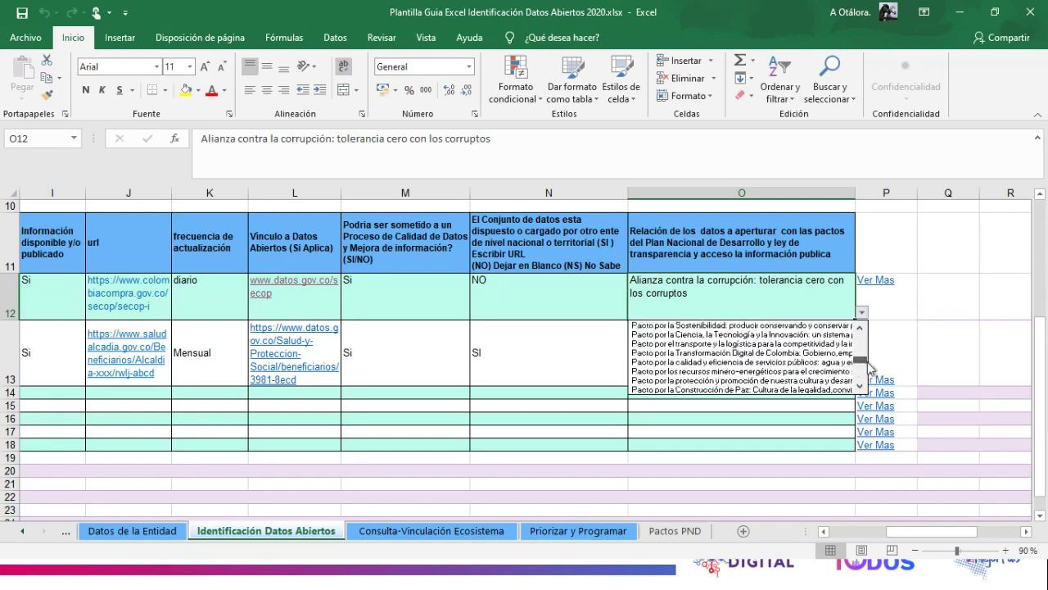
click(862, 387)
scroll(862, 361, up, 5)
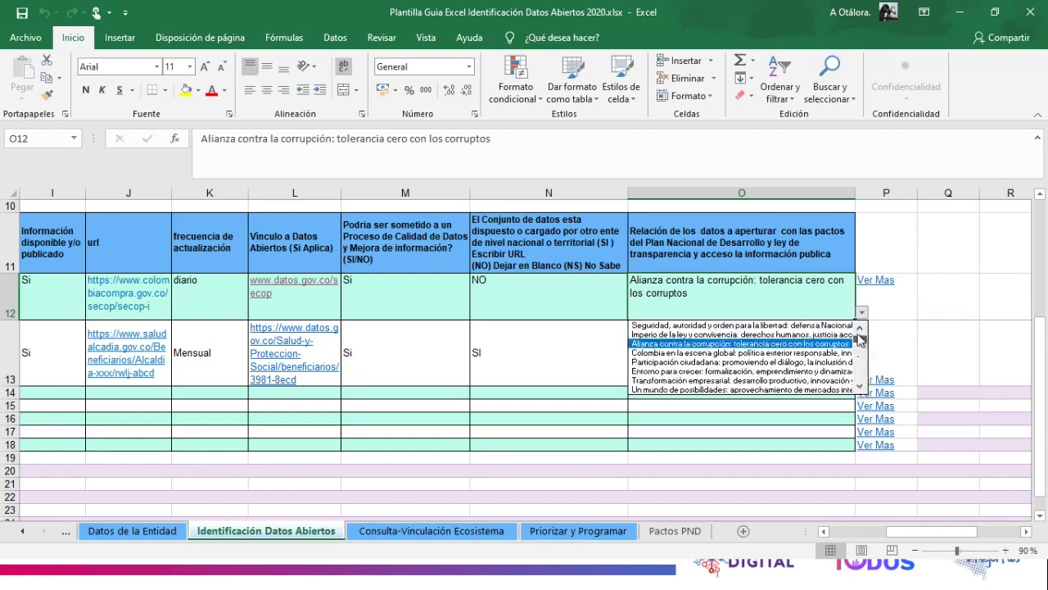
scroll(861, 337, down, 5)
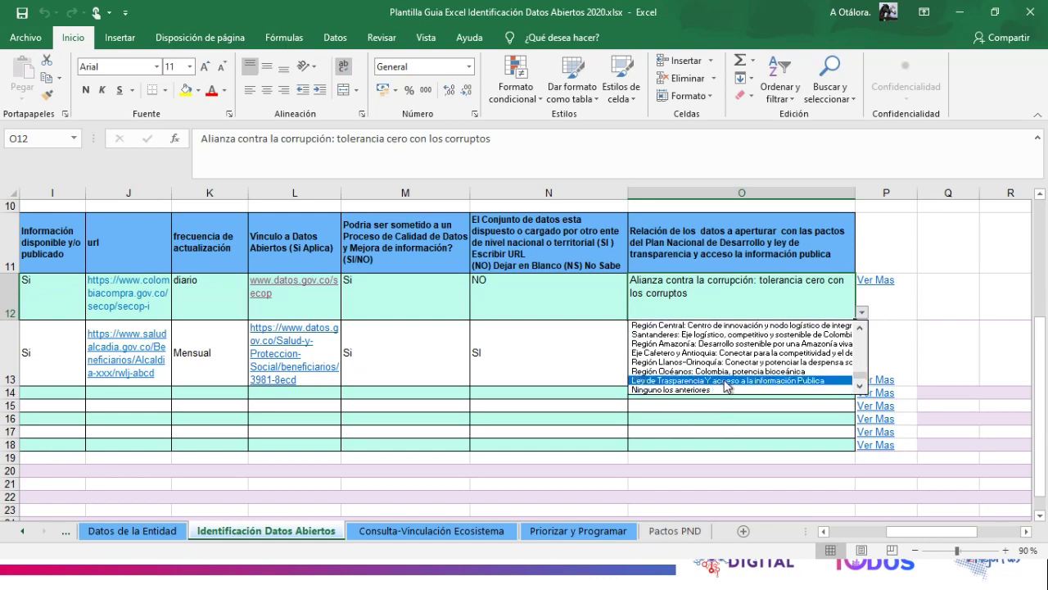
scroll(852, 344, up, 3)
click(852, 327)
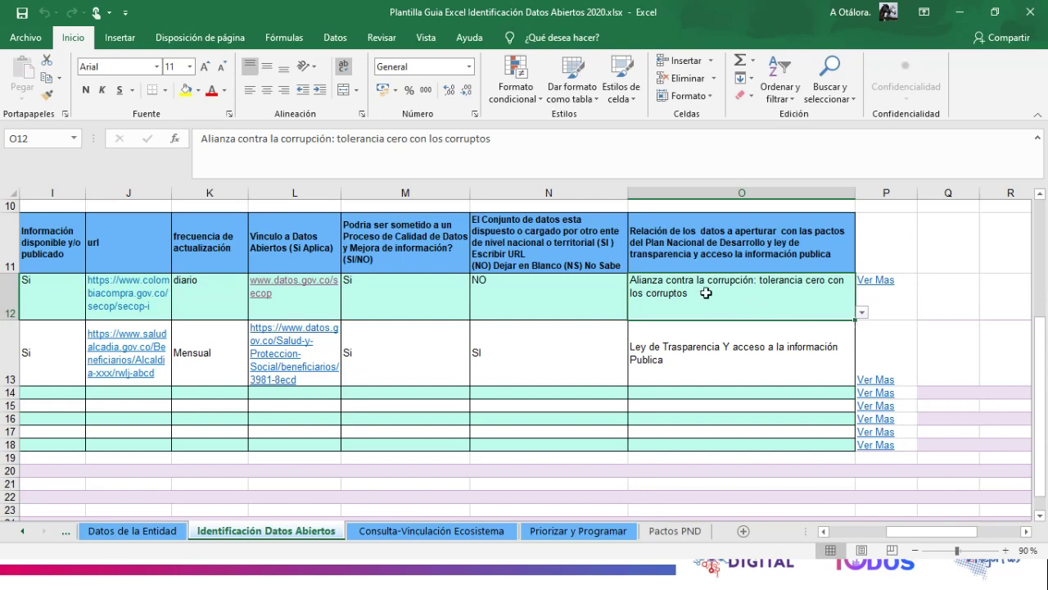
Set the first record's pact relation in cell O12 to "Ley de Trasparencia Y acceso a la información Publica"
click(862, 312)
scroll(862, 347, down, 3)
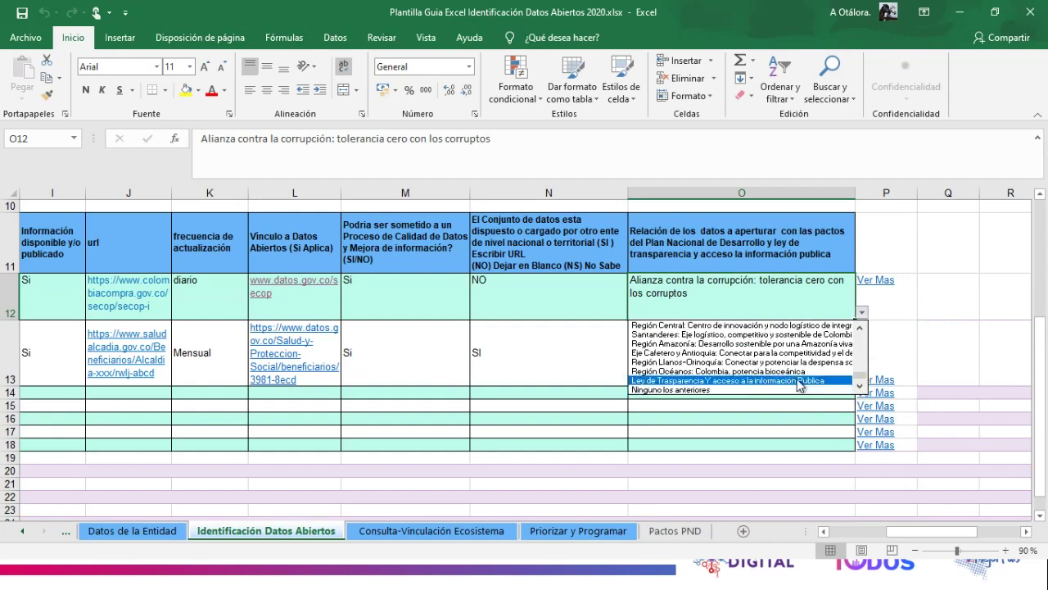
click(794, 380)
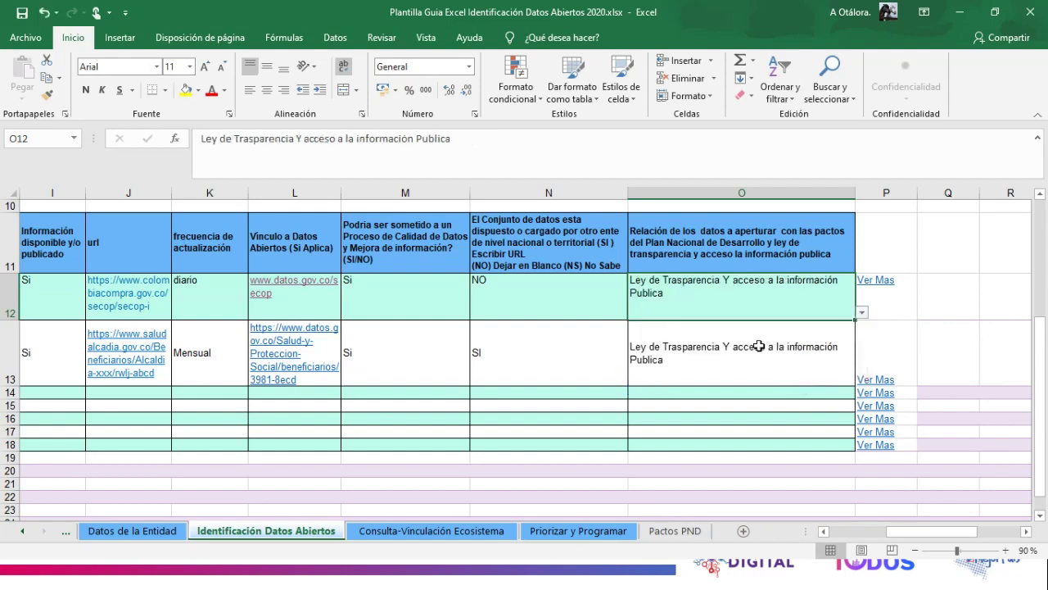
Set the first record's pact relation in cell O12 to "Ninguno los anteriores" and look over its option list once more
click(862, 312)
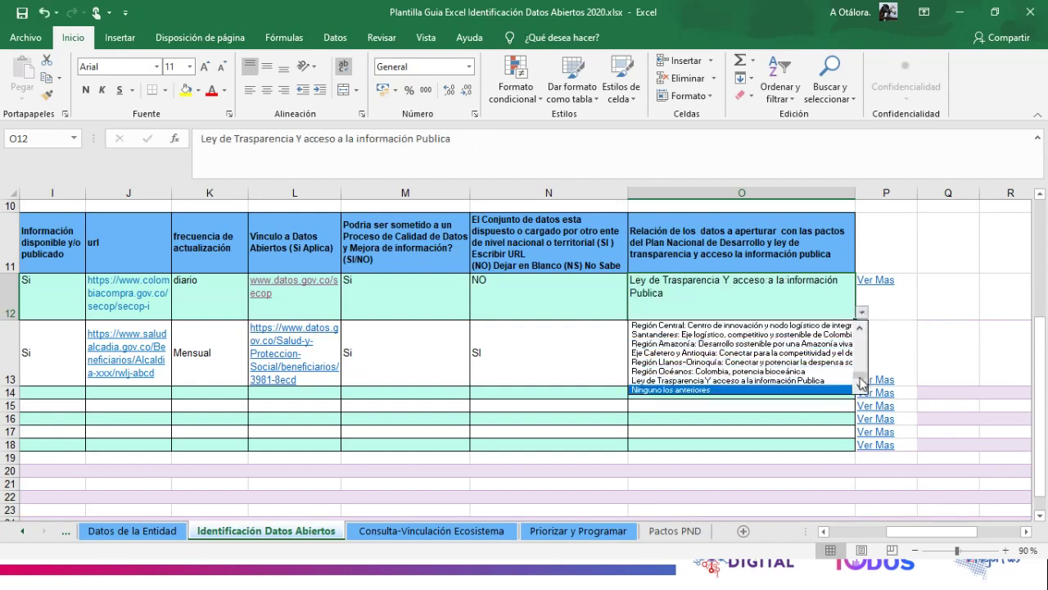
mouse_move(865, 379)
mouse_down()
mouse_move(860, 331)
mouse_move(863, 393)
mouse_up()
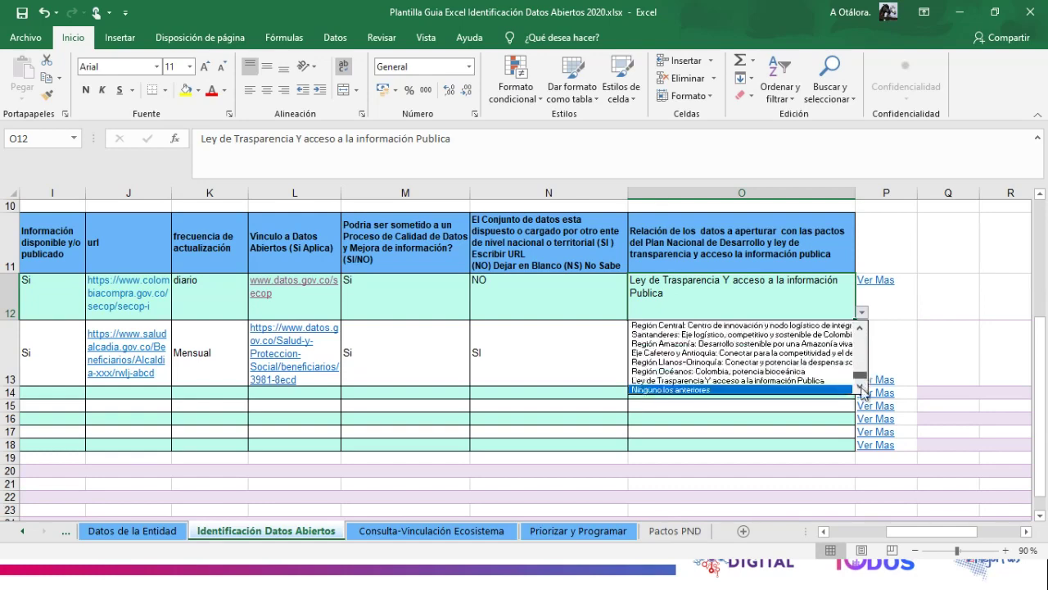
click(700, 389)
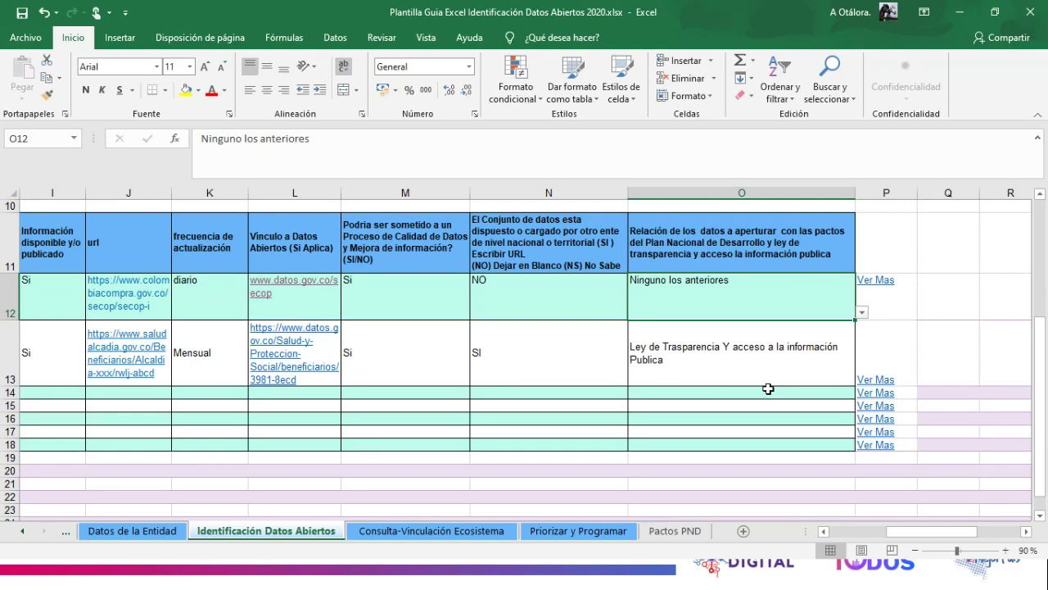
click(862, 314)
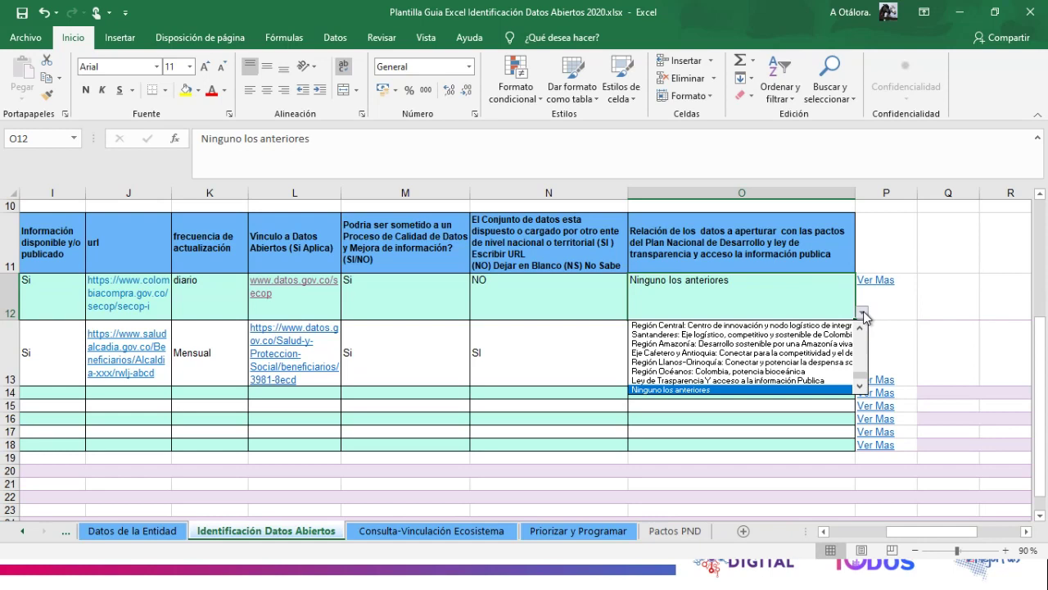
click(864, 314)
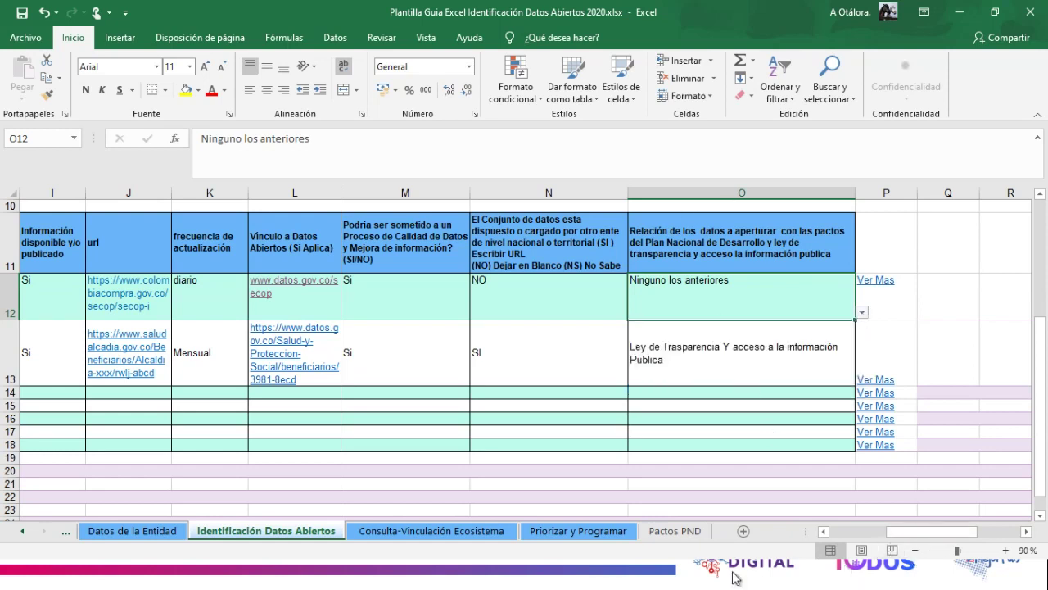
Go back over both example records' id, Dependencia and Subcategoría cells and select their Categoría de la información entries in D12:D13
drag(913, 531, 831, 550)
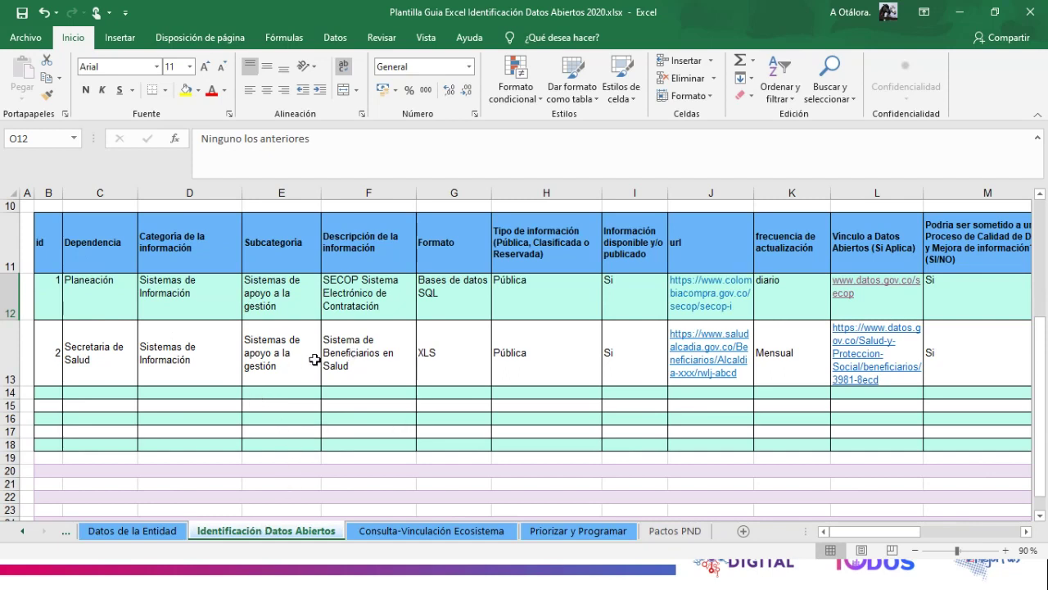
click(49, 316)
drag(48, 318, 46, 348)
drag(47, 299, 115, 356)
click(245, 344)
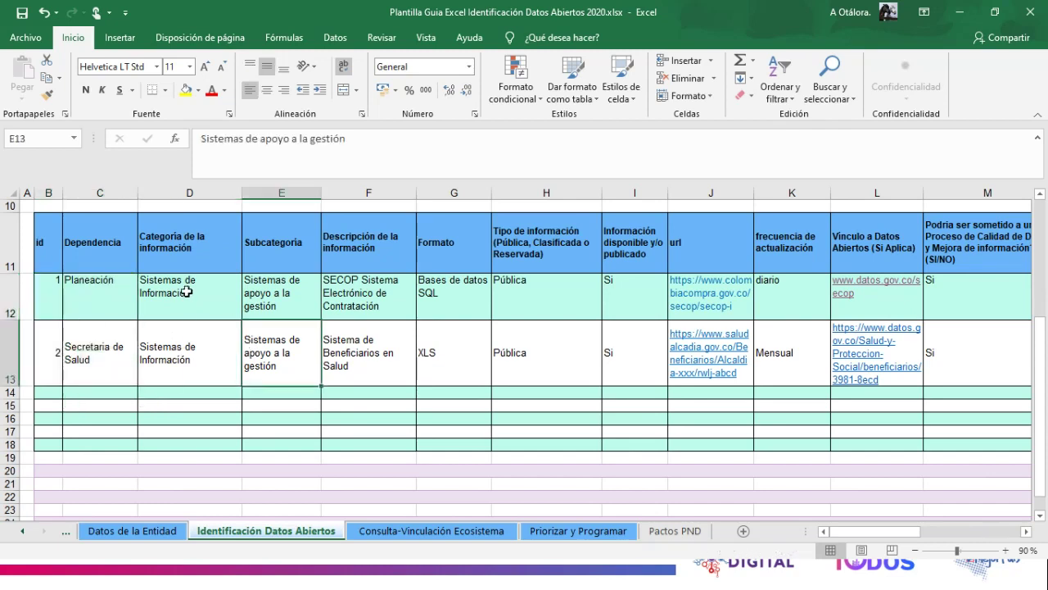
drag(188, 290, 156, 363)
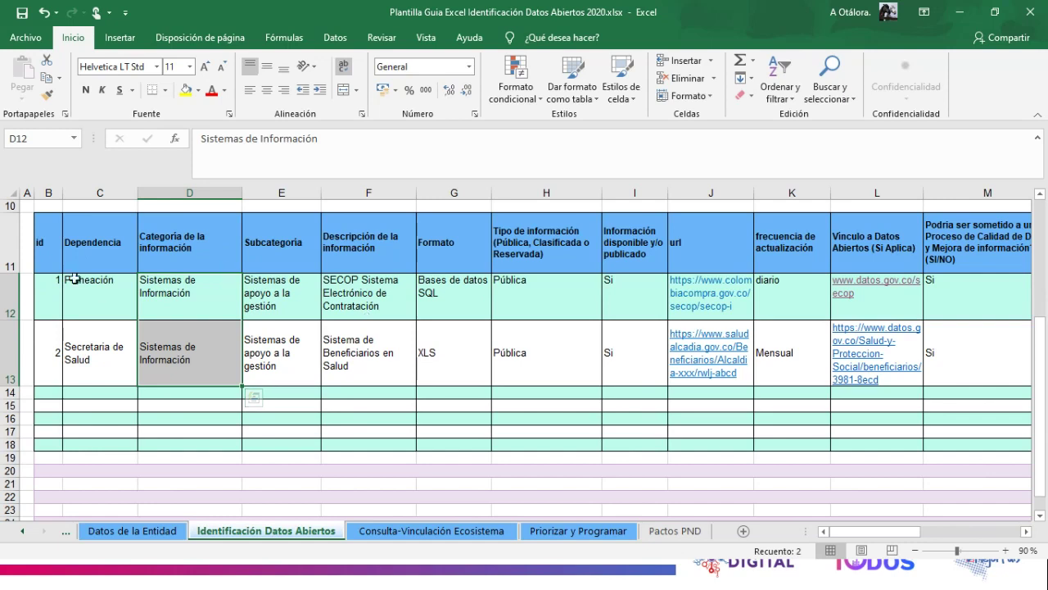
Go over both example records across B12:M13 on the Identificación Datos Abiertos sheet, ending on their id cells
drag(59, 285, 1006, 344)
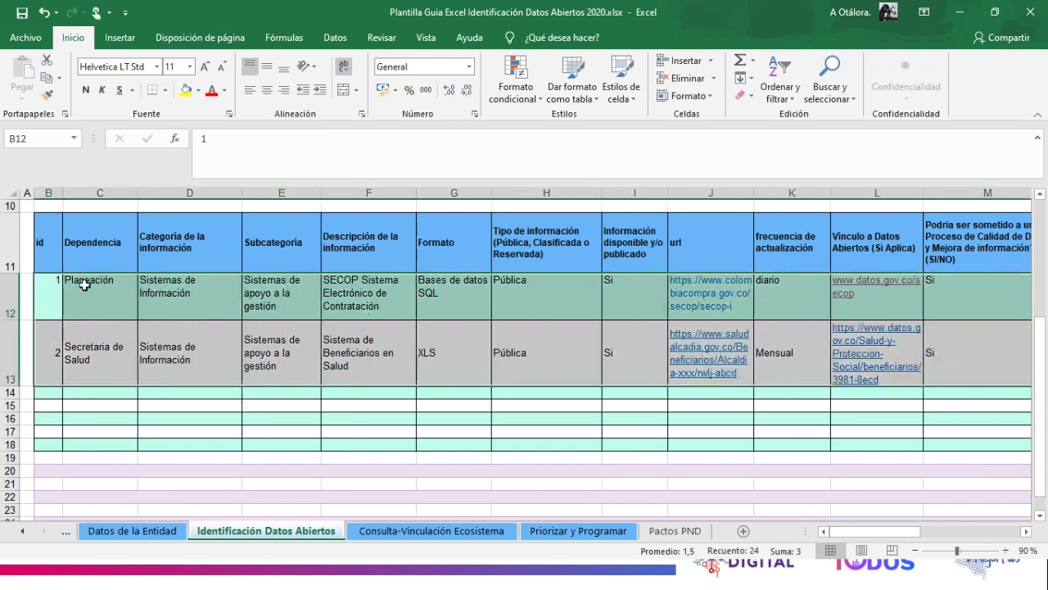
click(50, 307)
click(54, 345)
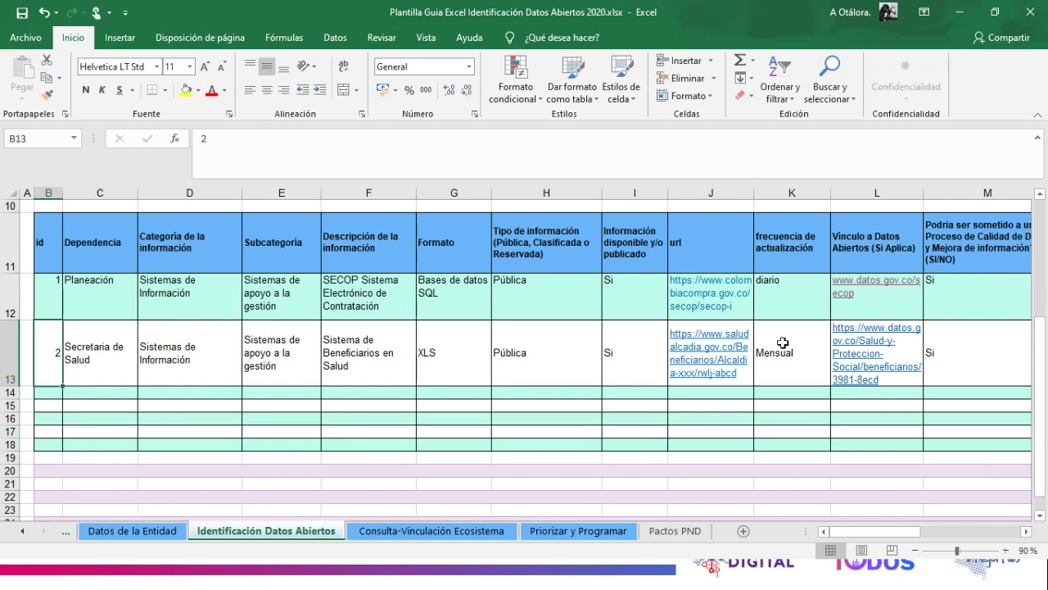
View the Consulta-Vinculación Ecosistema sheet and select the example record's Tipo de Consulta entry in C10
click(423, 531)
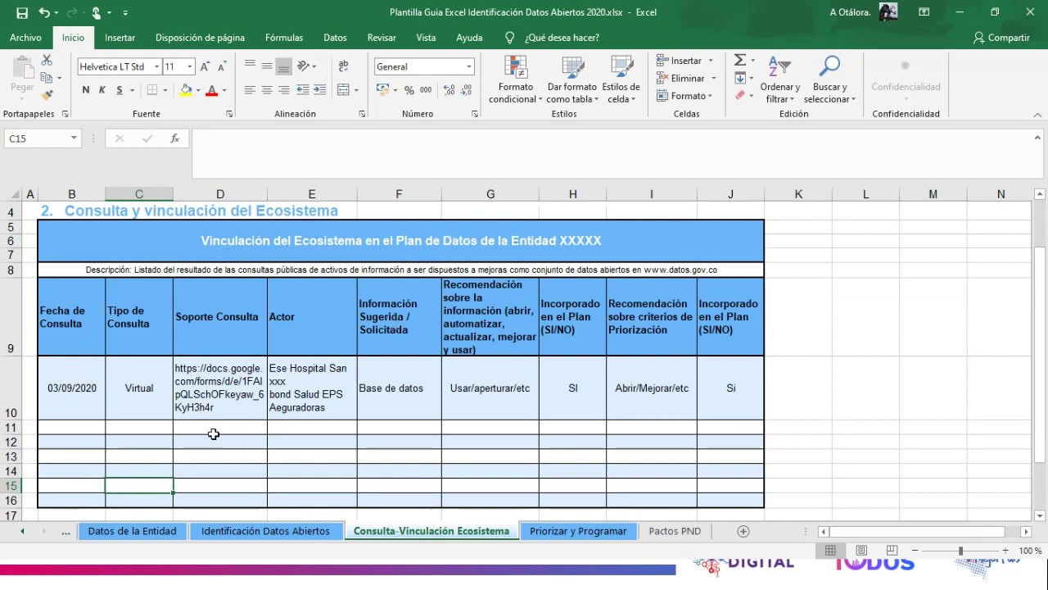
click(138, 388)
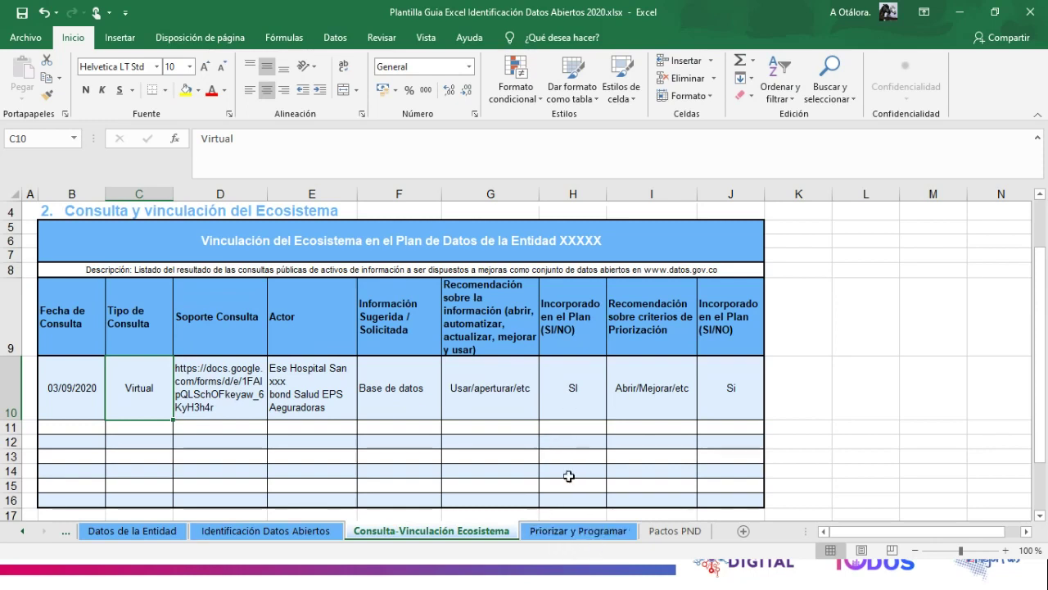
Number the second record 2 in cell B10 of the Priorizar y Programar sheet
click(562, 534)
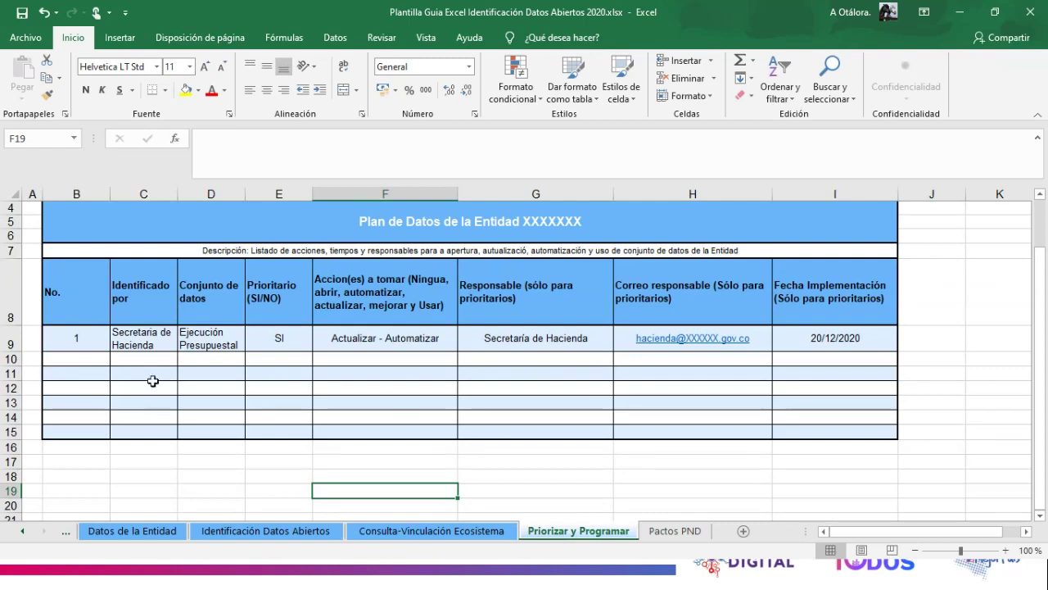
click(76, 358)
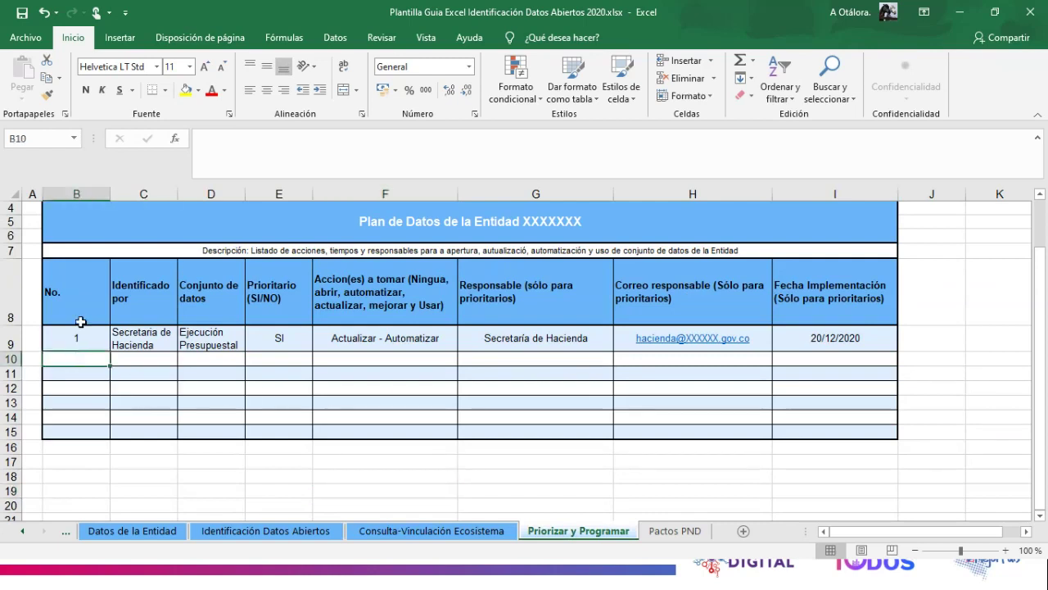
drag(86, 338, 90, 362)
click(91, 361)
text(2)
click(123, 357)
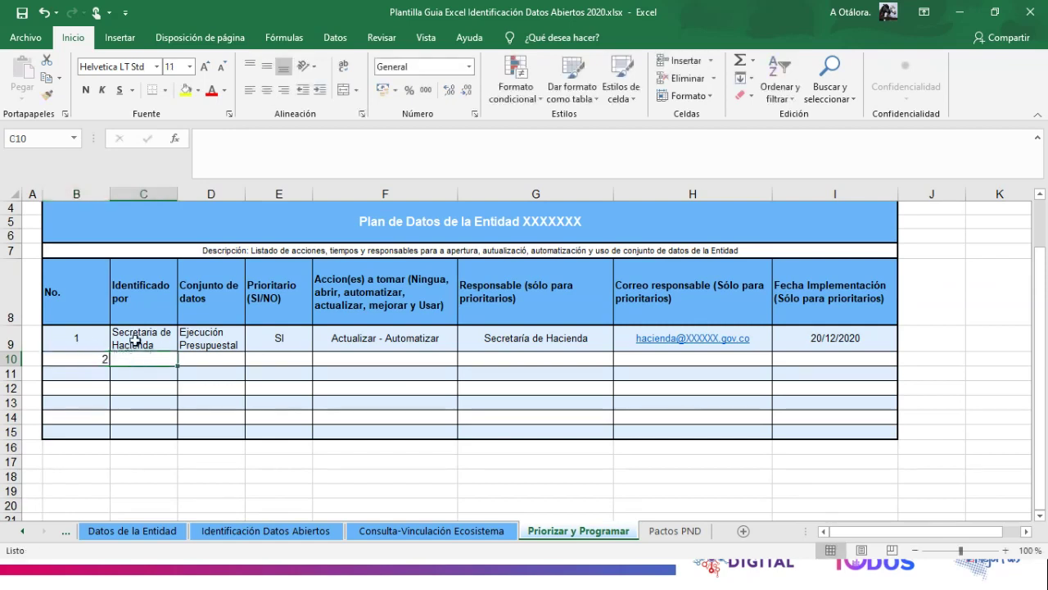
Go through the first record's columns in the Priorizar y Programar sheet, from Identificado por to Fecha Implementación
click(133, 335)
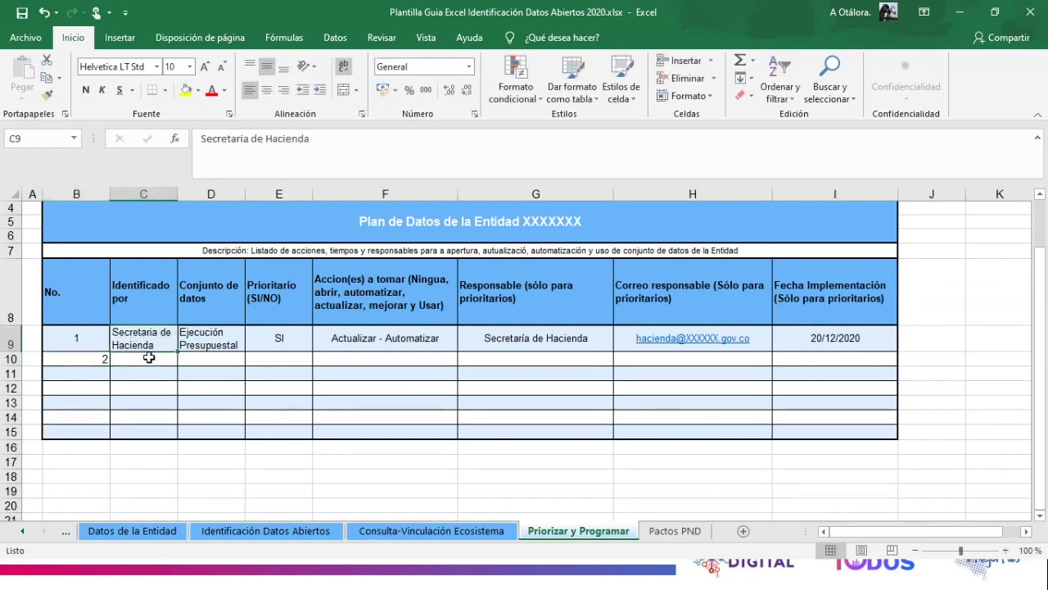
click(149, 358)
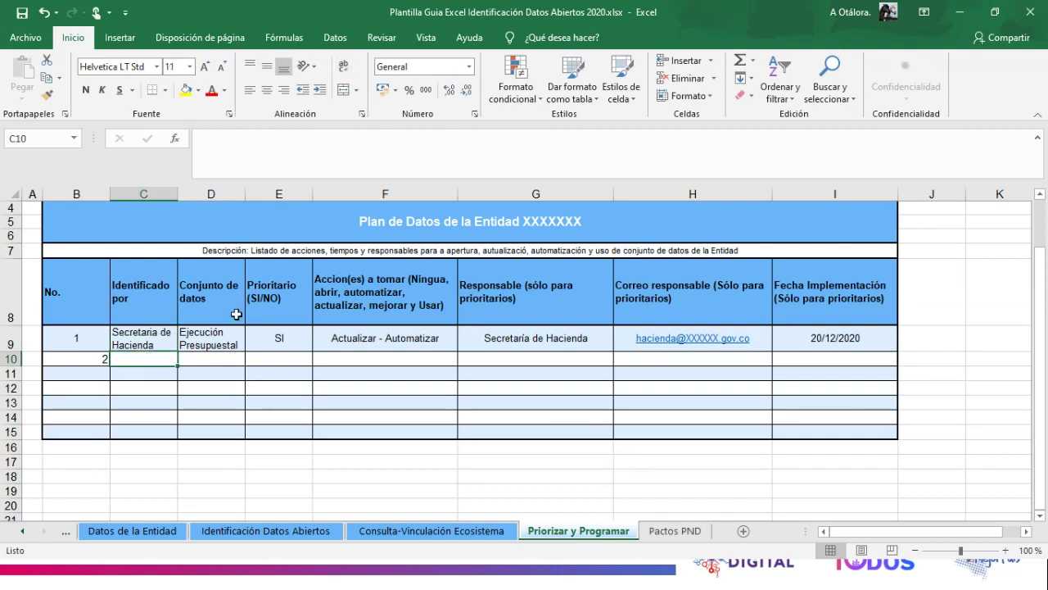
click(206, 357)
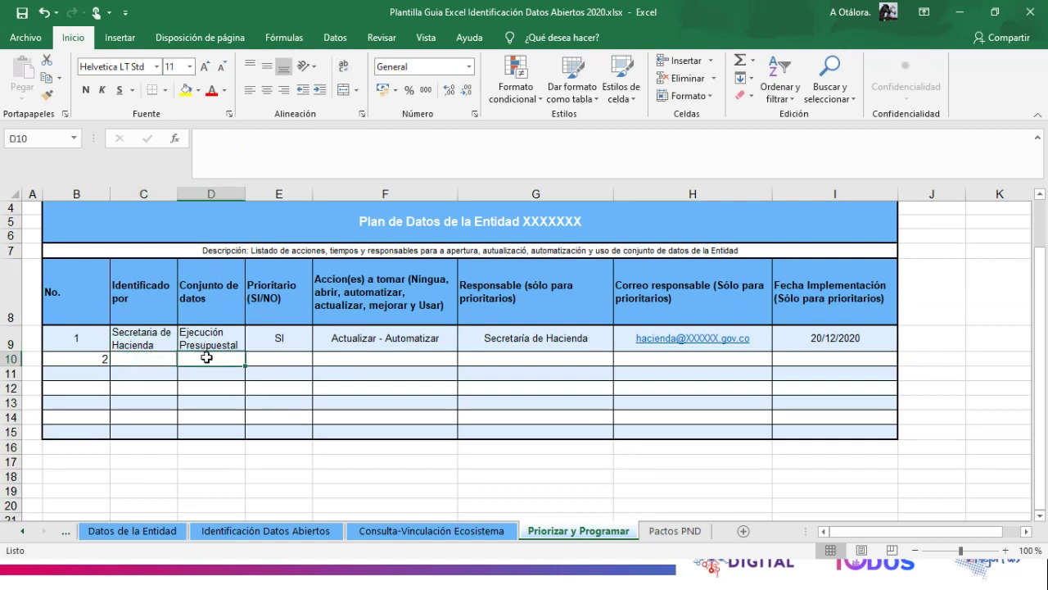
click(125, 339)
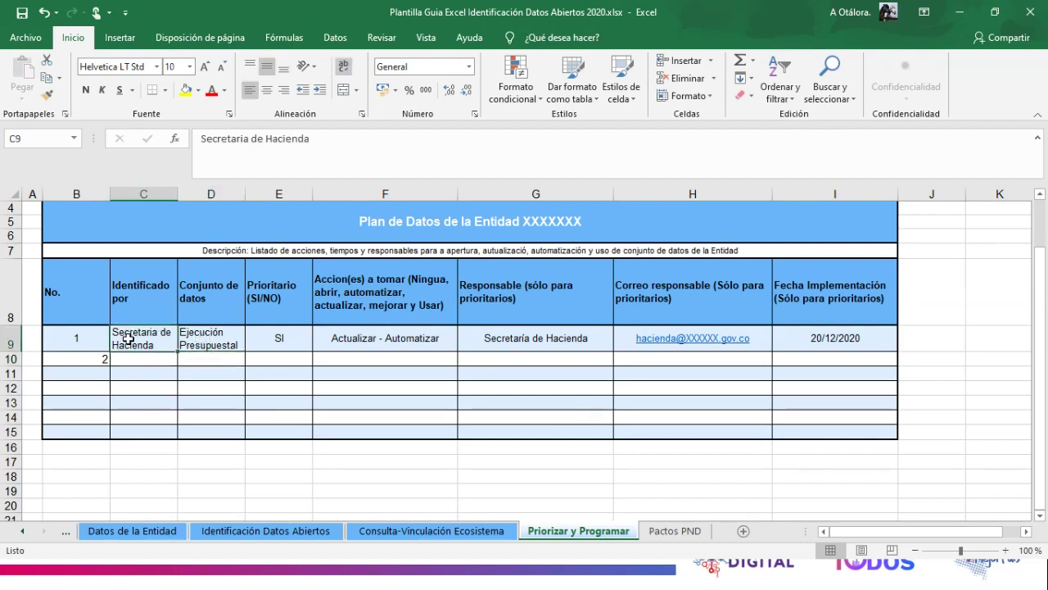
click(203, 336)
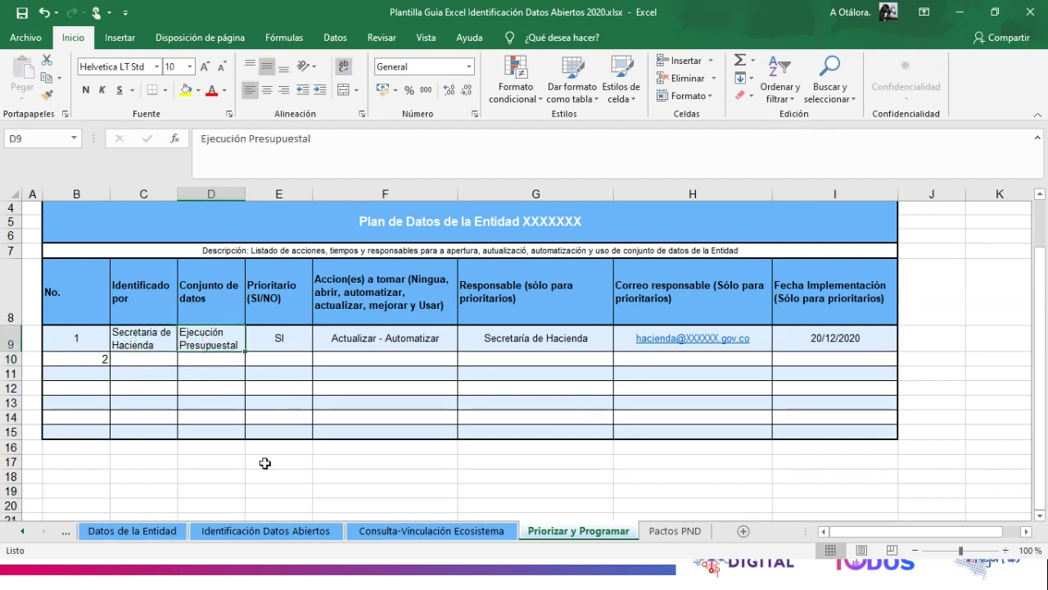
click(257, 293)
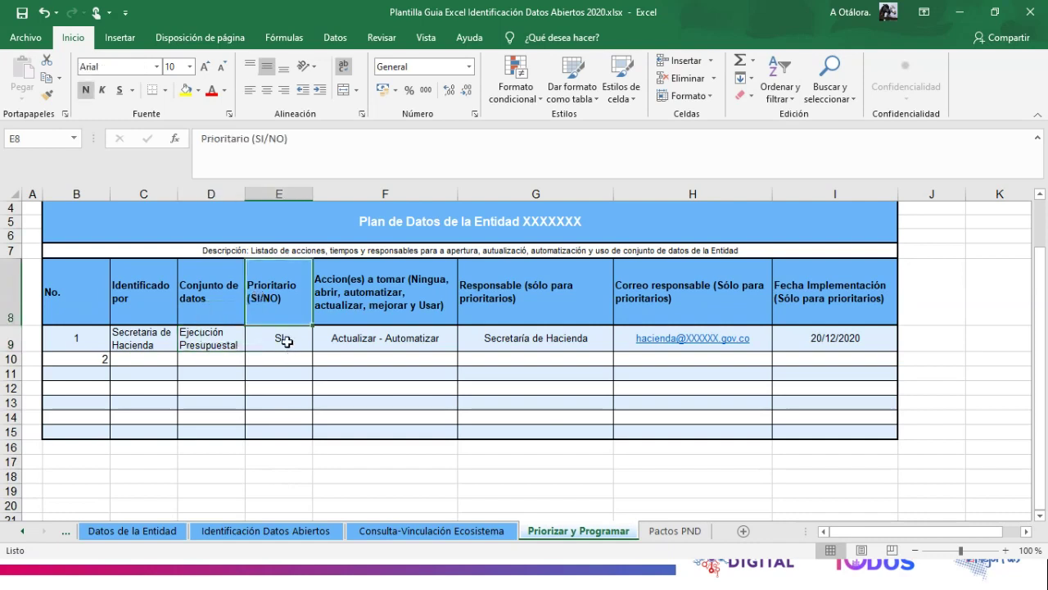
click(282, 338)
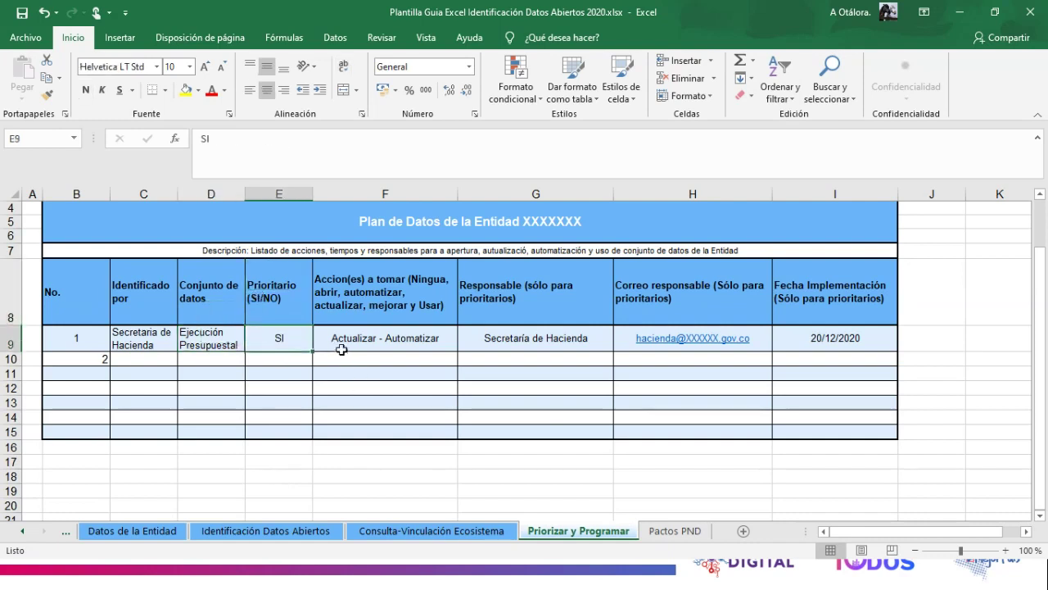
click(340, 342)
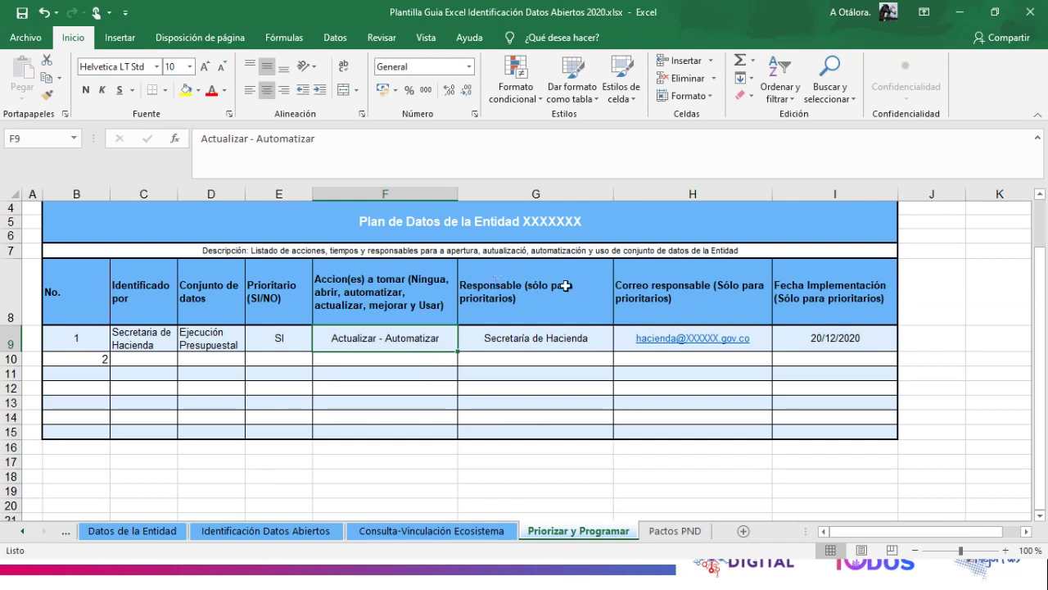
click(552, 337)
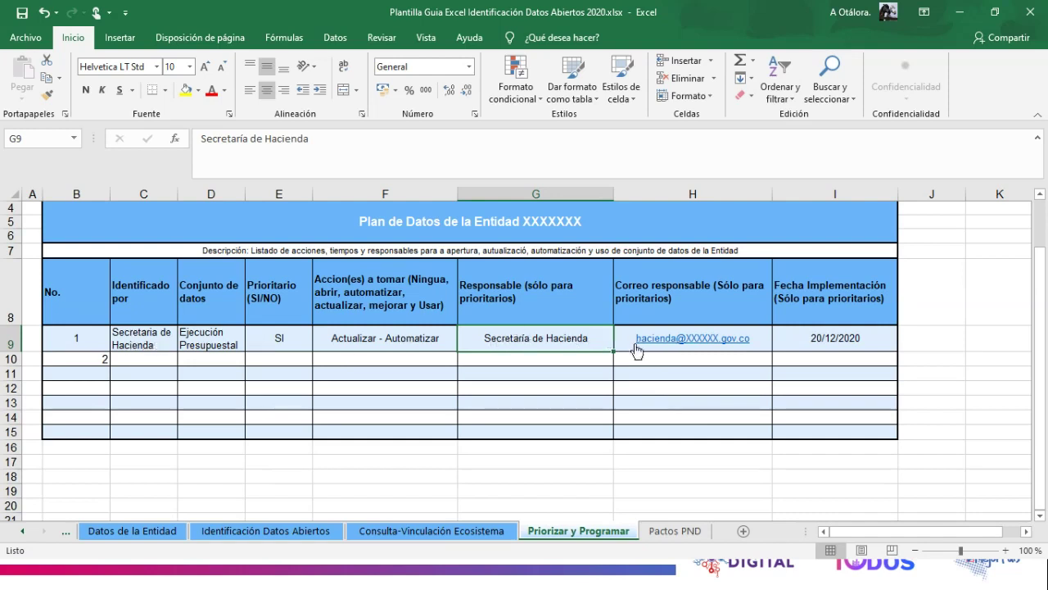
click(838, 337)
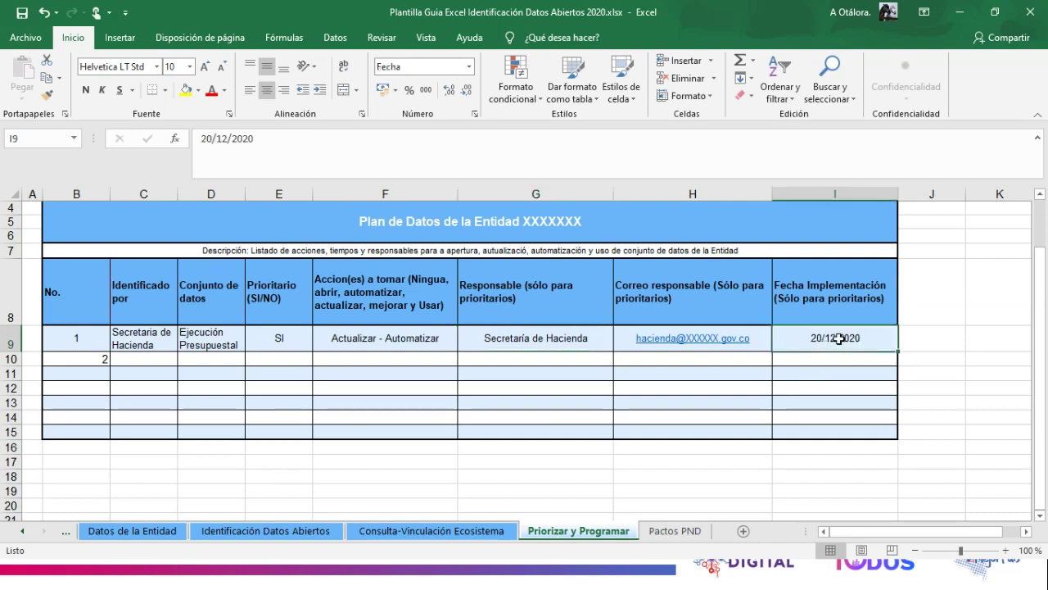
Highlight the first record's Responsable cell G9 and Fecha Implementación cell I9 with yellow fill
click(534, 338)
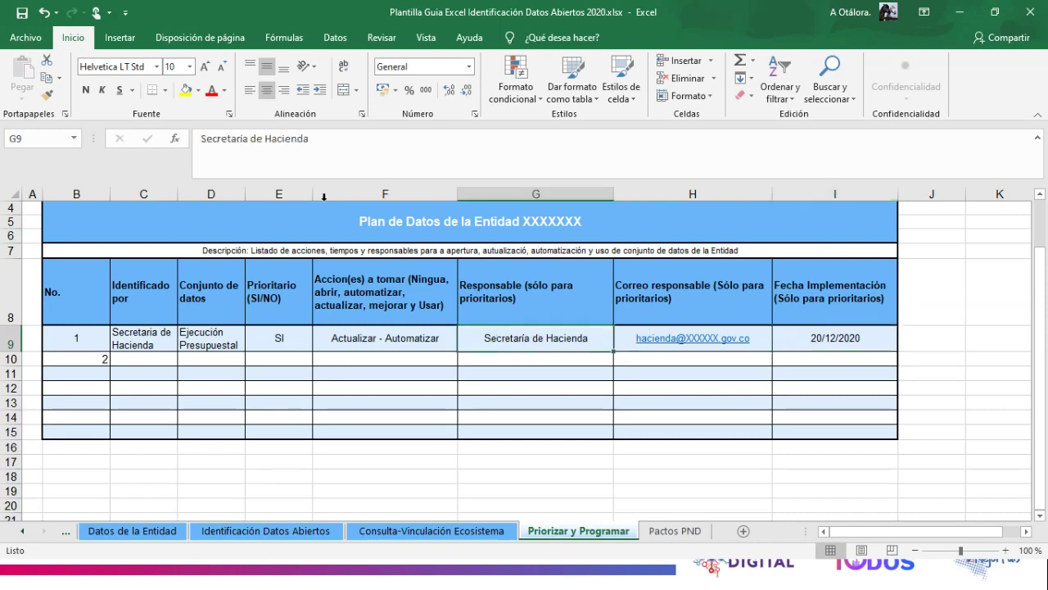
click(185, 90)
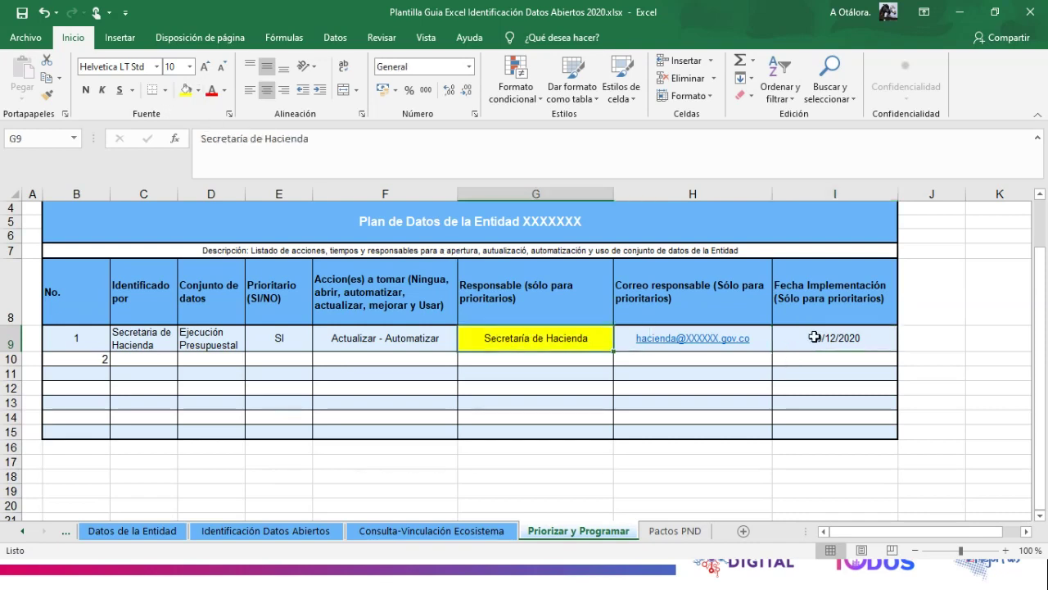
click(815, 337)
click(185, 90)
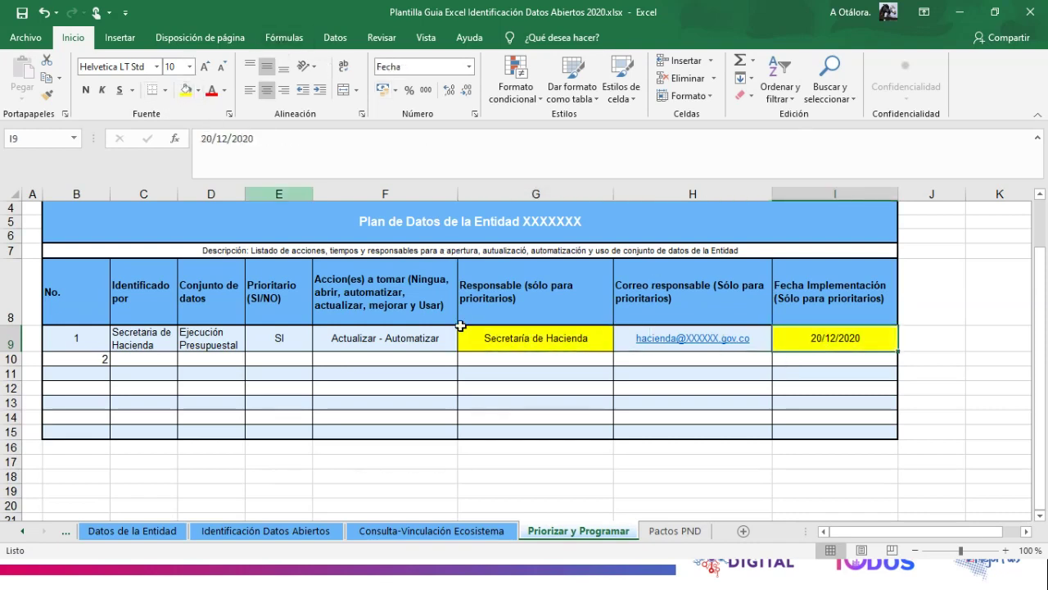
click(568, 379)
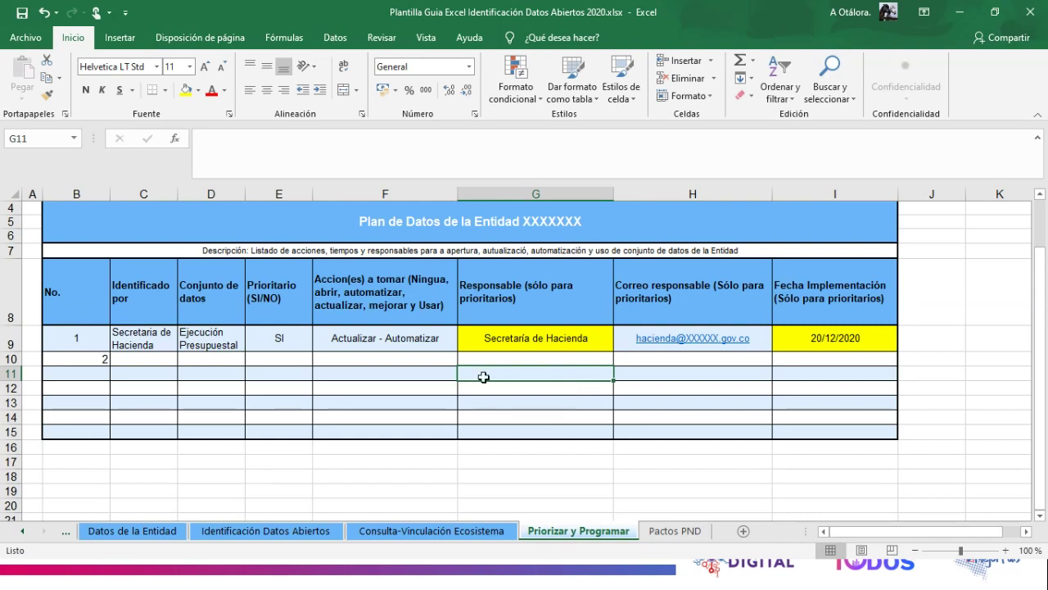
Switch to the PowerPoint slide show and advance from Plan Apertura de Datos through ¿Por qué abrir los datos? to Introducción: Beneficios
key(alt+Tab)
key(alt+Tab)
key(alt+Tab)
key(alt+Tab)
key(alt+Tab)
key(alt+Tab)
key(alt+Tab)
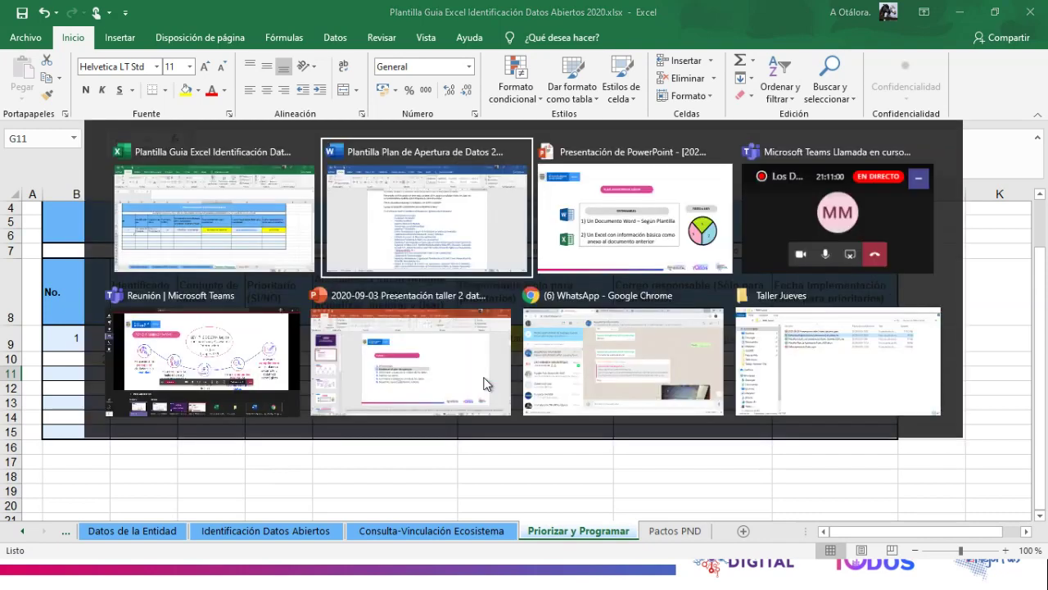
key(alt+Tab)
key(alt+Tab)
key(alt+Tab)
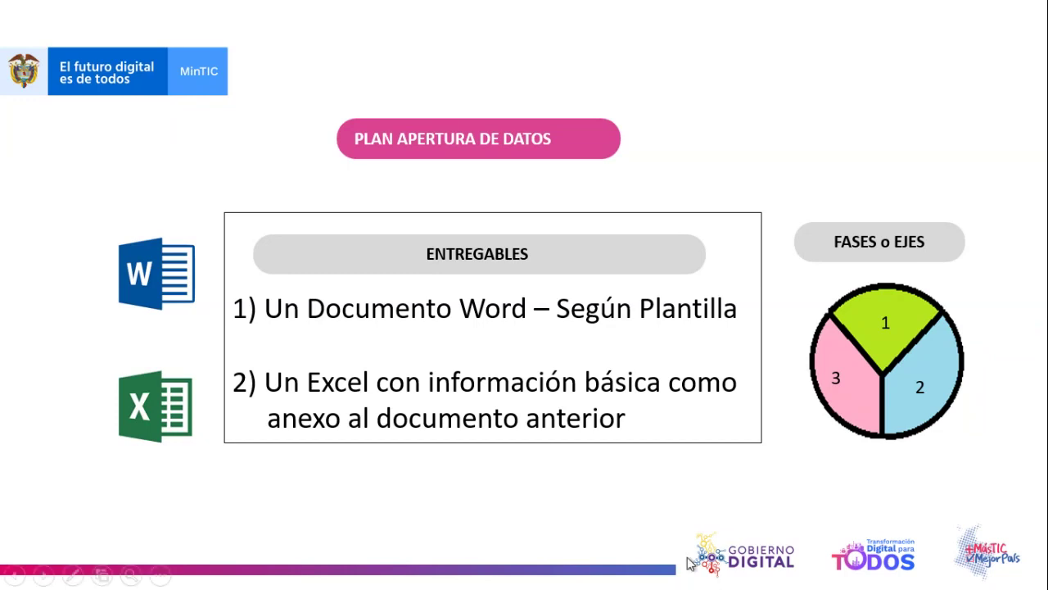
click(635, 524)
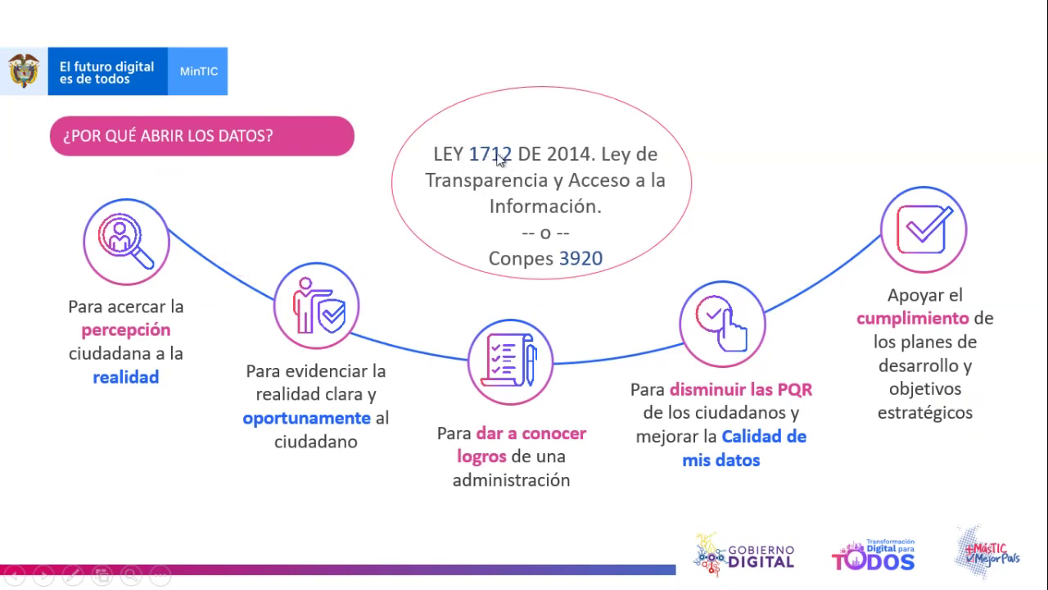
click(621, 243)
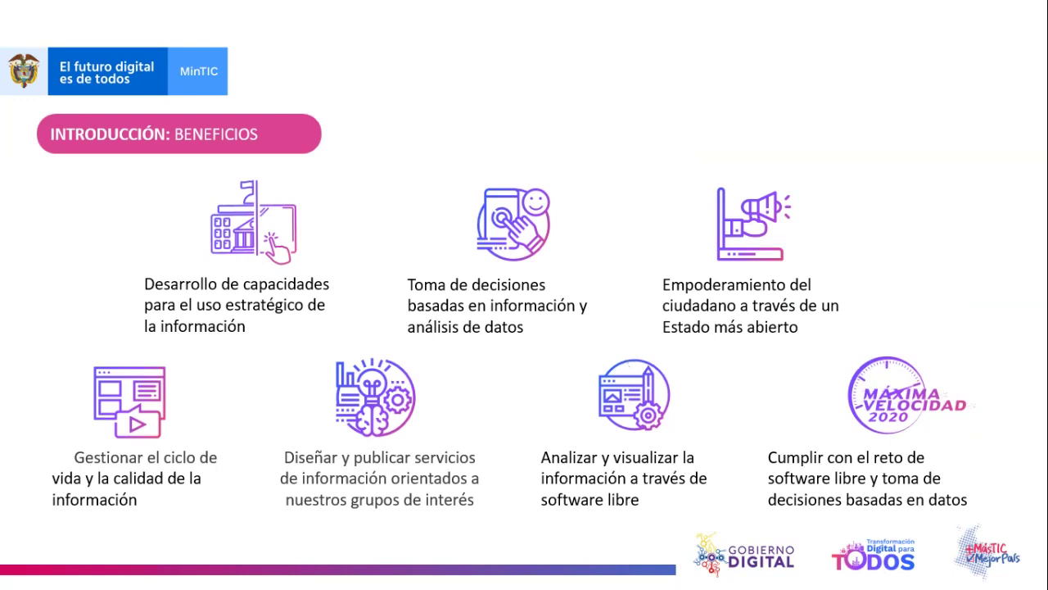
Switch to the Microsoft Teams meeting window and turn off the camera
key(alt+Tab)
key(alt+Tab)
key(alt+Tab)
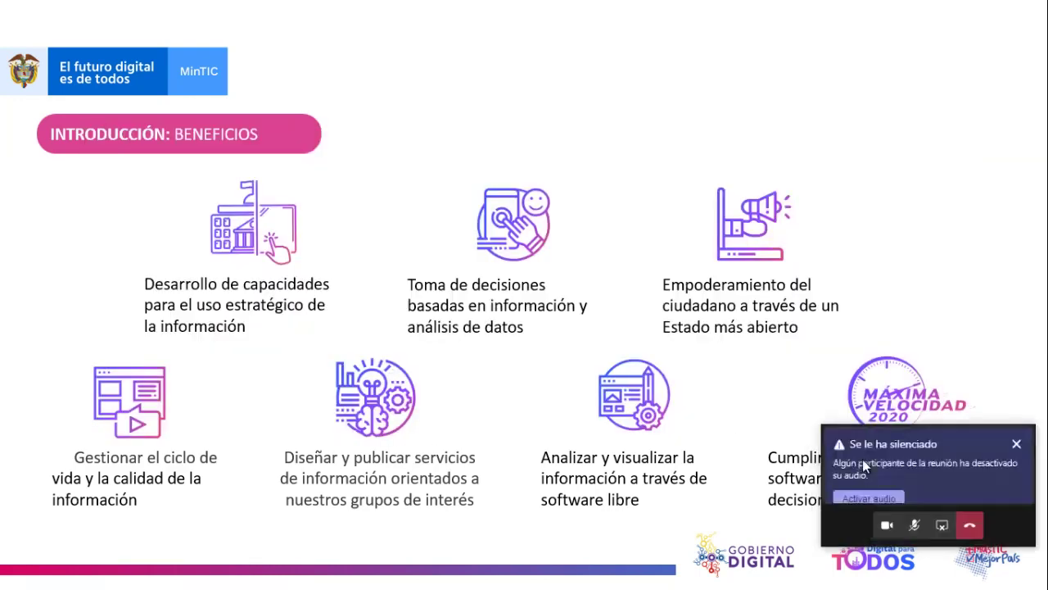
click(862, 458)
mouse_move(863, 459)
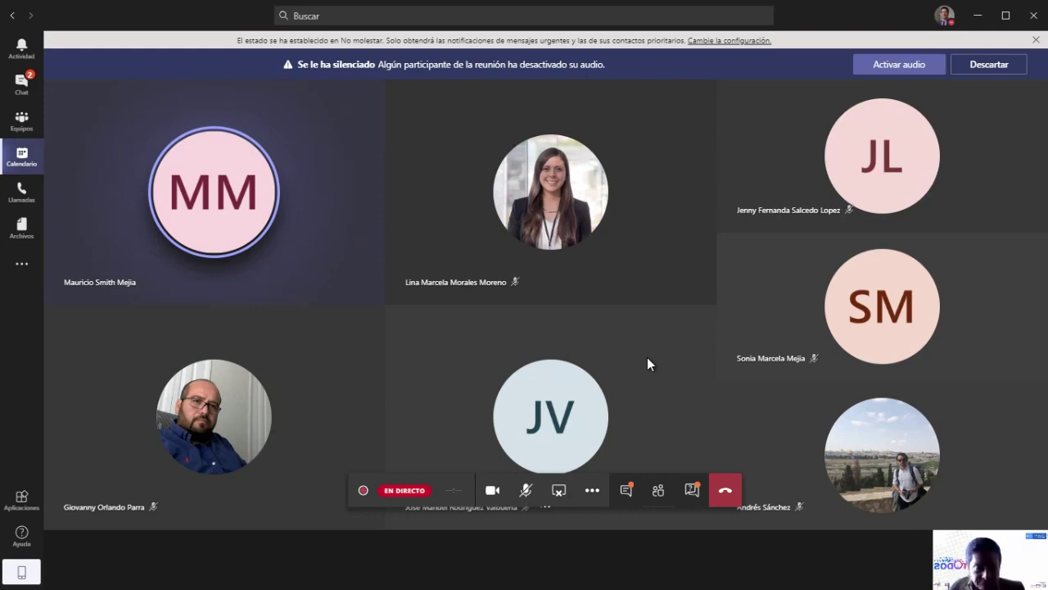
click(492, 491)
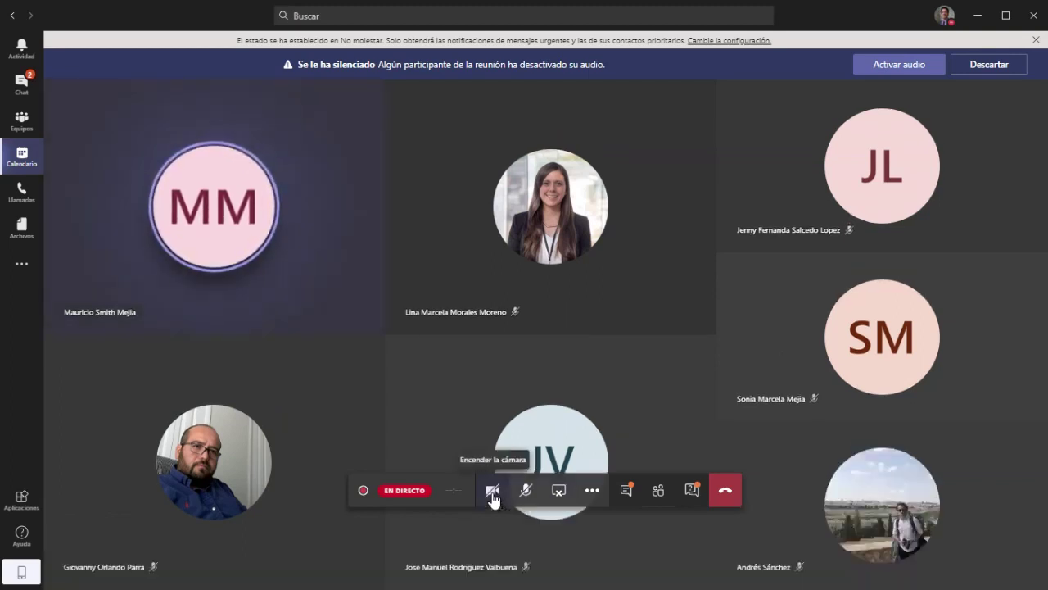
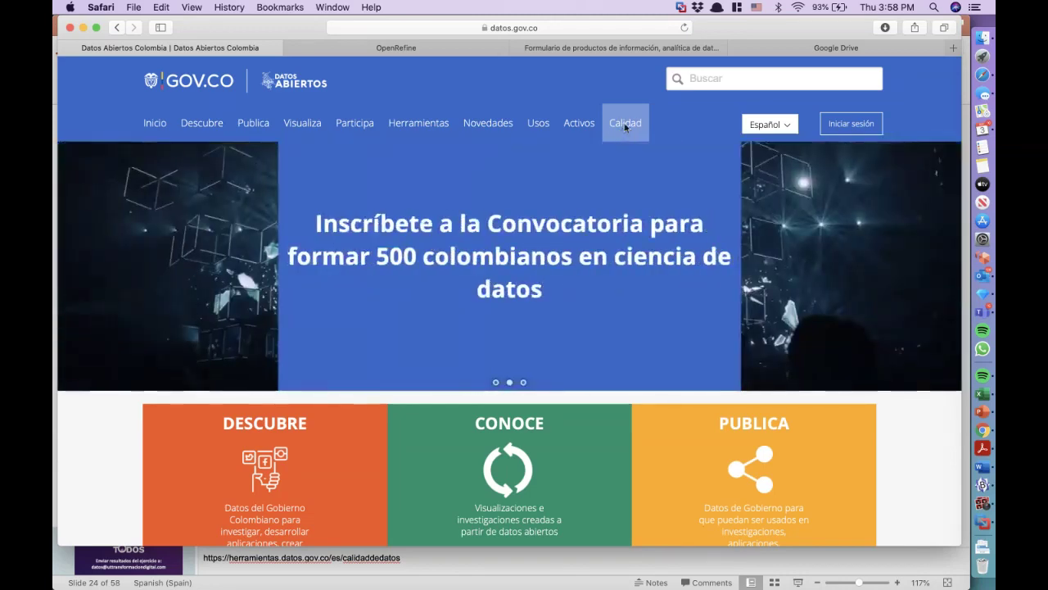
View the Calidad de Datos section of the datos.gov.co quality page and examine the radar chart of global quality for all datasets
click(626, 127)
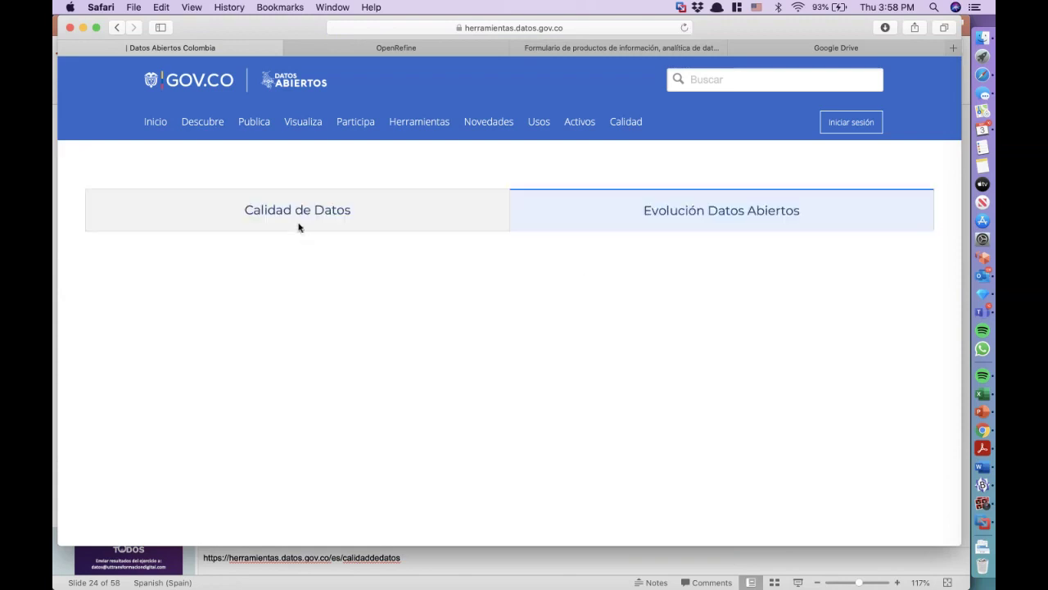
click(284, 218)
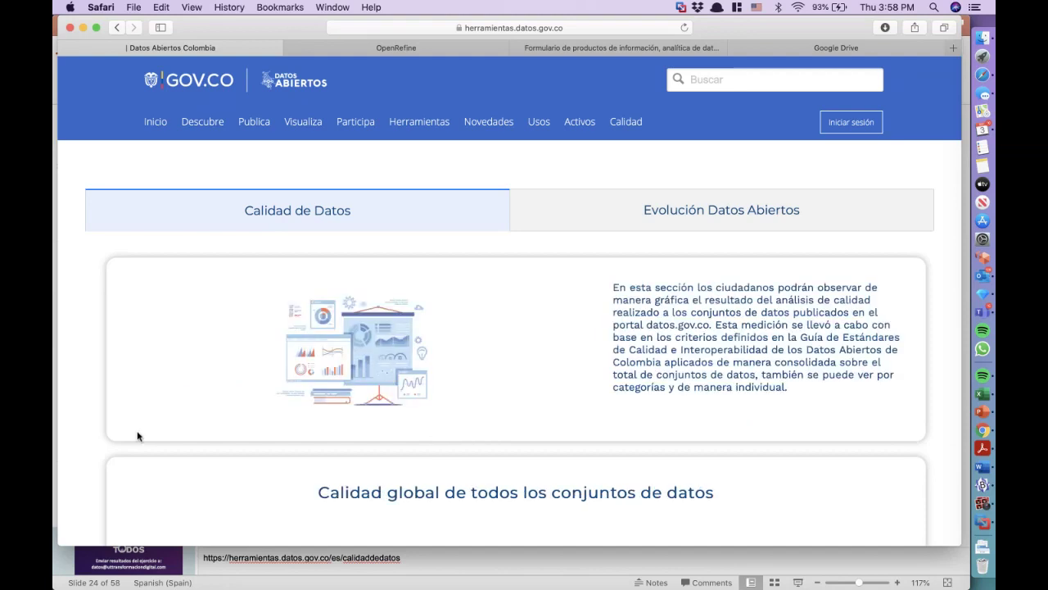
scroll(138, 436, down, 2)
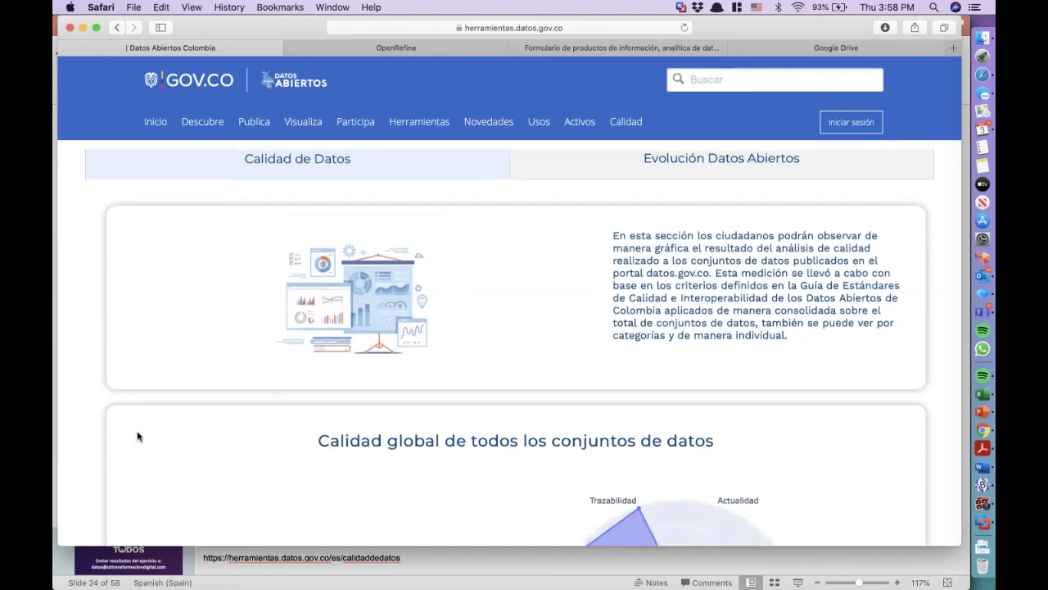
scroll(138, 437, down, 2)
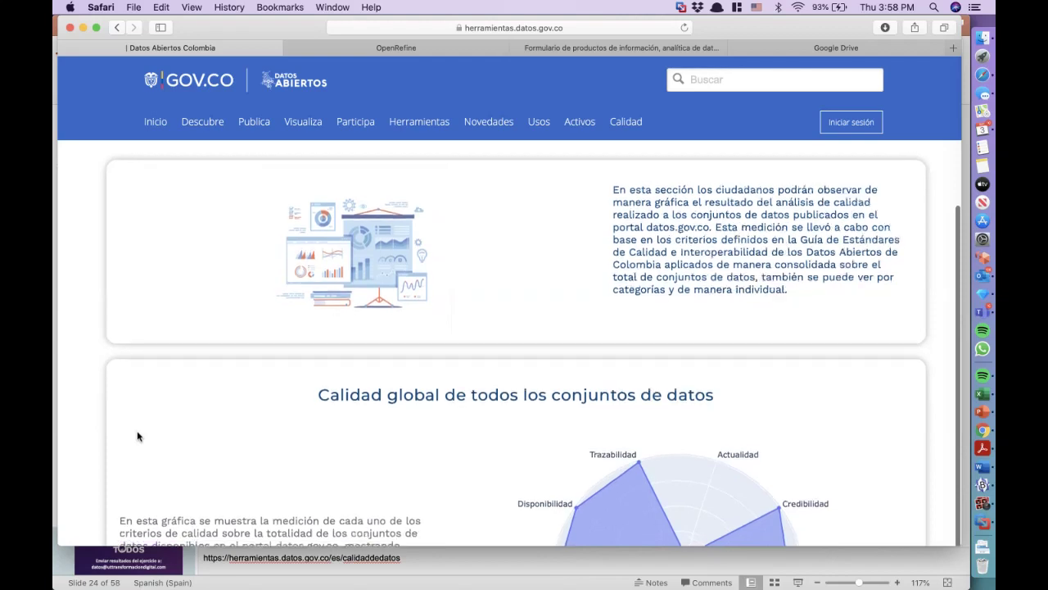
scroll(138, 436, down, 6)
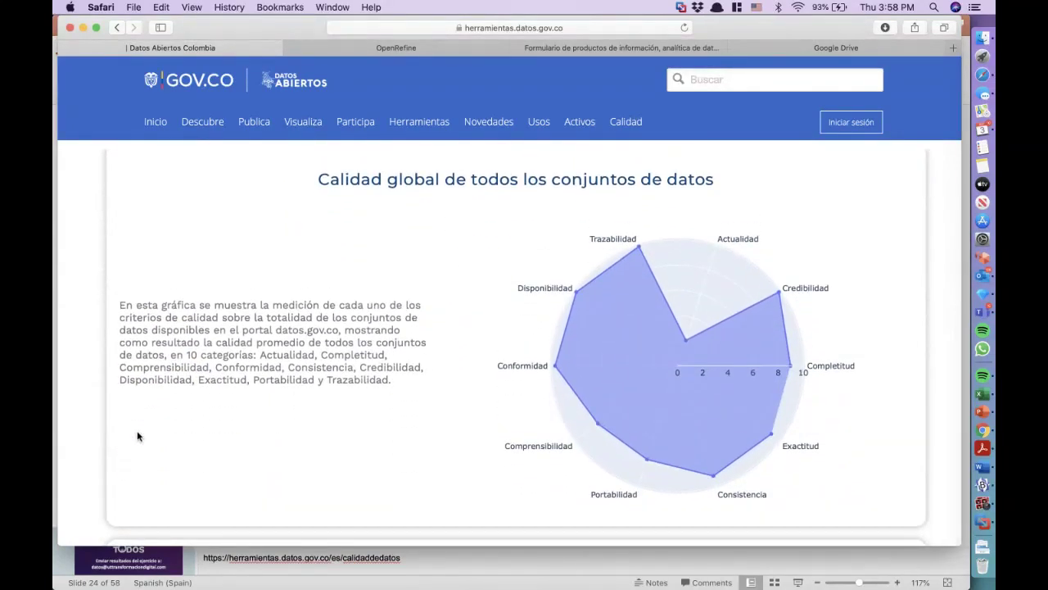
mouse_move(684, 342)
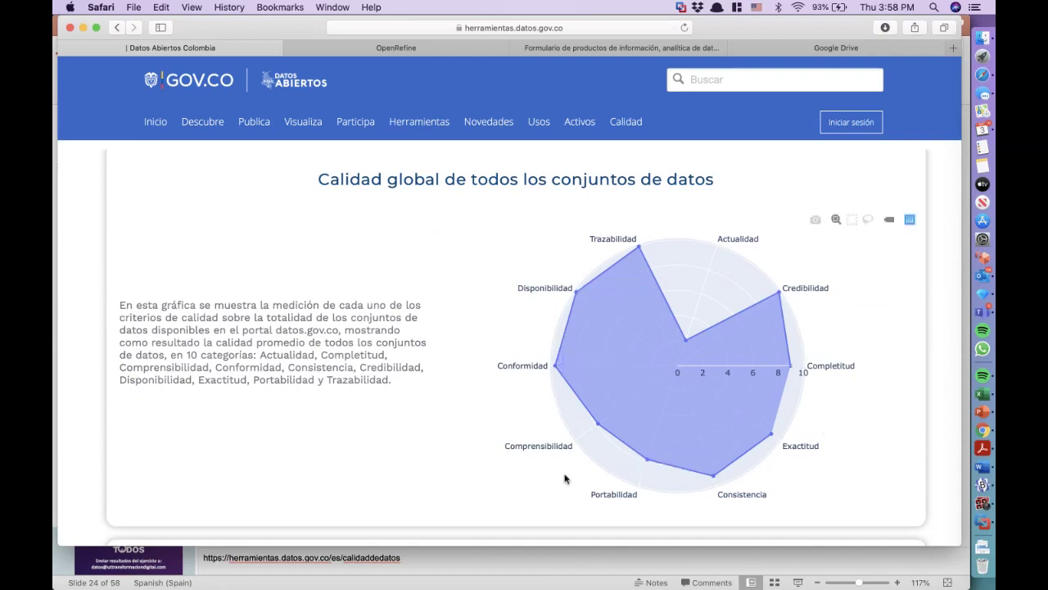
Go to the Calidad por categoría chart on the quality page and set its category to Deporte y Recreación
scroll(564, 479, down, 5)
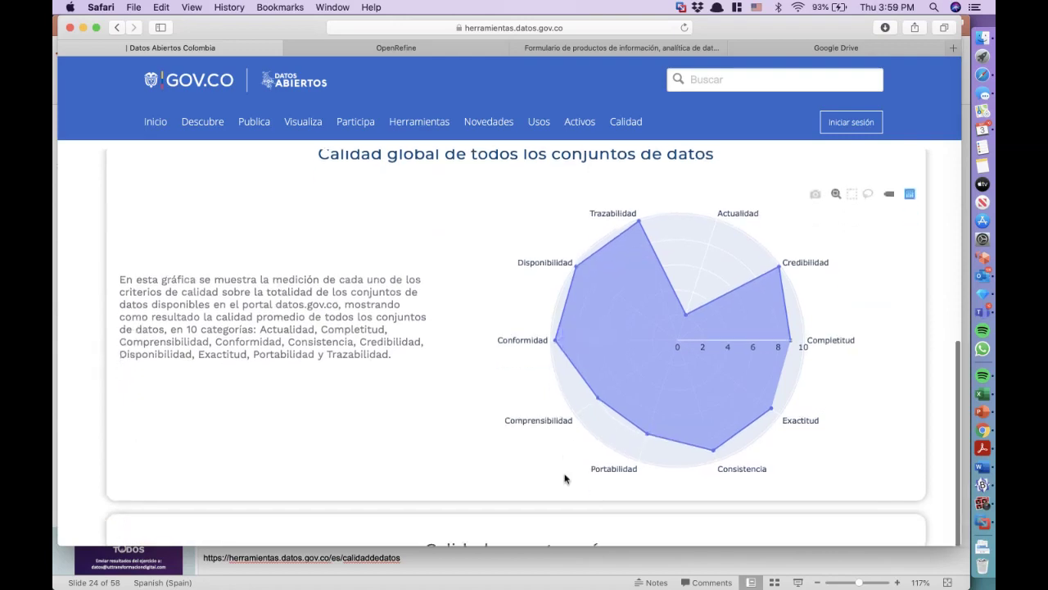
scroll(564, 479, down, 7)
scroll(564, 479, up, 3)
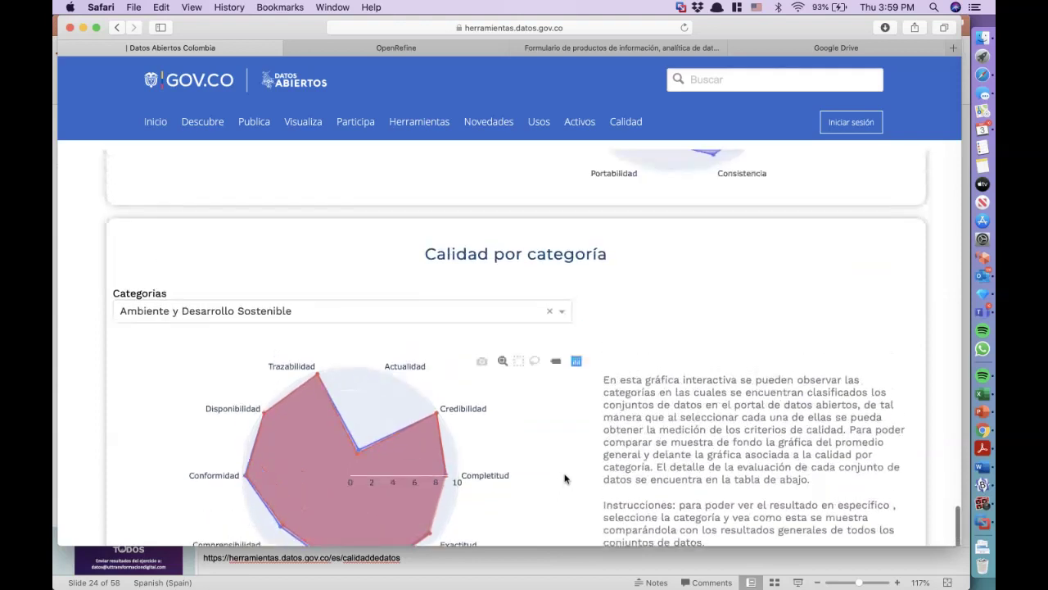
scroll(570, 429, down, 3)
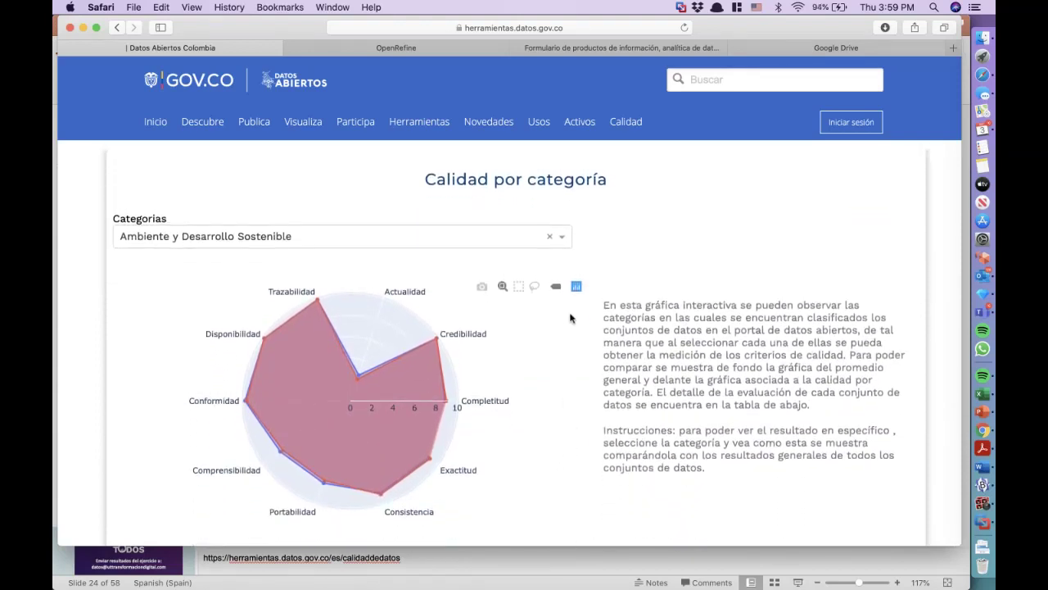
click(563, 241)
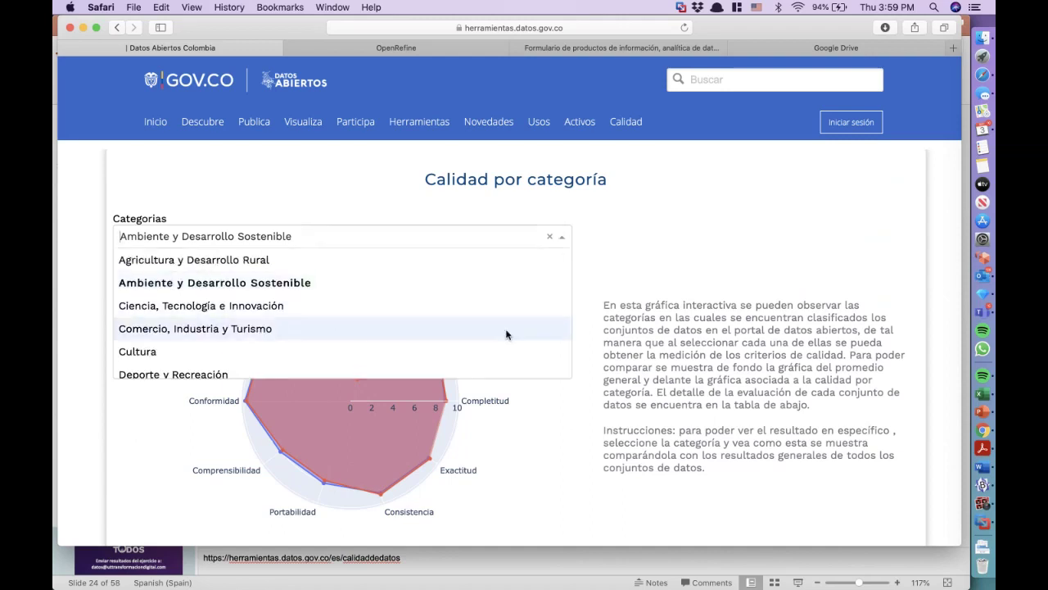
scroll(491, 330, down, 1)
click(458, 356)
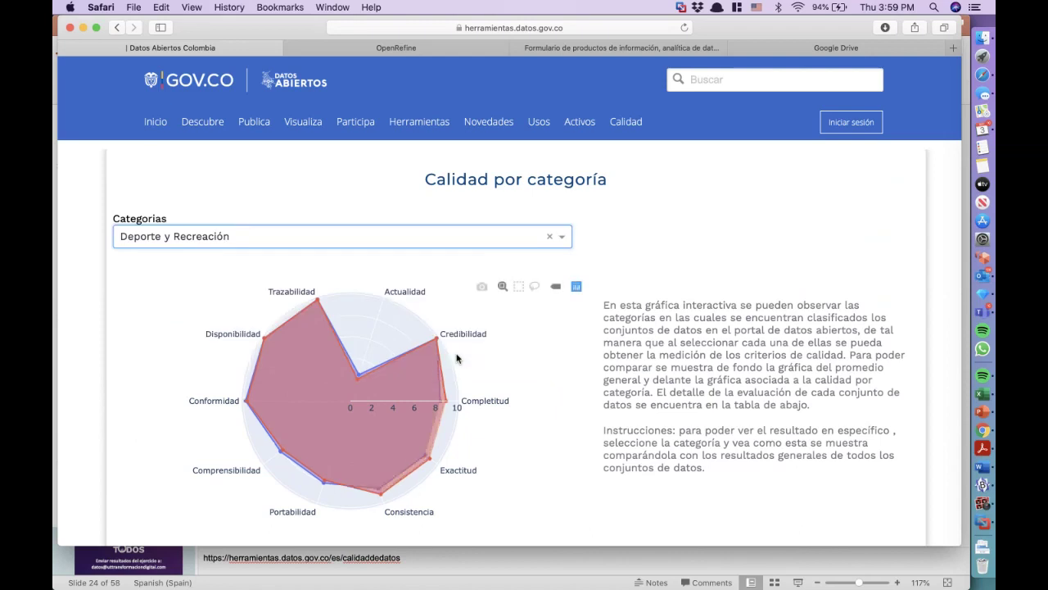
Set the Calidad por categoría chart to Justicia y Derecho to compare it with the overall quality
click(564, 241)
scroll(501, 311, down, 4)
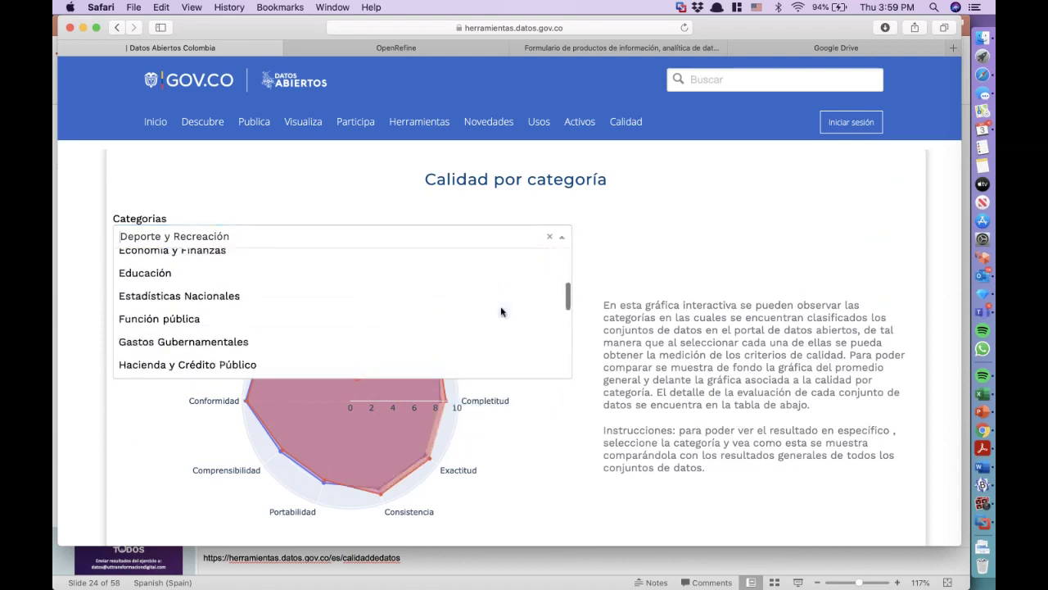
scroll(483, 321, down, 3)
click(442, 336)
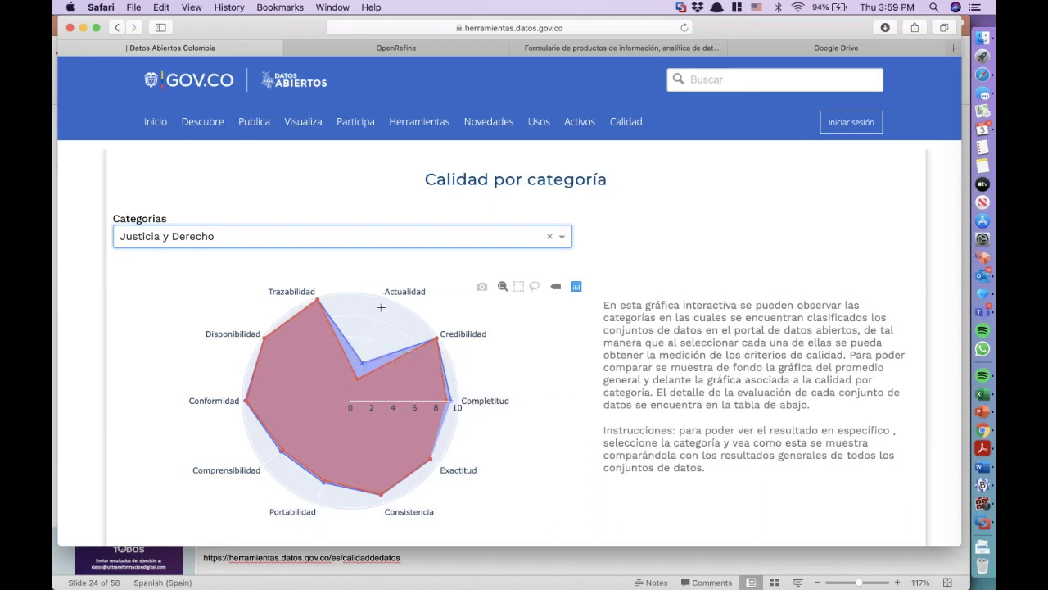
From the portal's home page, open the article Conoce el nuevo proceso de aprobación antes de publicar tus datos and view its Lineamientos and Herramientas
scroll(511, 417, up, 2)
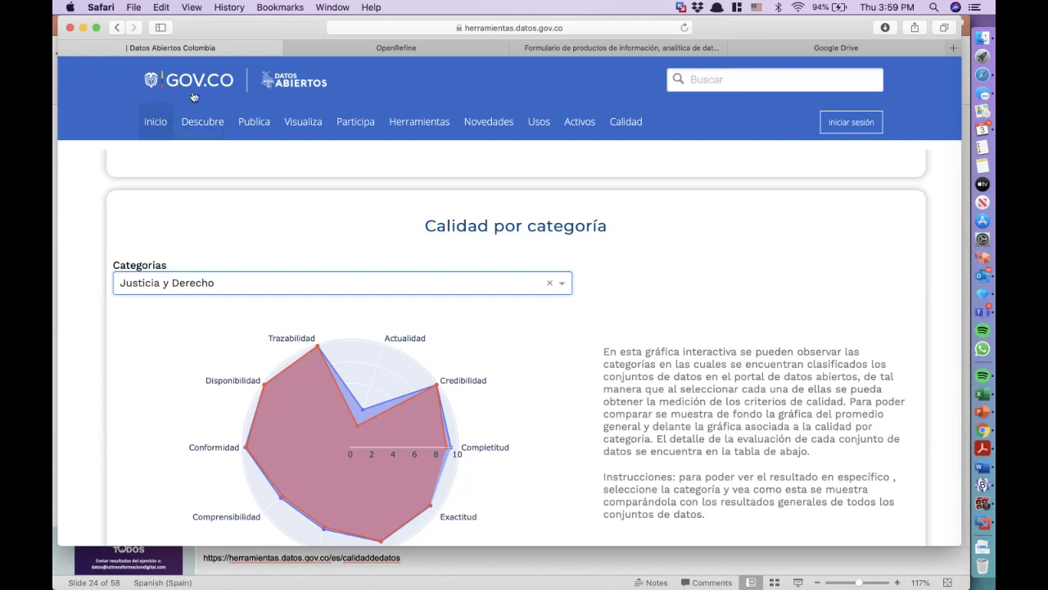
click(162, 124)
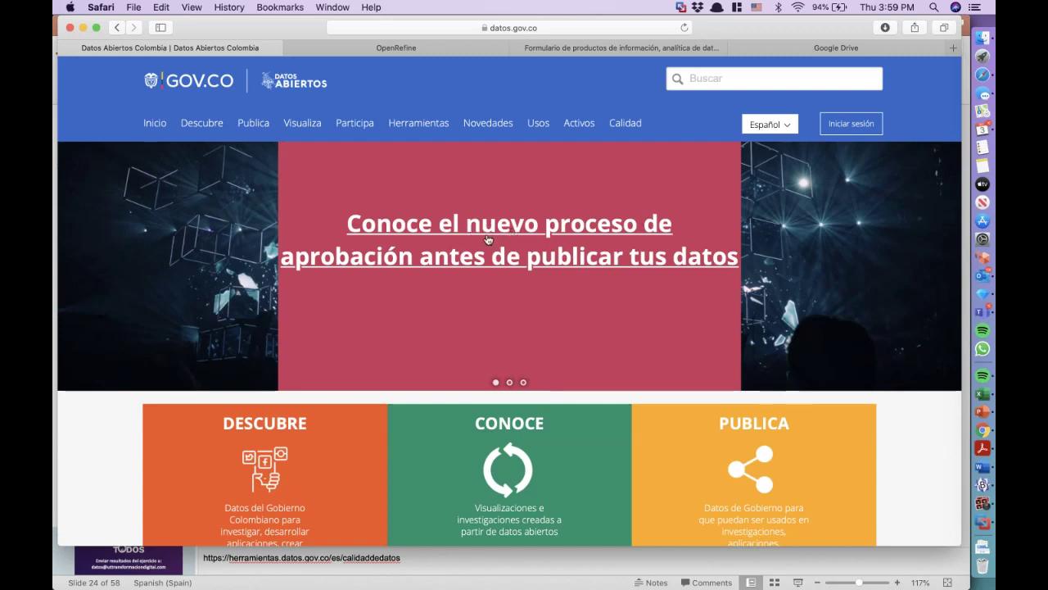
click(506, 236)
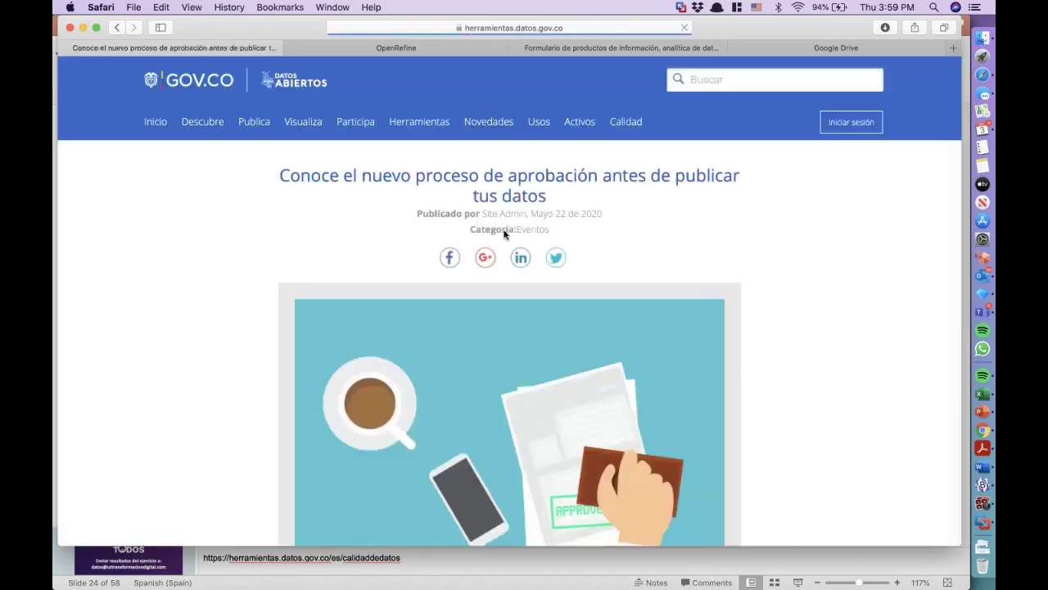
scroll(226, 390, down, 15)
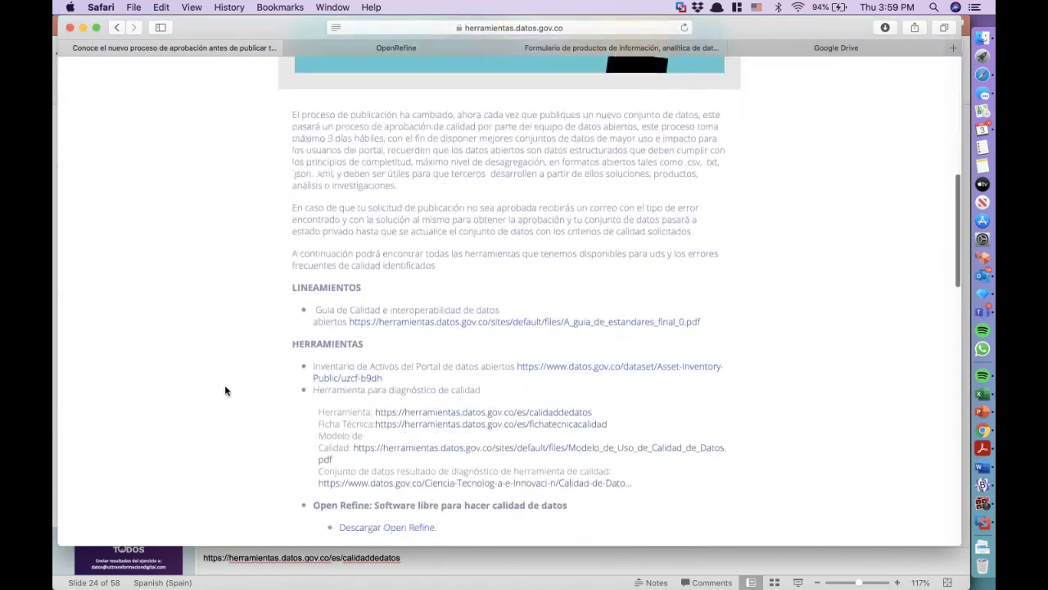
scroll(226, 390, down, 2)
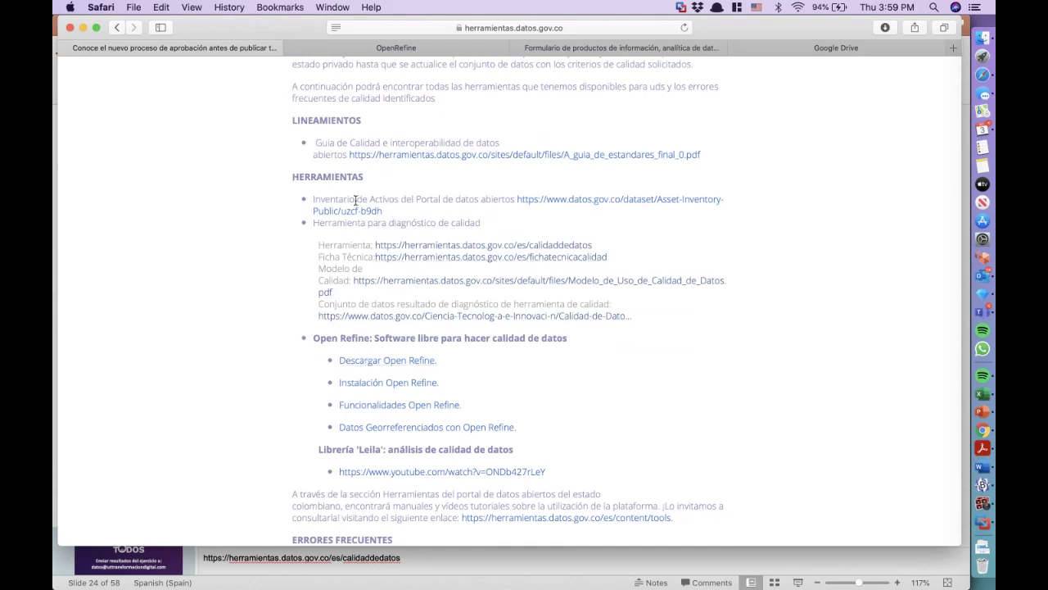
Open the A_guia_de_estandares_final_0.pdf guide, and load datos.gov.co in the browser tab holding the Formulario de productos de información
click(425, 158)
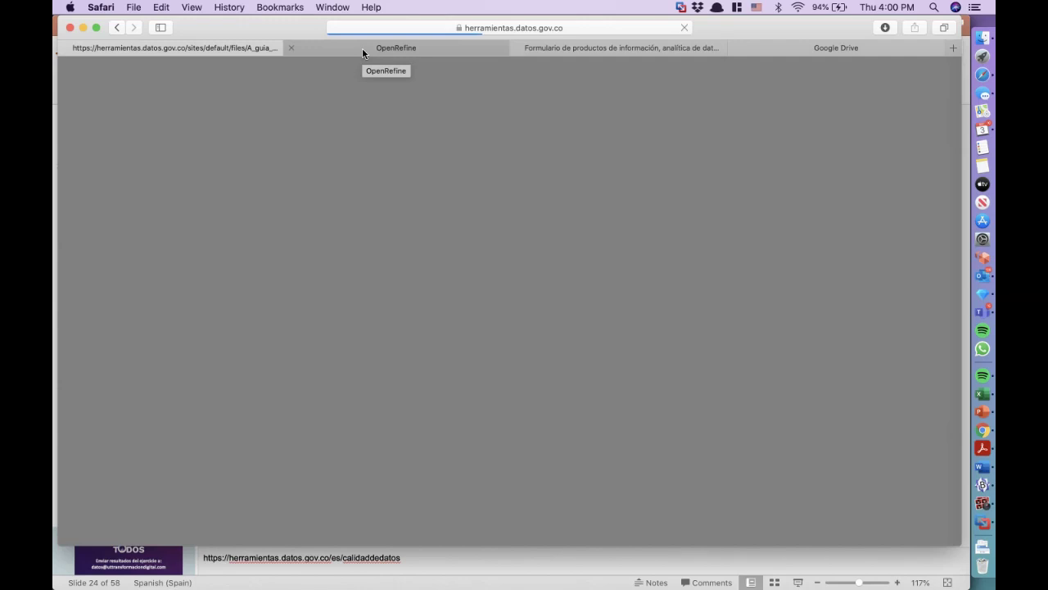
click(539, 46)
click(520, 28)
text(dato)
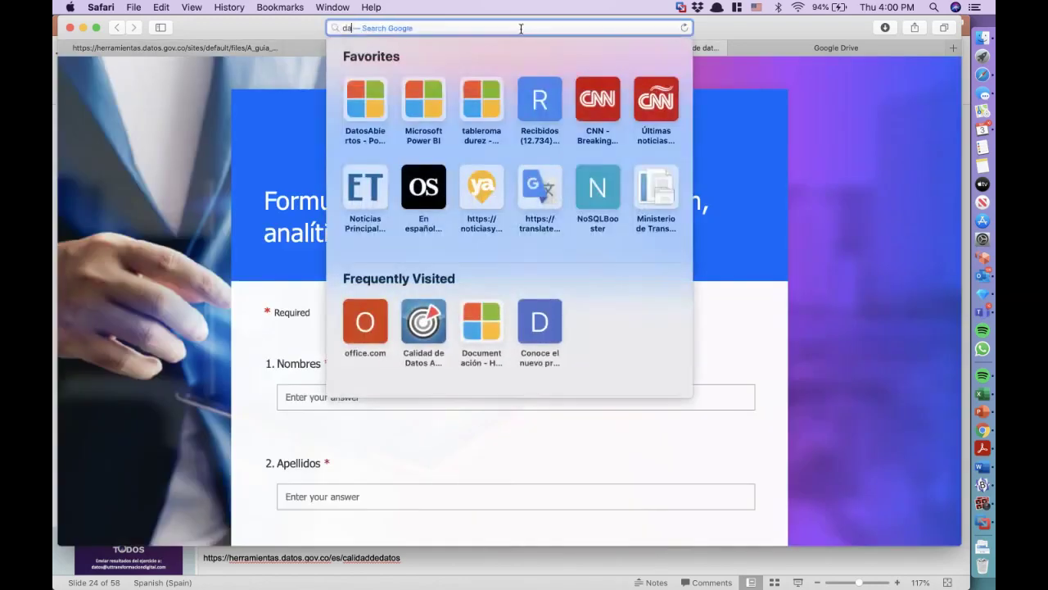
text(s.gov.co)
key(Return)
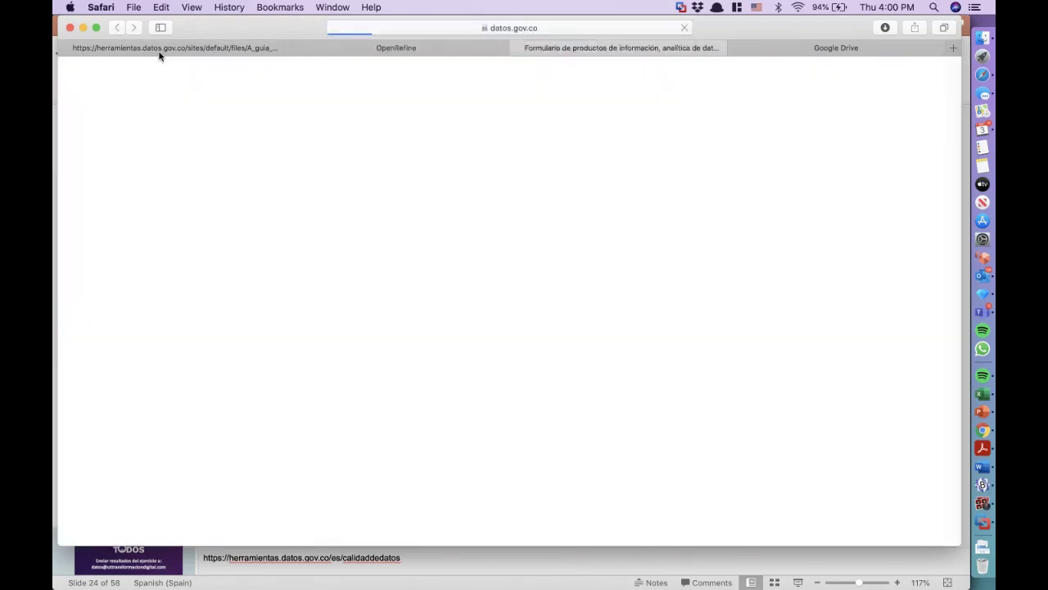
Reopen the approval process article from the datos.gov.co home page, review its guidelines and tools list, and return to the quality guide PDF
click(161, 50)
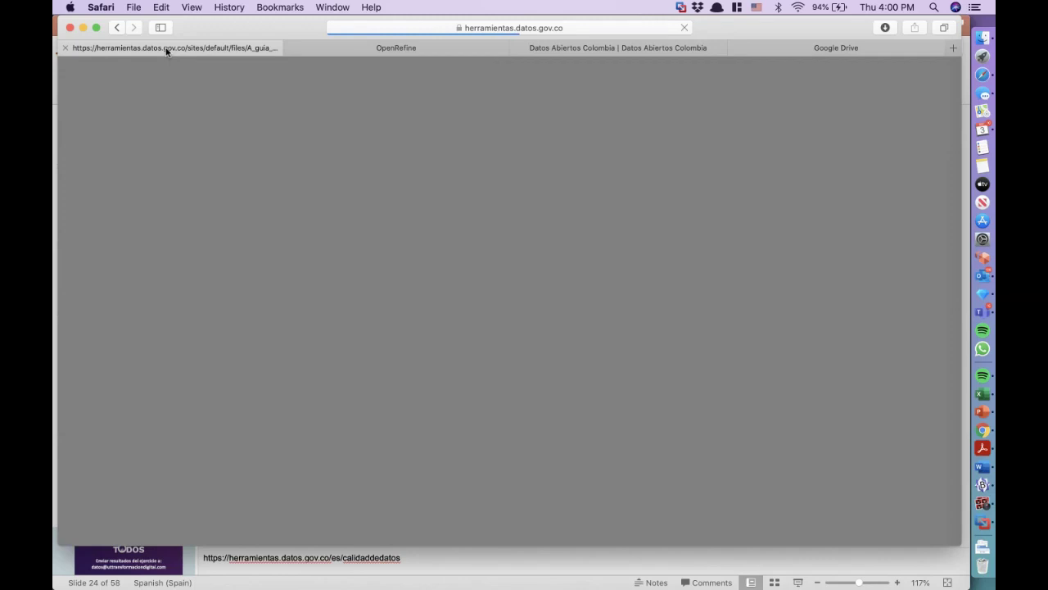
click(571, 49)
click(439, 260)
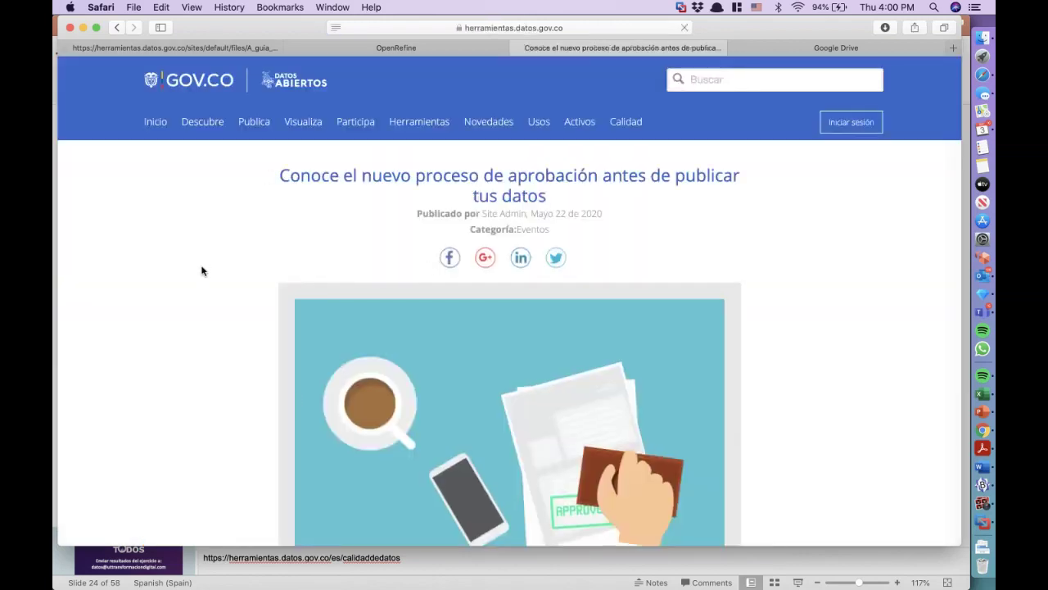
scroll(241, 419, down, 10)
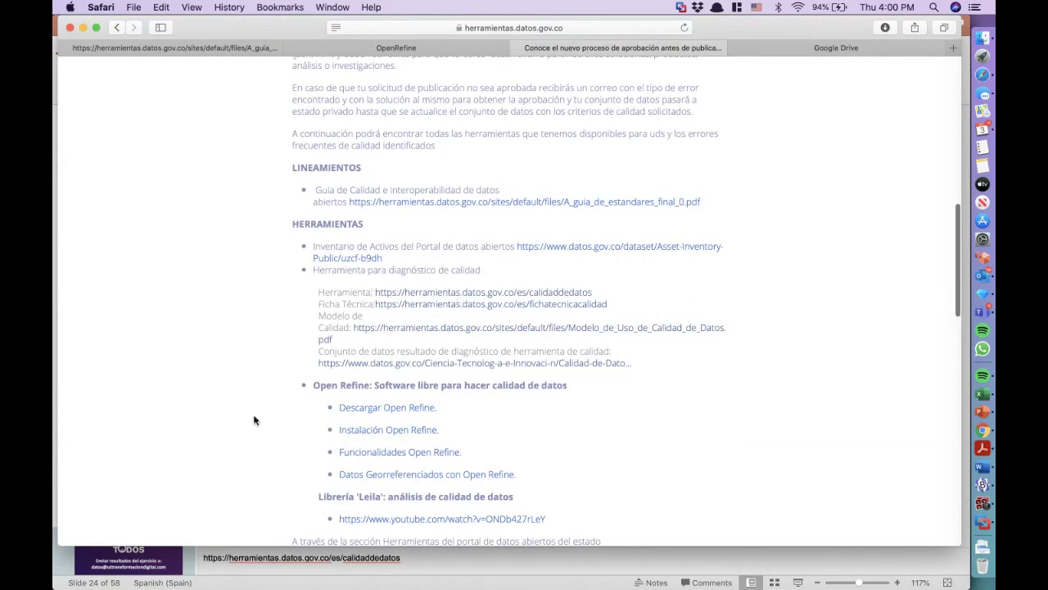
scroll(256, 421, down, 3)
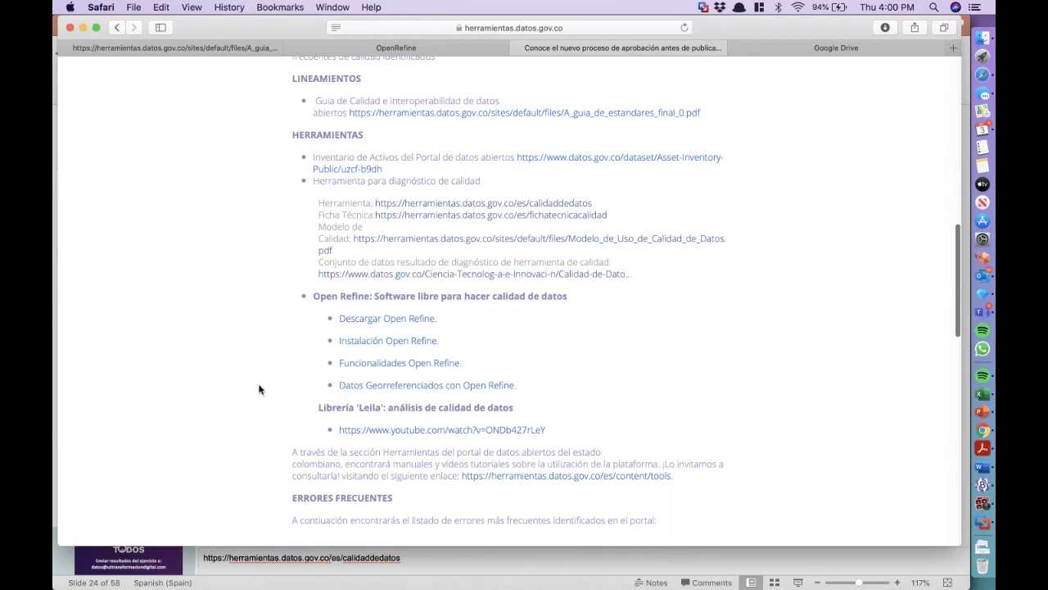
click(355, 112)
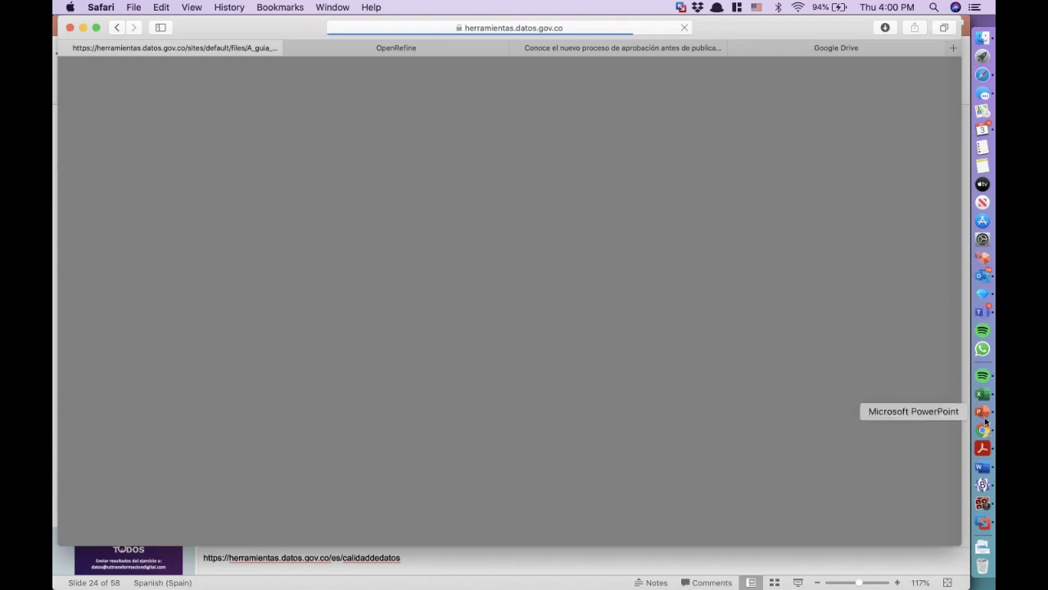
Switch to the PowerPoint presentation and show slide 25 introducing OpenRefine, followed by slide 26, Mejorando la Calidad del Dato
click(984, 414)
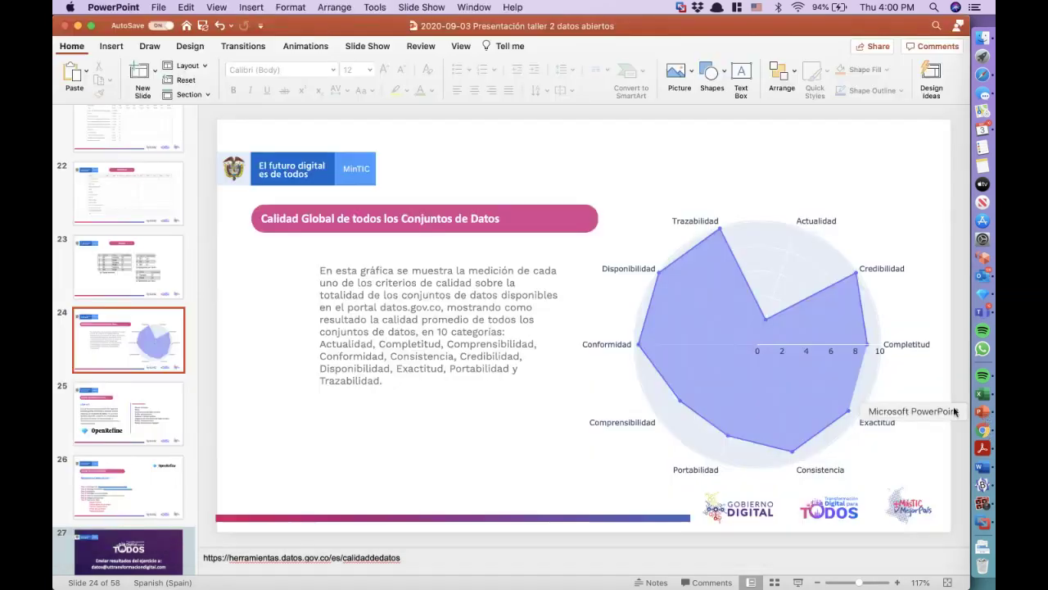
click(115, 427)
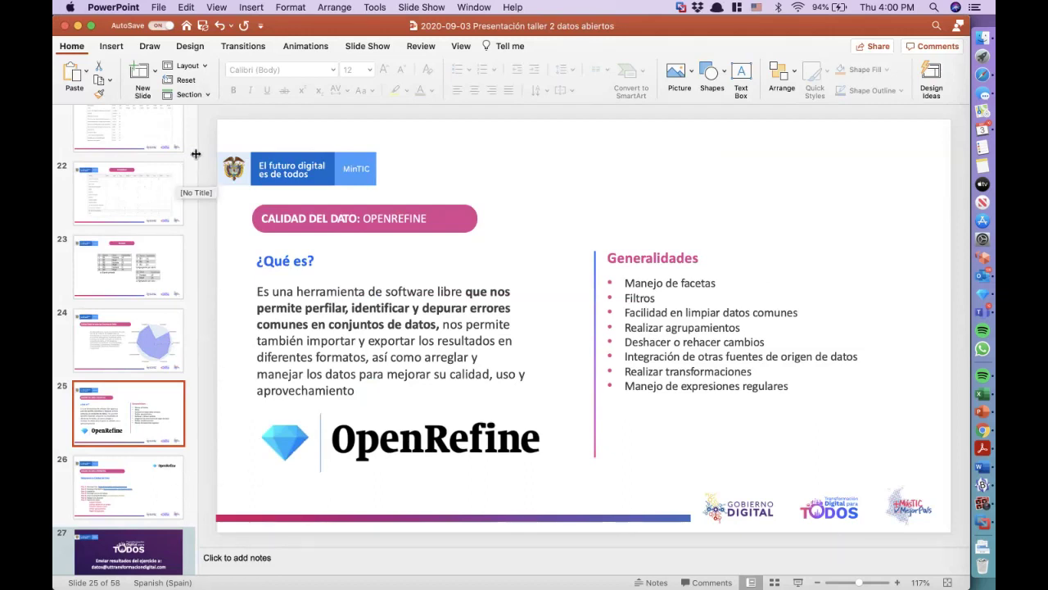
scroll(183, 279, down, 1)
scroll(183, 279, down, 4)
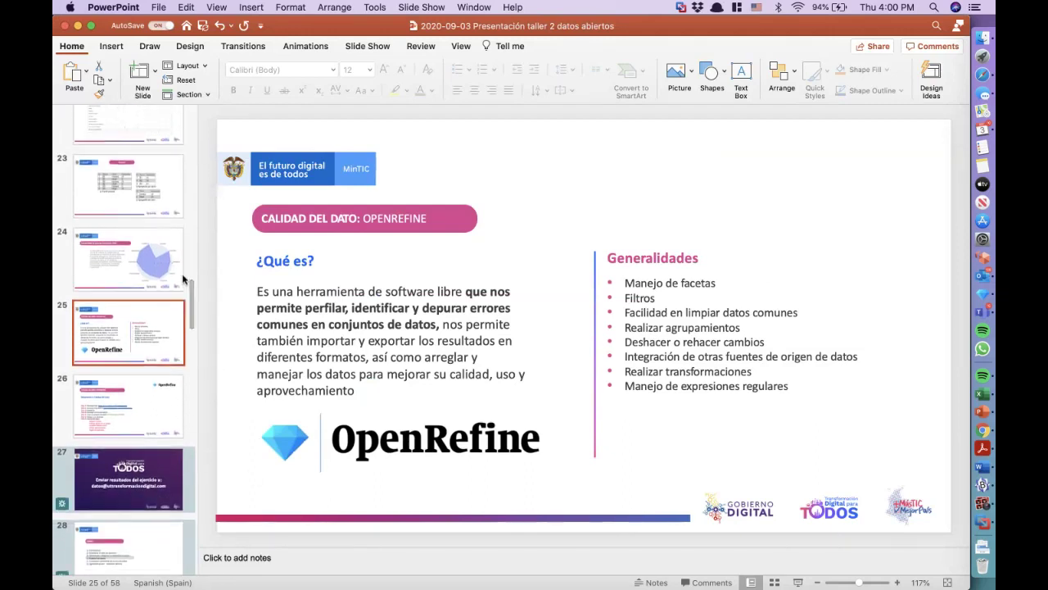
click(183, 414)
click(182, 334)
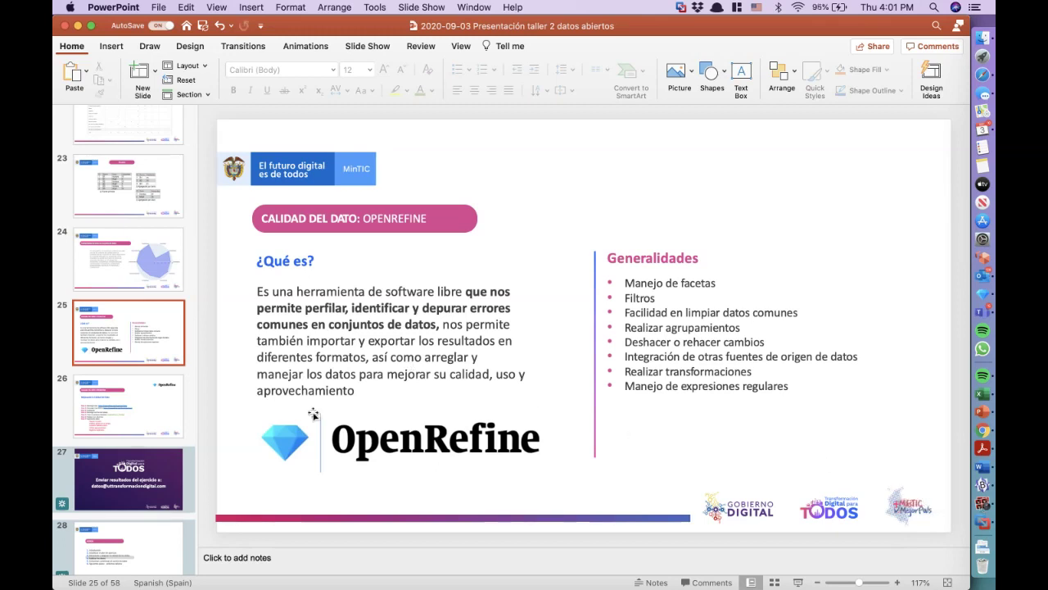
click(170, 406)
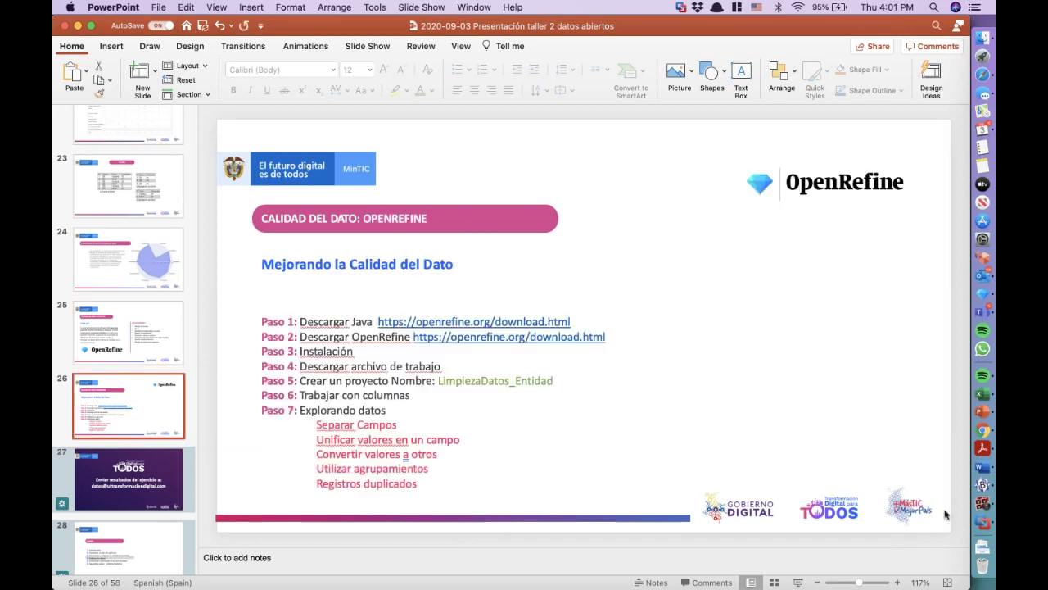
click(798, 582)
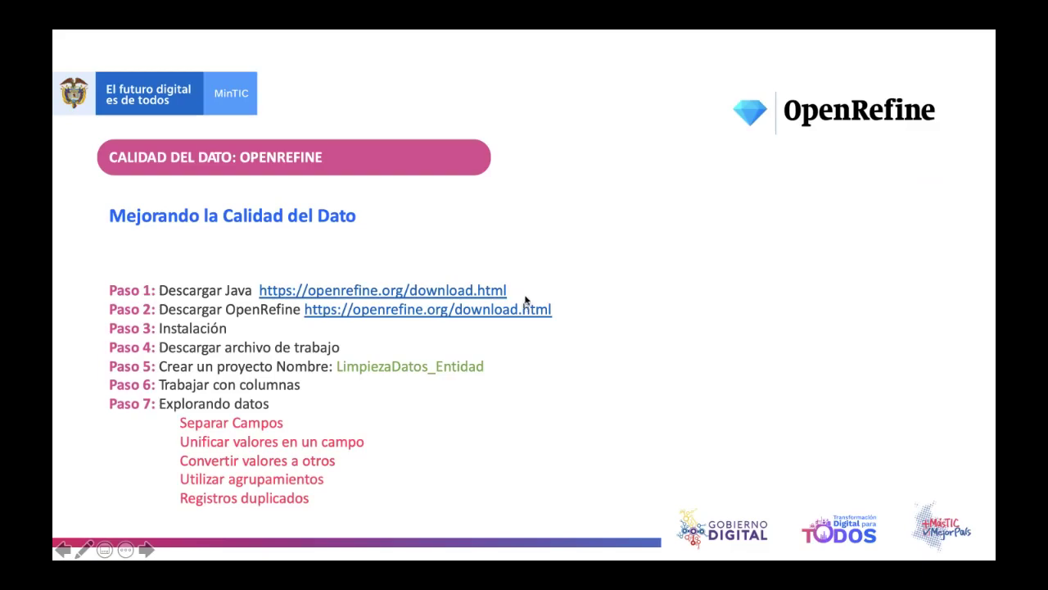
key(Escape)
drag(573, 322, 385, 324)
key(super+c)
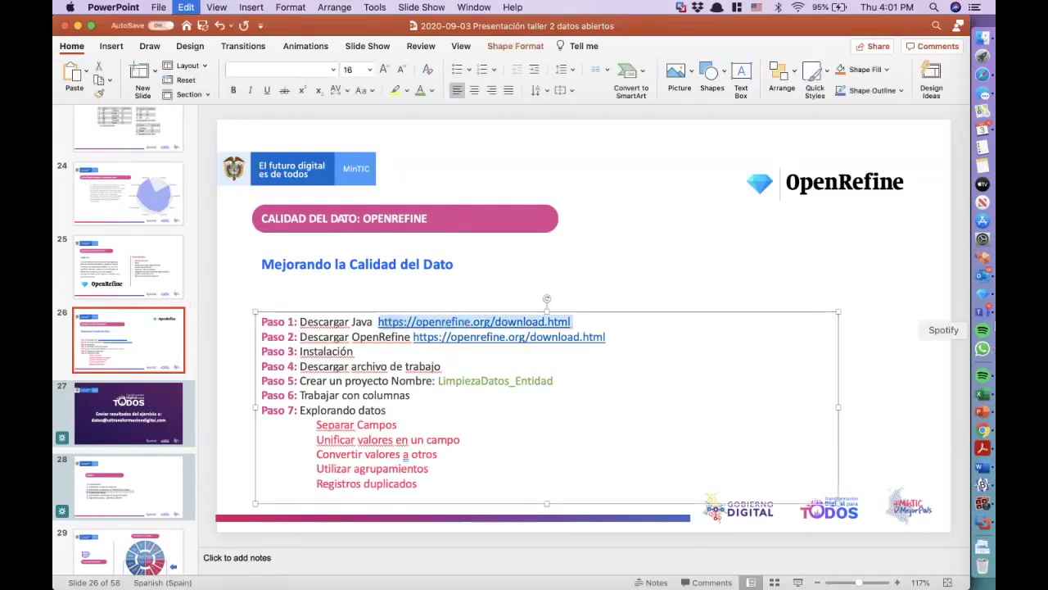
click(985, 320)
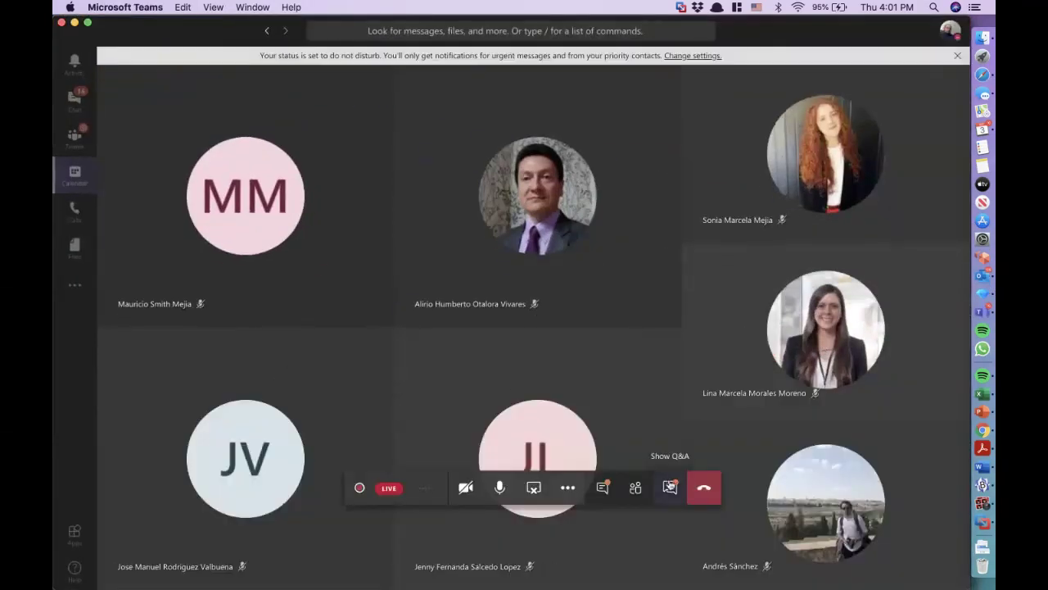
click(670, 487)
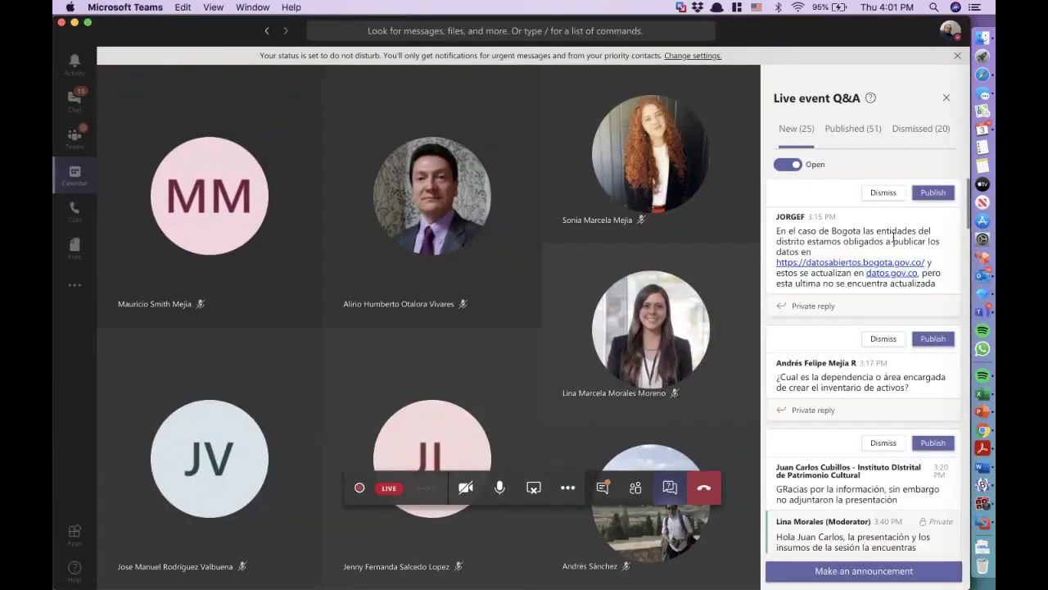
click(855, 129)
click(824, 547)
key(super+v)
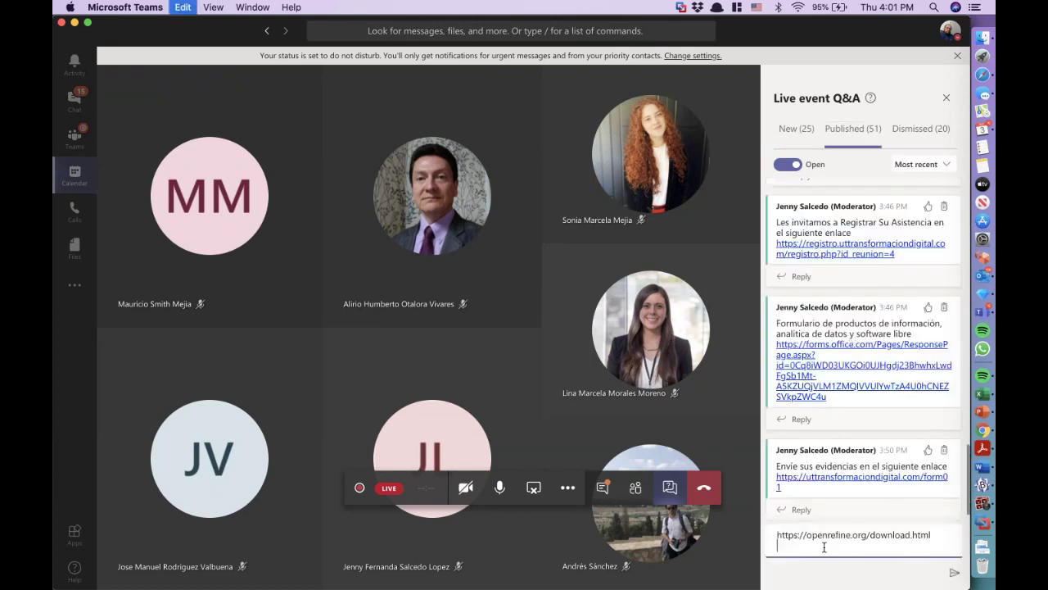
key(Return)
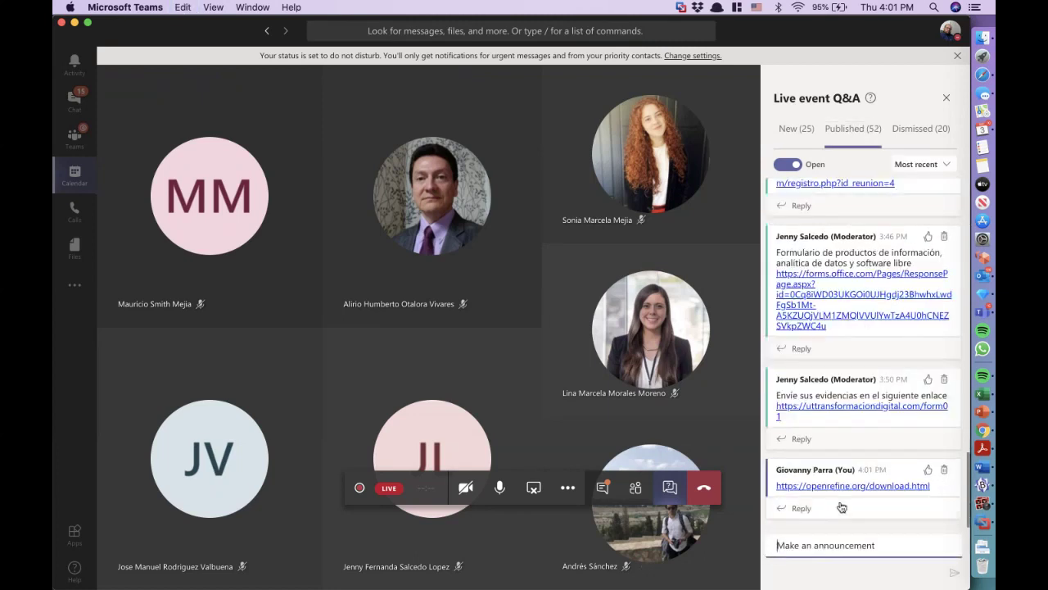
Switch to the Windows desktop's browser and copy the address of the Download Java for Windows page
key(super+Tab)
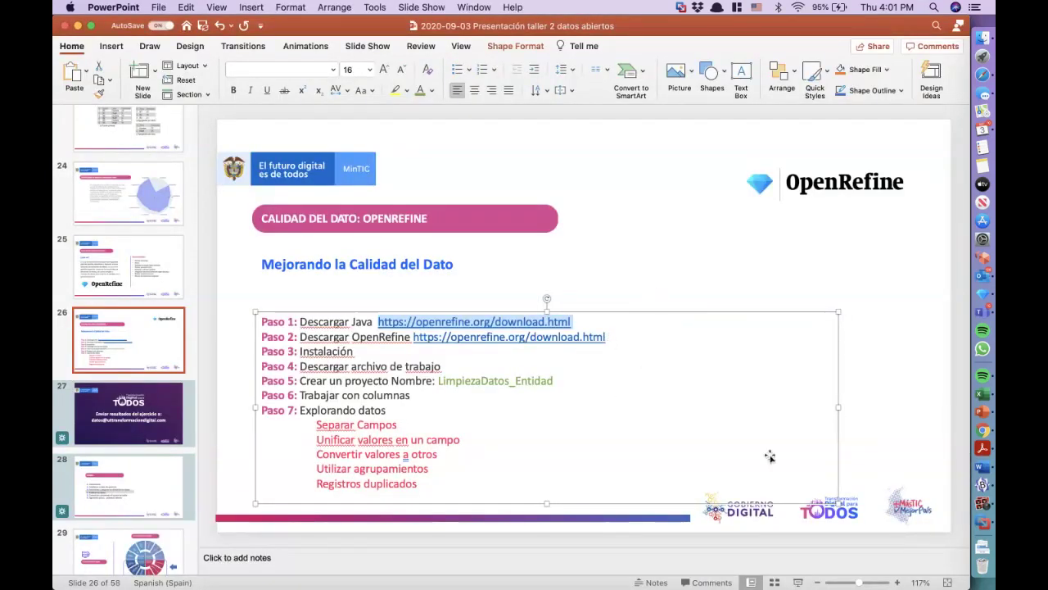
key(super+Tab)
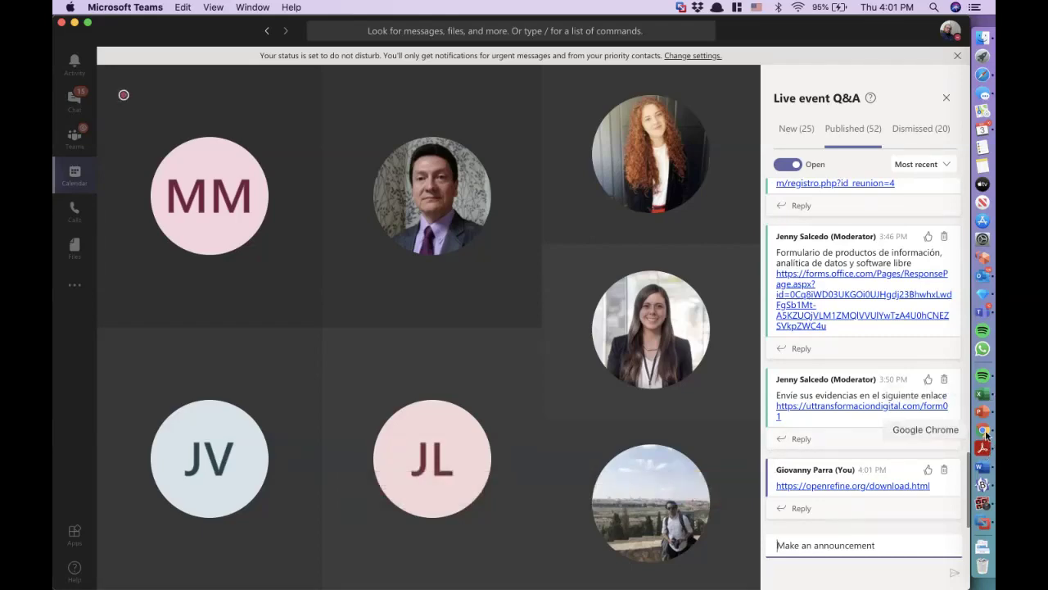
click(984, 430)
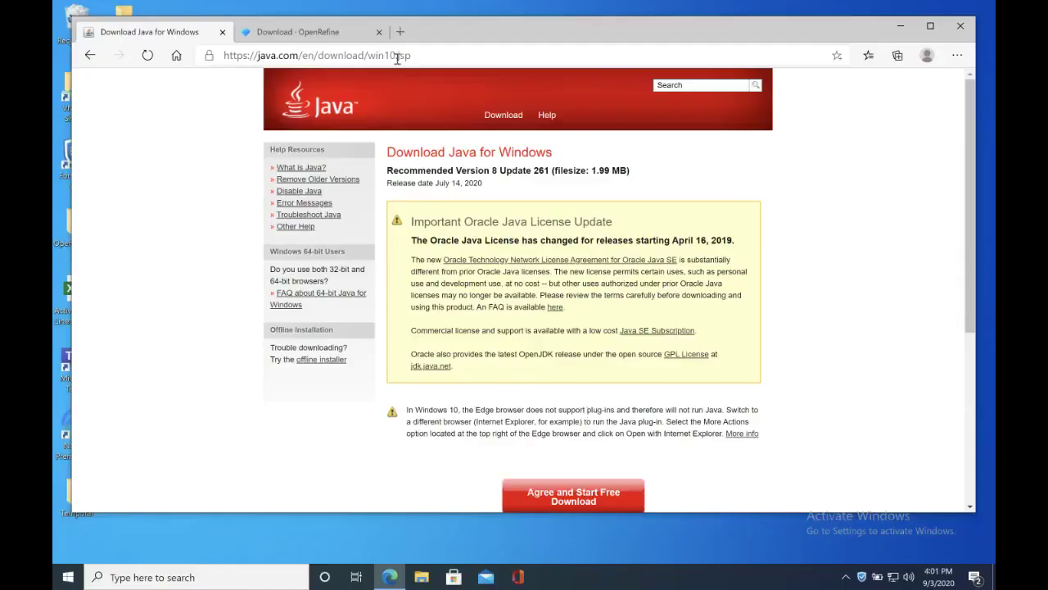
click(400, 56)
key(super+c)
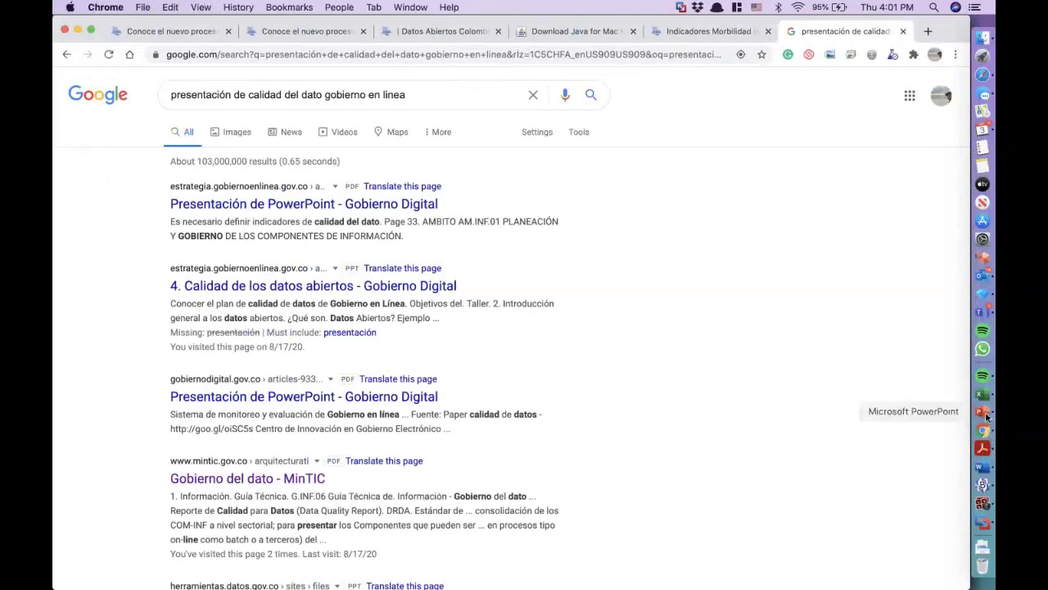
key(super+Tab)
key(super+Tab)
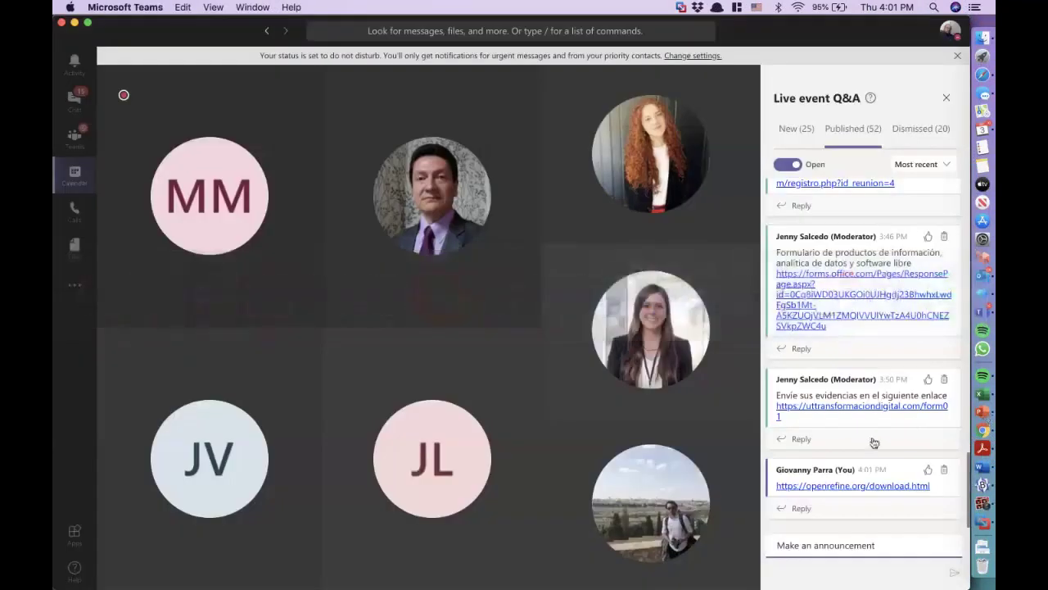
click(824, 546)
key(super+v)
key(Return)
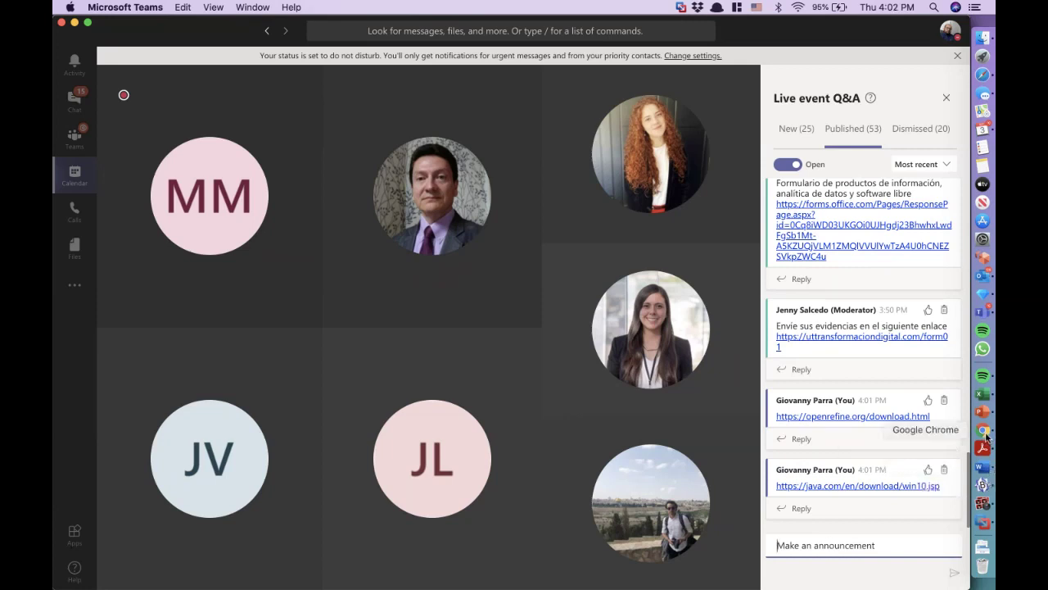
Switch to the Windows desktop's browser, download the Java installer JavaSetup8u261 and run it to start the Java installation
click(984, 521)
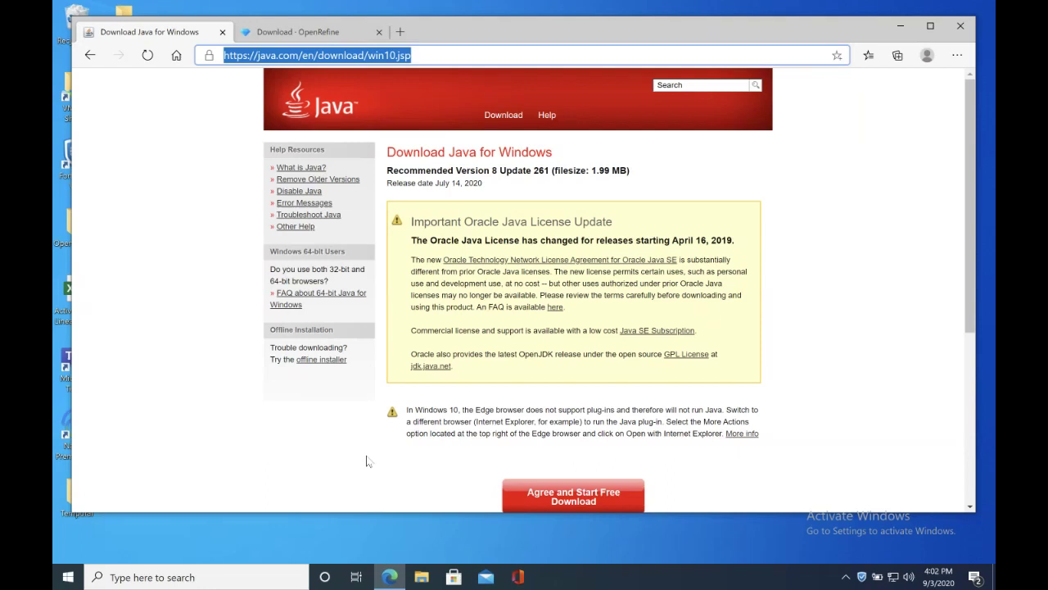
click(579, 501)
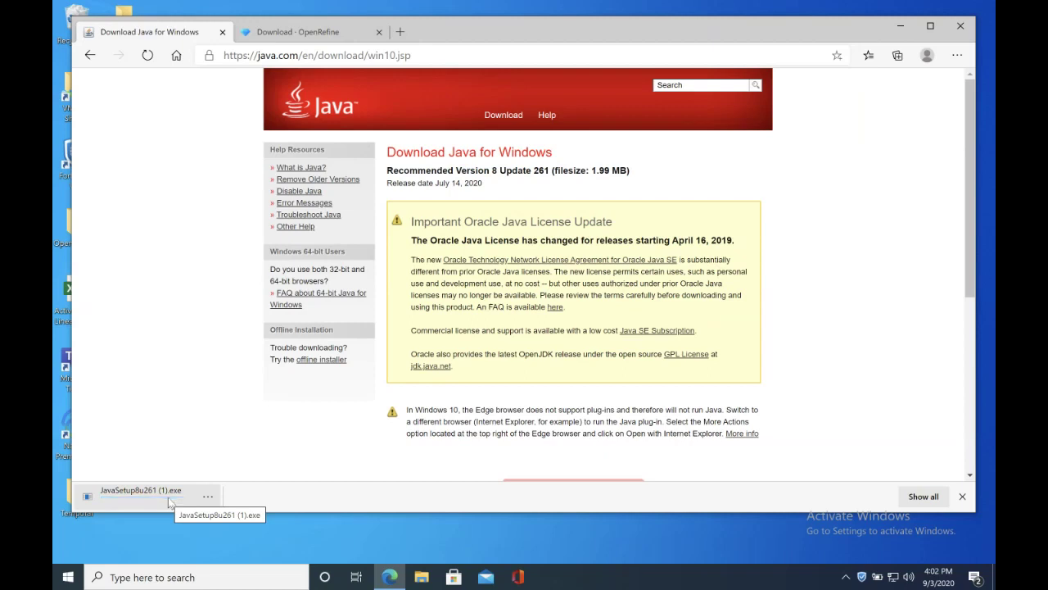
click(170, 501)
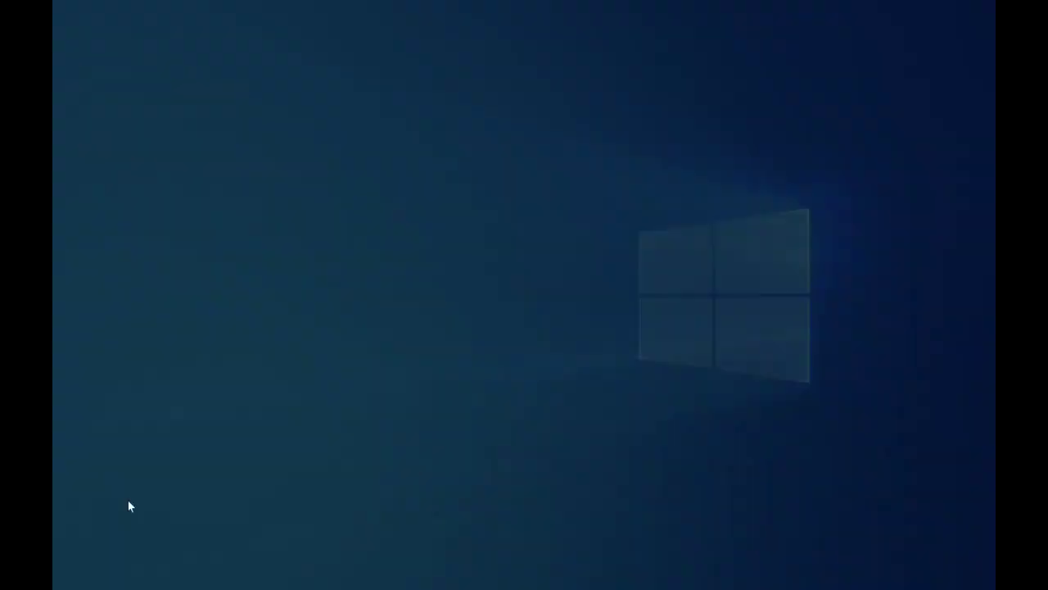
click(499, 374)
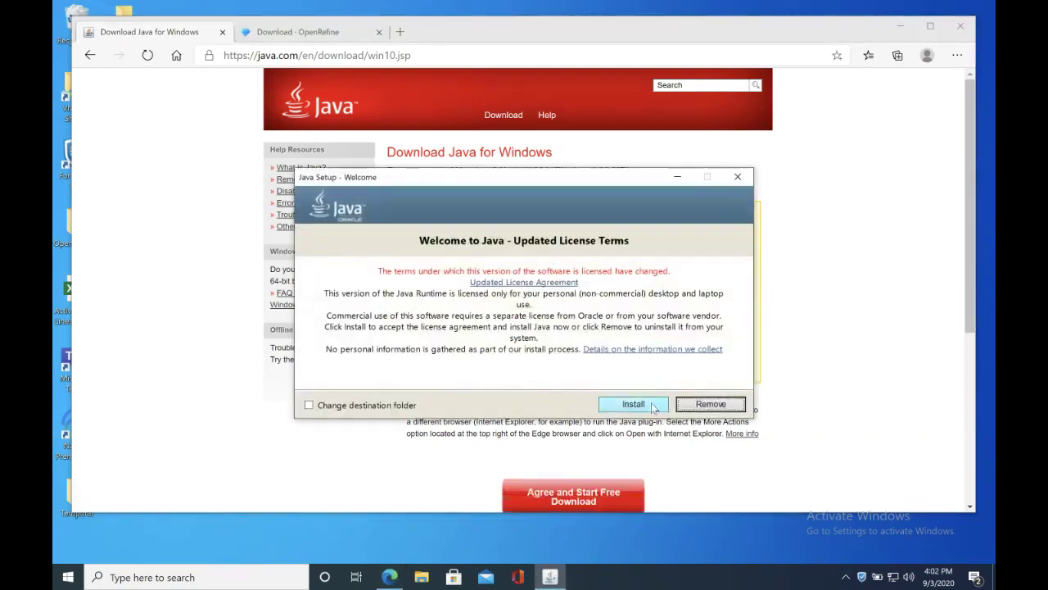
click(654, 406)
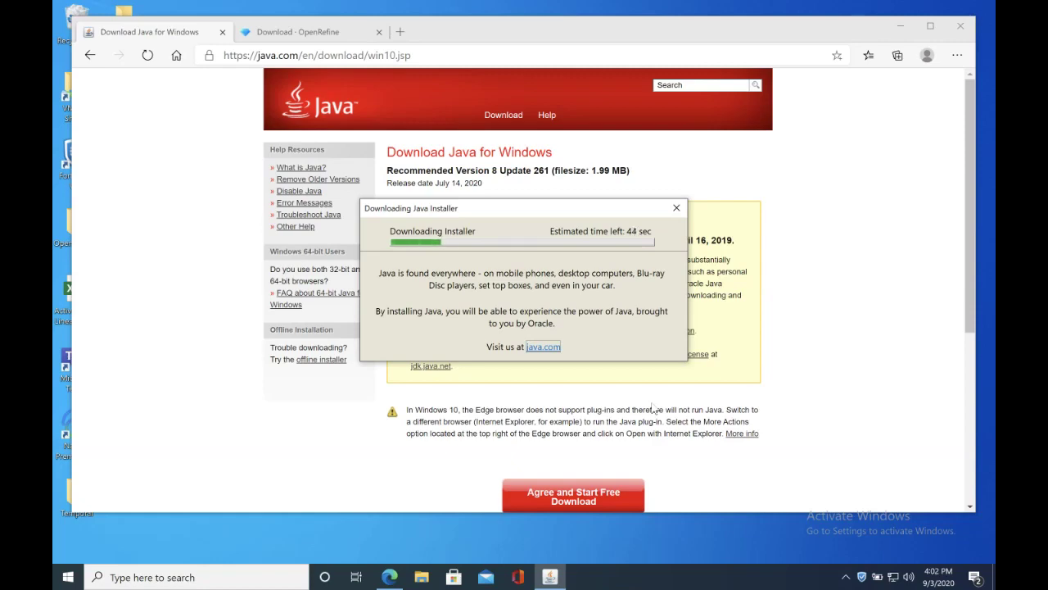
key(super+Tab)
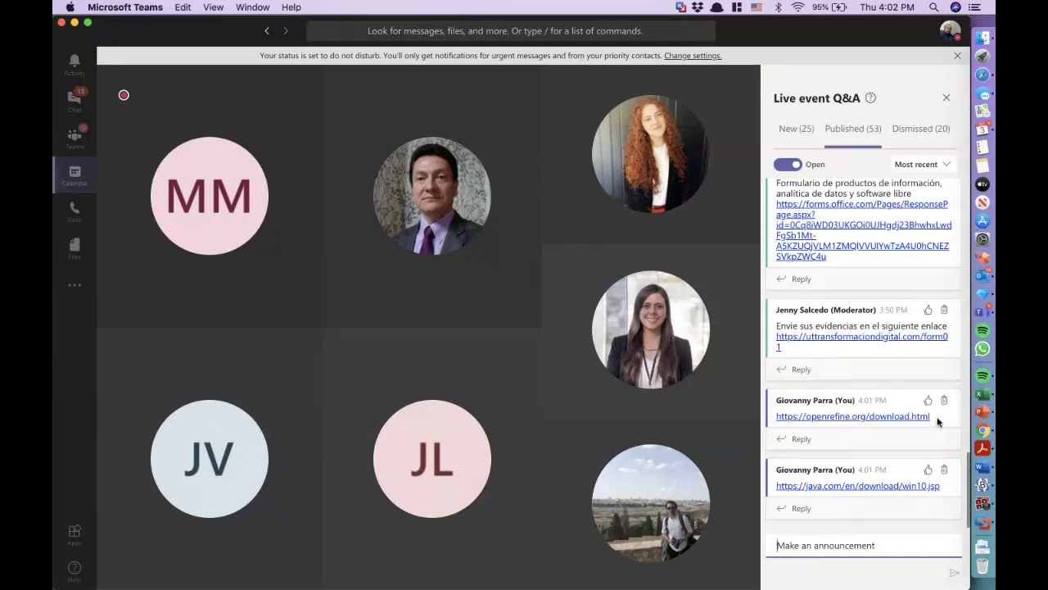
drag(937, 421, 776, 426)
key(super+c)
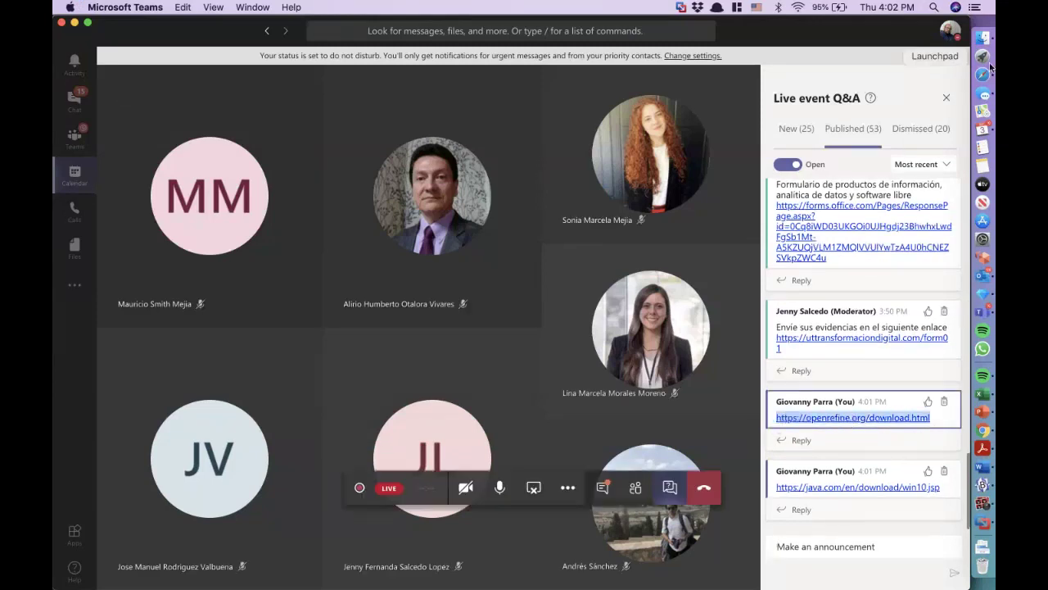
Switch to the Windows desktop and download the OpenRefine 3.3 Windows kit from the OpenRefine download page
key(ctrl+Right)
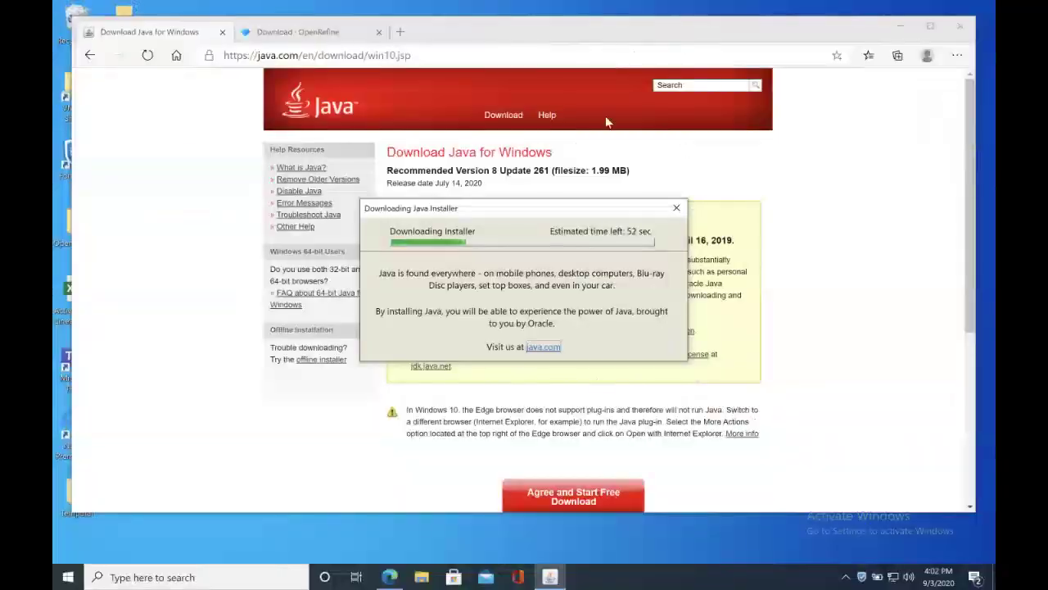
click(320, 33)
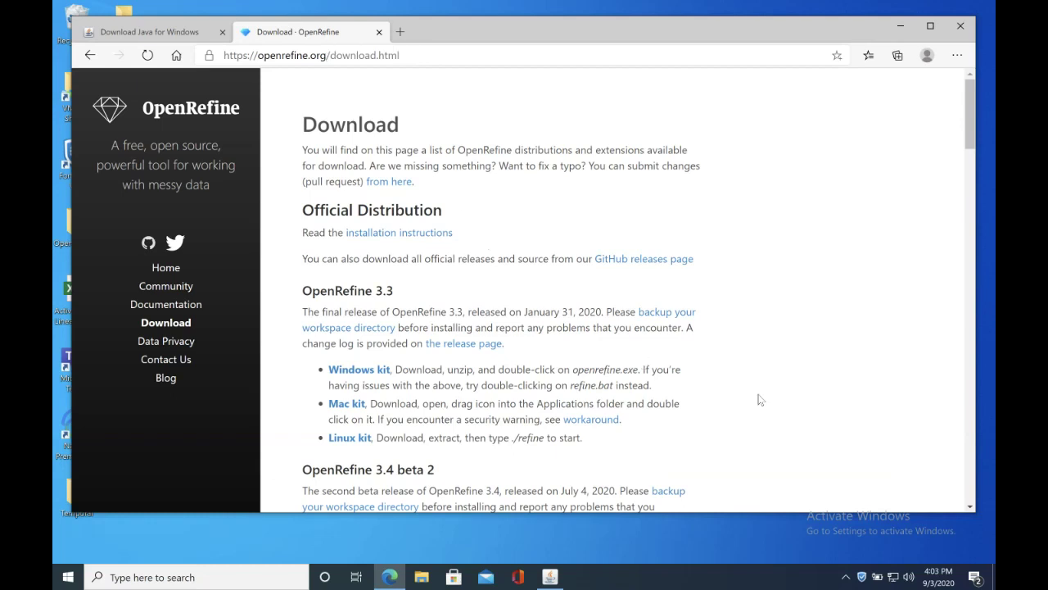
scroll(759, 399, down, 2)
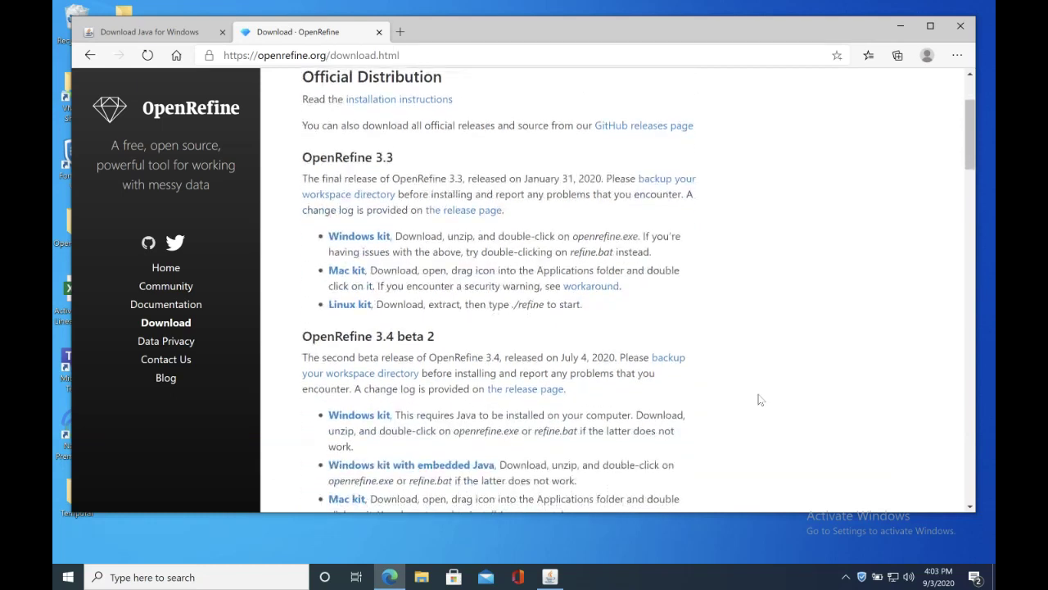
scroll(760, 400, up, 2)
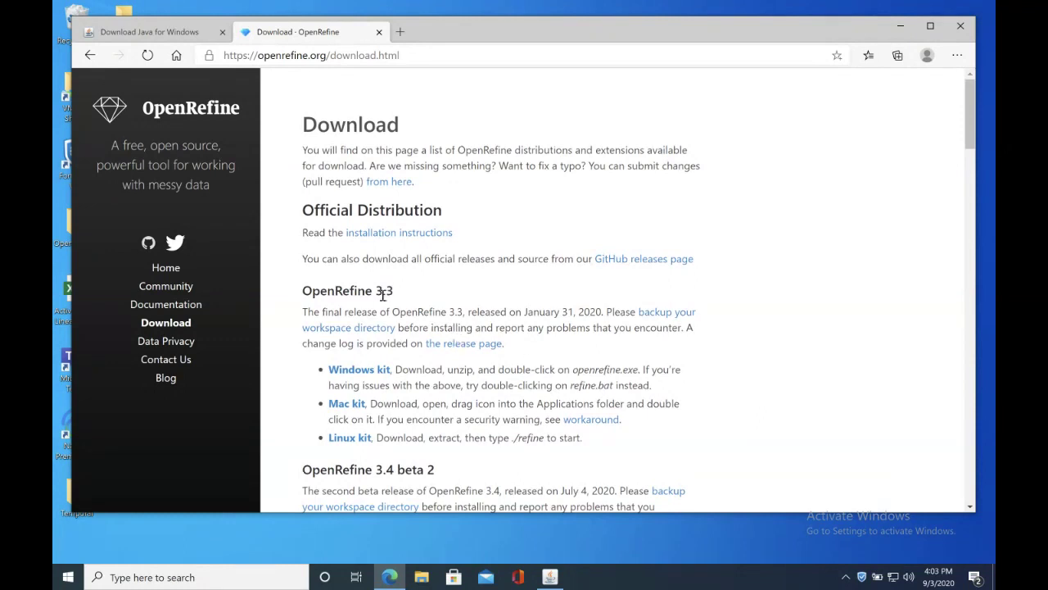
click(357, 371)
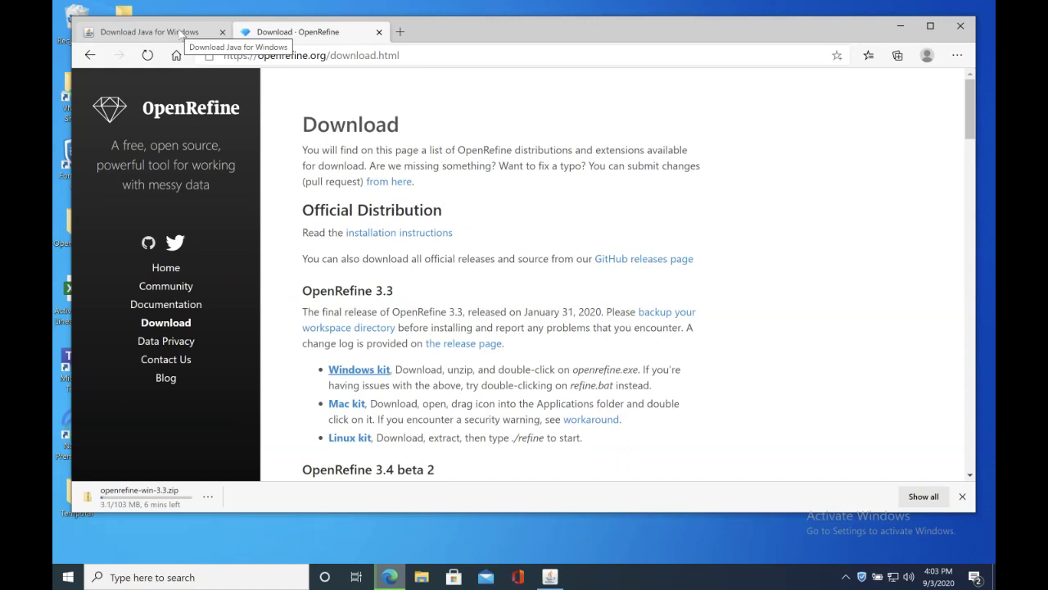
Return to the Download Java for Windows page and shift the browser window aside to examine the desktop and installed applications
click(181, 34)
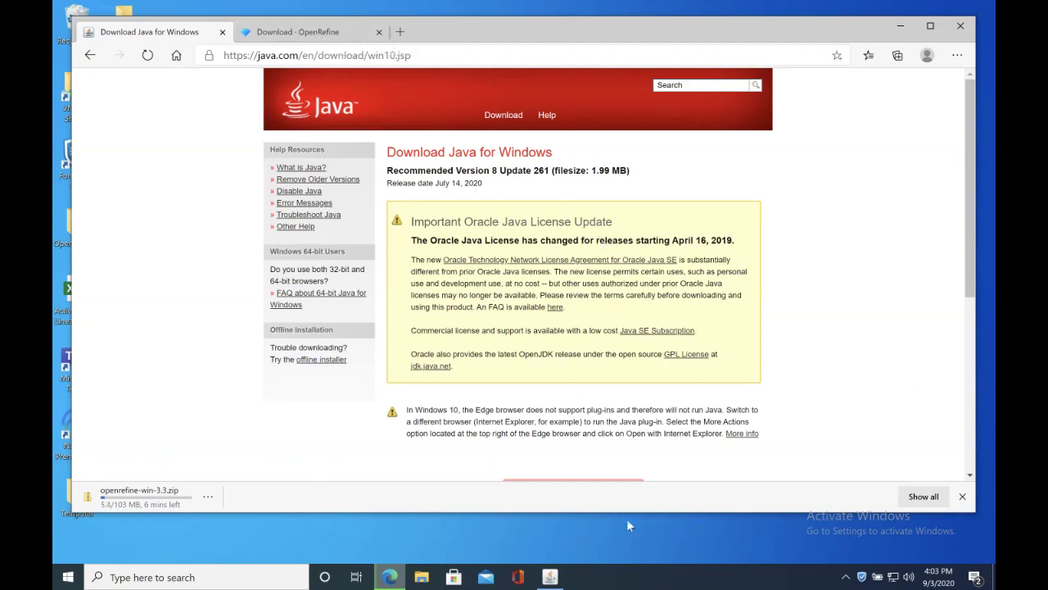
click(602, 532)
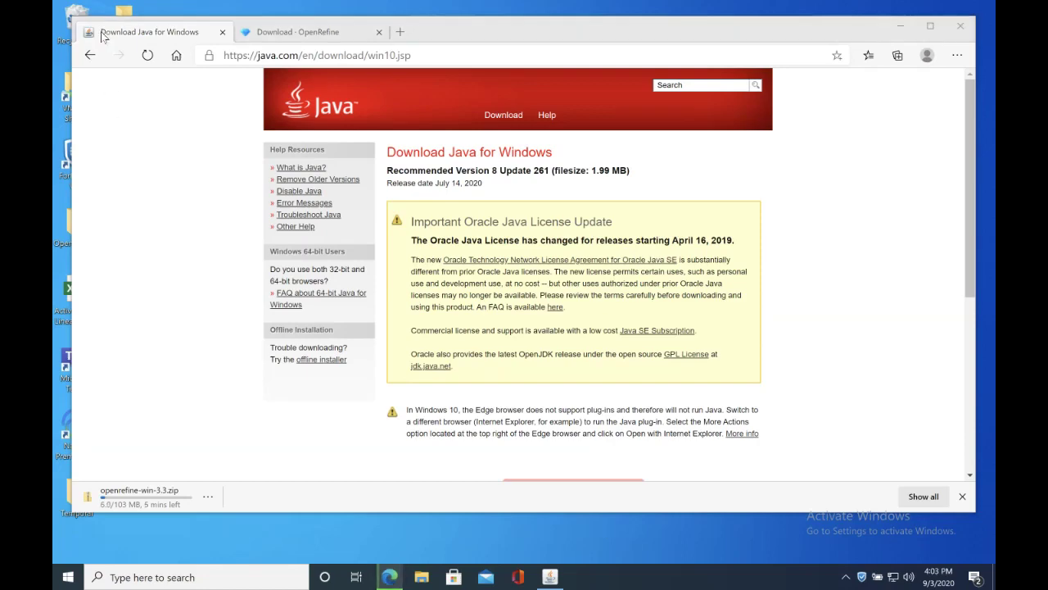
drag(112, 25, 276, 23)
click(156, 336)
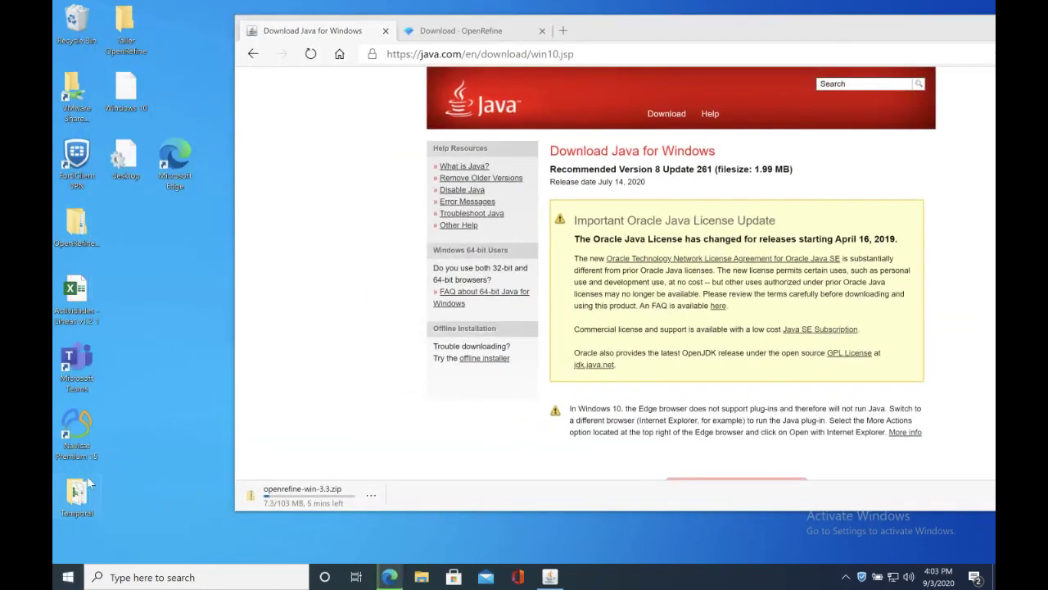
key(super)
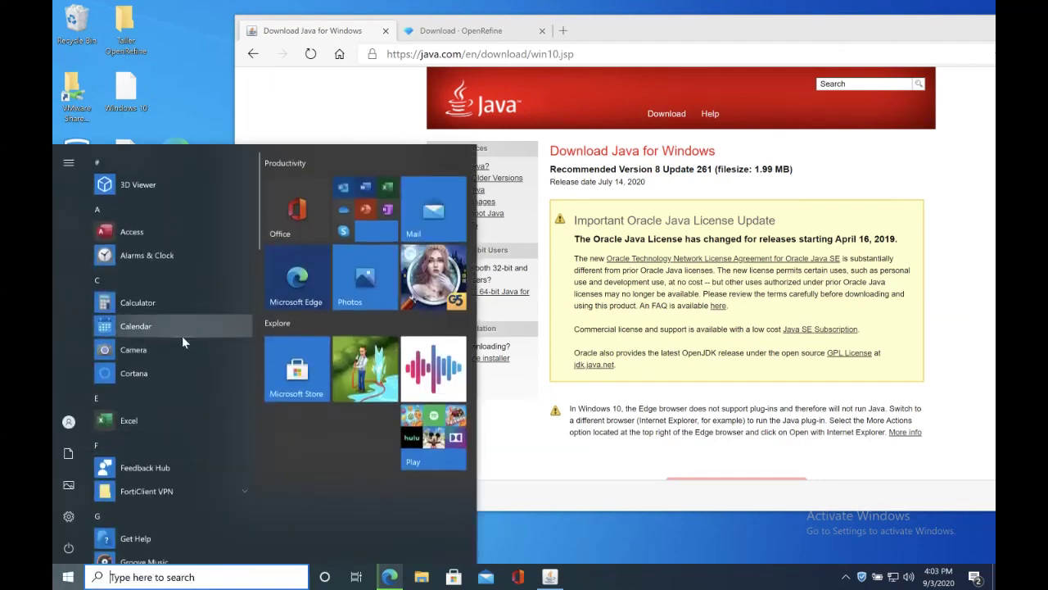
click(206, 100)
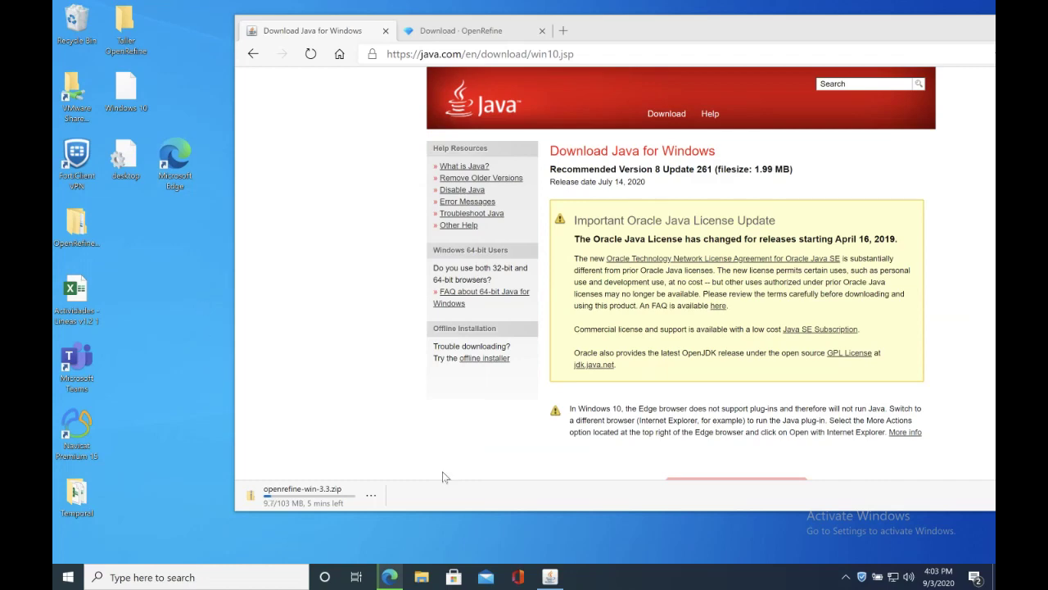
drag(638, 28, 517, 44)
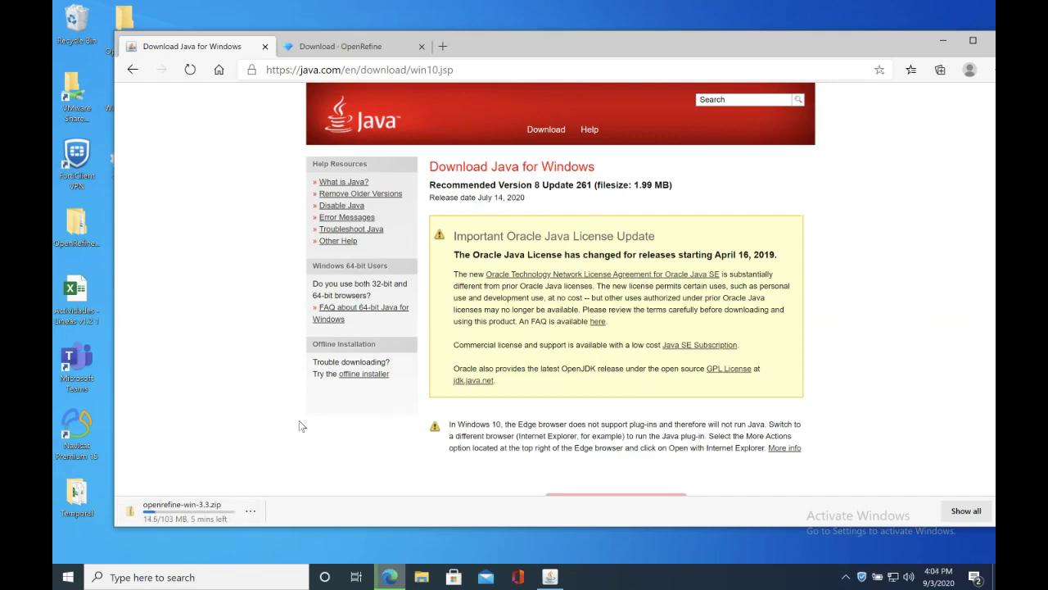
Switch to Safari on the Mac and show OpenRefine's Crear proyecto page
key(ctrl+Left)
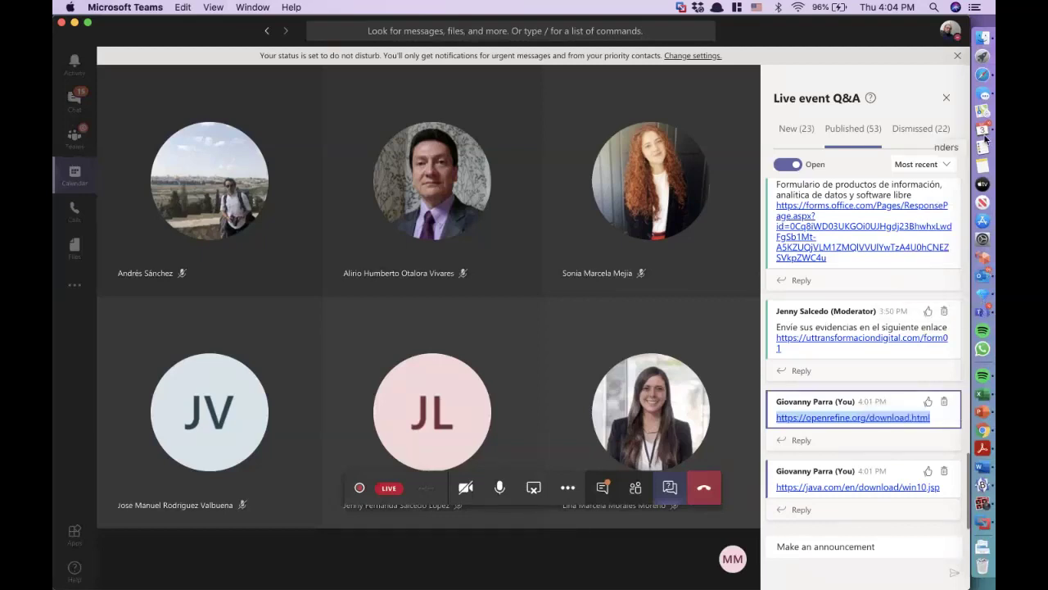
click(983, 74)
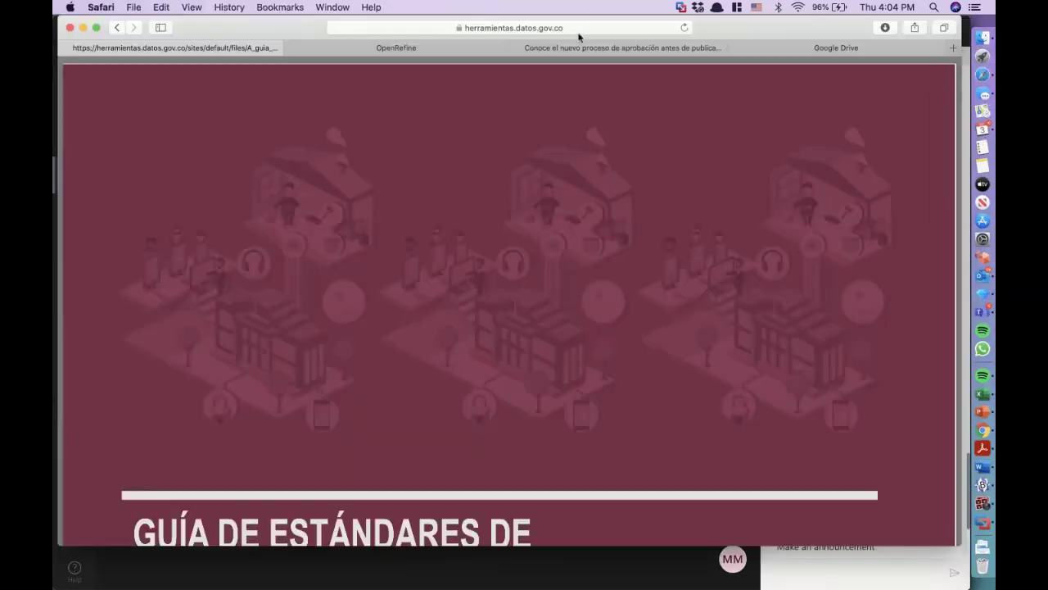
click(454, 51)
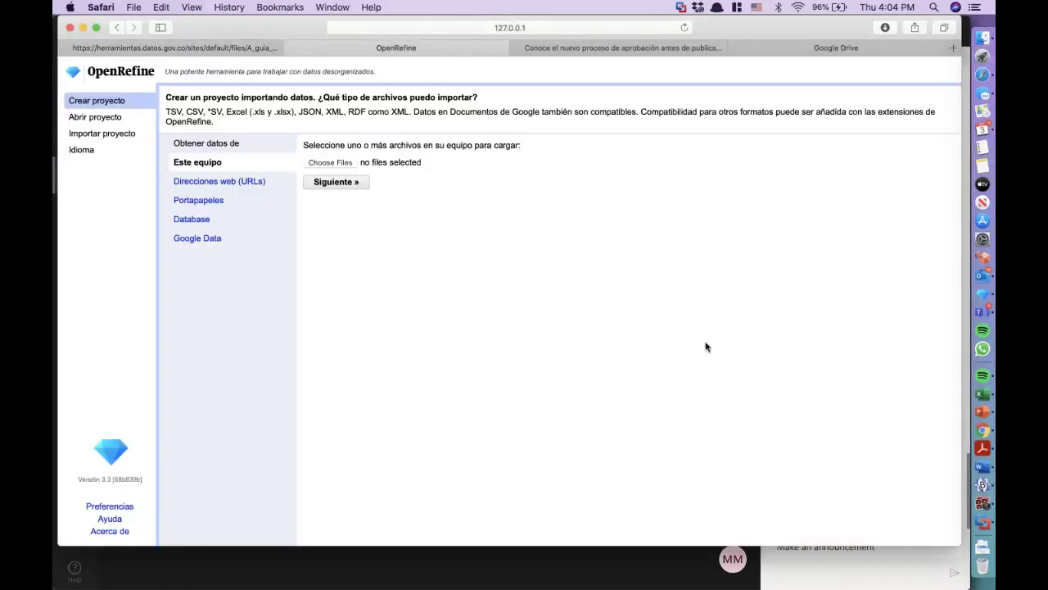
Switch to the Microsoft Teams meeting and review the published messages and posted links in the live event Q&A
click(983, 312)
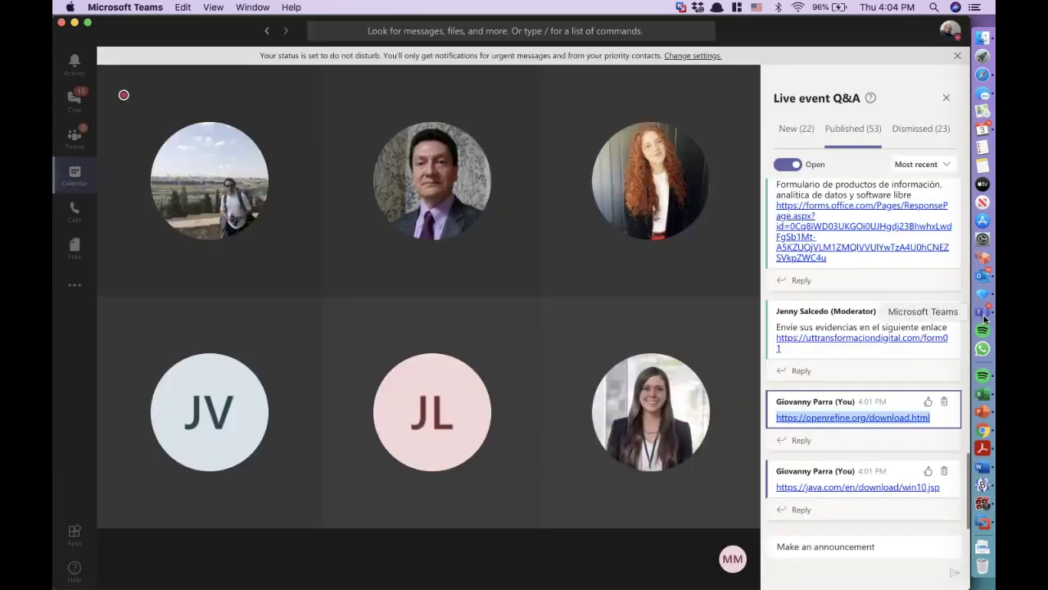
click(852, 131)
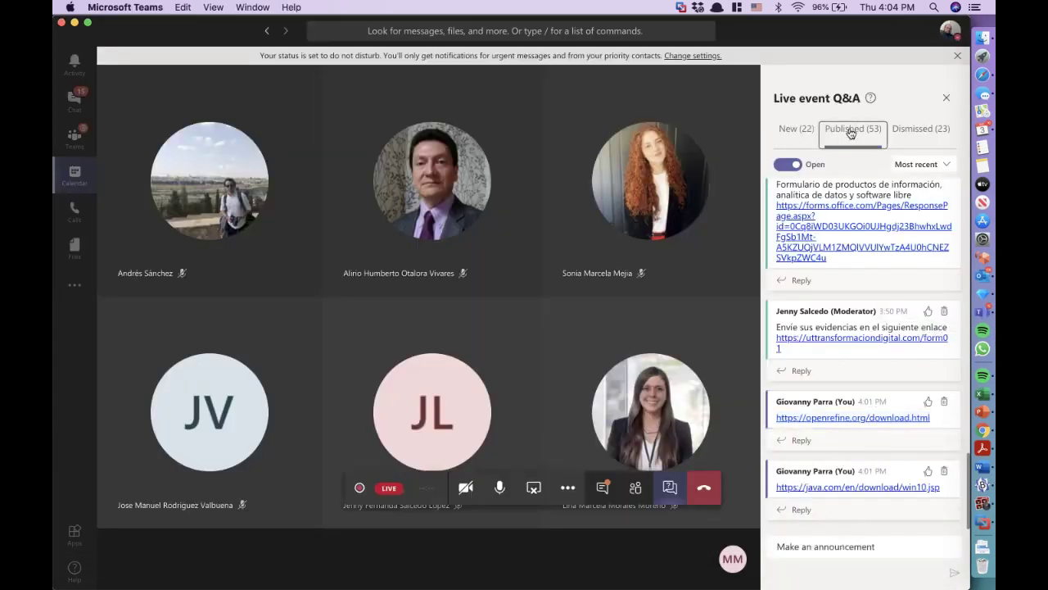
click(635, 490)
click(670, 487)
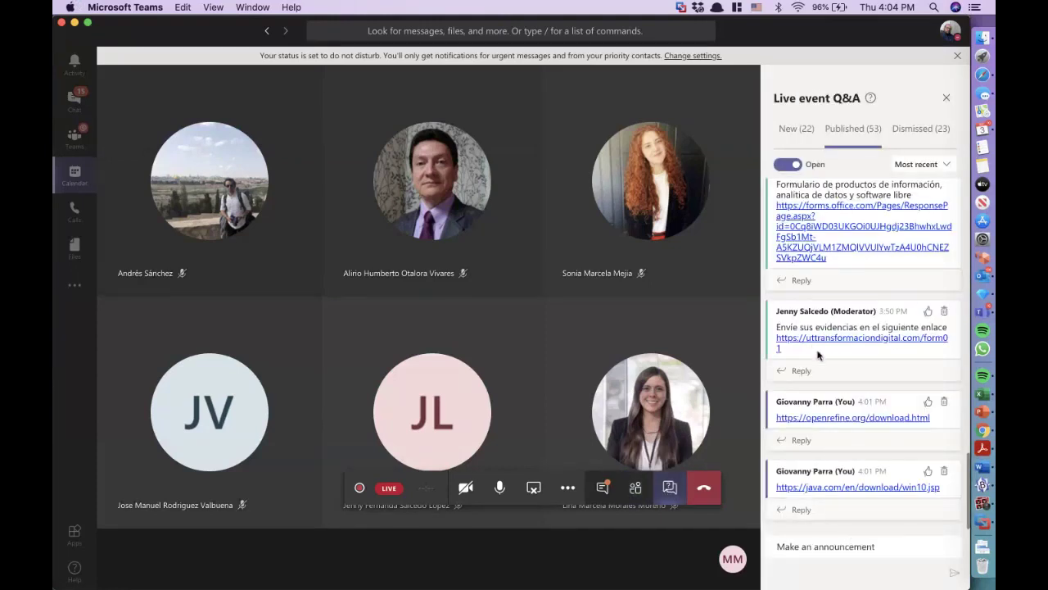
scroll(817, 354, up, 1)
scroll(818, 352, up, 10)
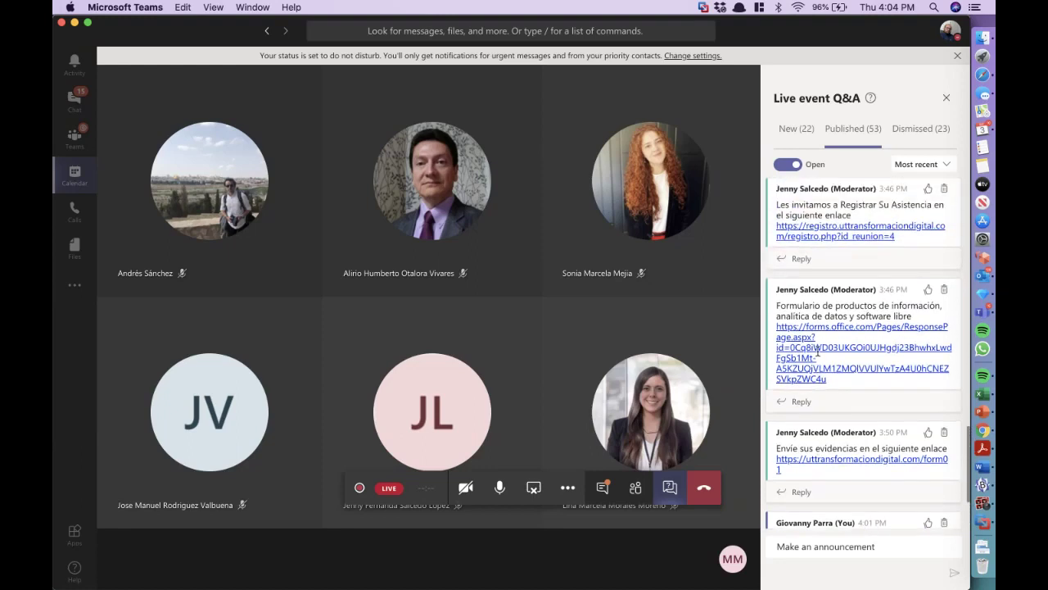
scroll(817, 352, down, 10)
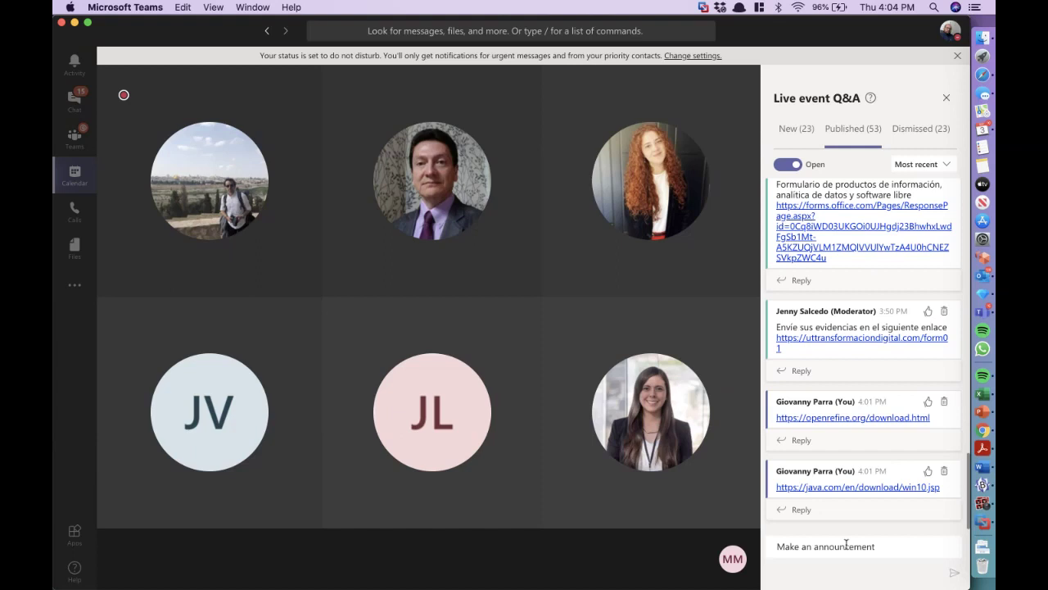
Check the openrefine-win-3.3.zip download on the Windows desktop, and return to Microsoft Teams to examine the new and published Q&A messages
click(985, 525)
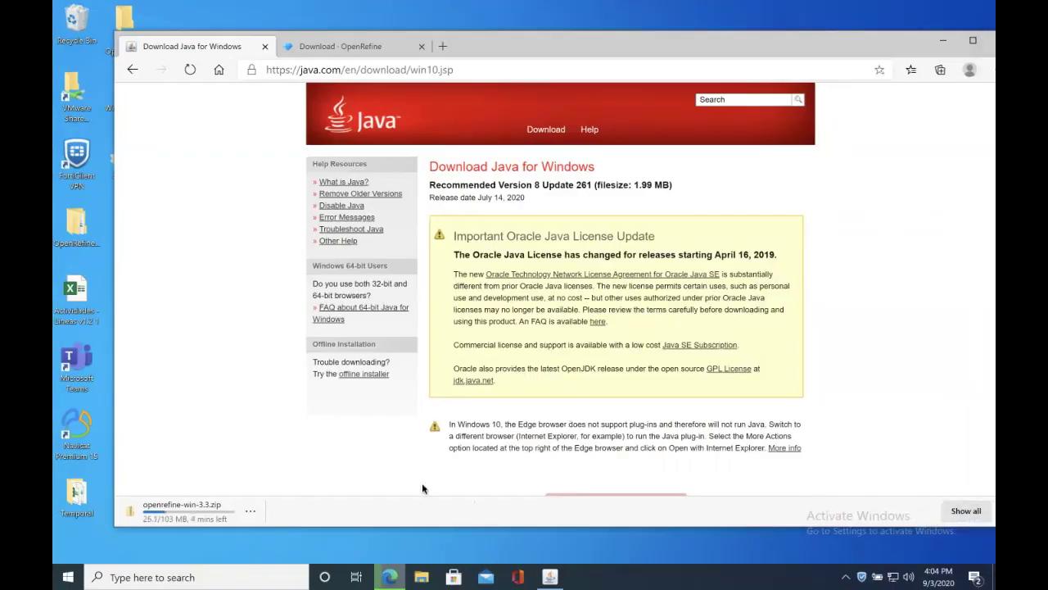
key(super+Tab)
scroll(864, 464, up, 5)
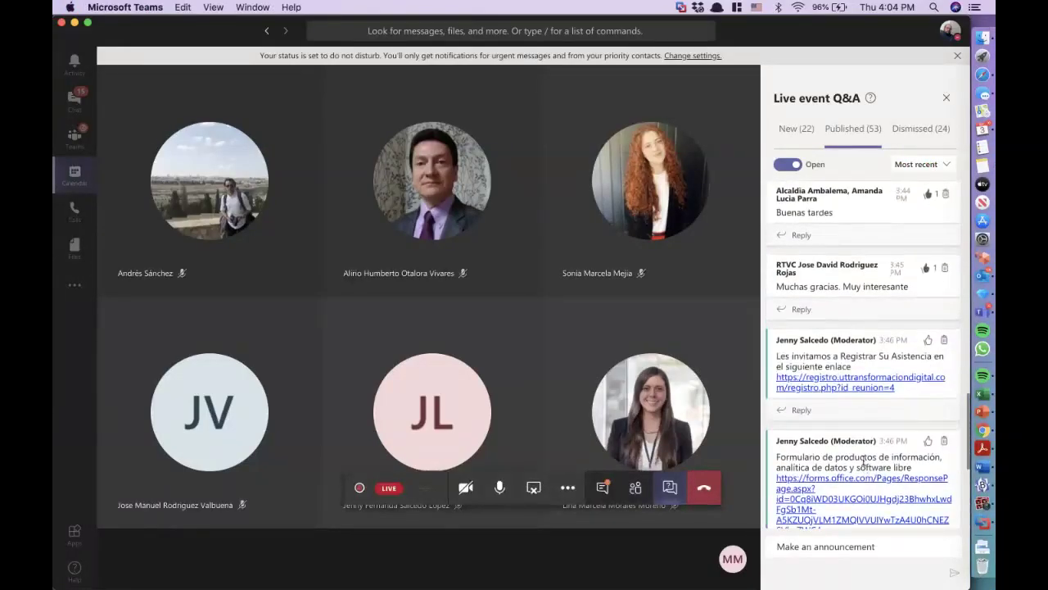
scroll(865, 463, up, 7)
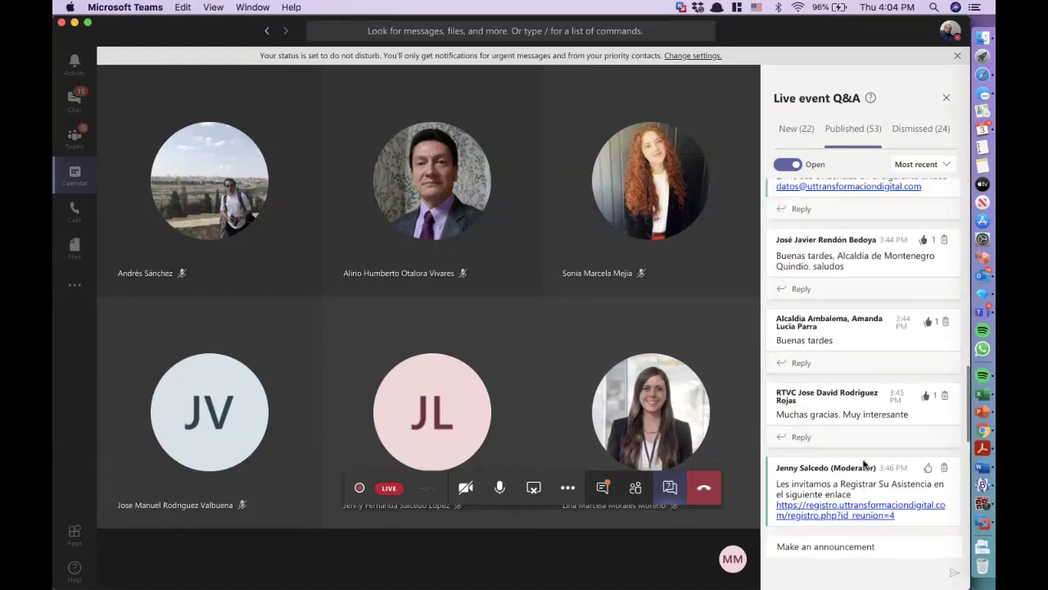
scroll(865, 465, down, 10)
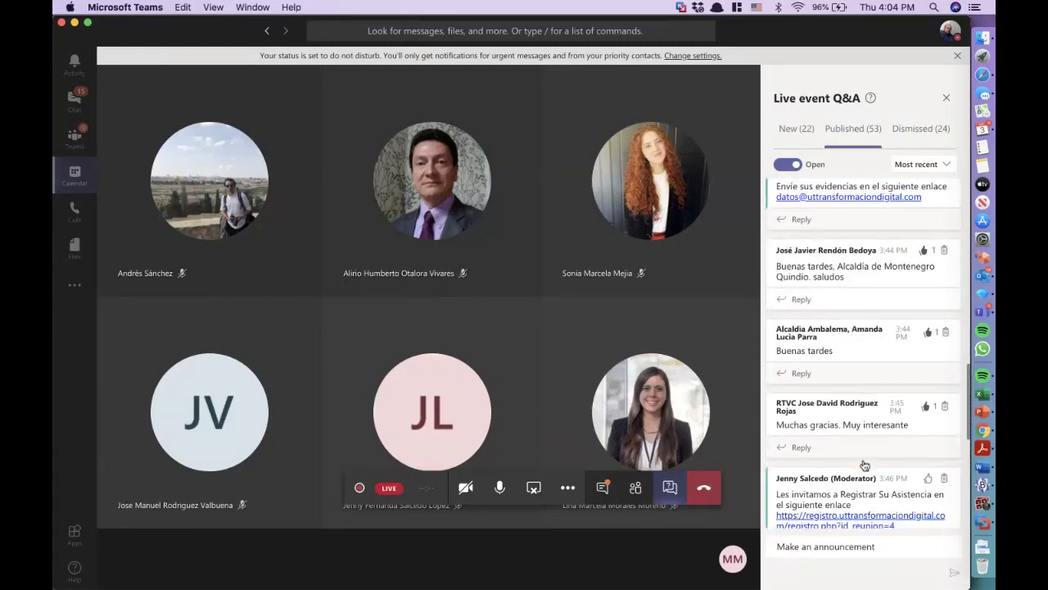
click(803, 145)
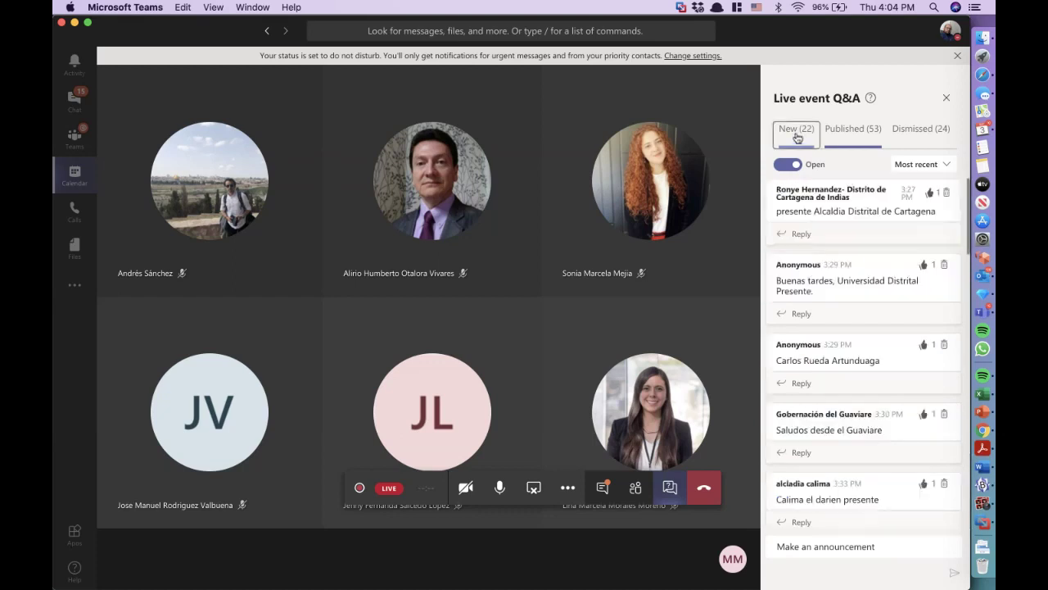
click(840, 140)
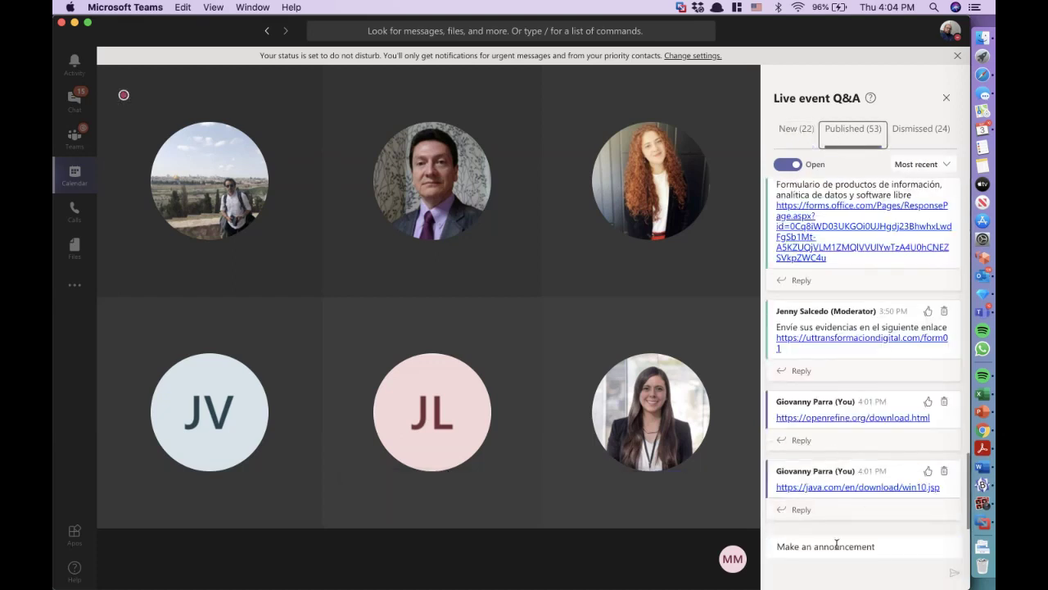
scroll(849, 452, up, 6)
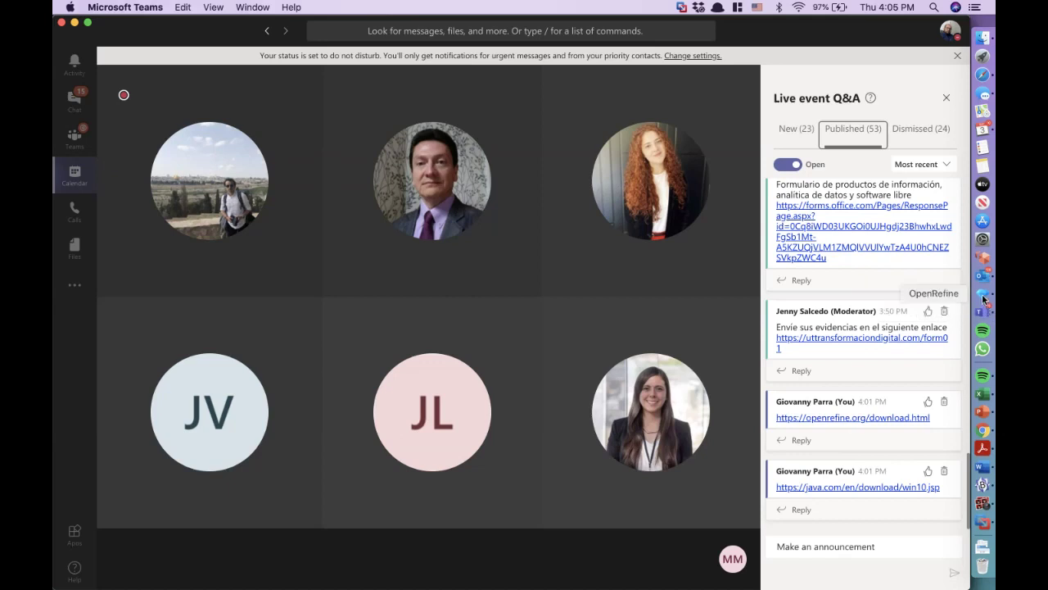
Check the progress of the OpenRefine zip download in the Windows virtual machine, and return to Microsoft Teams
click(984, 524)
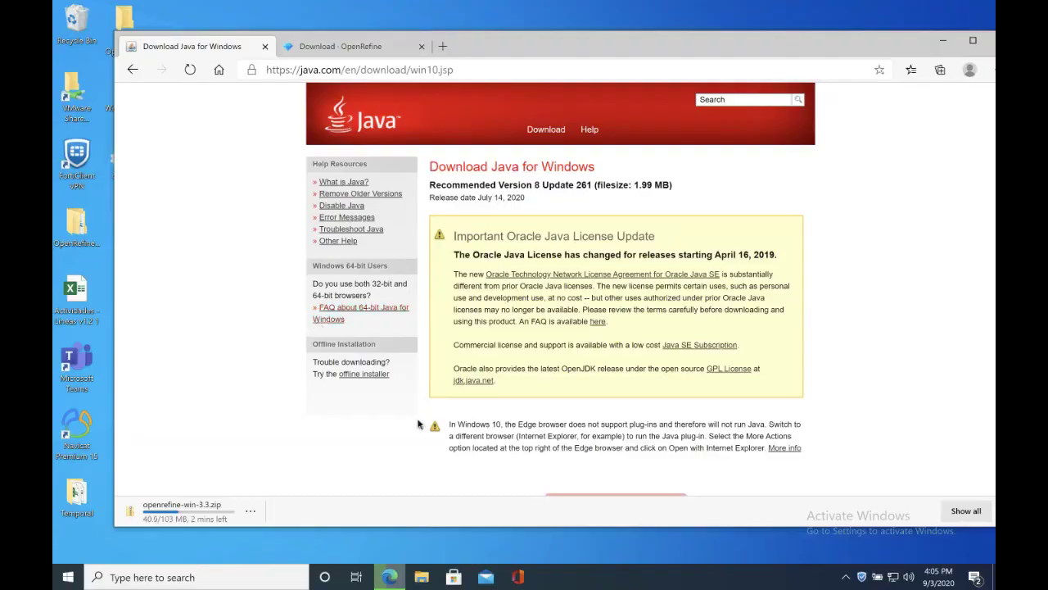
click(983, 311)
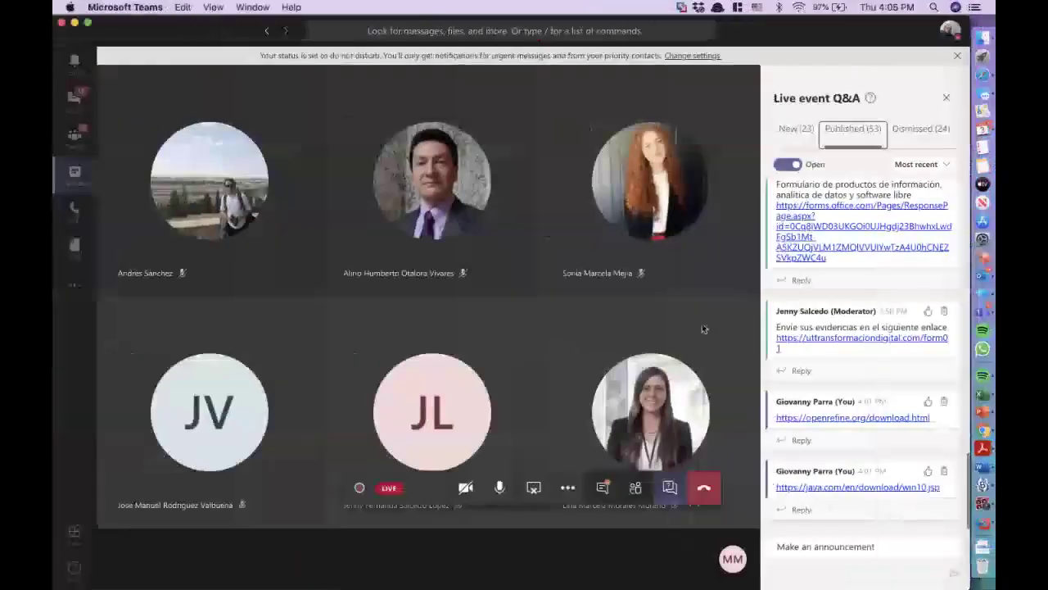
click(983, 299)
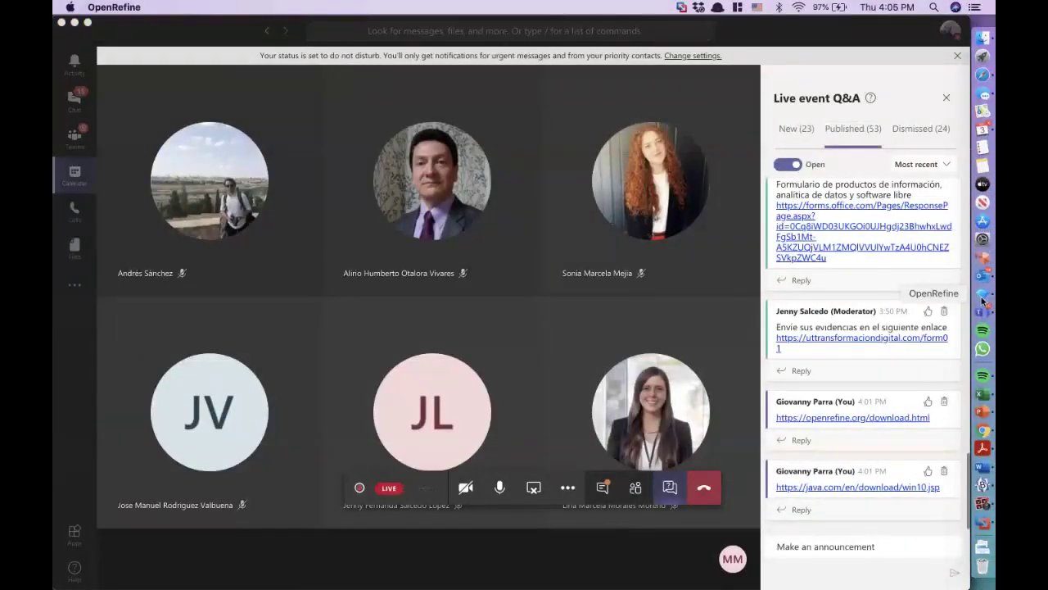
Switch to Safari and load info_Calidad.csv from this computer into a new OpenRefine project, continuing to the import options
click(983, 80)
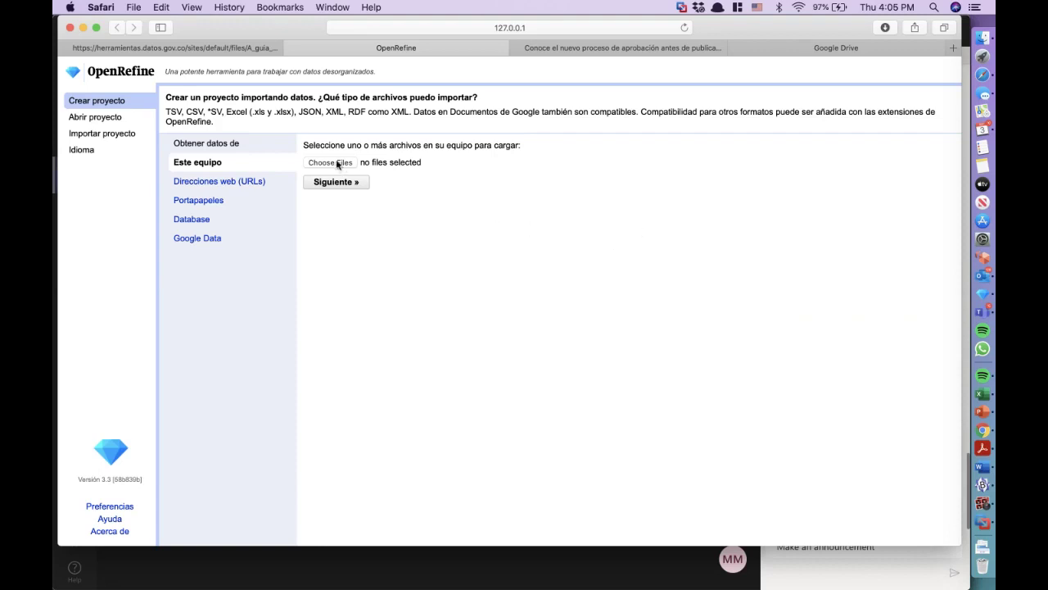
click(336, 164)
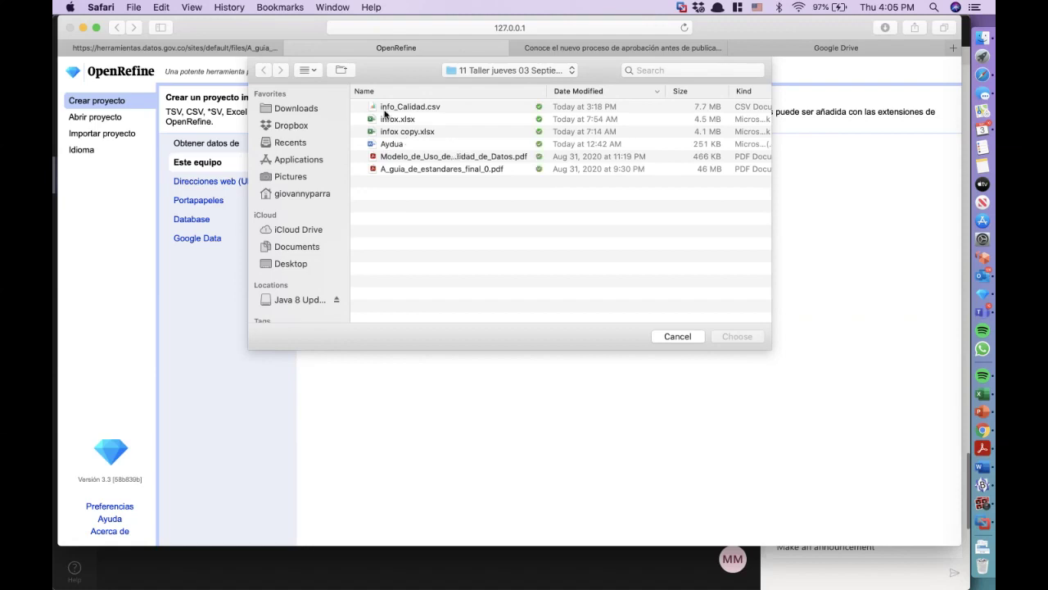
click(422, 109)
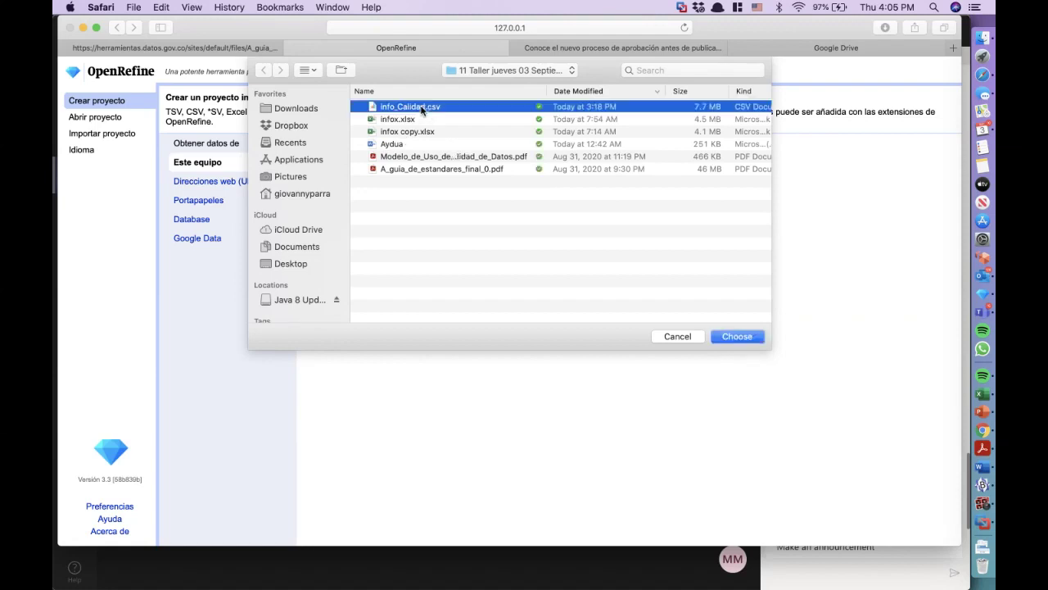
click(737, 338)
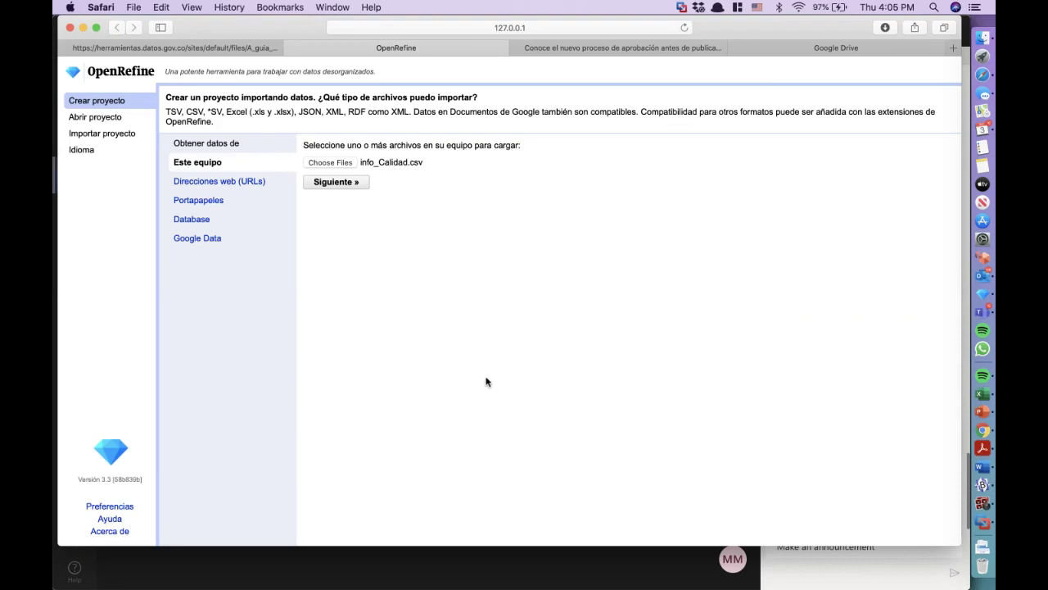
click(339, 189)
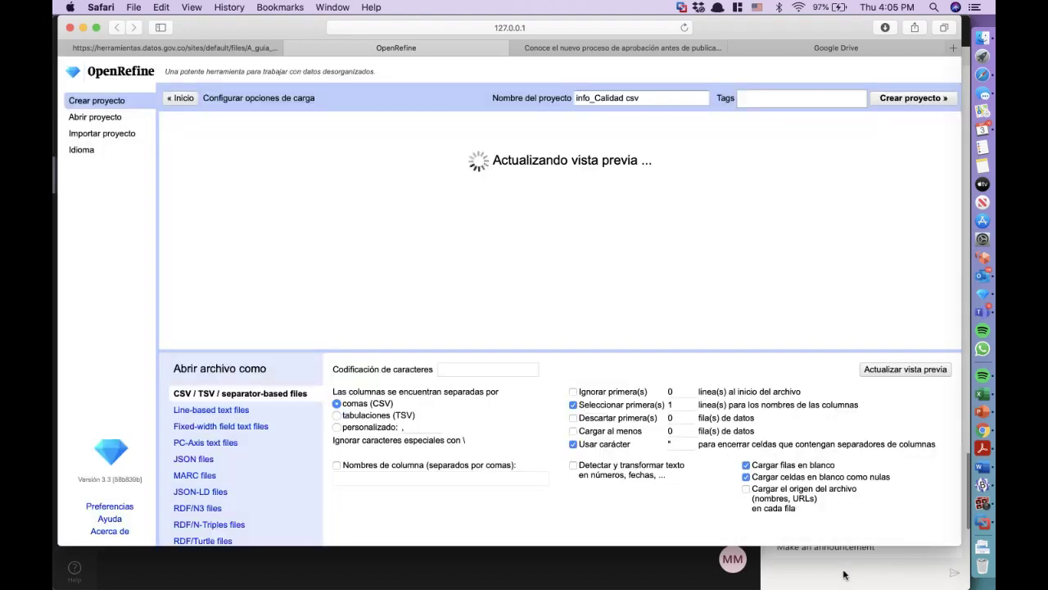
Switch to Microsoft Teams and try to attach info_Calidad.csv from the computer to the meeting chat
click(844, 575)
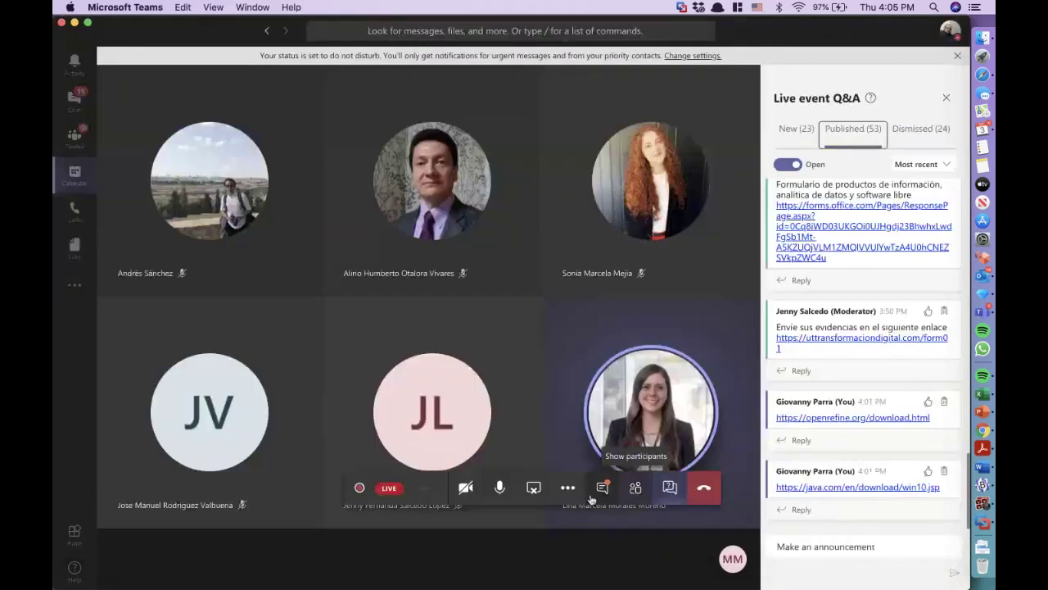
click(602, 489)
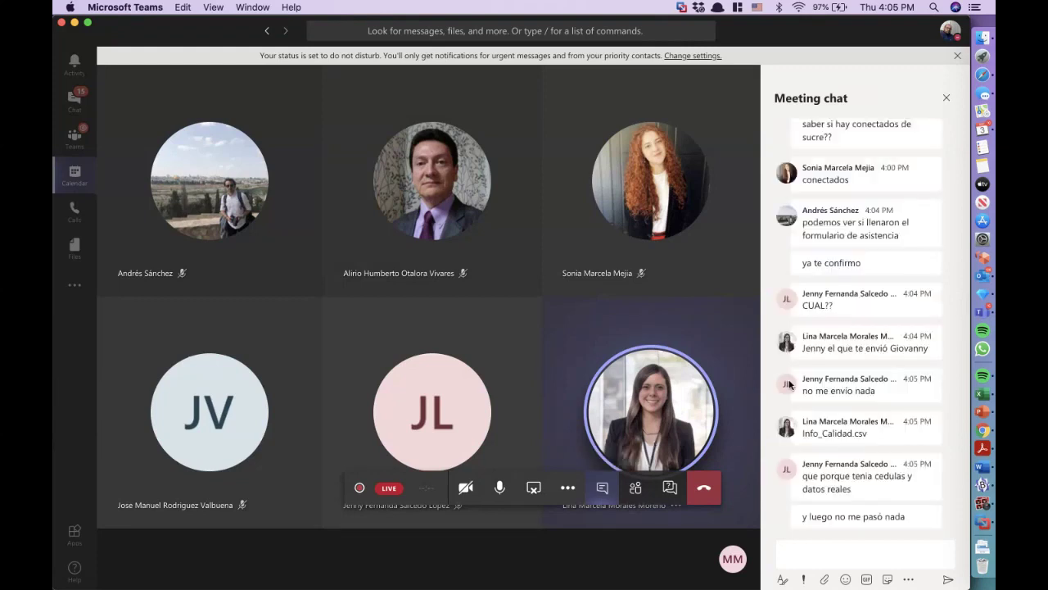
click(824, 580)
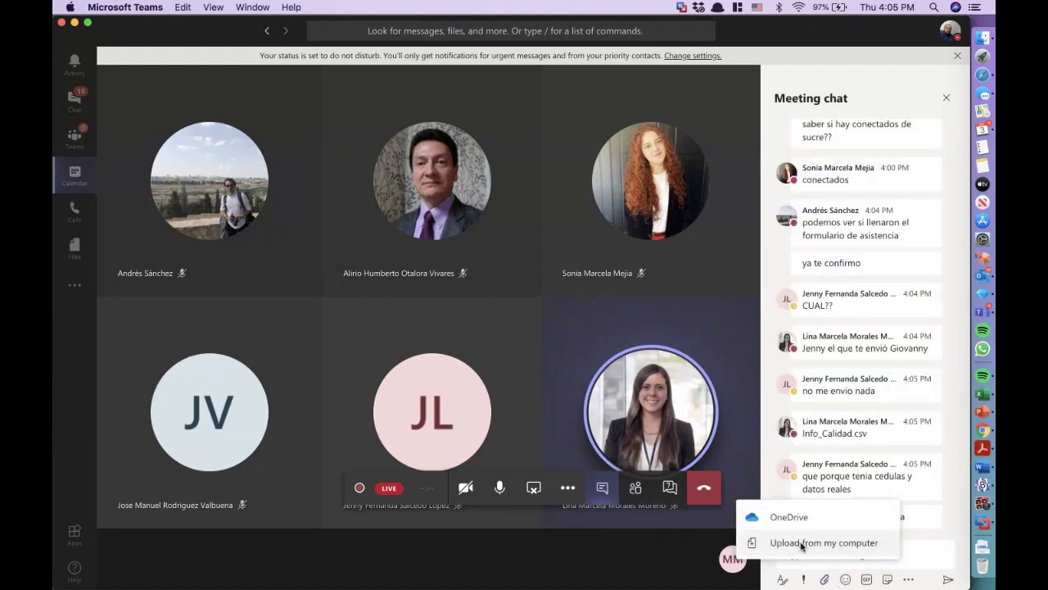
click(803, 544)
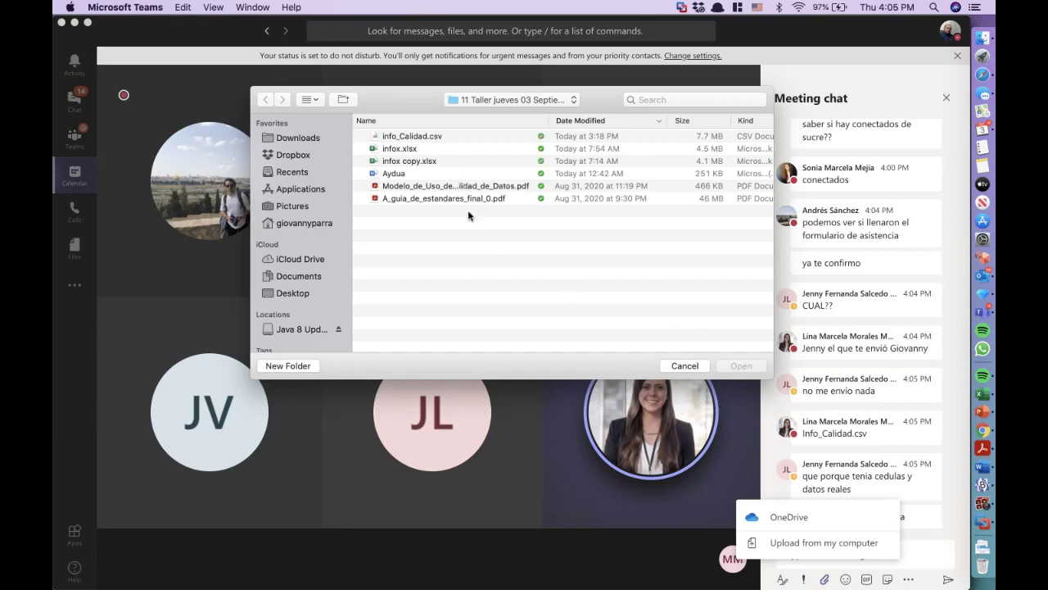
click(414, 137)
click(741, 365)
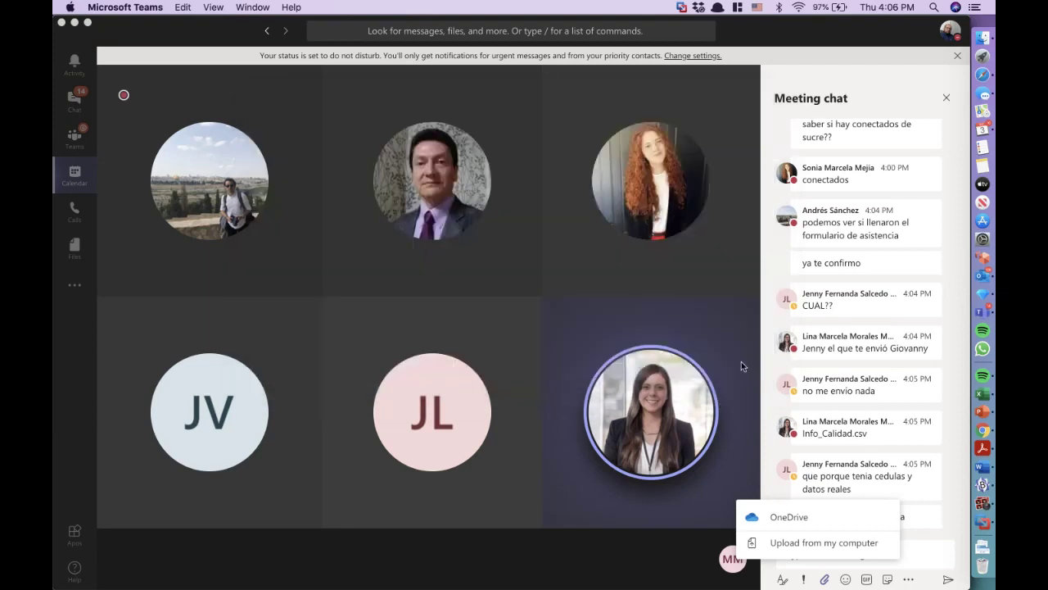
click(947, 579)
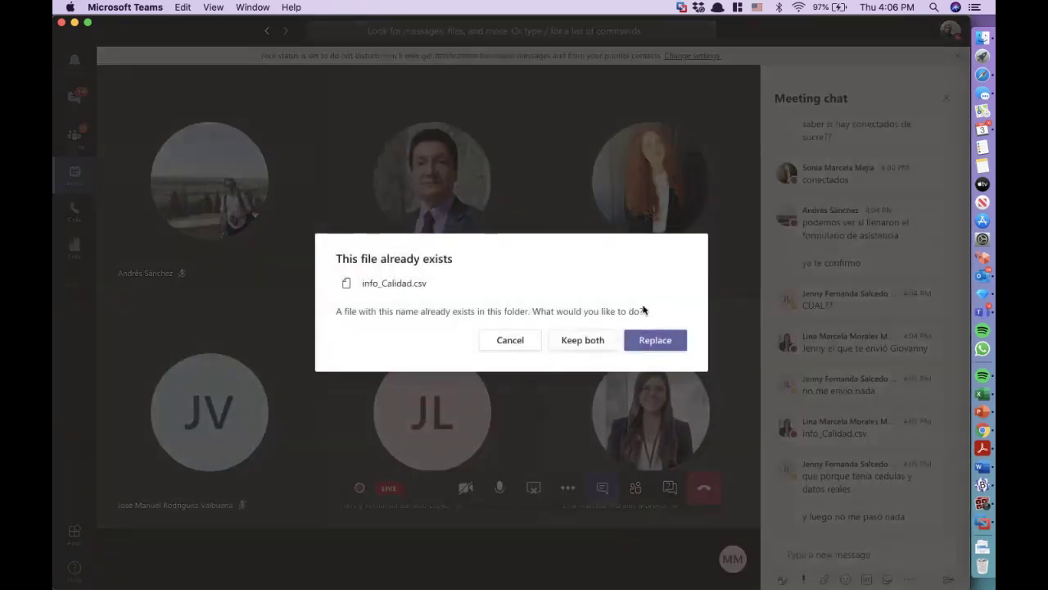
click(518, 341)
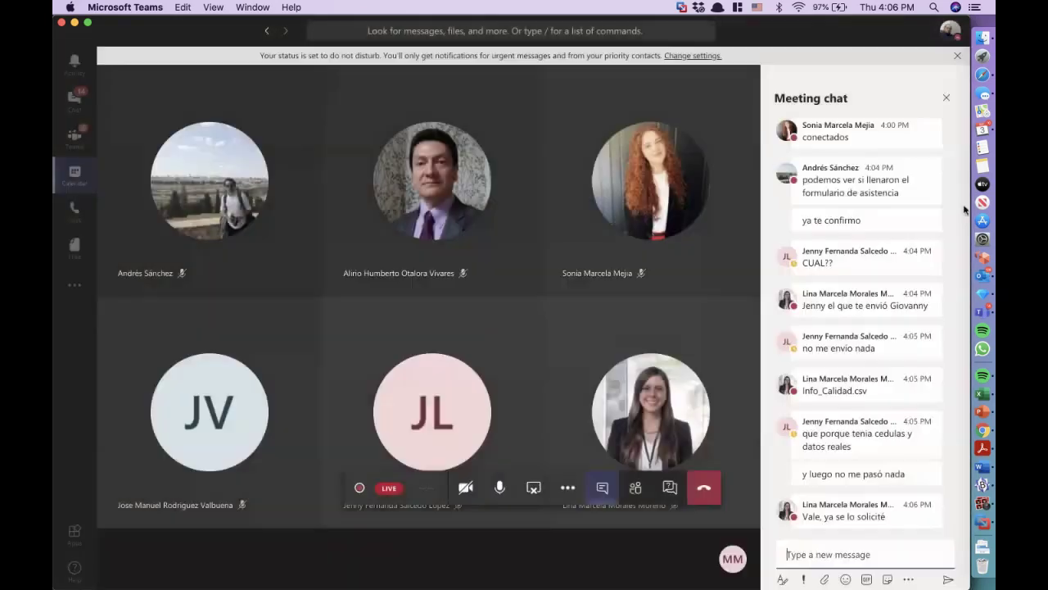
Switch to Finder and rename info_Calidad.csv in the 11 Taller jueves 03 Septiembre folder as info_Calidad_V.csv
click(984, 42)
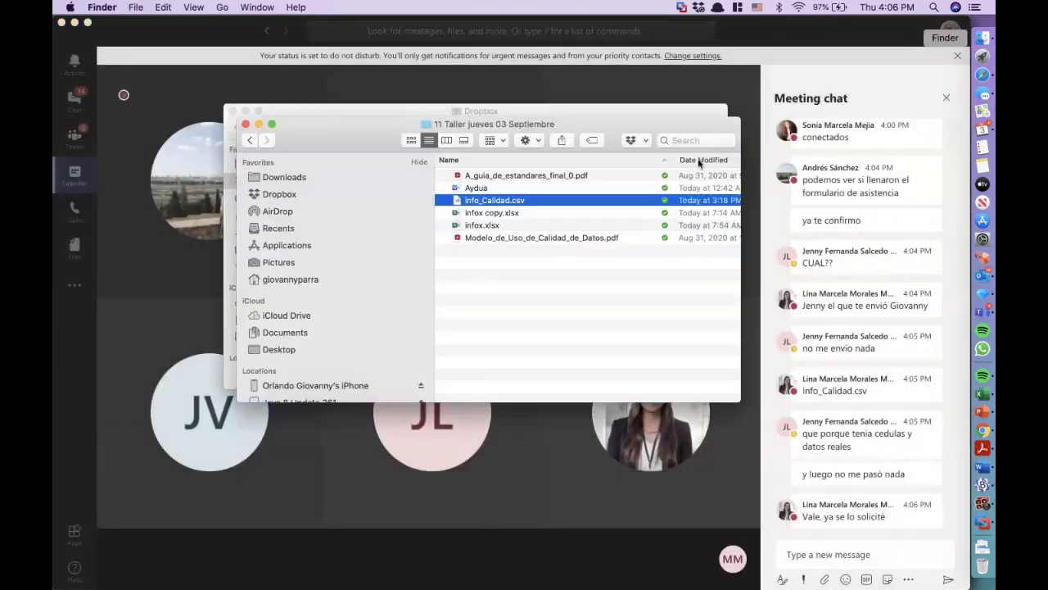
click(501, 202)
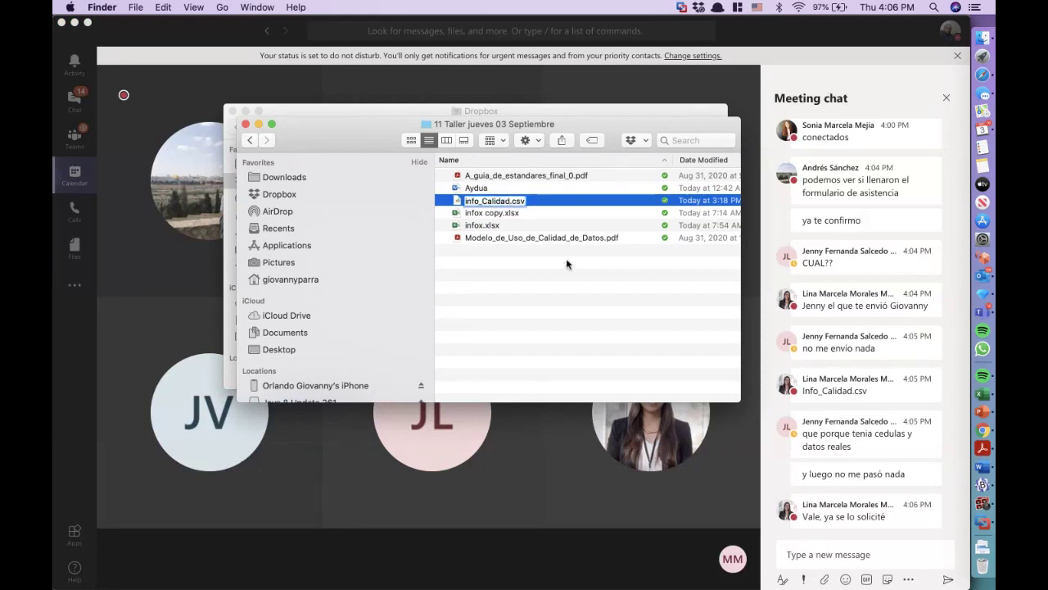
text(_V)
key(Return)
Return to Microsoft Teams and attach info_Calidad_V.csv from the computer to a new meeting chat message
click(830, 563)
click(825, 579)
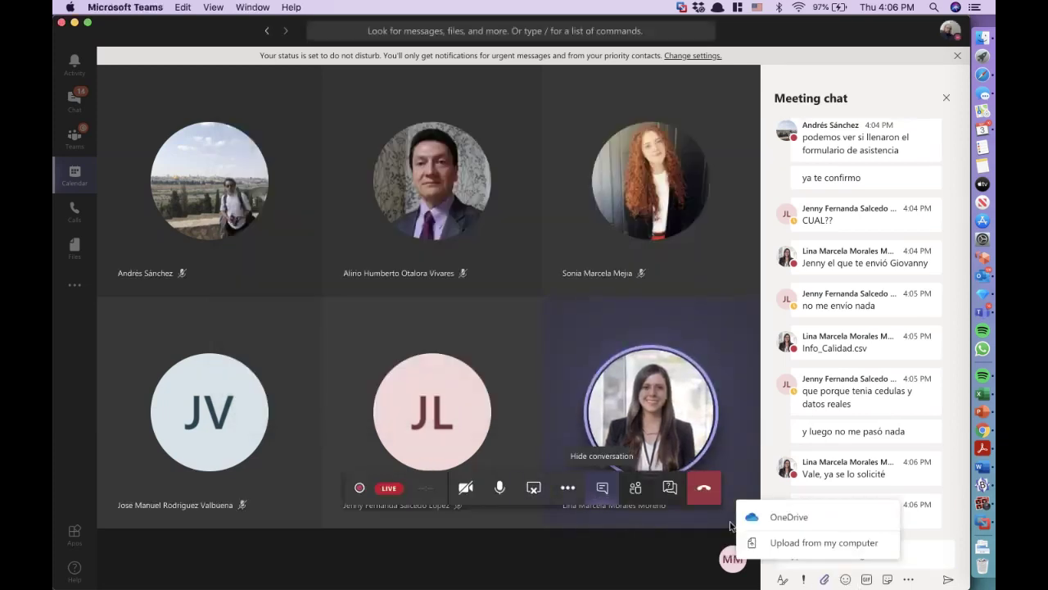
click(774, 543)
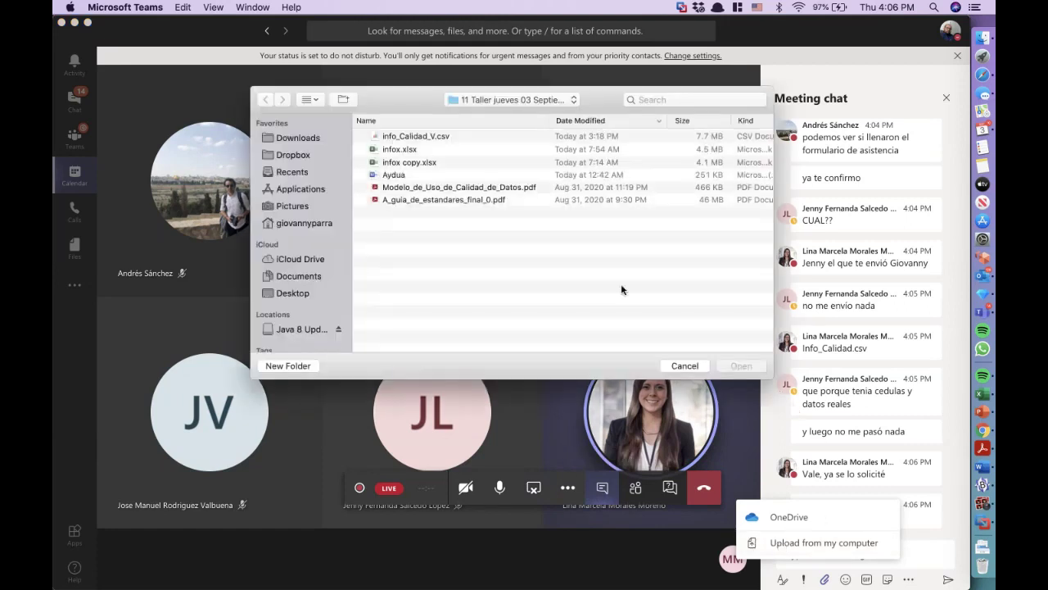
click(418, 136)
click(741, 366)
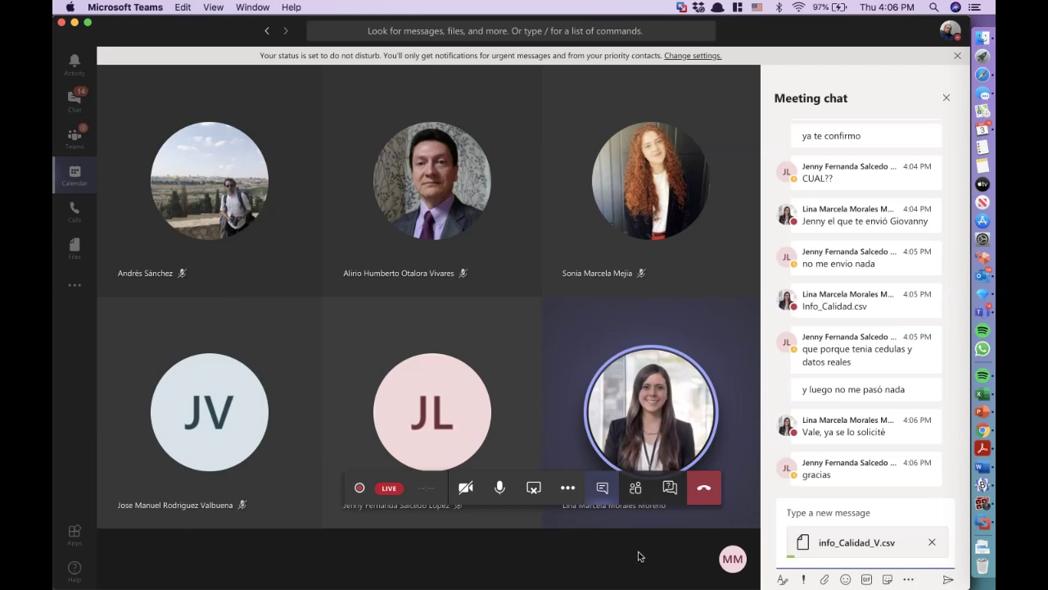
Check the Windows virtual machine's zip download on the OpenRefine download page, and return to the Teams meeting chat
click(985, 524)
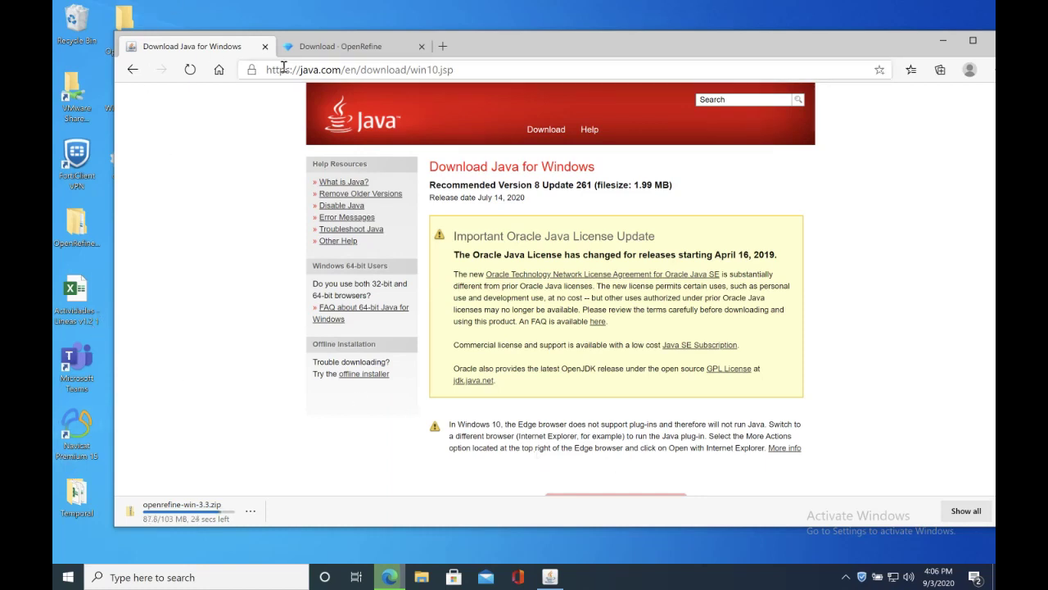
click(343, 49)
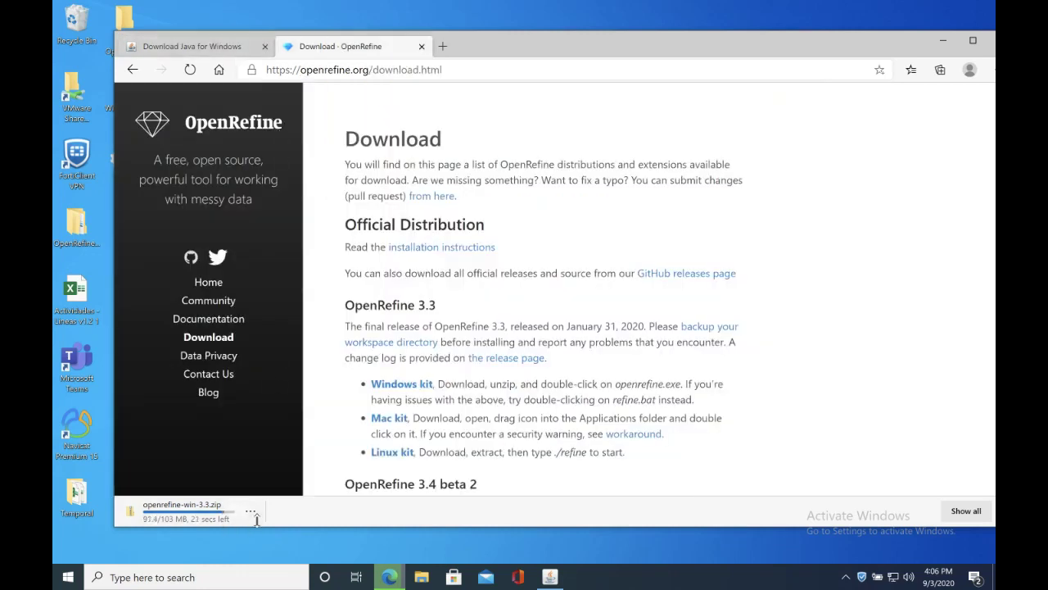
key(super+Tab)
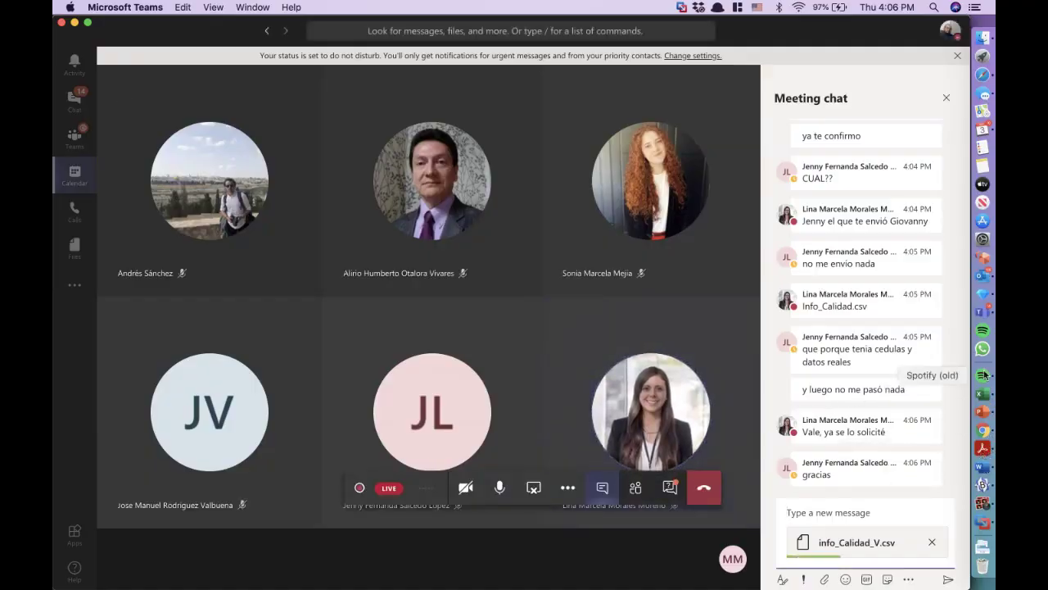
Switch to Safari and set the character encoding of the OpenRefine import to UTF-8
click(984, 75)
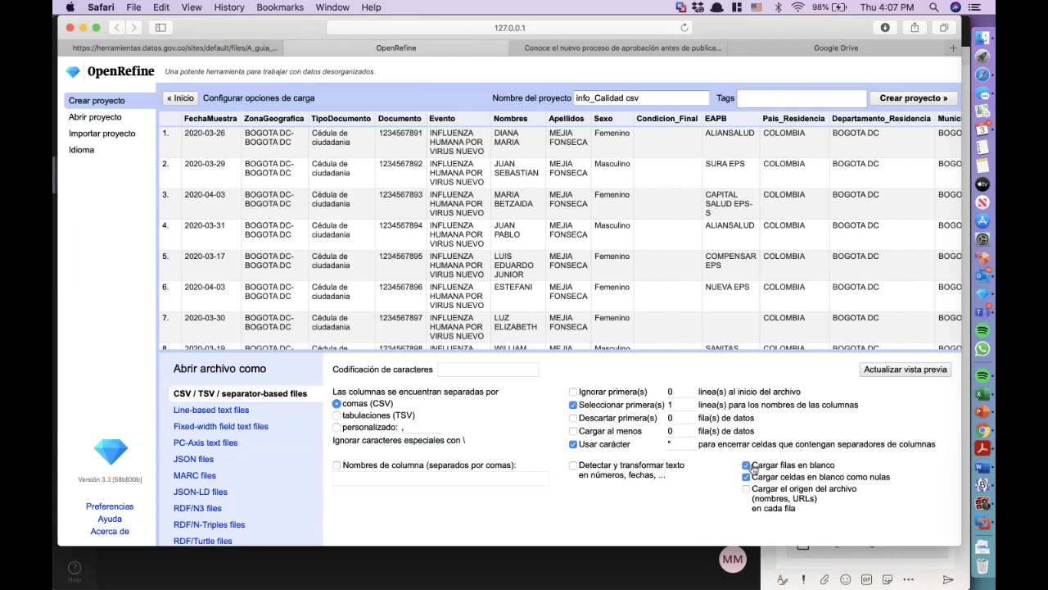
click(458, 371)
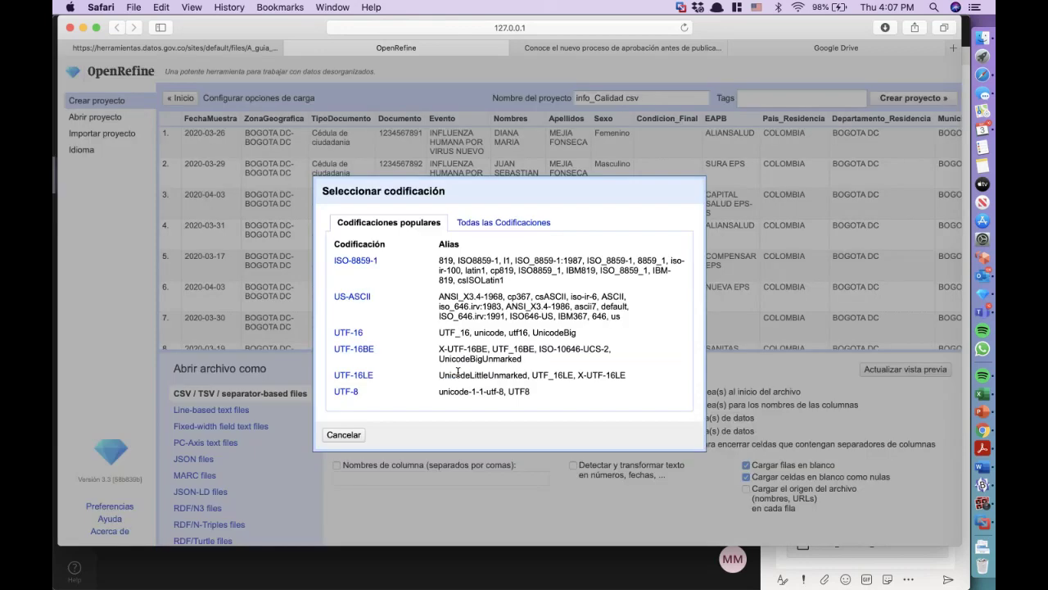
click(347, 390)
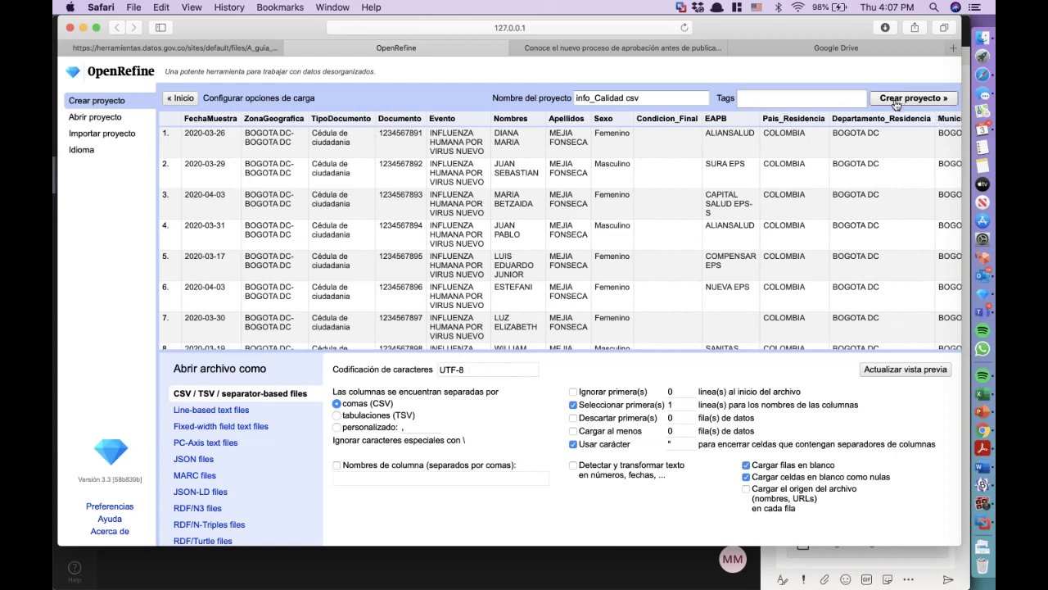
Name the project CalidadDatos_Alcaldia and create it from the previewed data
drag(669, 101, 563, 100)
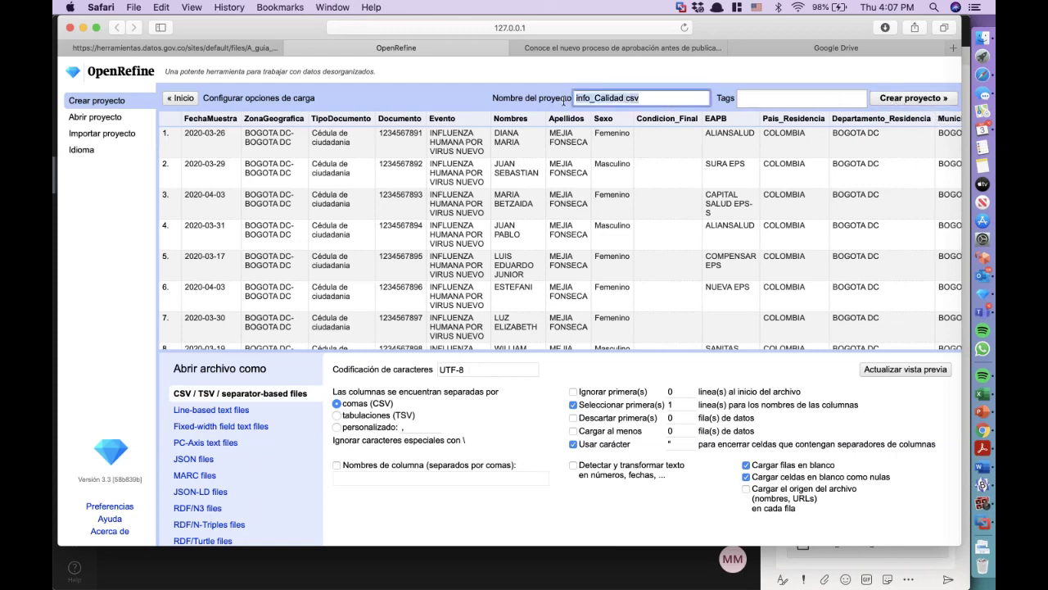
text(Calidad)
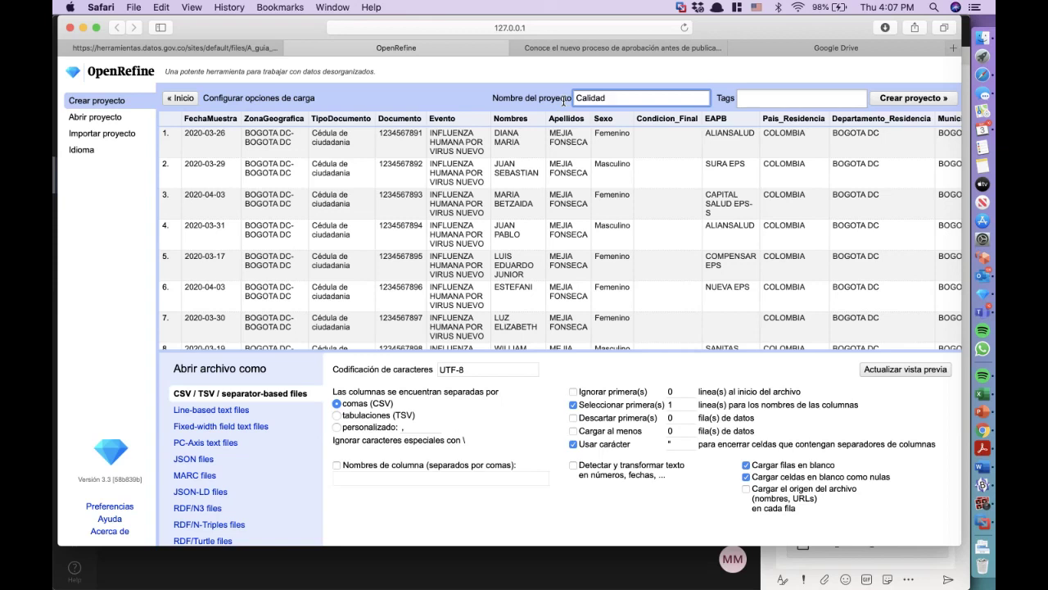
text(Datos_Alcaldia)
click(917, 107)
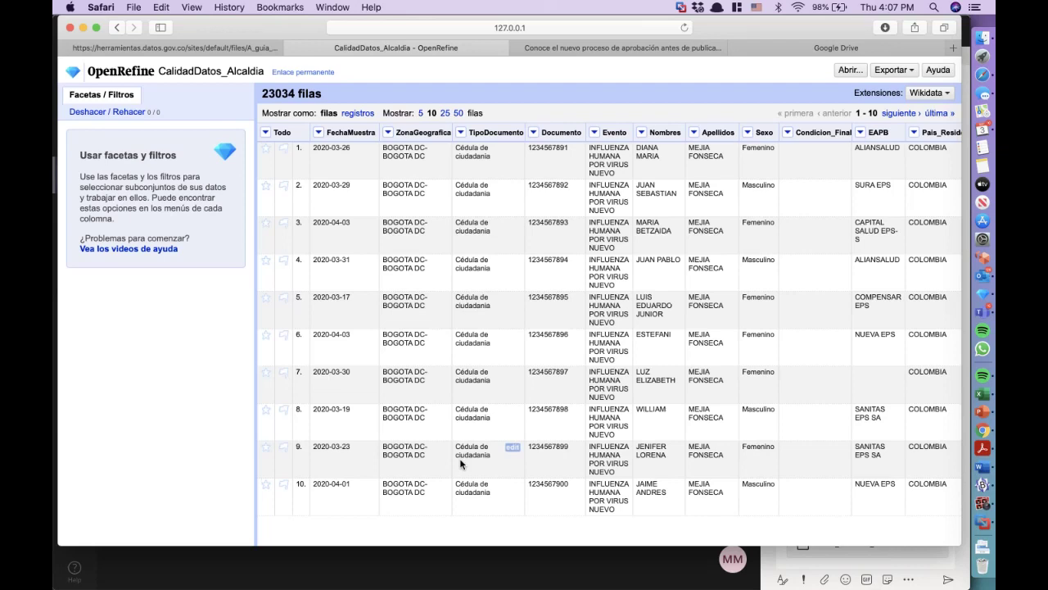
Rename the Documento column to NumeroDocumento
click(533, 133)
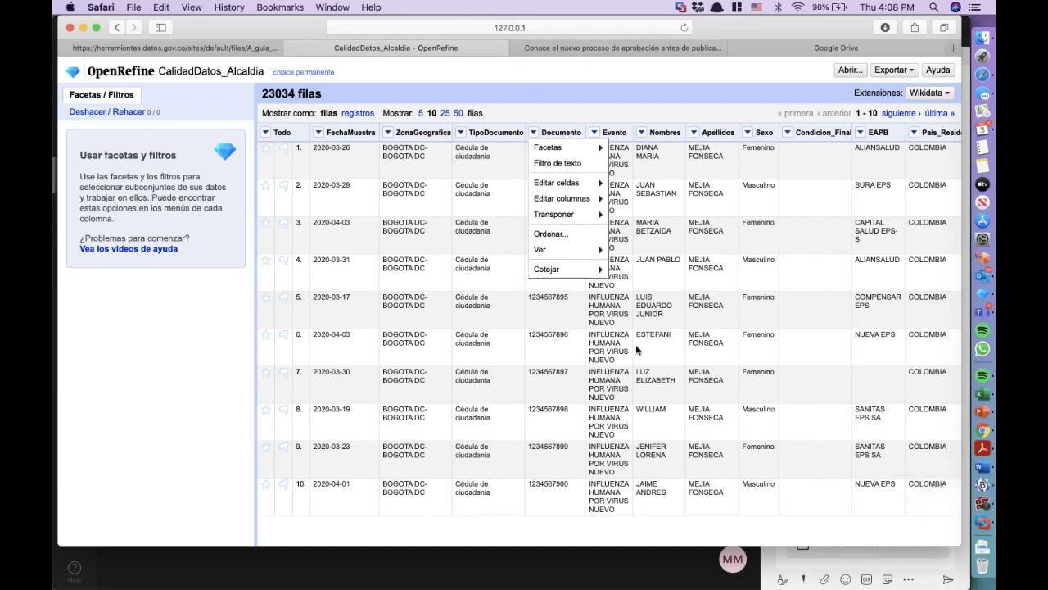
click(560, 113)
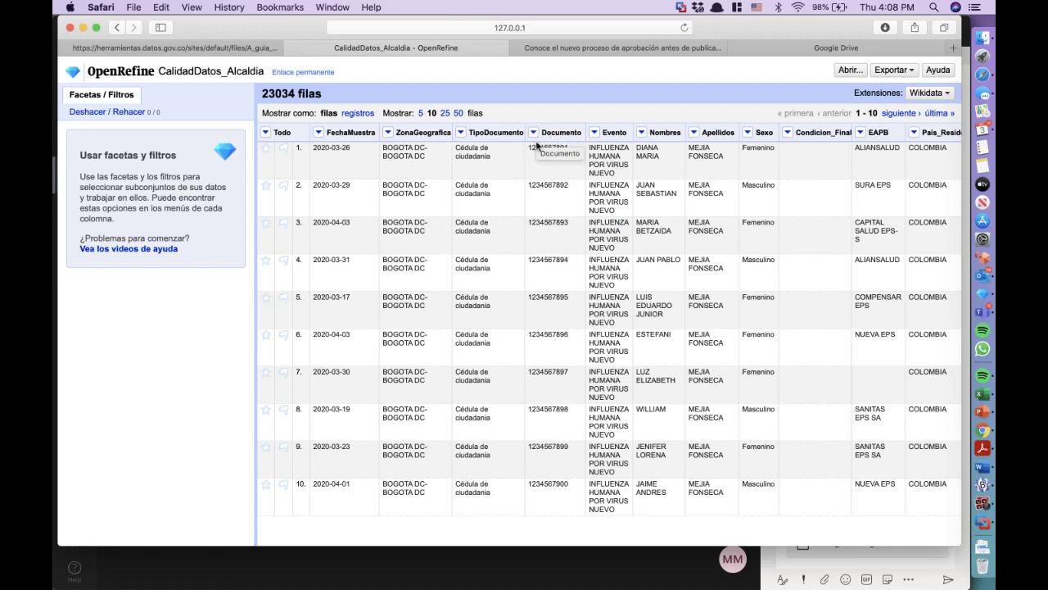
click(534, 133)
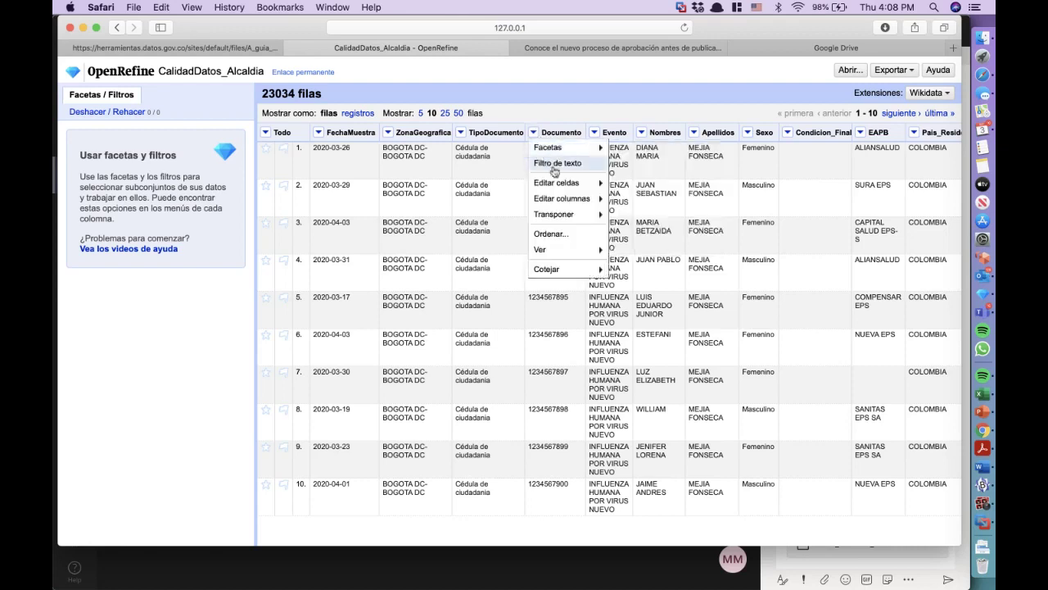
mouse_move(574, 201)
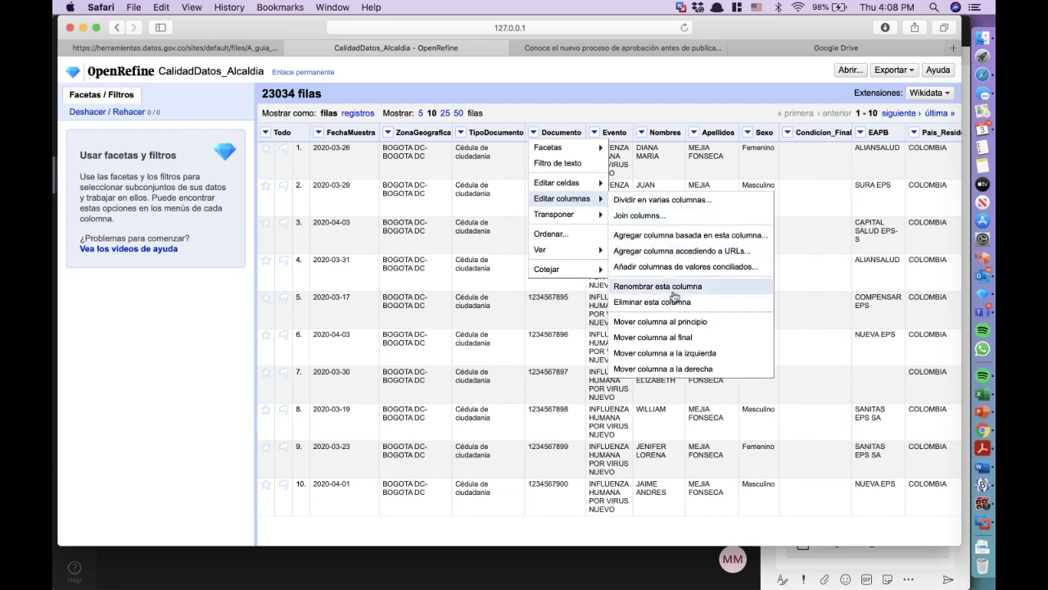
click(670, 288)
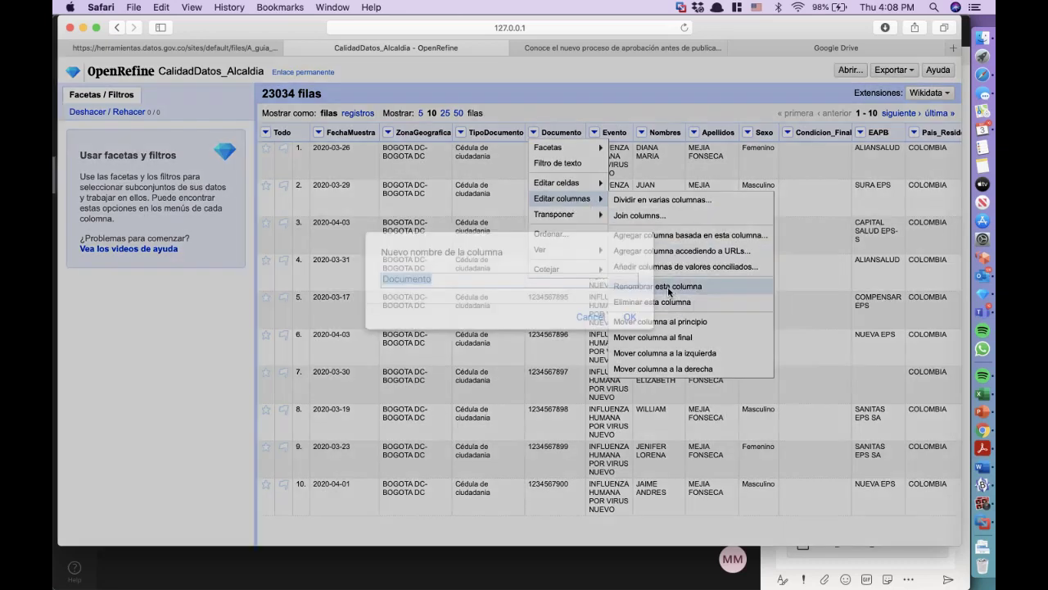
key(Left)
text(Numero)
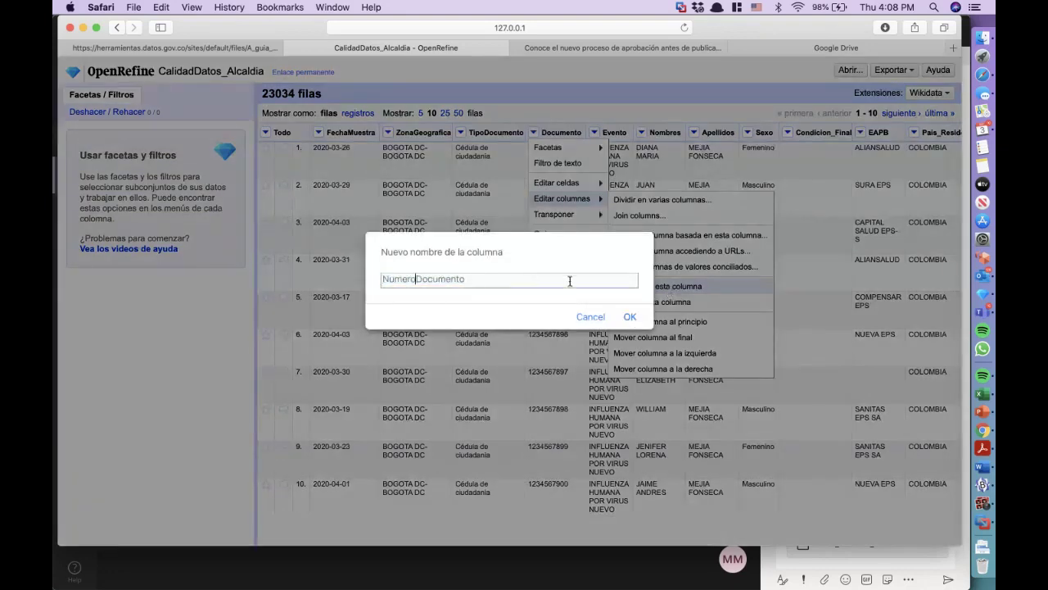
click(629, 318)
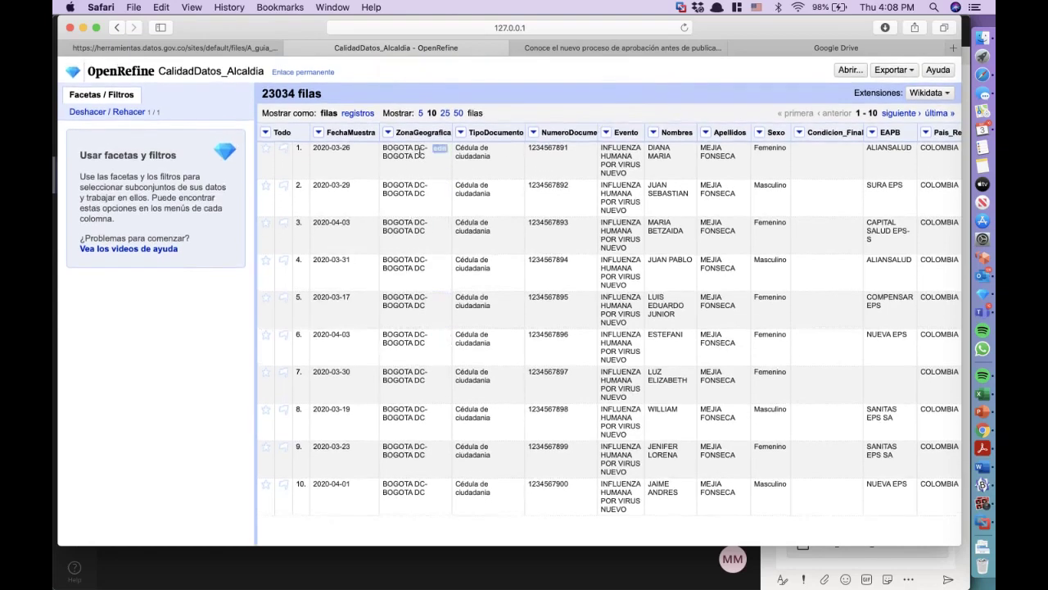
Show 50 rows per page and examine the values in the ZonaGeografica column
drag(427, 148, 381, 157)
click(457, 115)
scroll(516, 352, down, 15)
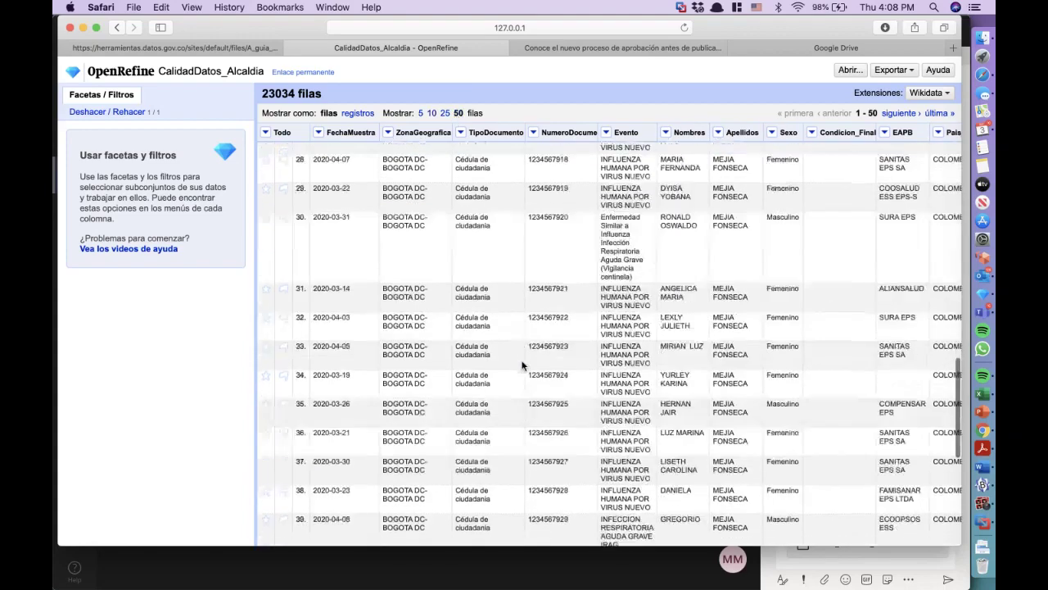
scroll(524, 363, up, 15)
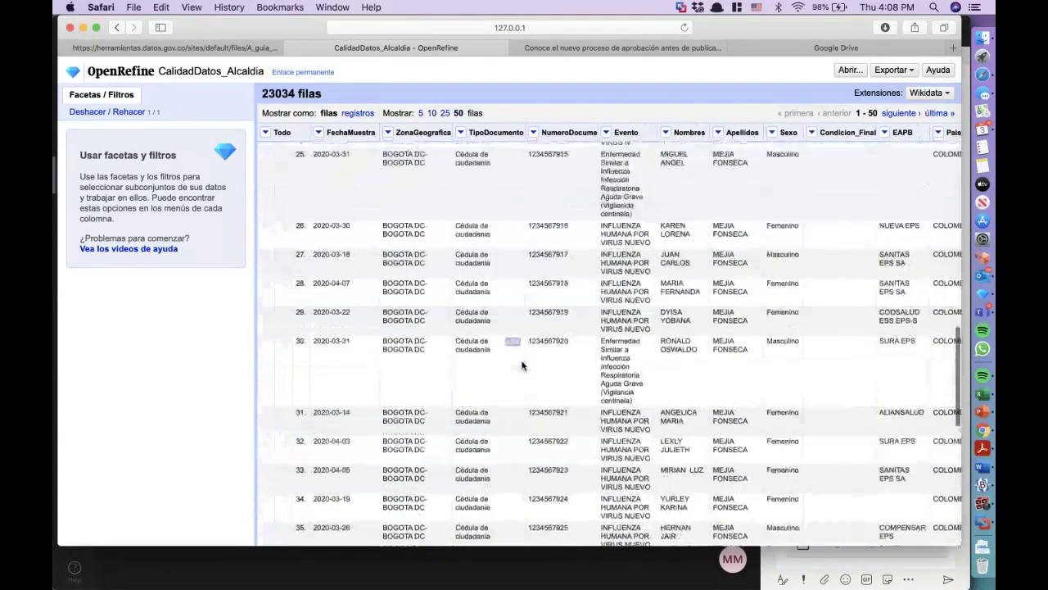
Split the multi-valued cells of the ZonaGeografica column using a hyphen as the separator
click(387, 133)
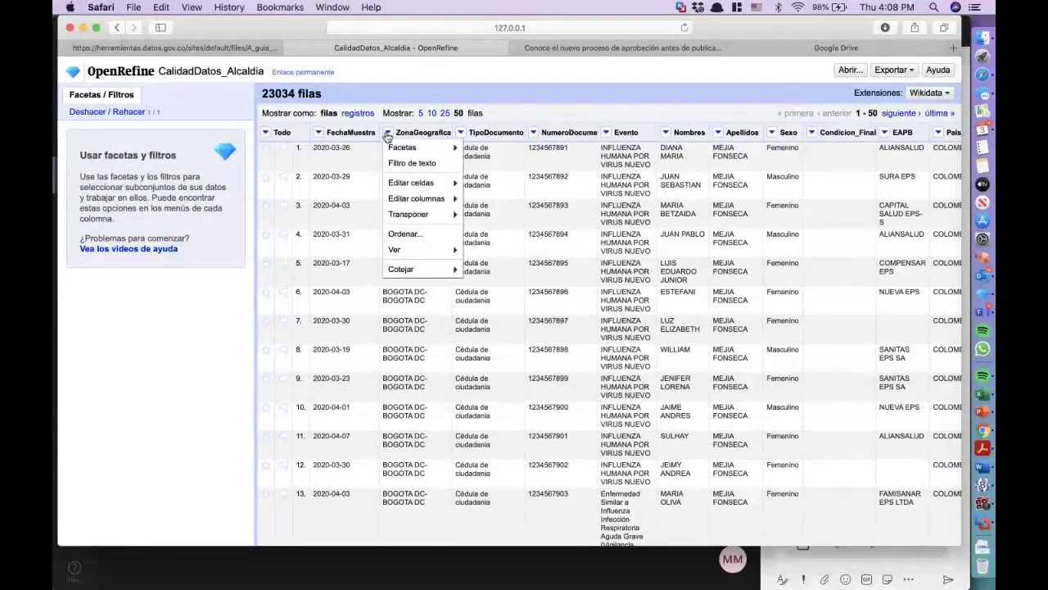
mouse_move(405, 152)
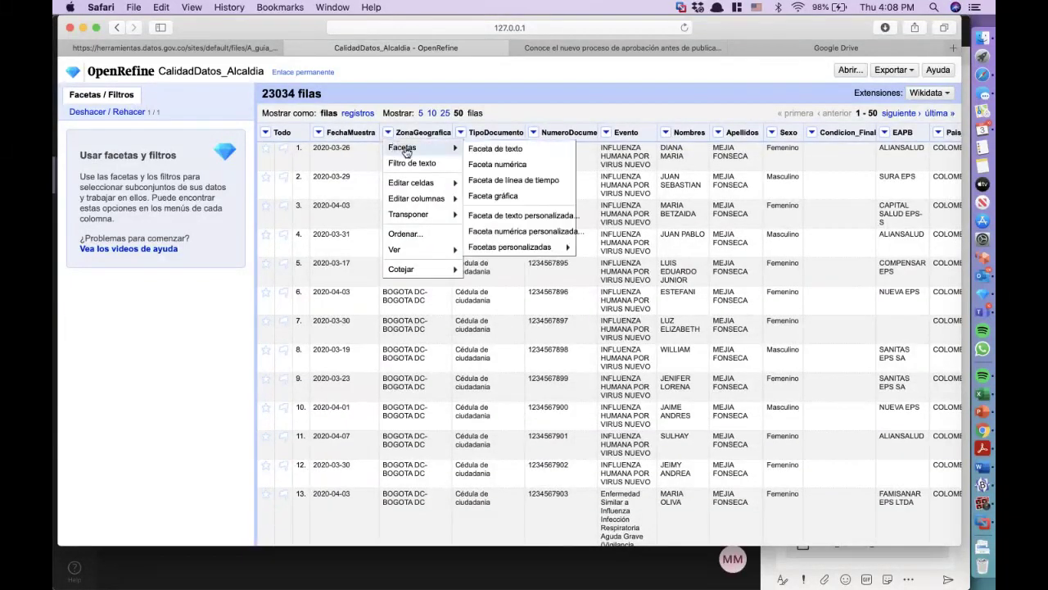
mouse_move(450, 181)
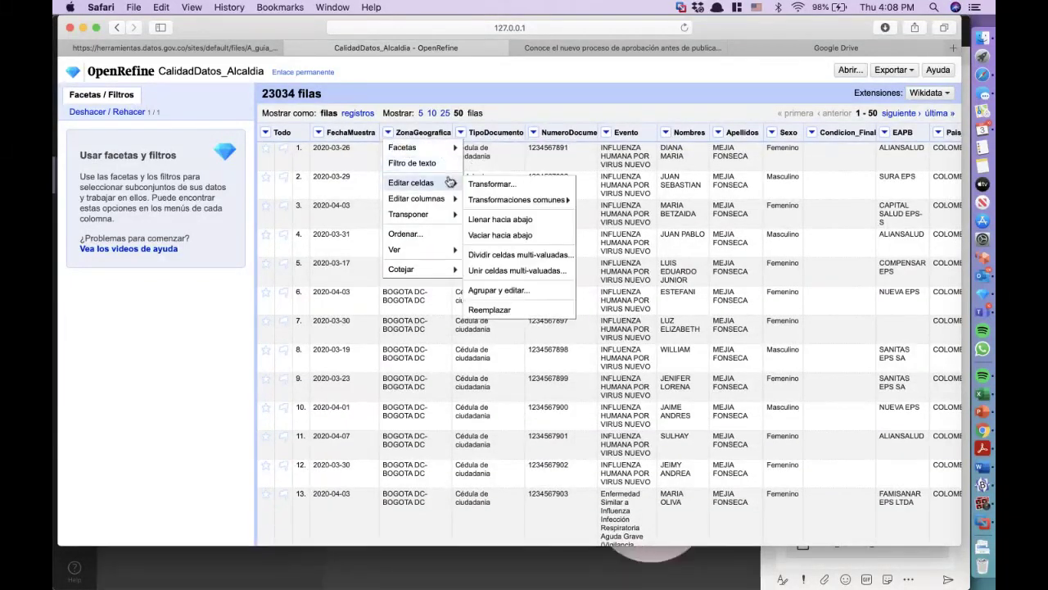
click(507, 256)
click(427, 154)
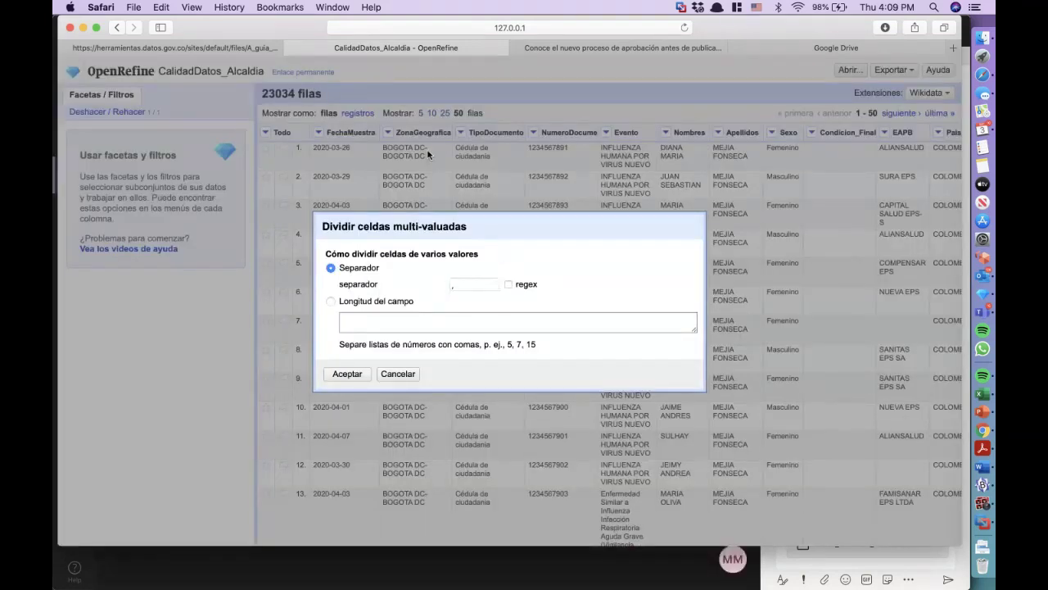
click(467, 284)
click(349, 373)
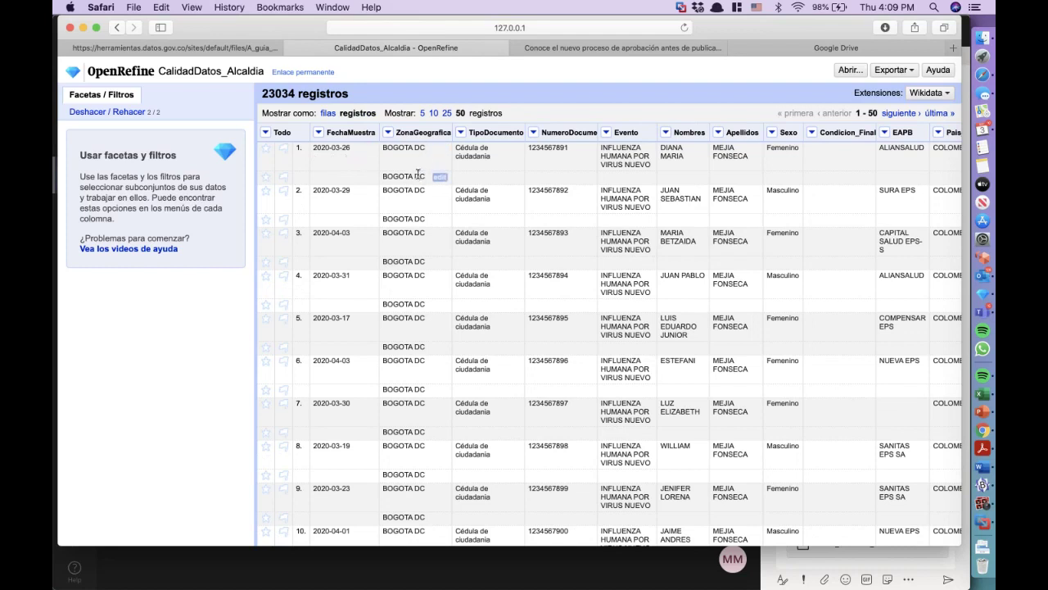
Split the ZonaGeografica column into at most 2 columns with "-" as the separator, removing the original column
click(388, 133)
mouse_move(438, 186)
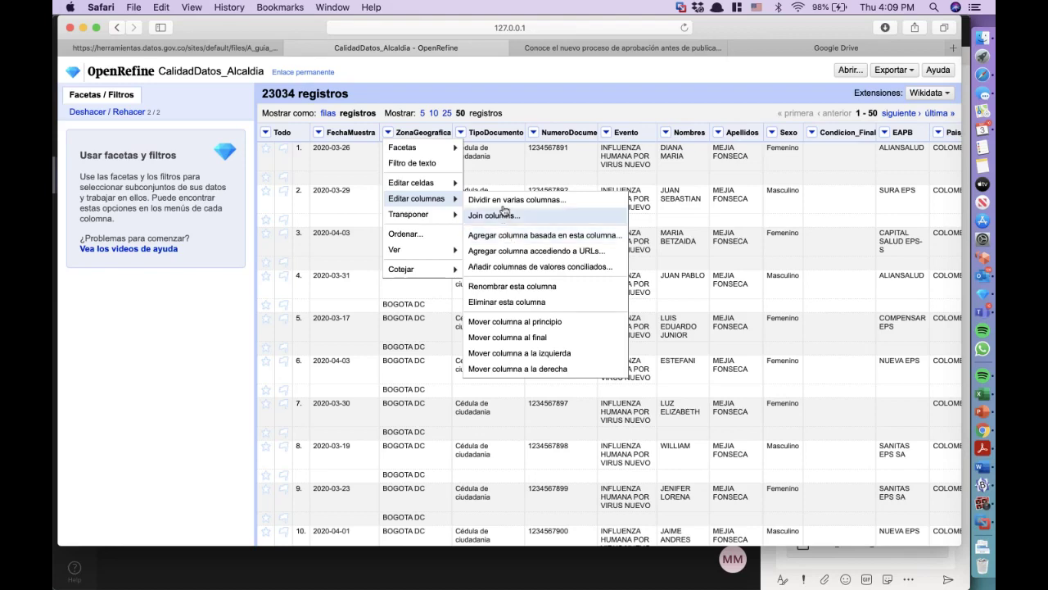
click(504, 201)
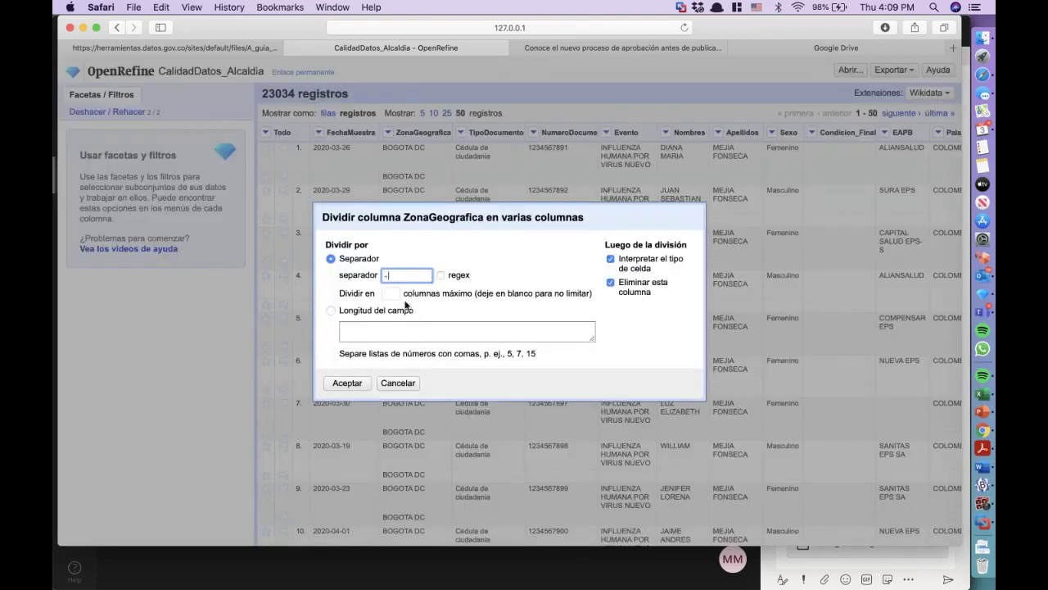
click(390, 295)
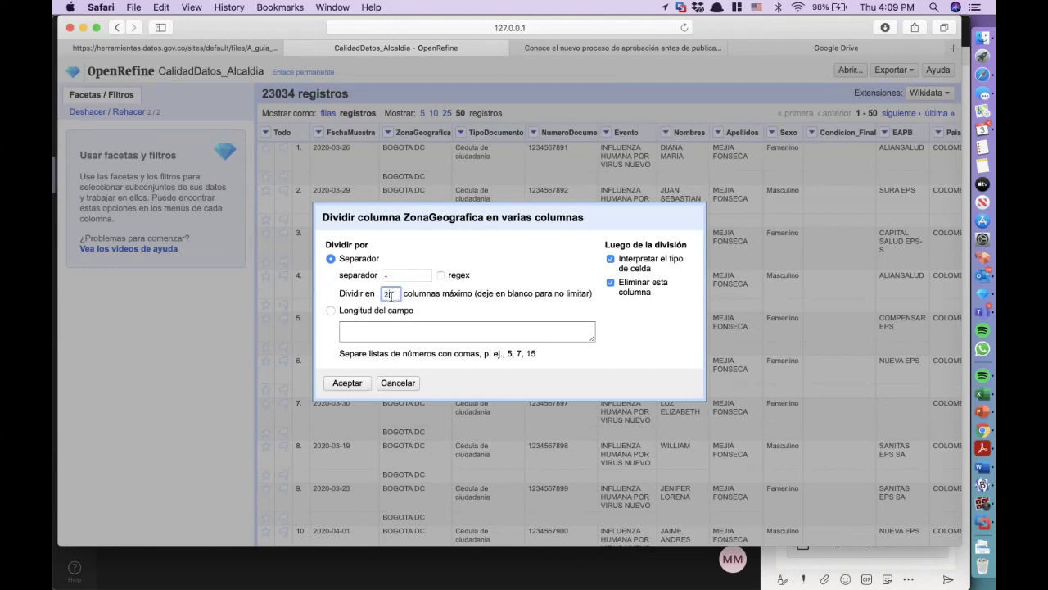
click(363, 385)
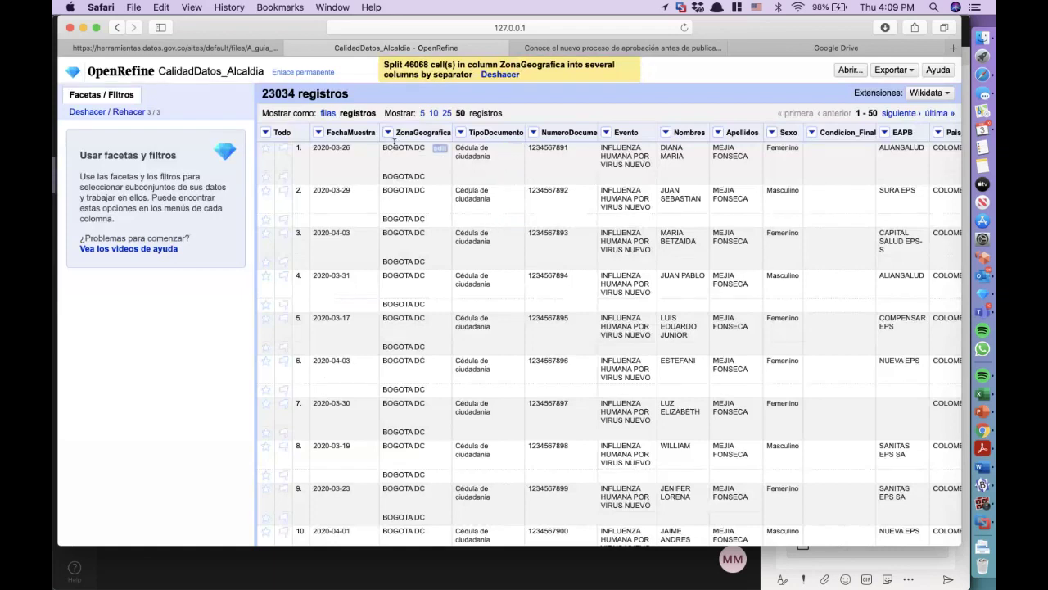
click(389, 133)
mouse_move(401, 154)
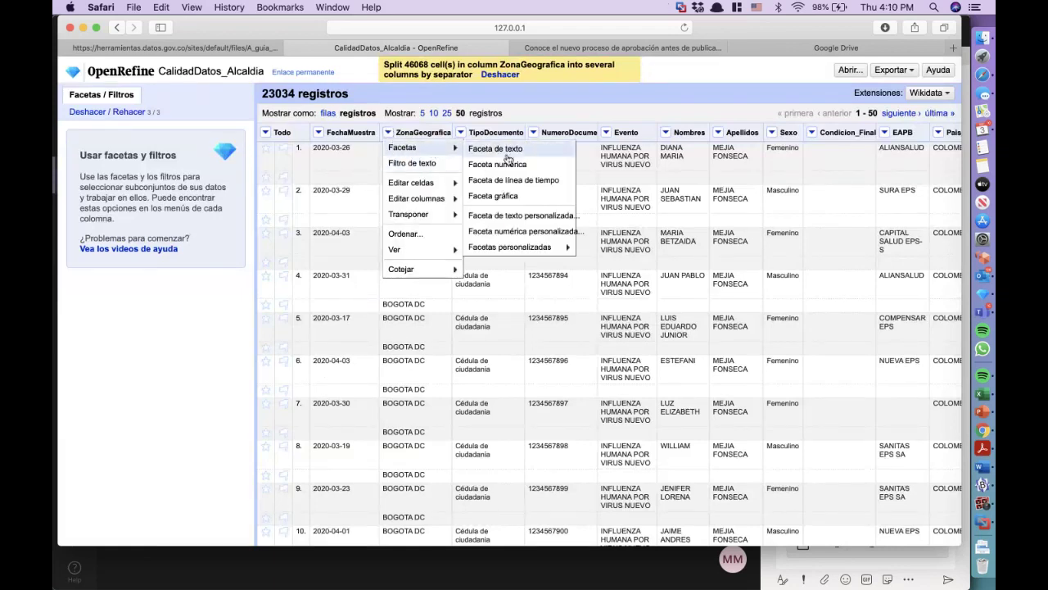
click(650, 245)
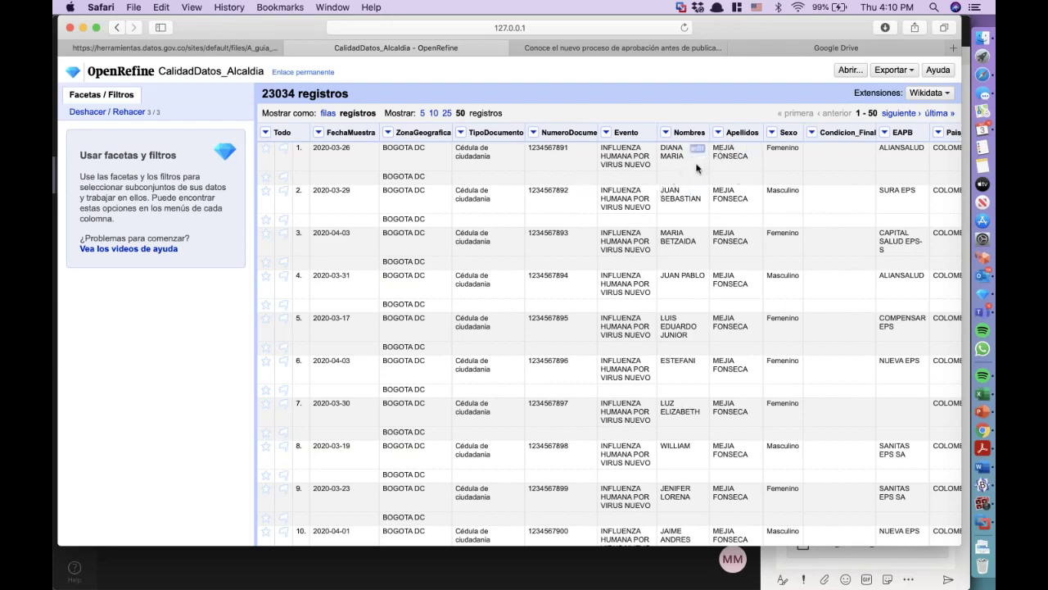
Create a new project from info_Calidad_V.csv on this computer, keeping the suggested project name and import options
click(852, 71)
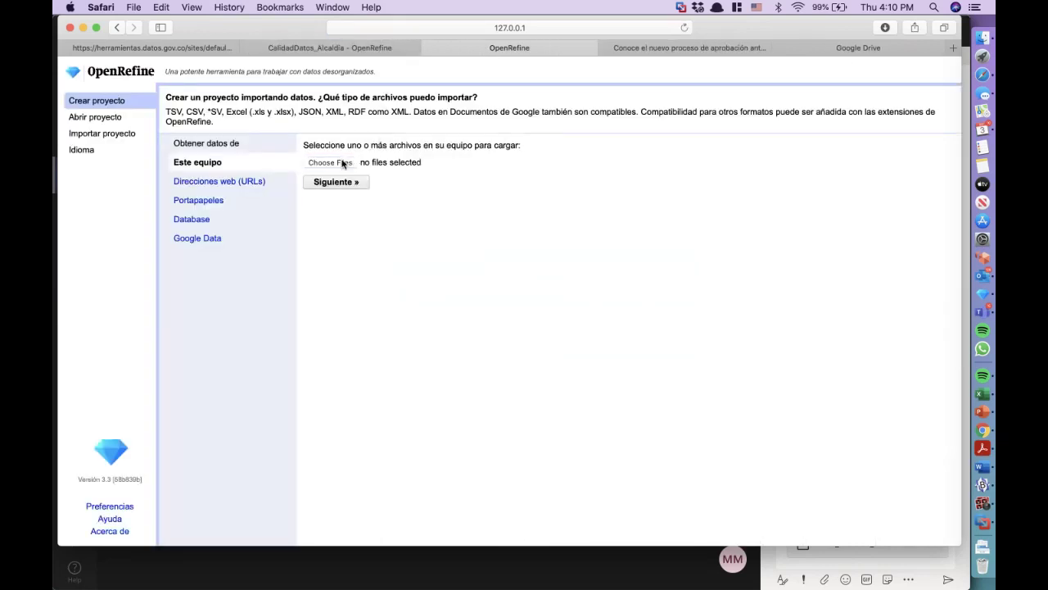
click(342, 163)
double_click(404, 110)
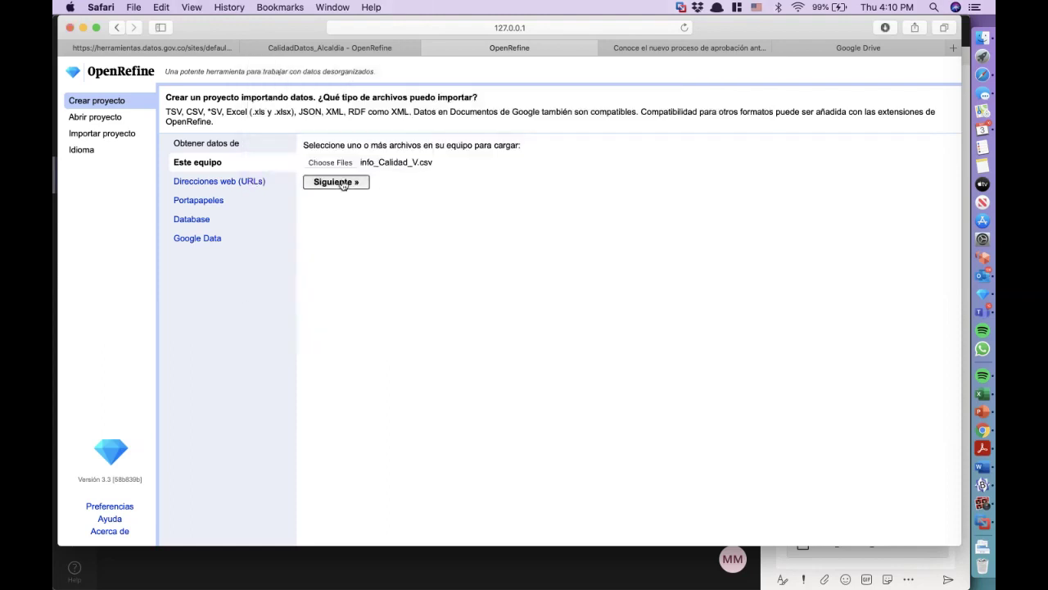
click(343, 183)
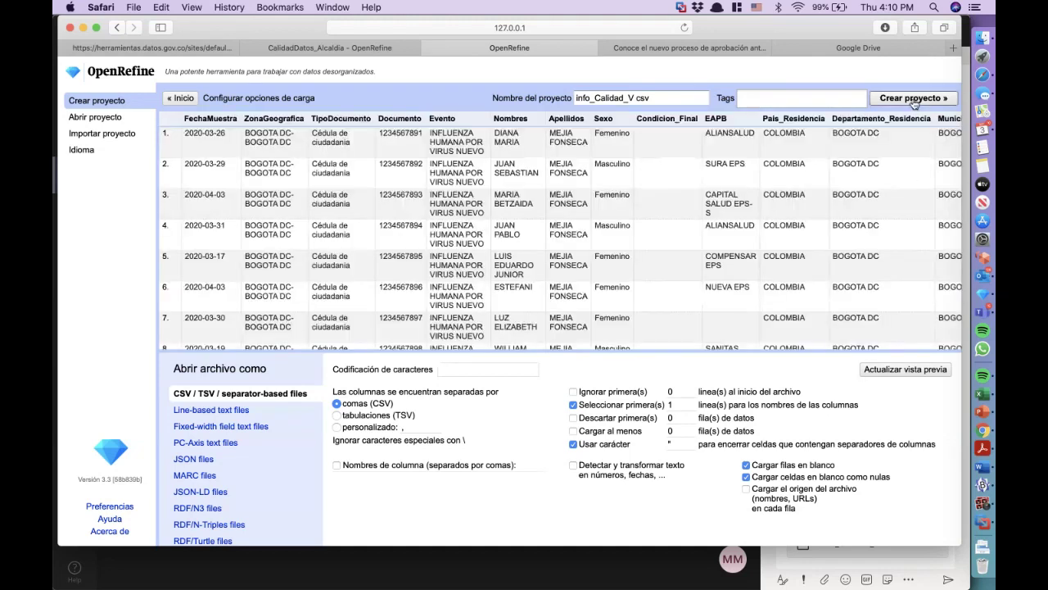
click(912, 99)
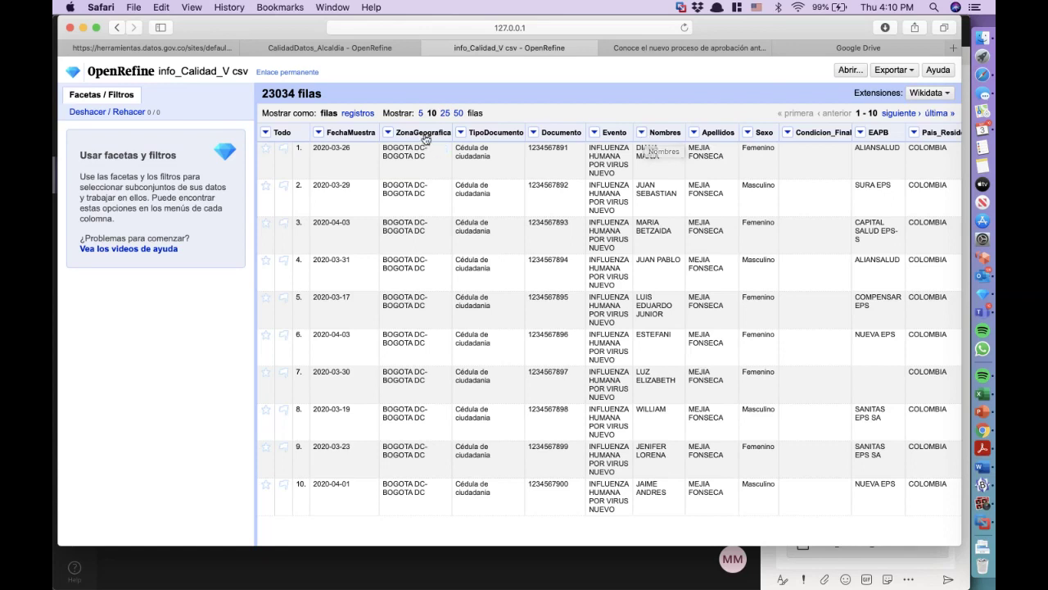
Split the Nombres column by a space into at most 2 columns, keeping the original column
click(644, 132)
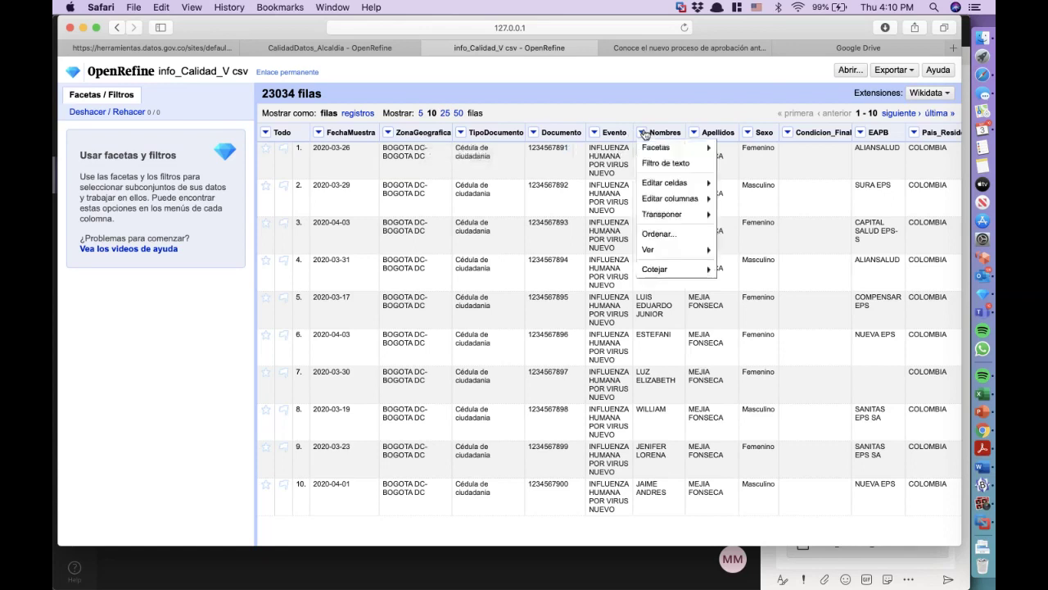
mouse_move(697, 153)
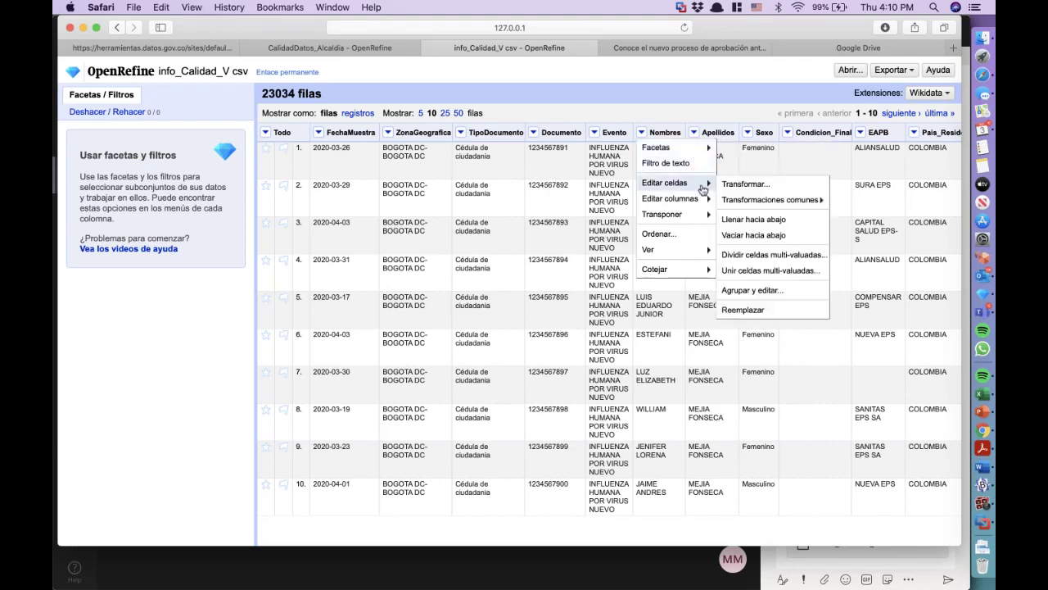
mouse_move(706, 204)
click(753, 200)
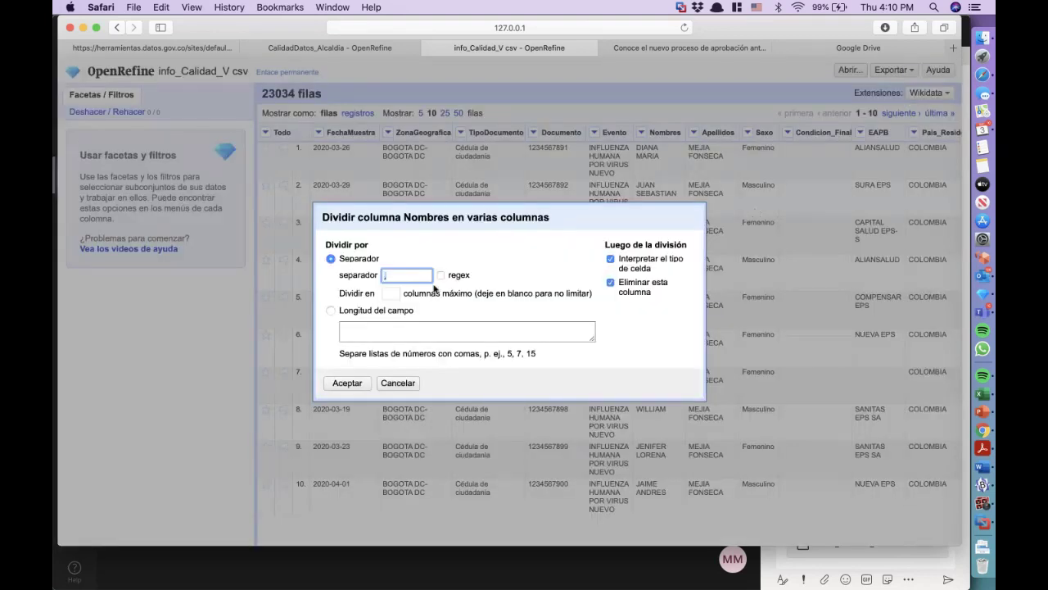
click(392, 294)
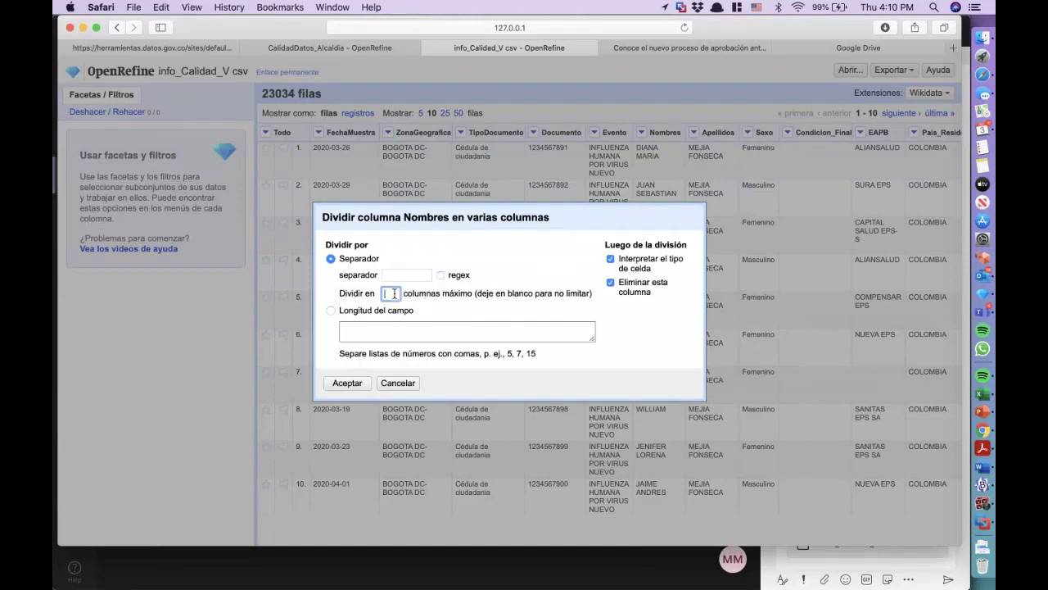
text(2)
click(611, 282)
click(360, 384)
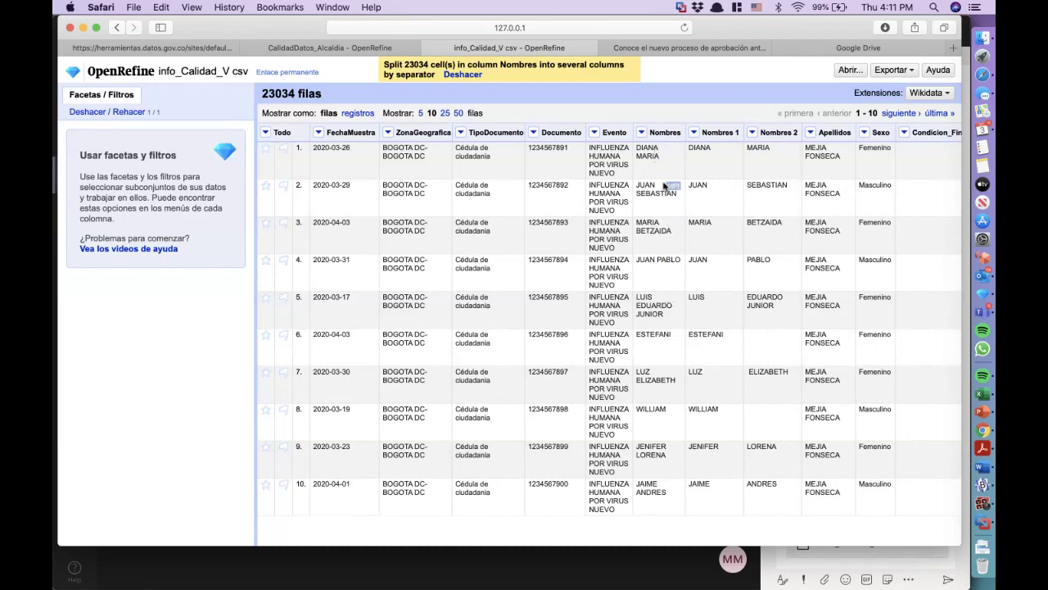
Rename the Nombres 1 column to PrimerNombre
click(694, 132)
mouse_move(719, 185)
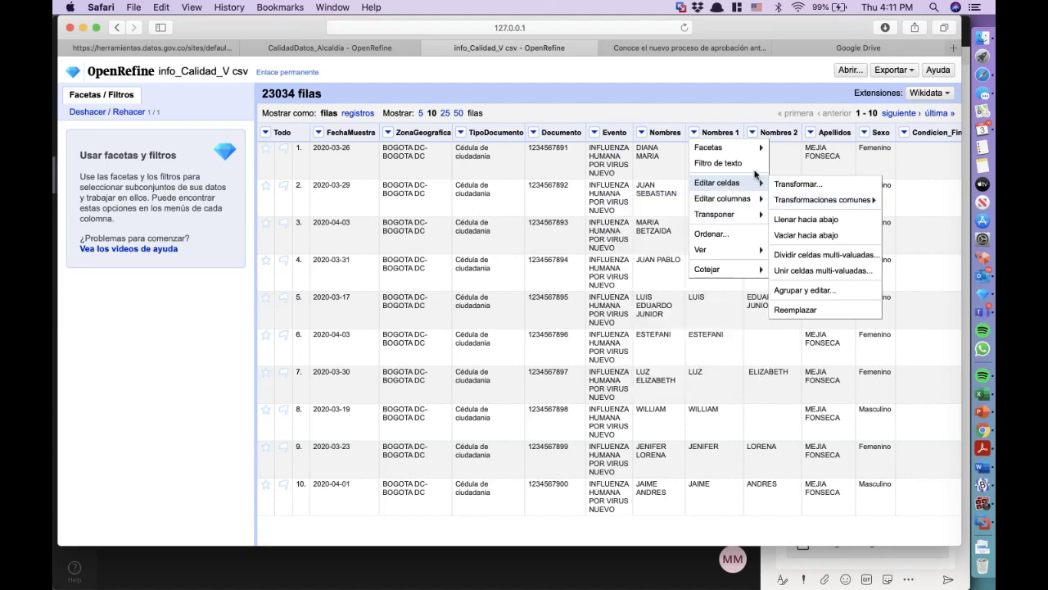
mouse_move(747, 151)
mouse_move(752, 199)
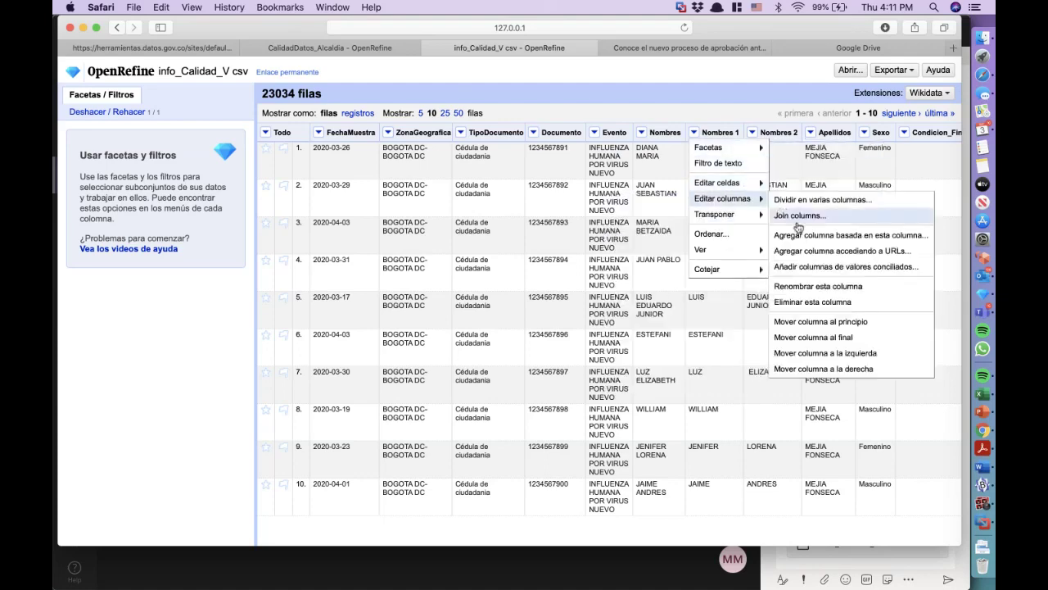
click(809, 287)
text(OP)
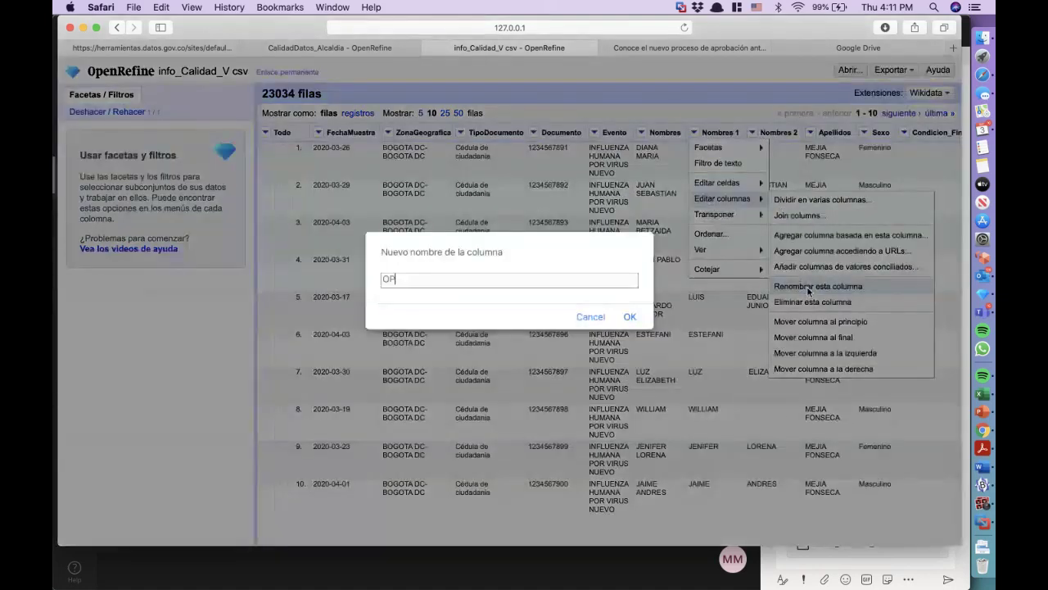
text(rimerNmbre)
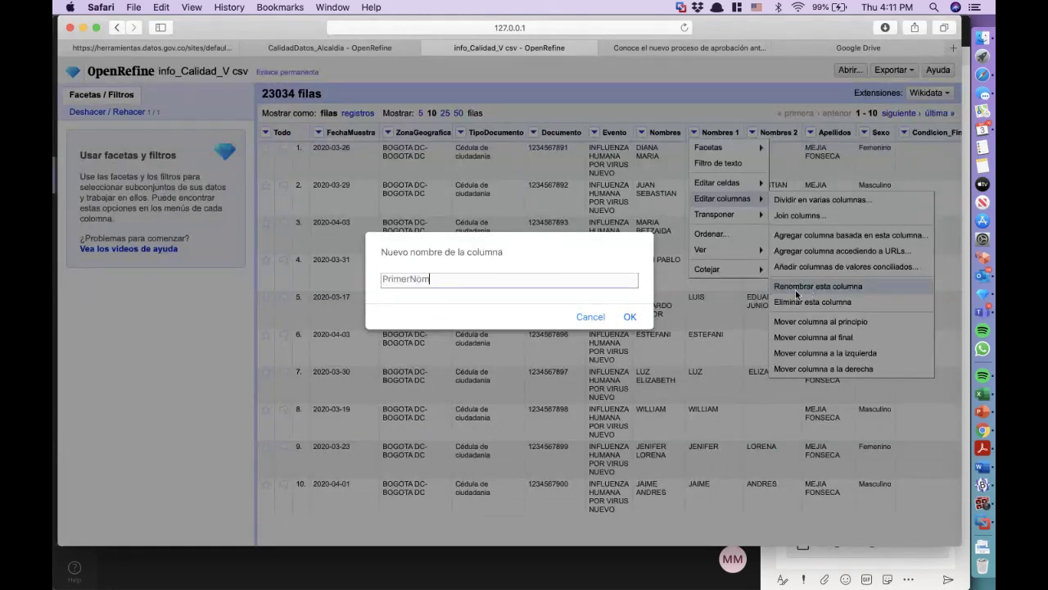
text(nre)
text(e)
click(629, 317)
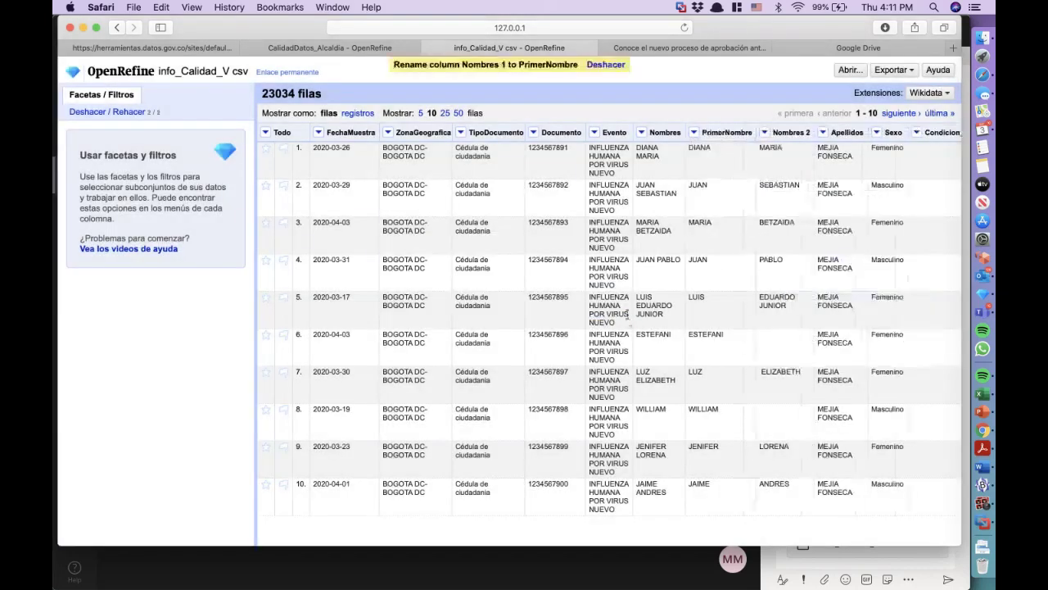
Rename the Nombres 2 column to SegundoNombre
click(765, 132)
mouse_move(800, 149)
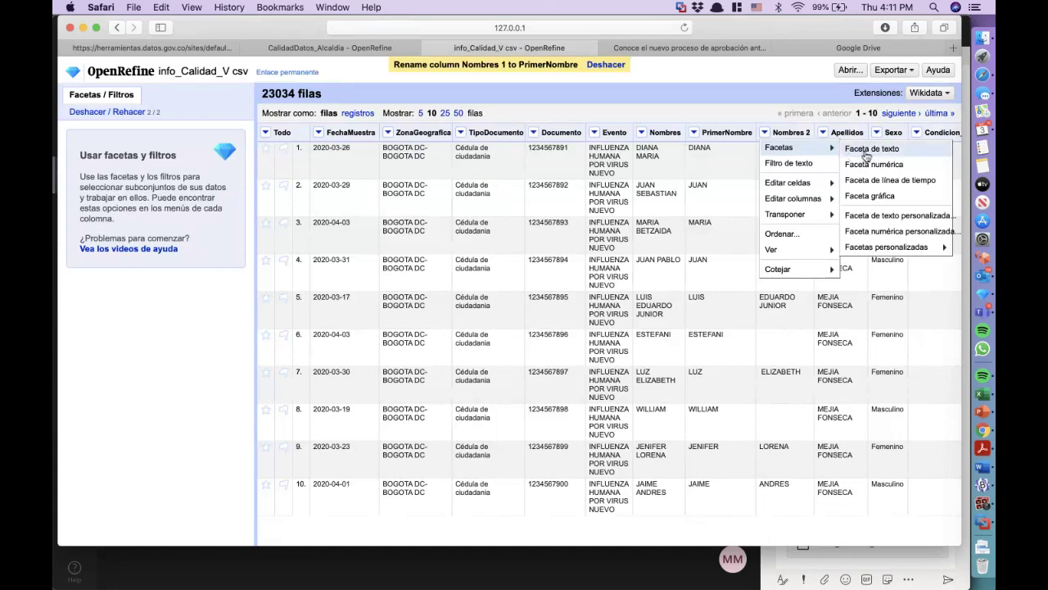
mouse_move(819, 199)
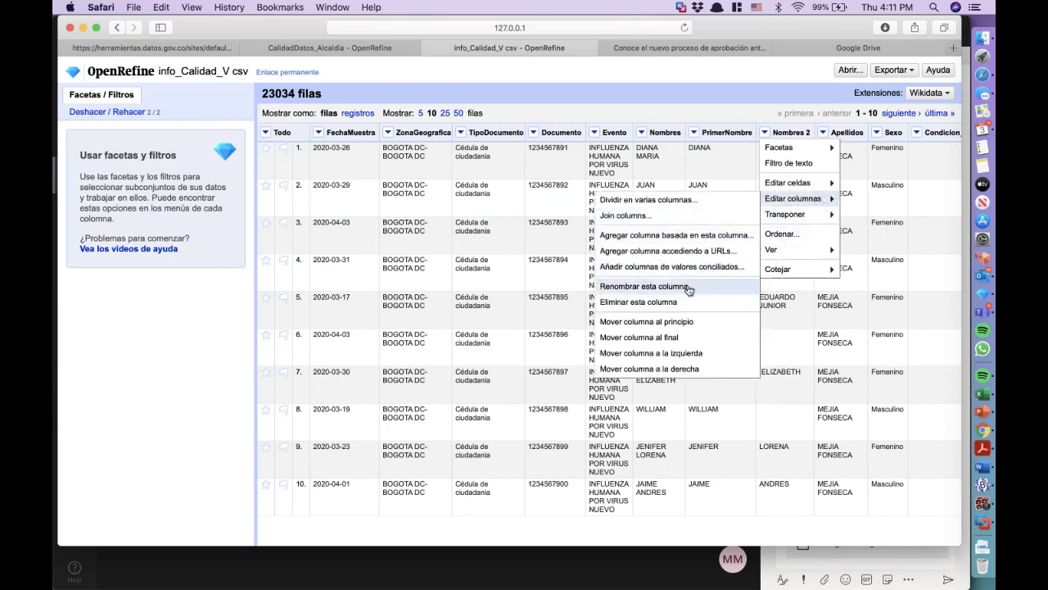
click(688, 286)
text(Primer)
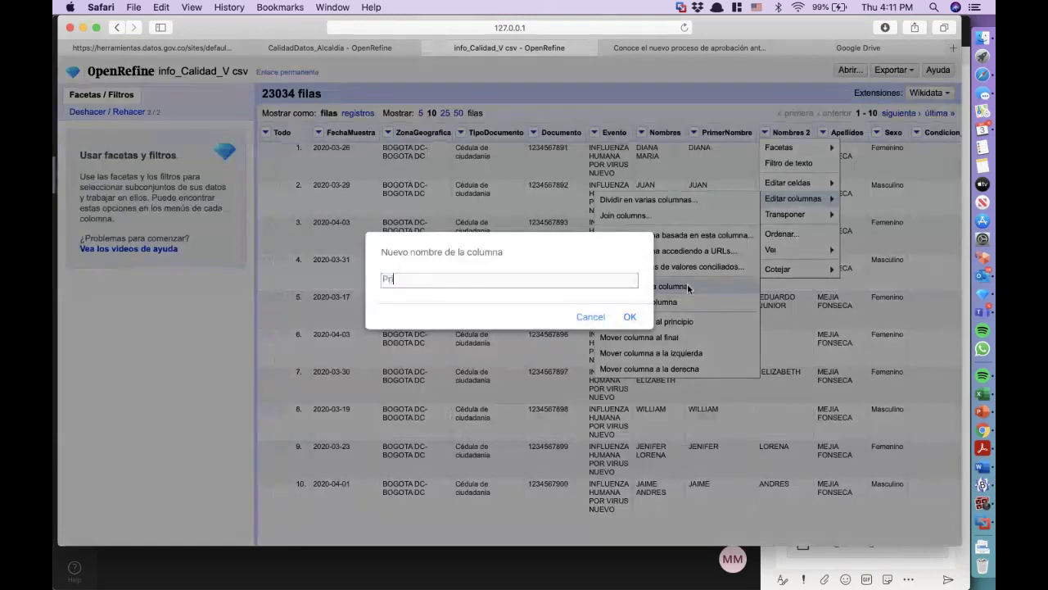
key(BackSpace)
key(BackSpace)
key(BackSpace)
text(Segundo)
key(BackSpace)
key(BackSpace)
key(BackSpace)
key(BackSpace)
key(BackSpace)
key(BackSpace)
text(egundoNonb)
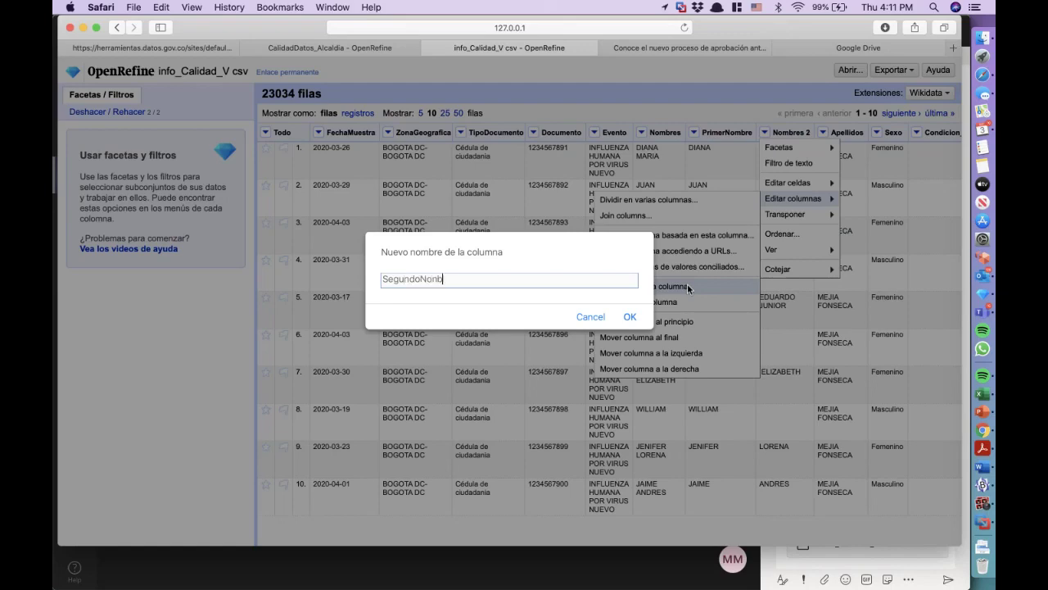
key(BackSpace)
key(BackSpace)
text(mbre)
click(629, 317)
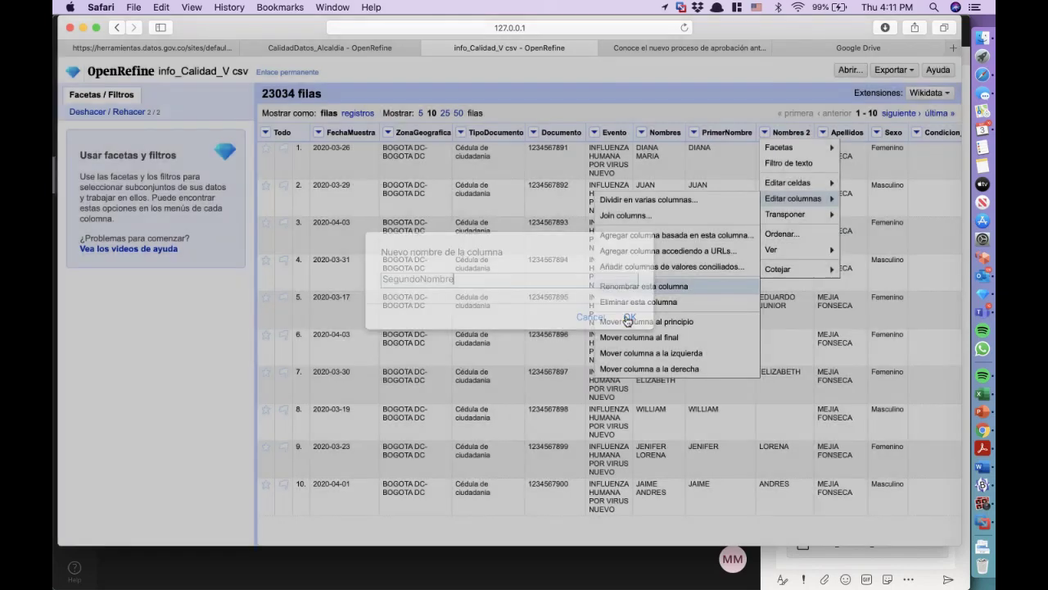
Create a text facet on the Sexo column
scroll(677, 381, right, 15)
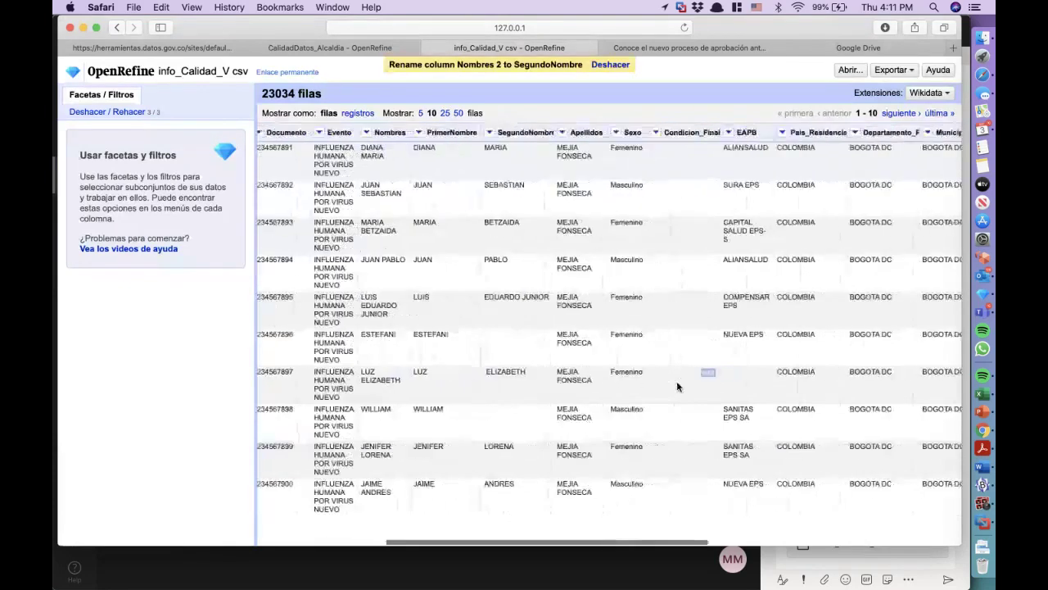
scroll(677, 381, left, 5)
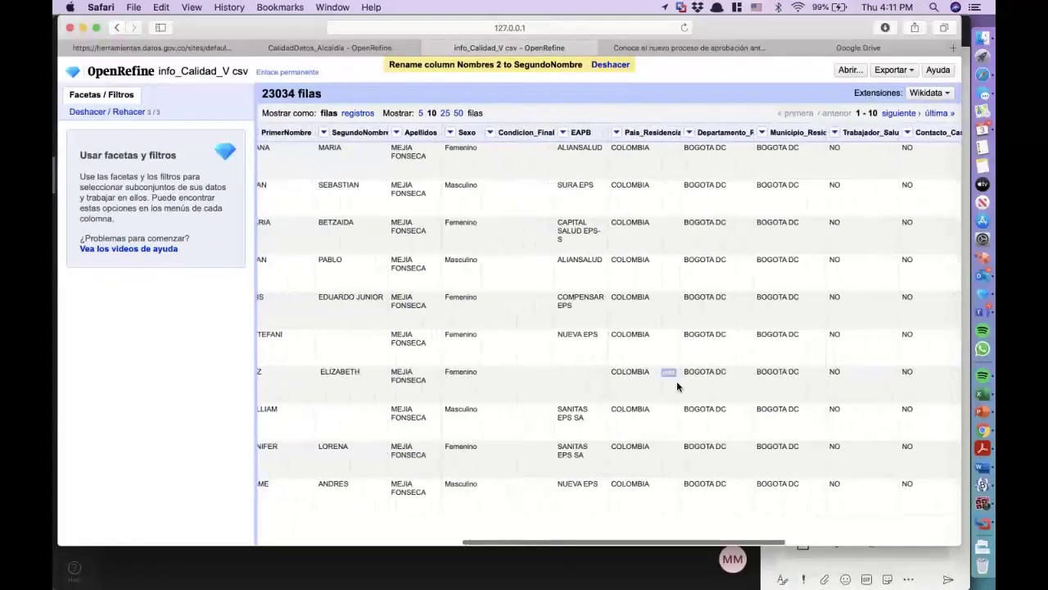
scroll(677, 380, right, 8)
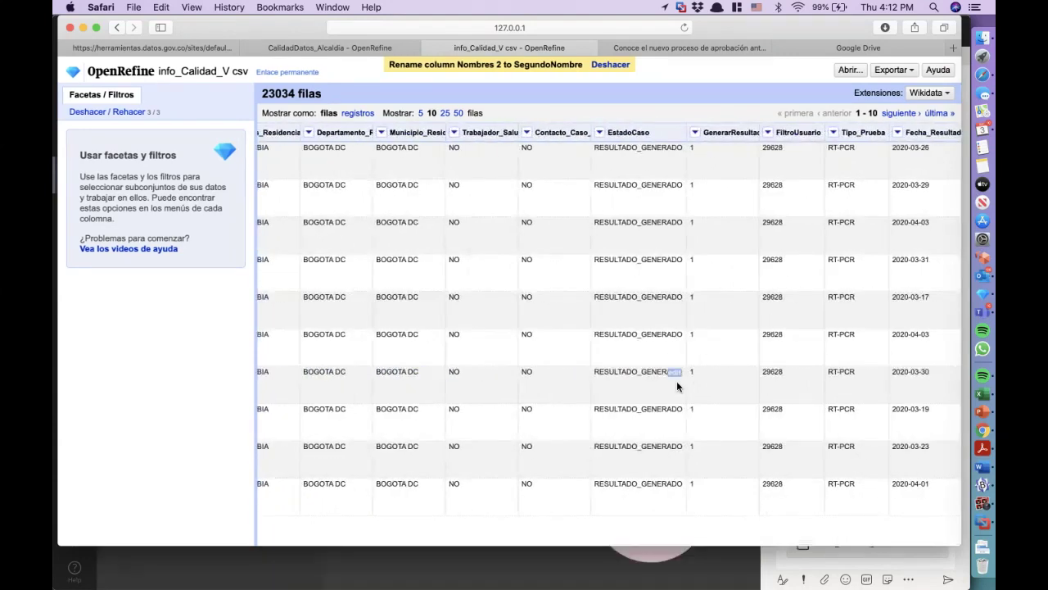
scroll(676, 381, left, 9)
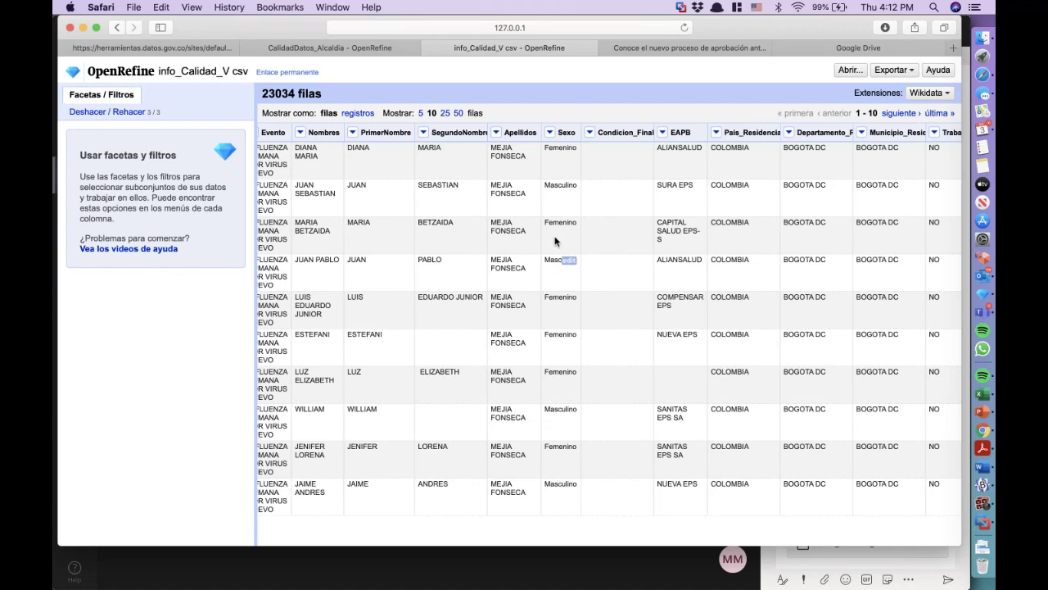
click(551, 133)
mouse_move(563, 148)
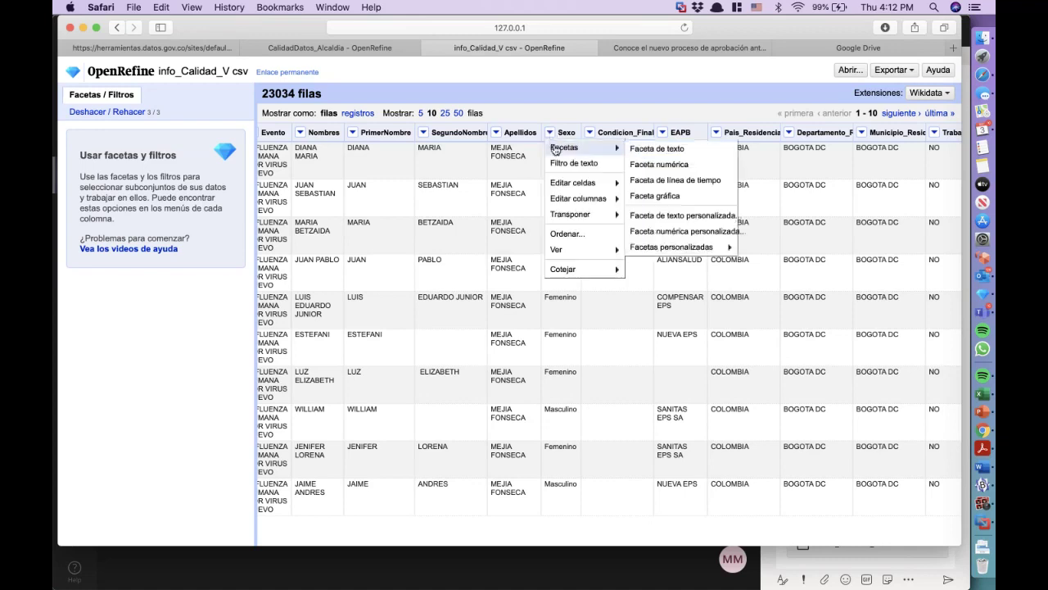
click(662, 151)
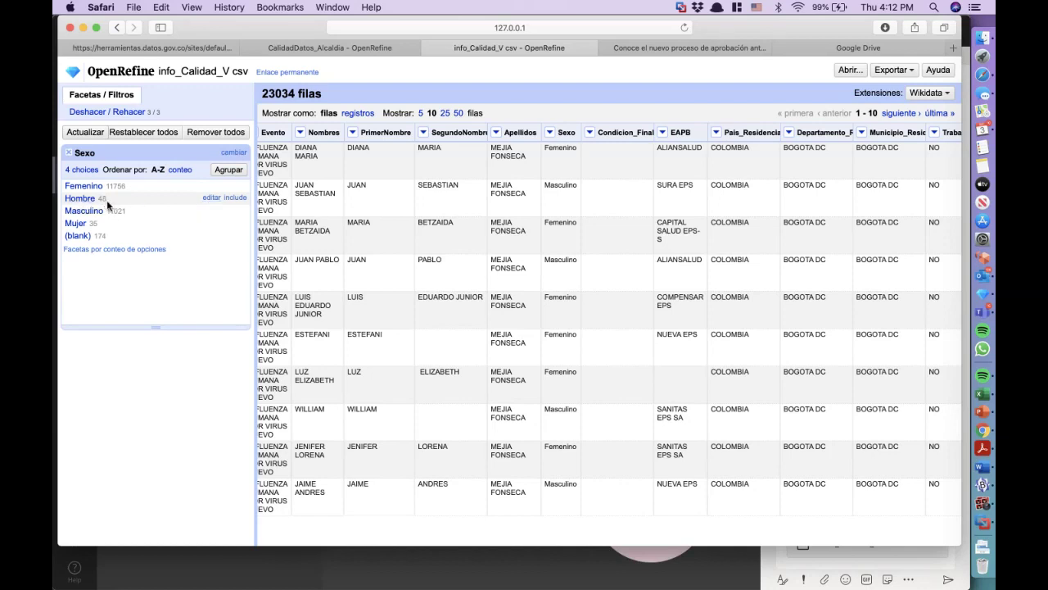
Replace the value Hombre with Masculino throughout the Sexo column using its facet
click(214, 199)
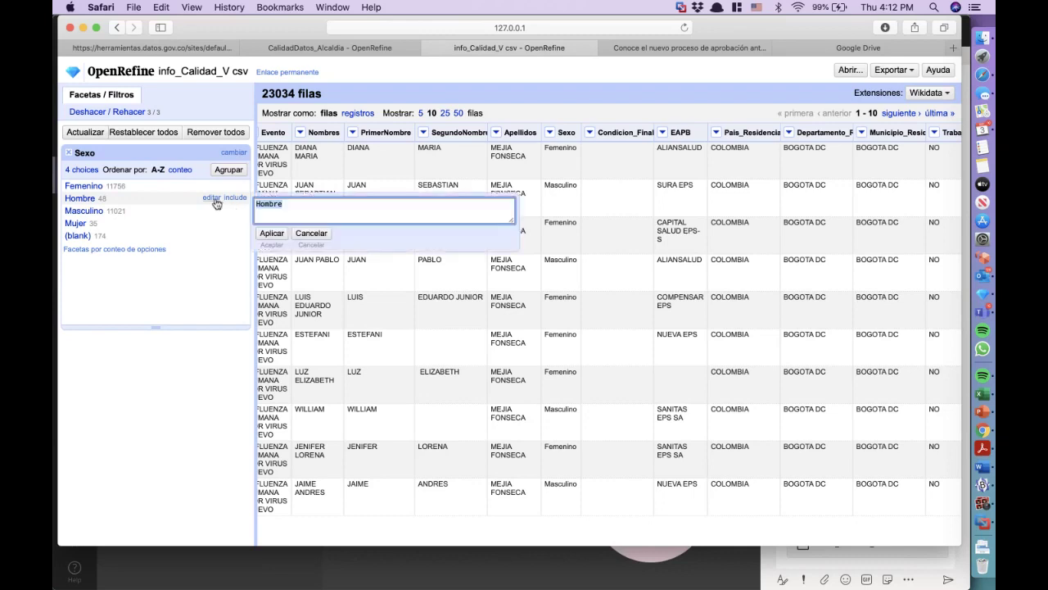
text(Masculino)
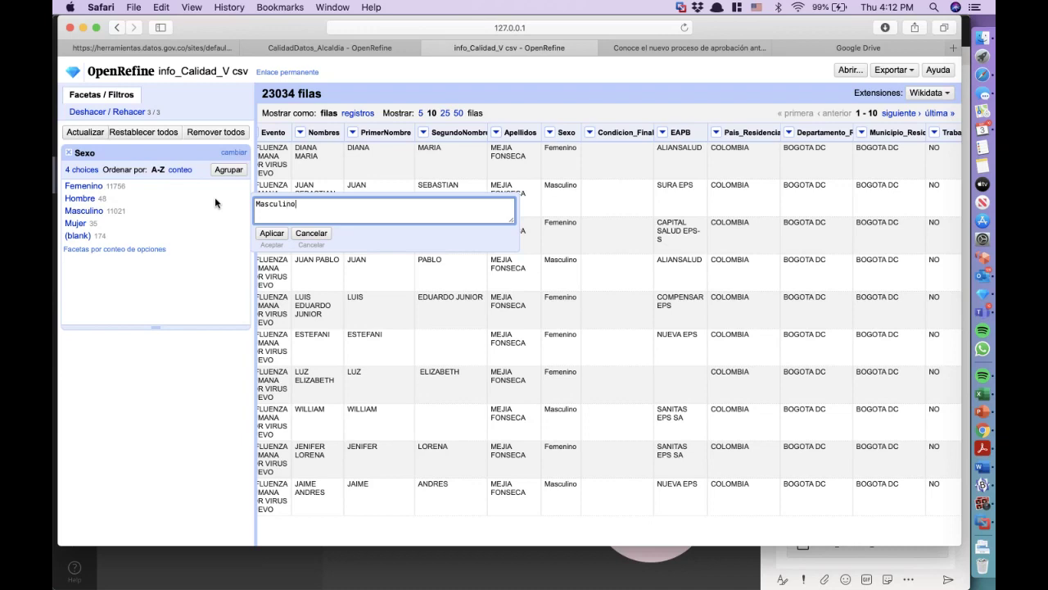
click(271, 233)
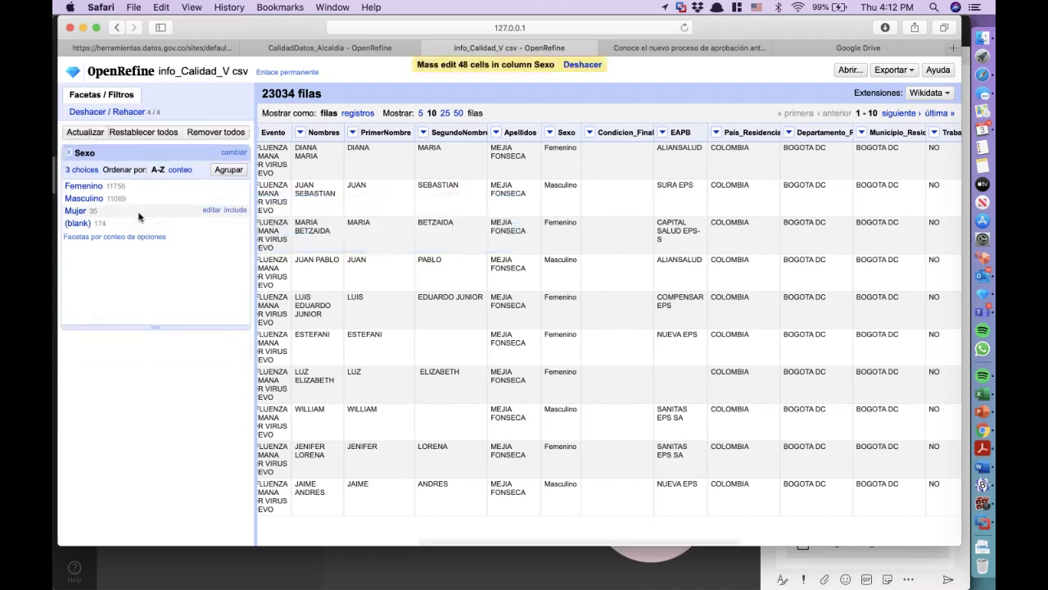
Replace the value Mujer with Femenino throughout the Sexo column using its facet
click(212, 210)
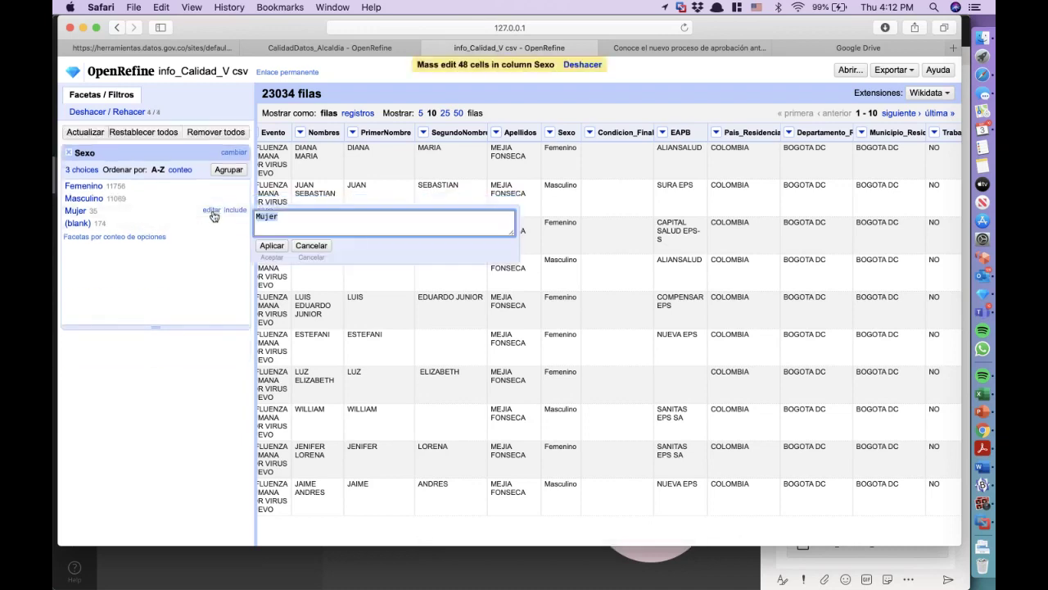
text(F)
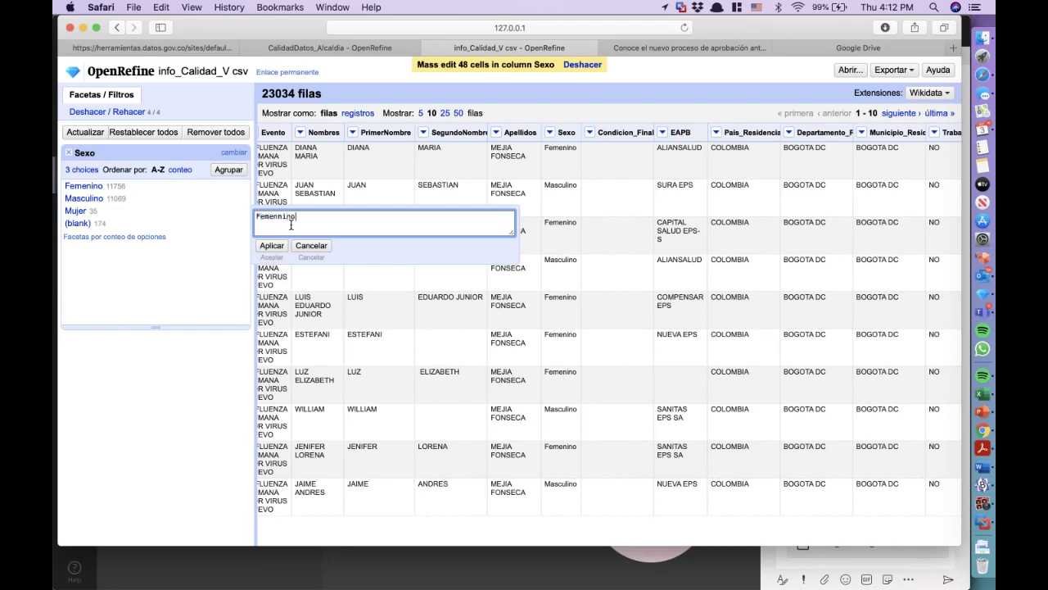
text(emennino)
key(BackSpace)
text(no)
click(271, 245)
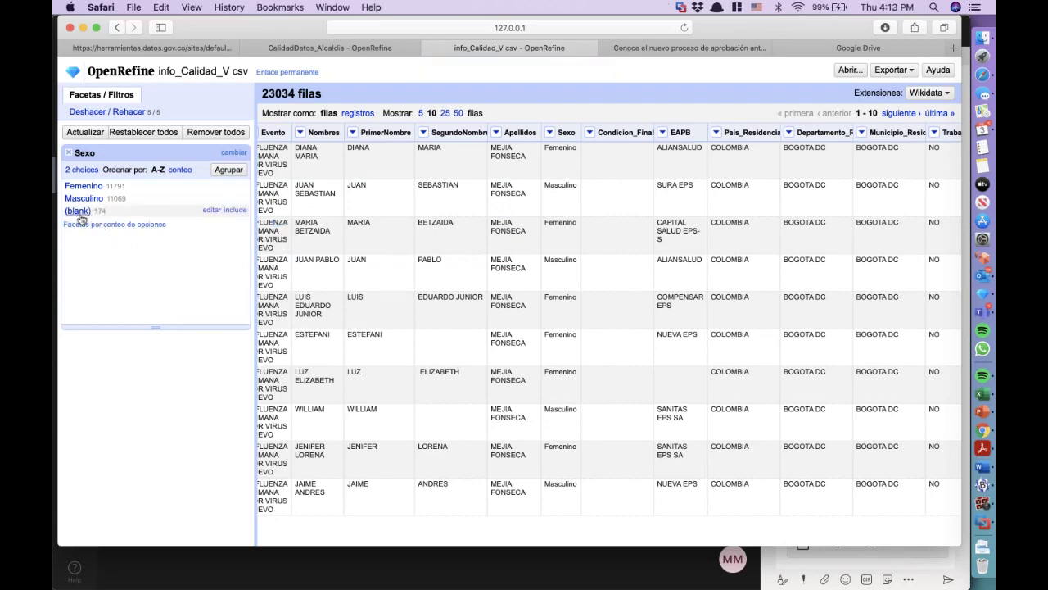
Fill the blank cells of the Sexo column with "sin Información" using its facet
click(213, 210)
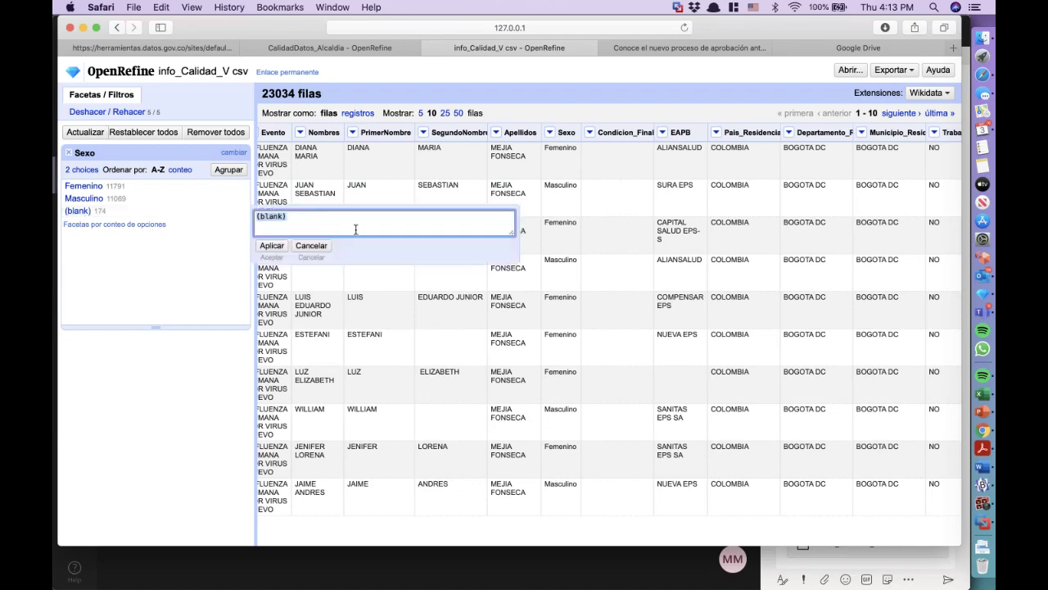
key(BackSpace)
text(sin Información)
click(271, 245)
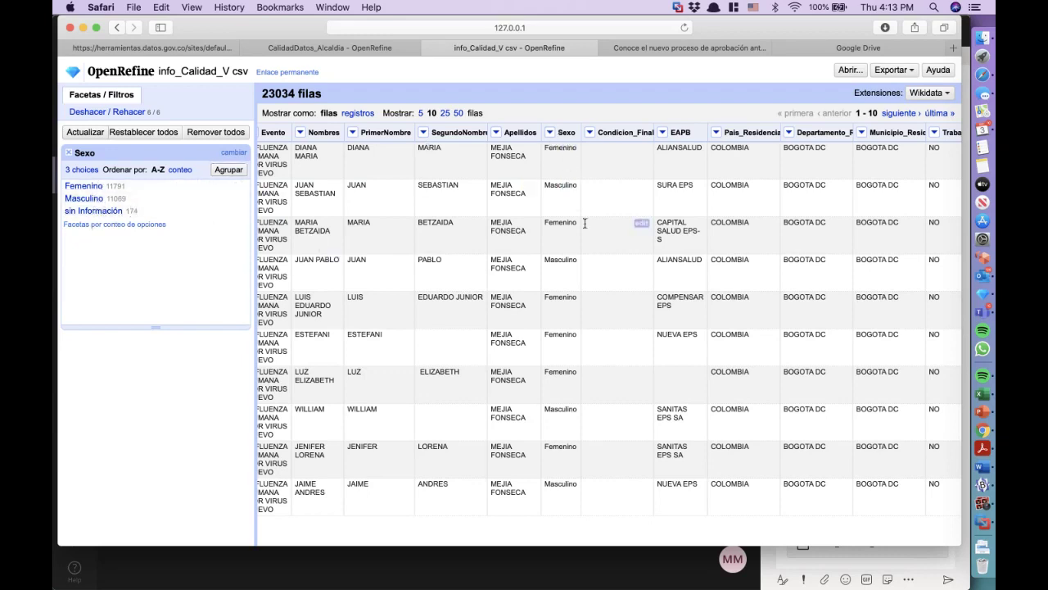
scroll(568, 300, left, 5)
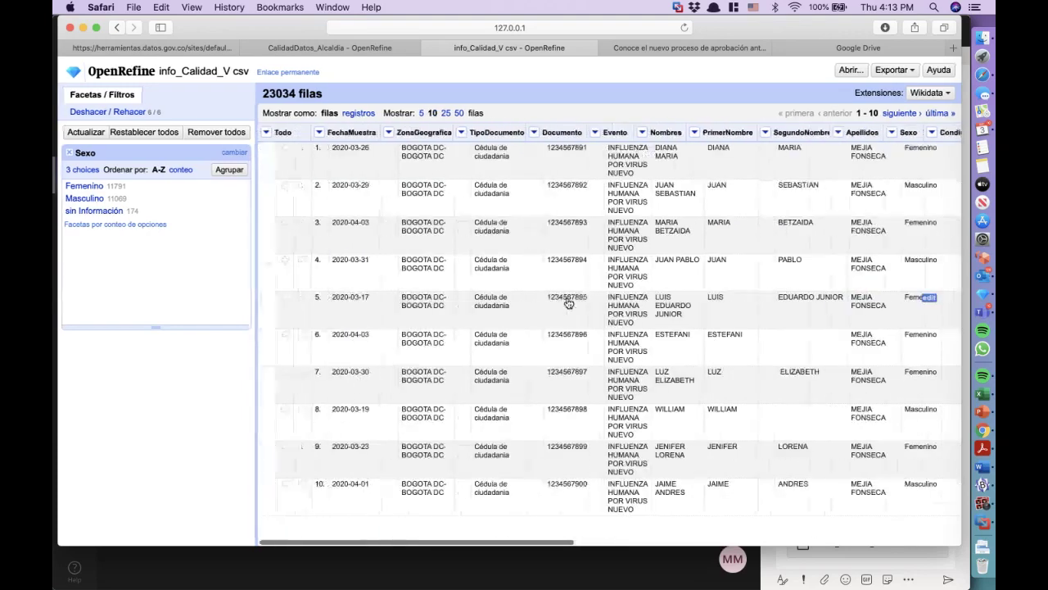
scroll(568, 299, right, 6)
scroll(568, 300, right, 5)
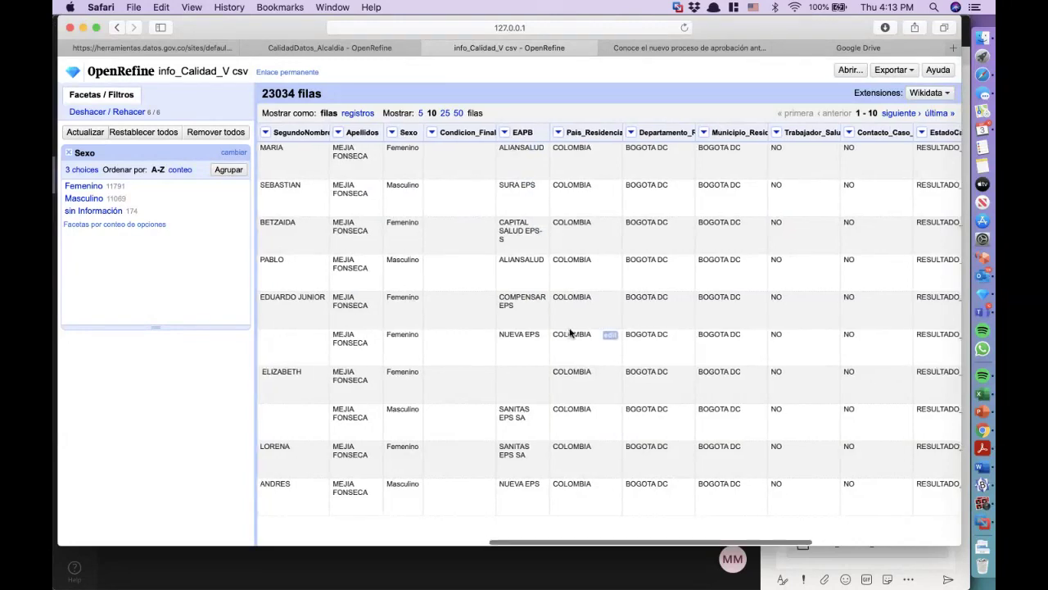
scroll(570, 333, right, 5)
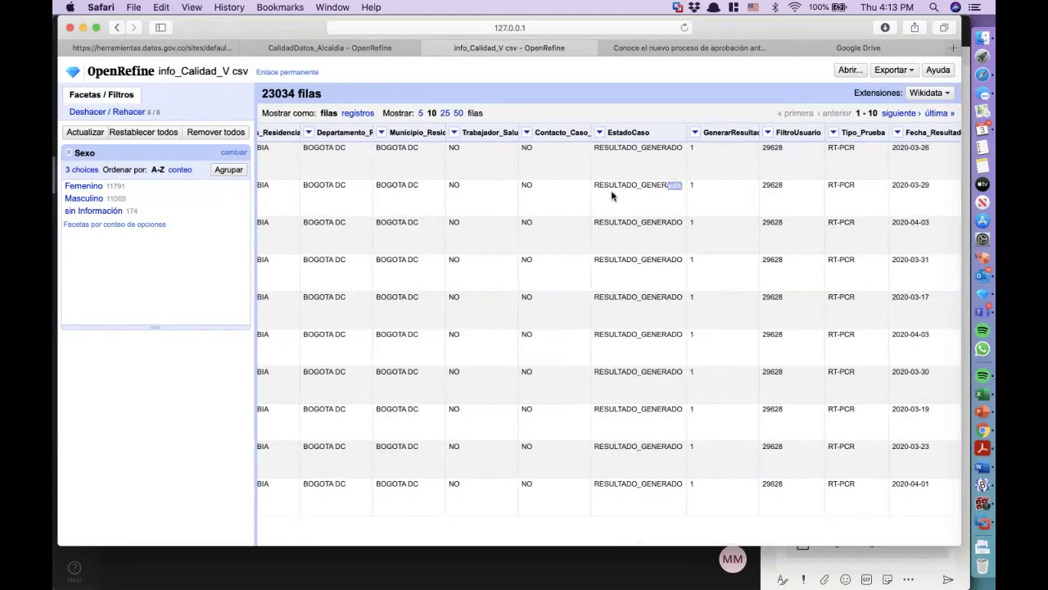
click(602, 134)
mouse_move(617, 153)
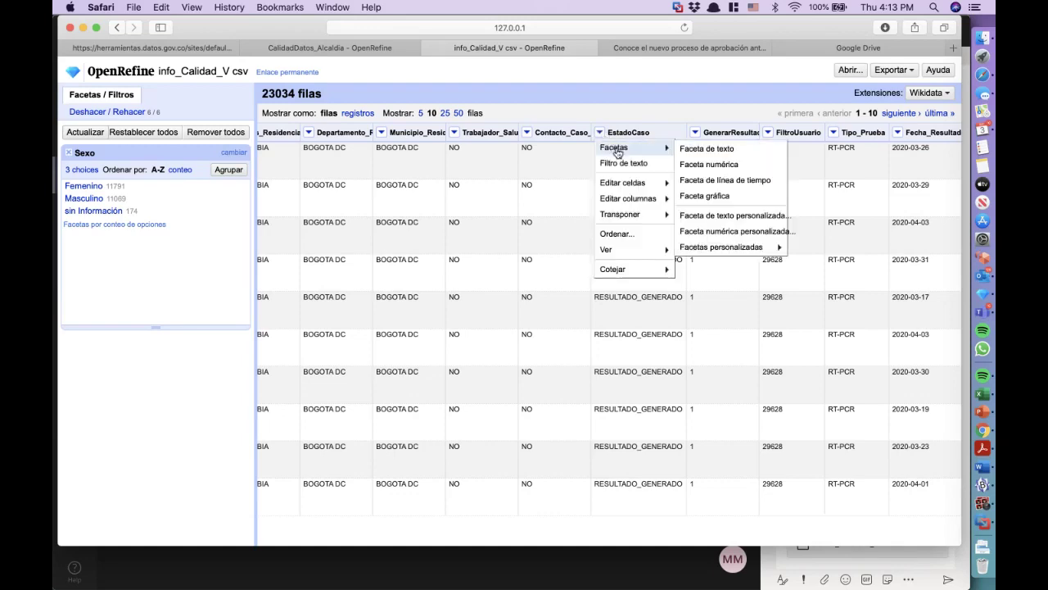
click(566, 382)
Cluster the values of the EAPB column using the key collision method with the metaphone3 function
scroll(565, 382, left, 10)
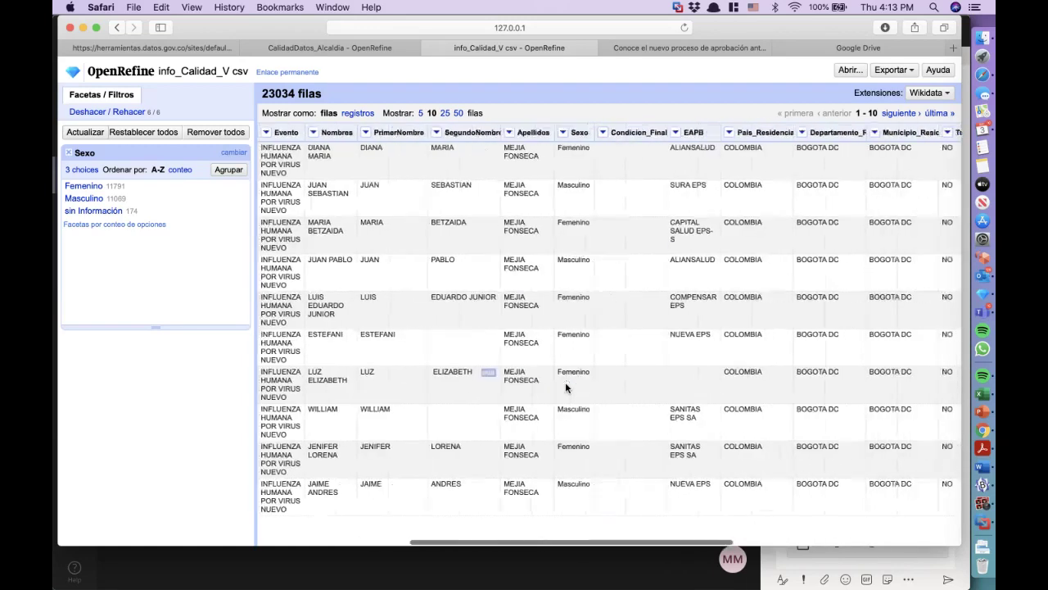
scroll(566, 381, right, 3)
click(612, 133)
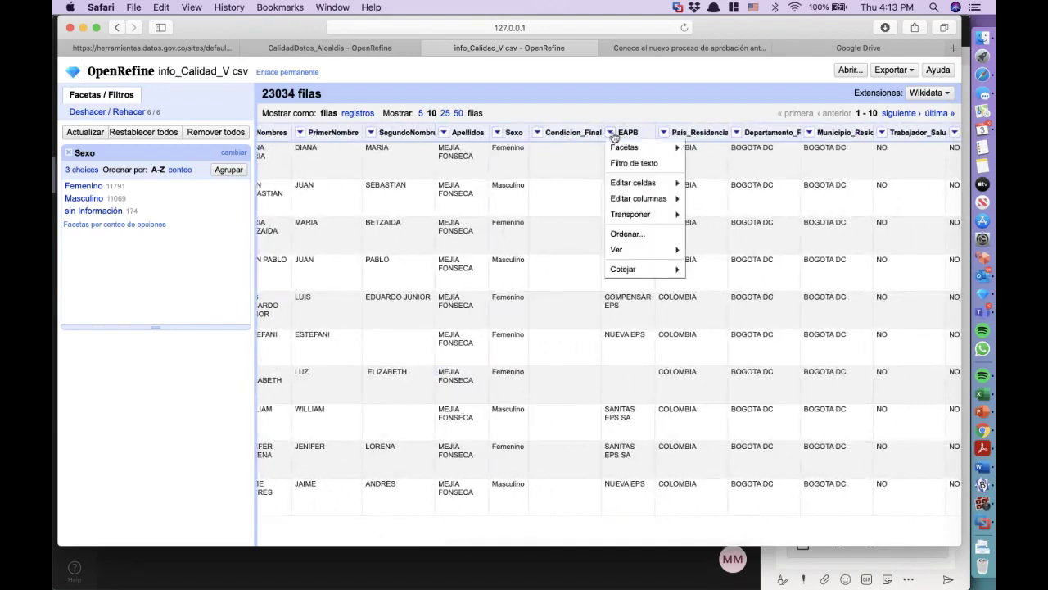
mouse_move(649, 216)
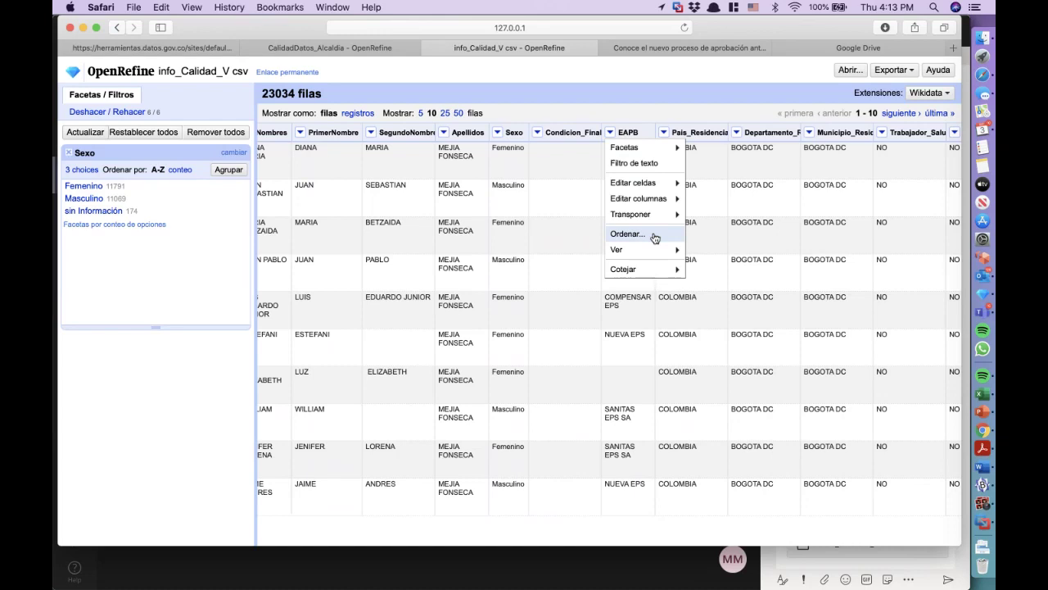
mouse_move(672, 154)
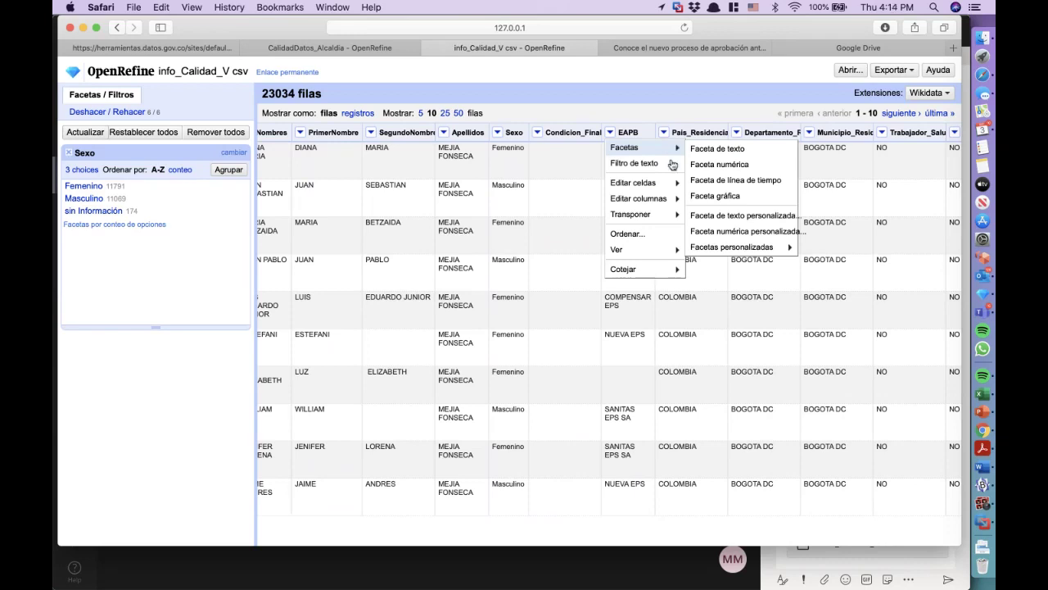
mouse_move(672, 185)
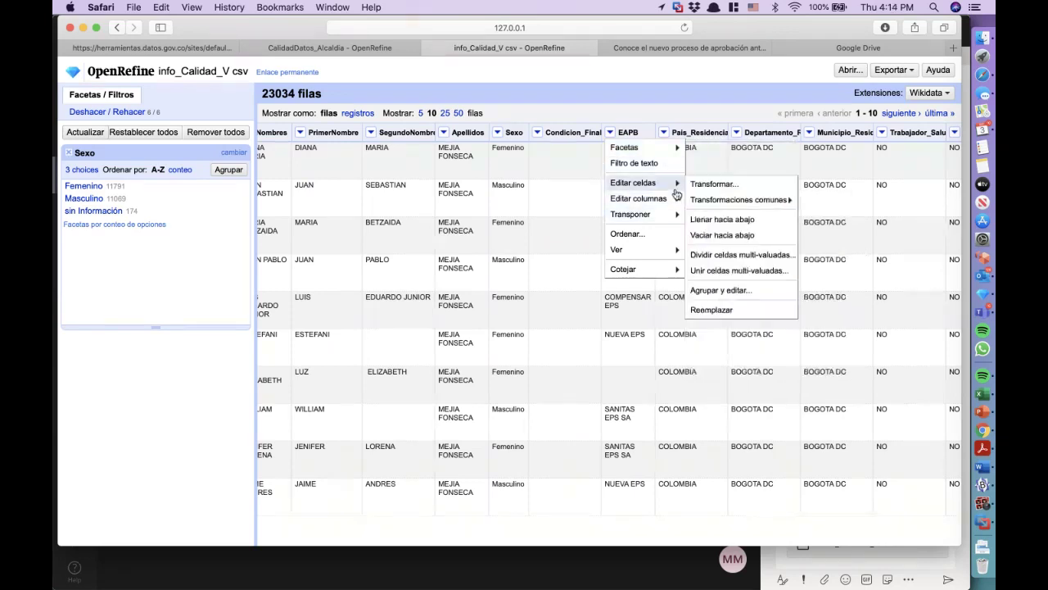
click(720, 291)
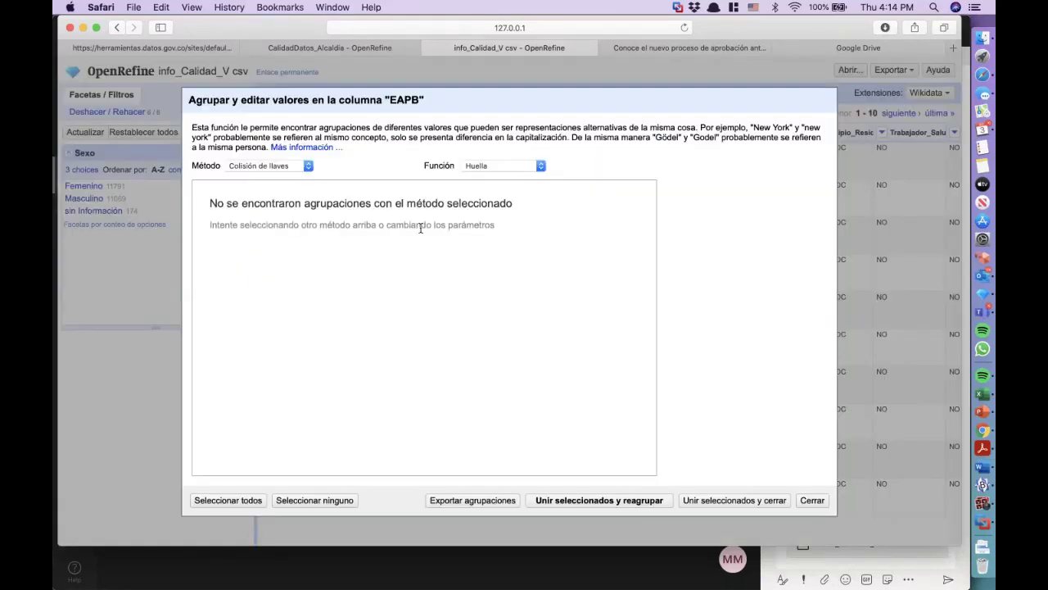
click(498, 166)
click(501, 187)
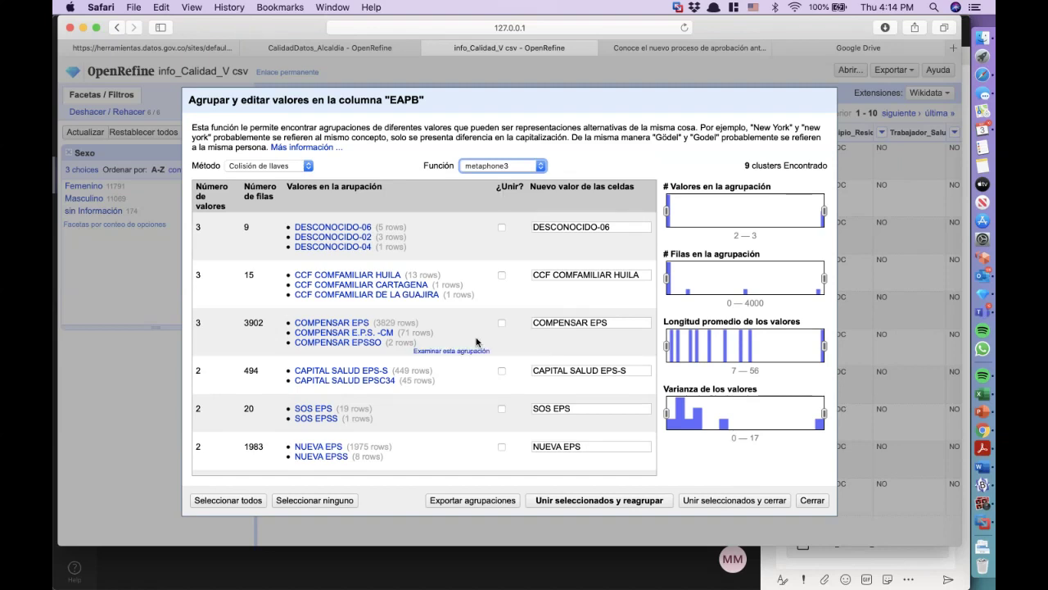
Review the EAPB clusters and mark the SOS EPS / SOS EPSS cluster for merging under the value SOS EPS
scroll(501, 409, down, 1)
scroll(501, 410, up, 1)
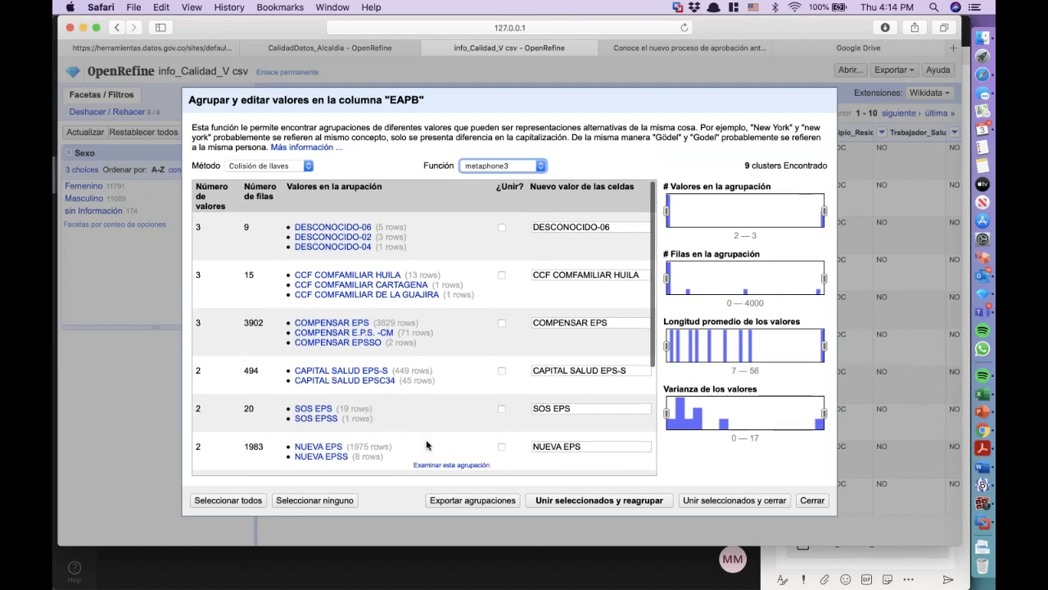
scroll(426, 434, down, 2)
scroll(360, 328, up, 2)
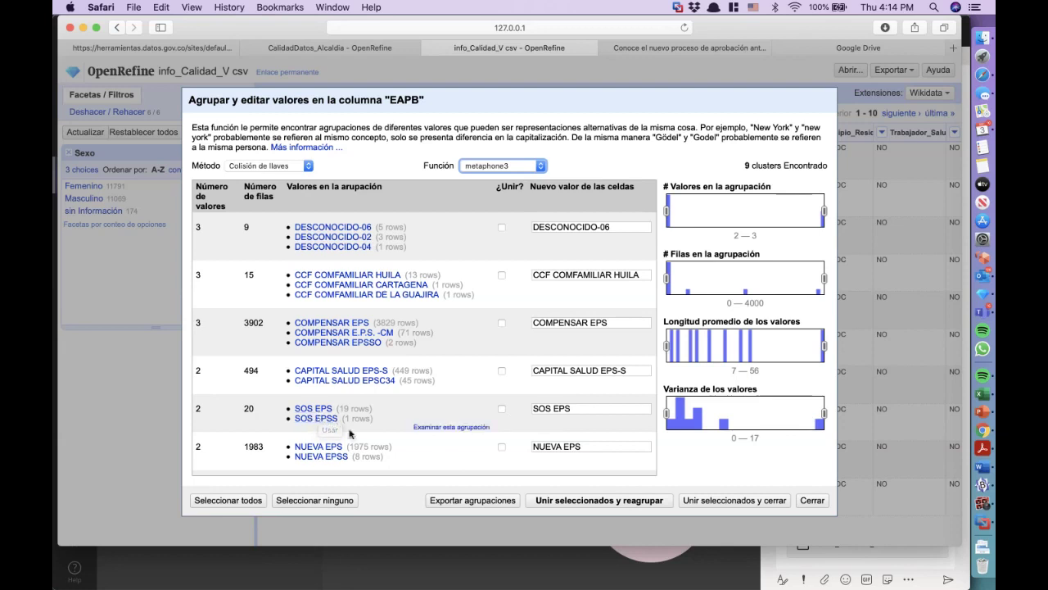
click(579, 408)
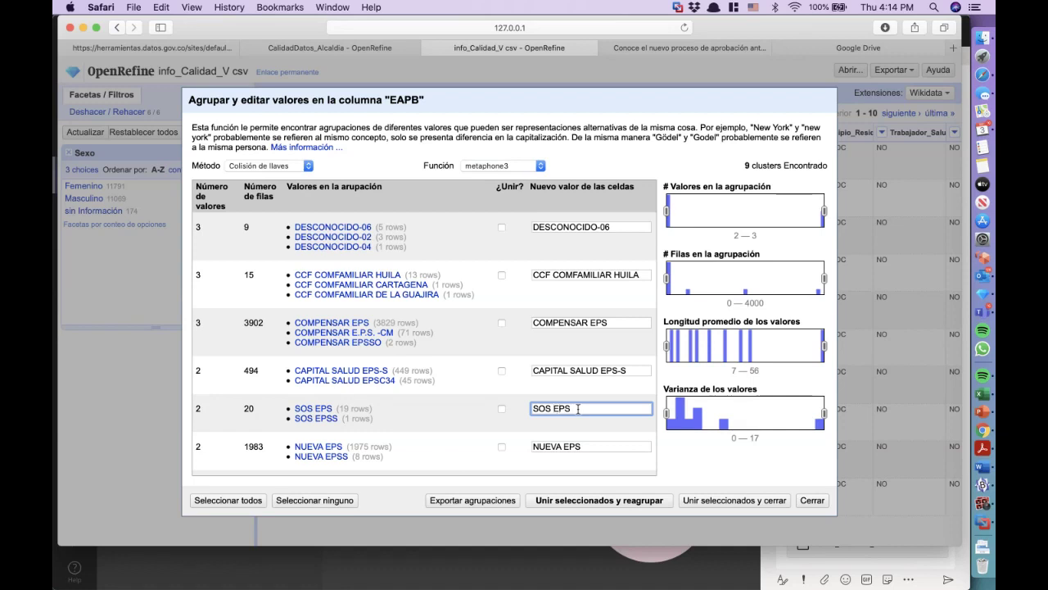
click(506, 413)
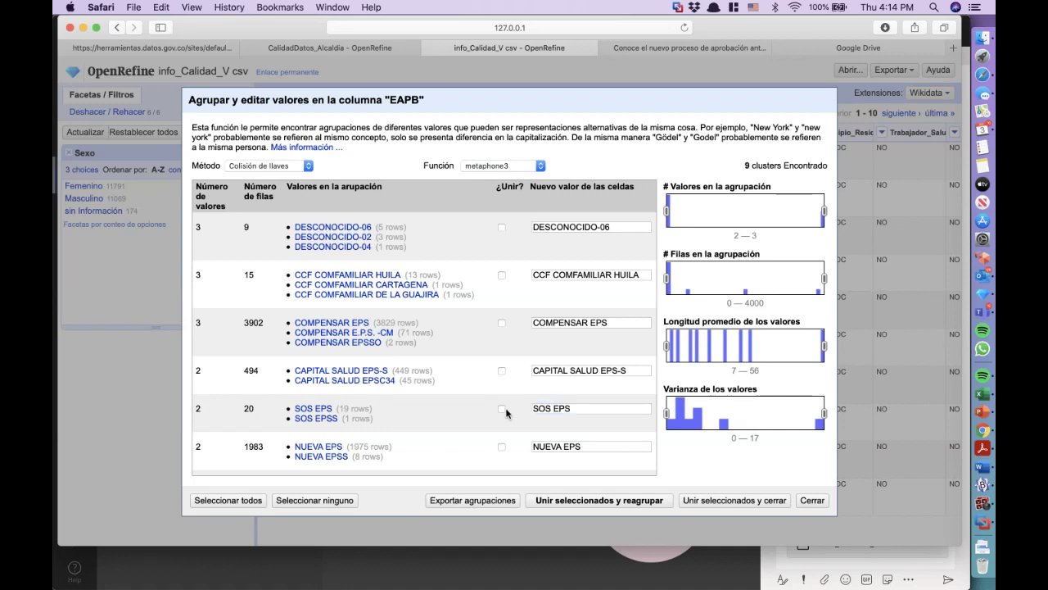
click(502, 409)
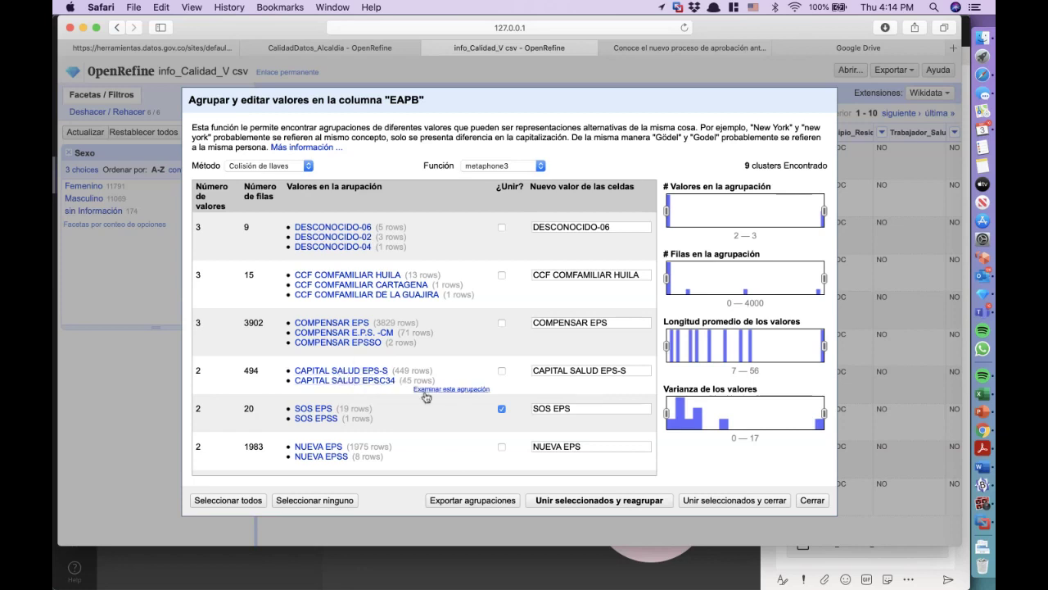
Set the CAPITAL SALUD cluster's new value to CAPITAL SALUD EPS and mark it and the COMPENSAR EPS cluster for merging
click(620, 370)
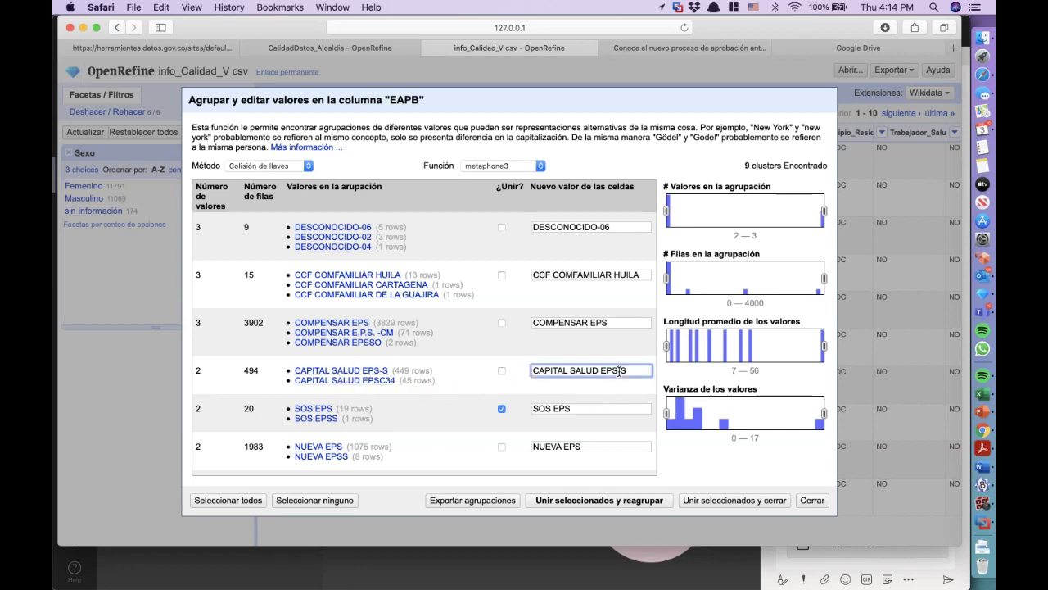
key(BackSpace)
key(BackSpace)
click(502, 371)
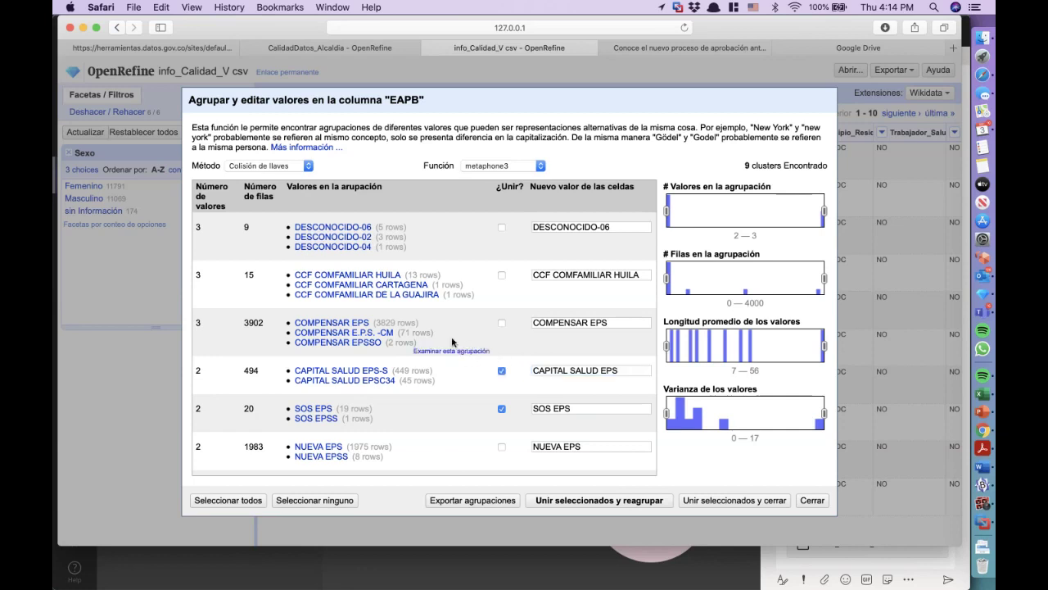
click(502, 323)
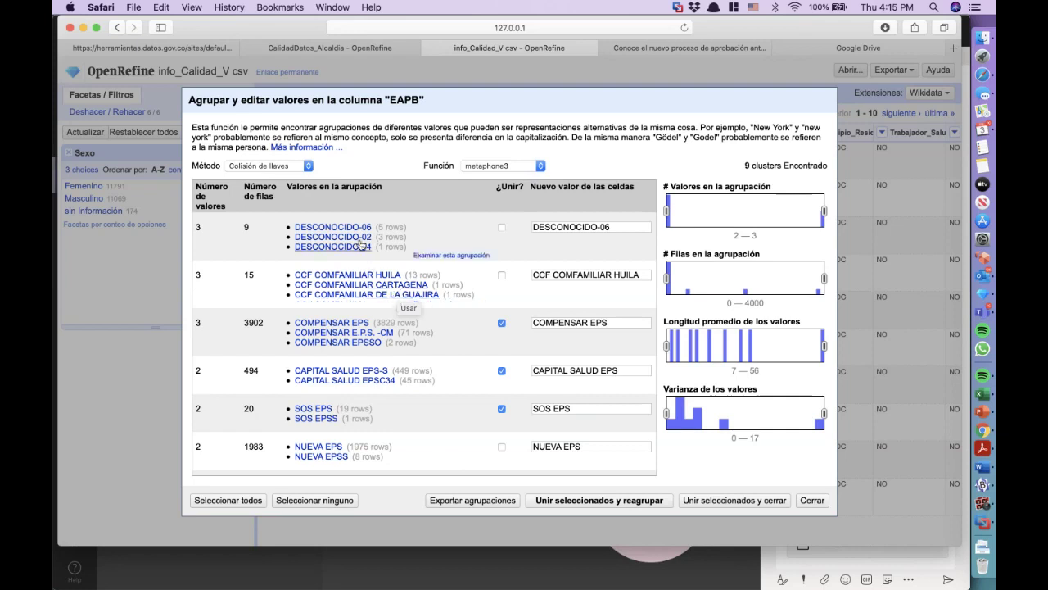
Set the new value of the DESCONOCIDO-06/02/04 cluster to DESCONOCIDO and mark it for merging
click(613, 228)
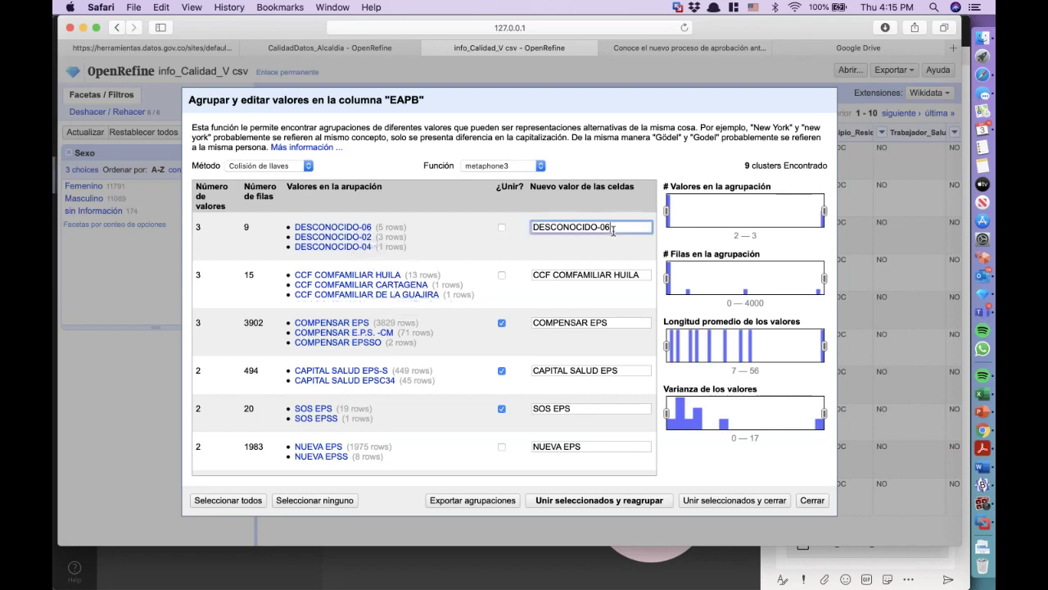
key(BackSpace)
key(BackSpace)
key(BackSpace)
click(502, 228)
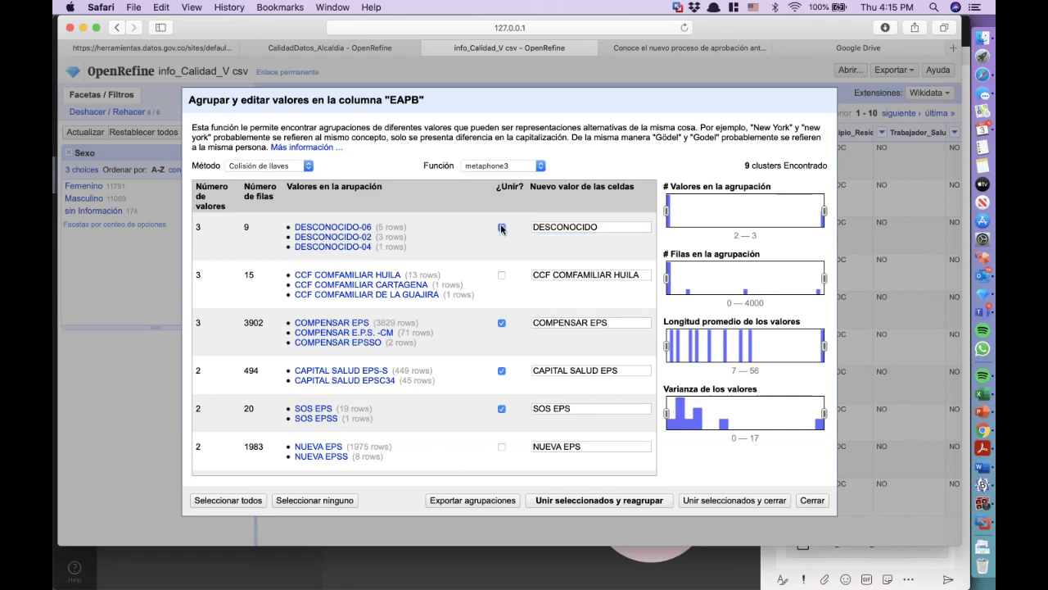
Mark the NUEVA EPS cluster for merging, merge all selected EAPB clusters and recluster the column
scroll(532, 409, down, 2)
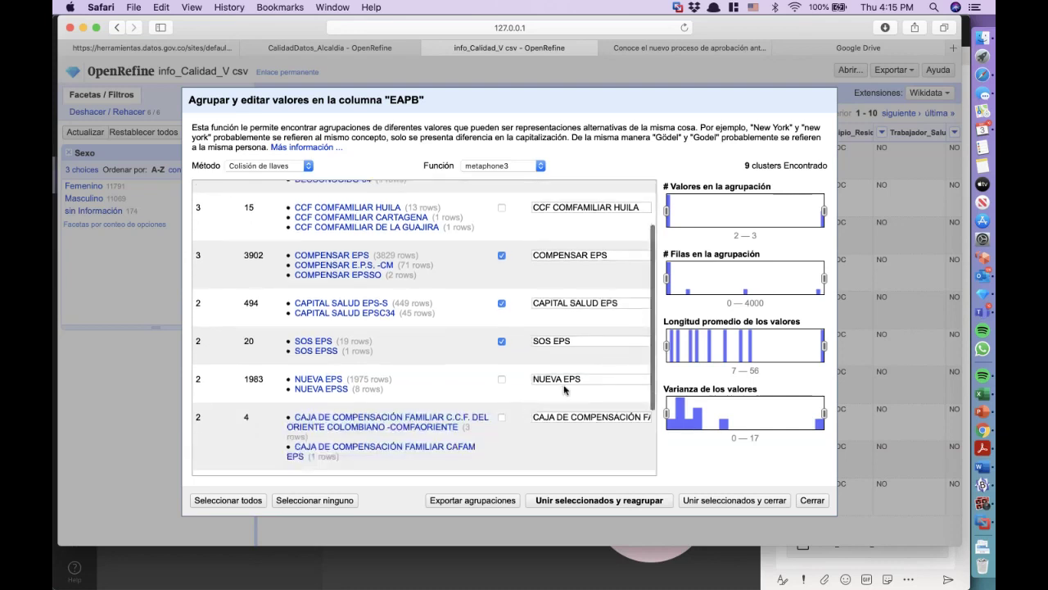
click(502, 379)
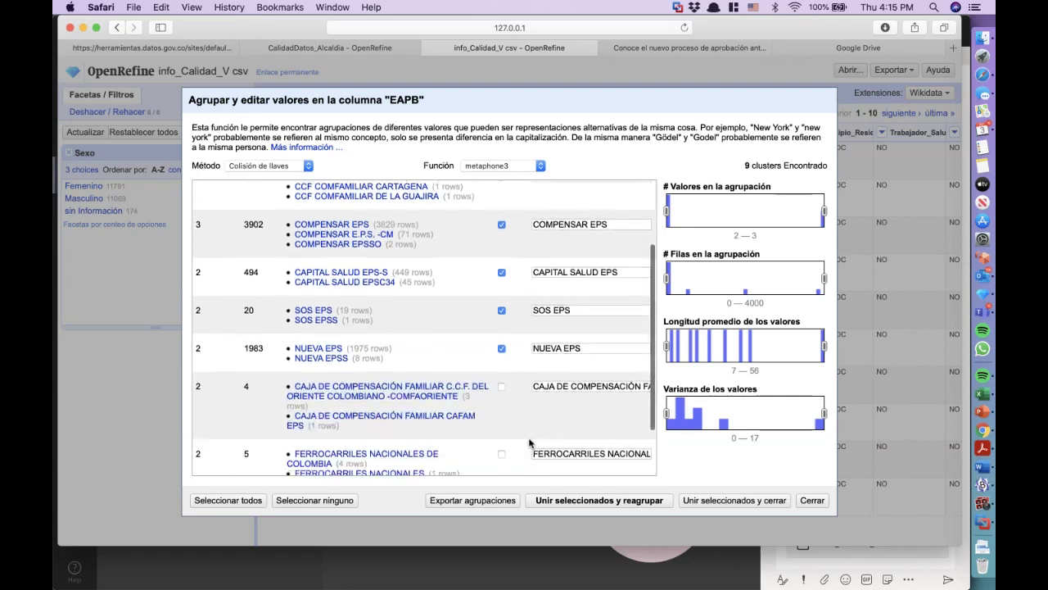
scroll(533, 443, down, 1)
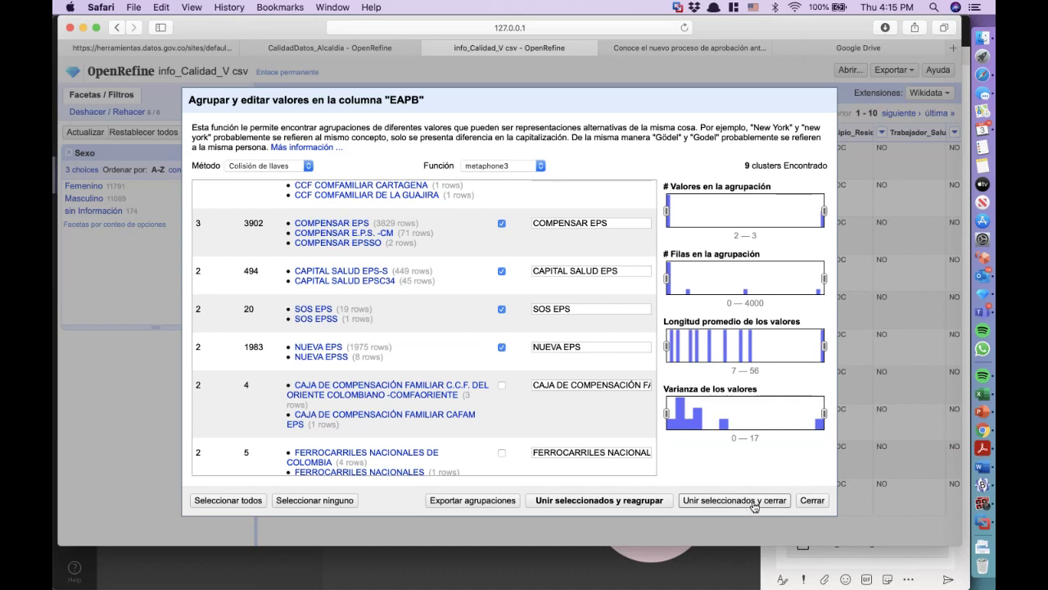
click(643, 502)
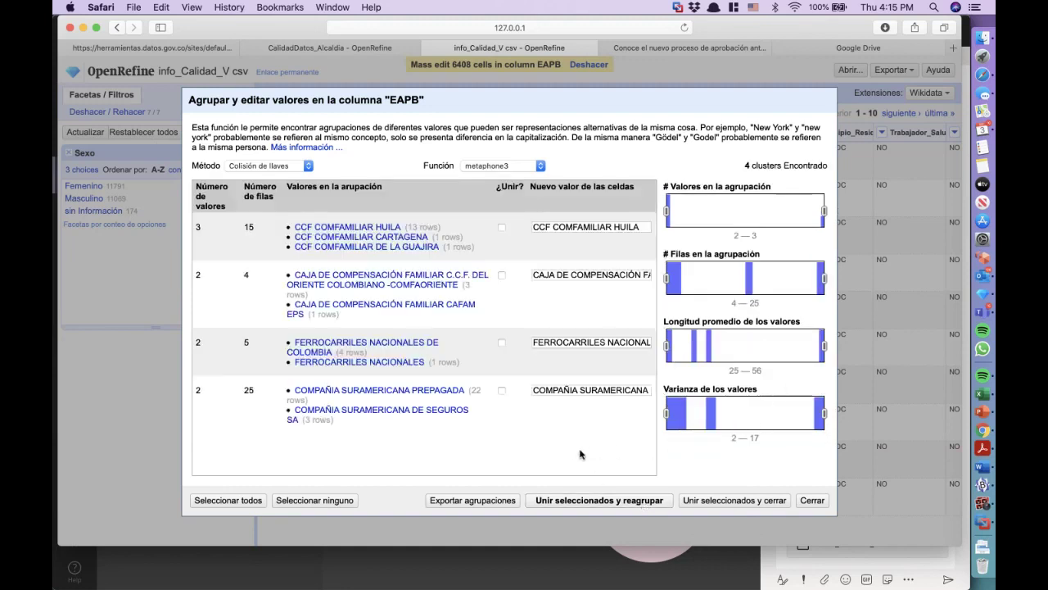
Review the remaining EAPB clusters and the available clustering functions, keeping metaphone3, and close the clustering dialog
mouse_move(446, 292)
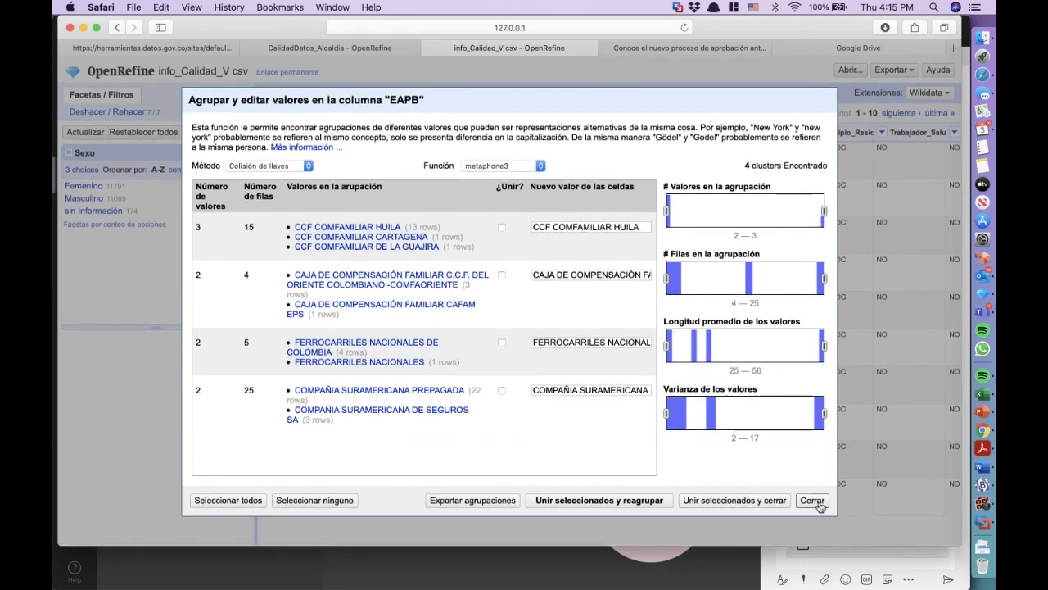
click(540, 167)
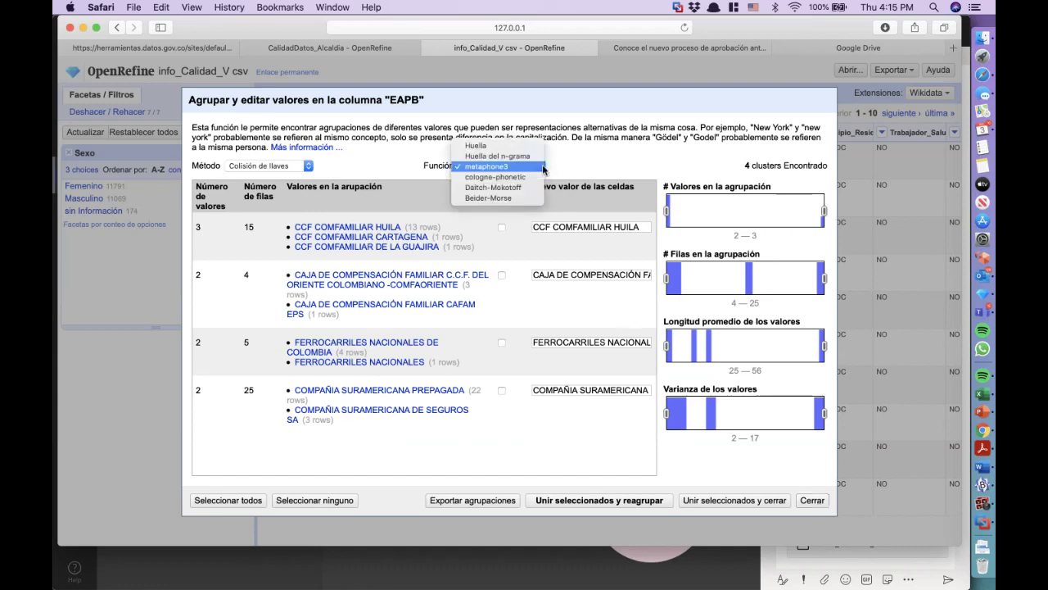
click(543, 169)
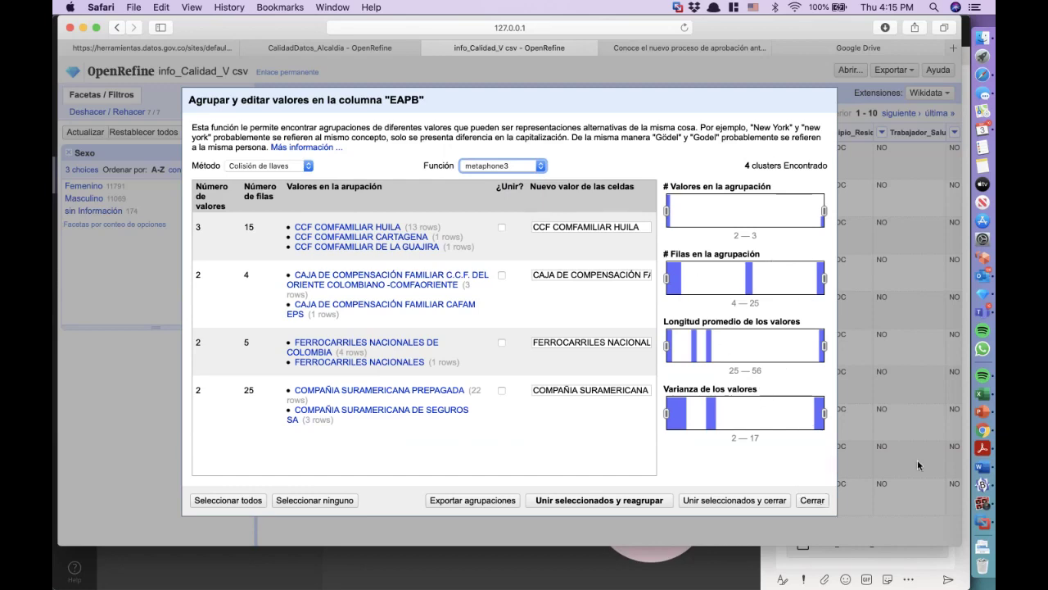
click(822, 502)
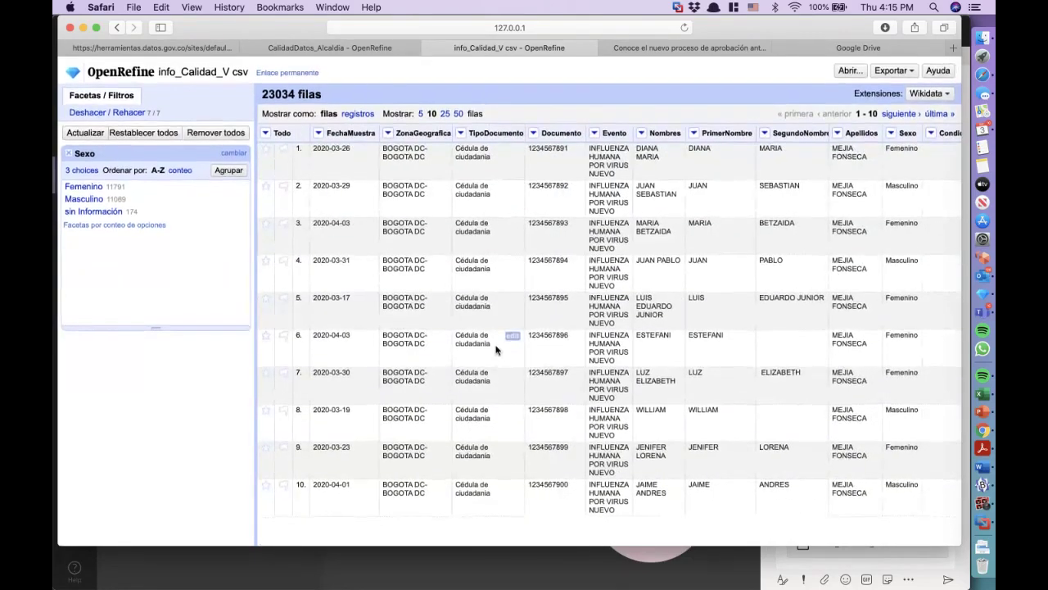
Export the cleaned project as an Excel (.xls) file and open the downloaded info_Calidad_V-csv.xls in Excel
scroll(496, 350, right, 5)
scroll(496, 350, right, 8)
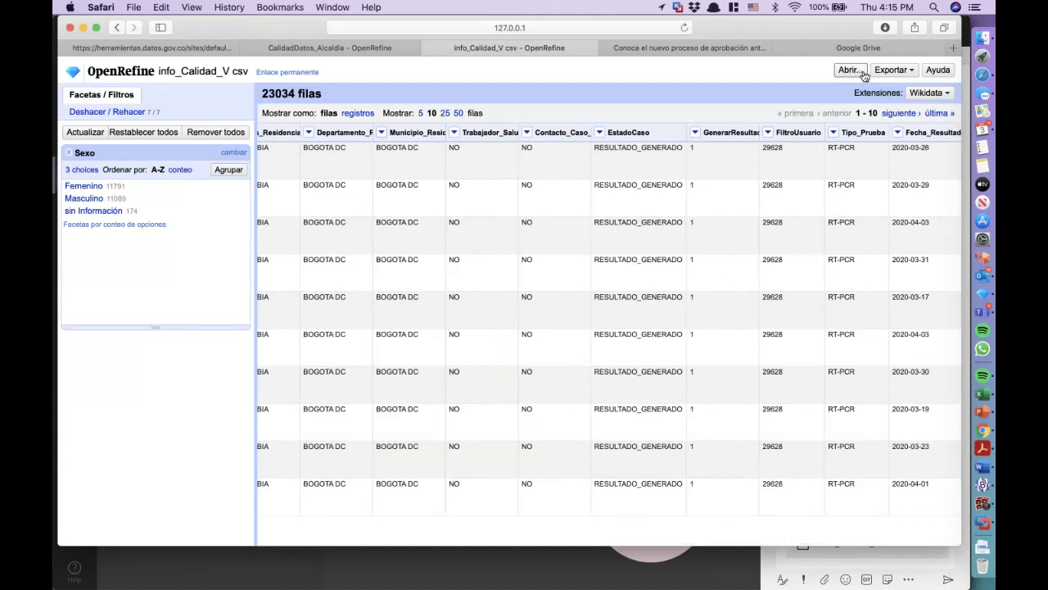
click(915, 73)
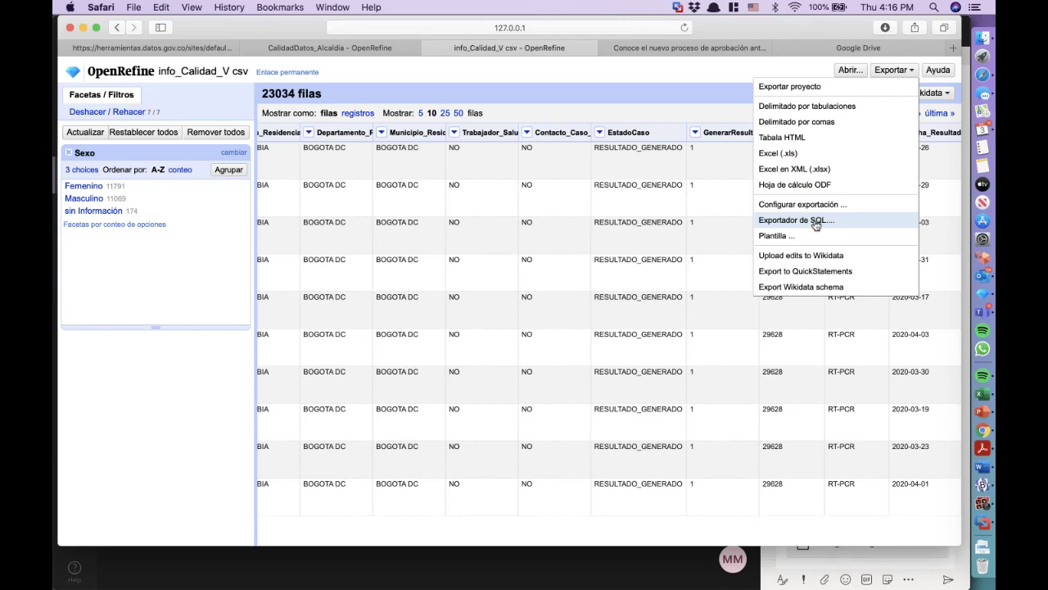
click(811, 153)
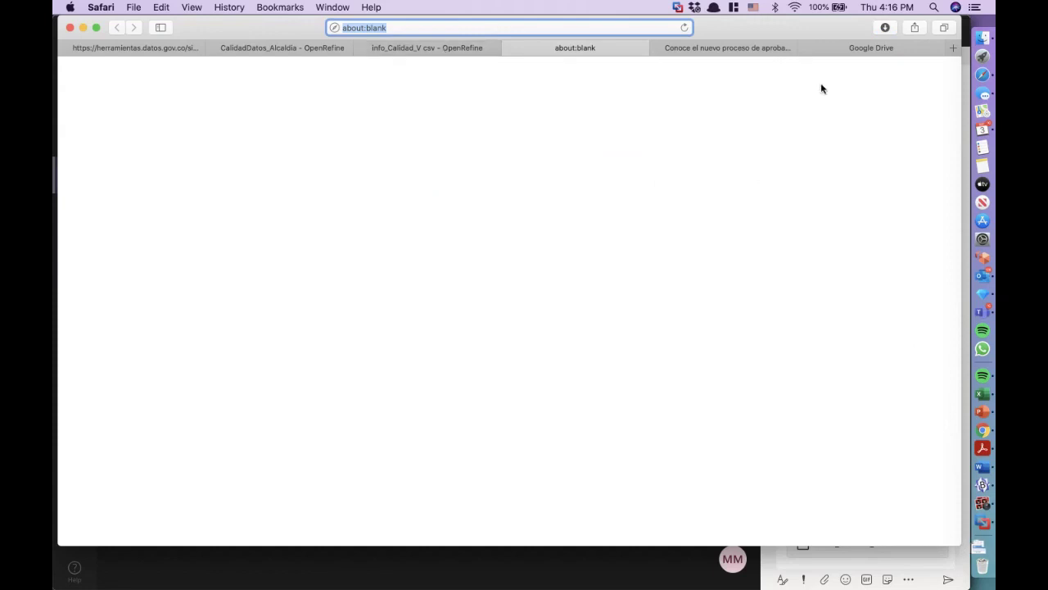
click(884, 29)
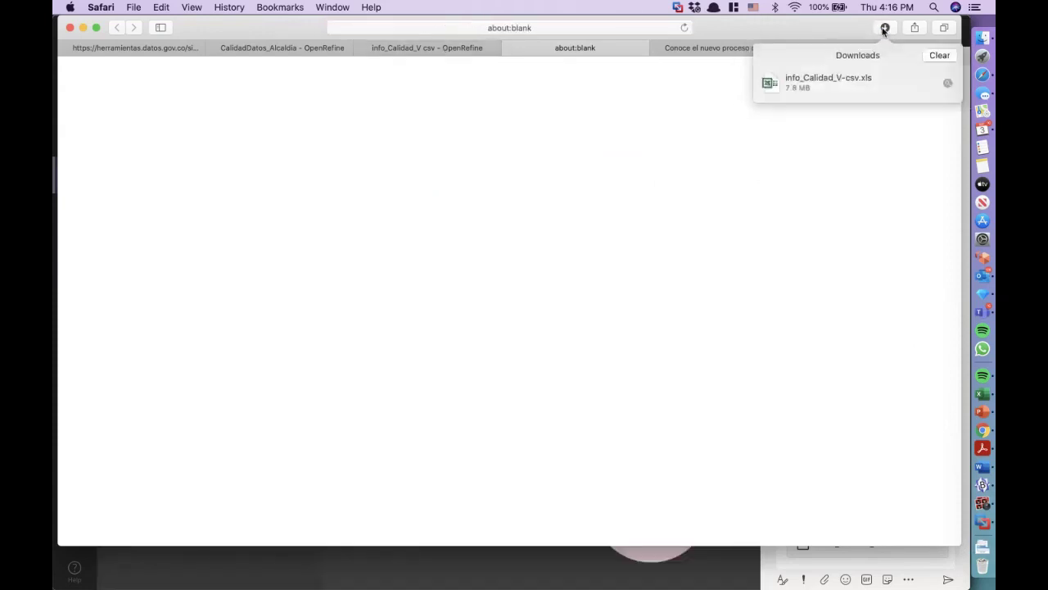
double_click(830, 78)
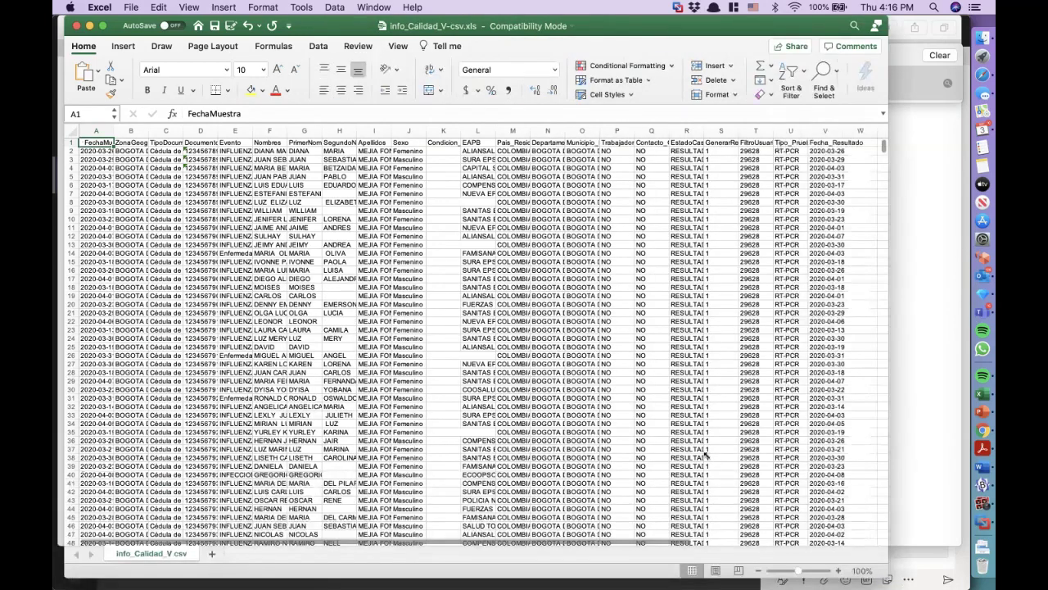
Switch to Safari to check the cleaned EAPB column in the OpenRefine project, and return to the exported workbook in Excel
click(983, 75)
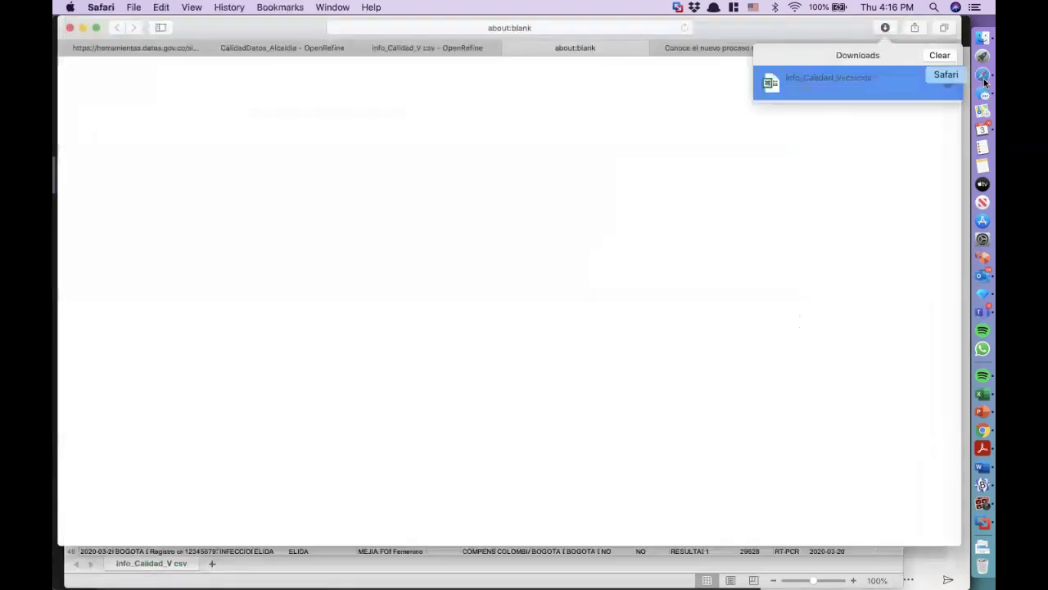
click(736, 53)
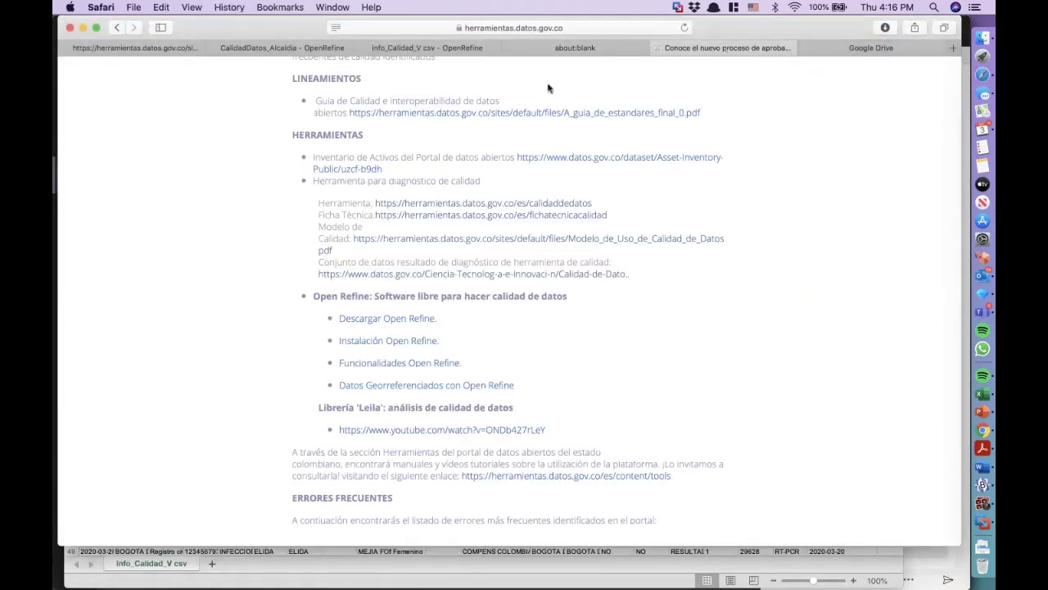
click(423, 47)
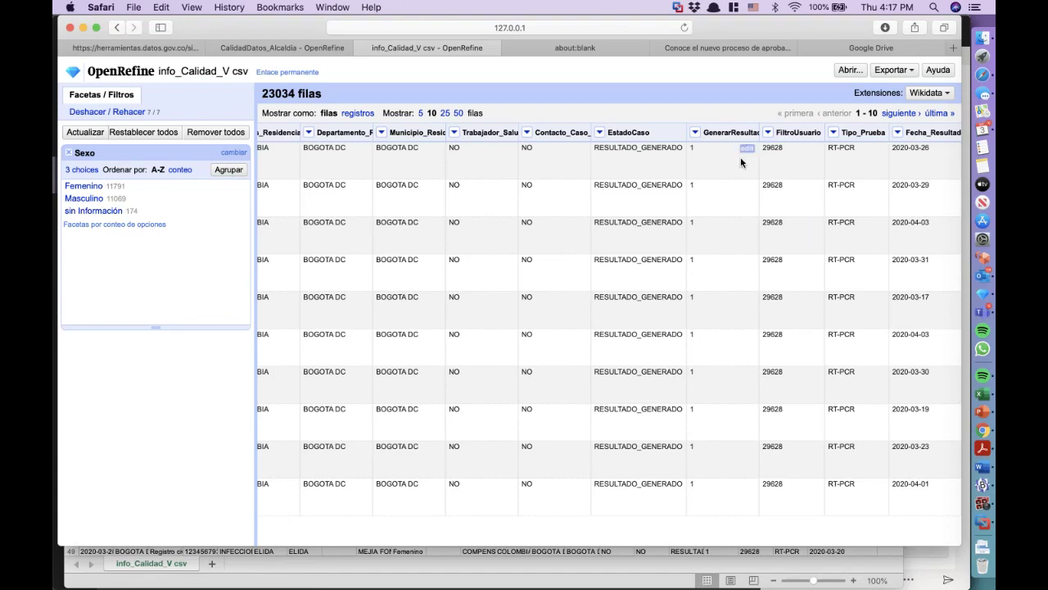
scroll(563, 245, left, 10)
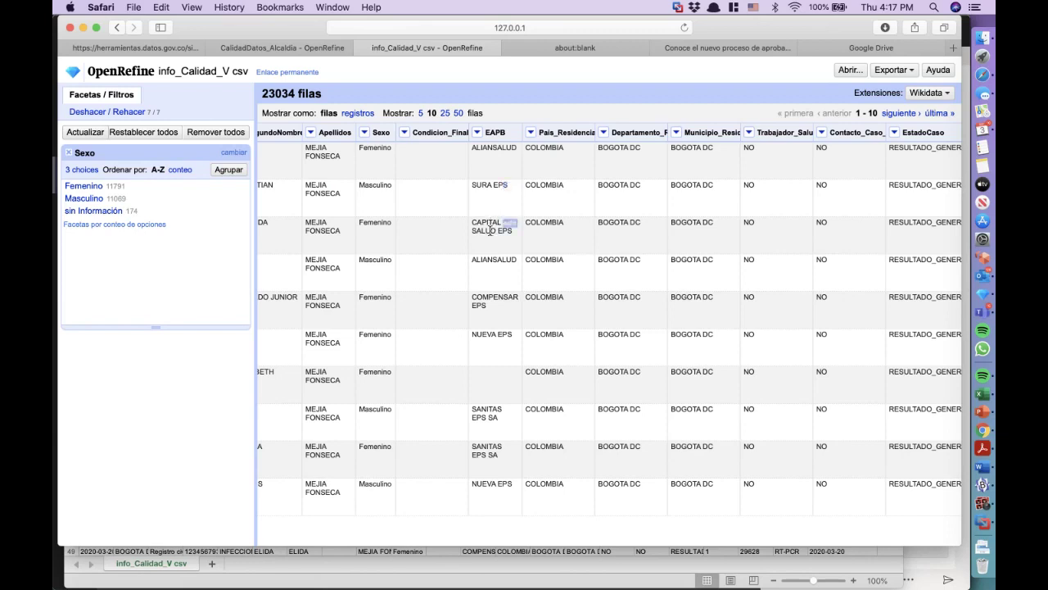
click(815, 569)
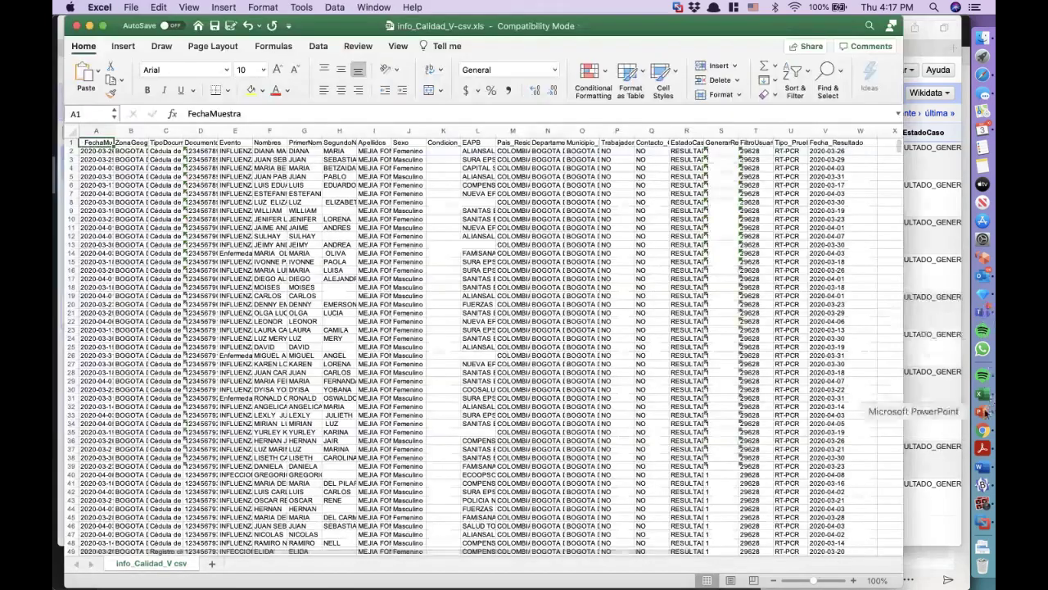
Switch to Microsoft Teams, mute the microphone and send the attached info_Calidad_V.csv file in the meeting chat
click(982, 311)
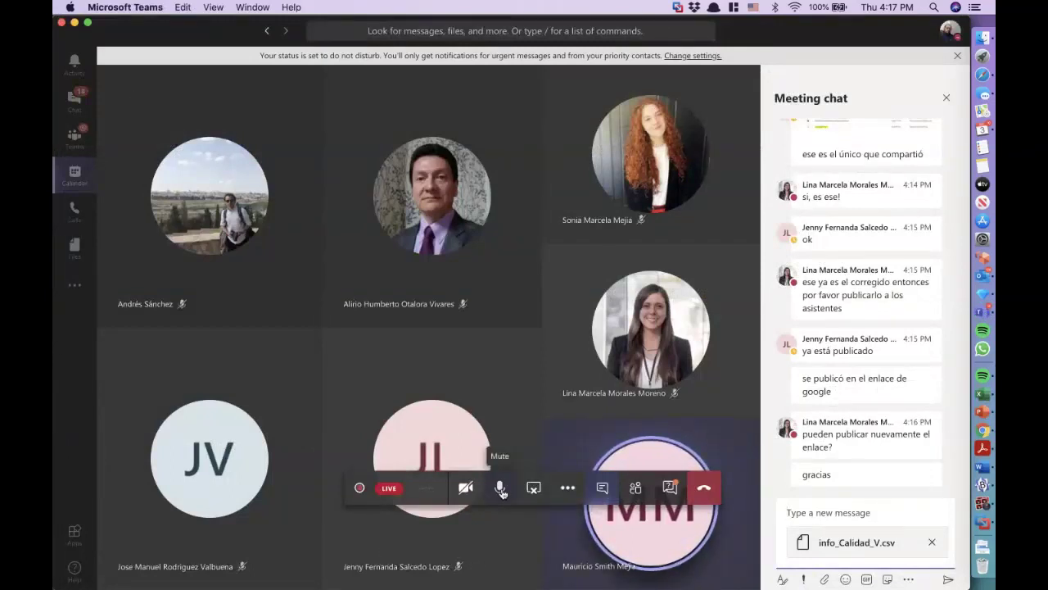
click(501, 488)
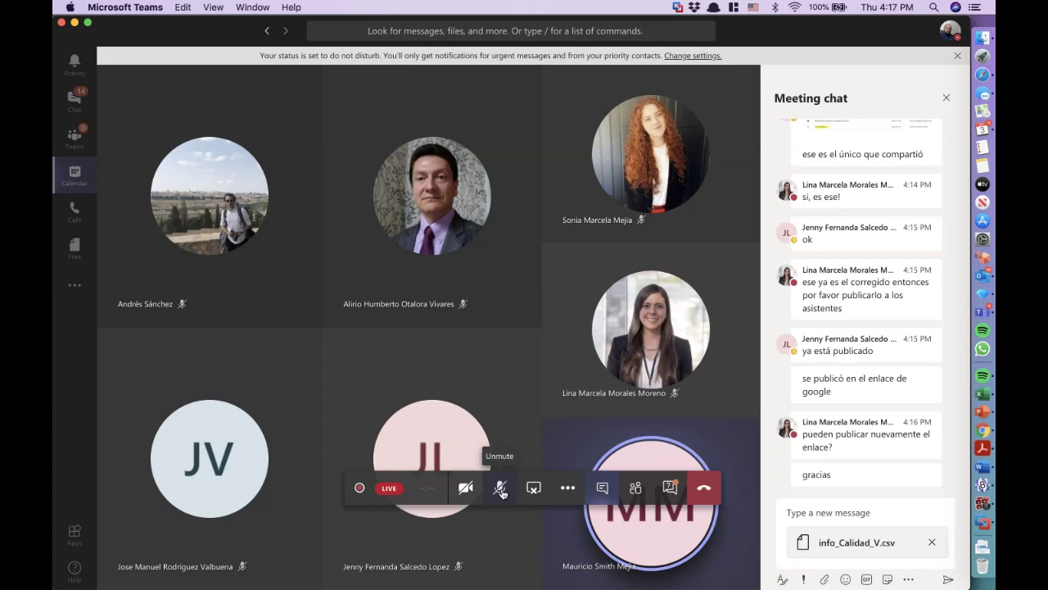
click(948, 579)
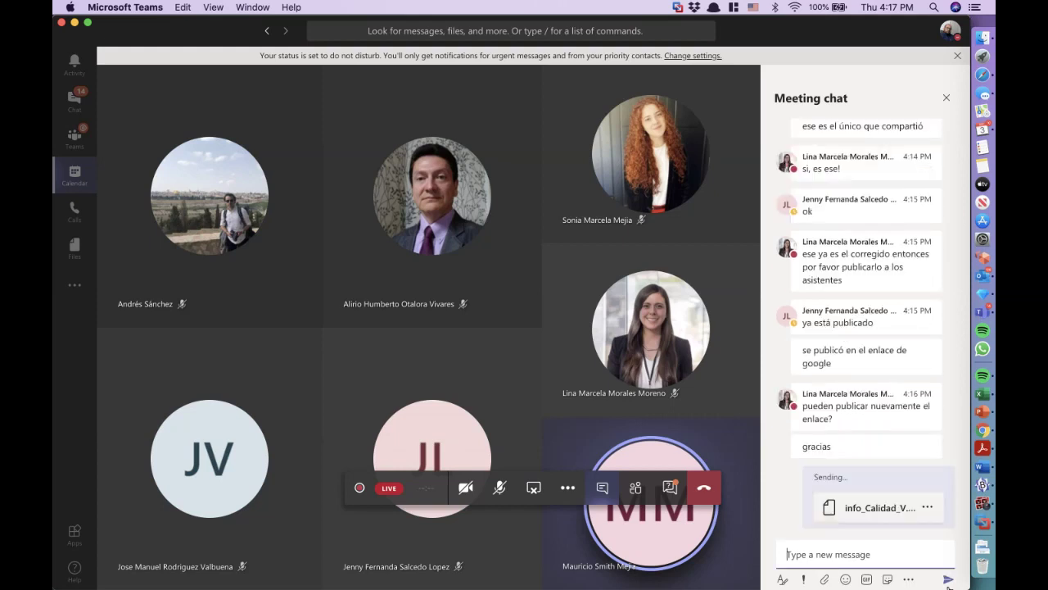
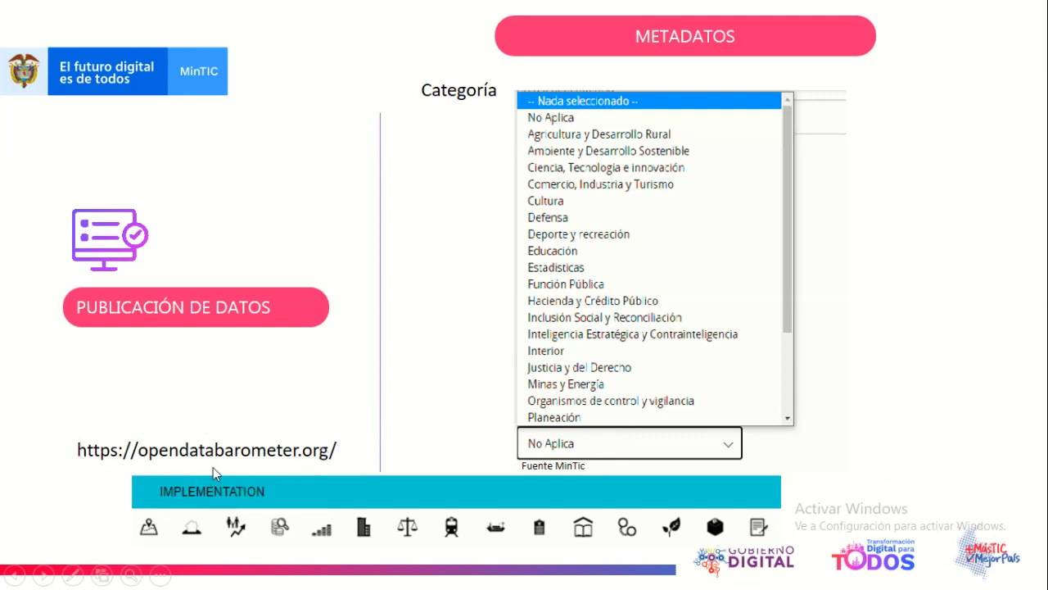
key(Right)
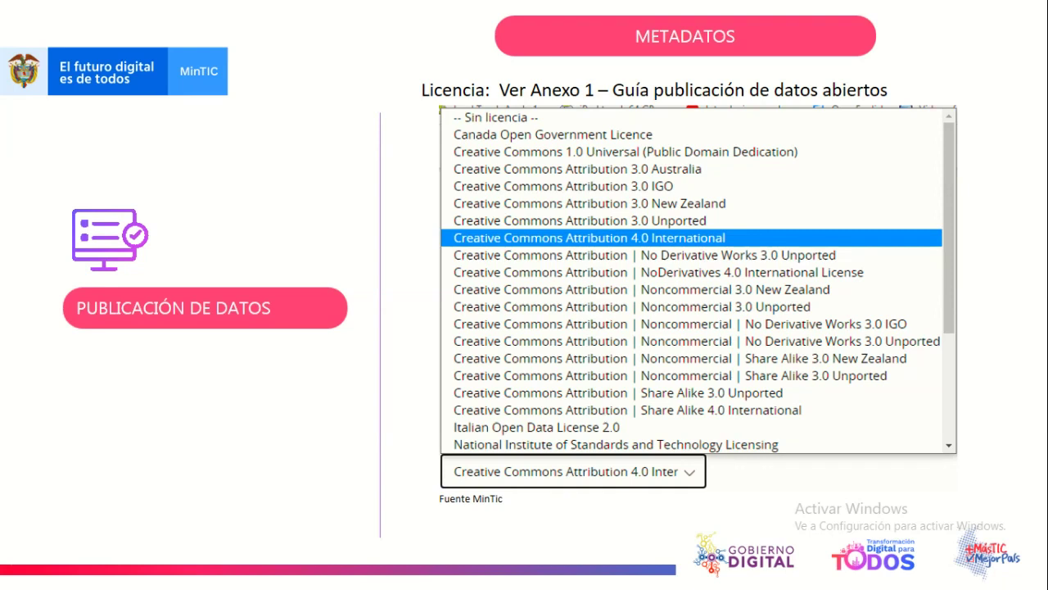
Advance to the EJERCICIO slide, end the slideshow, and switch to Chrome
key(Right)
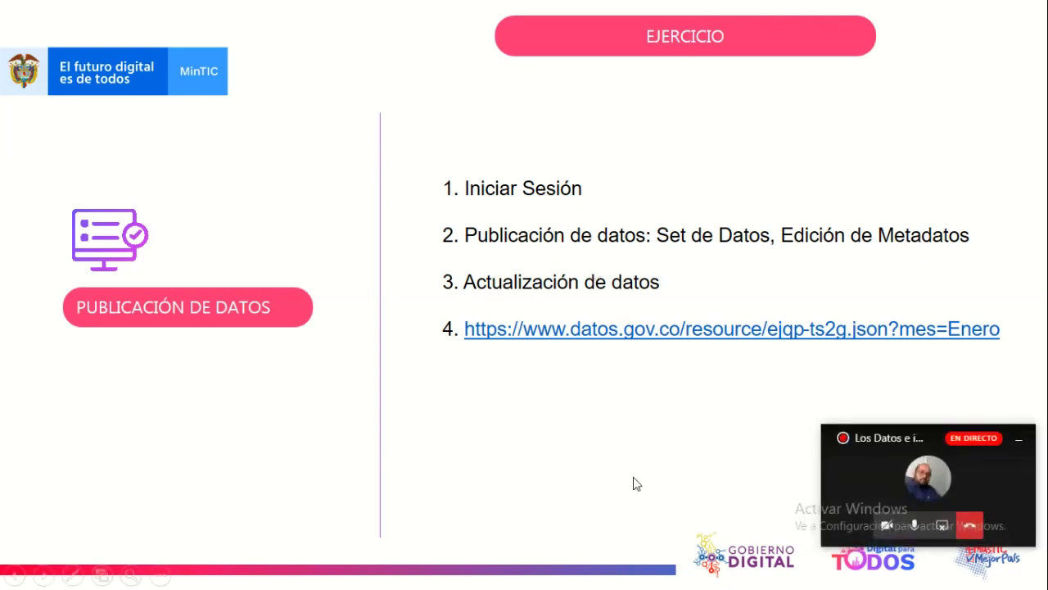
key(Escape)
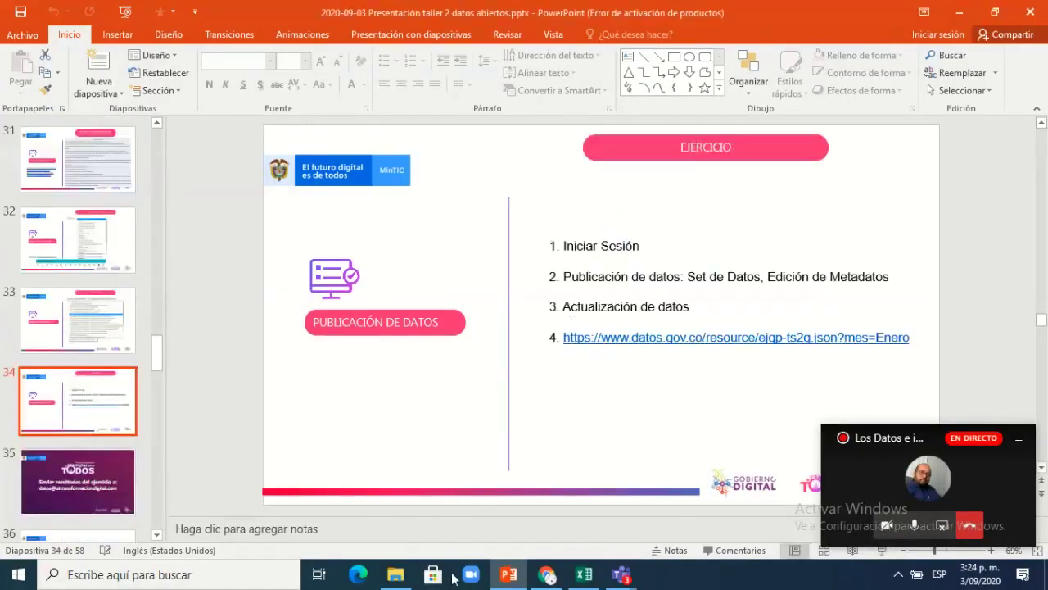
click(547, 575)
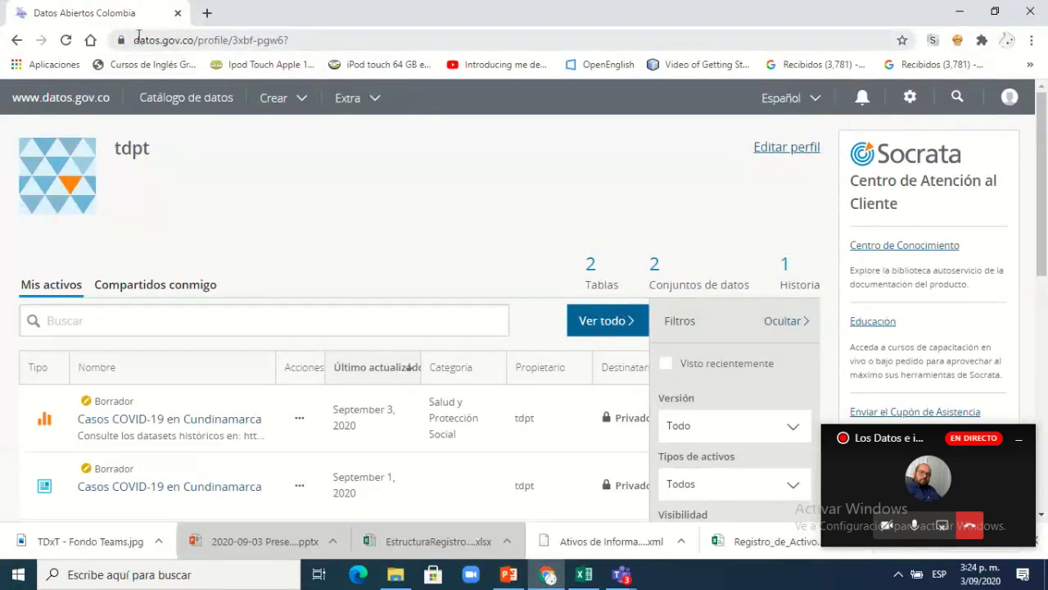
Open the signed-in account's own profile page on datos.gov.co
drag(136, 39, 198, 40)
click(1011, 100)
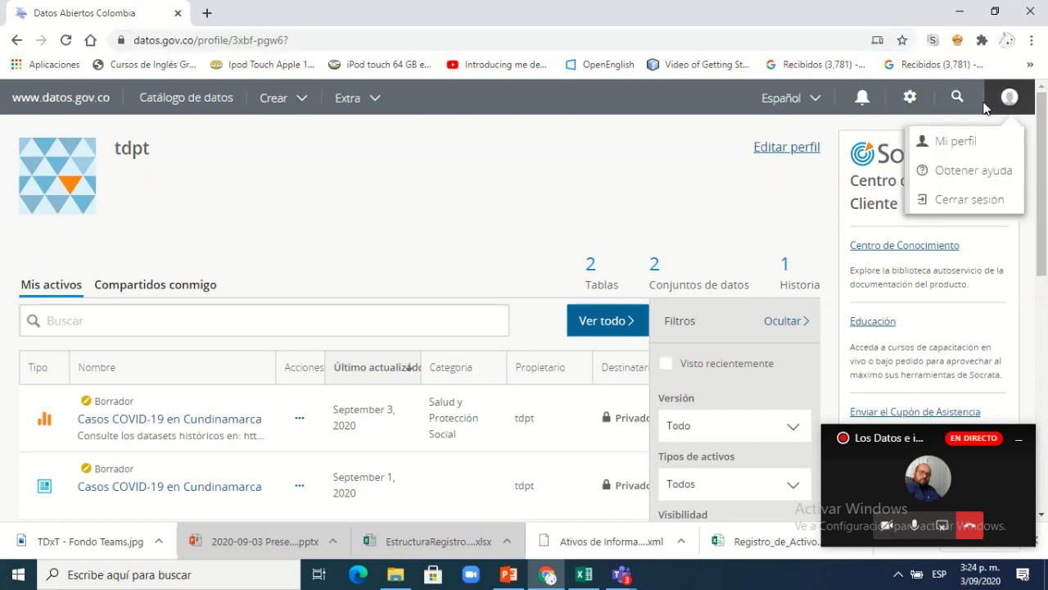
click(922, 144)
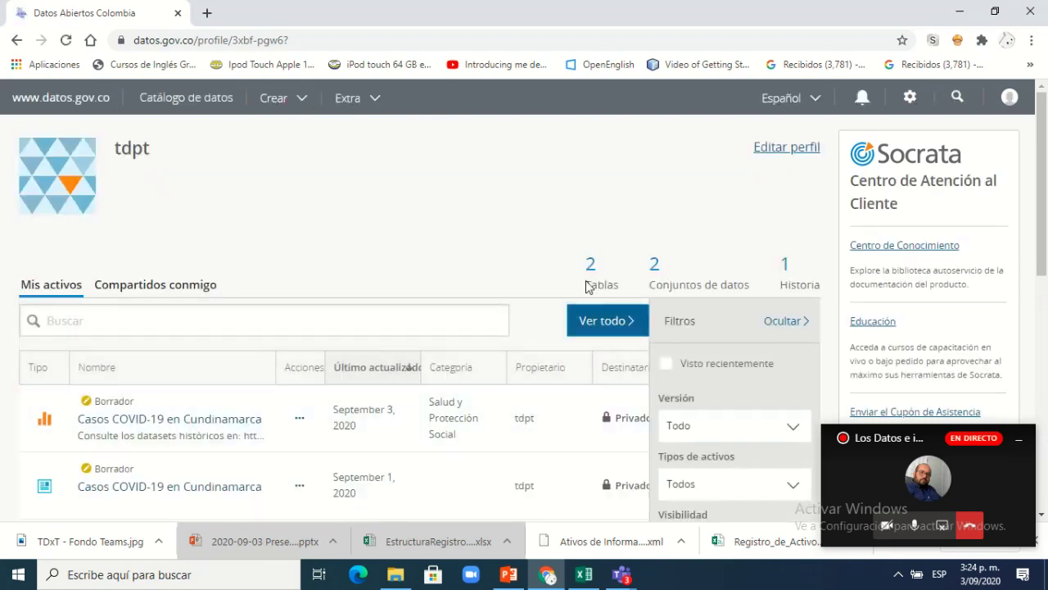
Hide the asset filters and review the list of assets under Mis activos
click(801, 326)
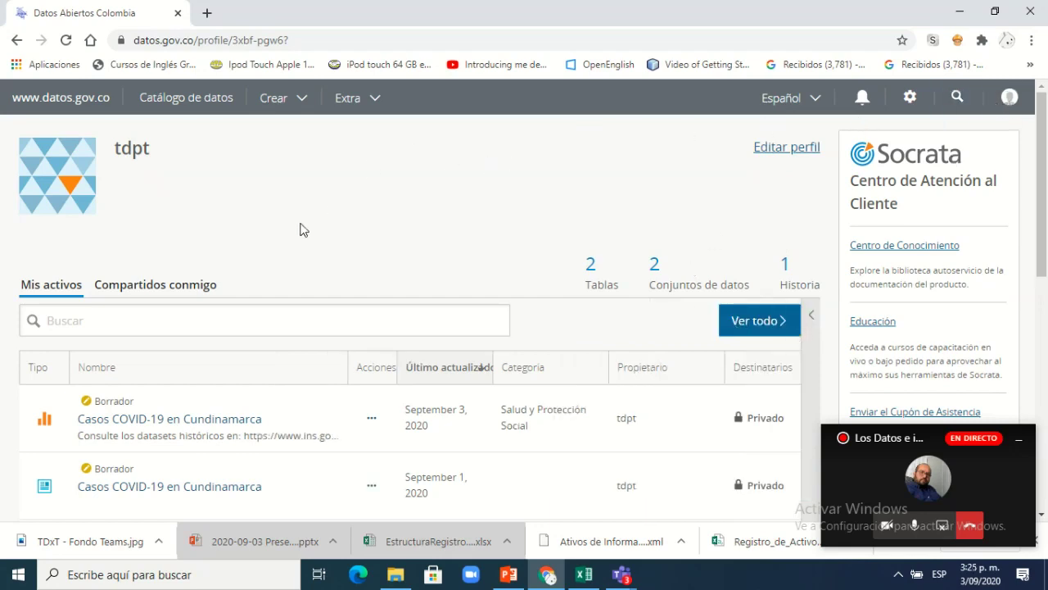
scroll(262, 389, down, 2)
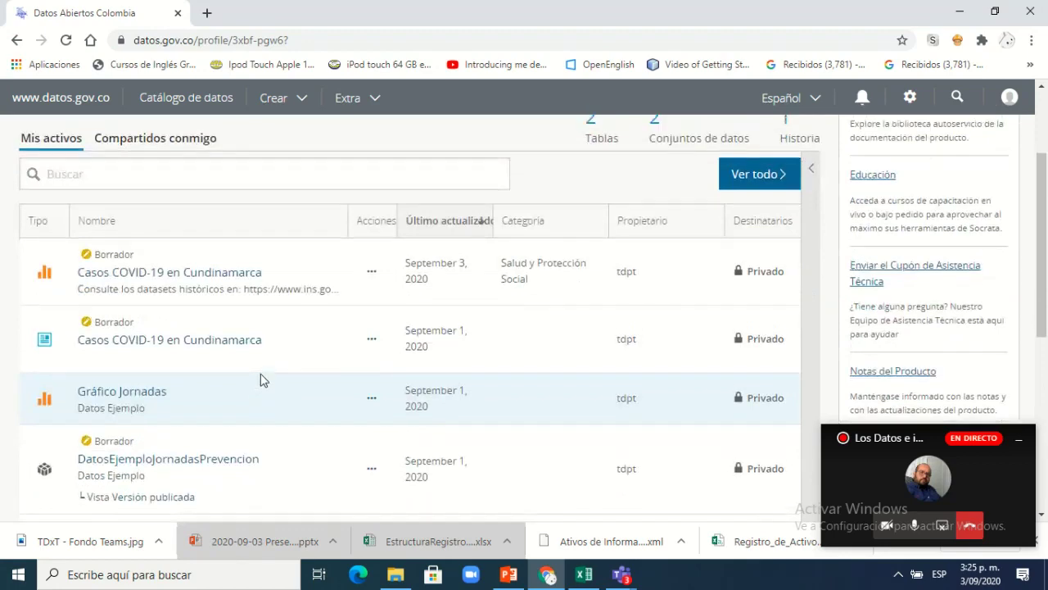
scroll(261, 374, up, 2)
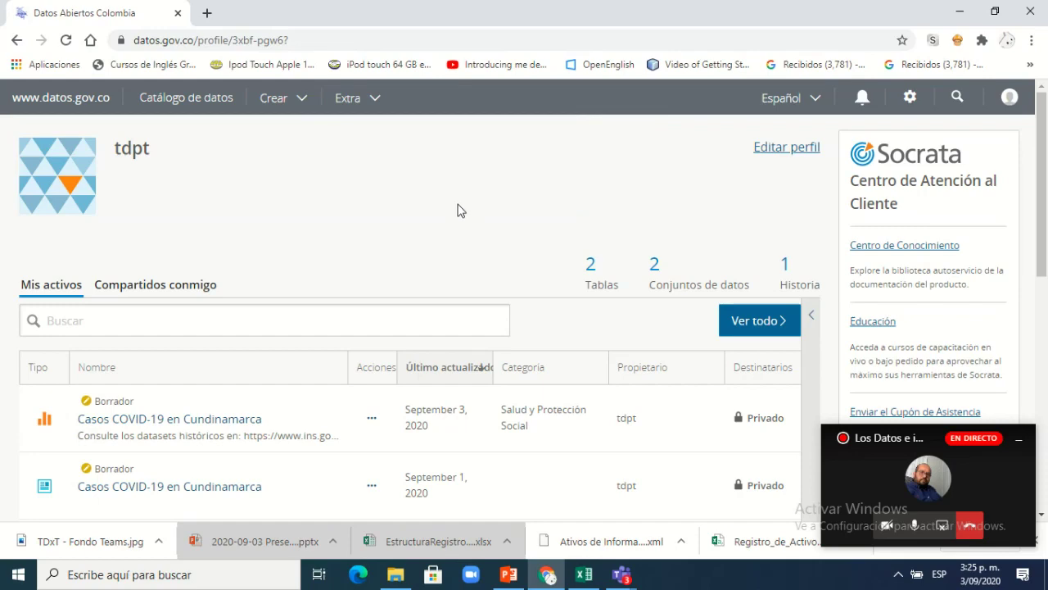
scroll(558, 219, down, 3)
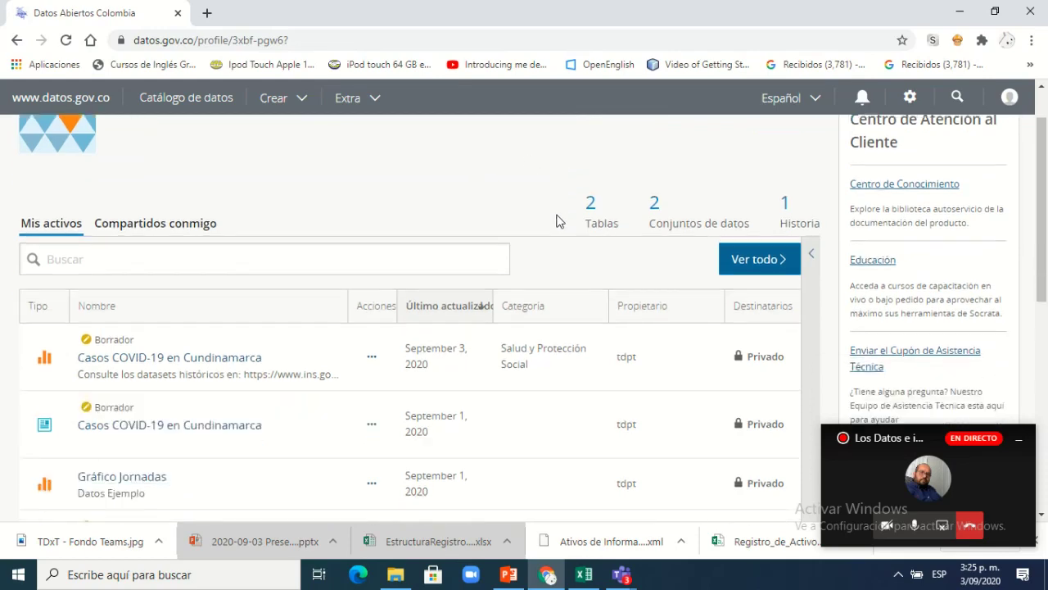
scroll(557, 220, up, 3)
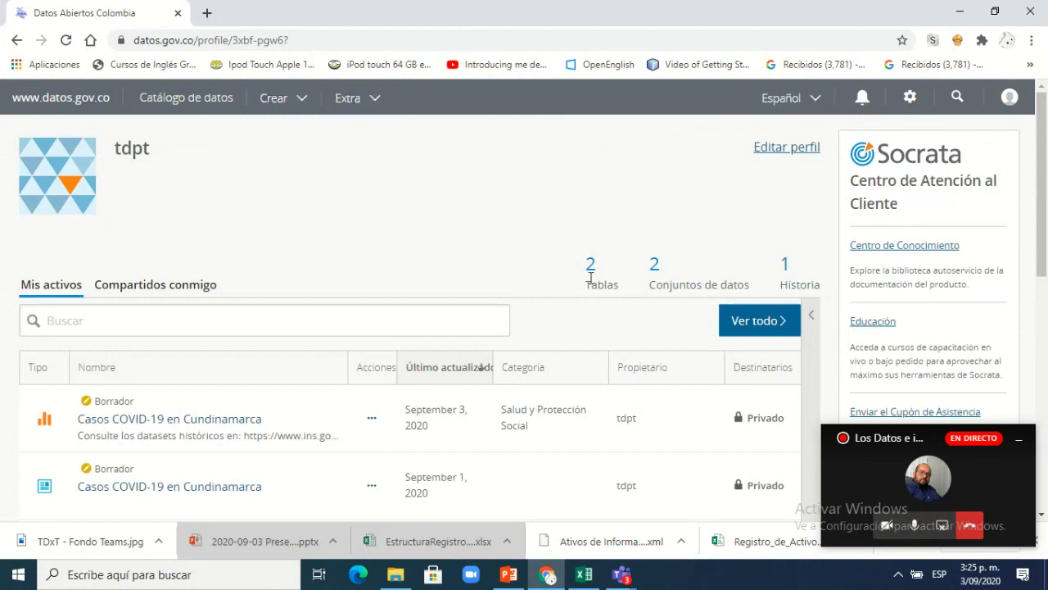
scroll(294, 271, down, 1)
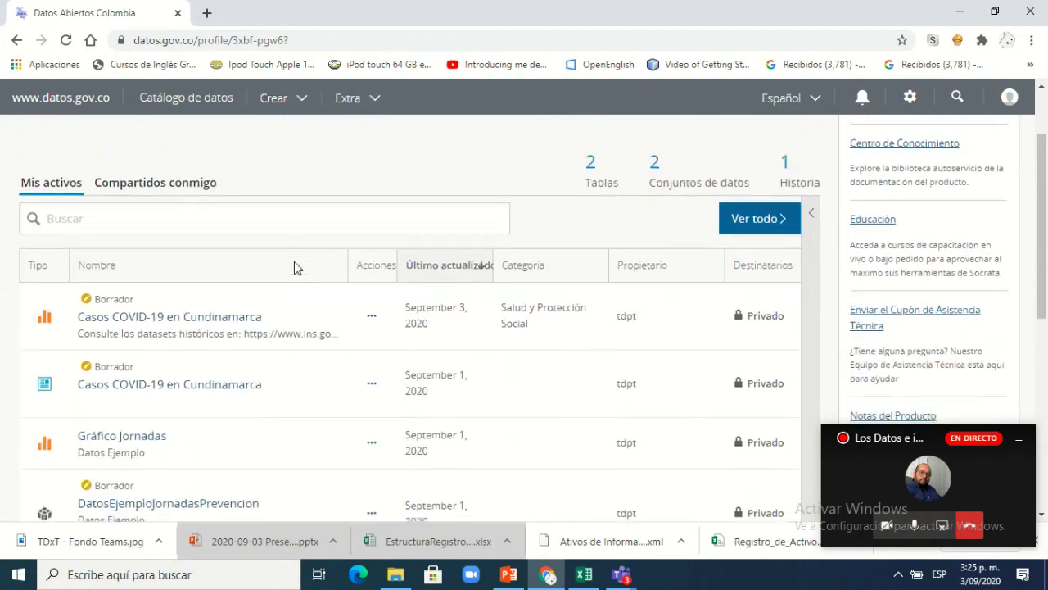
scroll(295, 269, up, 1)
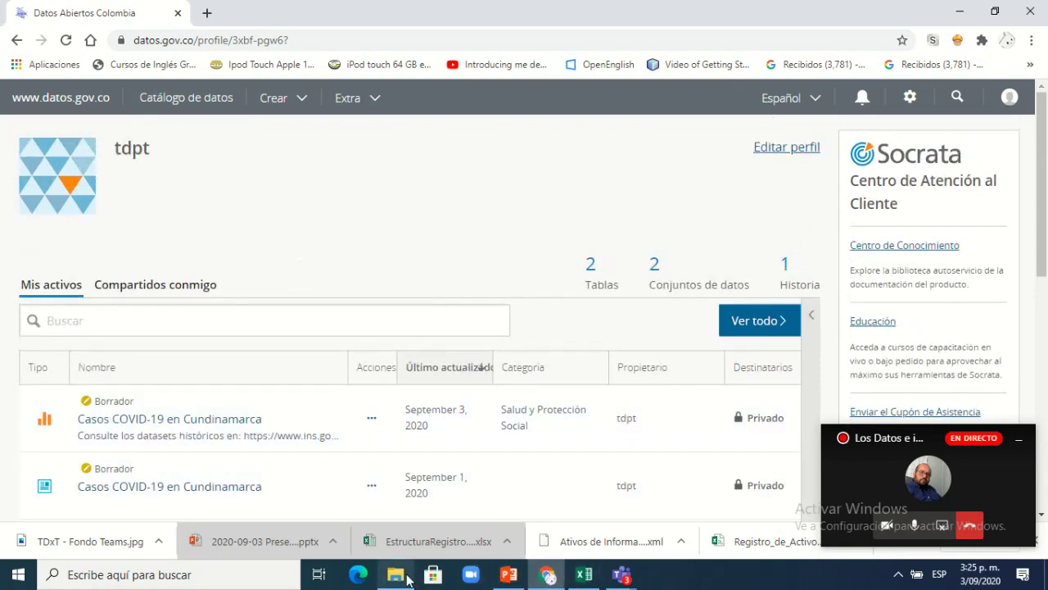
Switch to File Explorer and open DatosEjemploActivosInformacion.xlsx from the TallerPublicaciónDatos folder
click(407, 579)
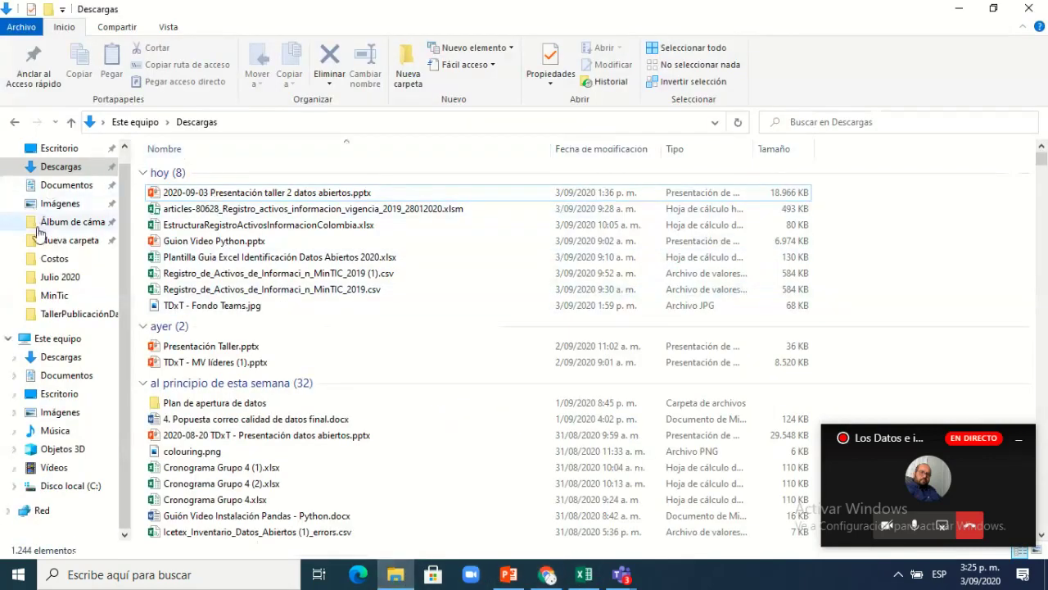
click(67, 312)
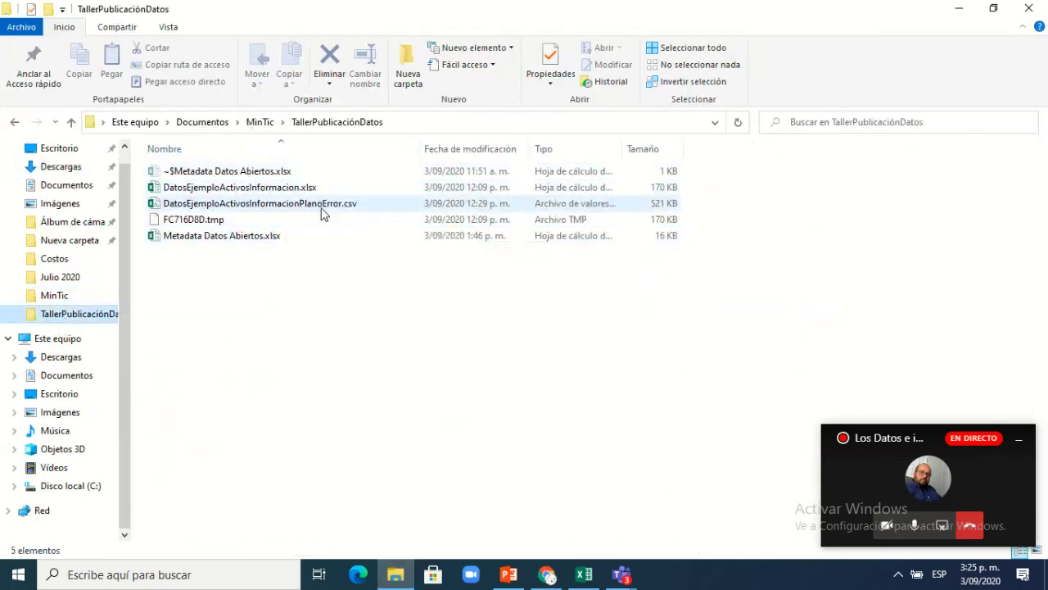
double_click(280, 190)
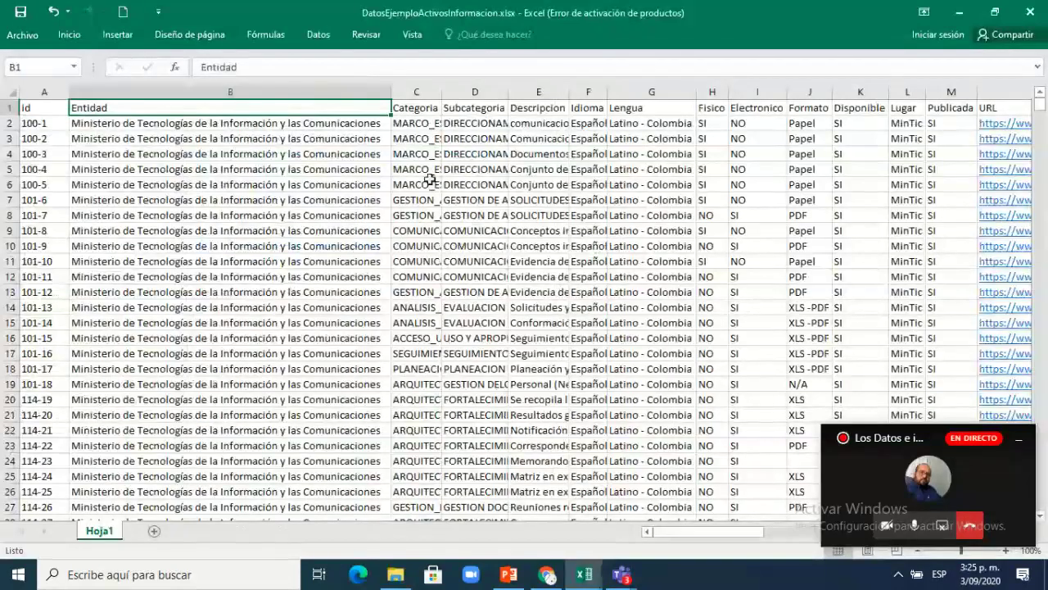
Examine the workbook's first column headers, from id through Descripcion
key(Left)
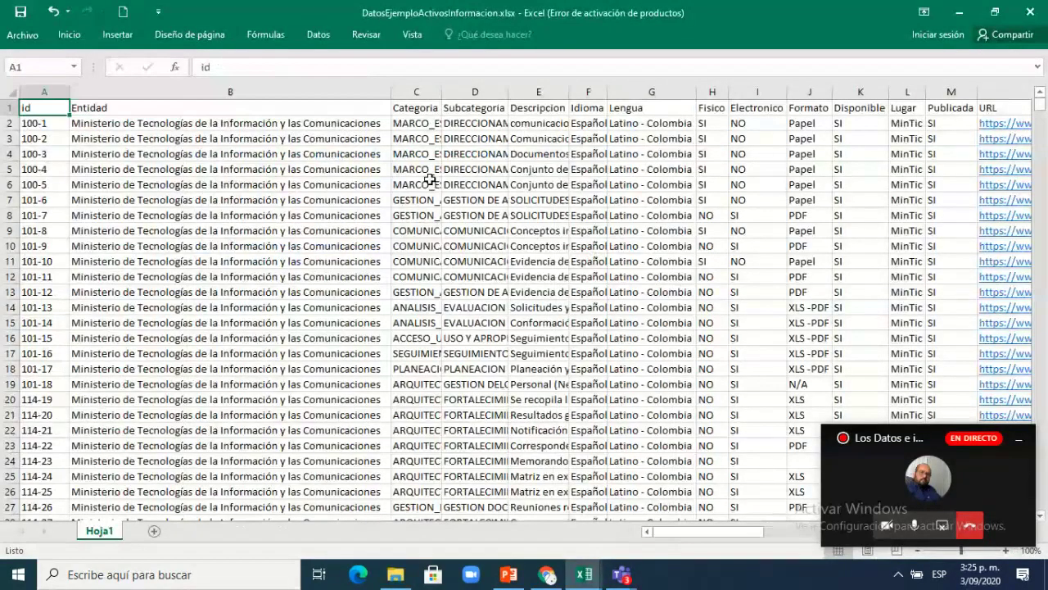
key(Right)
key(Right)
key(Right)
key(Right)
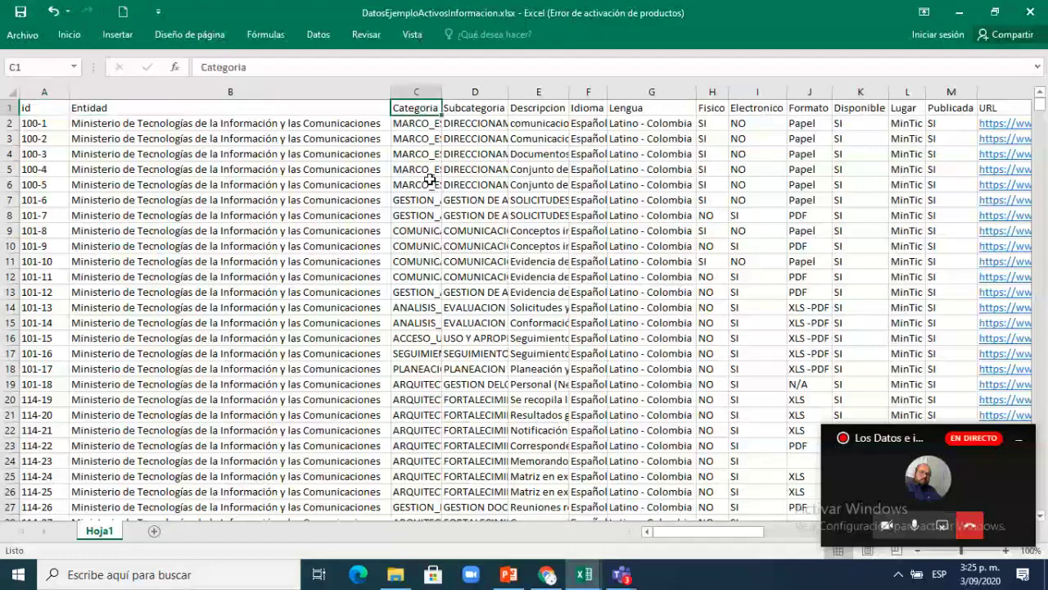
key(Right)
key(Left)
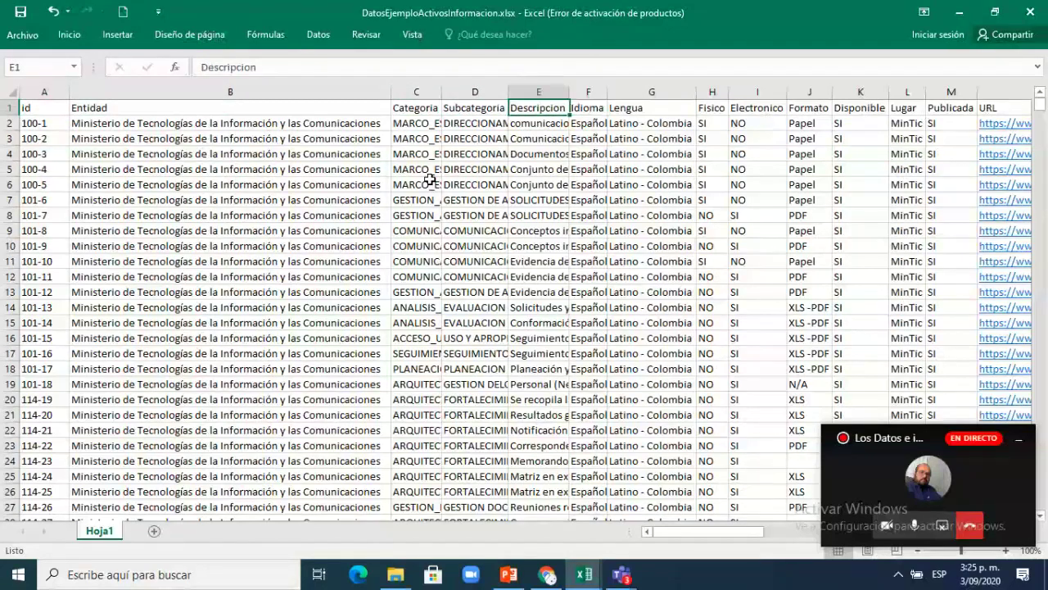
key(Left)
key(Left)
key(Left)
key(Left)
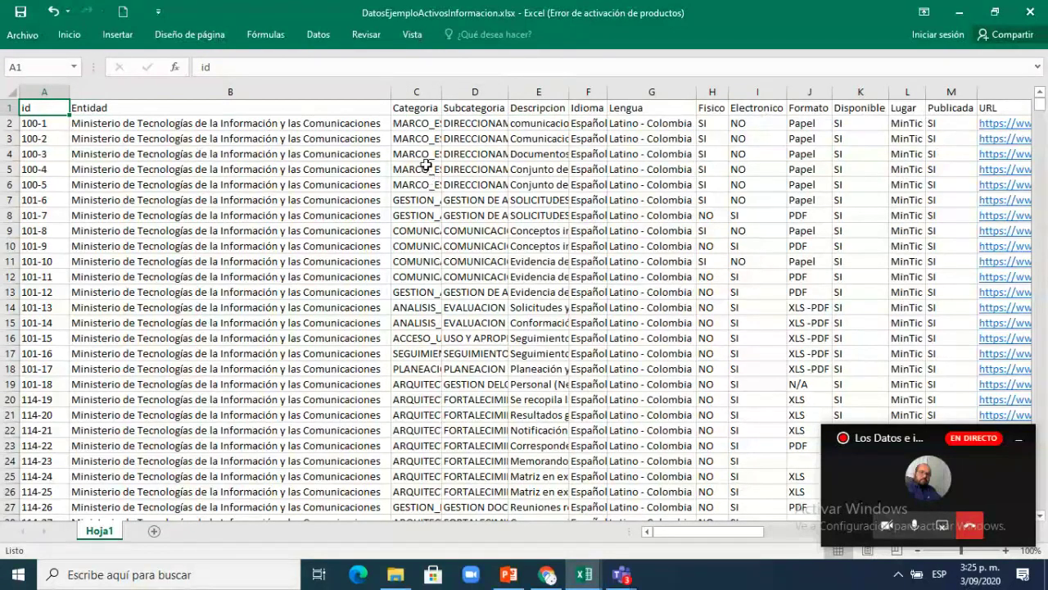
click(194, 108)
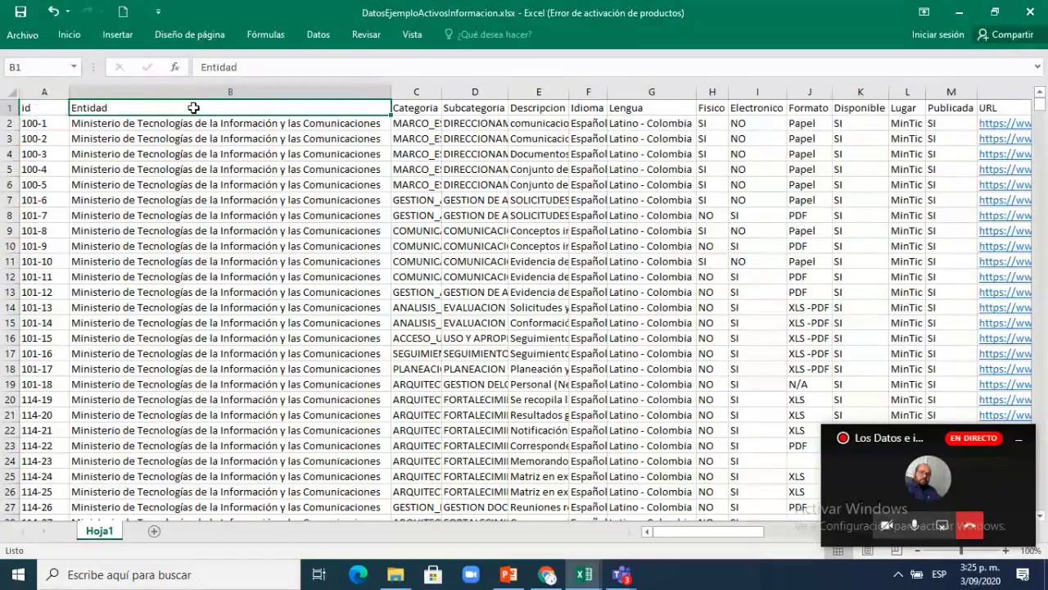
click(54, 109)
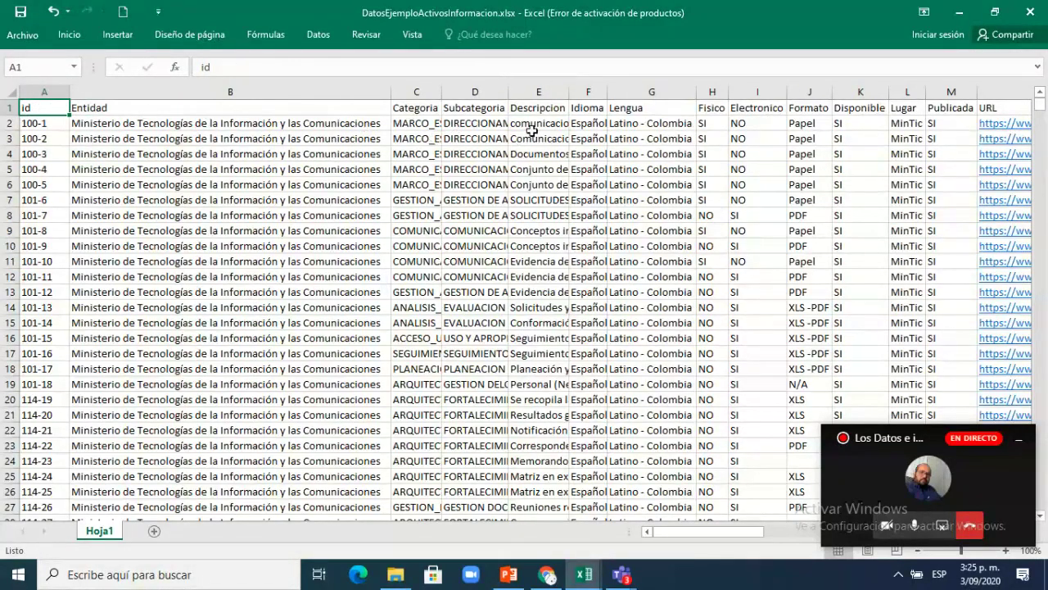
Examine the column headers from Entidad through Publicada, along with sample values in the Subcategoria column
key(Right)
key(Right)
key(Right)
key(Down)
key(Down)
key(Down)
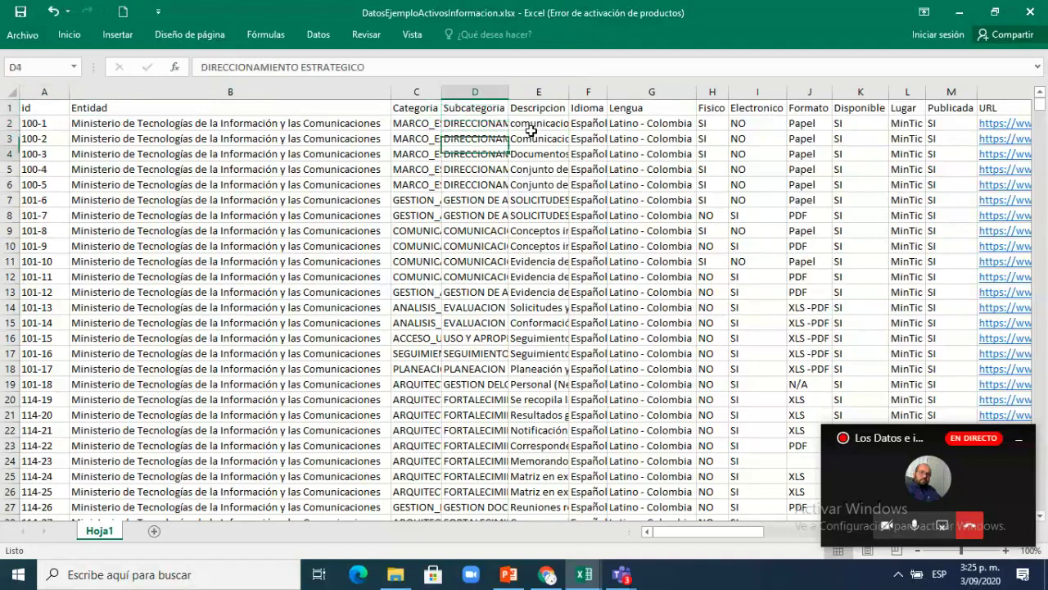
key(Down)
key(Right)
key(Right)
key(Up)
key(Up)
key(Up)
key(Up)
key(Right)
key(Right)
key(Right)
key(Right)
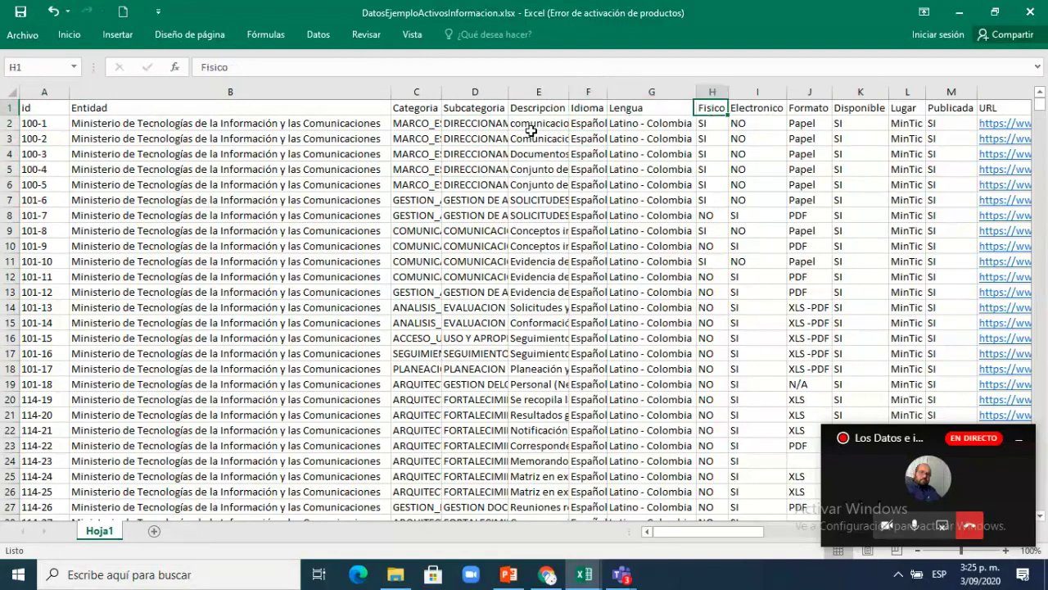
key(Left)
key(Left)
key(Left)
key(Left)
key(Right)
key(Right)
key(Right)
key(Right)
key(Right)
key(Right)
key(Right)
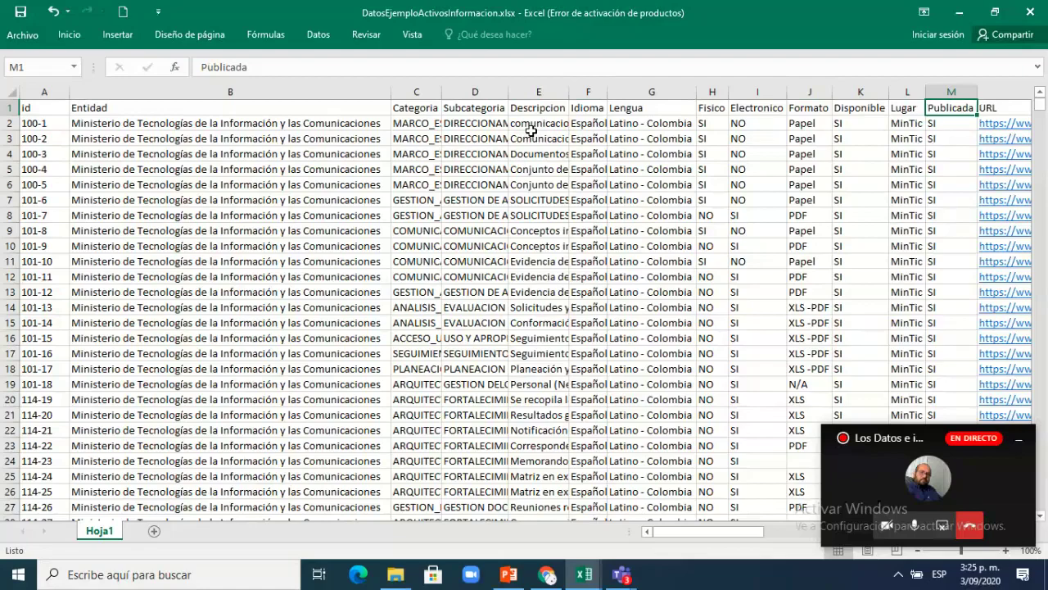
Examine the column headers beyond Publicada, including URL, Tipo Dato Personal and Objetivo Excepcion, and return to the start of the sheet
key(Right)
key(Right)
key(Right)
key(Right)
key(Left)
key(Left)
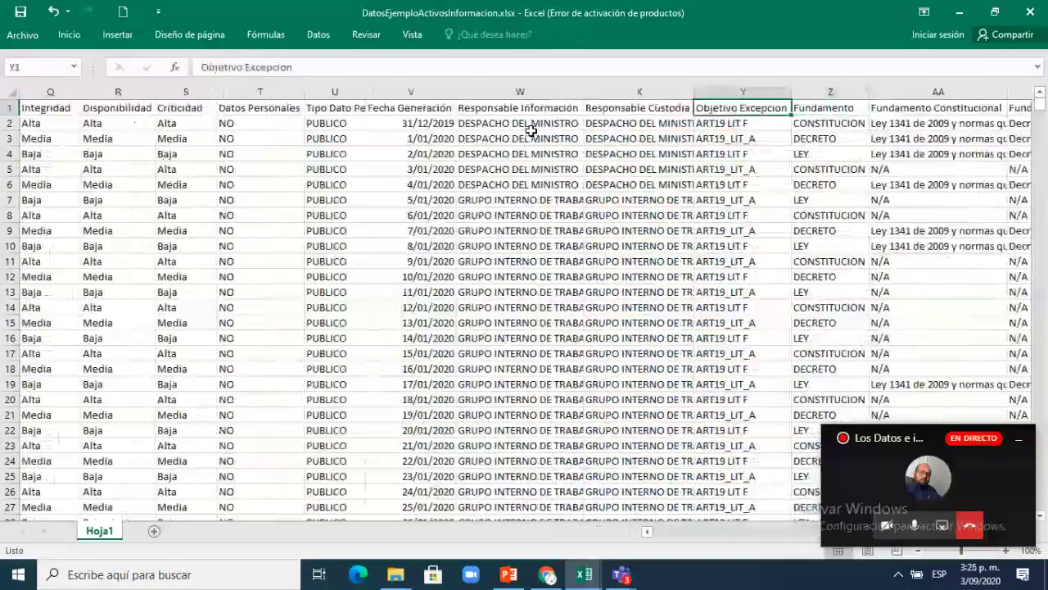
key(Left)
key(Down)
key(Left)
key(Left)
key(Left)
key(Up)
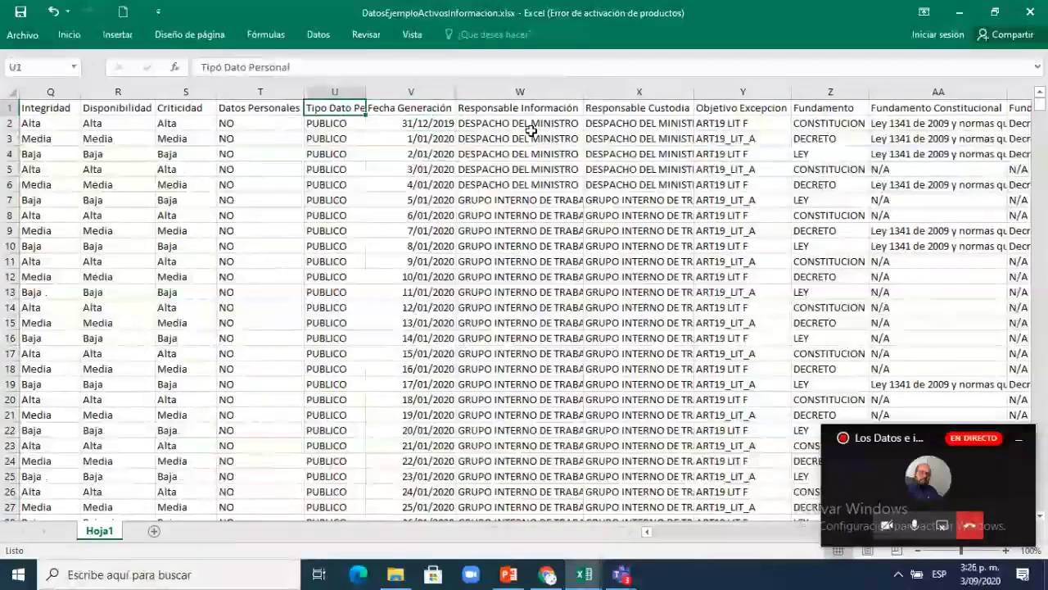
key(Left)
key(Left)
key(Left)
key(Left)
key(Left)
key(Left)
key(Left)
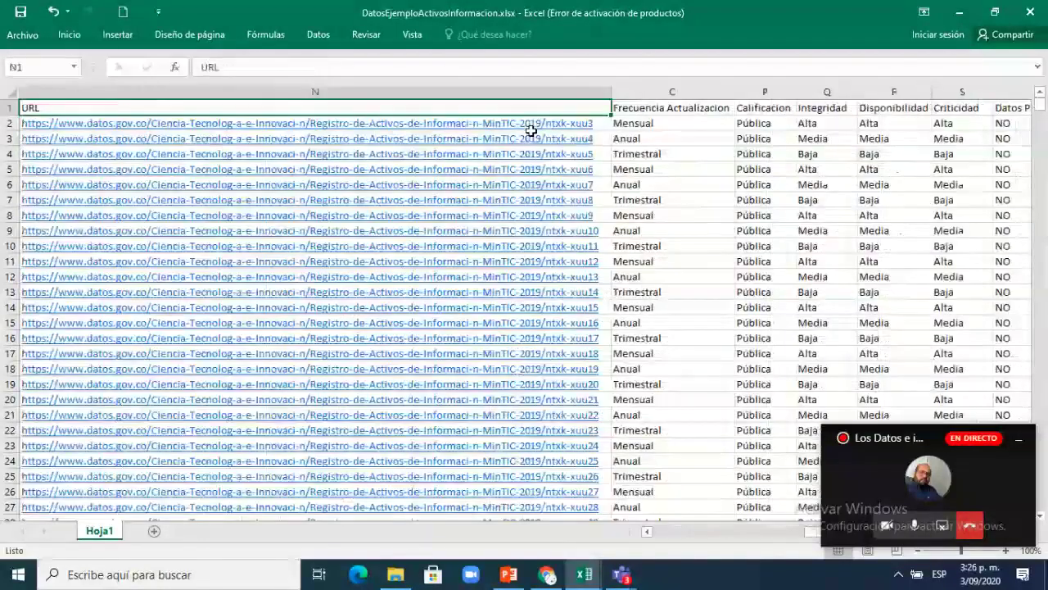
key(ctrl+Home)
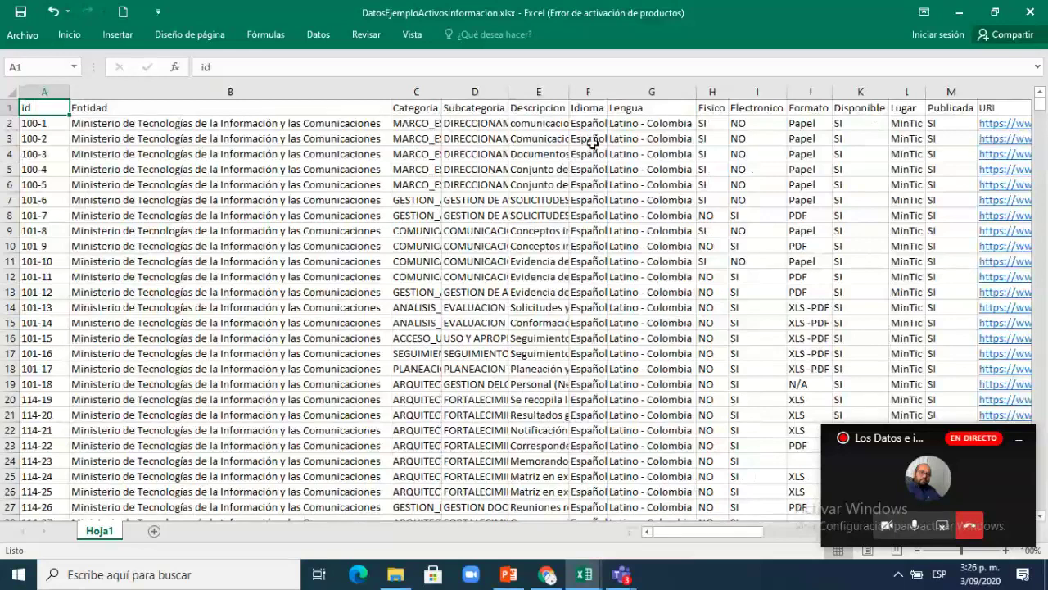
click(497, 109)
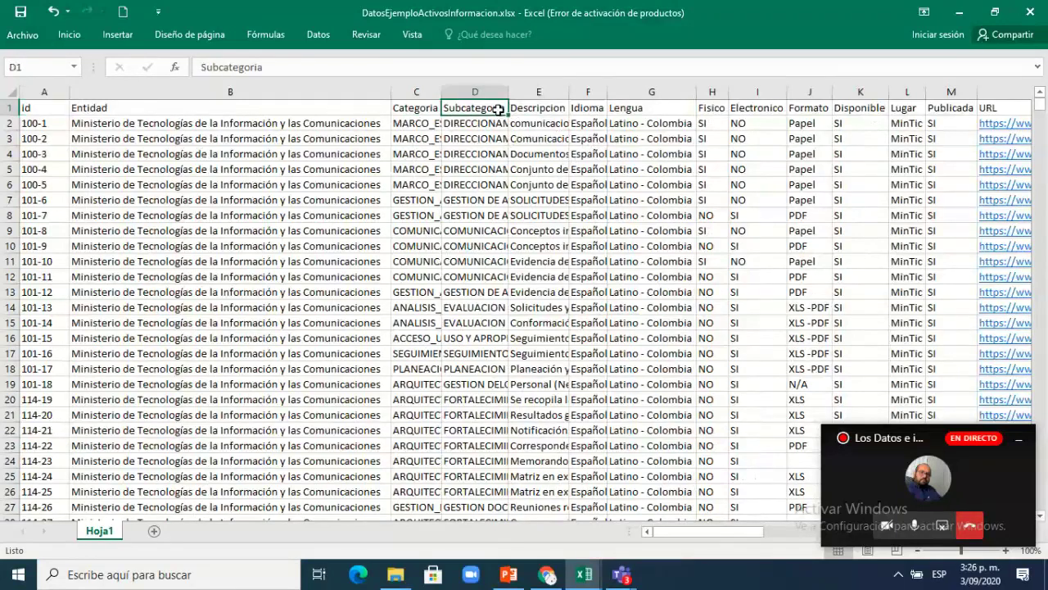
Close the example workbook and select DatosEjemploActivosInformacionPlanoError.csv in the TallerPublicaciónDatos folder
click(1031, 14)
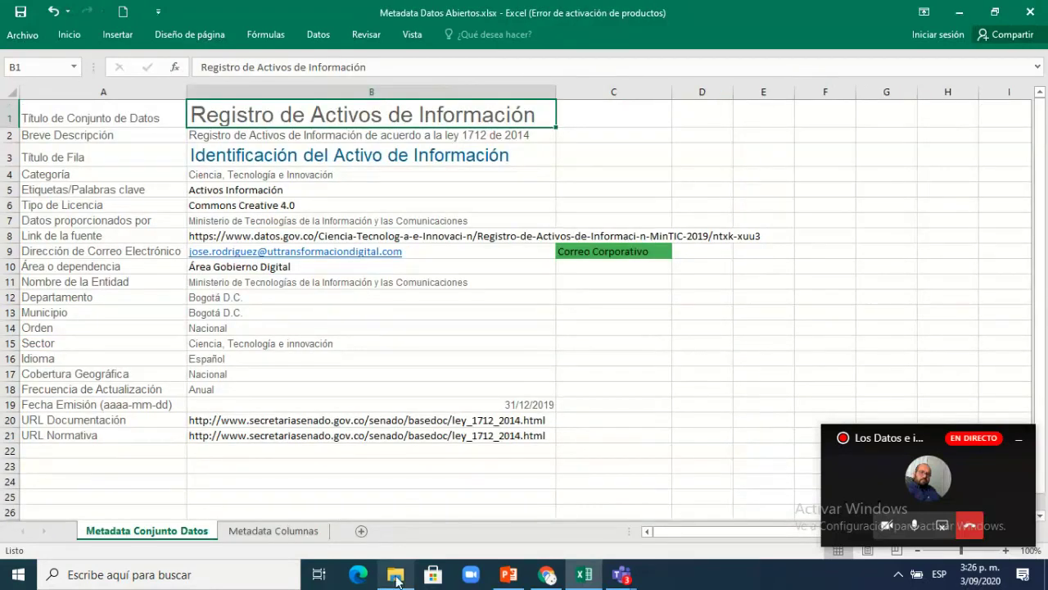
click(396, 578)
click(280, 211)
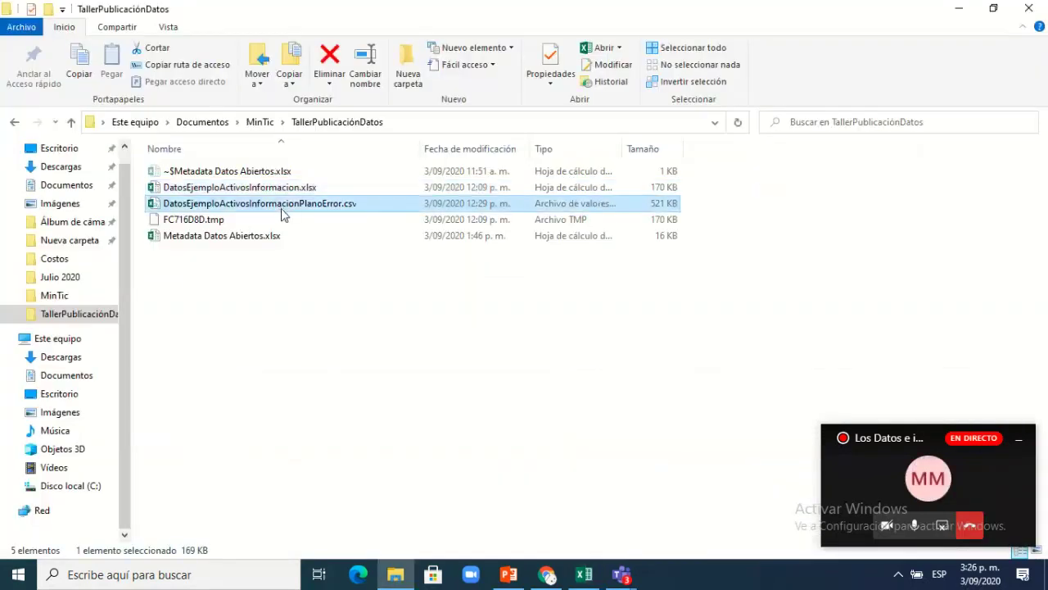
click(270, 187)
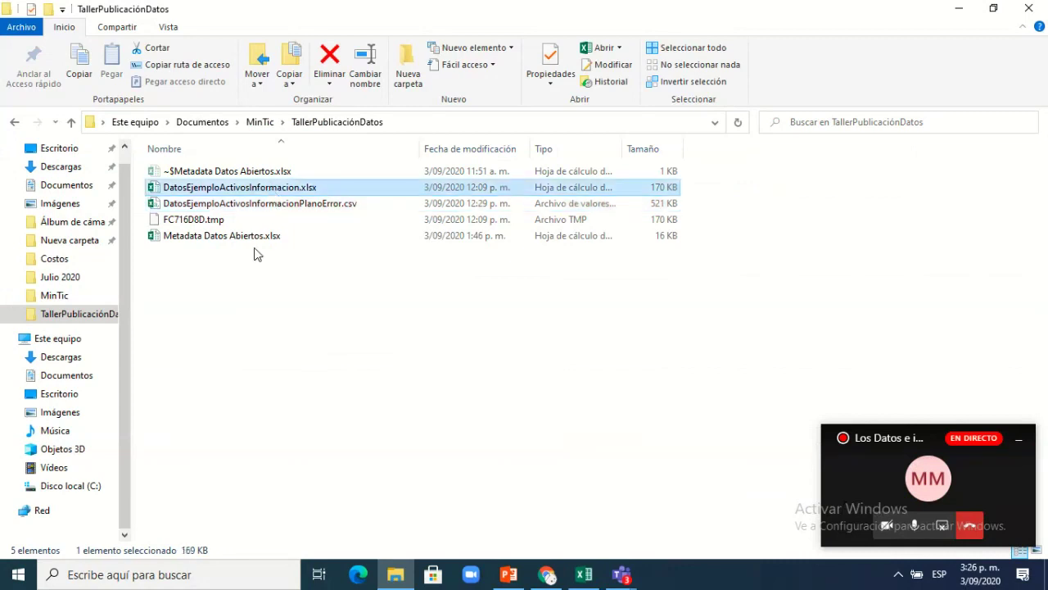
click(279, 211)
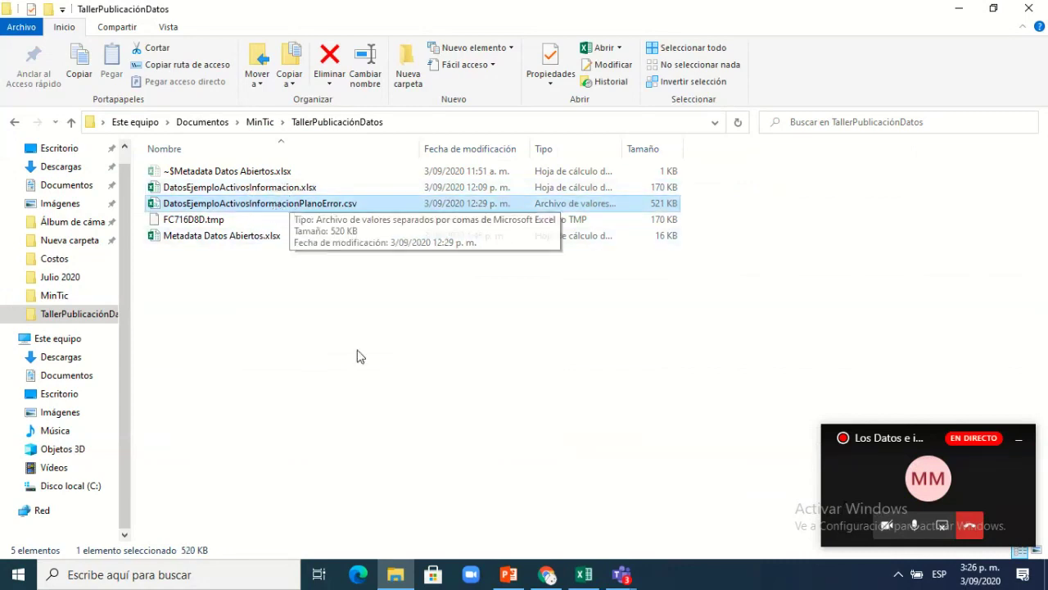
Switch to Chrome and start a new dataset on datos.gov.co, minimizing the meeting window and opening the dataset name for entry
click(547, 575)
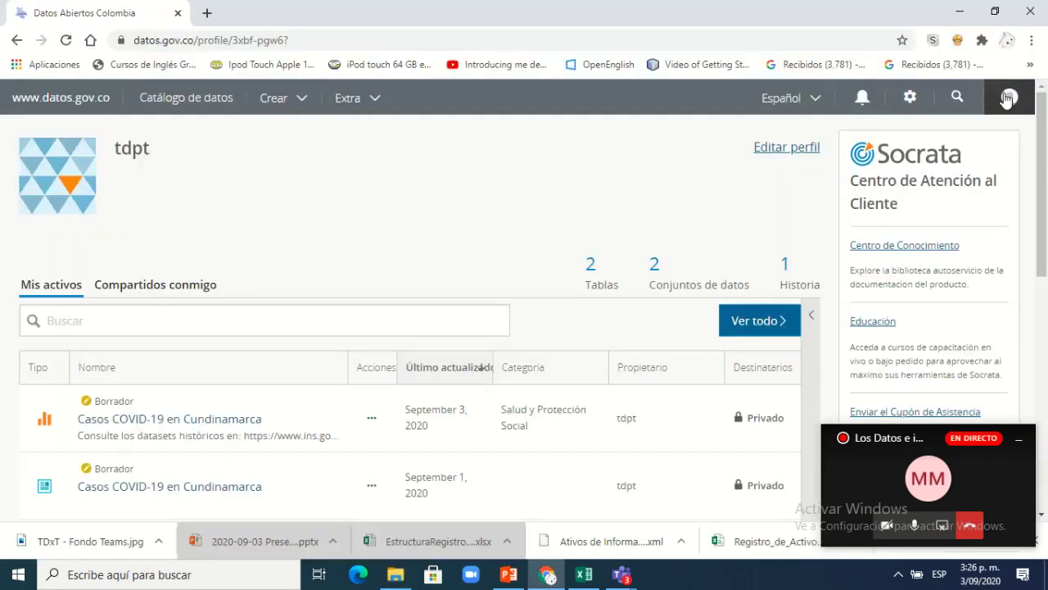
click(301, 105)
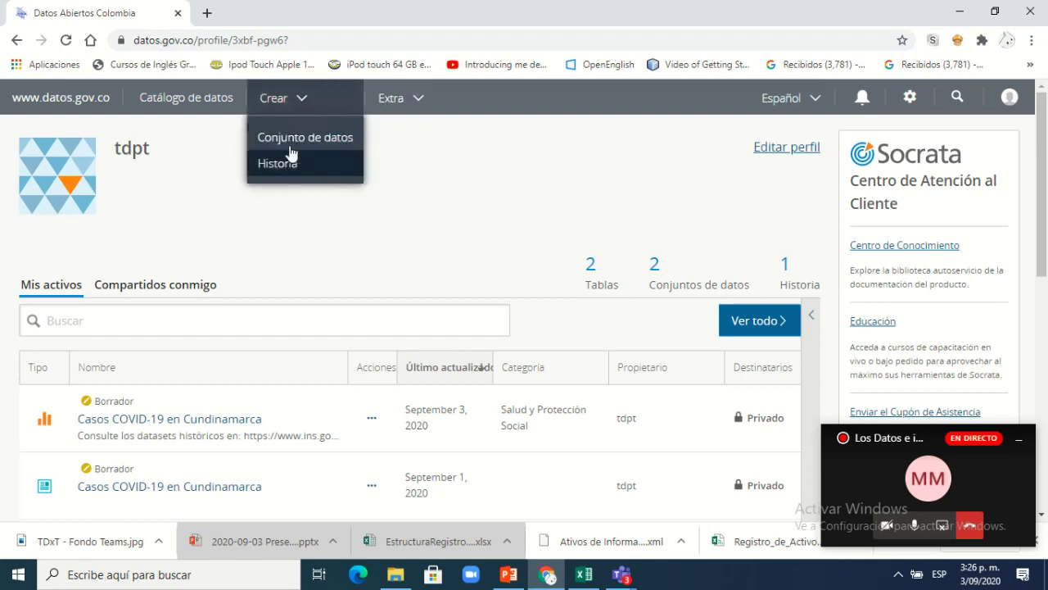
click(291, 139)
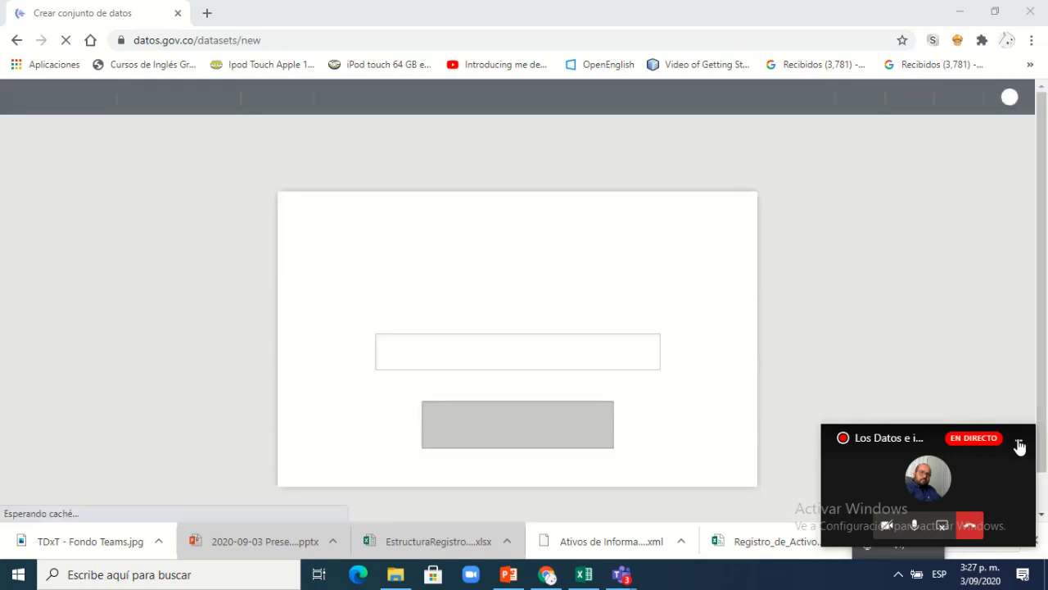
click(1017, 440)
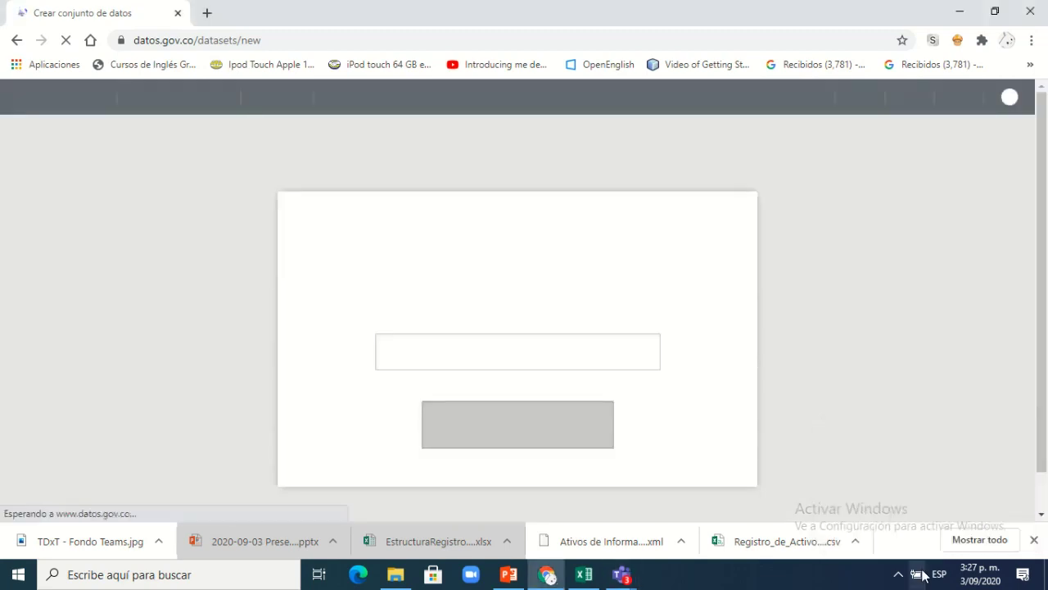
click(899, 575)
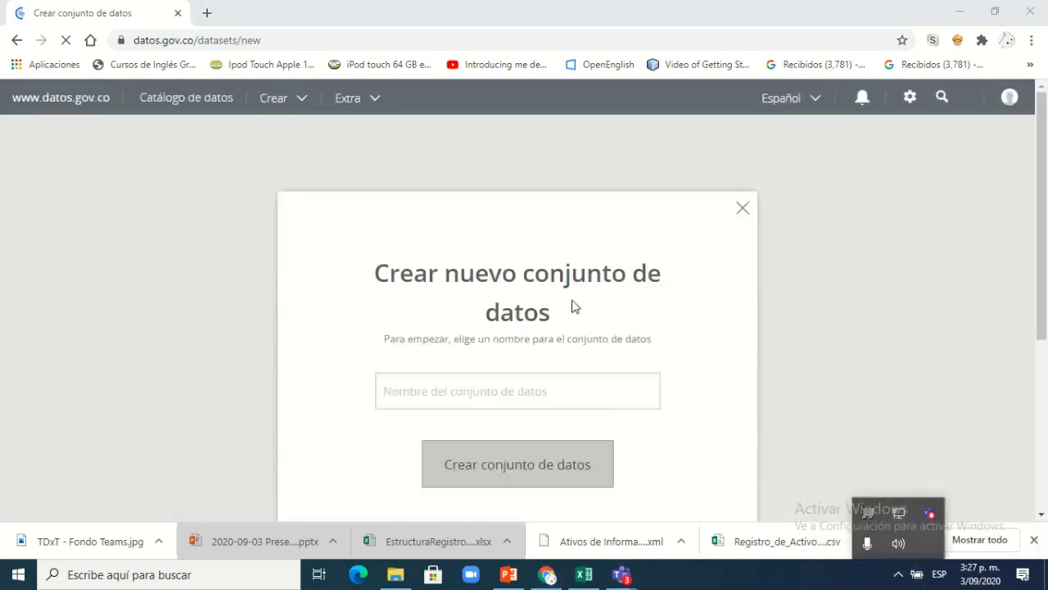
click(467, 385)
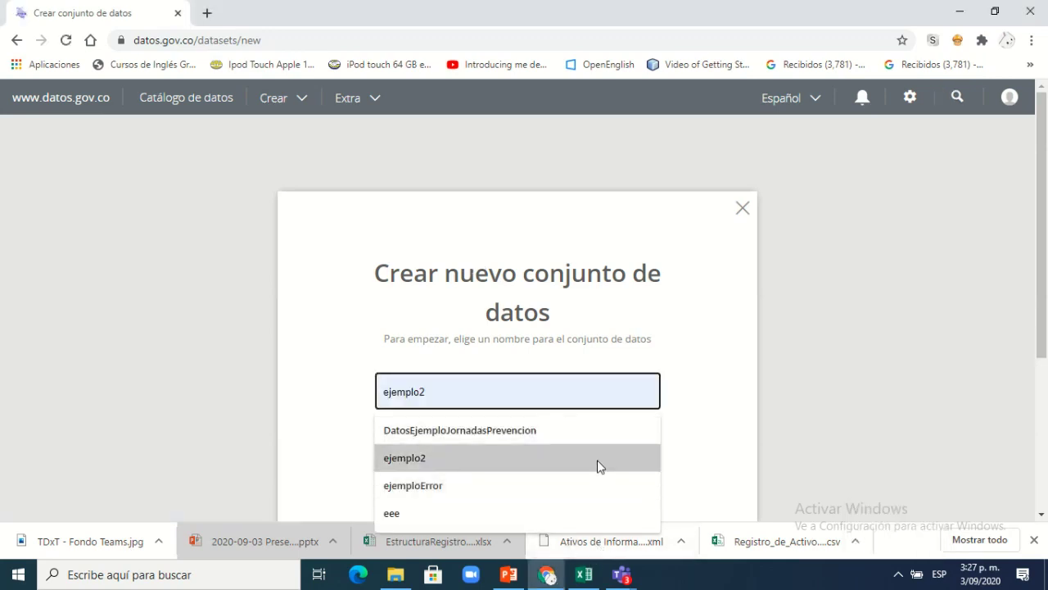
Switch to the Metadata Datos Abiertos workbook and review the dataset metadata fields and their prepared values
mouse_move(586, 578)
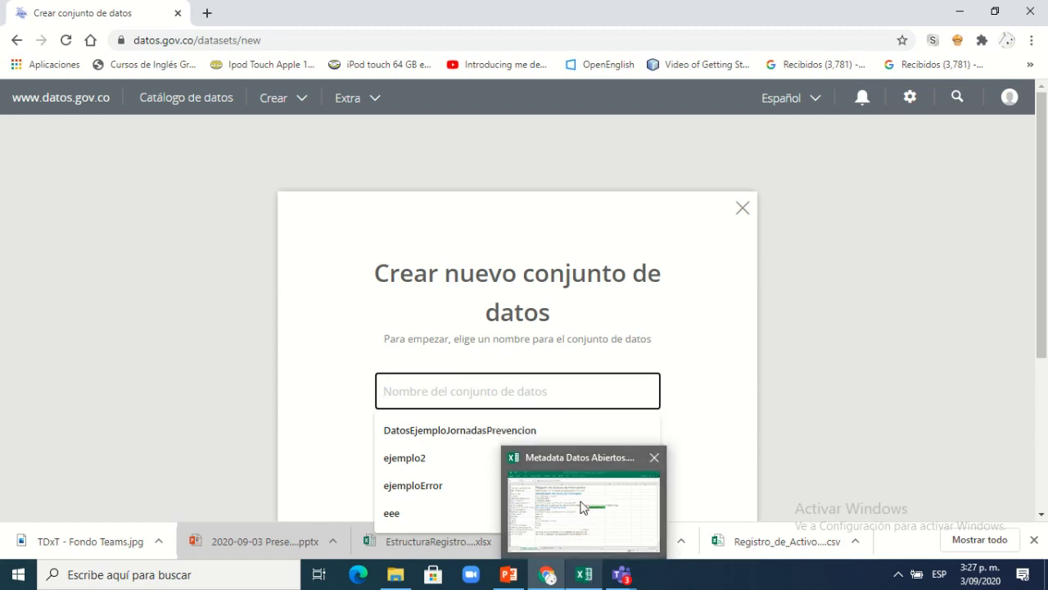
click(571, 457)
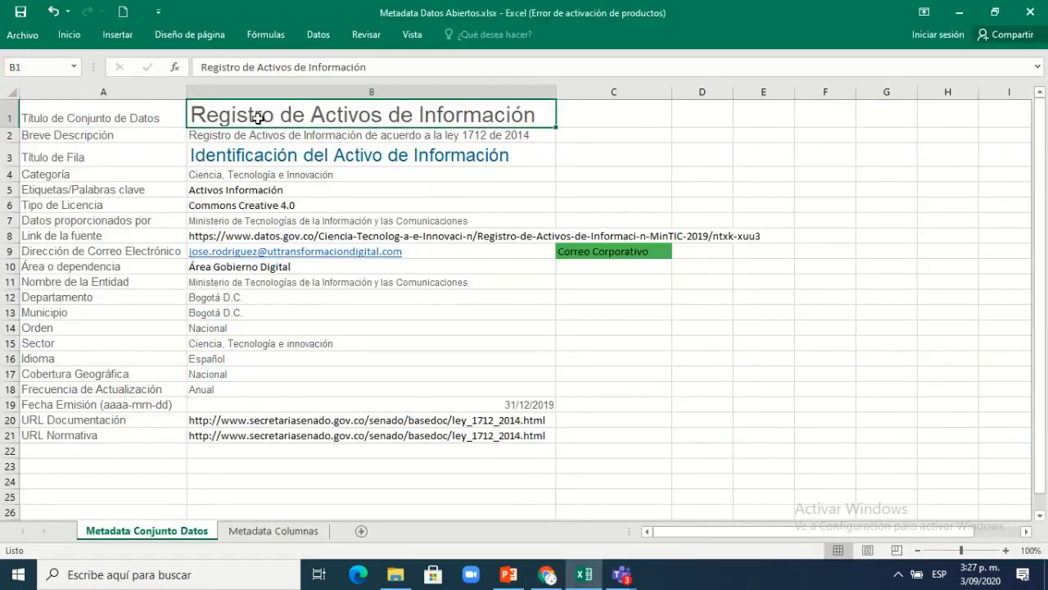
drag(130, 116, 90, 435)
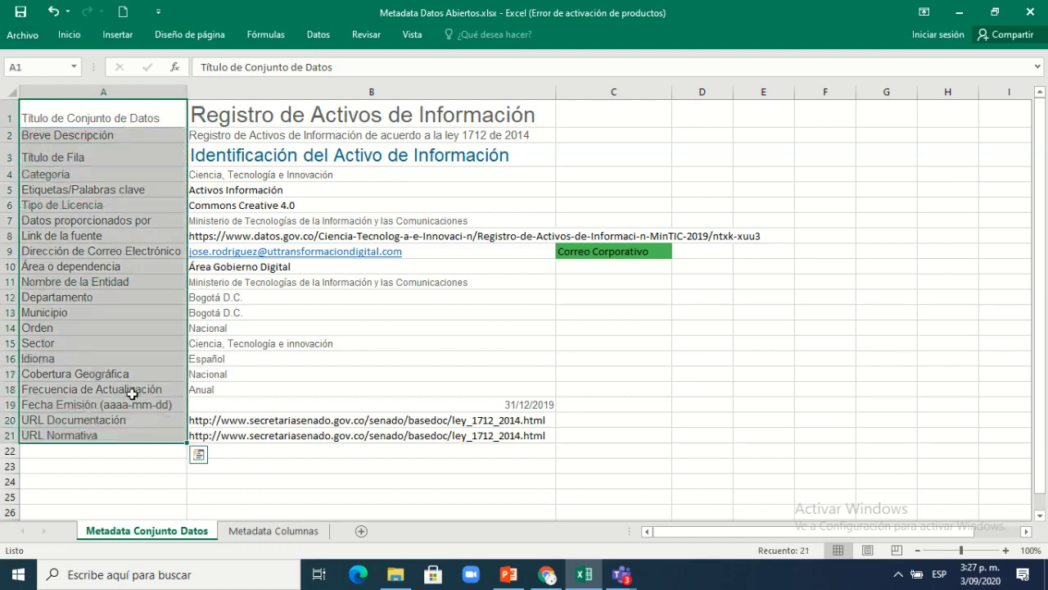
click(342, 113)
drag(342, 113, 323, 220)
click(323, 220)
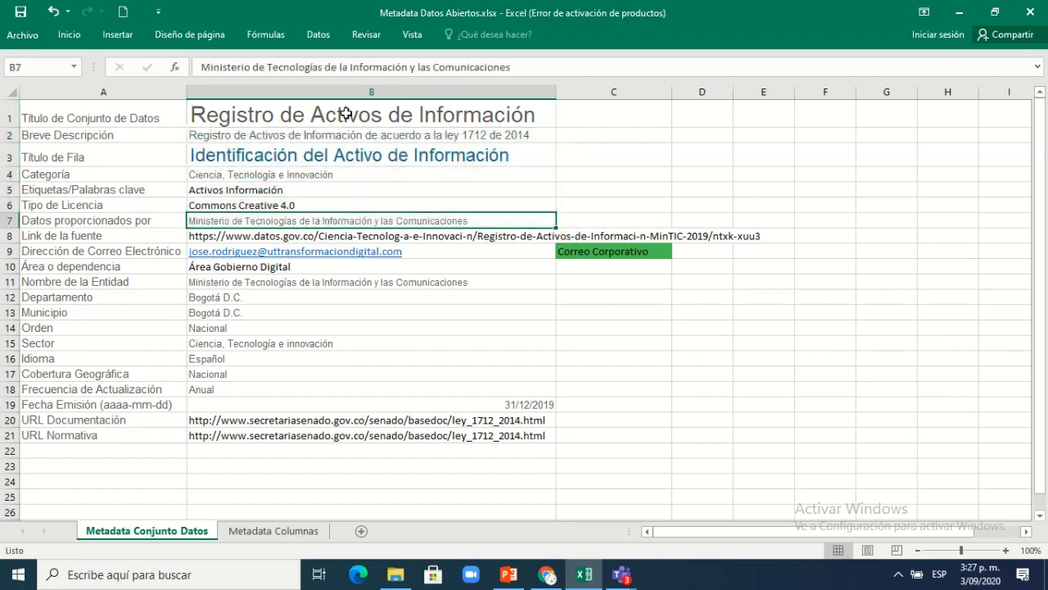
Copy the title Registro de Activos de Información from the metadata workbook and create the new dataset with that name
click(317, 116)
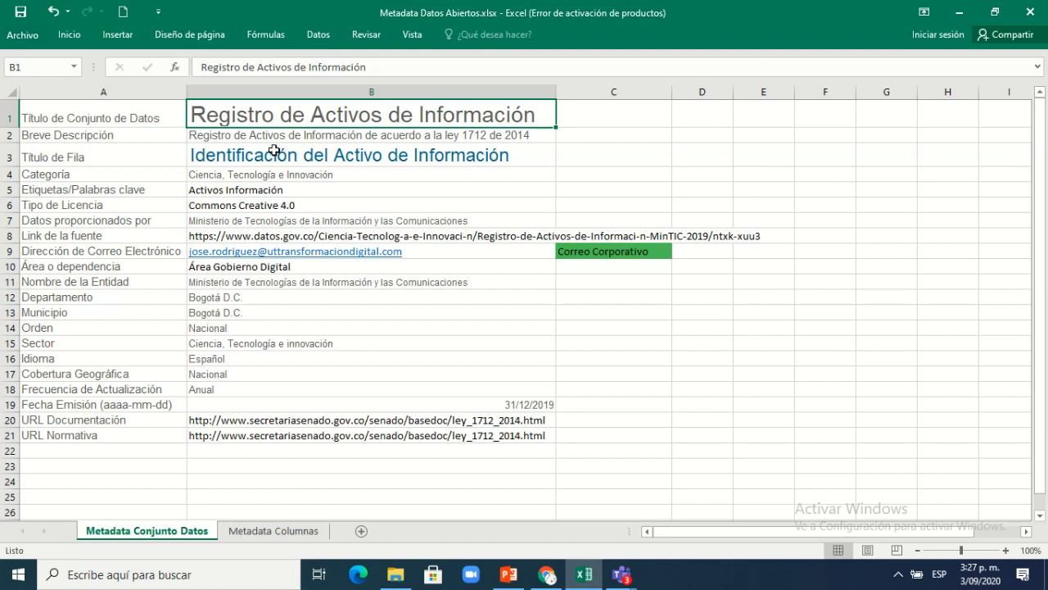
key(ctrl+c)
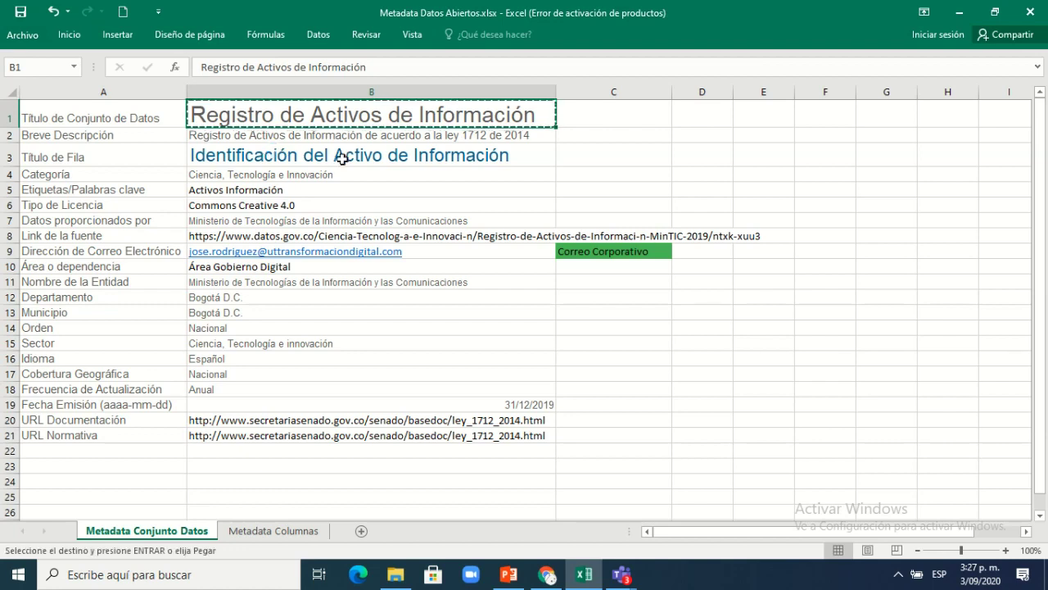
key(alt+Tab)
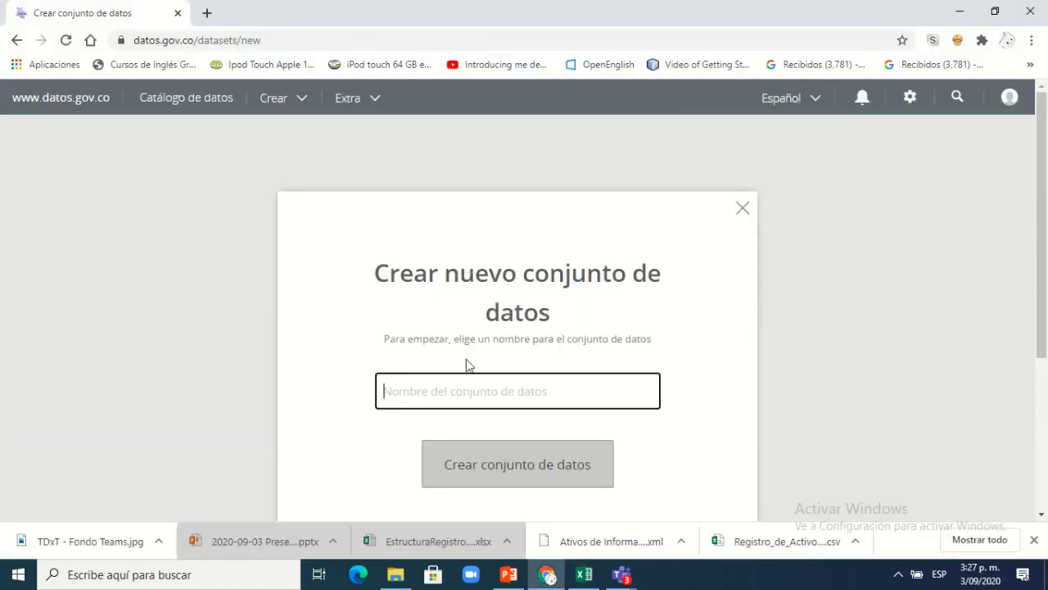
click(415, 389)
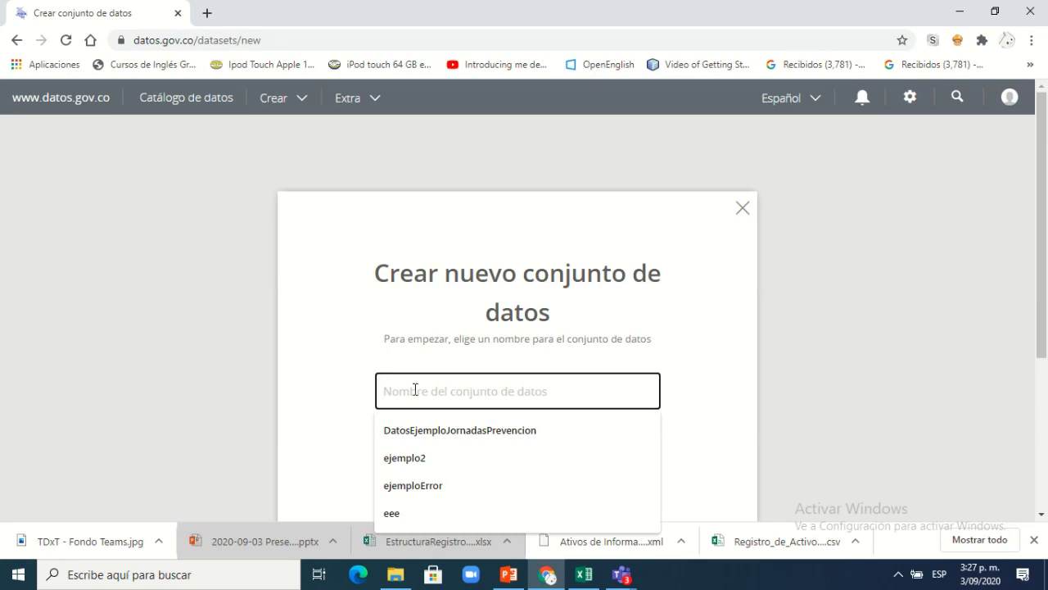
key(ctrl+v)
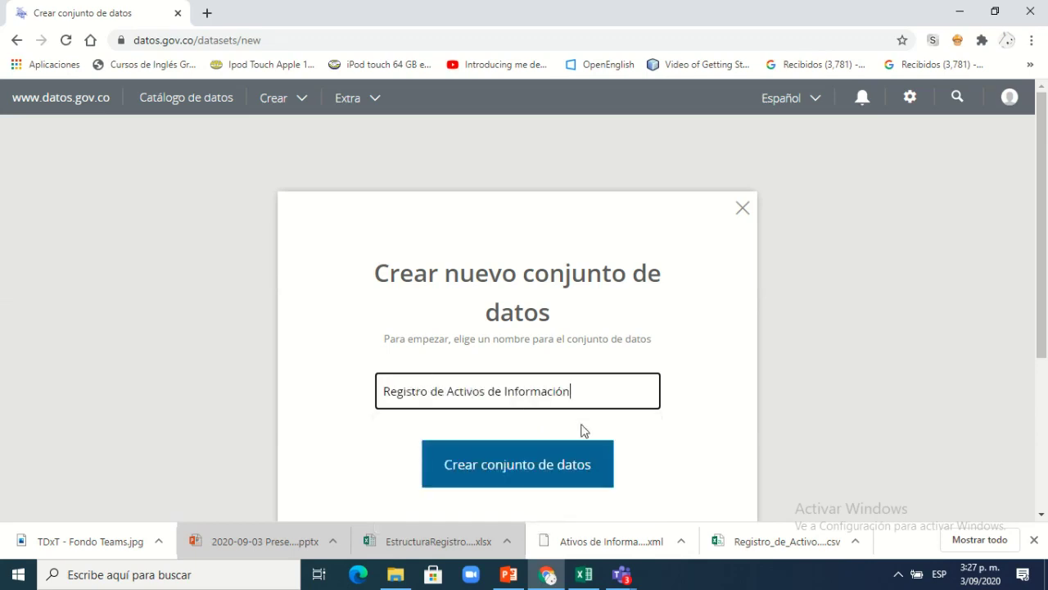
click(533, 465)
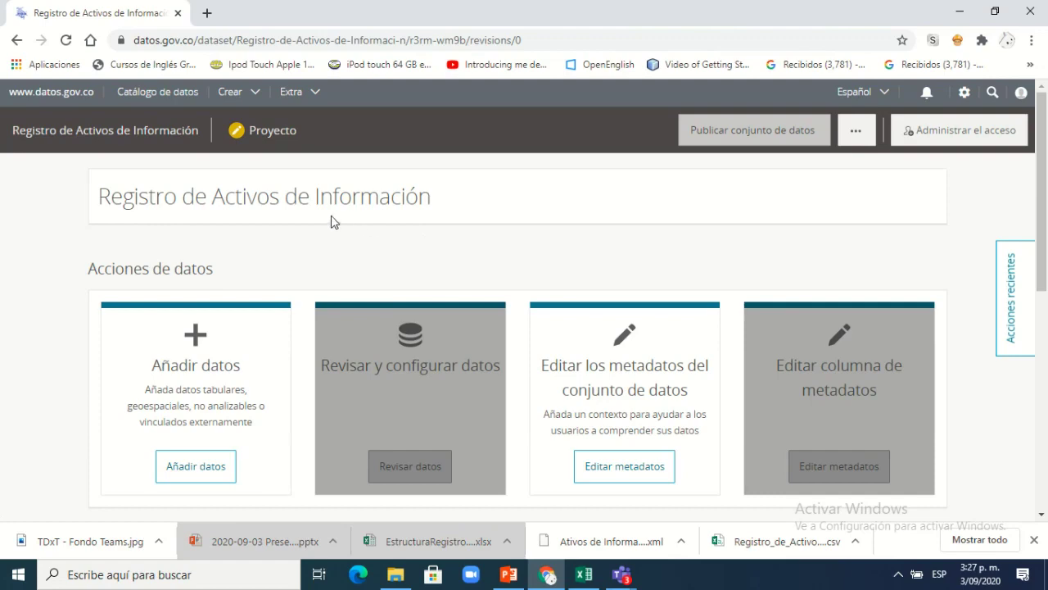
Add data to the dataset by uploading DatosEjemploActivosInformacion.xlsx from the TallerPublicaciónDatos folder
scroll(331, 221, down, 4)
scroll(279, 228, up, 3)
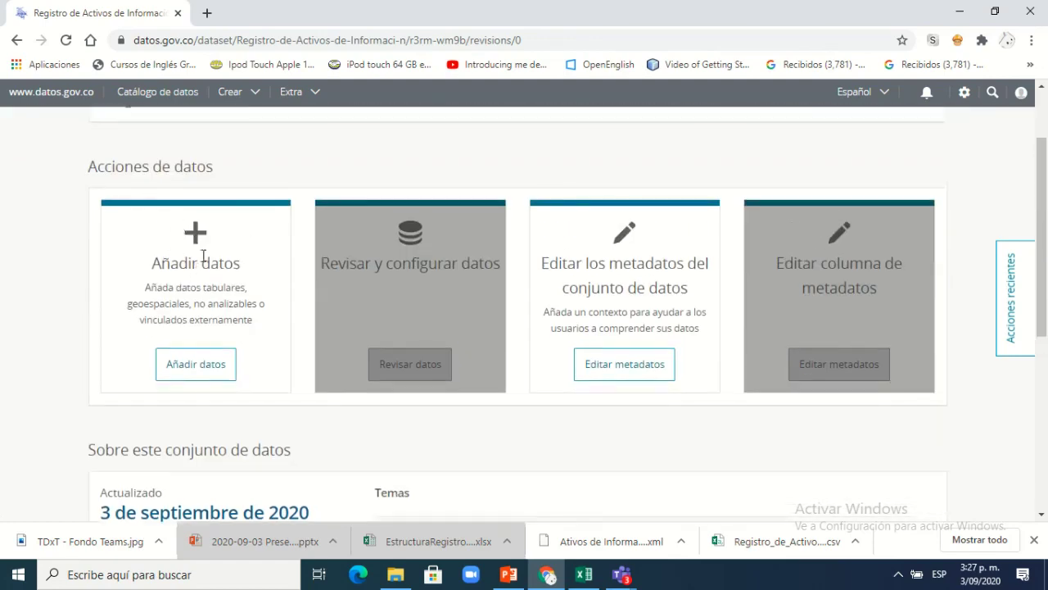
click(190, 364)
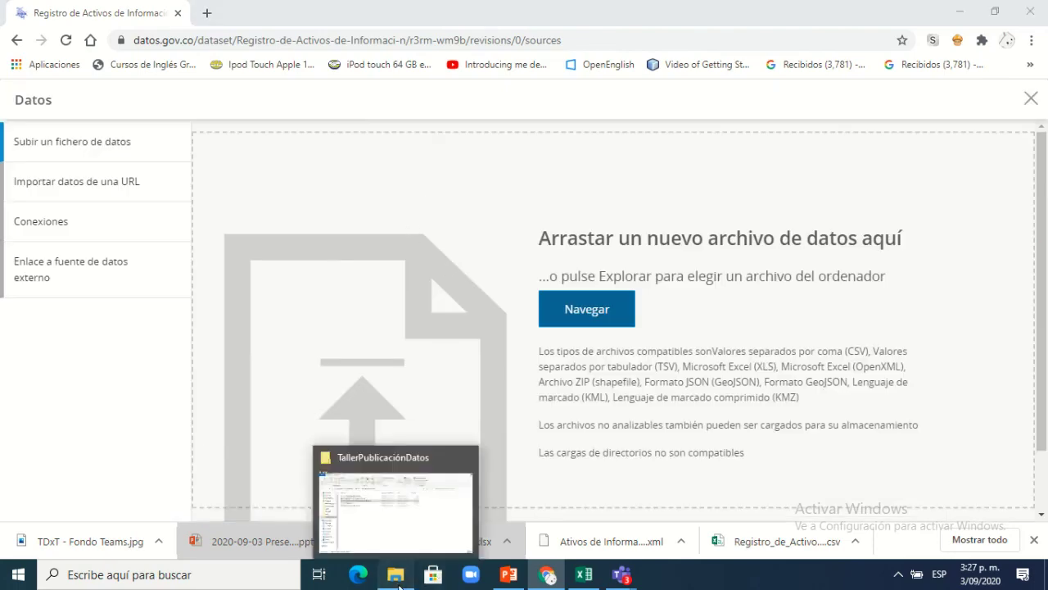
click(399, 583)
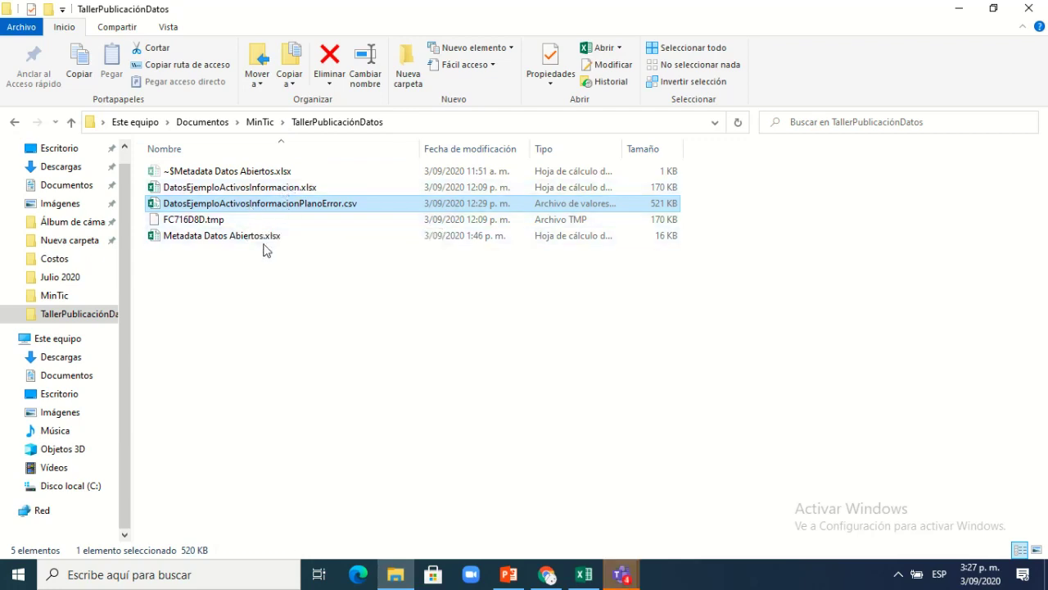
click(265, 190)
drag(267, 199, 393, 357)
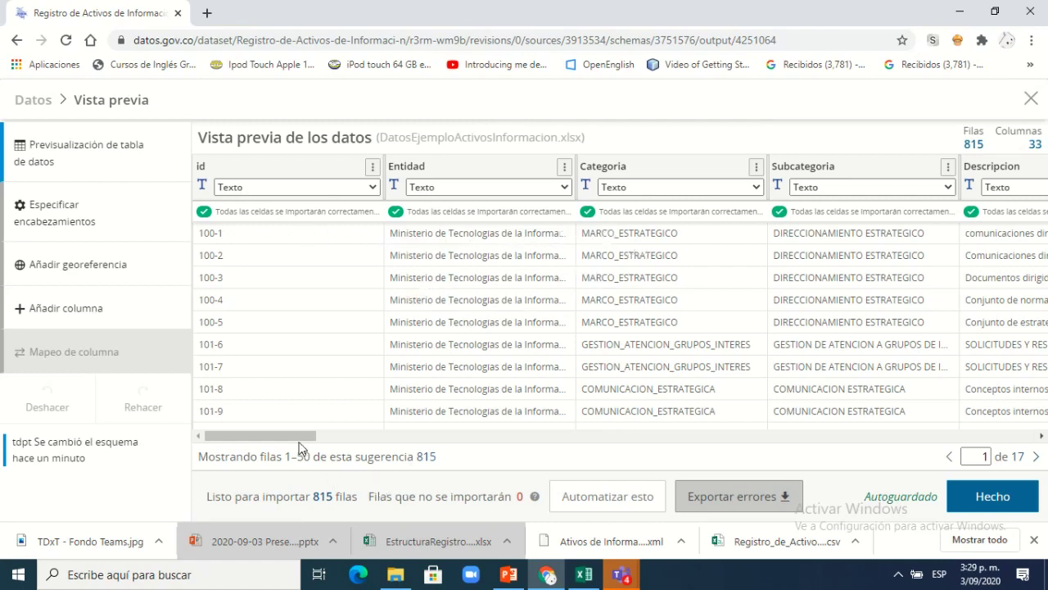
Review the imported data preview through the Fecha Actualizacion column and its lower rows, and finish the data import
drag(303, 442, 625, 460)
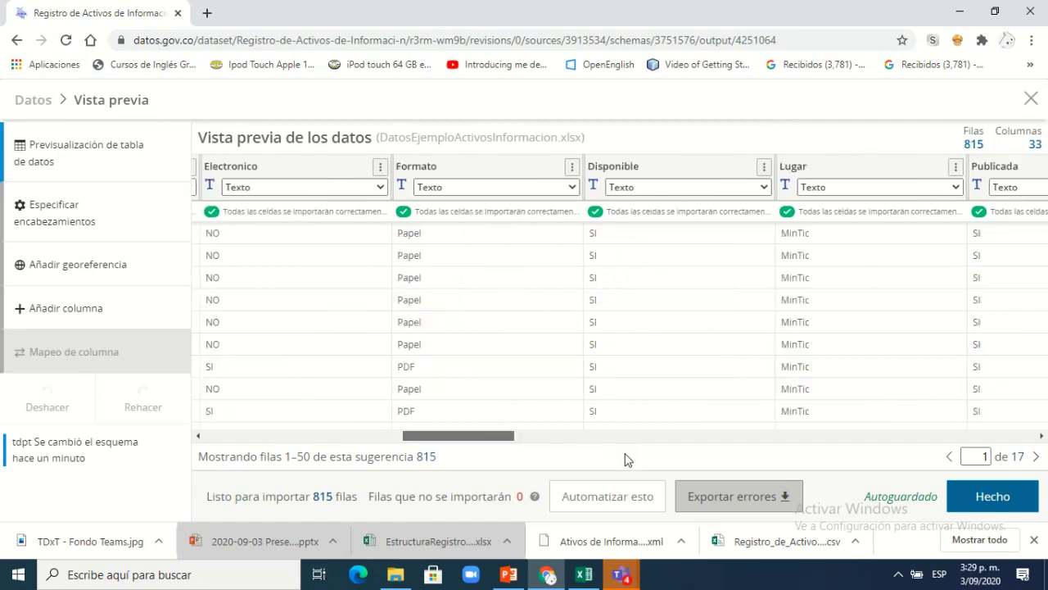
drag(721, 462, 1035, 463)
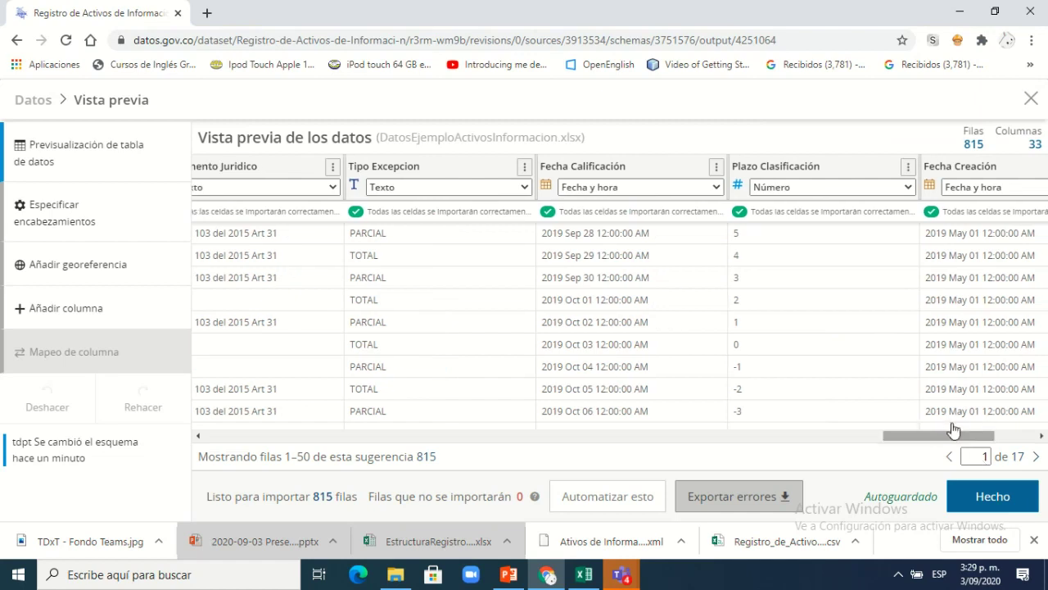
drag(943, 437, 1018, 440)
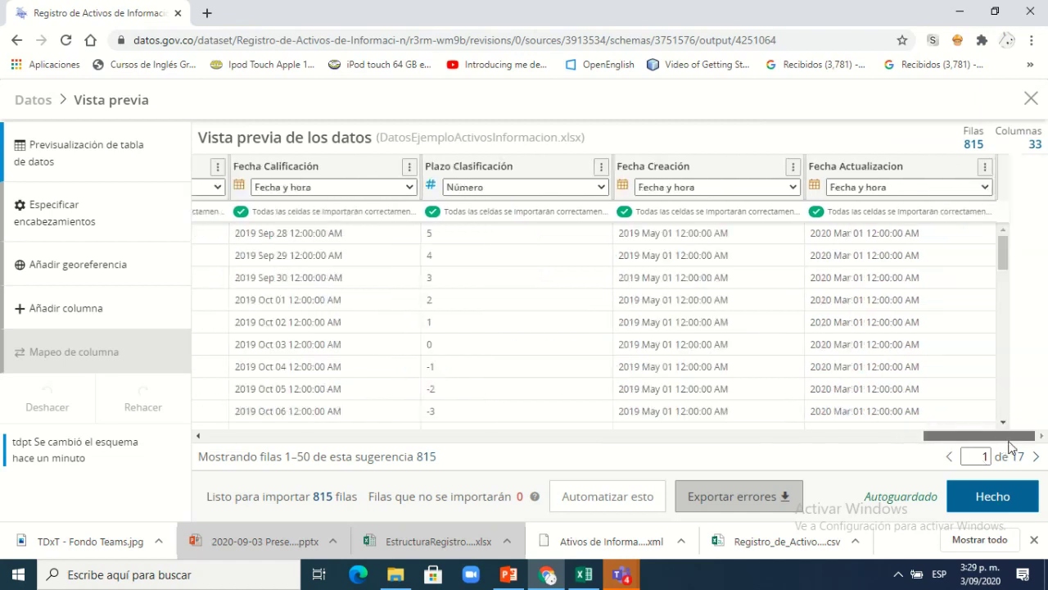
scroll(1008, 276, down, 2)
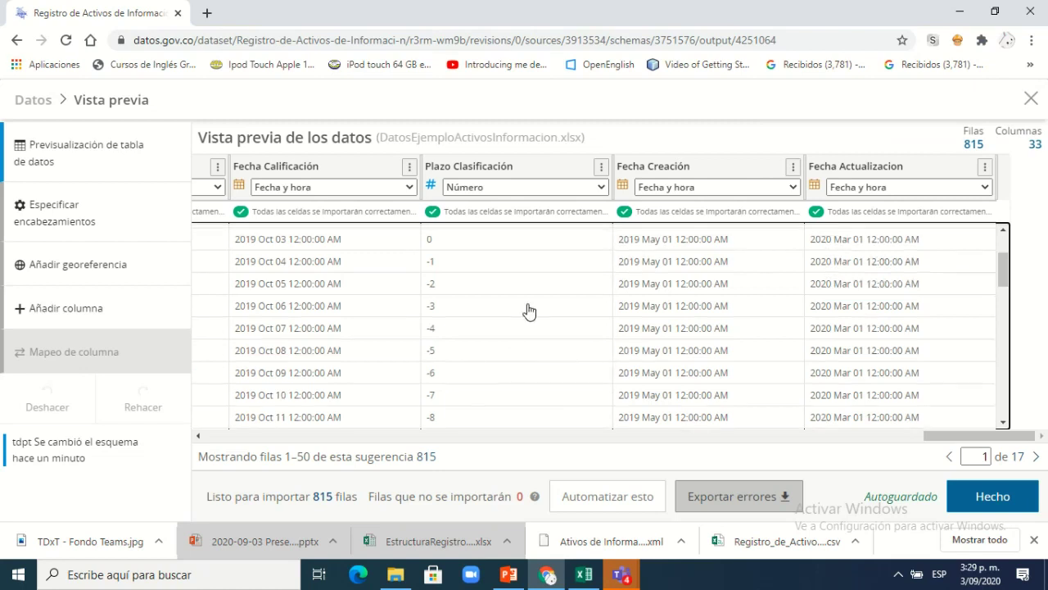
scroll(508, 344, down, 6)
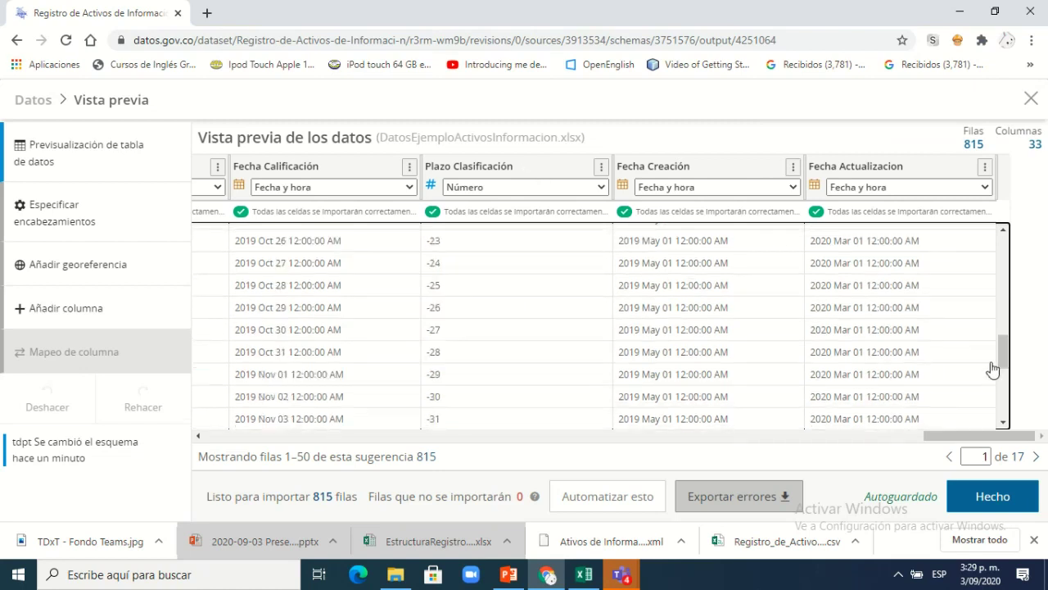
click(992, 498)
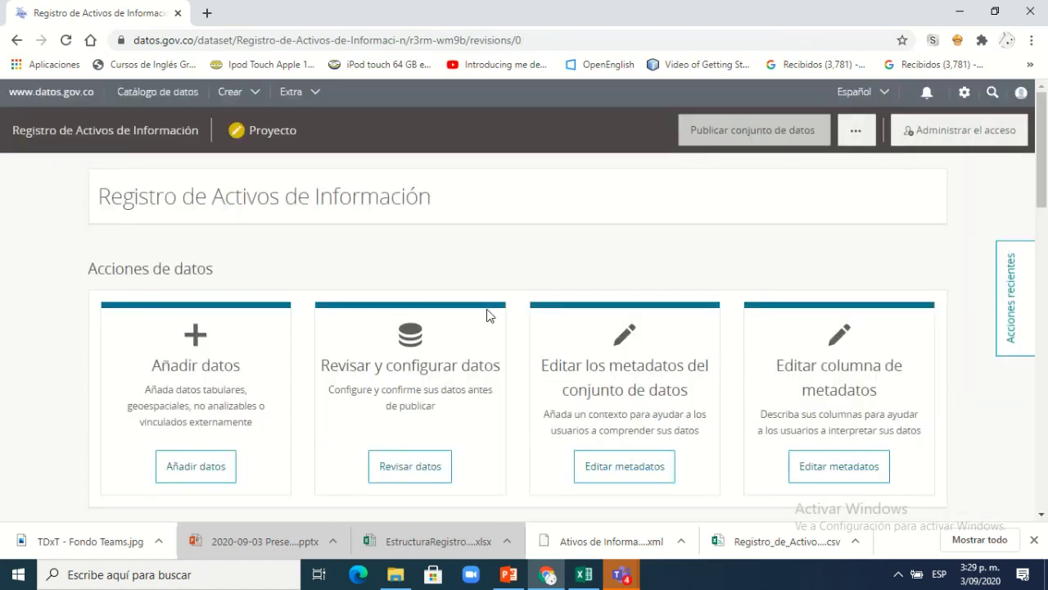
Examine the draft dataset page, including its data actions, the section about the dataset and the publishing option
scroll(435, 226, down, 5)
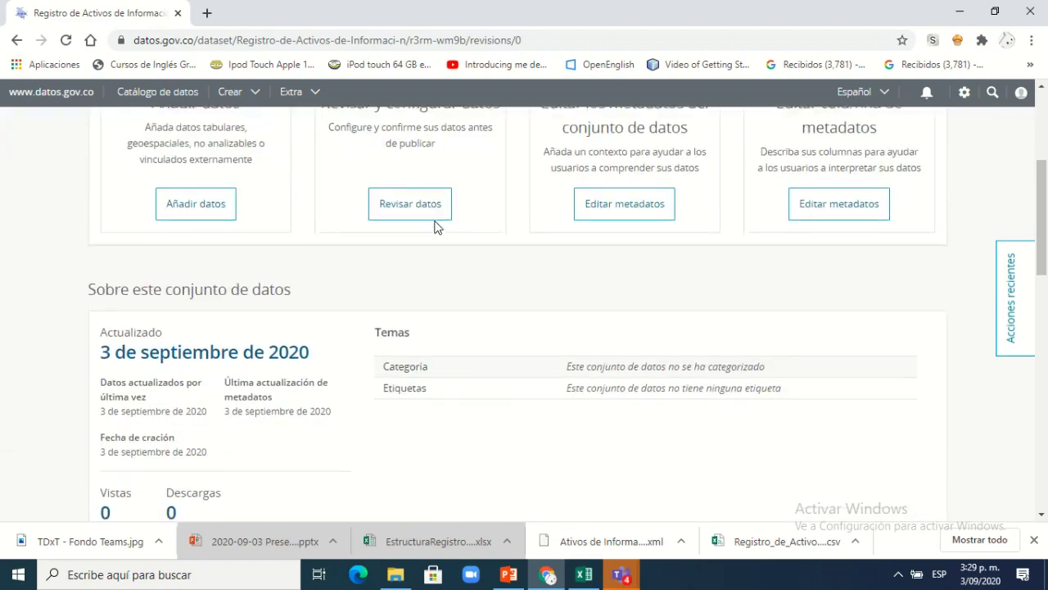
scroll(435, 227, up, 5)
scroll(423, 258, down, 1)
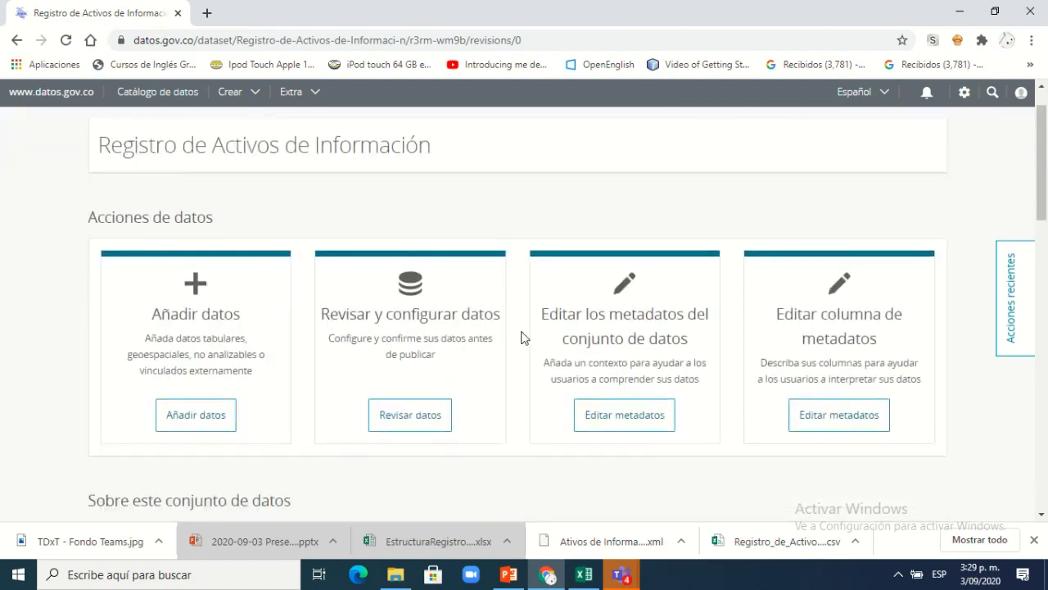
scroll(720, 287, up, 1)
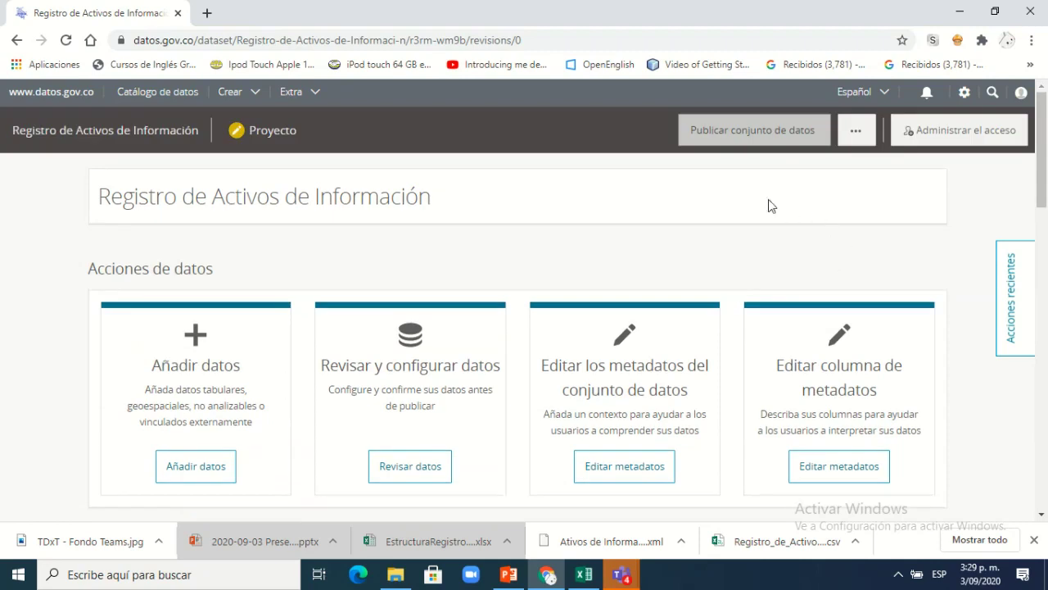
mouse_move(763, 141)
scroll(809, 226, down, 5)
scroll(646, 308, up, 4)
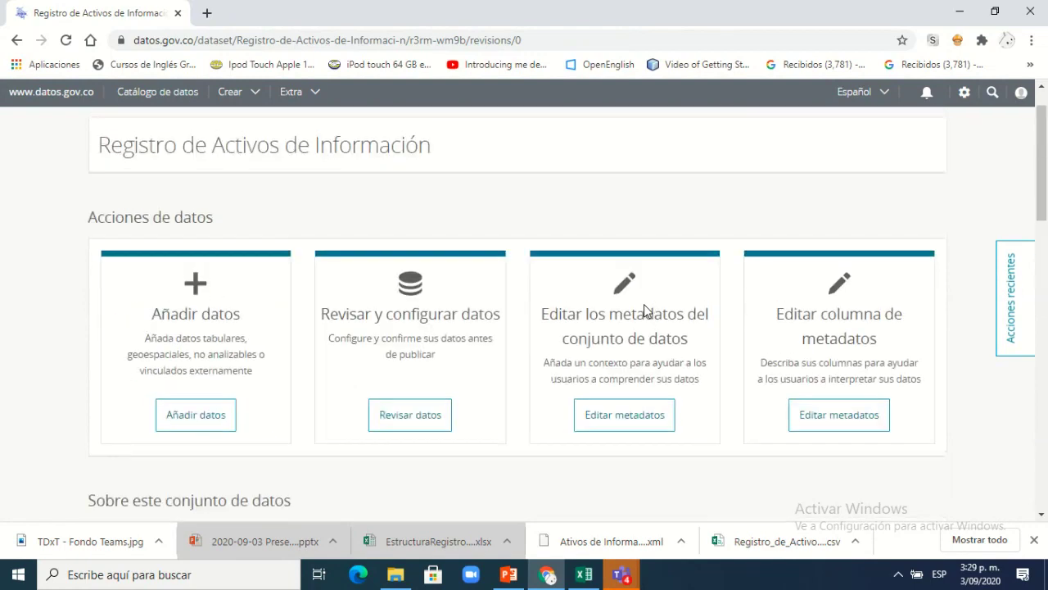
Check the draft's title, the requirements for publishing it and the card for editing the dataset's metadata
scroll(644, 304, up, 1)
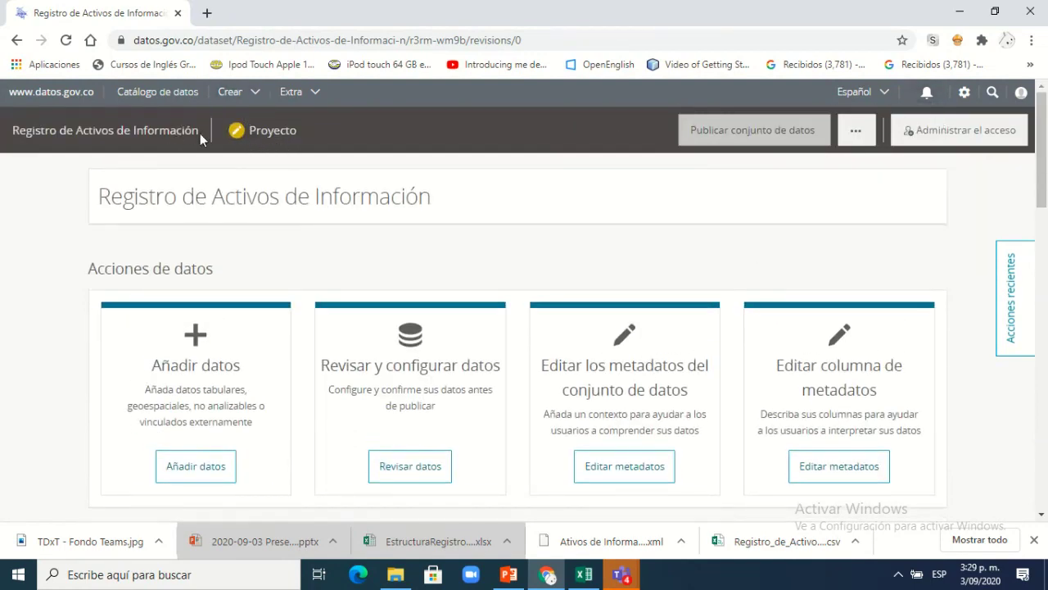
drag(200, 131, 15, 132)
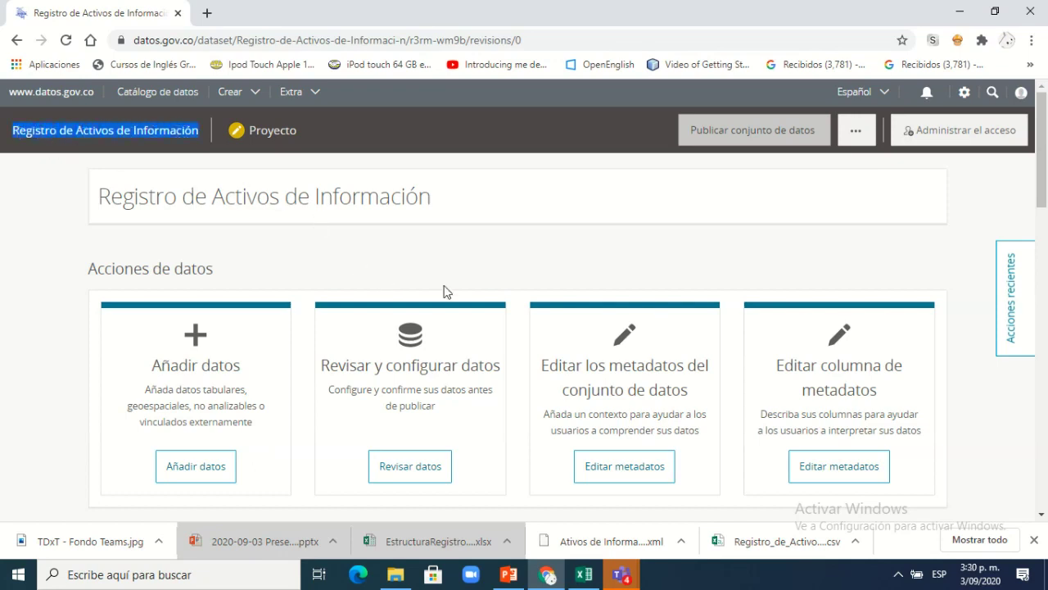
click(489, 262)
mouse_move(811, 146)
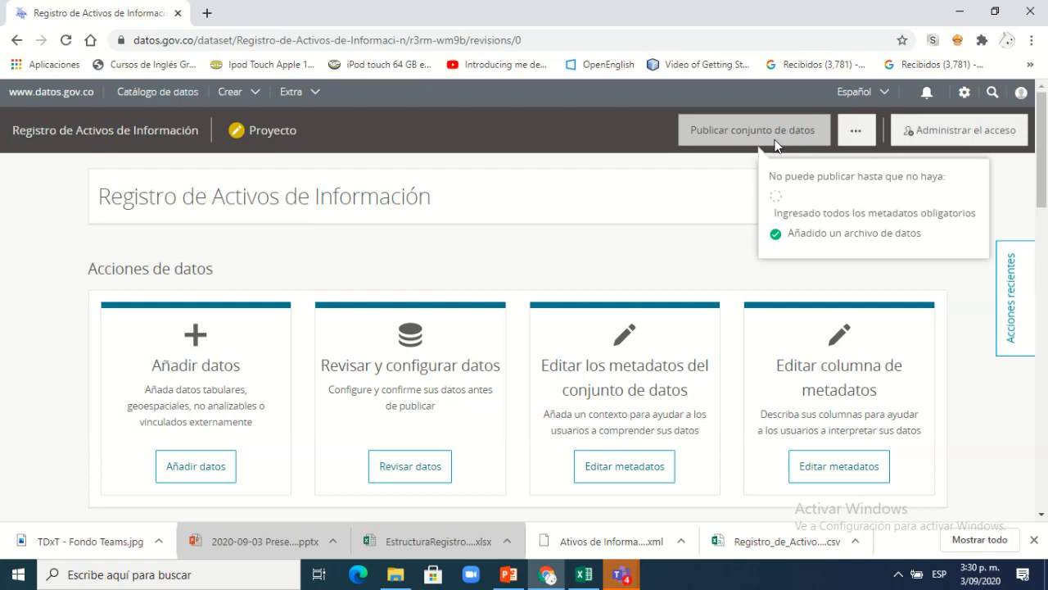
scroll(527, 297, down, 1)
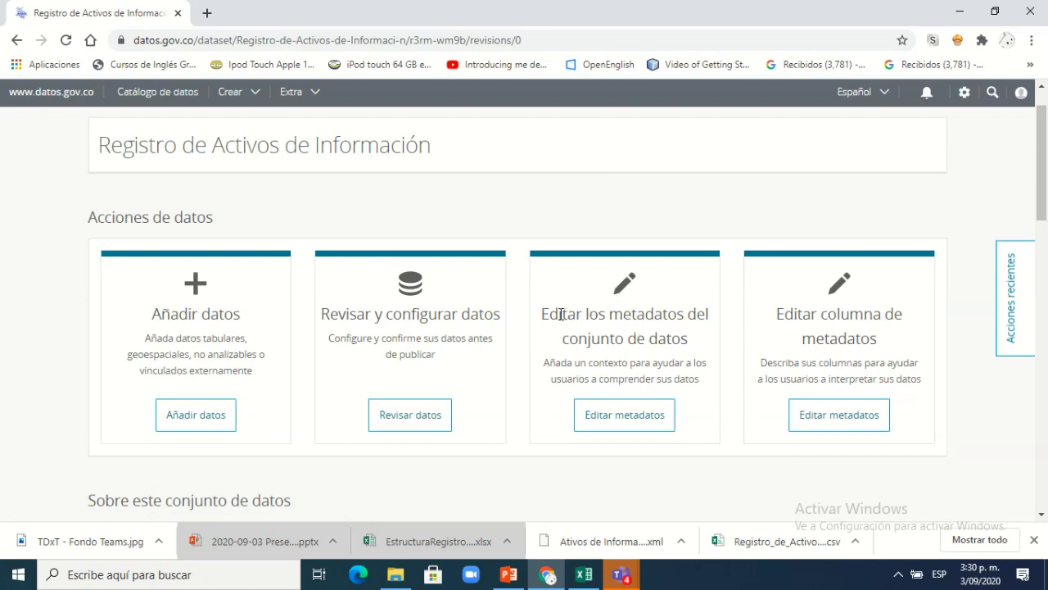
drag(547, 314, 688, 341)
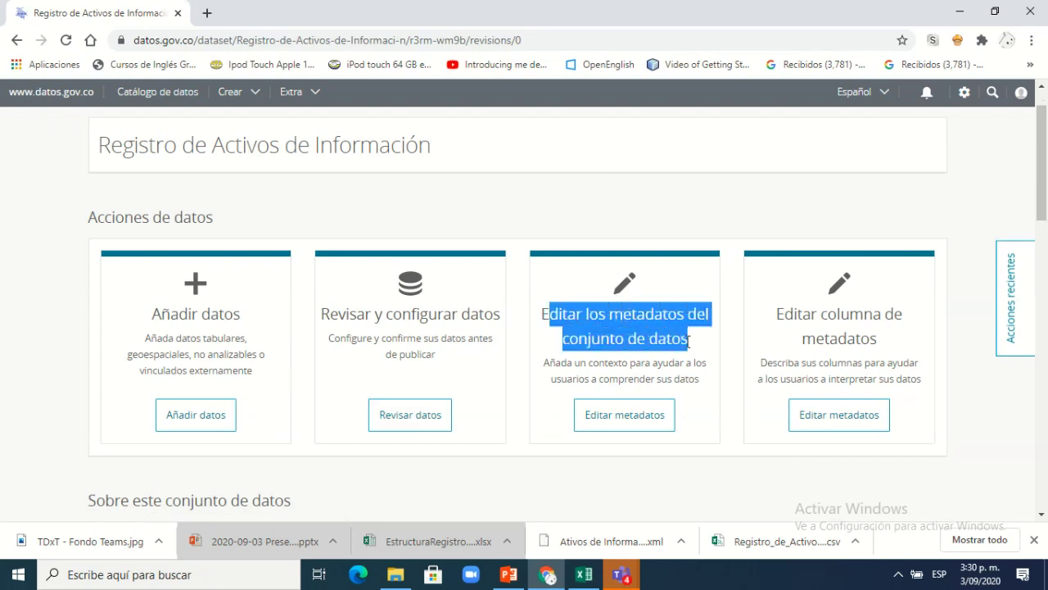
Check the card for editing column metadata, and open the dataset's own metadata for editing
click(780, 315)
drag(780, 315, 882, 347)
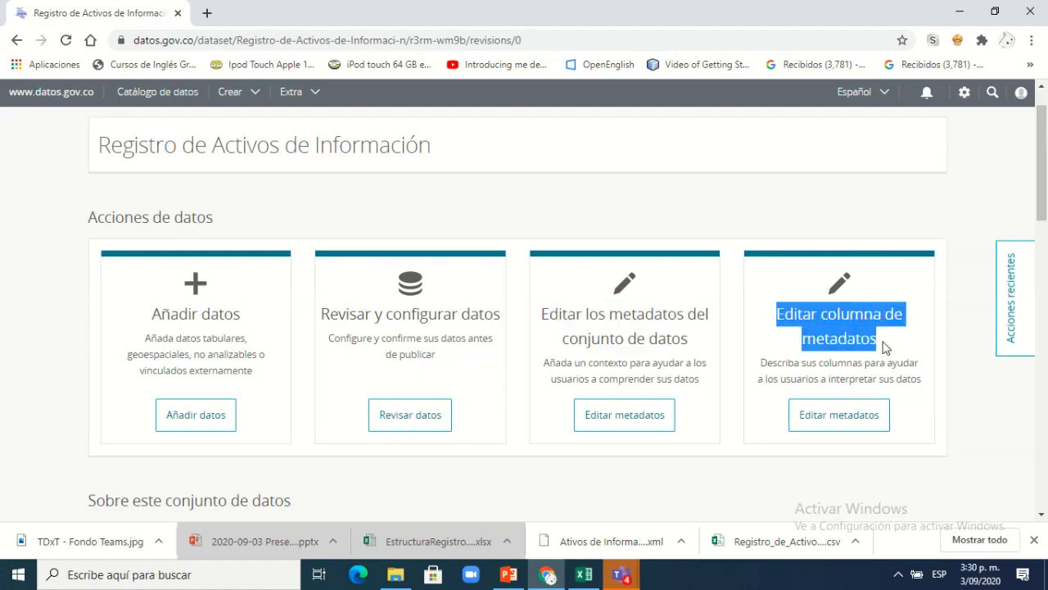
scroll(748, 357, down, 1)
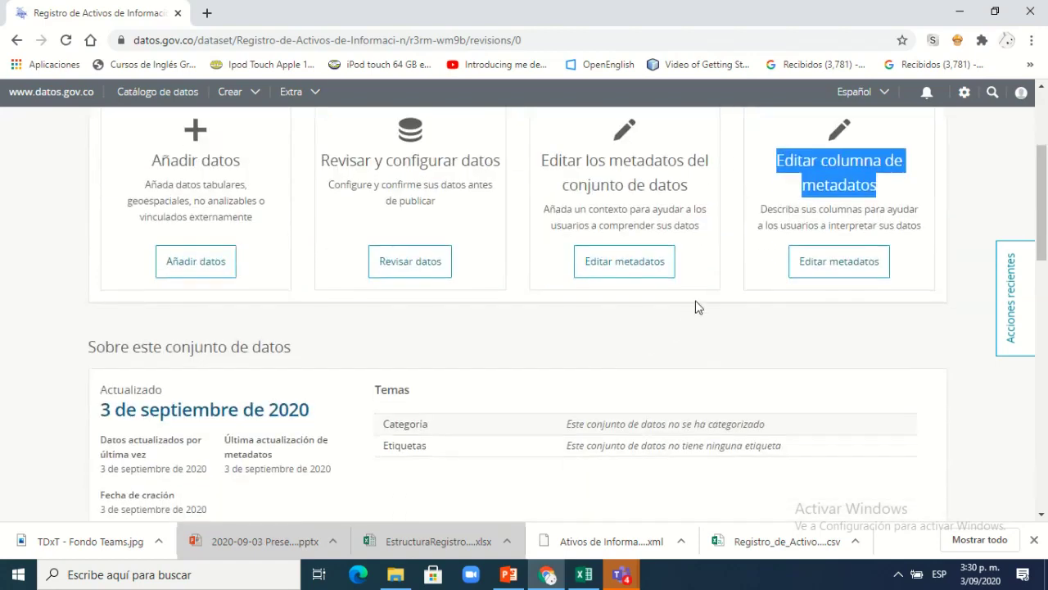
scroll(695, 304, down, 2)
scroll(696, 306, up, 1)
scroll(695, 307, up, 2)
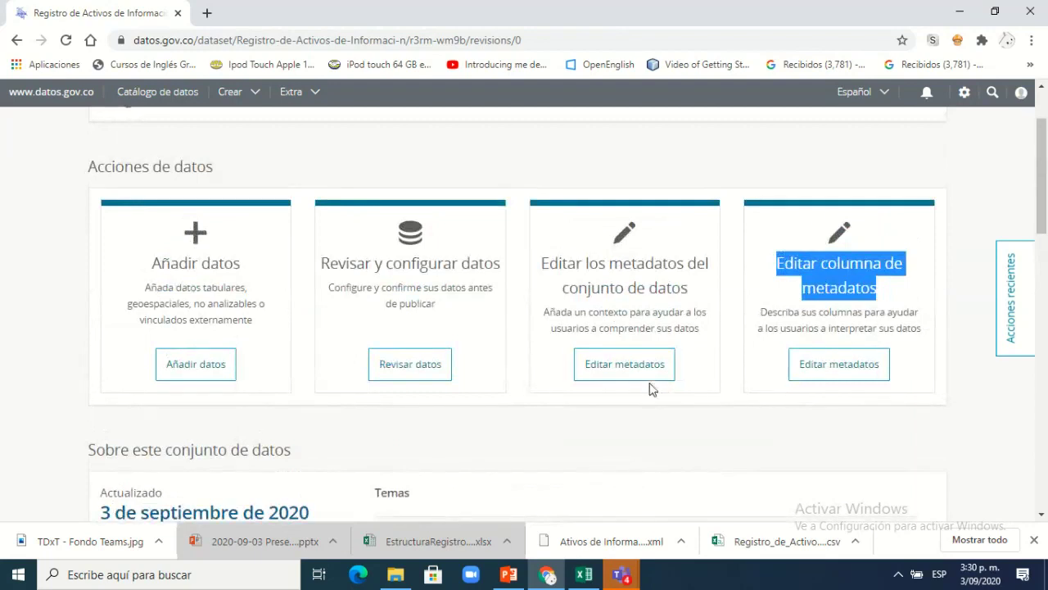
click(619, 371)
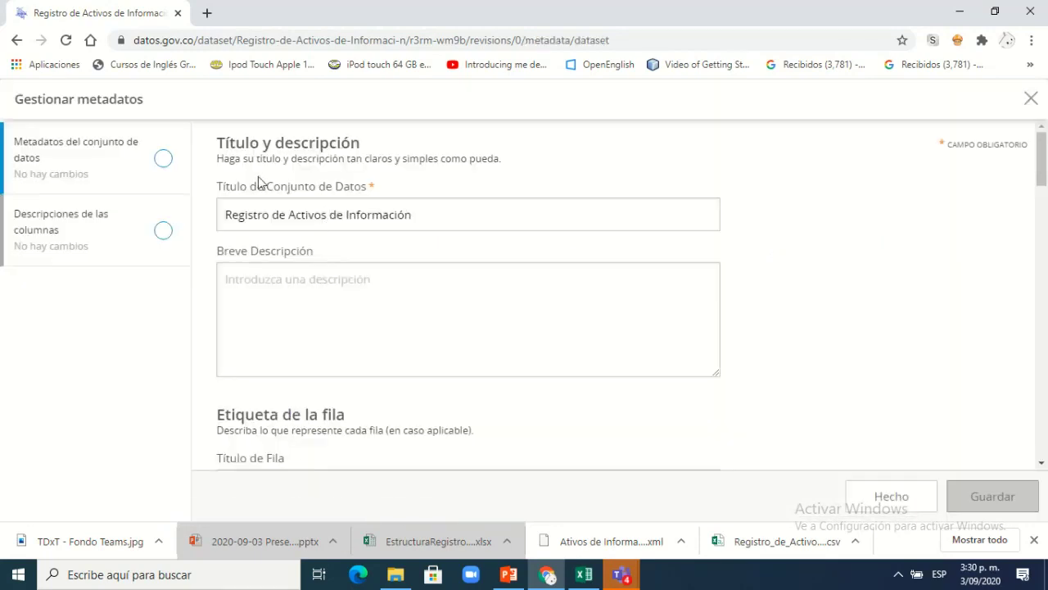
click(368, 214)
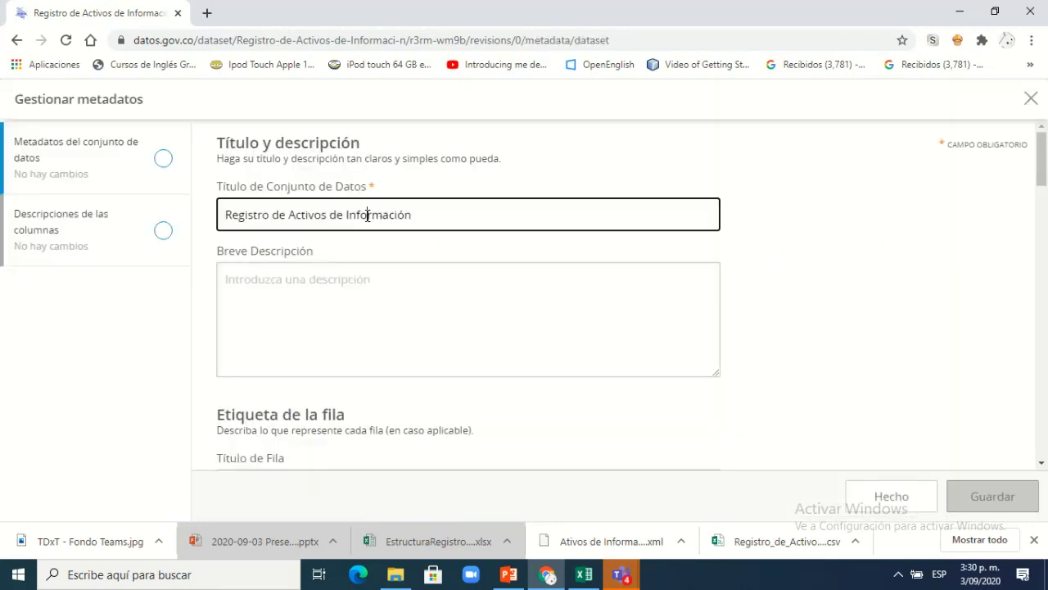
Fill in Breve Descripción with "Registro de Activos de Información de acuerdo a la ley 1712 de 2014", copied from Metadata Datos Abiertos.xlsx
click(308, 280)
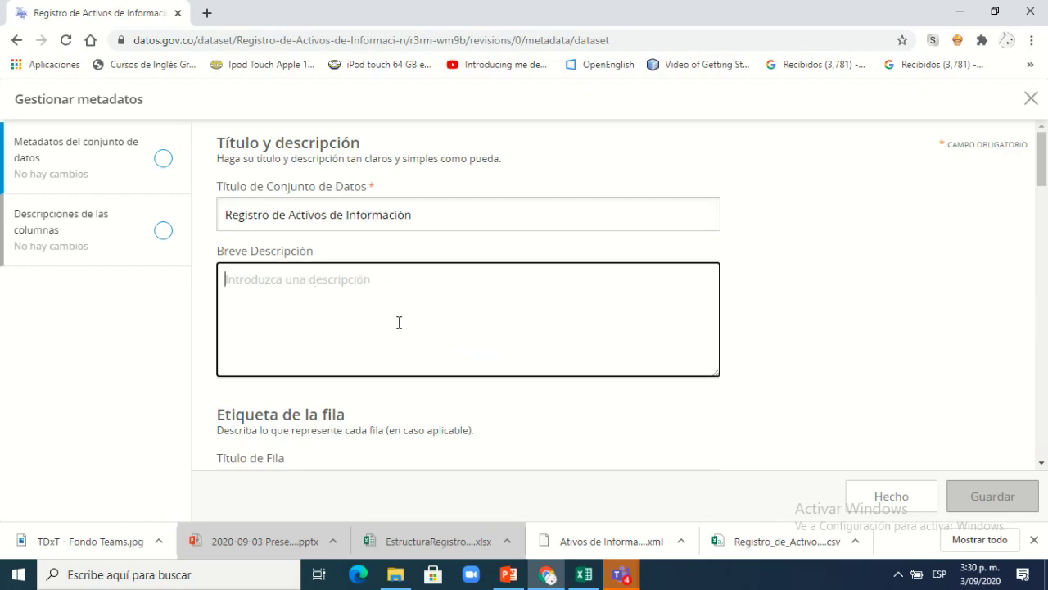
key(alt+Tab)
key(alt+Tab)
key(alt+Tab)
key(alt+Tab)
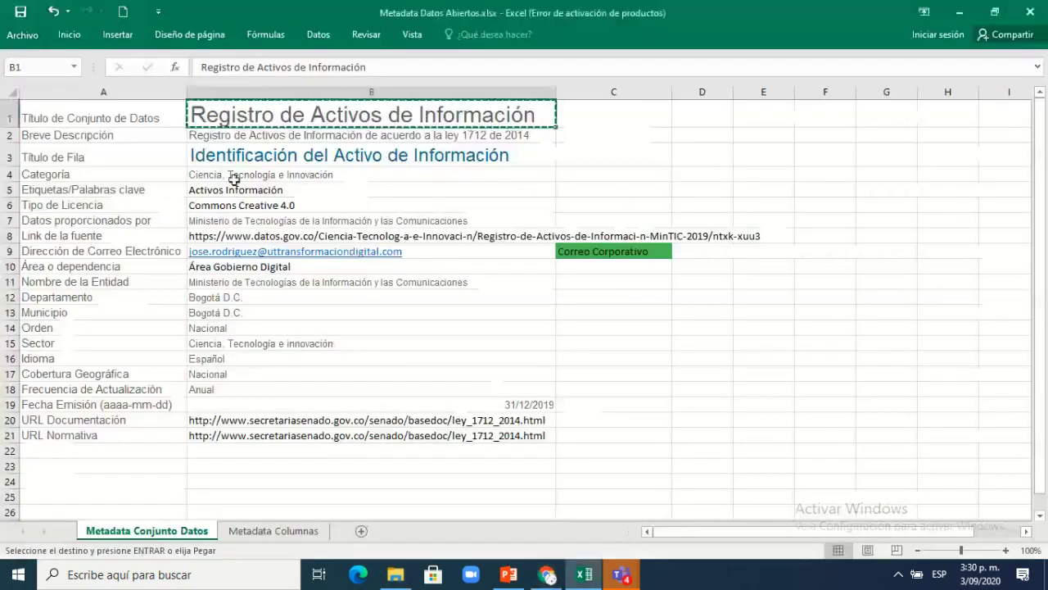
click(245, 137)
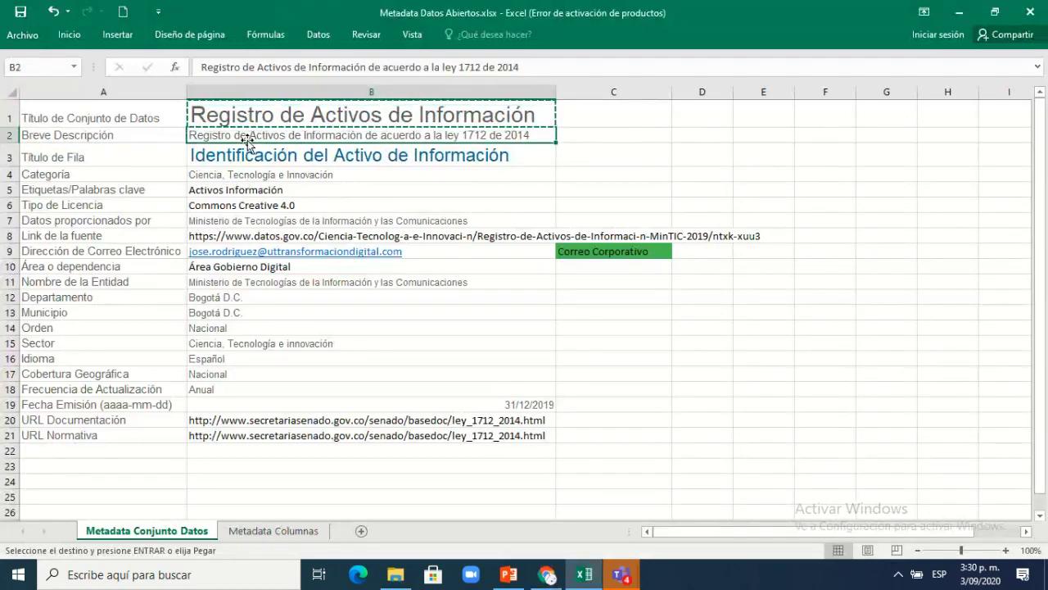
key(ctrl+c)
key(alt+Tab)
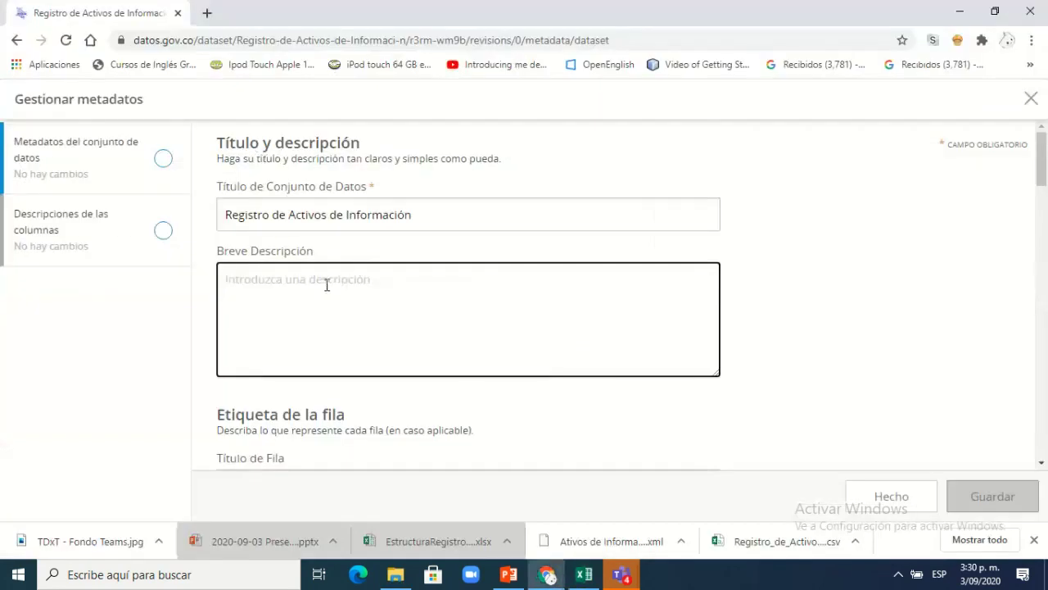
key(ctrl+v)
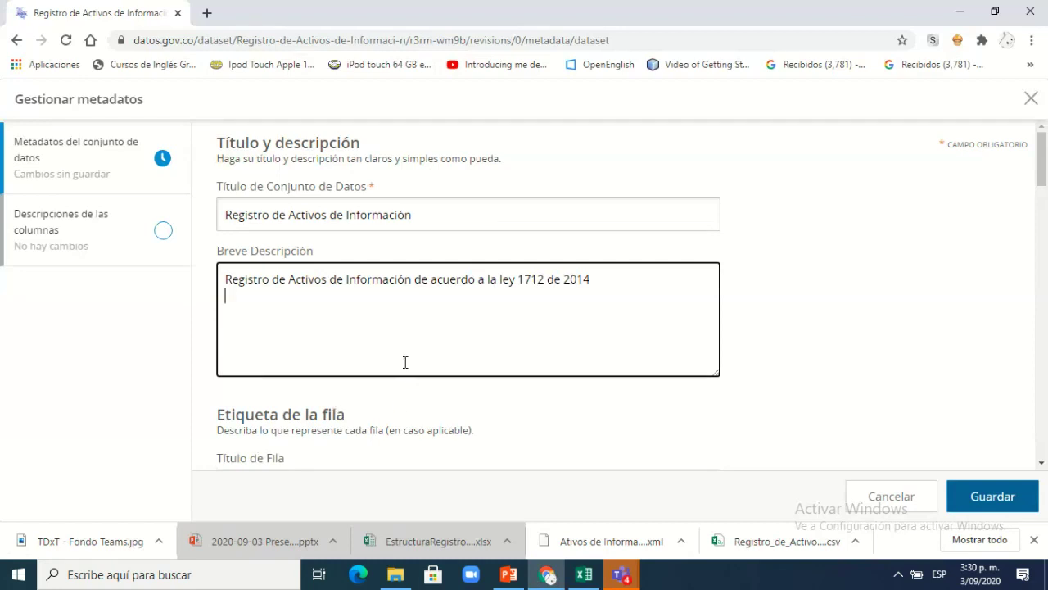
Remove the empty trailing line from the Breve Descripción text and check its wording
scroll(402, 362, down, 2)
scroll(403, 363, up, 1)
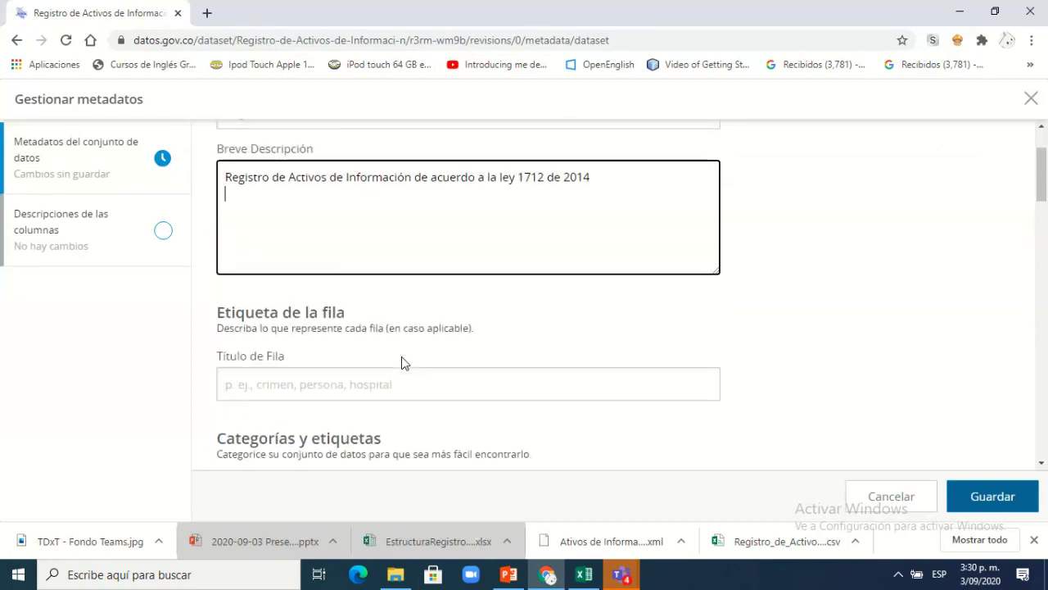
key(BackSpace)
scroll(363, 290, up, 1)
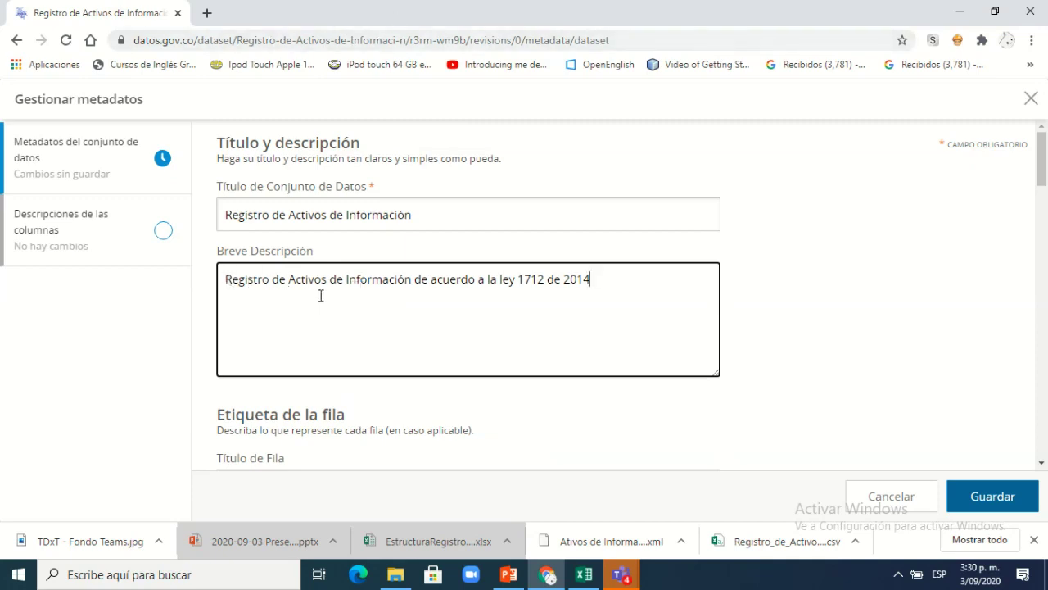
drag(593, 279, 314, 280)
click(249, 279)
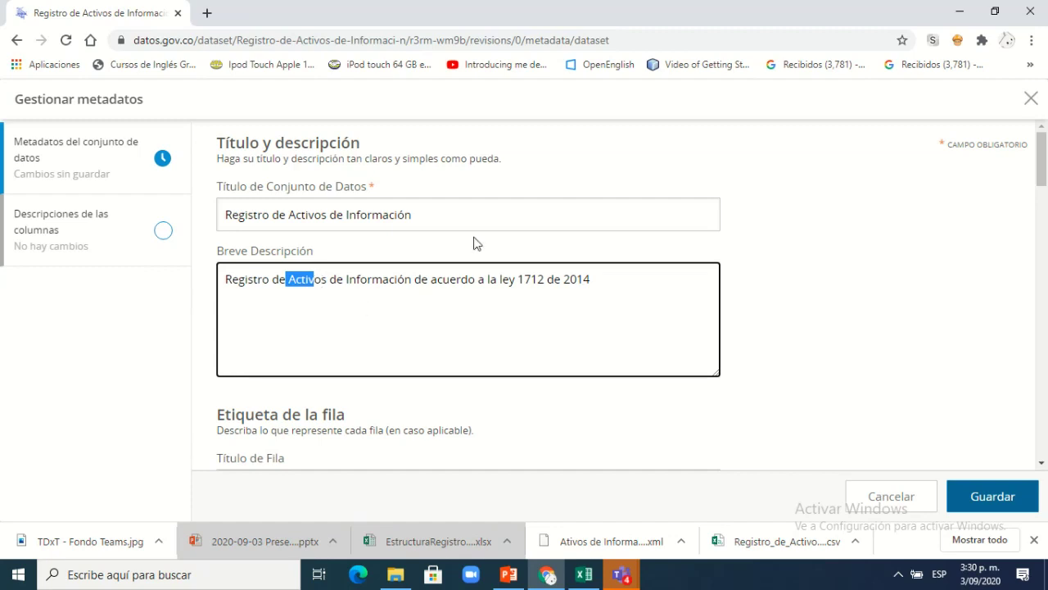
click(377, 289)
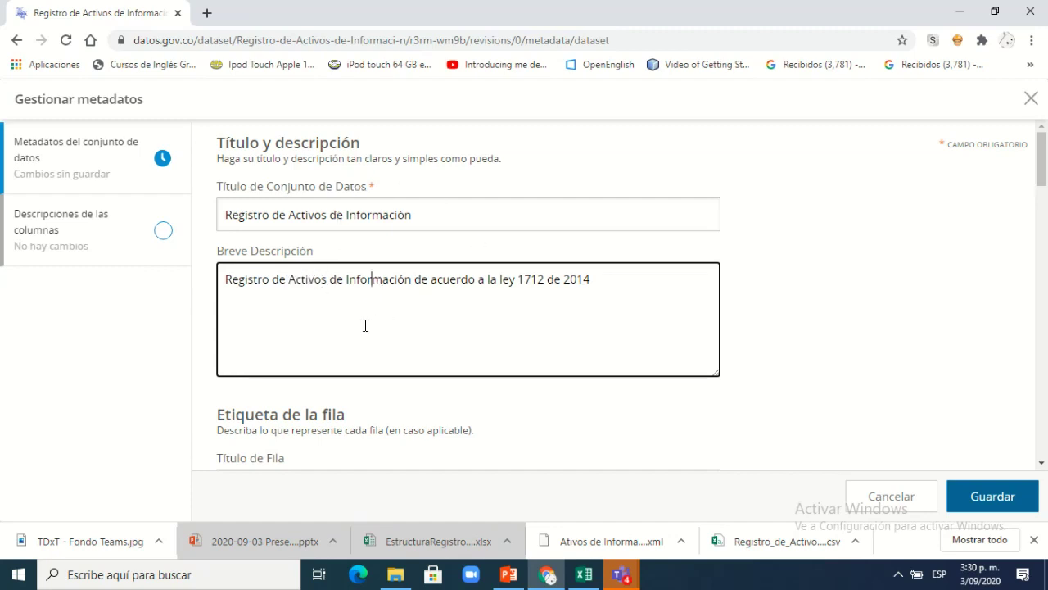
click(602, 283)
Fill in Título de Fila with "Identificación del Activo de Información", copied from the Metadata Datos Abiertos workbook in Excel
scroll(445, 320, down, 1)
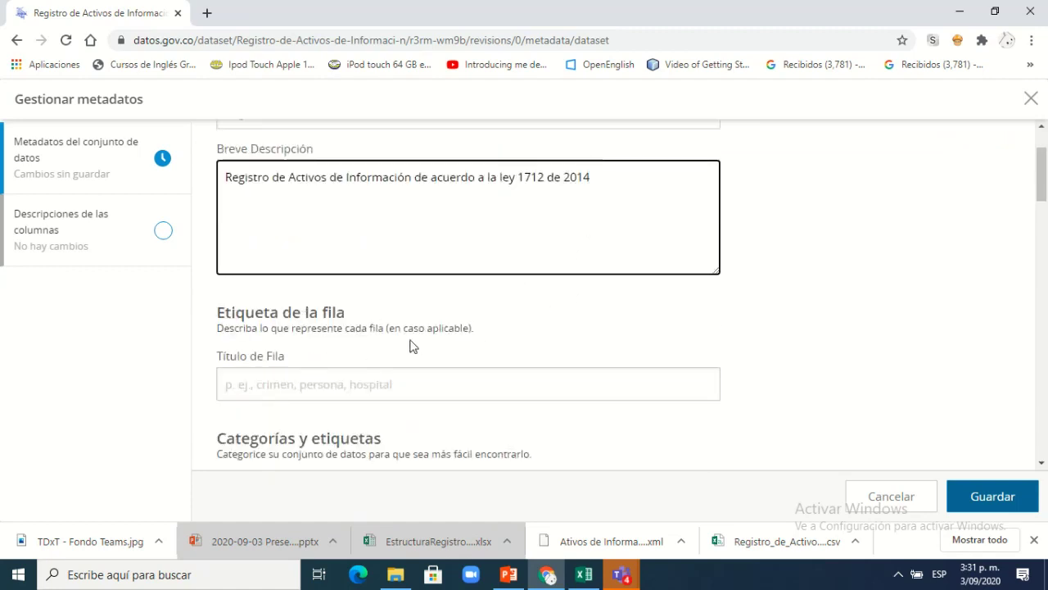
click(332, 385)
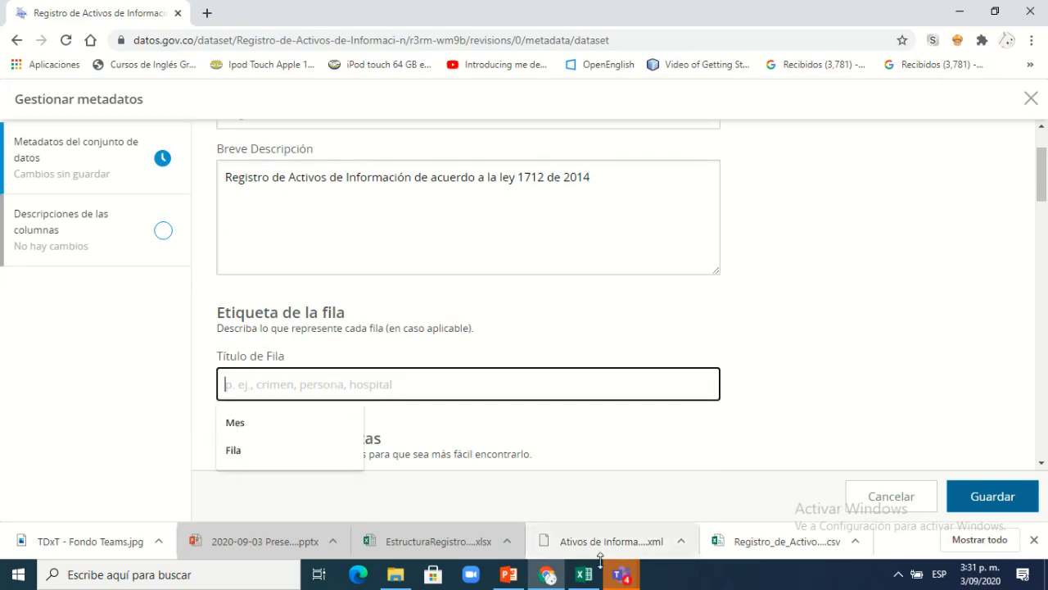
mouse_move(600, 553)
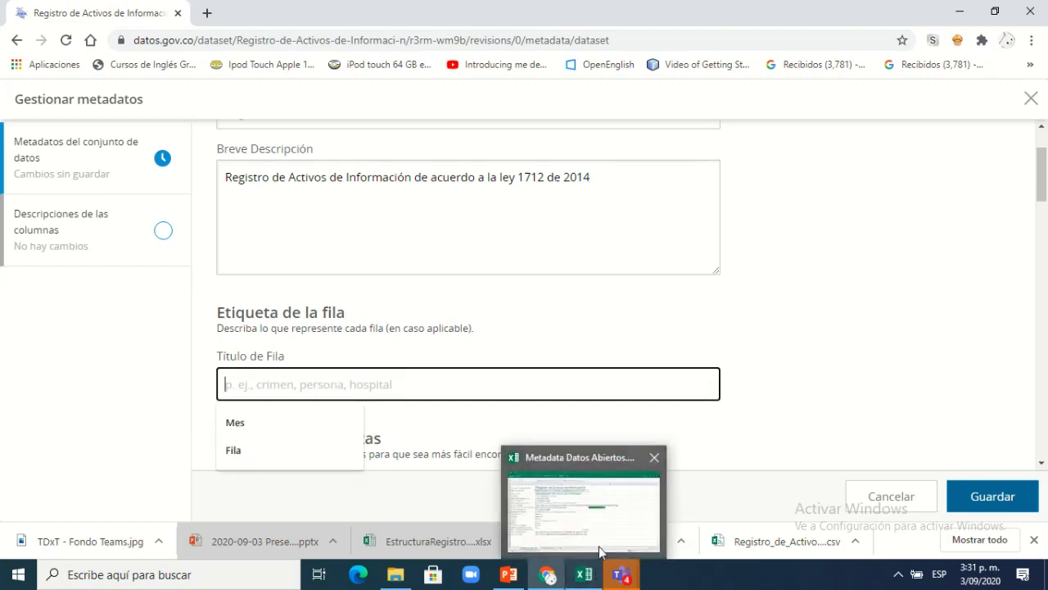
click(585, 466)
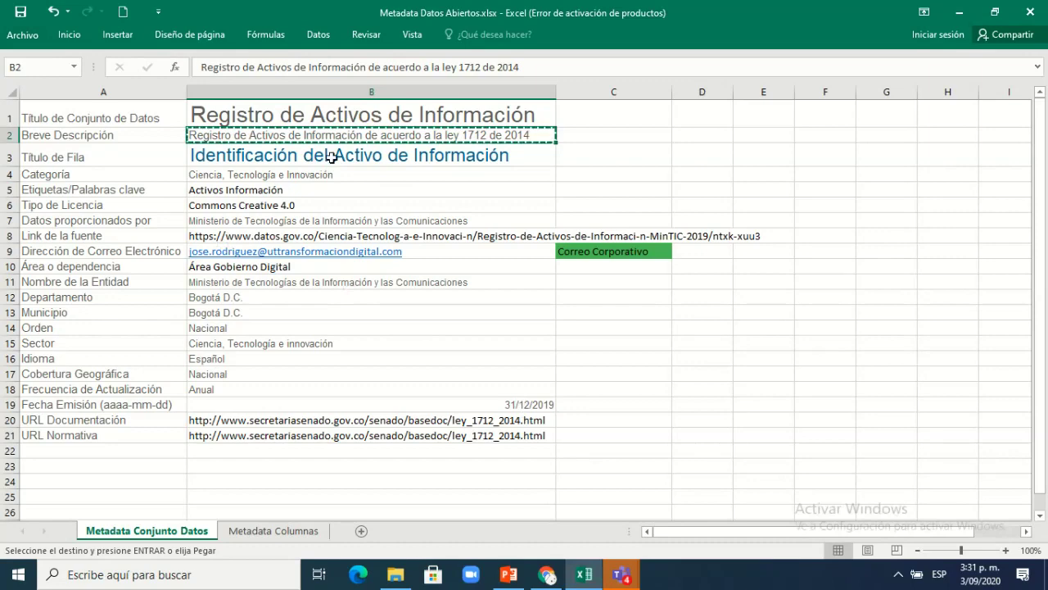
click(514, 160)
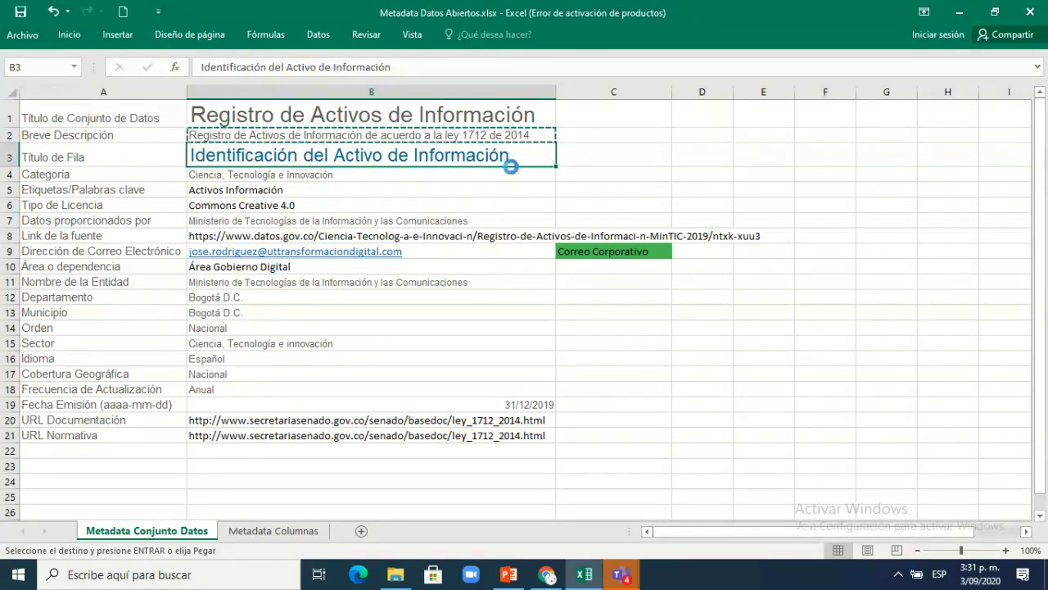
key(ctrl+c)
key(alt+Tab)
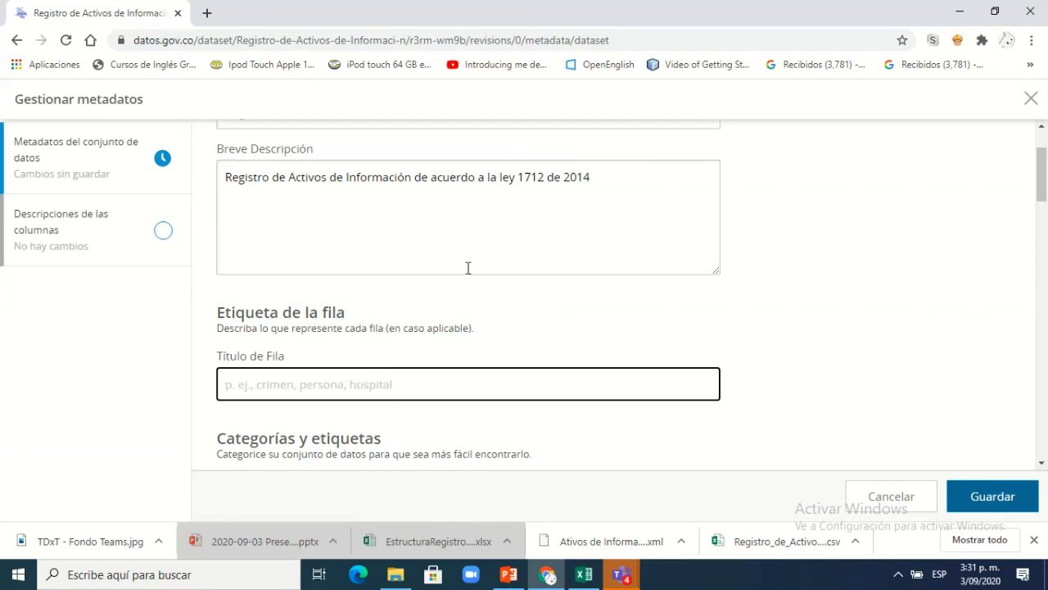
key(ctrl+v)
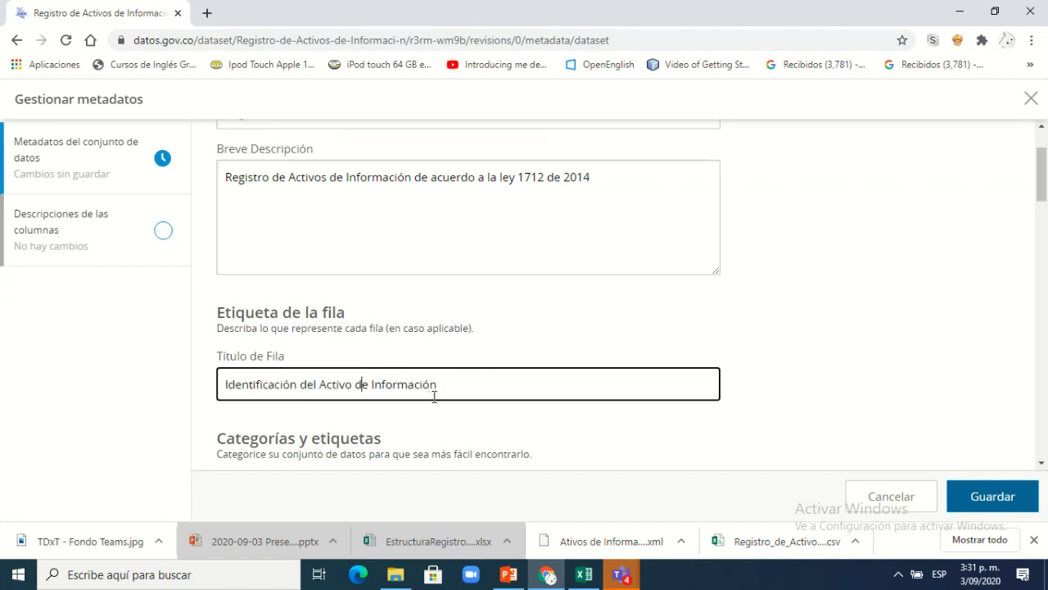
Review the available categories and set the dataset's Categoría to Ciencia, Tecnología e Innovación
scroll(480, 398, down, 3)
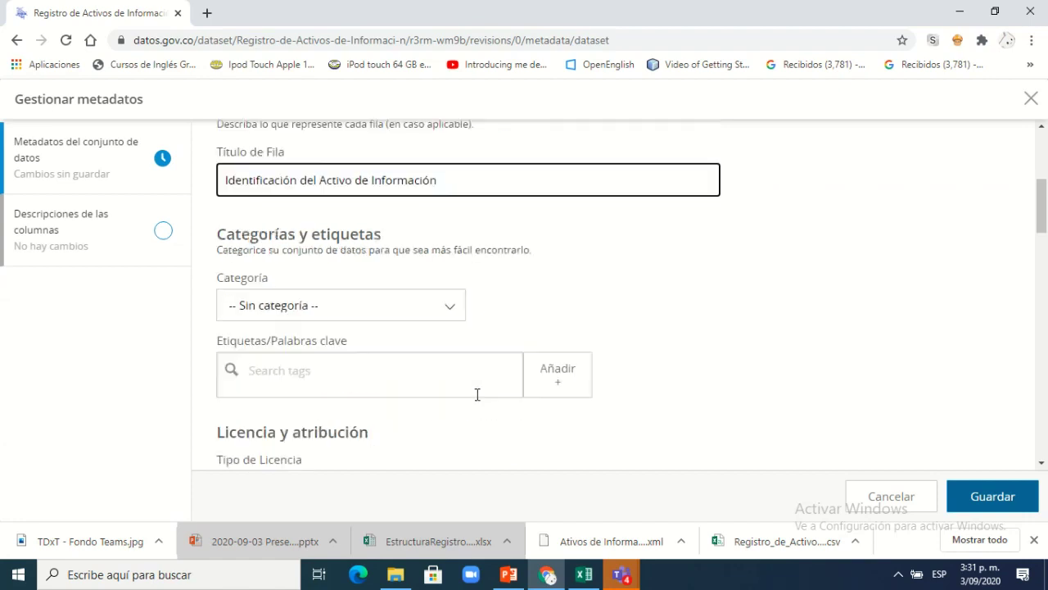
click(457, 314)
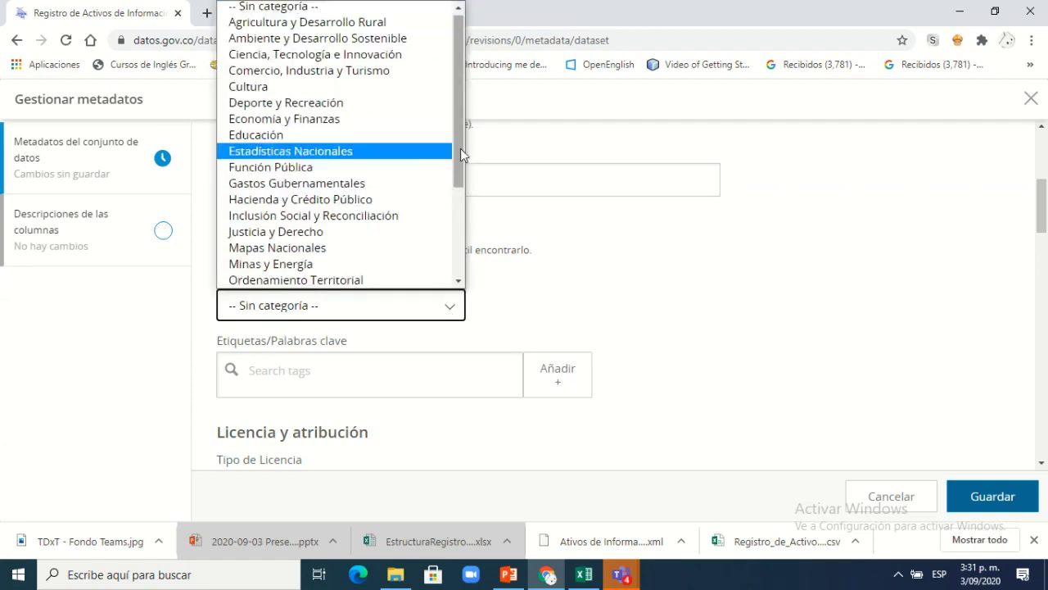
drag(463, 149, 461, 259)
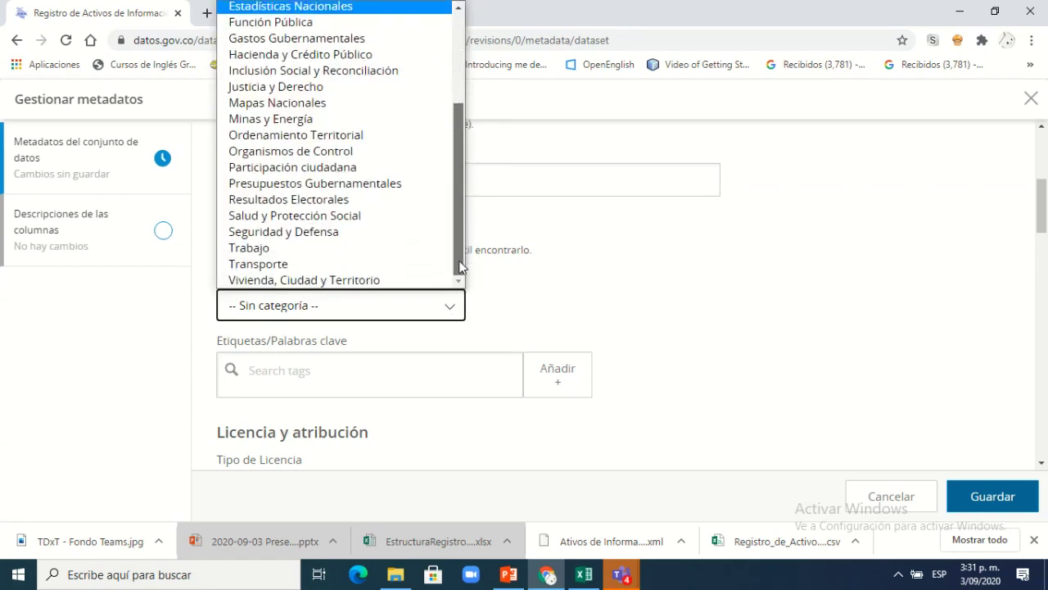
drag(459, 246, 464, 134)
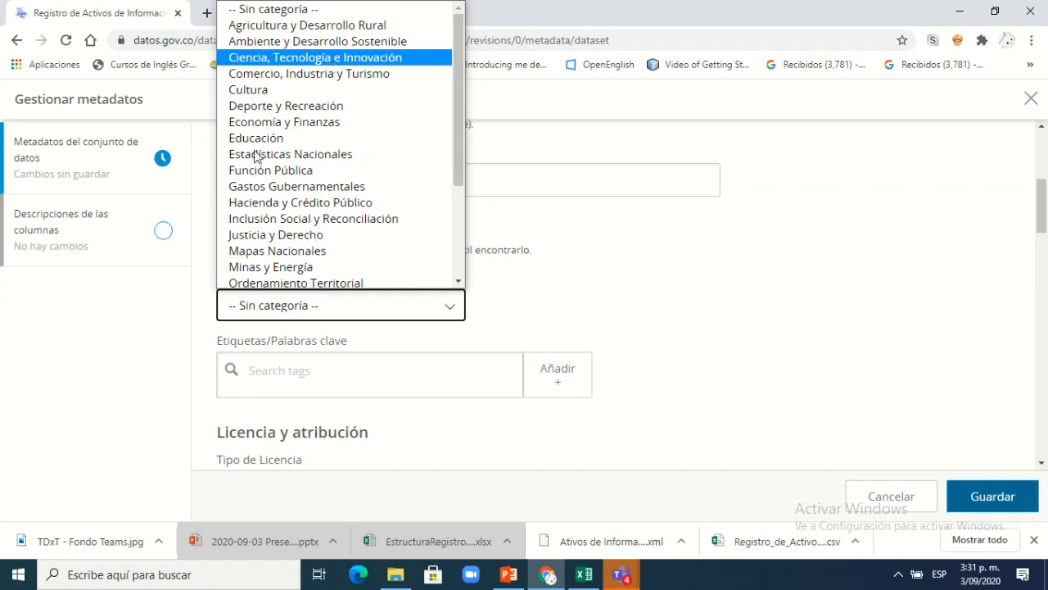
key(Return)
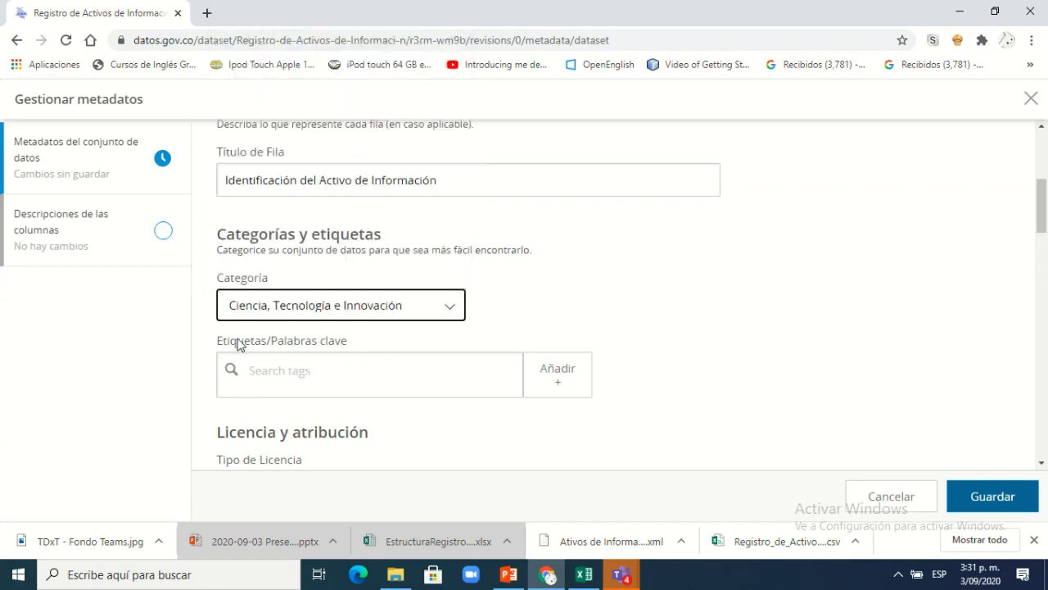
Search the keywords for Activos and add the suggested tag "activos de información" to the dataset
click(429, 374)
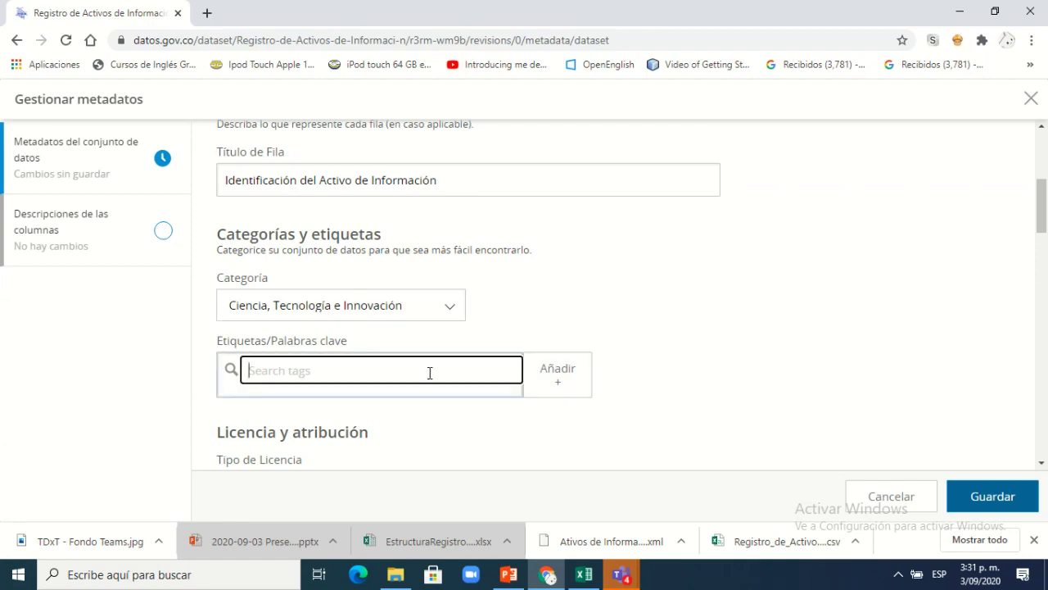
text(Aci)
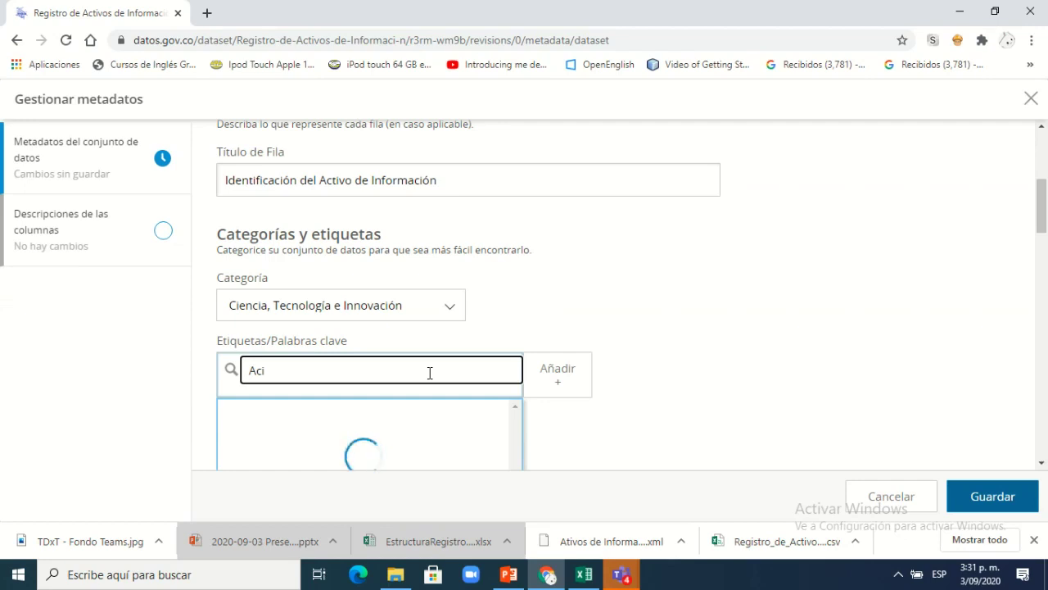
key(BackSpace)
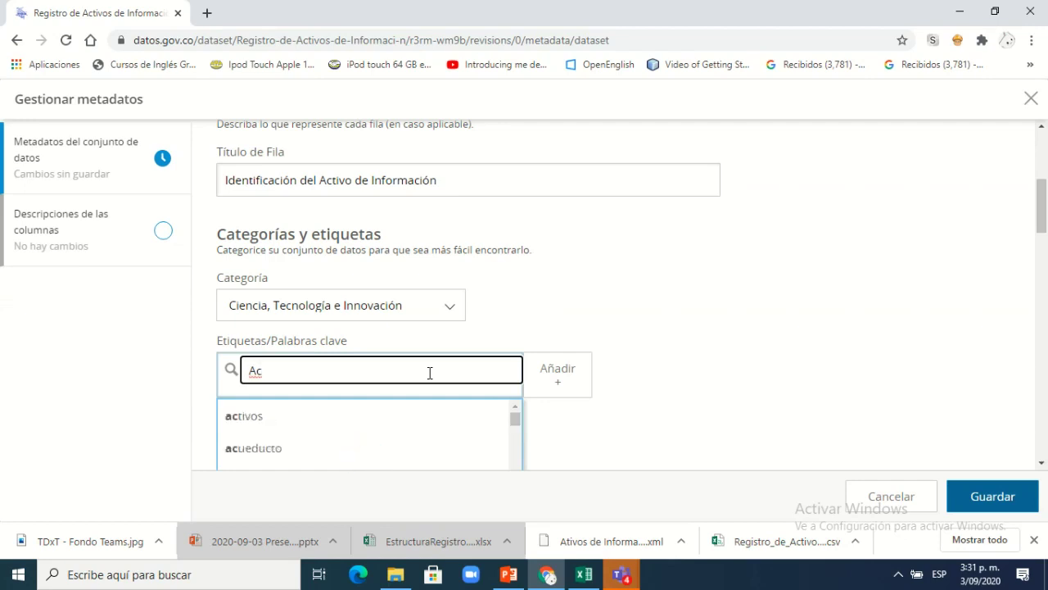
text(ti)
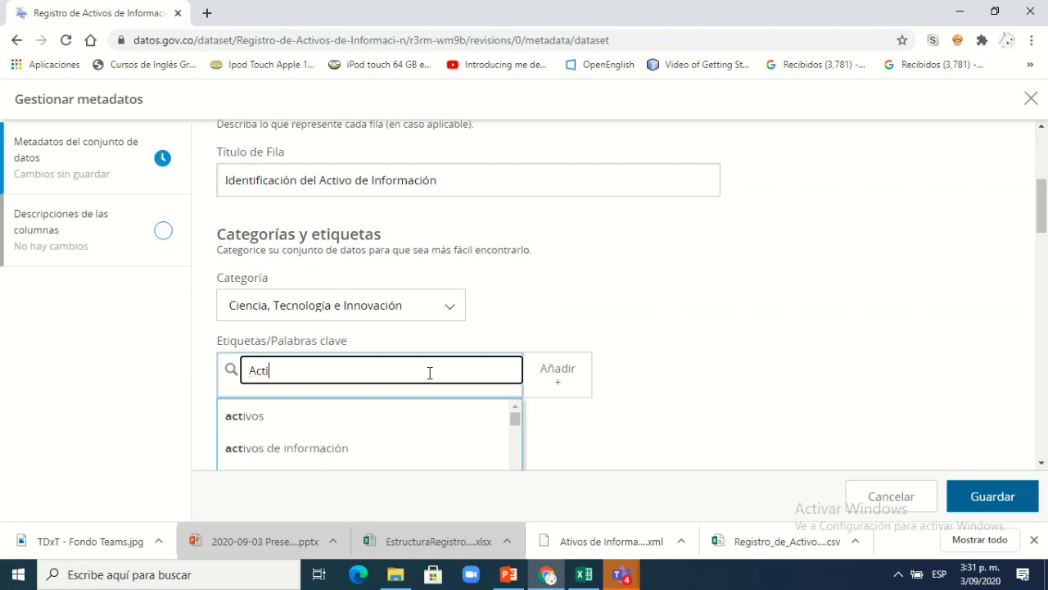
text(vos)
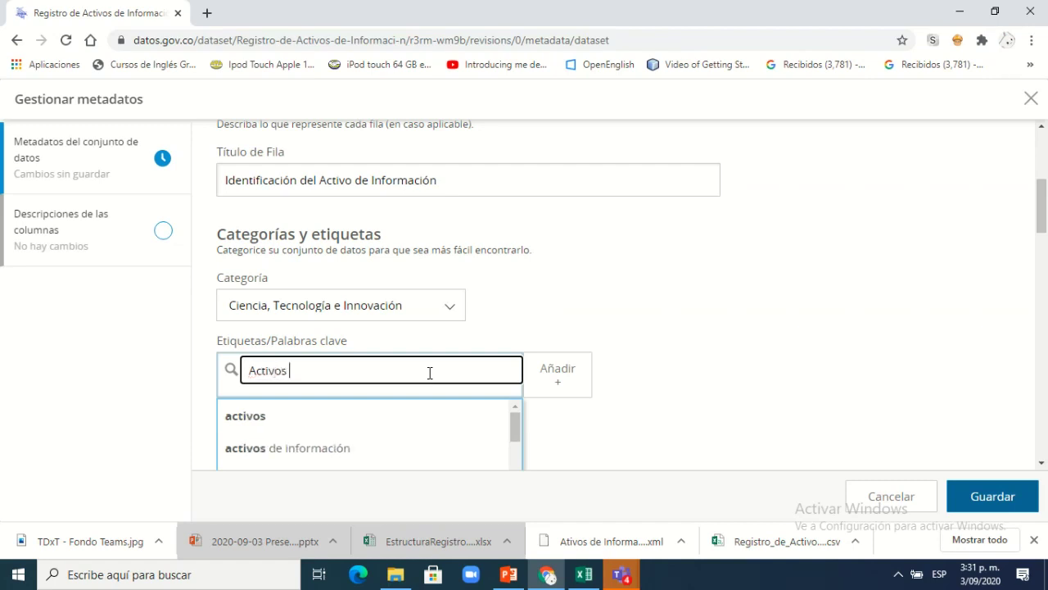
click(330, 450)
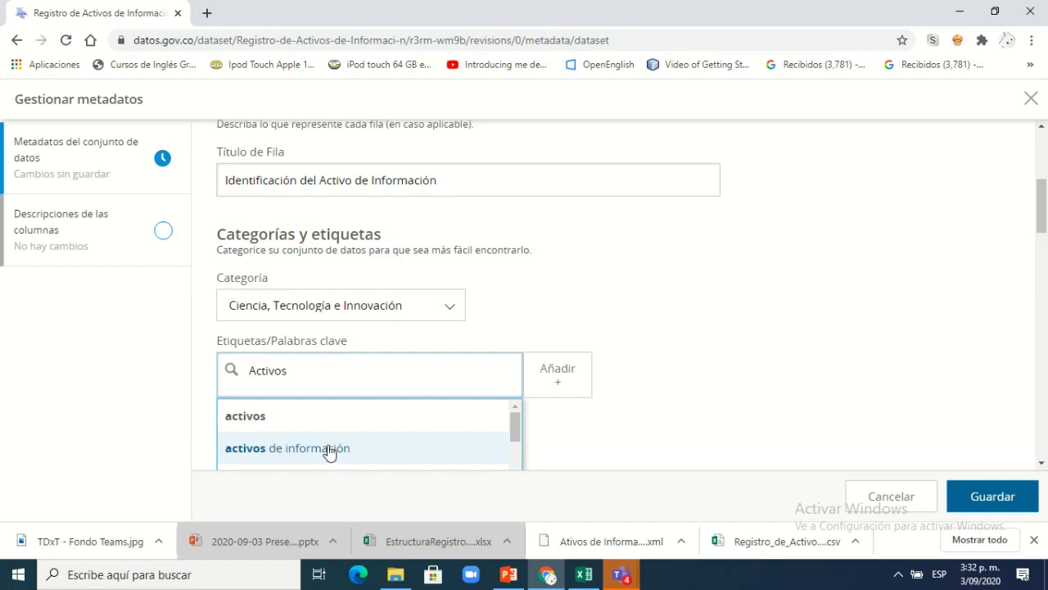
key(Return)
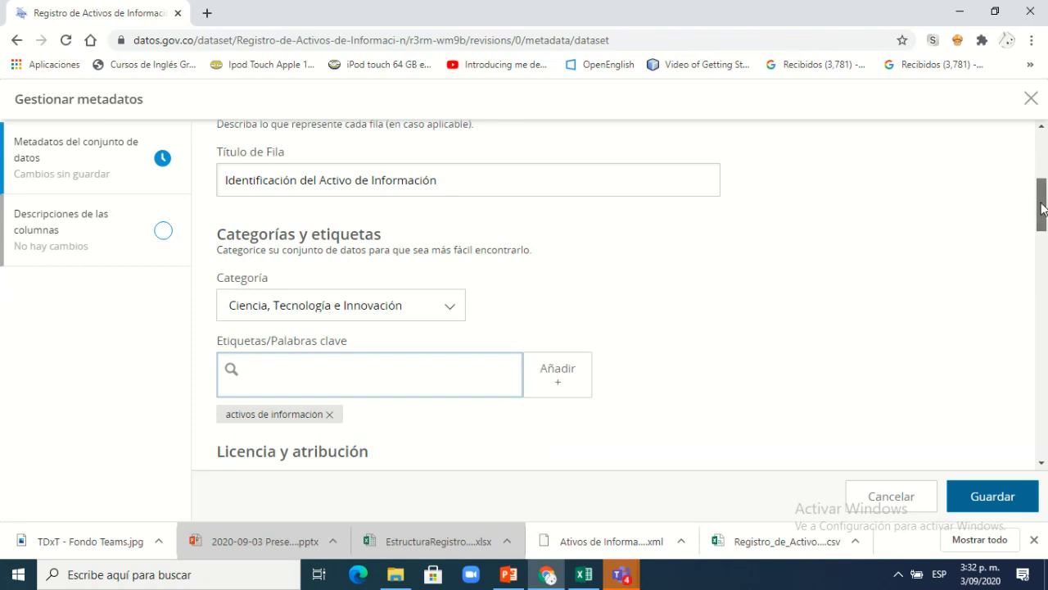
Set the dataset's Tipo de Licencia to Creative Commons Attribution 4.0 International
drag(1042, 209, 1043, 240)
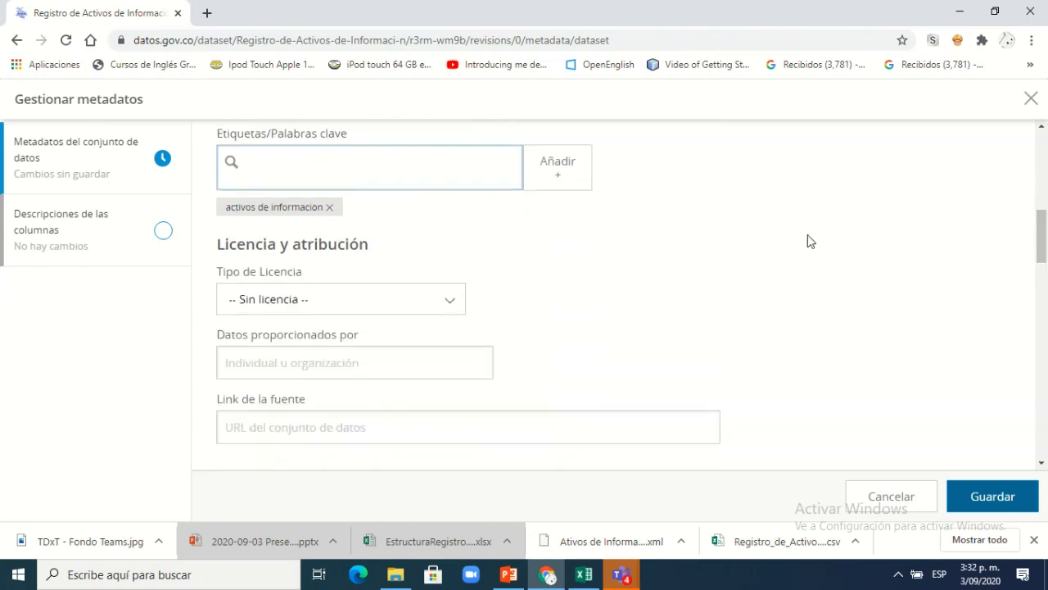
click(458, 308)
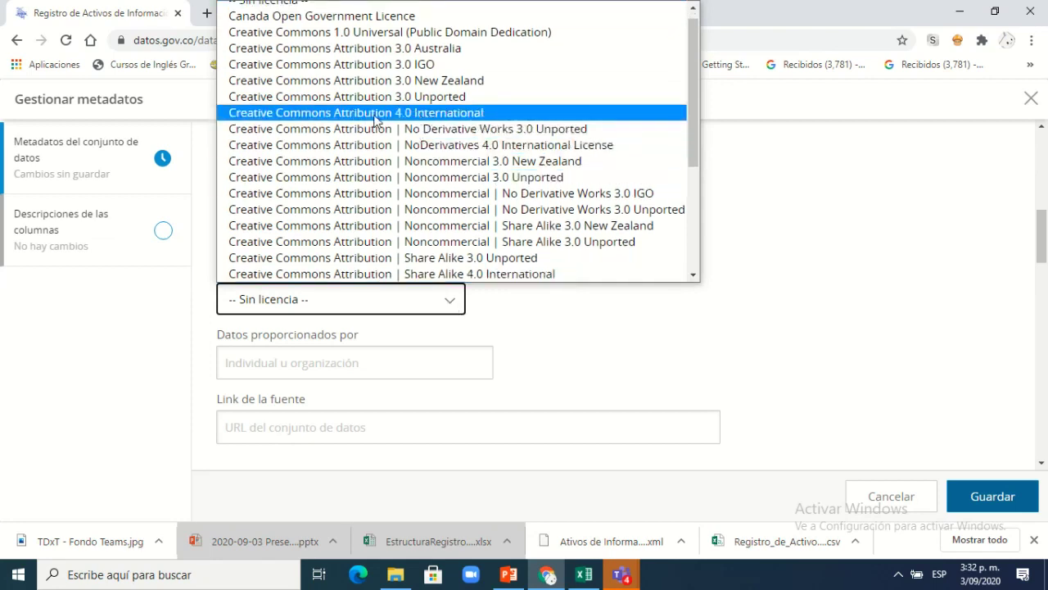
key(Return)
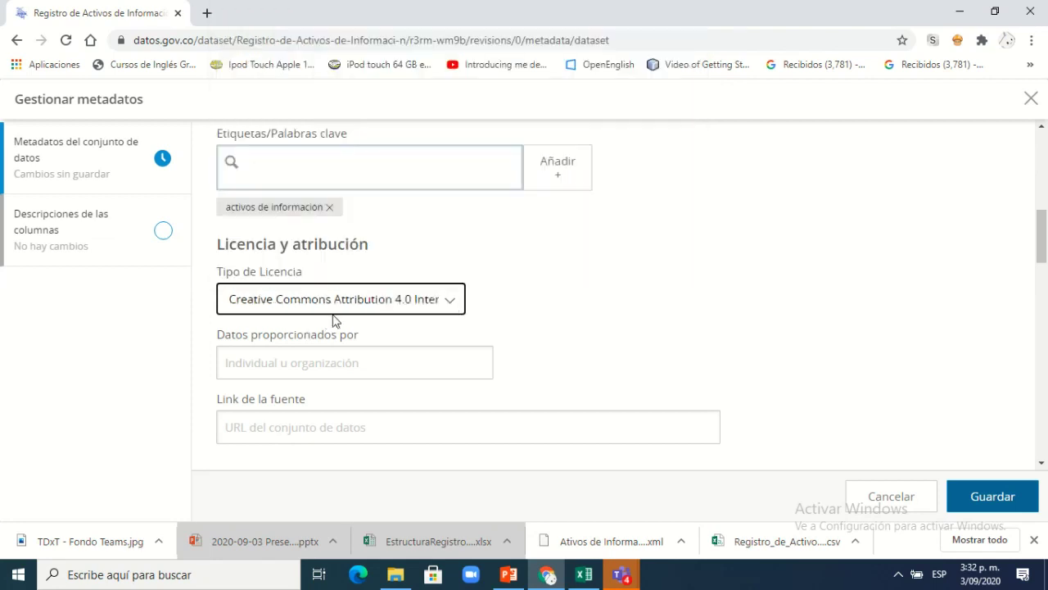
Fill in Datos proporcionados por with "Ministerio de Tecnologías de la Información y las Comunicaciones", copied from the Metadata Datos Abiertos workbook in Excel
click(318, 362)
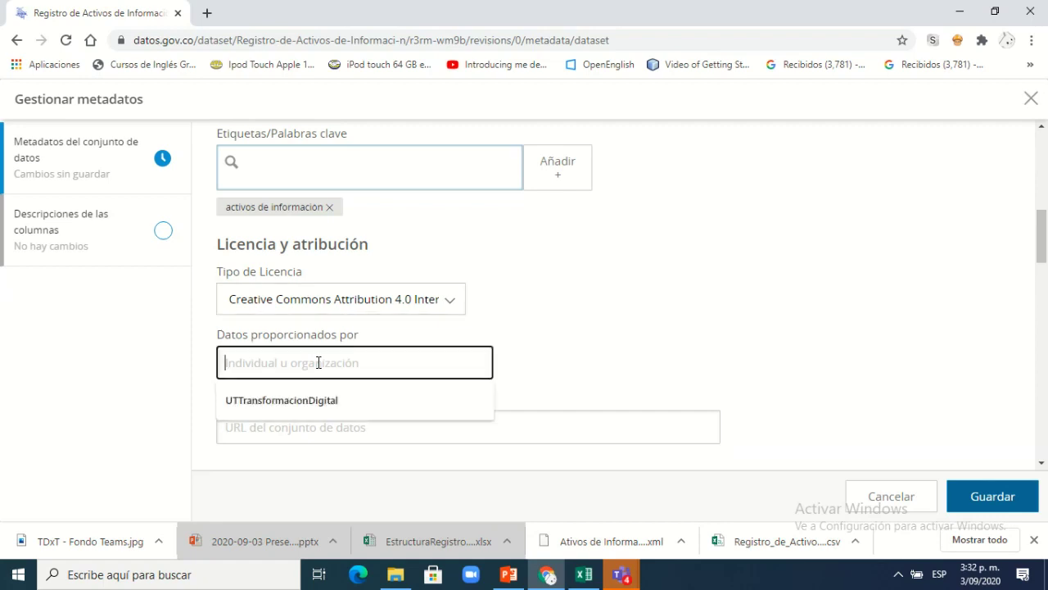
scroll(755, 347, down, 3)
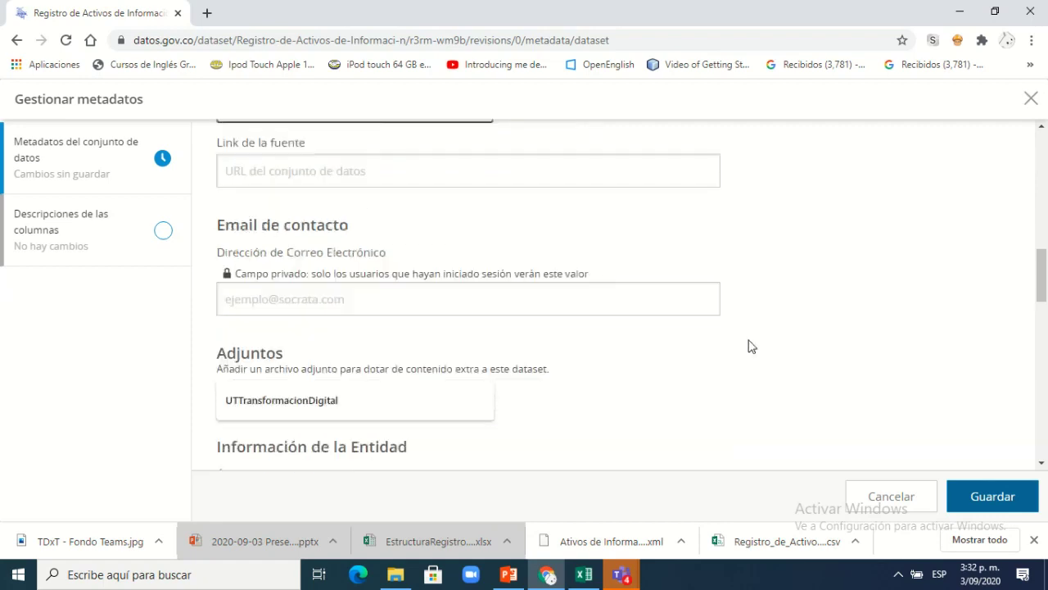
scroll(752, 346, up, 3)
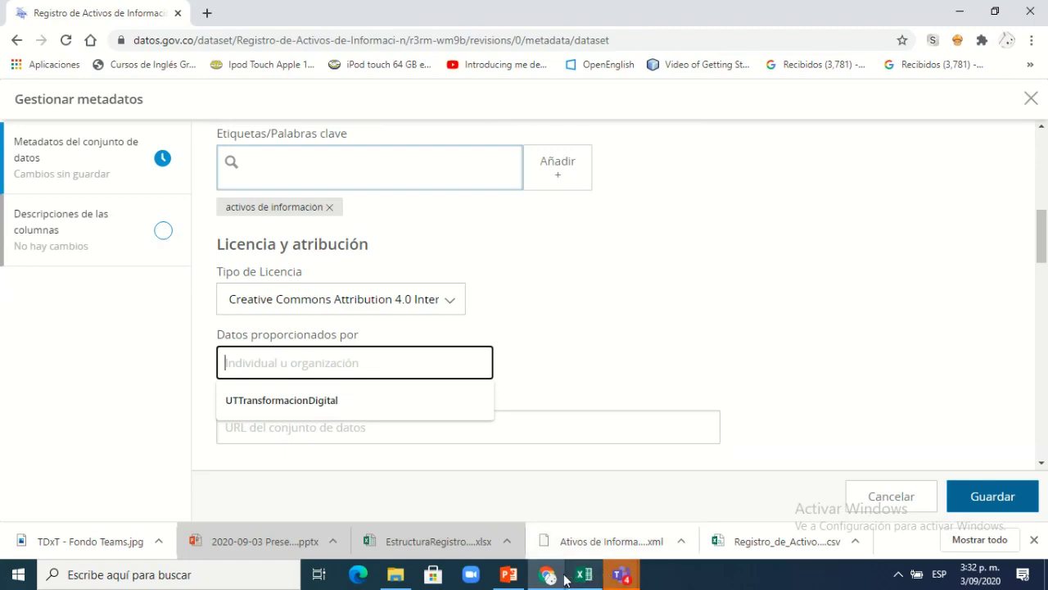
mouse_move(591, 577)
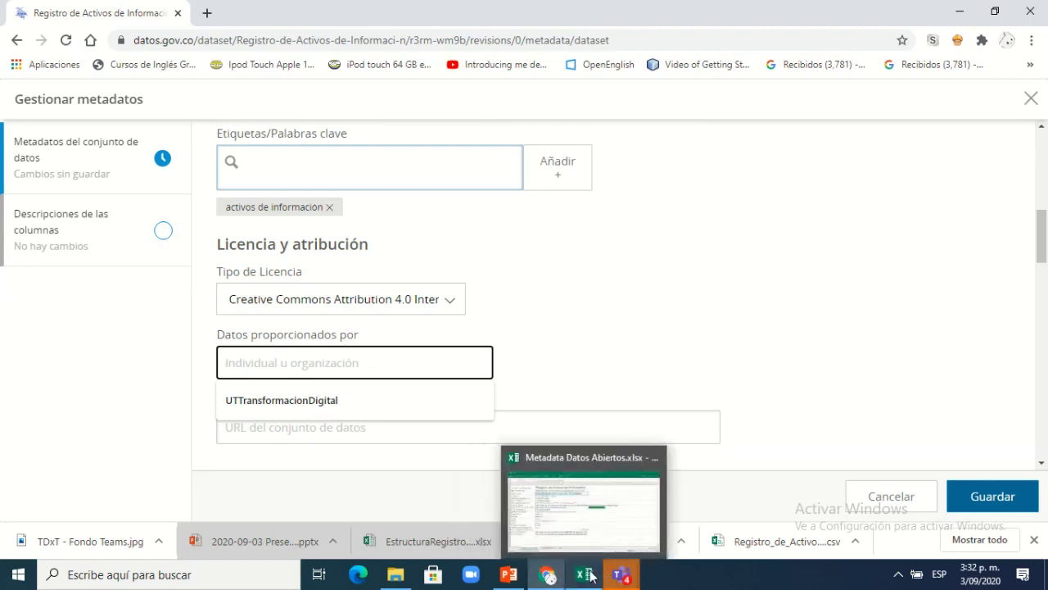
click(592, 577)
click(304, 221)
key(ctrl+c)
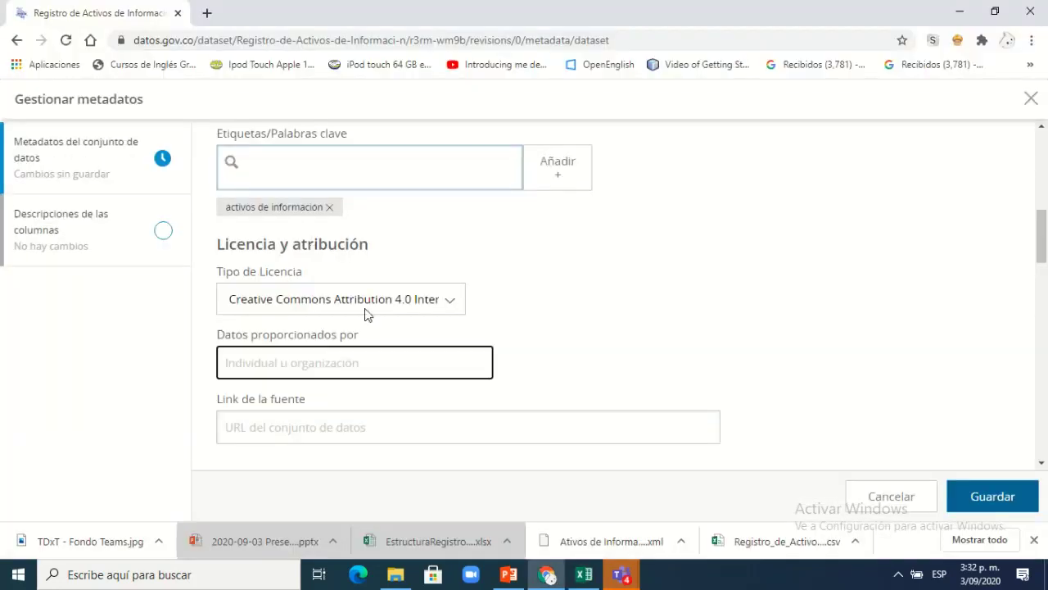
click(337, 358)
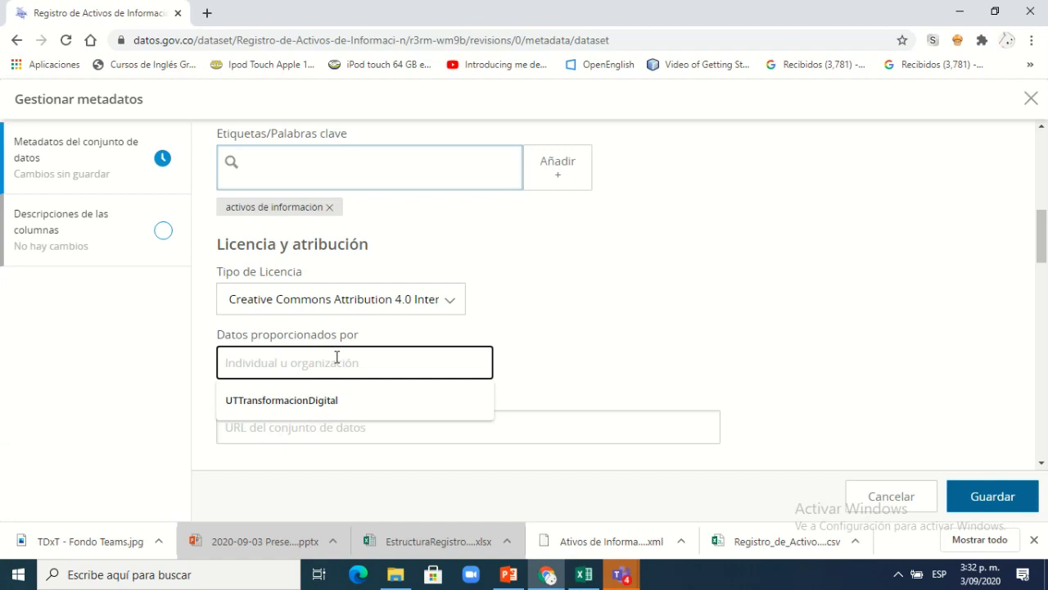
key(ctrl+v)
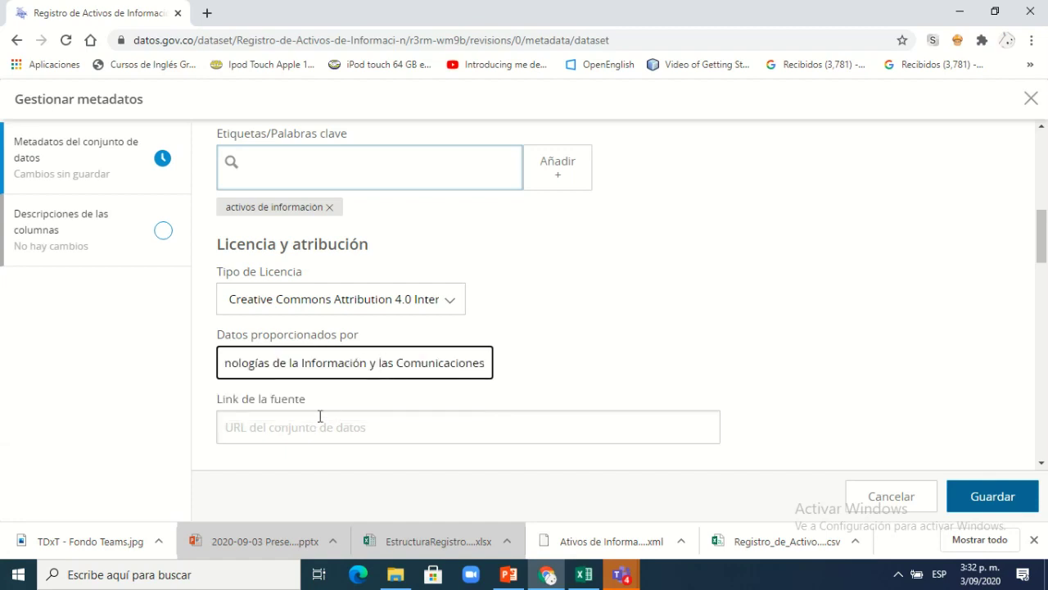
Copy the source URL ending in Registro-de-Activos-de-Informaci-n-MinTIC-2019/ntxk-xuu3 from the Excel metadata workbook into Link de la fuente
click(321, 418)
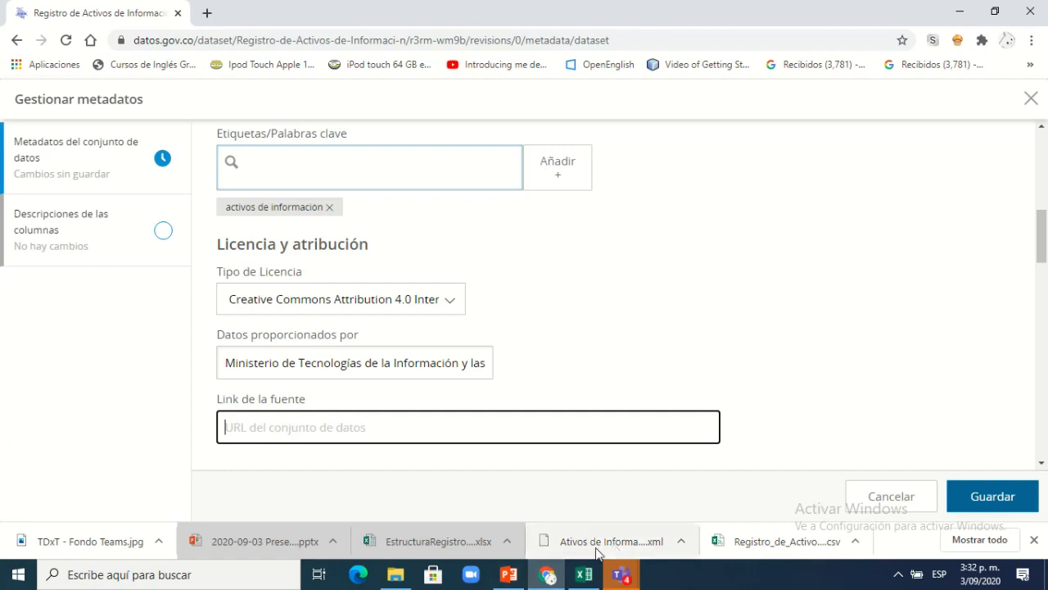
scroll(565, 416, down, 1)
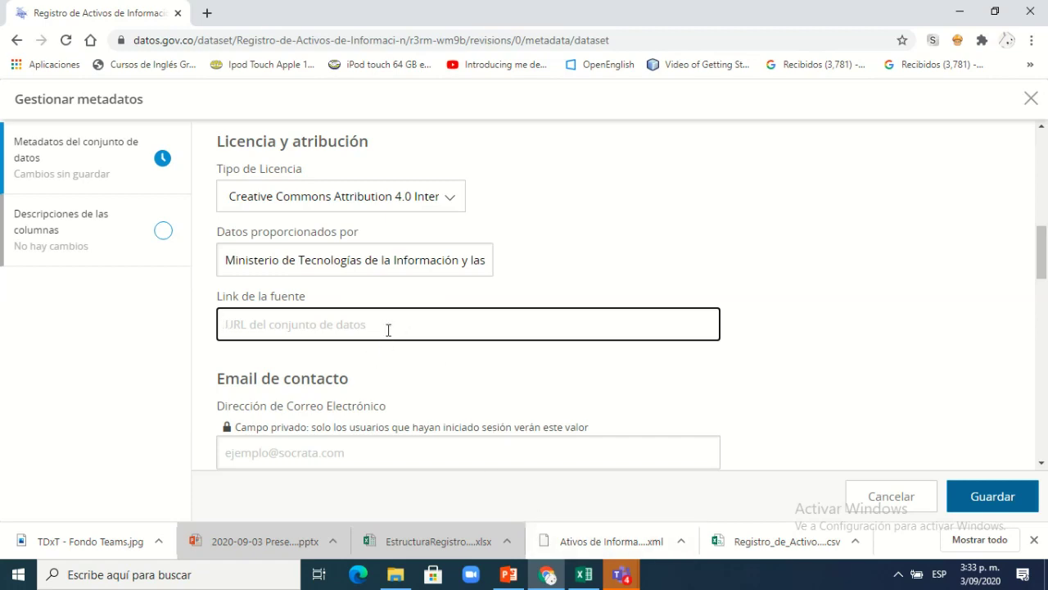
click(583, 576)
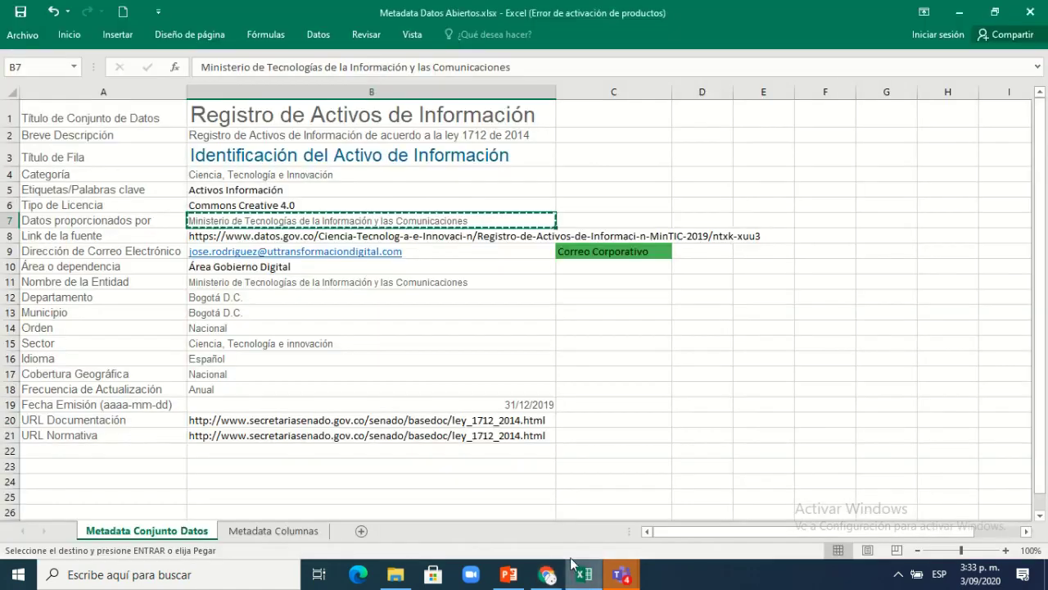
click(373, 236)
key(ctrl+c)
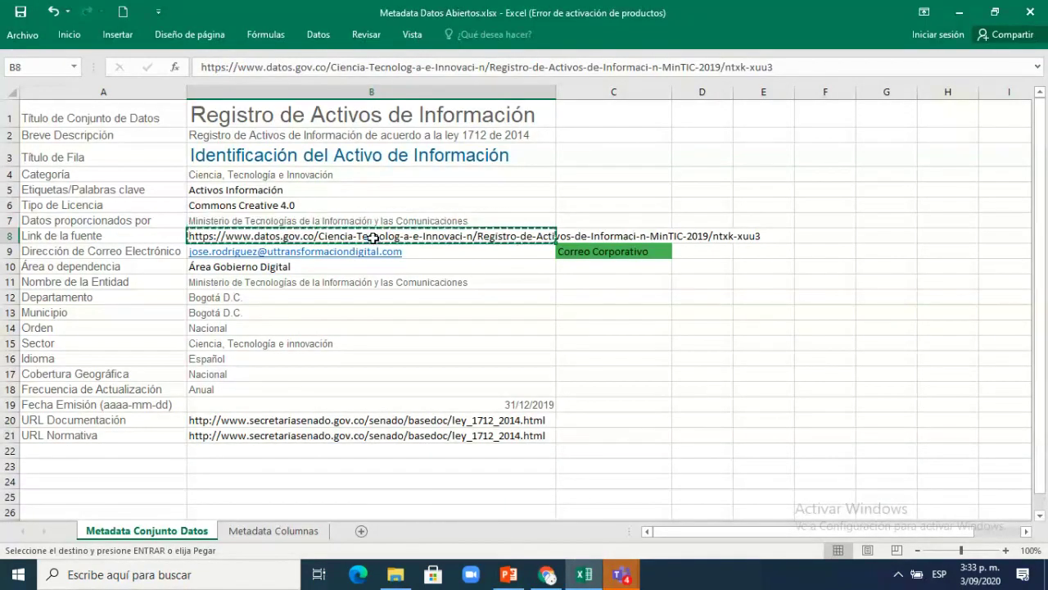
key(alt+Tab)
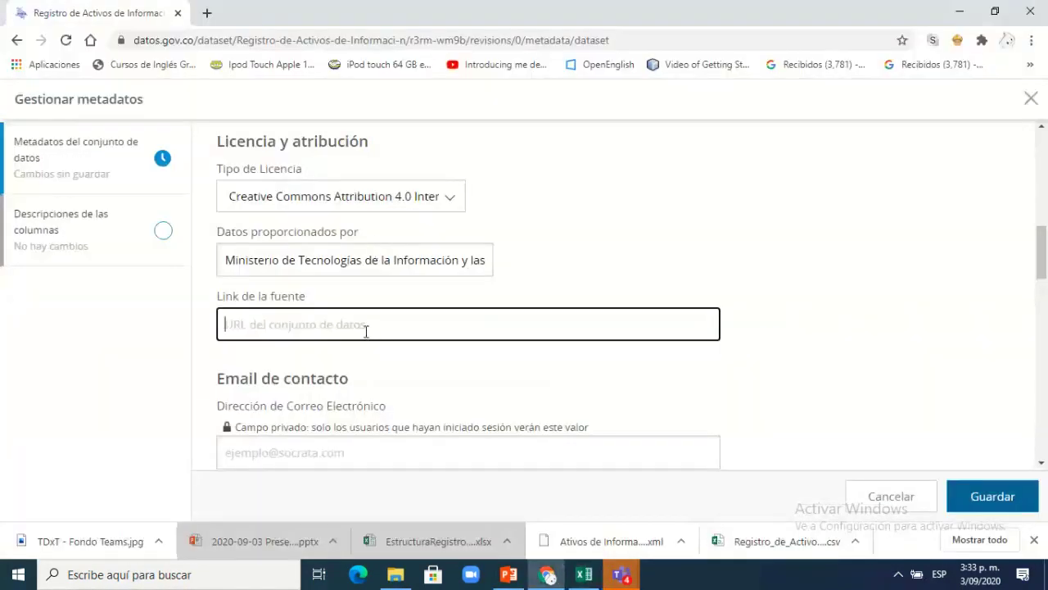
key(ctrl+v)
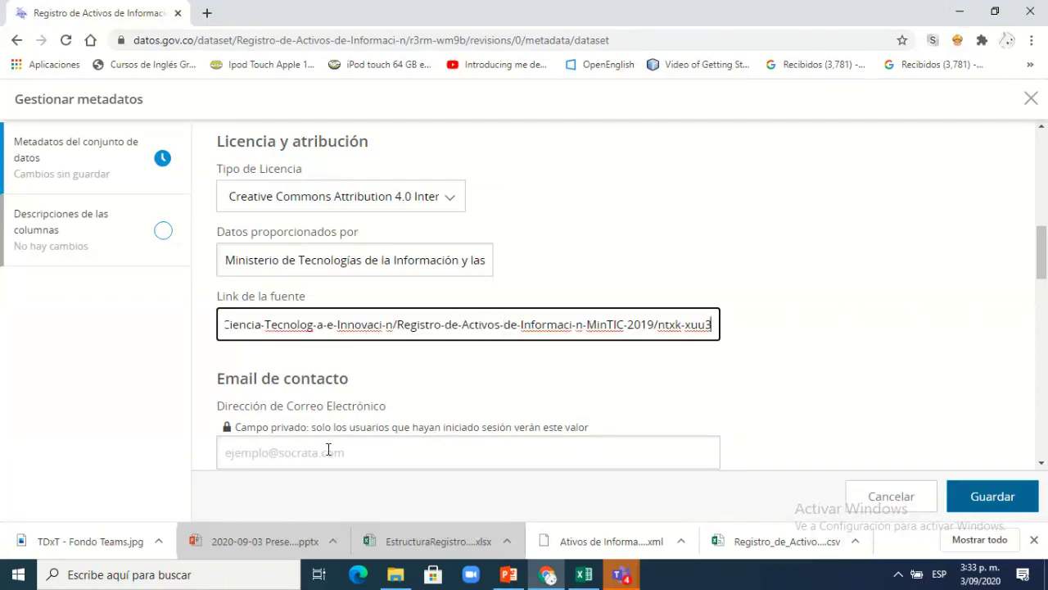
Fill in the contact's Dirección de Correo Electrónico with the corporate e-mail address copied from the Excel metadata workbook
scroll(1042, 272, down, 2)
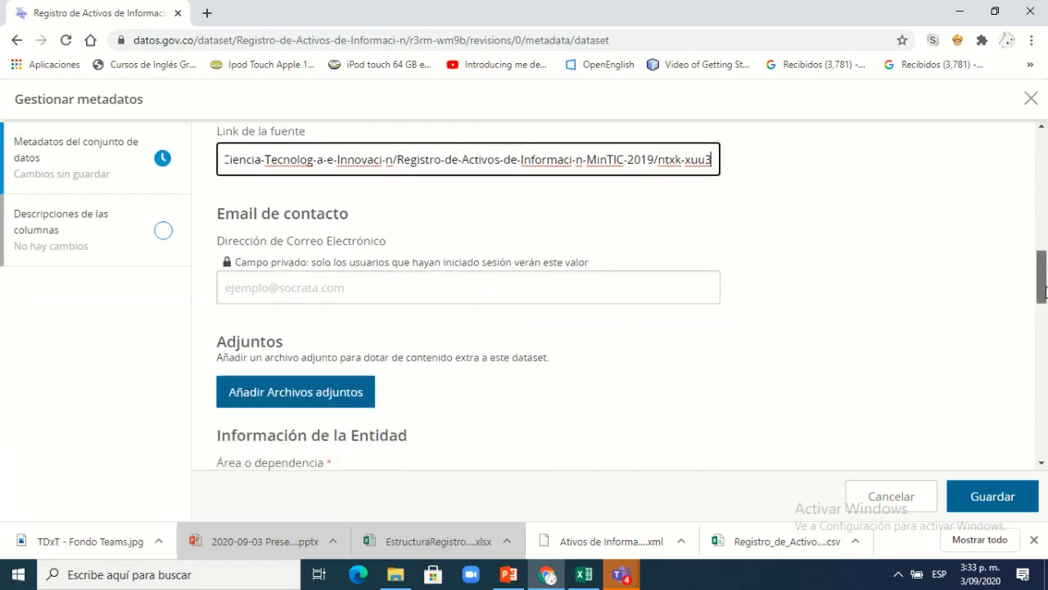
click(357, 287)
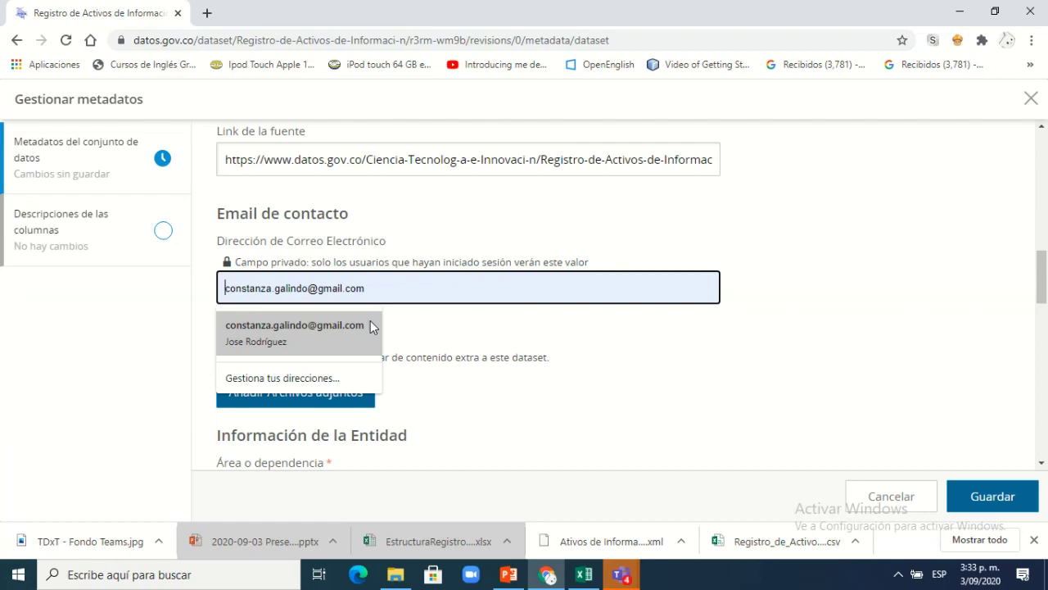
key(alt+Tab)
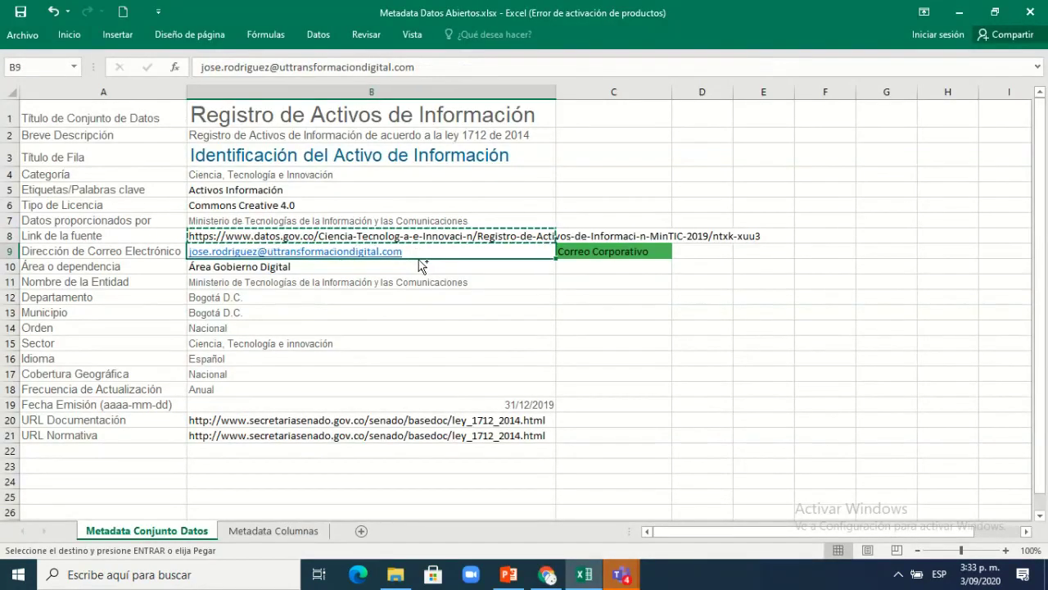
key(ctrl+c)
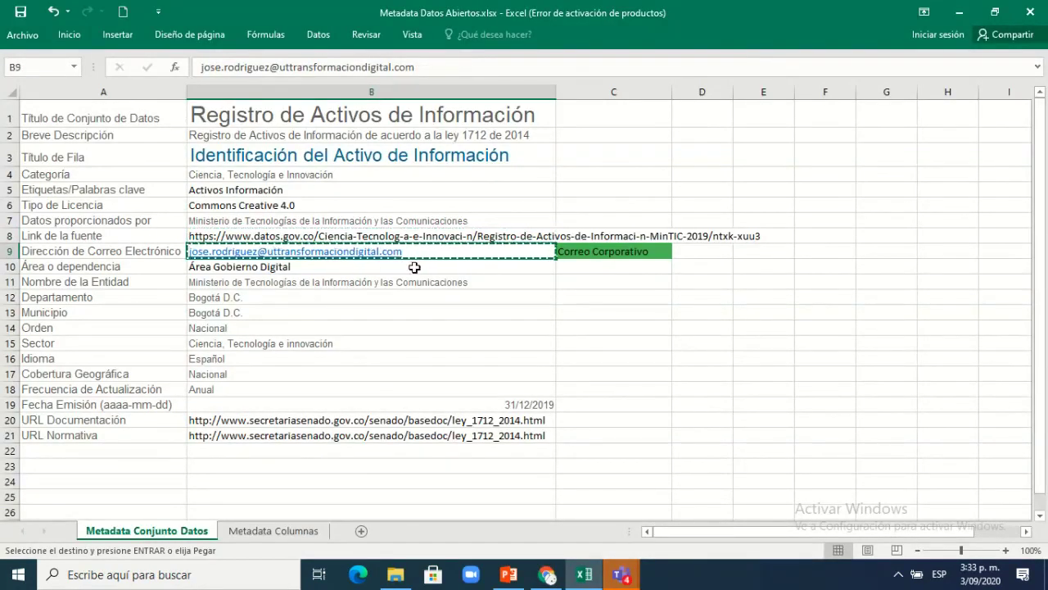
key(alt+Tab)
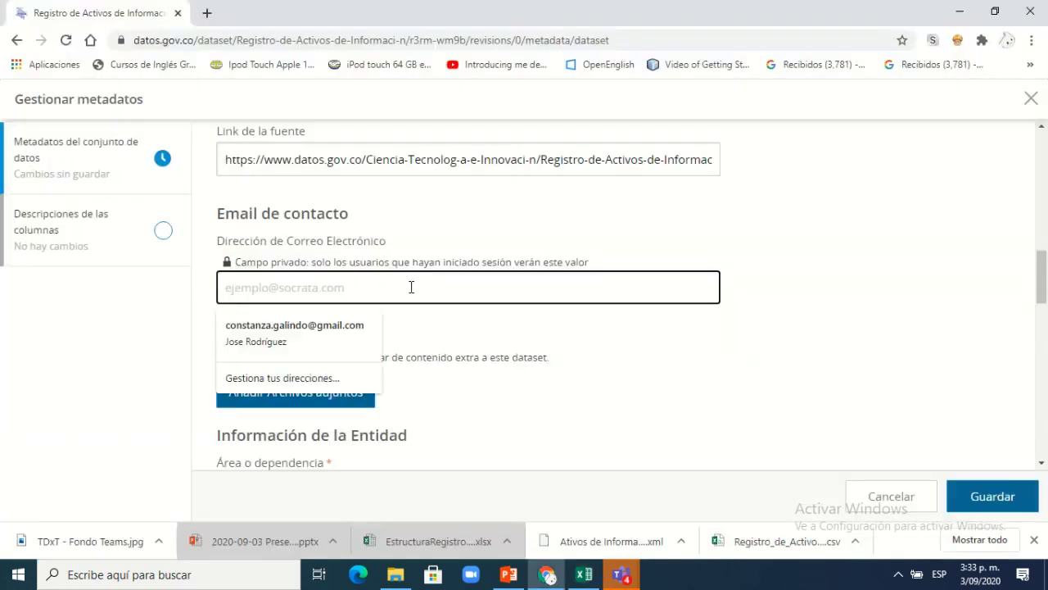
key(ctrl+v)
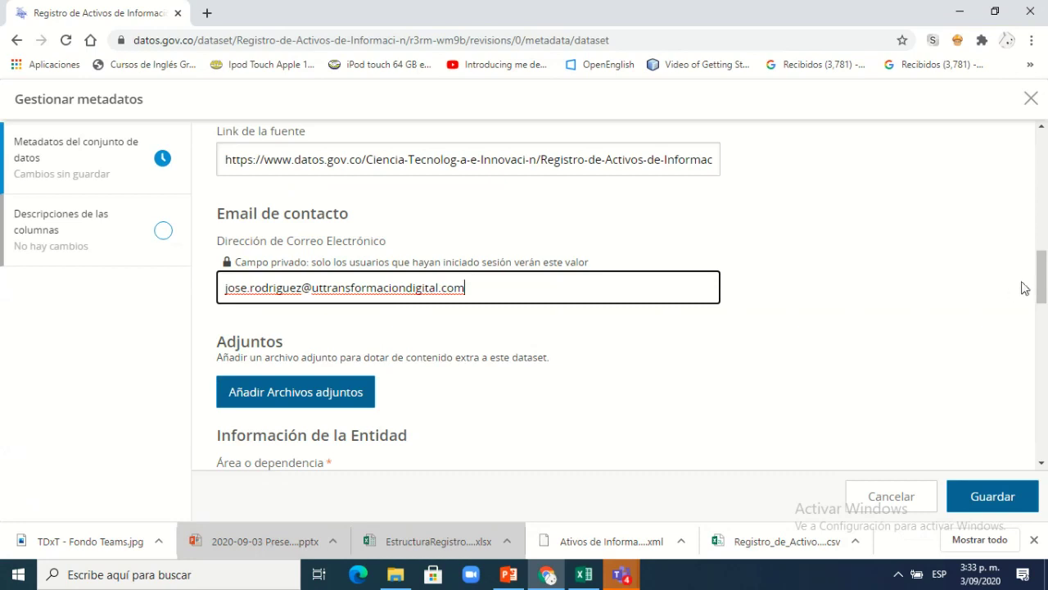
Fill in Área o dependencia under Información de la Entidad with "Área Gobierno Digital", copied from the Excel metadata workbook
drag(1042, 280, 1042, 307)
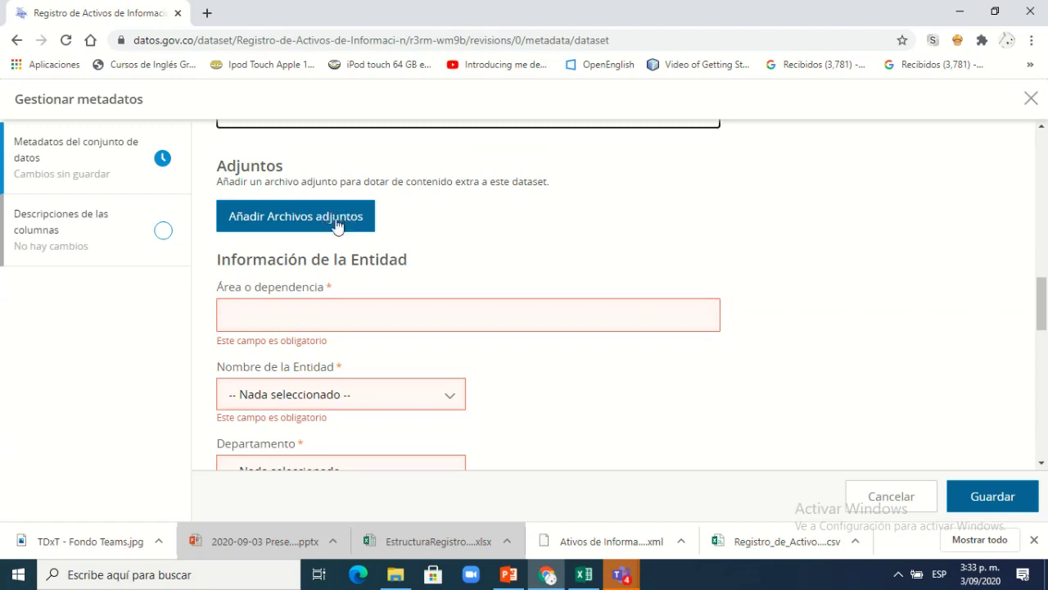
scroll(442, 230, up, 2)
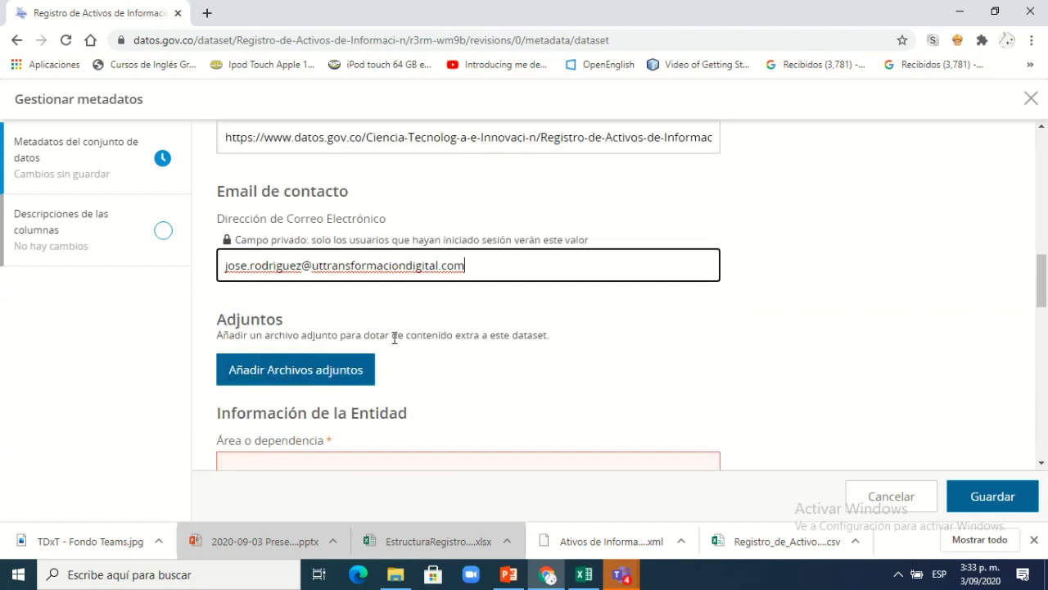
scroll(368, 364, down, 1)
click(305, 362)
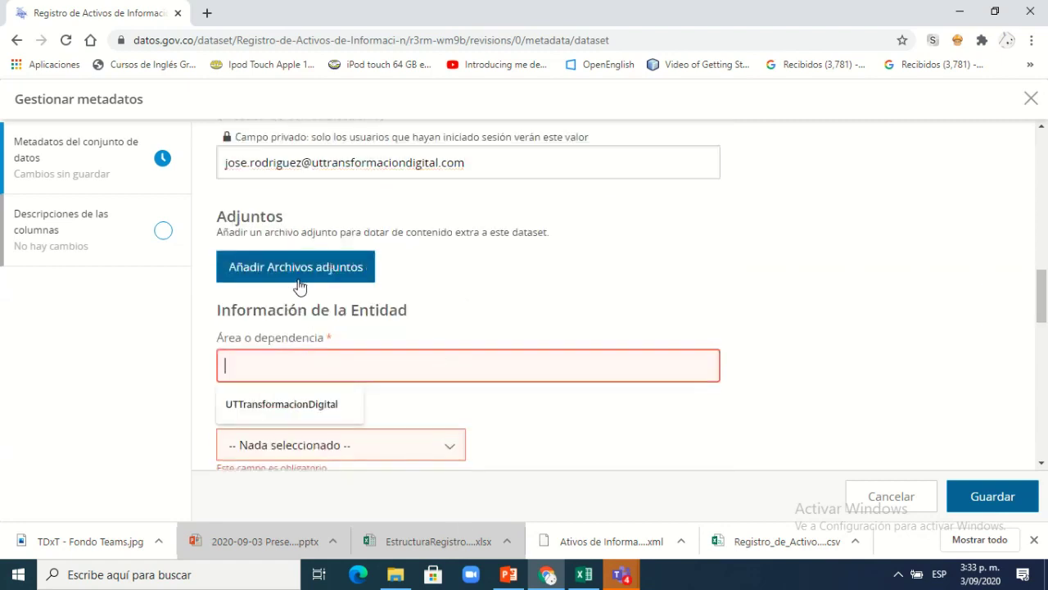
click(584, 576)
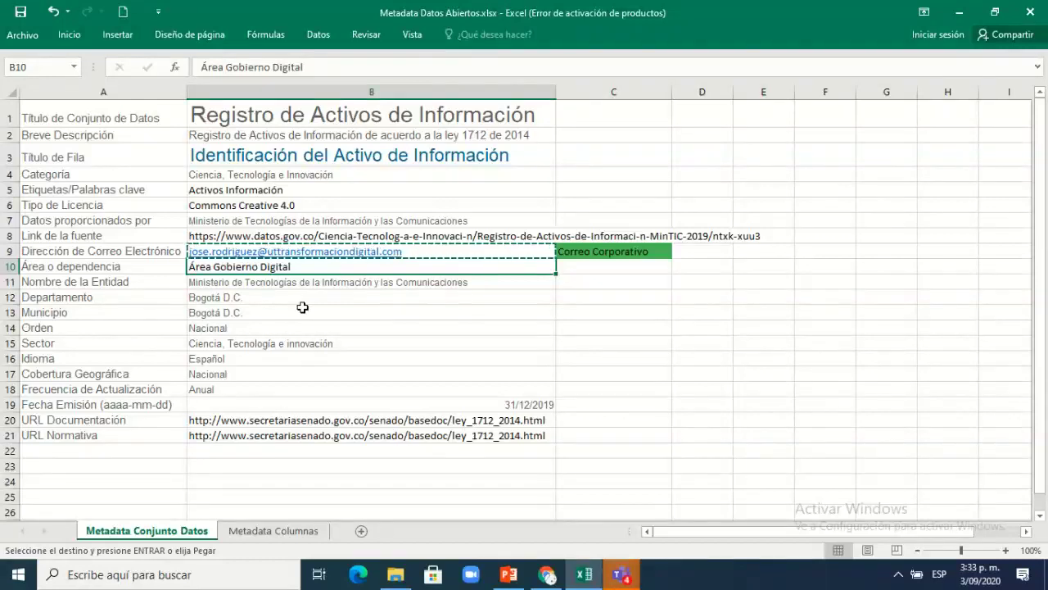
key(alt+Tab)
click(354, 366)
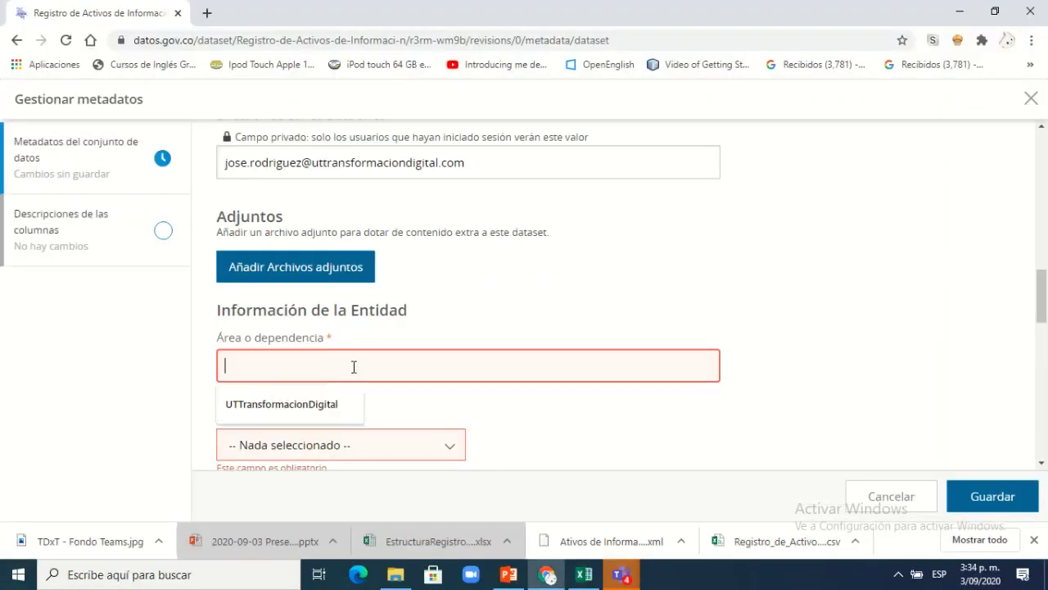
key(ctrl+v)
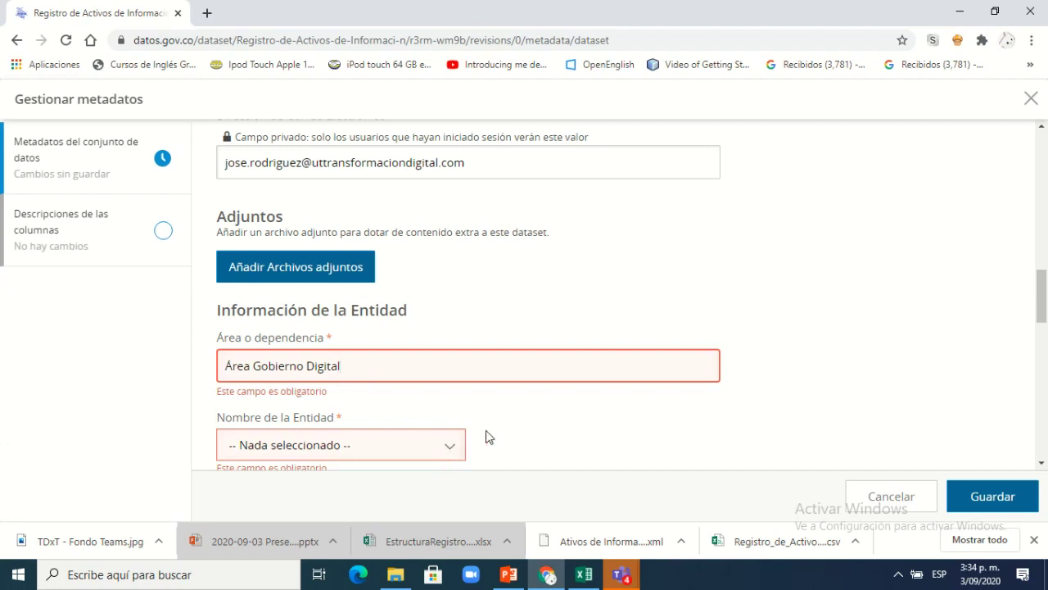
Find the ministries among the listed entities and set Nombre de la Entidad to "Minisitero de Ciencia, Tecnología e Innovación"
click(458, 443)
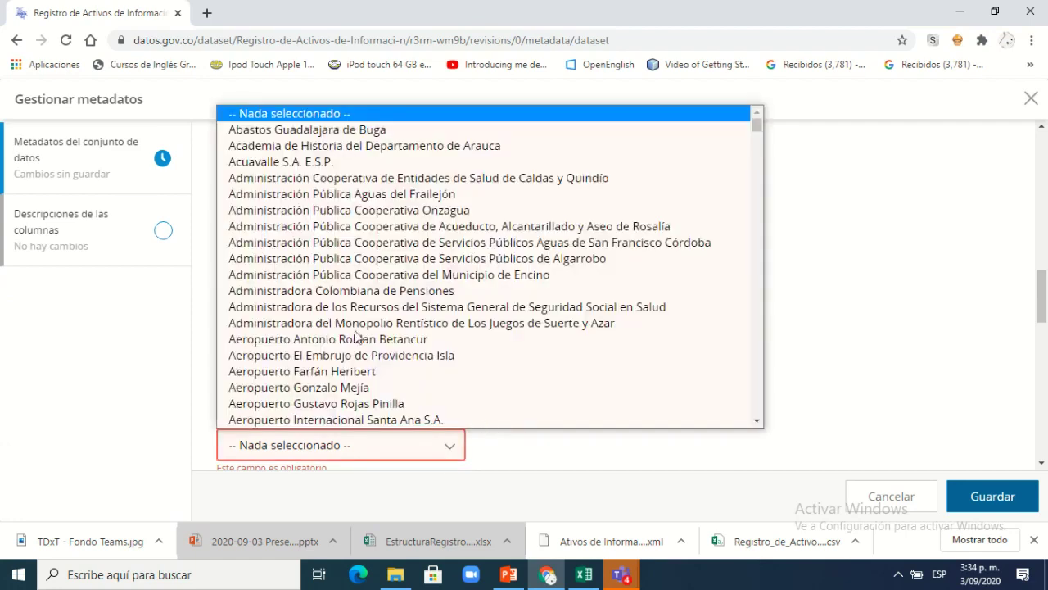
scroll(528, 432, up, 2)
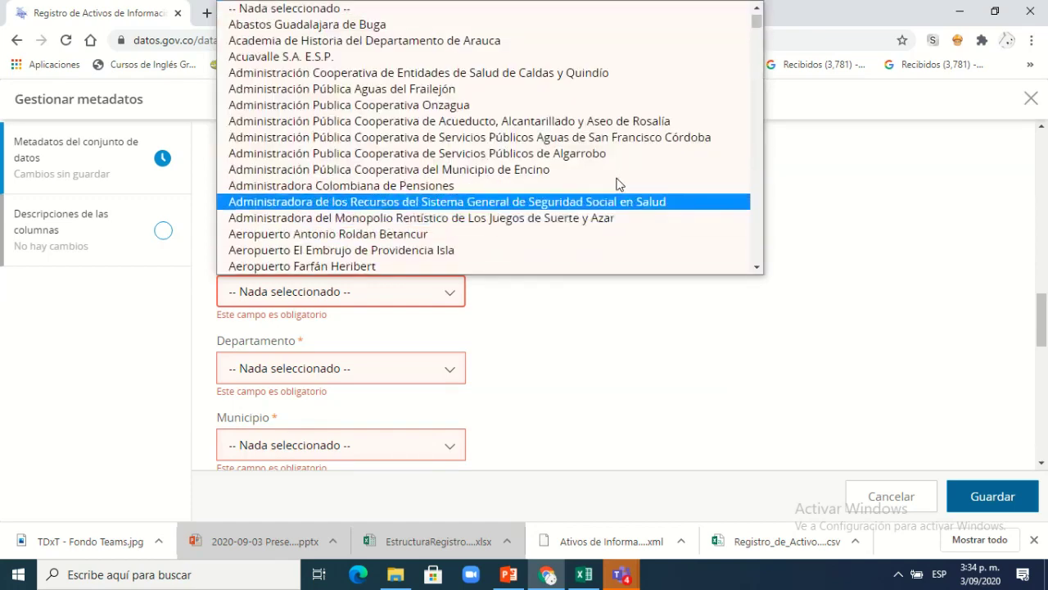
scroll(616, 187, down, 5)
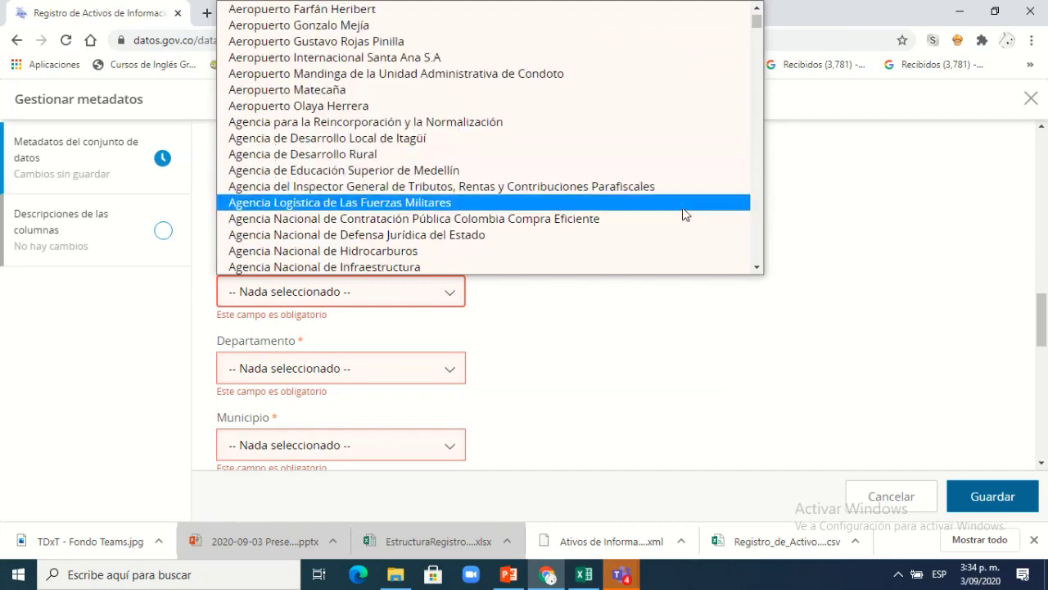
scroll(684, 211, down, 10)
scroll(684, 212, down, 15)
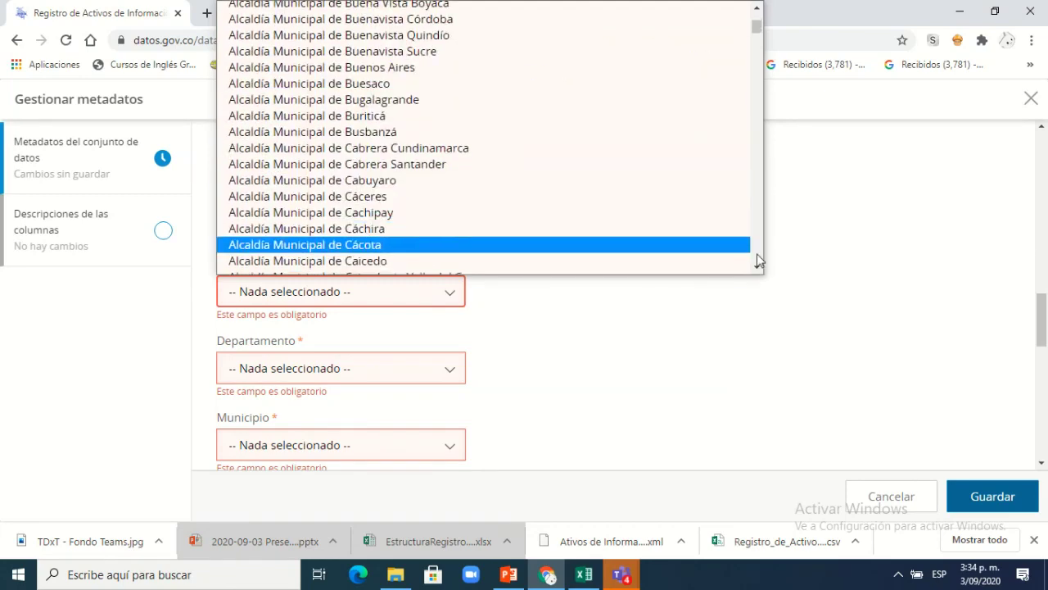
scroll(758, 260, down, 7)
scroll(758, 260, down, 16)
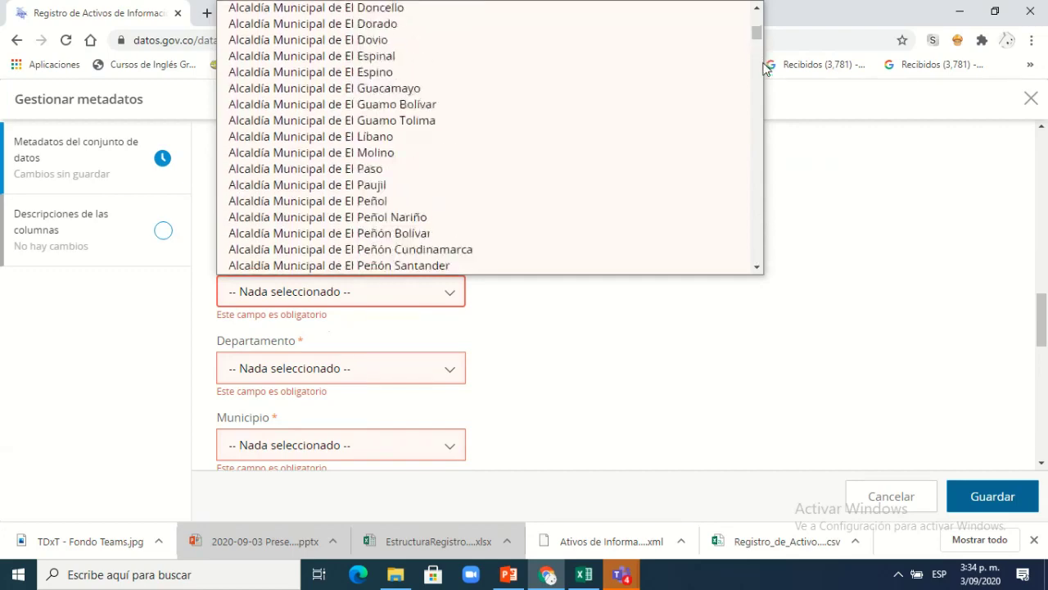
click(759, 97)
drag(760, 97, 757, 206)
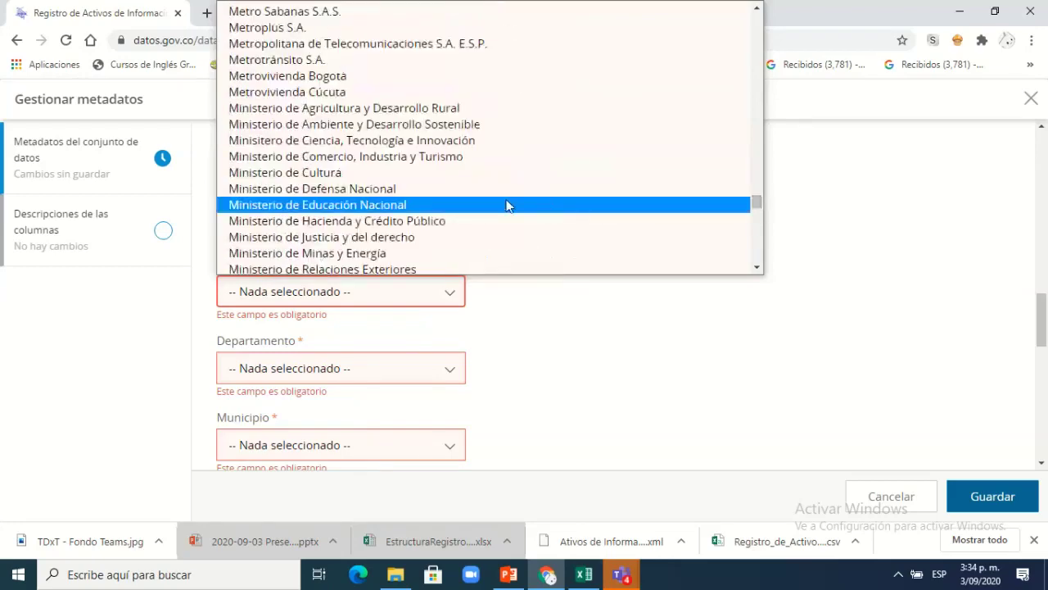
click(442, 142)
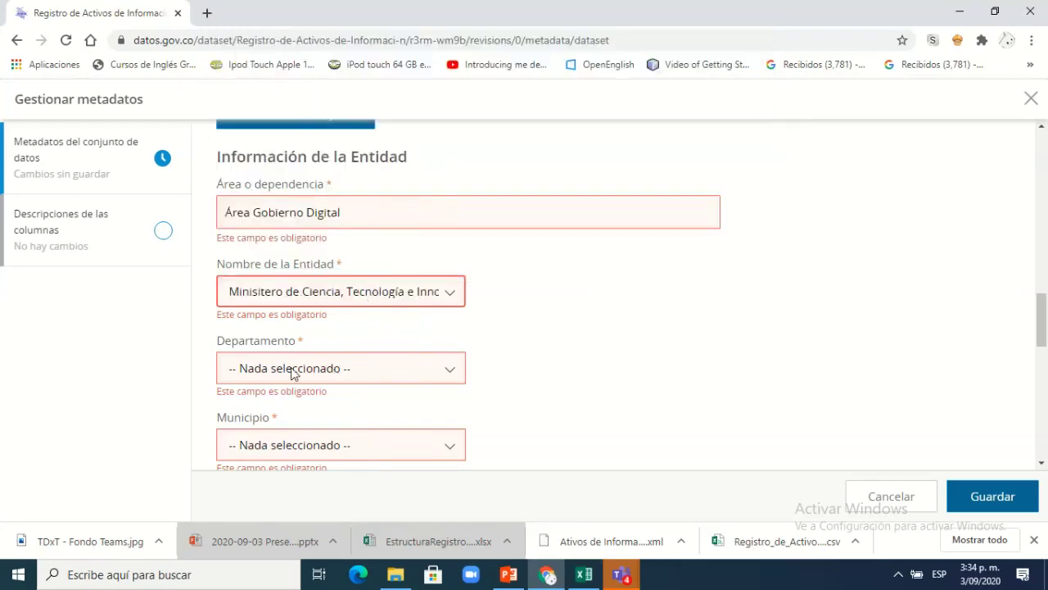
Set both Departamento and Municipio under Información de la Entidad to "Bogotá D.C."
click(449, 373)
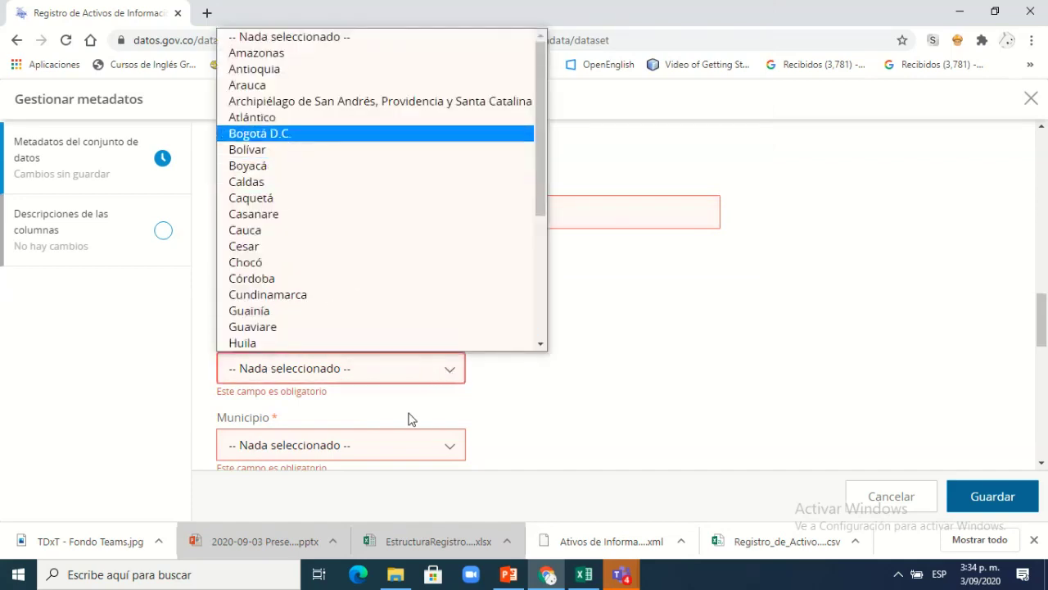
click(434, 394)
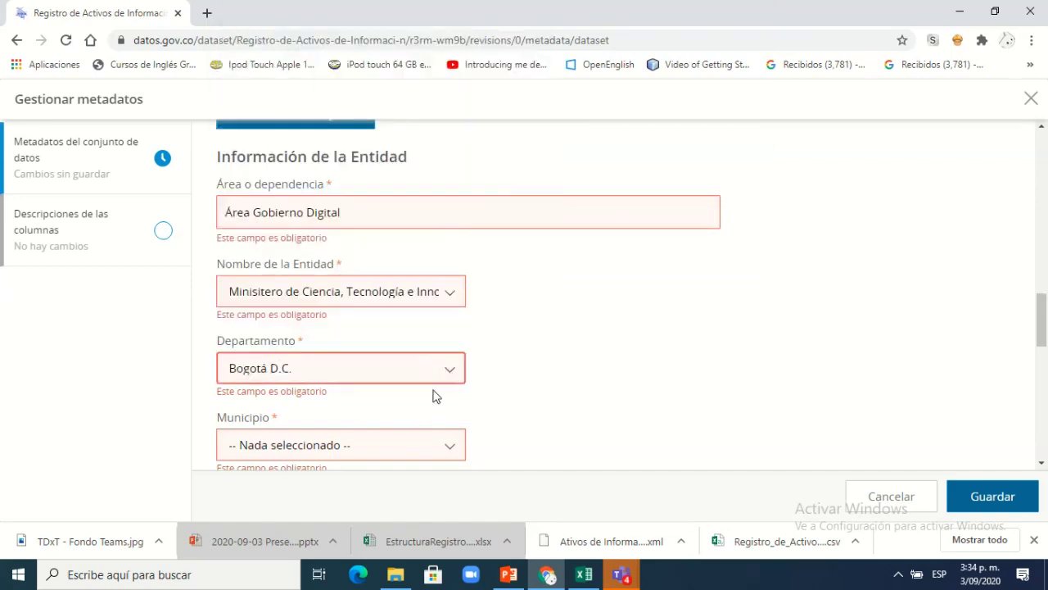
click(449, 452)
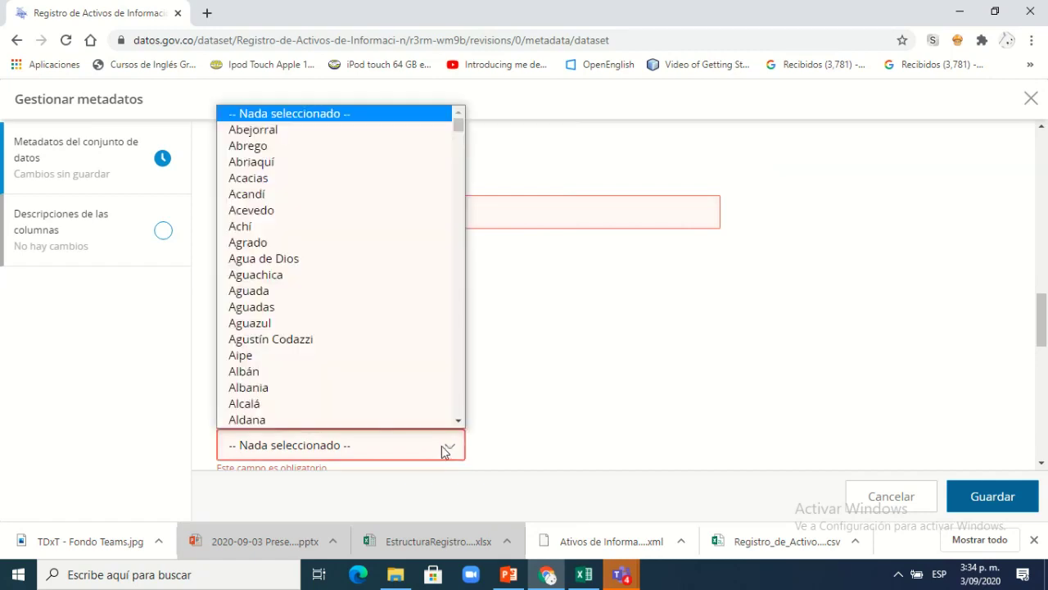
scroll(345, 338, down, 20)
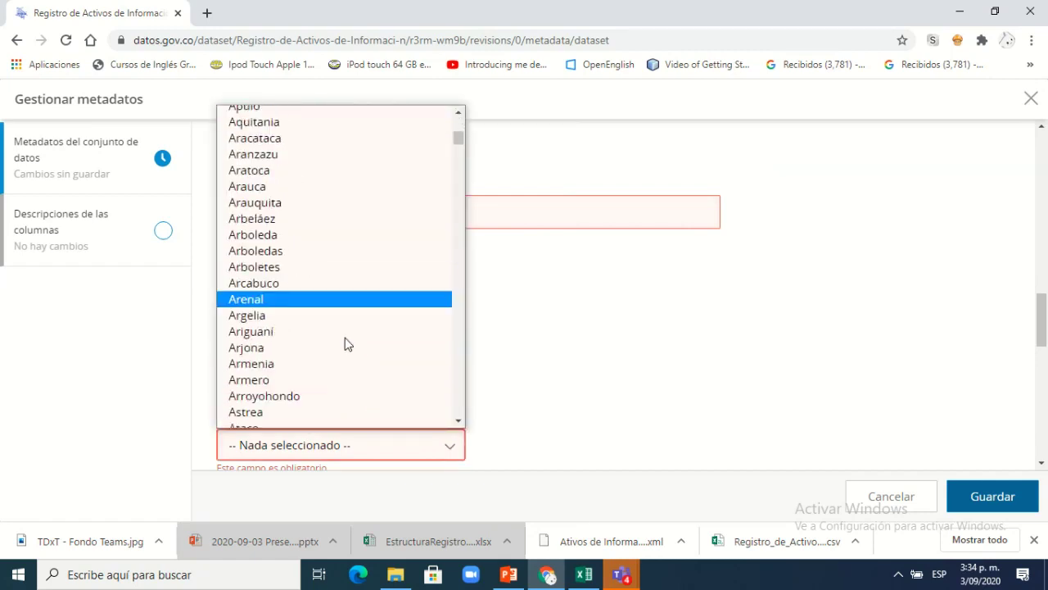
scroll(345, 337, up, 3)
scroll(345, 344, up, 20)
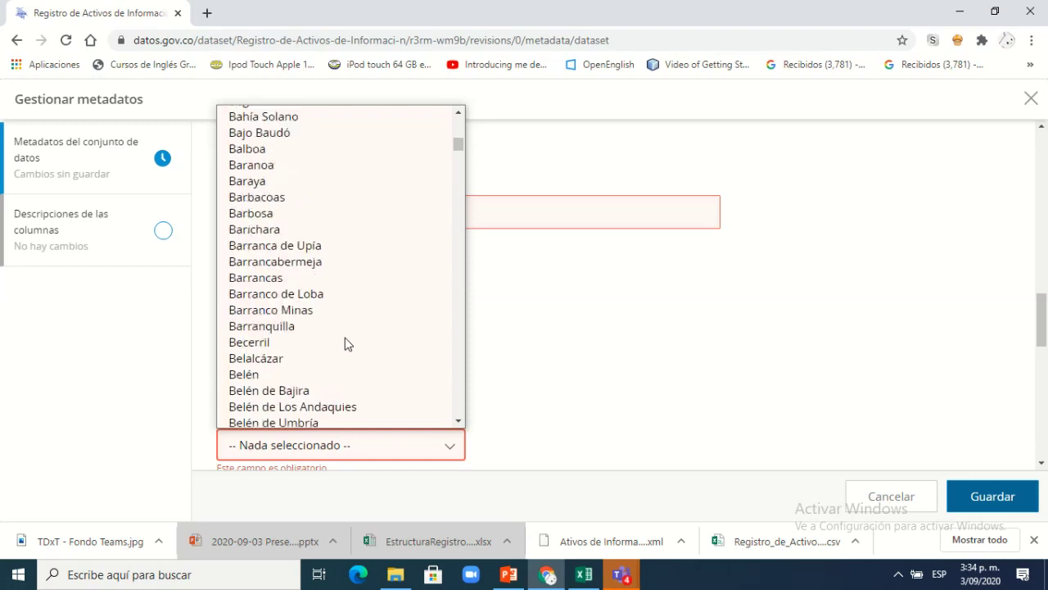
scroll(345, 344, down, 12)
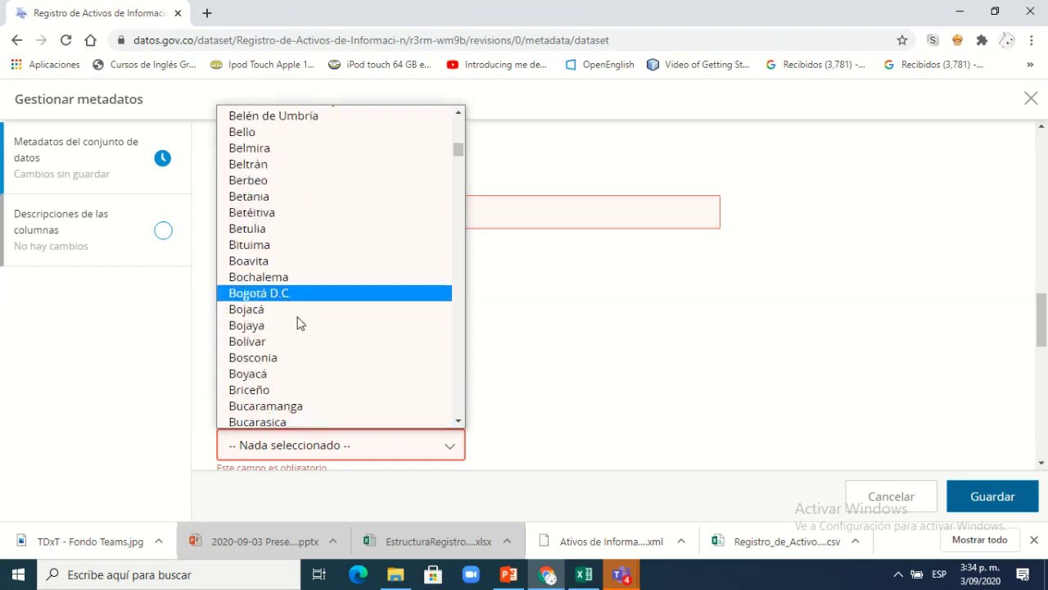
key(Return)
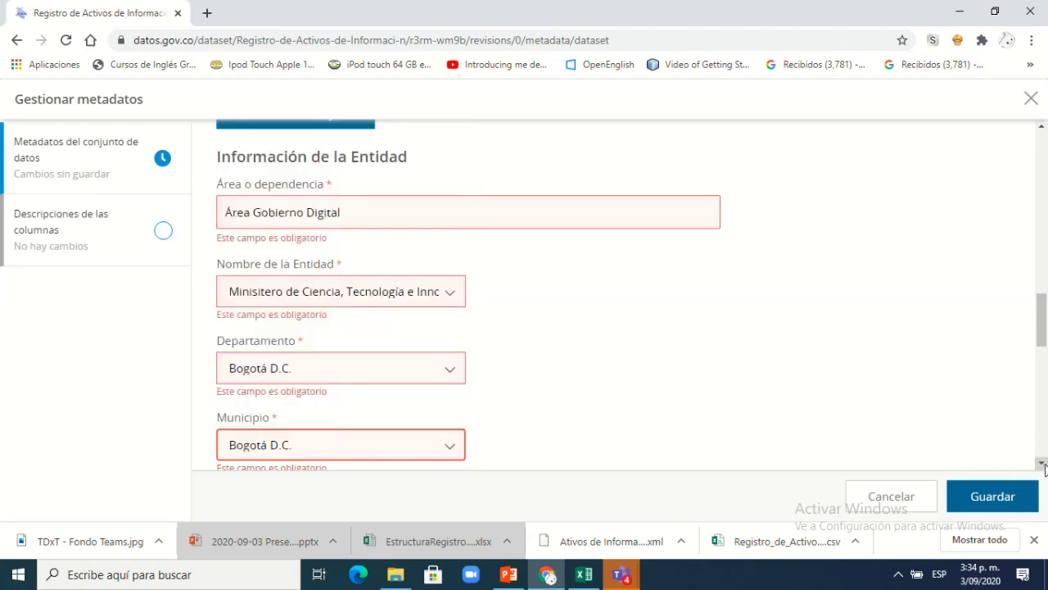
Set Orden to "Nacional" and Sector to "Ciencia, Tecnología e innovación" in the entity information
click(1042, 463)
click(1042, 463)
click(1042, 464)
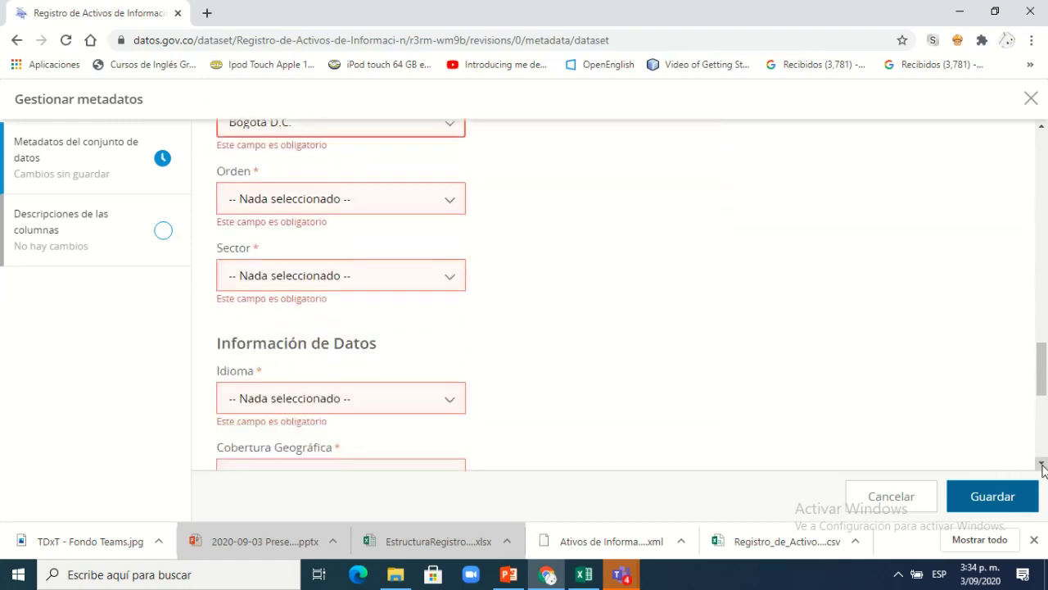
click(1041, 463)
click(452, 162)
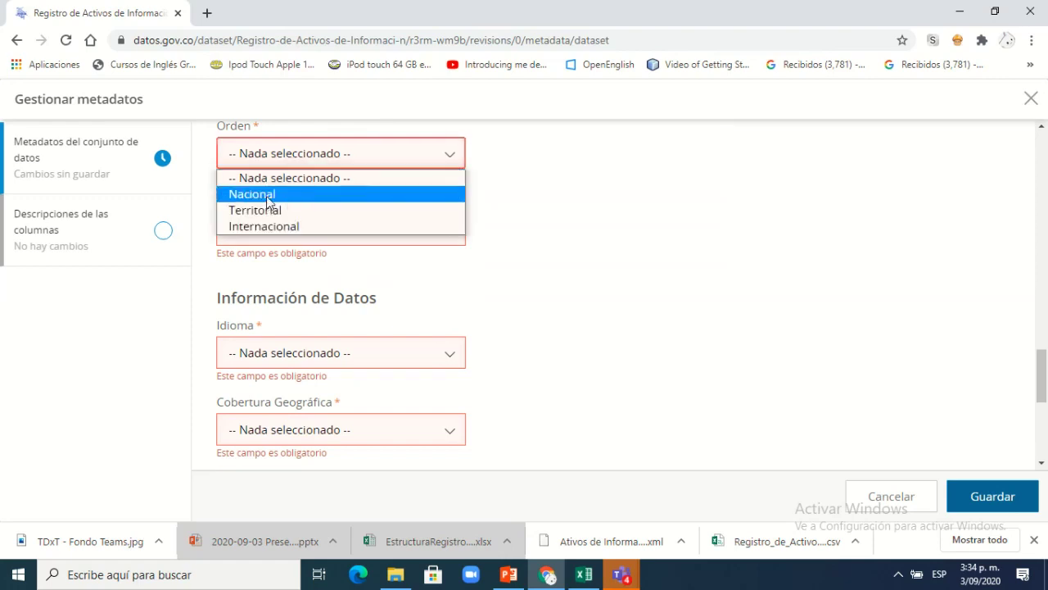
click(423, 166)
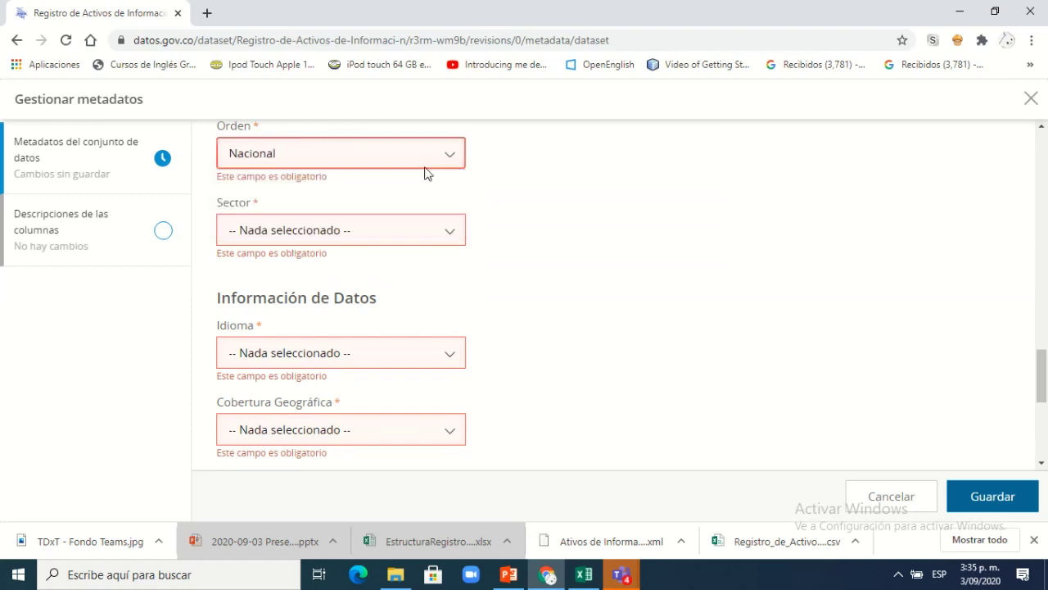
click(456, 235)
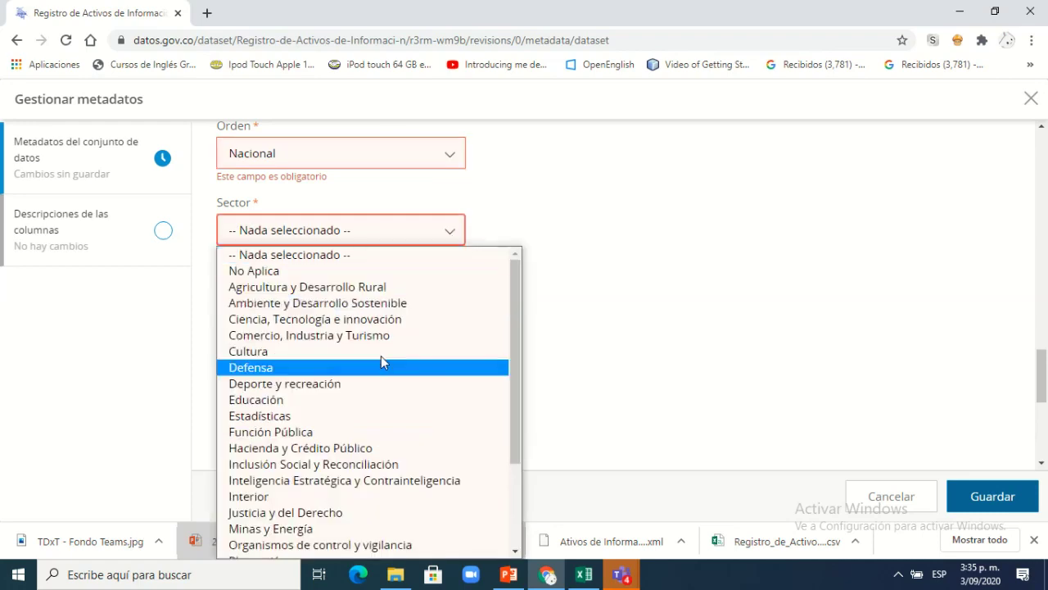
click(635, 240)
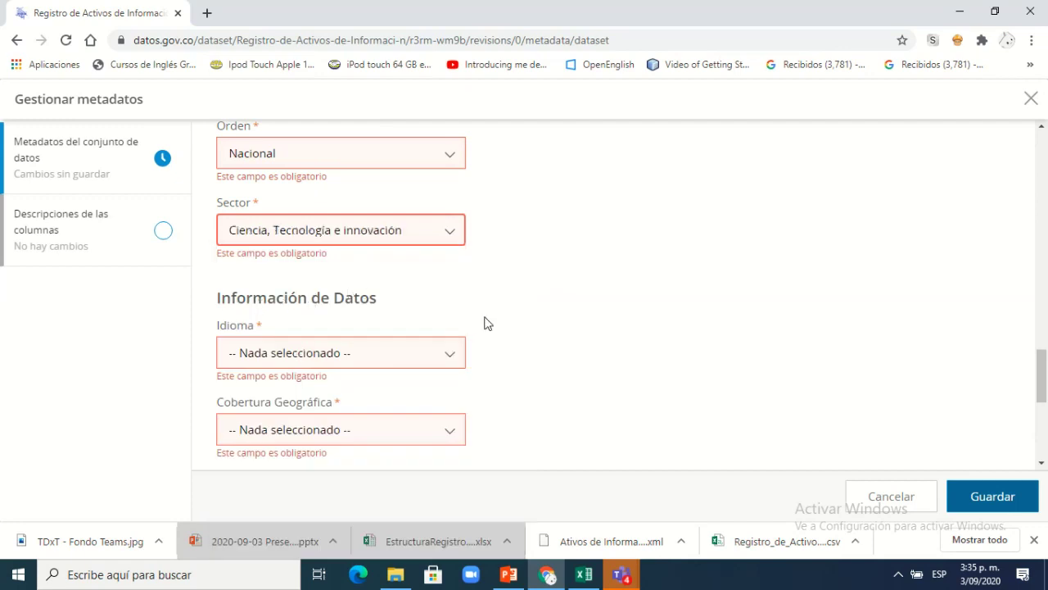
Under Información de Datos, set Idioma to "Español" and Cobertura Geográfica to "Nacional"
scroll(471, 326, down, 1)
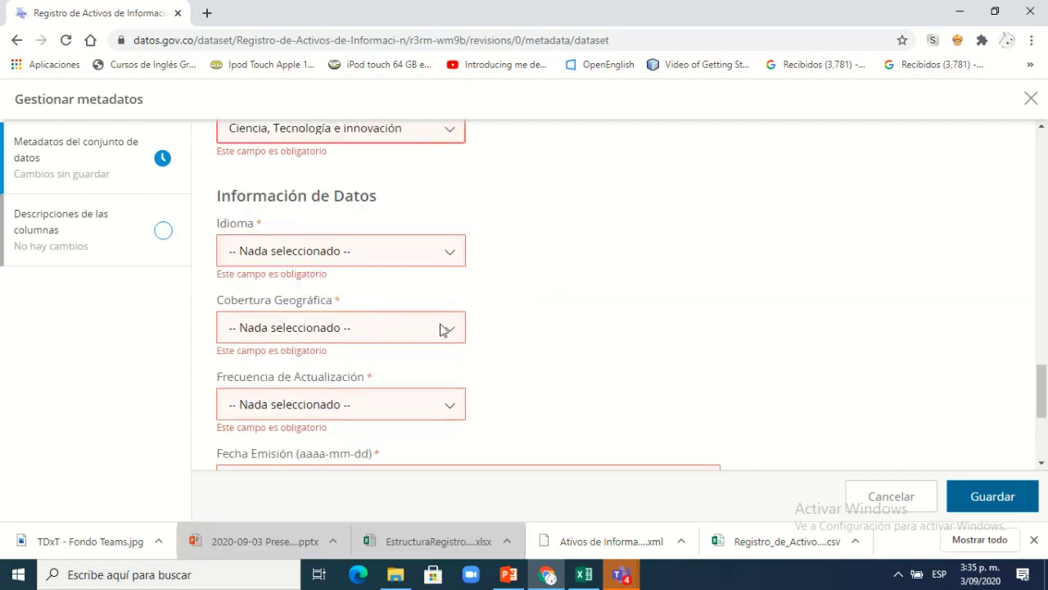
click(451, 255)
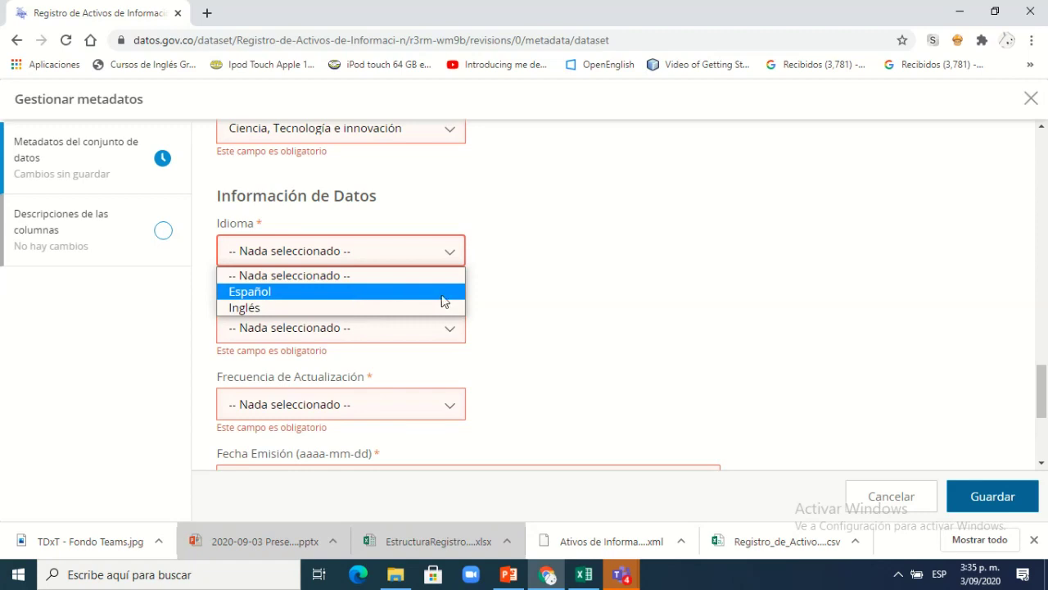
click(471, 244)
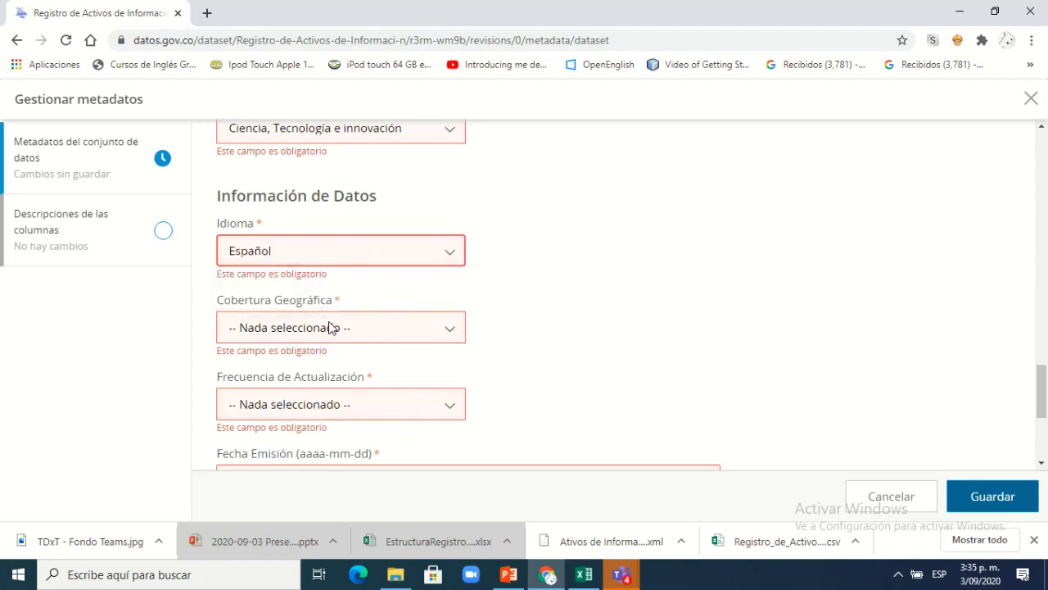
click(450, 336)
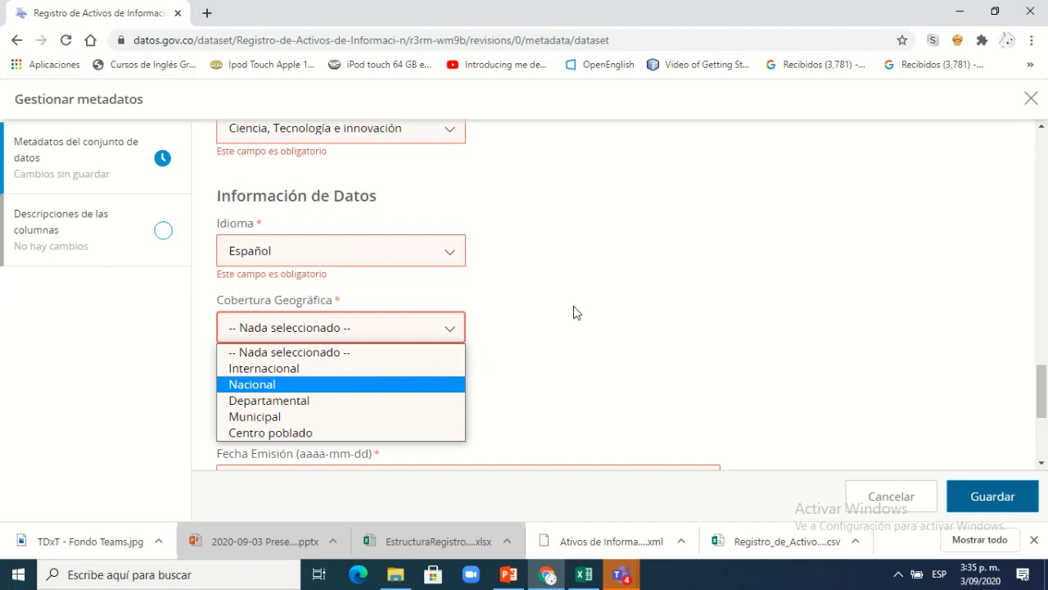
click(572, 339)
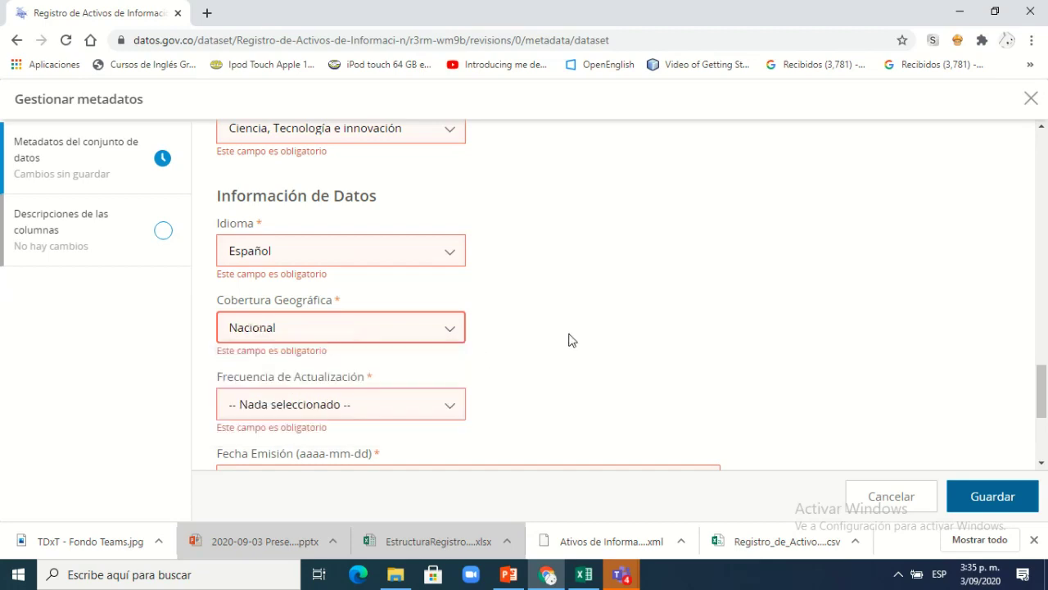
Set Frecuencia de Actualización to "Mensual" and Fecha Emisión to 2020-09-03
click(450, 410)
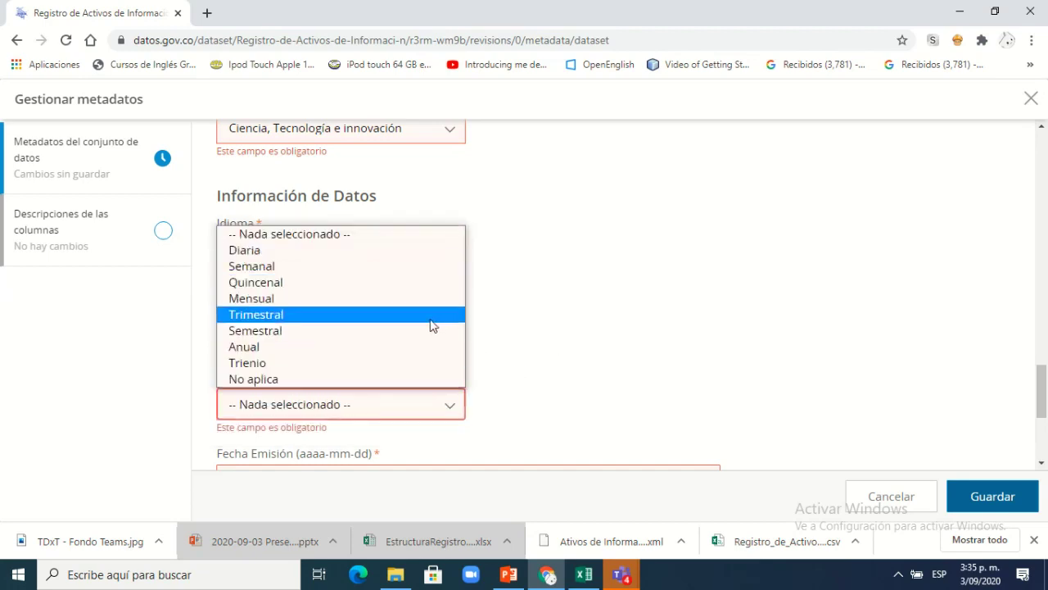
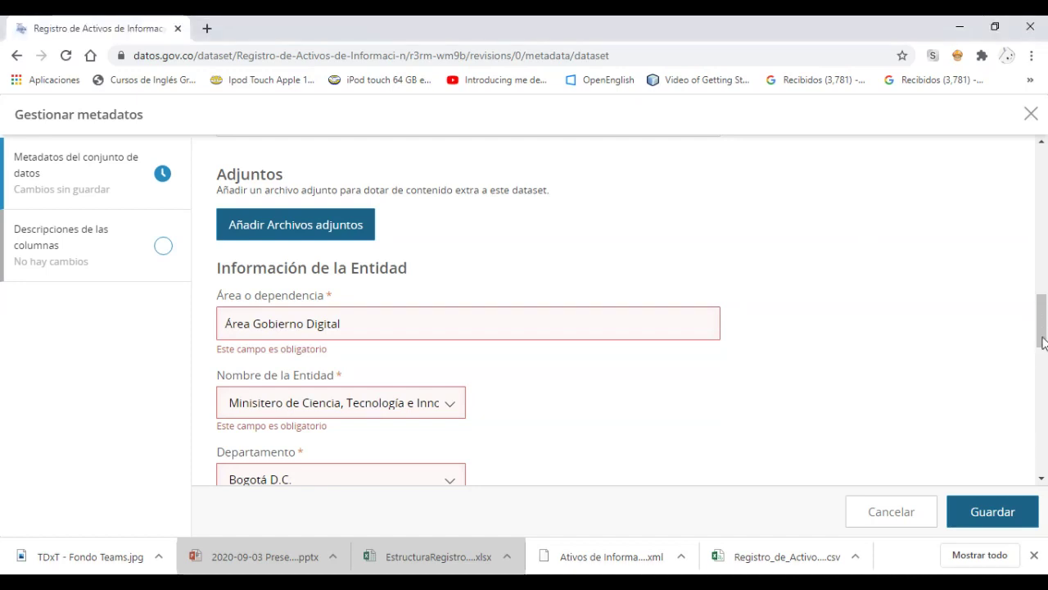
drag(1043, 344, 1043, 394)
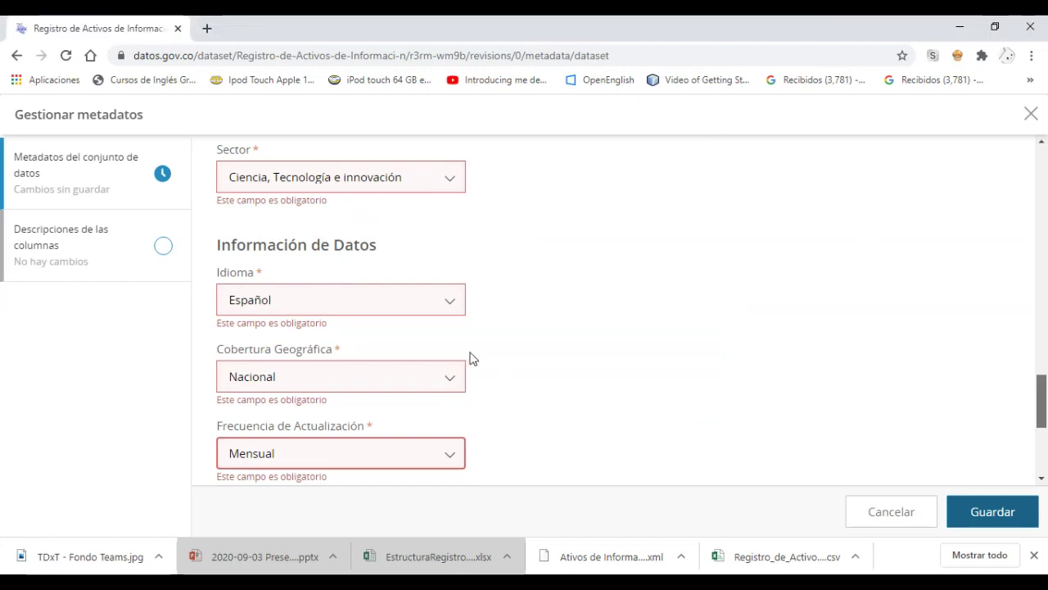
scroll(516, 364, down, 1)
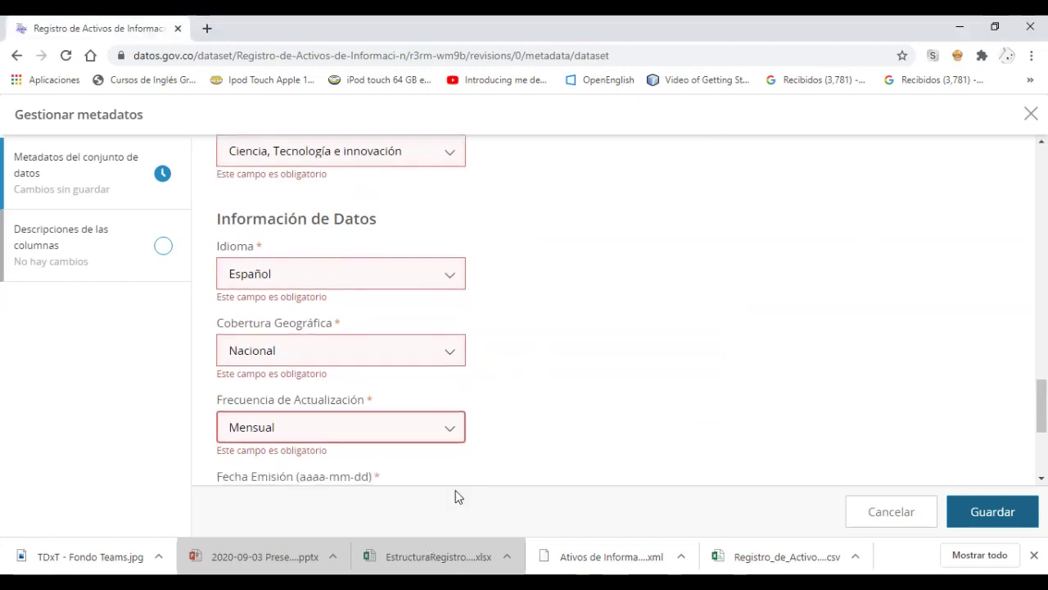
scroll(393, 368, down, 5)
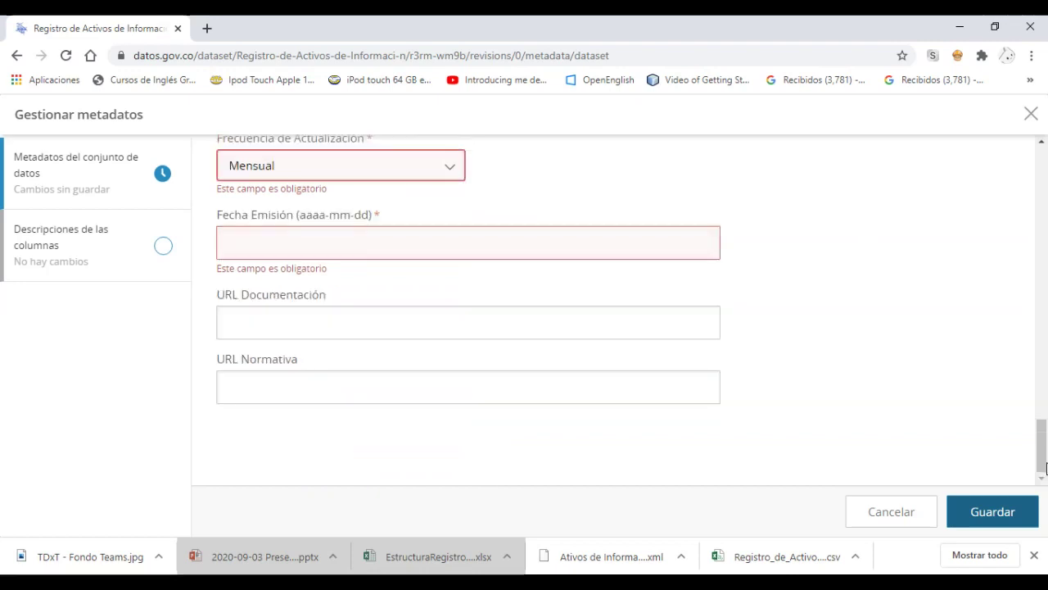
click(312, 251)
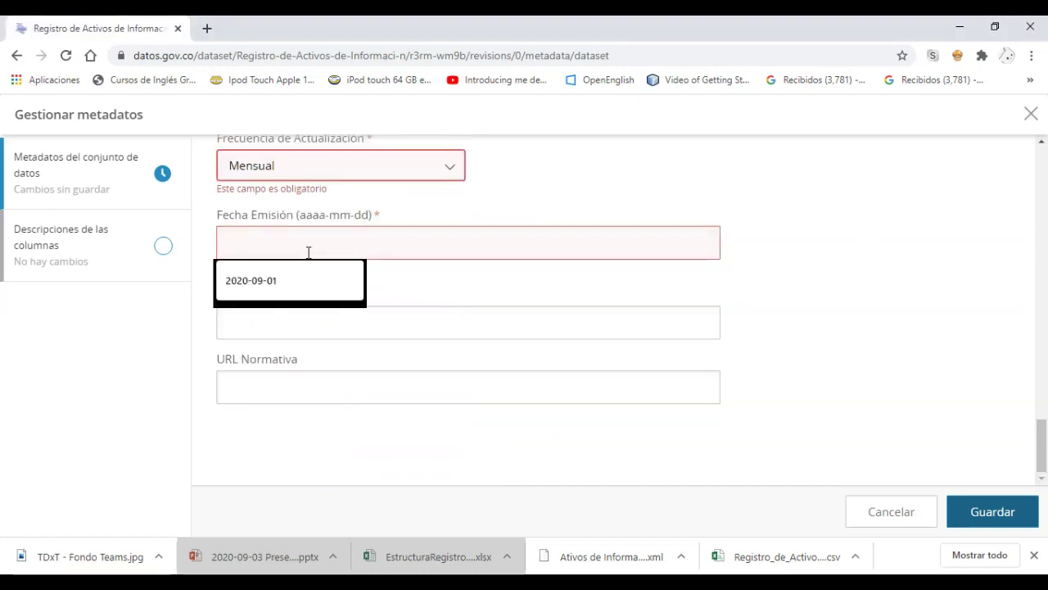
click(281, 280)
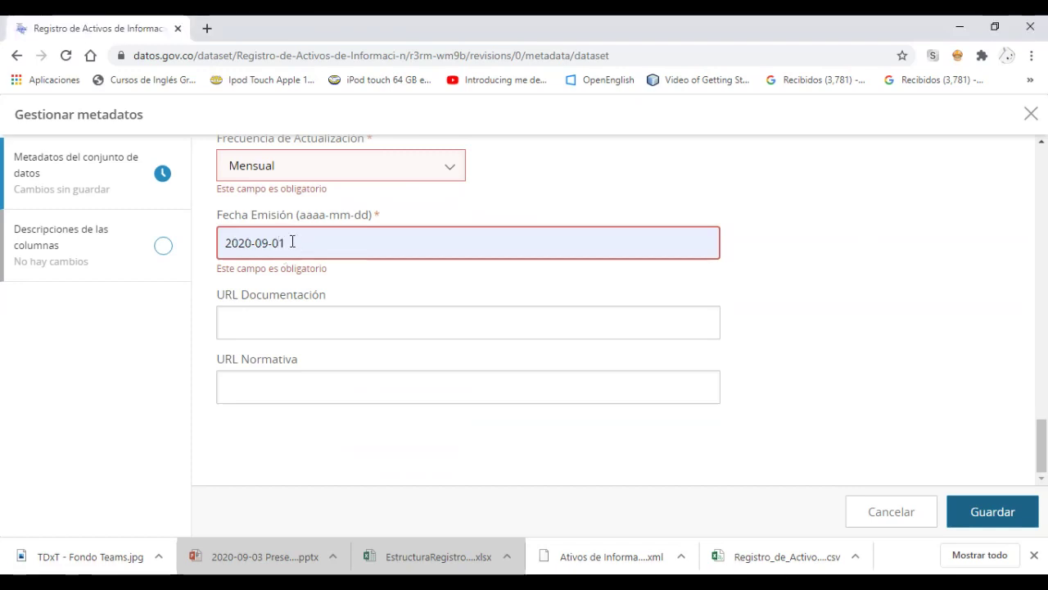
key(BackSpace)
text(4)
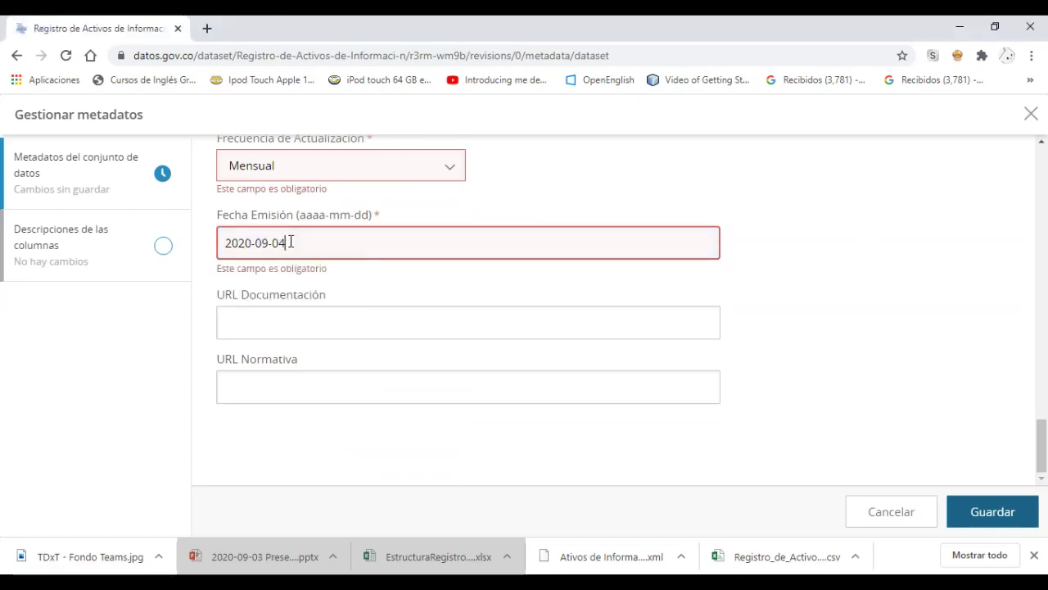
key(BackSpace)
text(3)
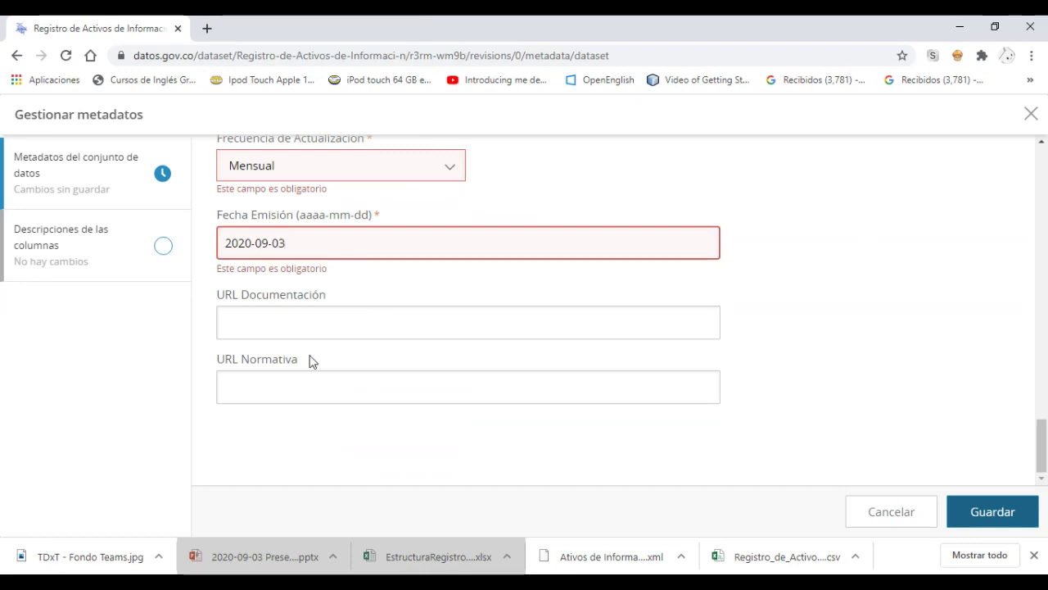
click(303, 323)
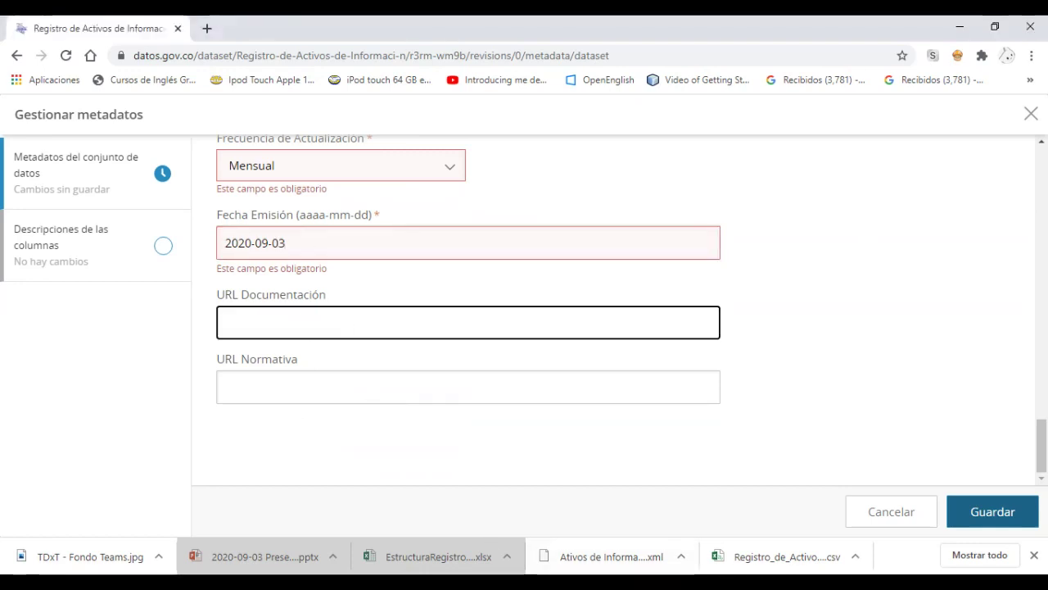
click(558, 547)
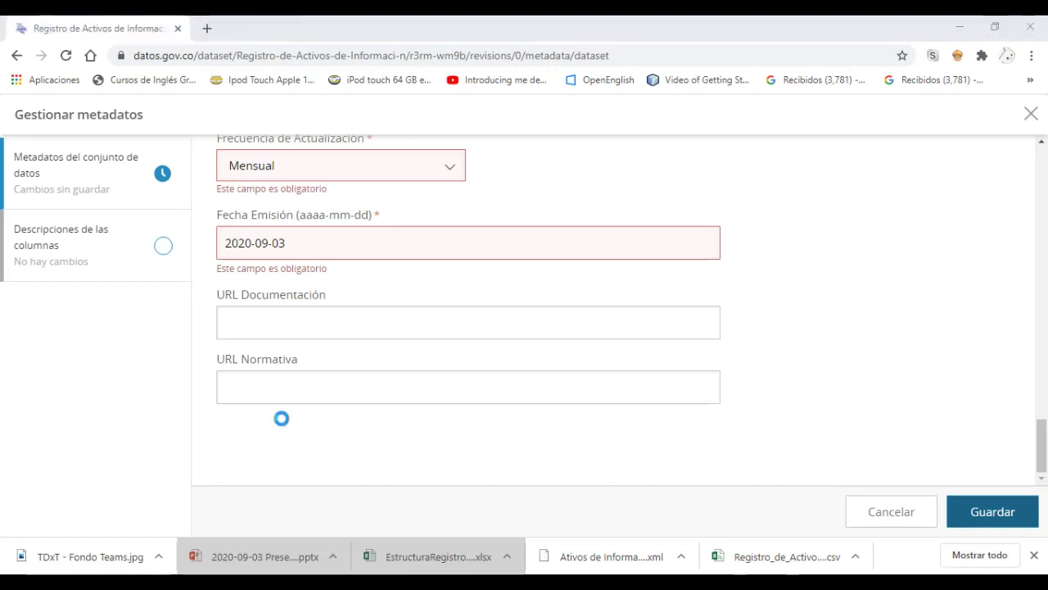
click(323, 352)
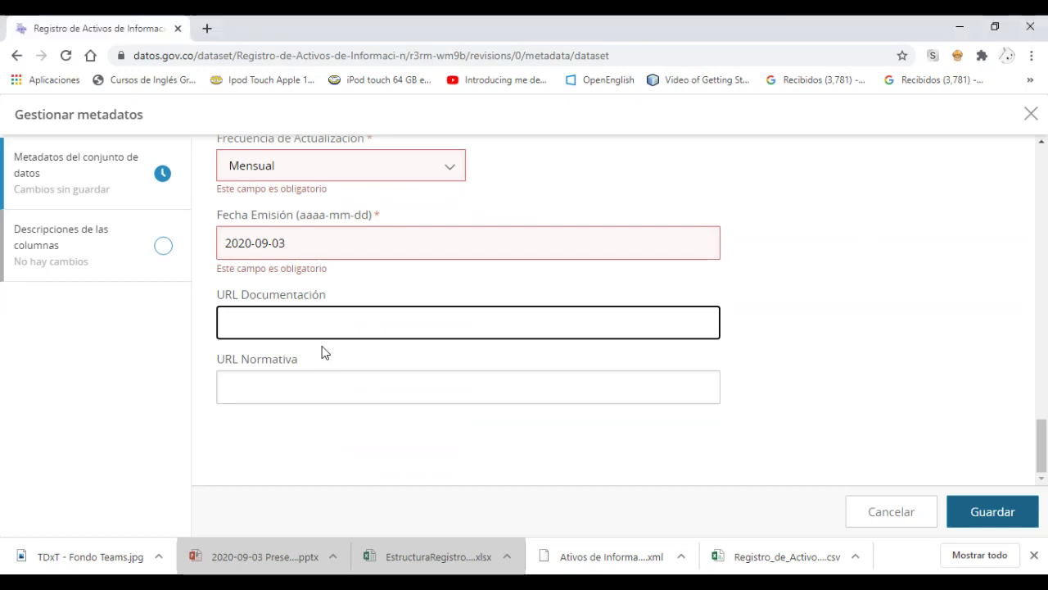
text(http://www.secretariasenado.gov.co/senado/basedoc/ley_1712_2014.html)
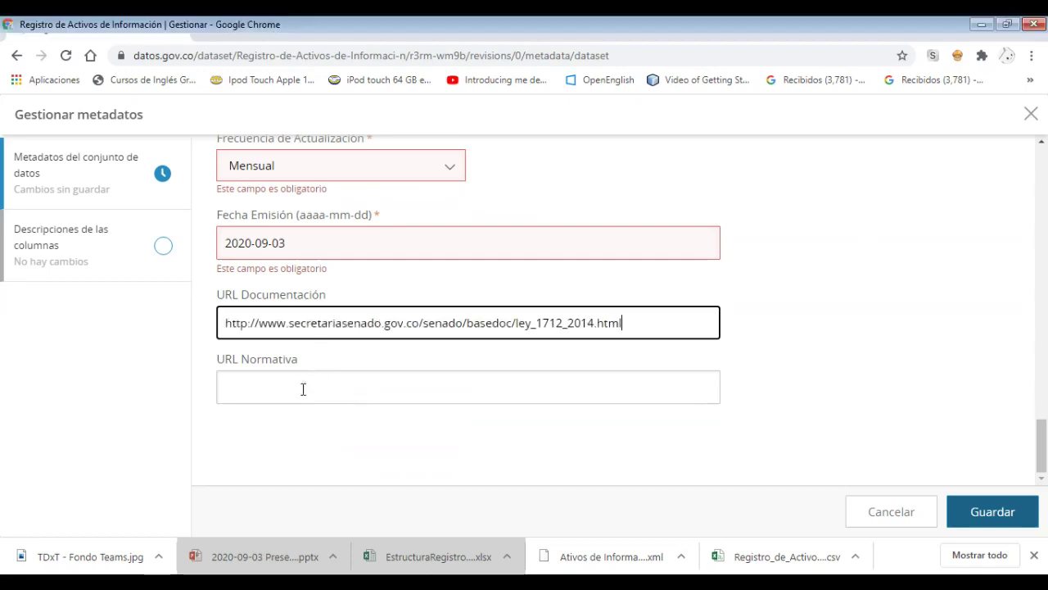
click(302, 388)
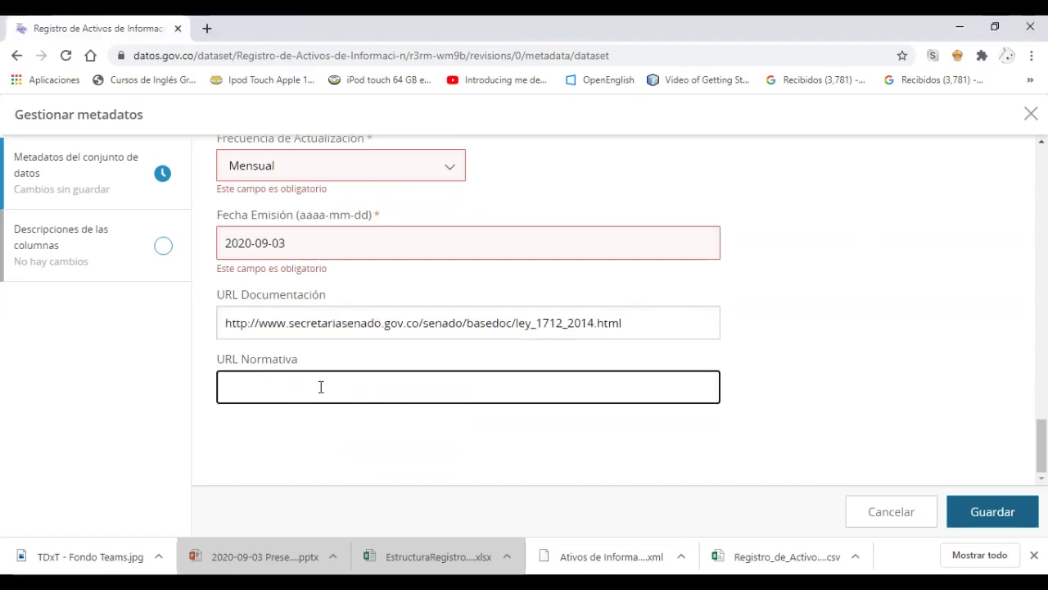
text(http://www.secretariasenado.gov.co/senado/basedoc/ley_1712_2014.html)
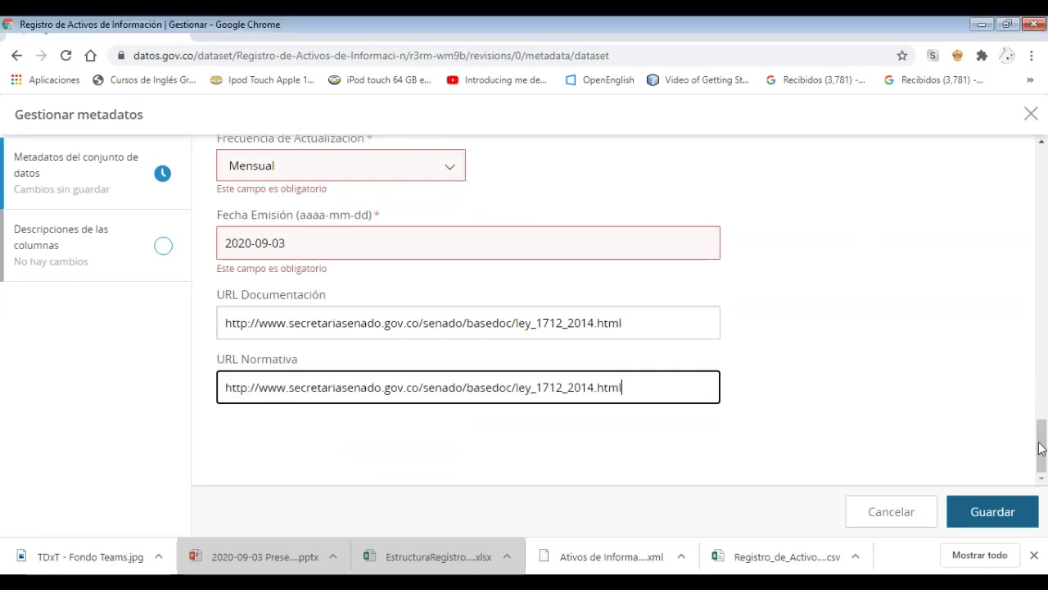
Save the dataset metadata and return to the Registro de Activos de Información project page
click(985, 514)
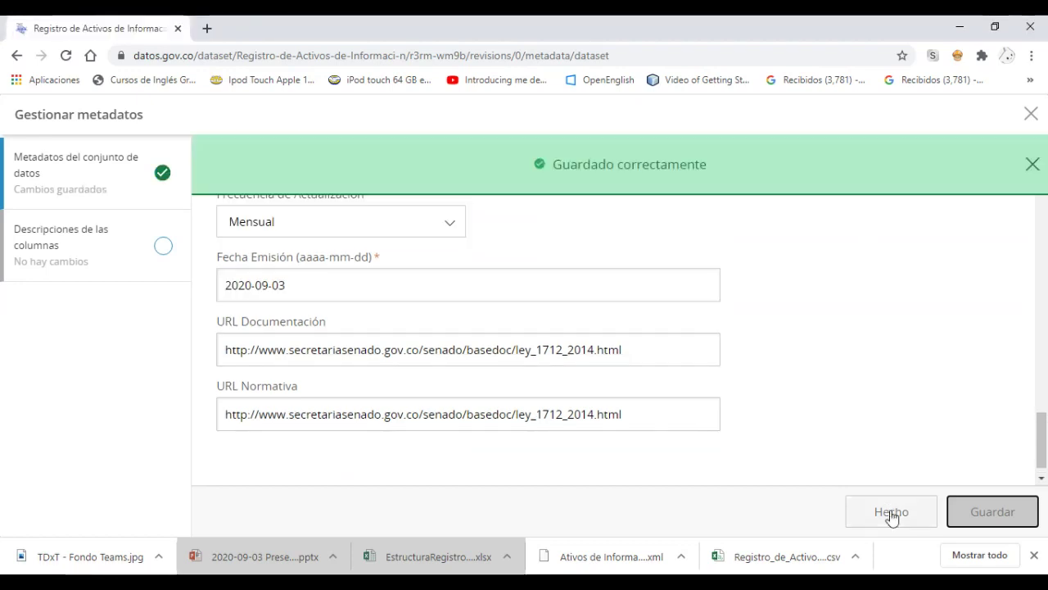
click(887, 514)
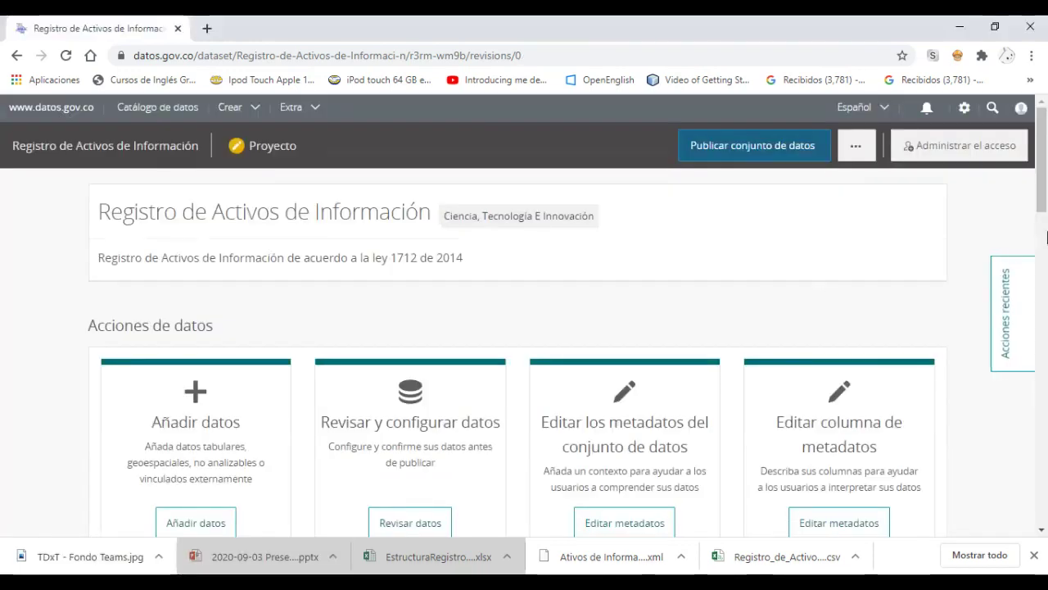
mouse_move(1042, 182)
mouse_down()
mouse_move(1041, 261)
mouse_move(1041, 164)
mouse_up()
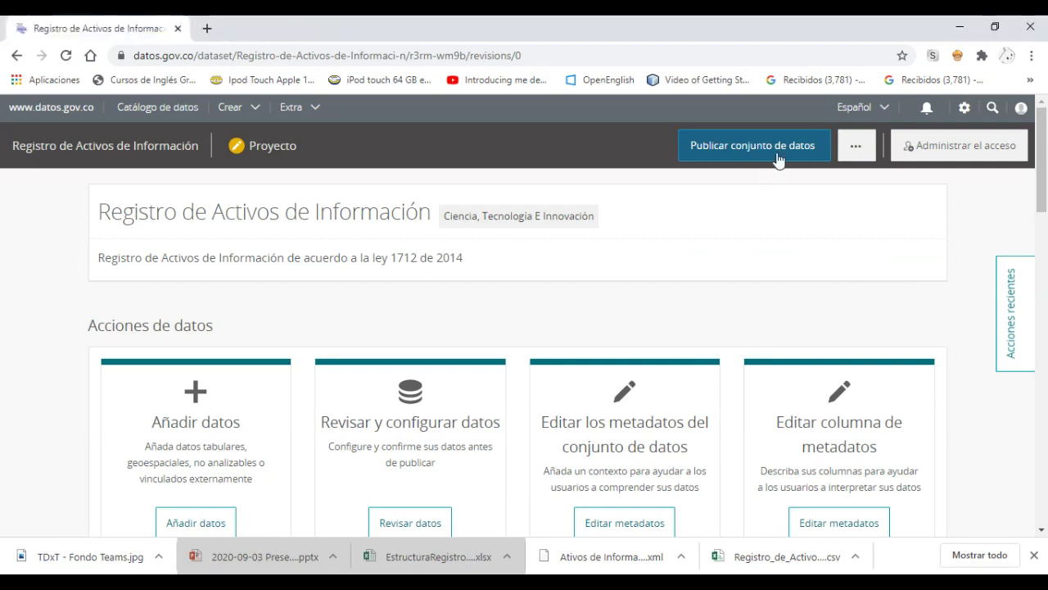
Open the column metadata editor and set the id column's description to "Identificador Activo de Información"
mouse_move(778, 154)
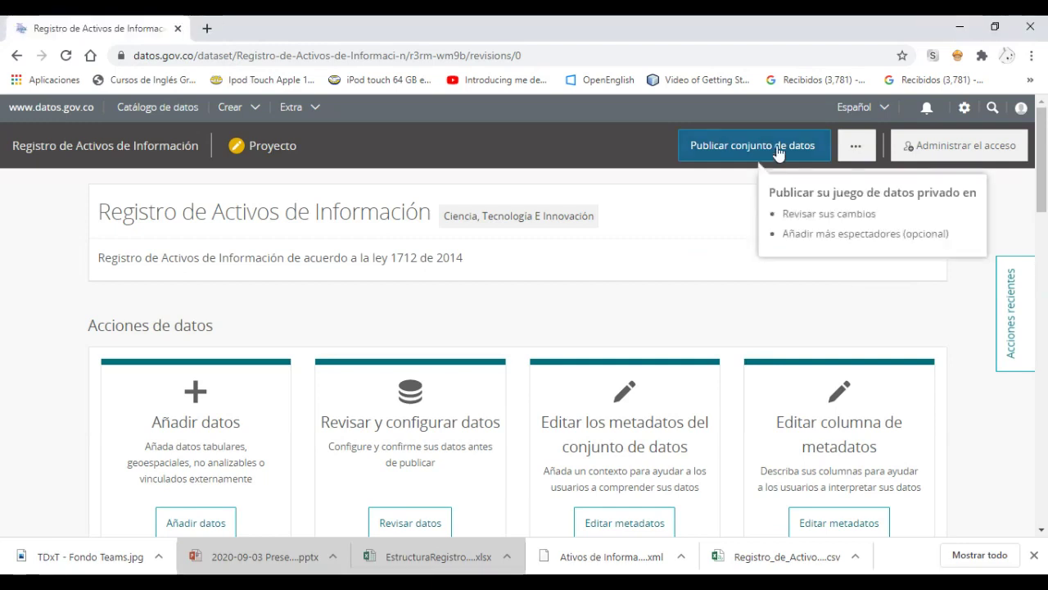
drag(1039, 190, 1037, 227)
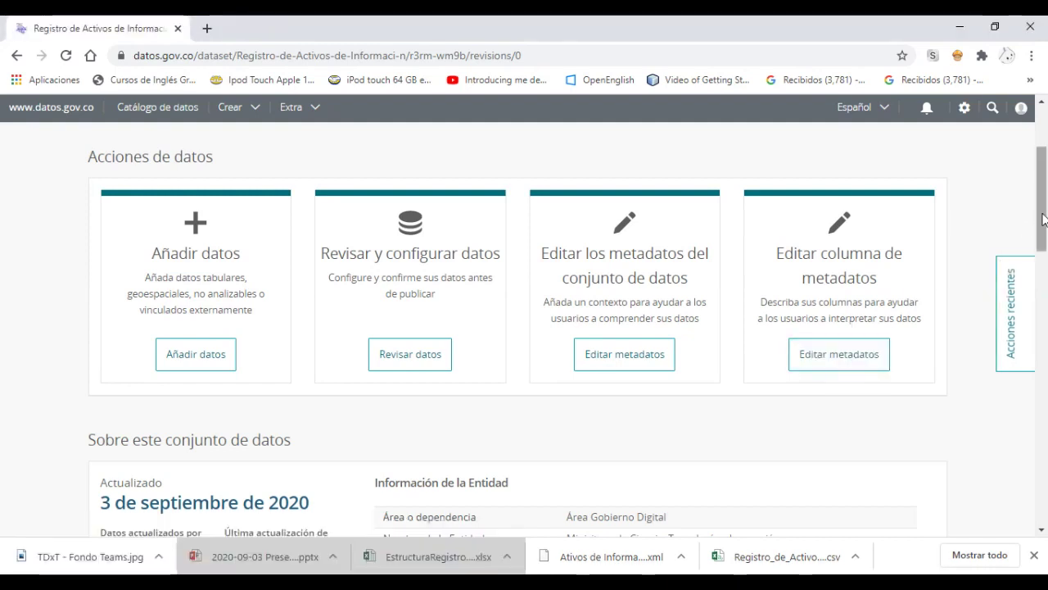
scroll(1044, 176, up, 2)
scroll(1044, 176, down, 2)
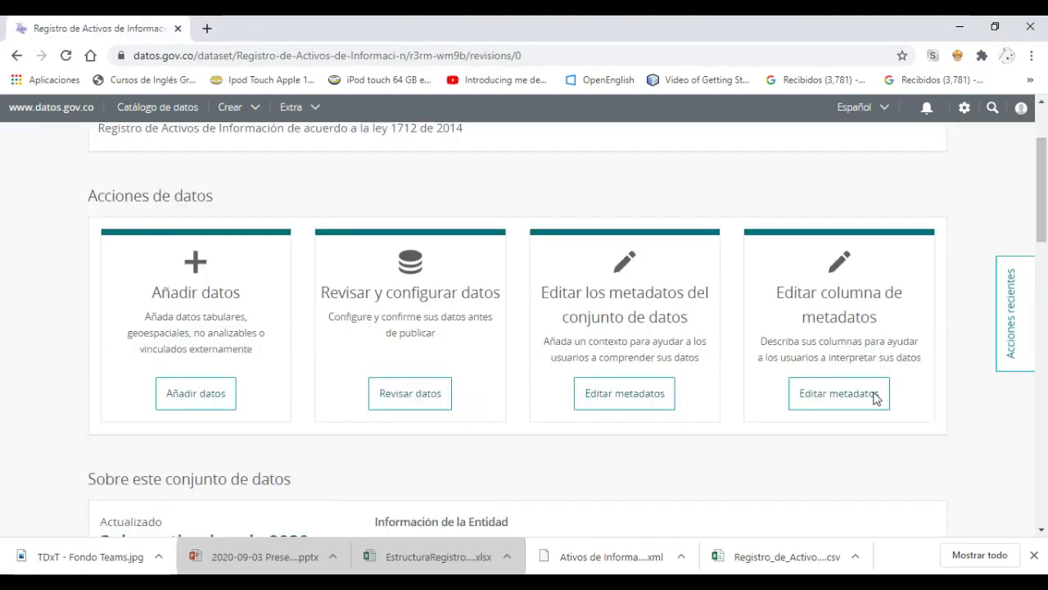
click(848, 398)
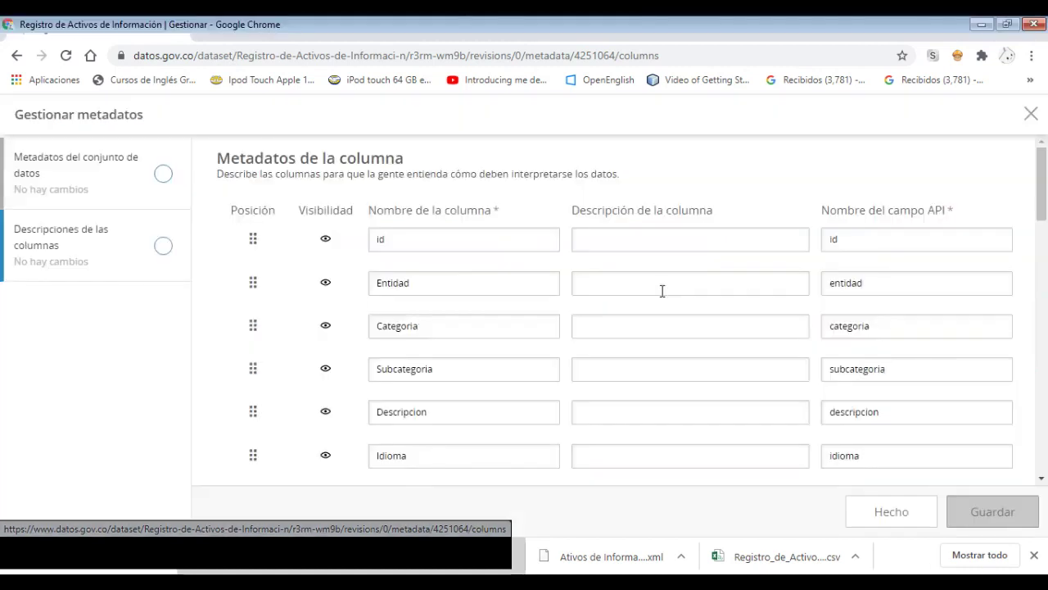
click(680, 242)
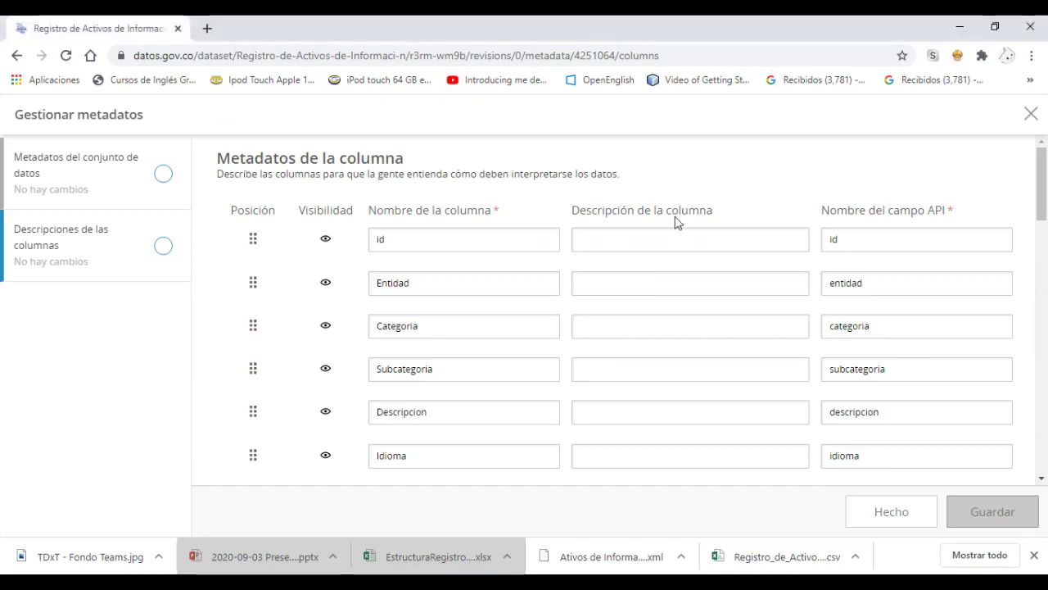
click(642, 234)
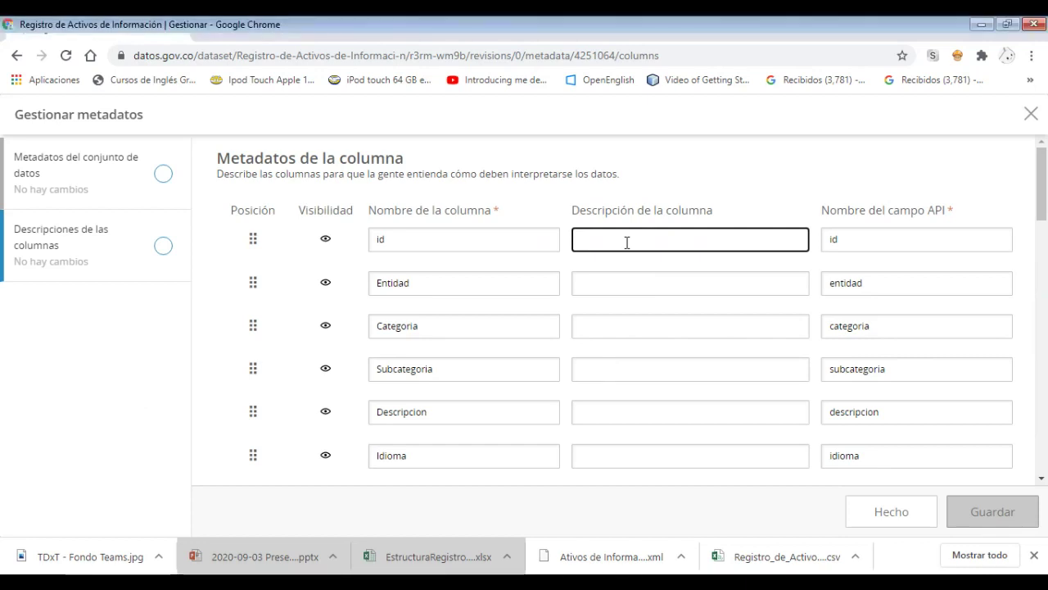
text(Identificador Activo de Información)
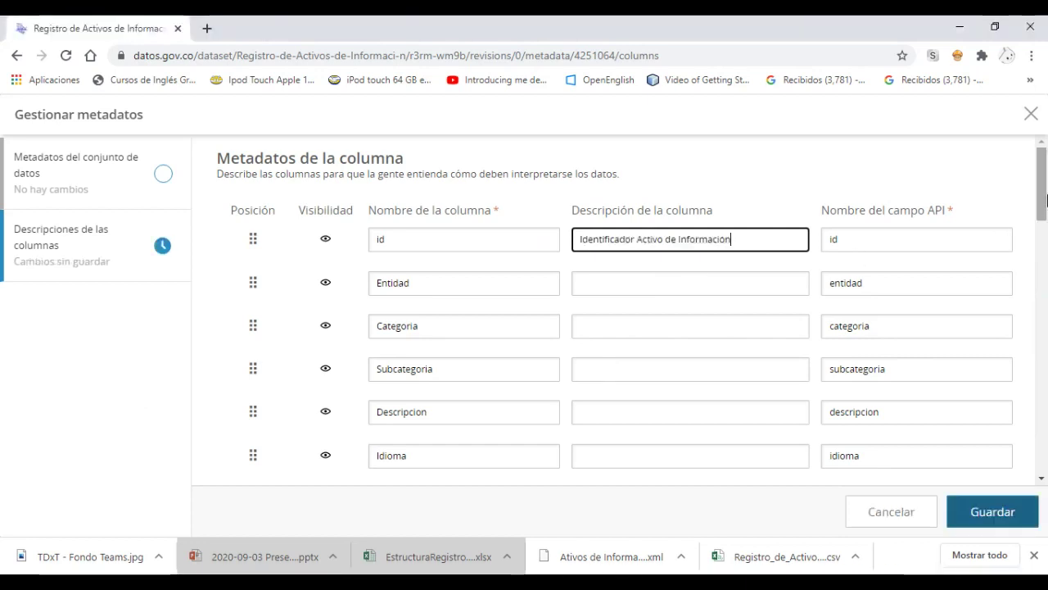
Set the Entidad column's description to "Nombre de la Entidad Que Publica"
click(619, 286)
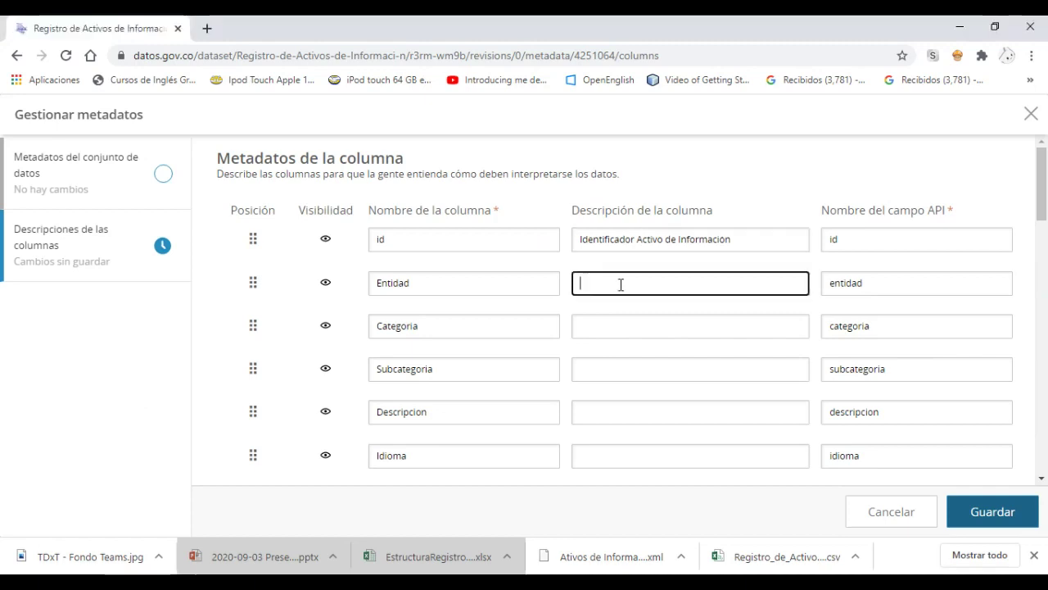
key(alt+Tab)
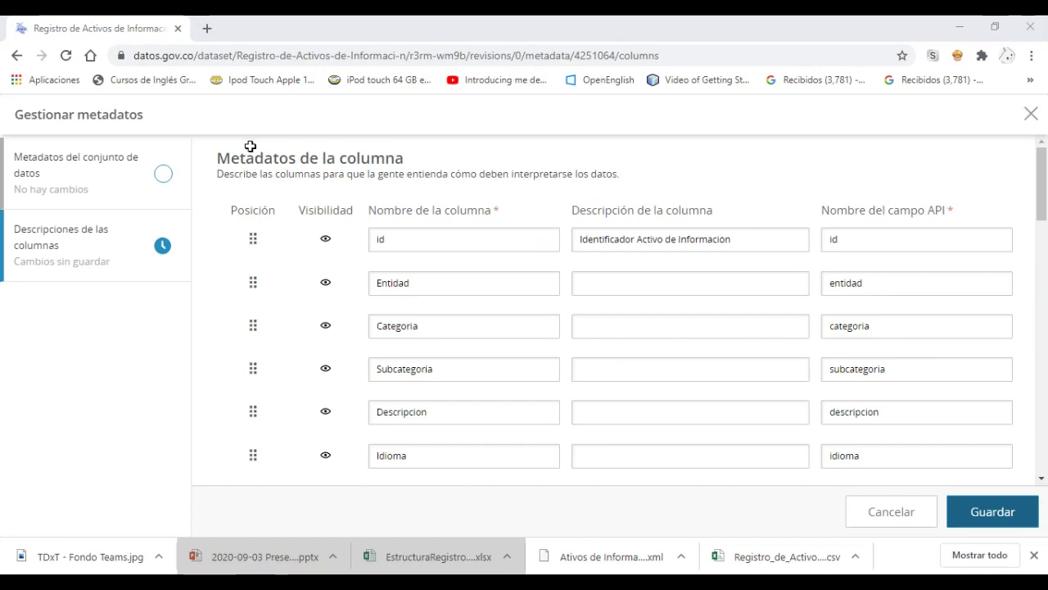
click(637, 287)
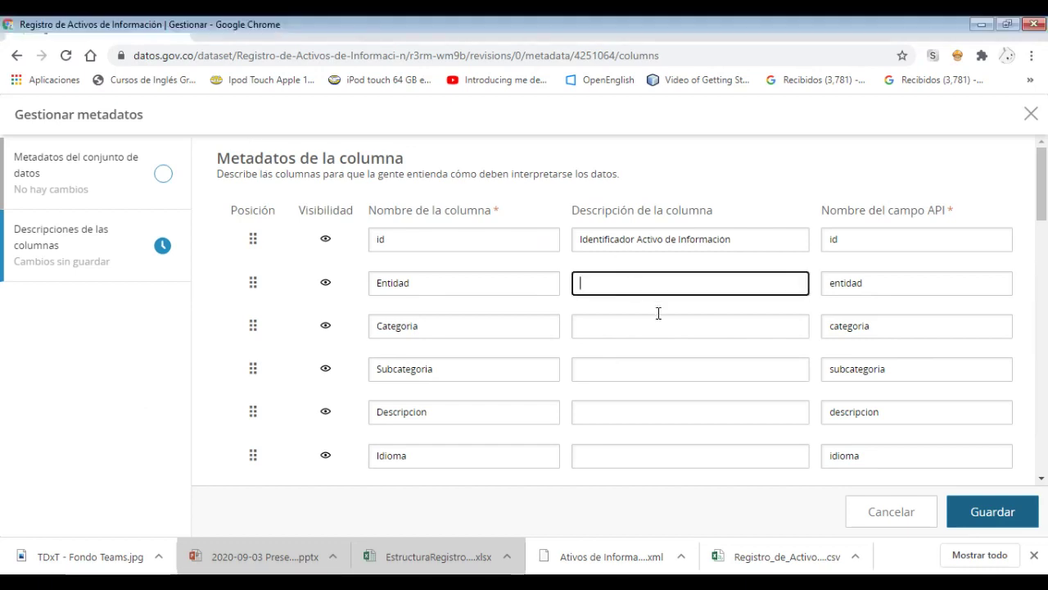
text(Nombre de la Entidad Que Publica)
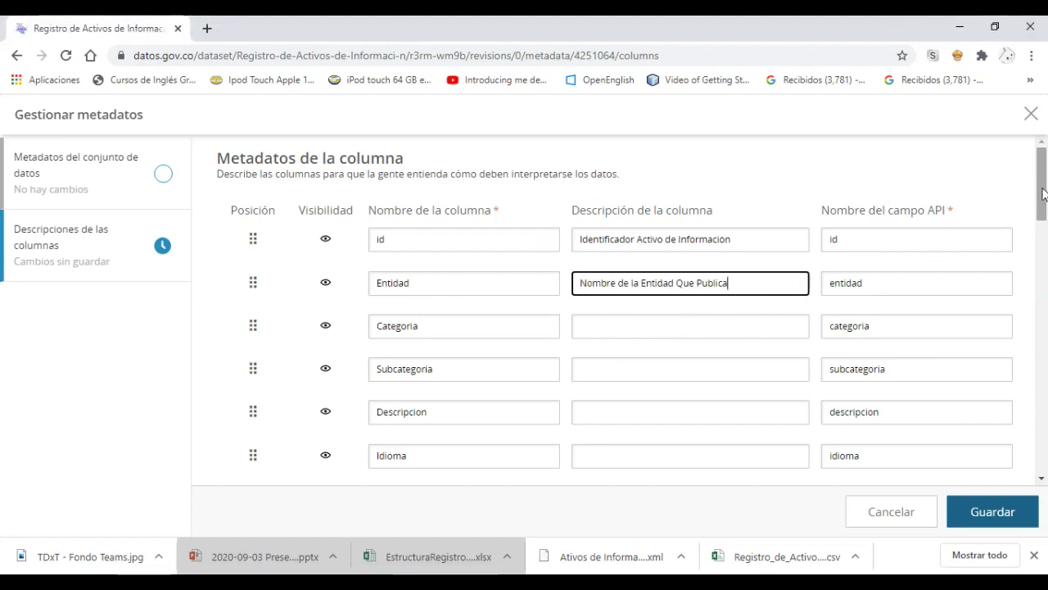
mouse_move(1042, 205)
mouse_down()
mouse_move(1043, 221)
mouse_move(1041, 190)
mouse_up()
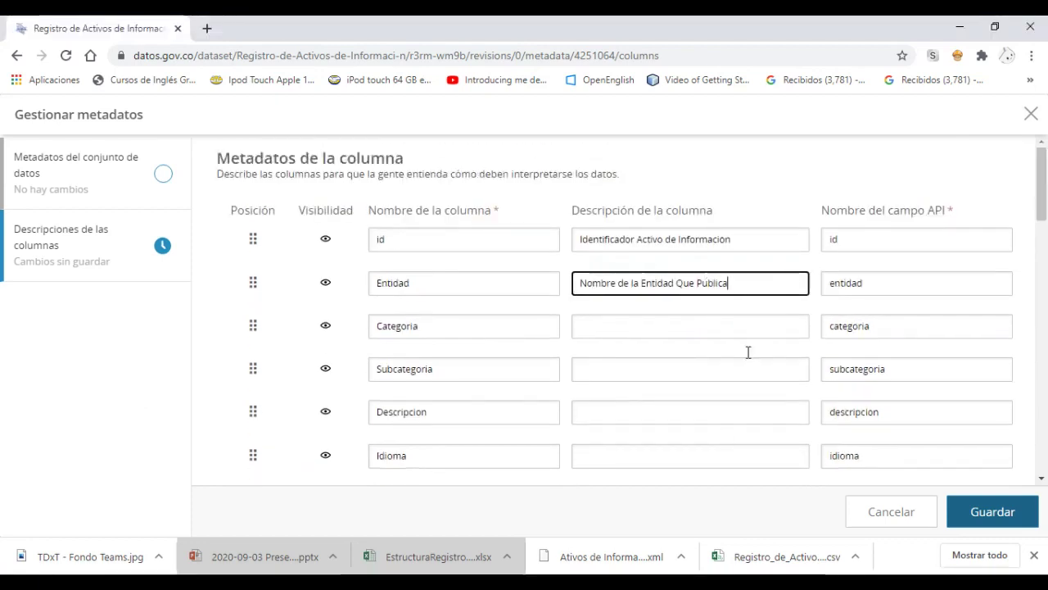
Save the column descriptions and return to the Registro de Activos de Información project page
scroll(755, 319, down, 15)
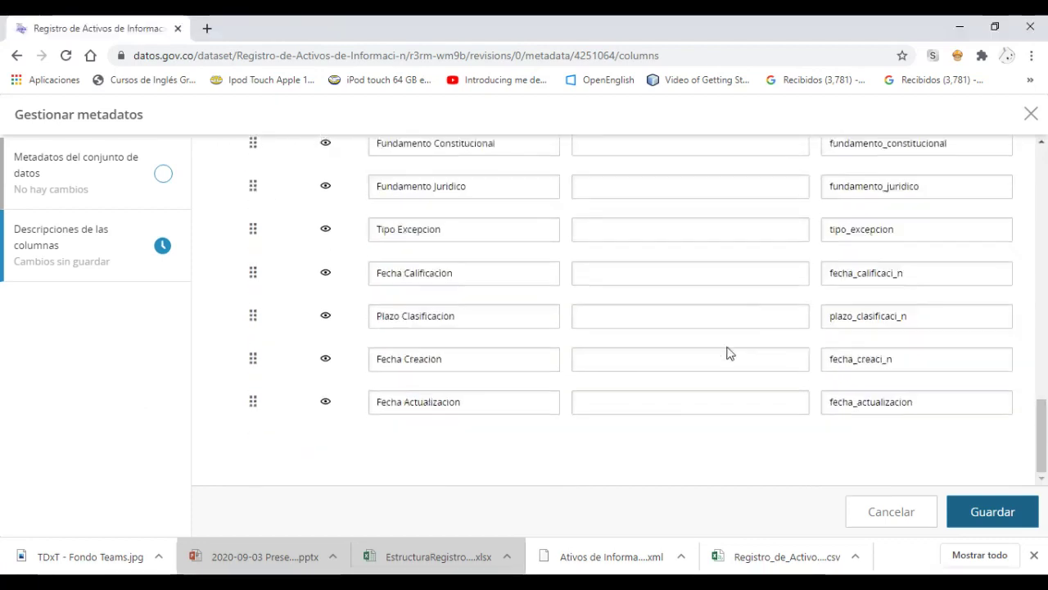
click(1002, 518)
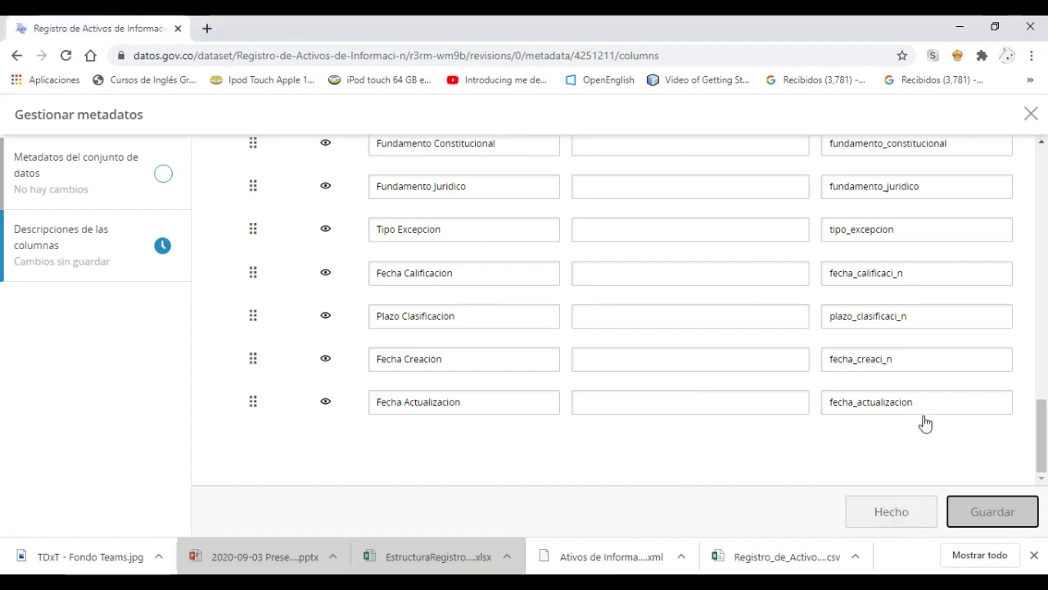
click(891, 513)
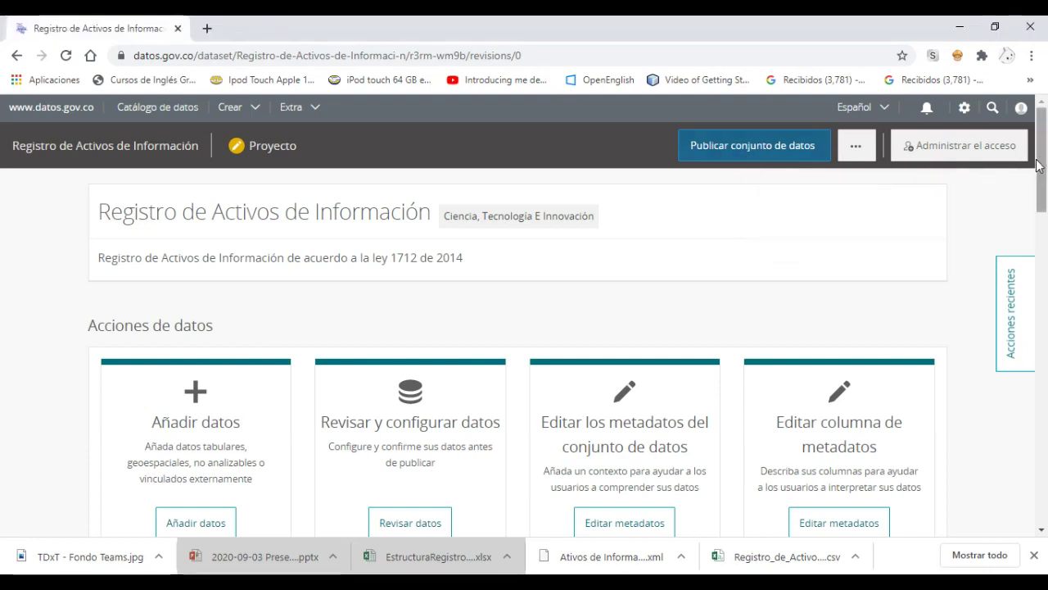
Publish the dataset with Público visibility by presenting it for approval, and go to its Iniciador page
scroll(1042, 164, down, 1)
scroll(1031, 155, up, 1)
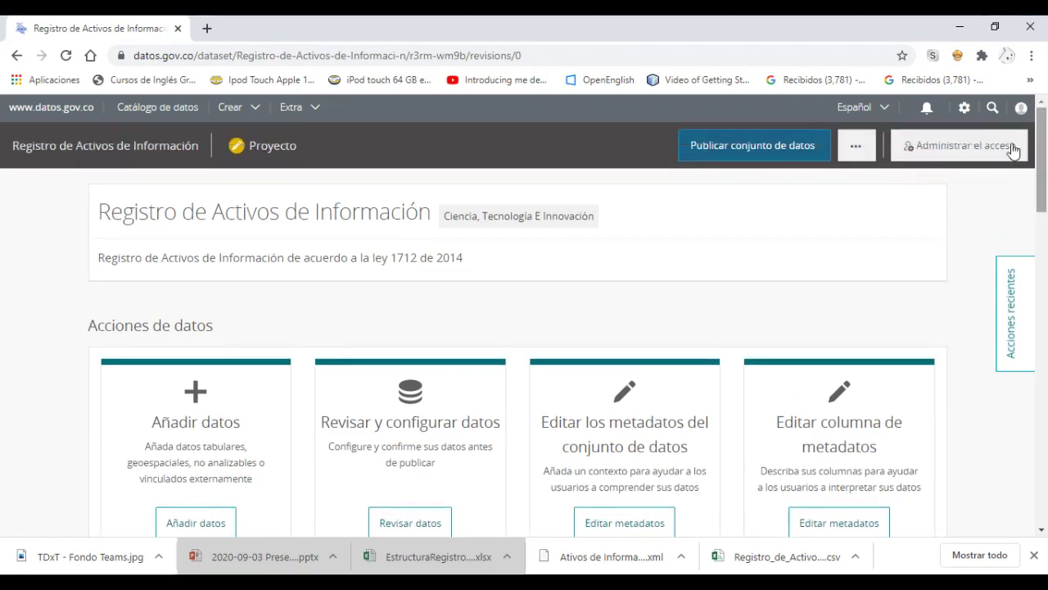
click(759, 152)
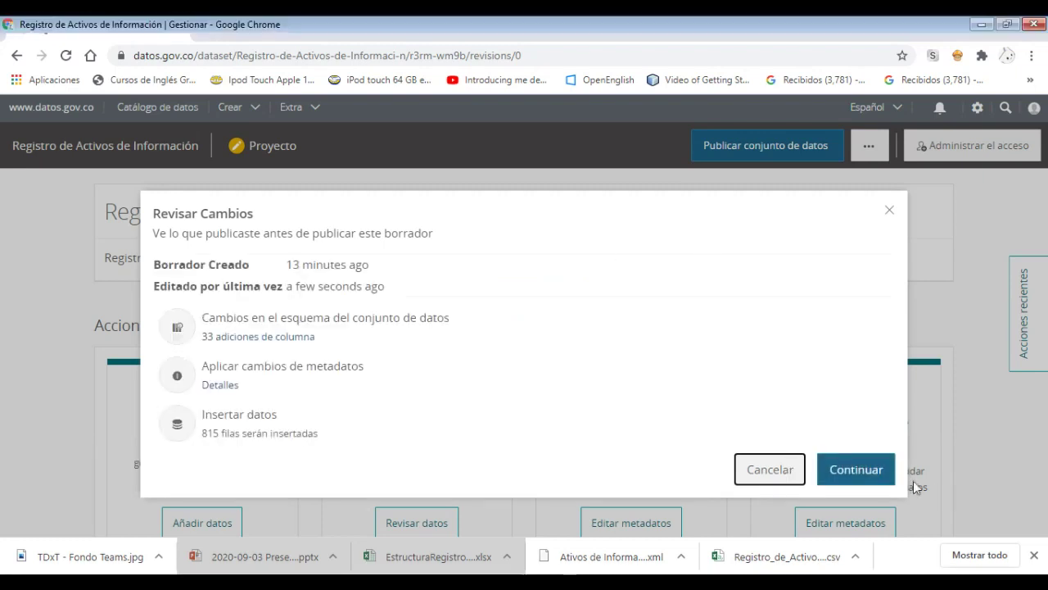
click(864, 475)
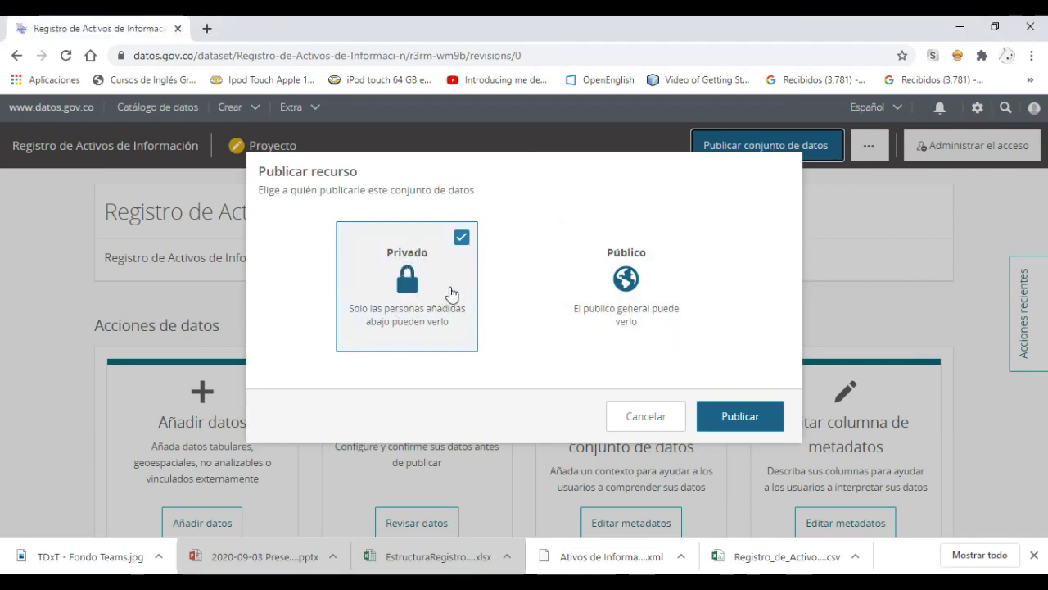
click(629, 282)
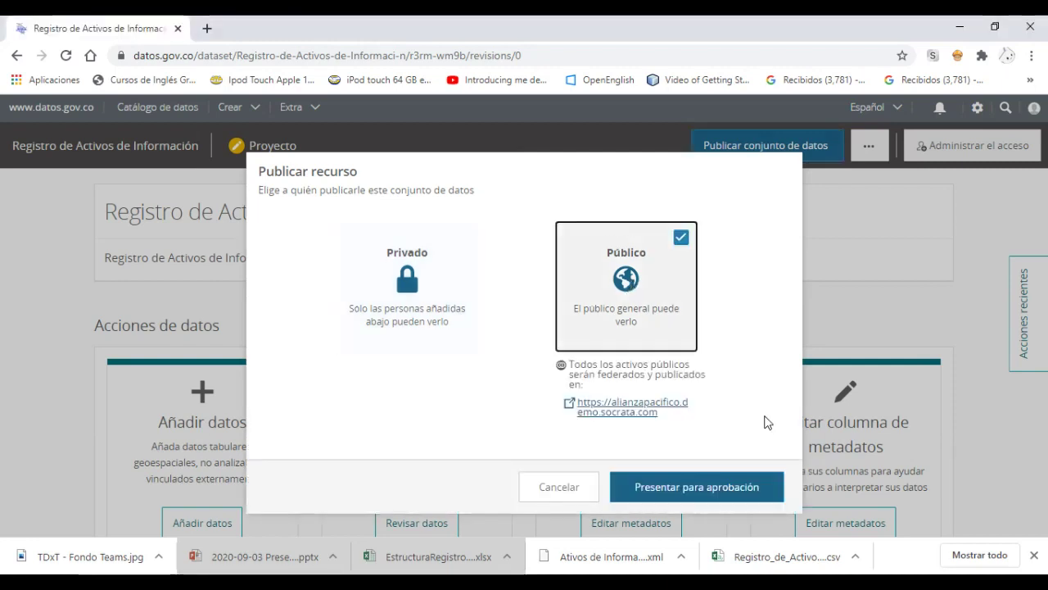
click(718, 498)
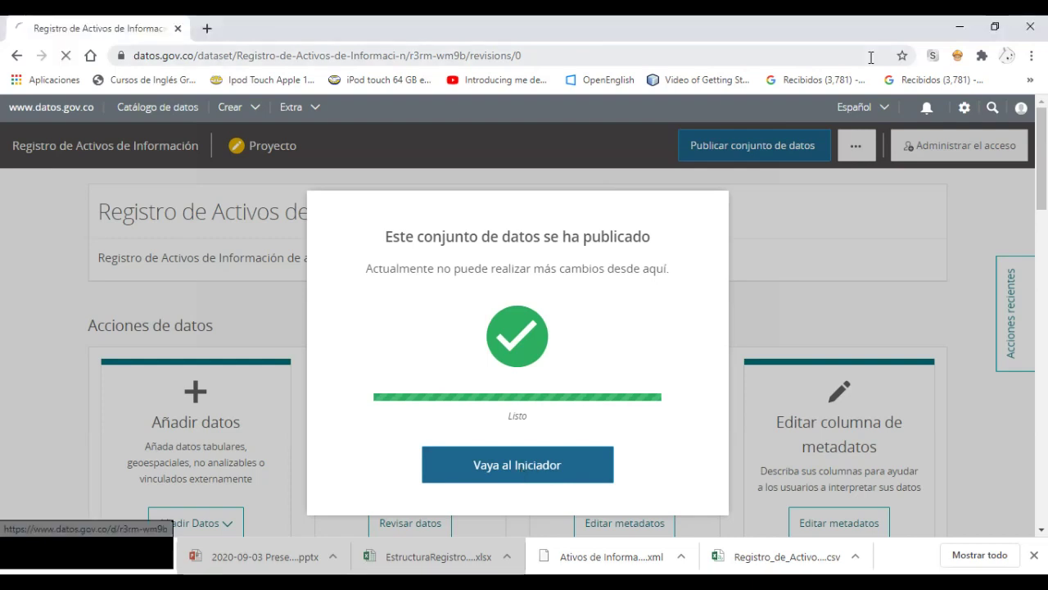
click(522, 475)
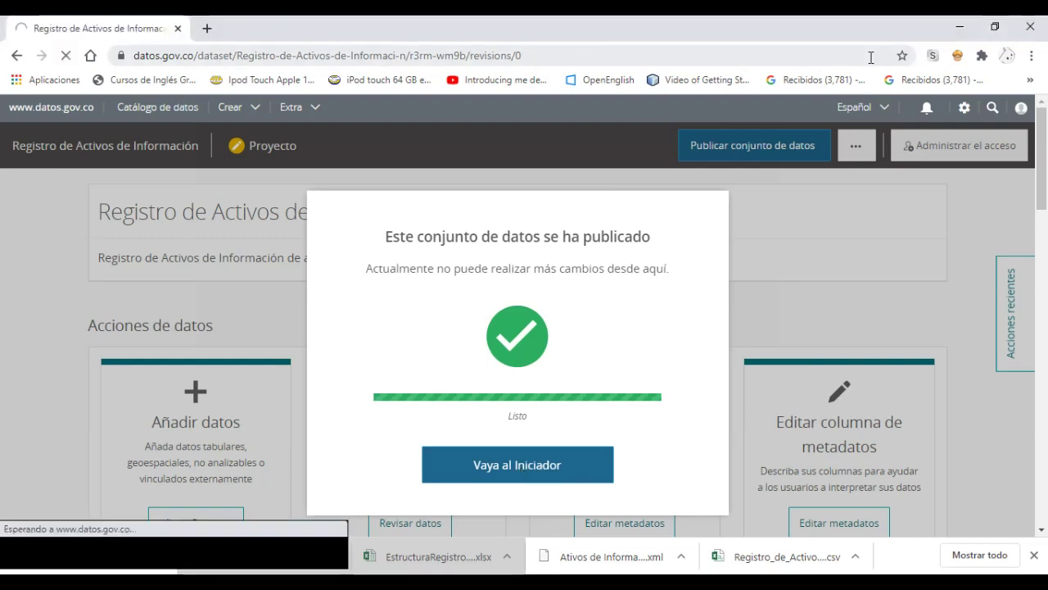
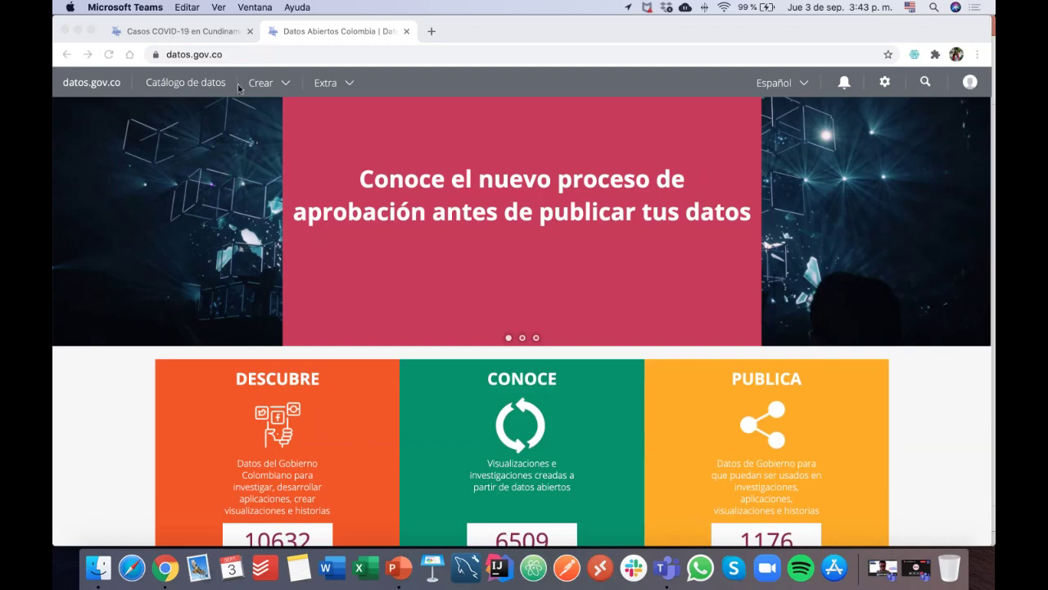
Load the datos.gov.co home page and open the Novedades article on Colombia's open coronavirus COVID-19 data
click(240, 55)
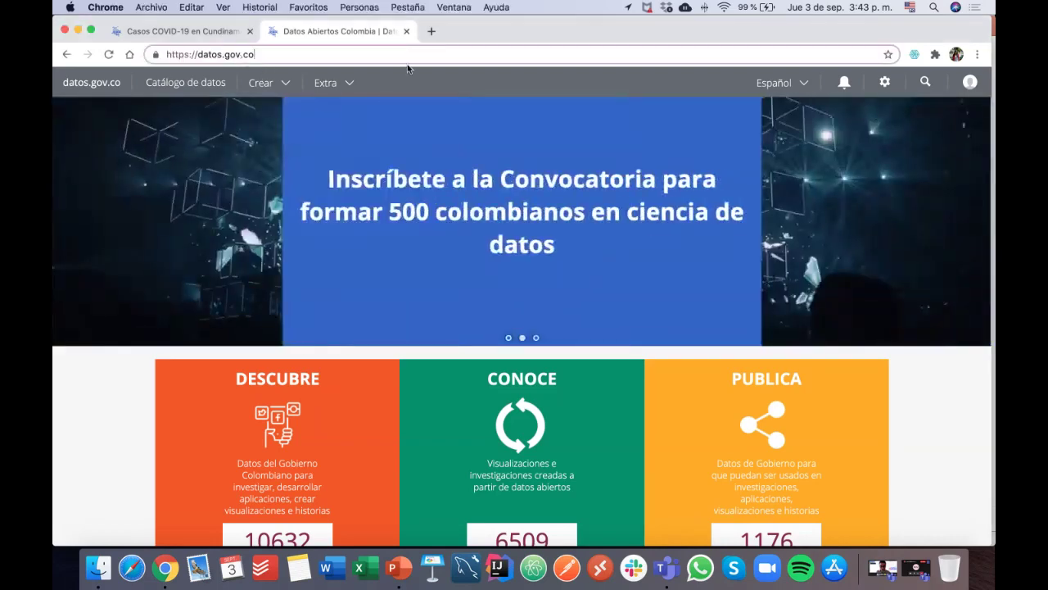
key(Return)
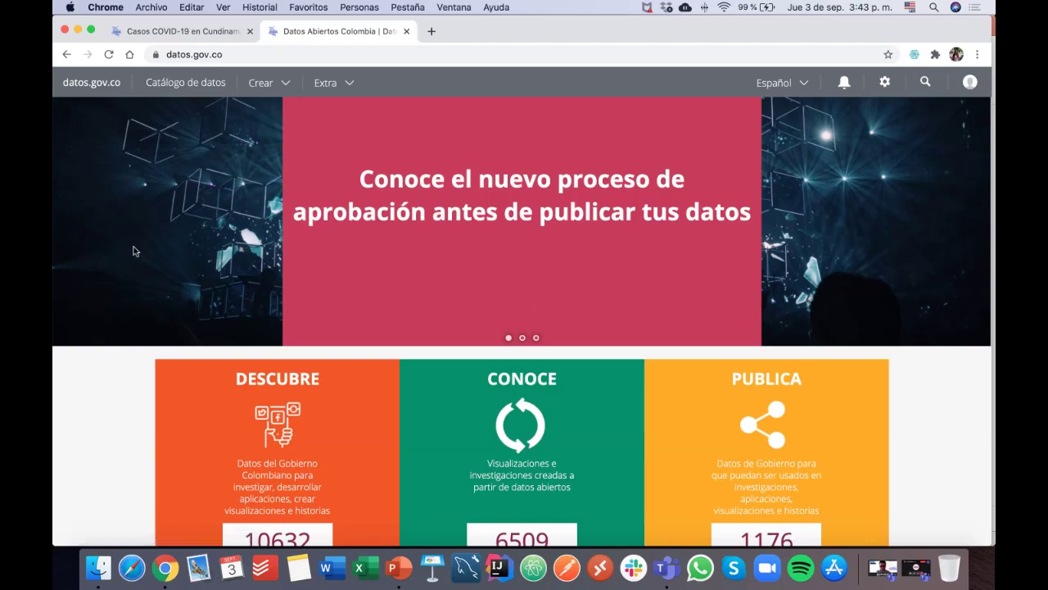
scroll(135, 251, down, 5)
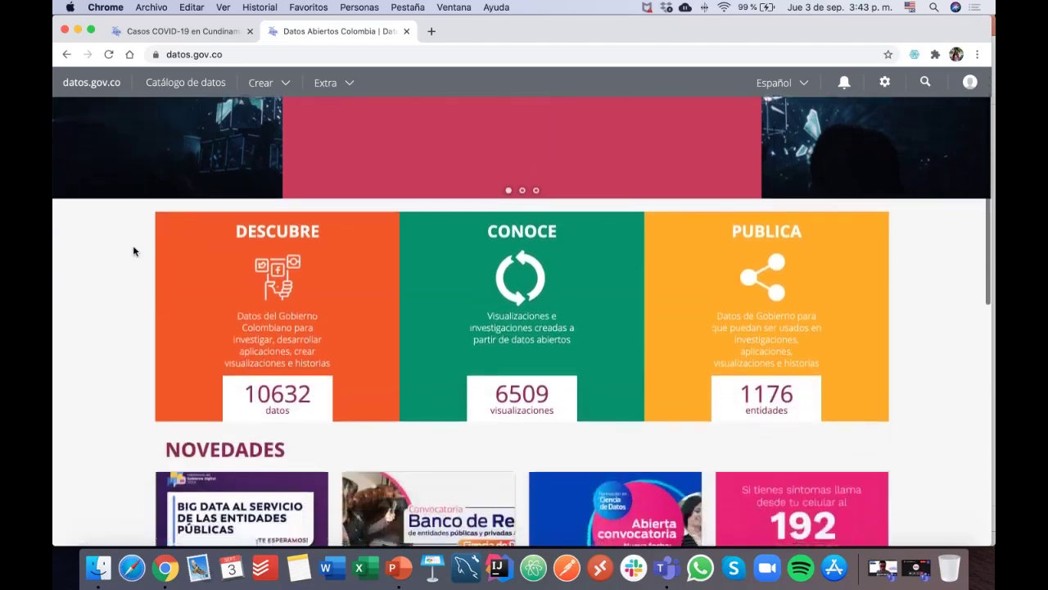
scroll(135, 251, down, 2)
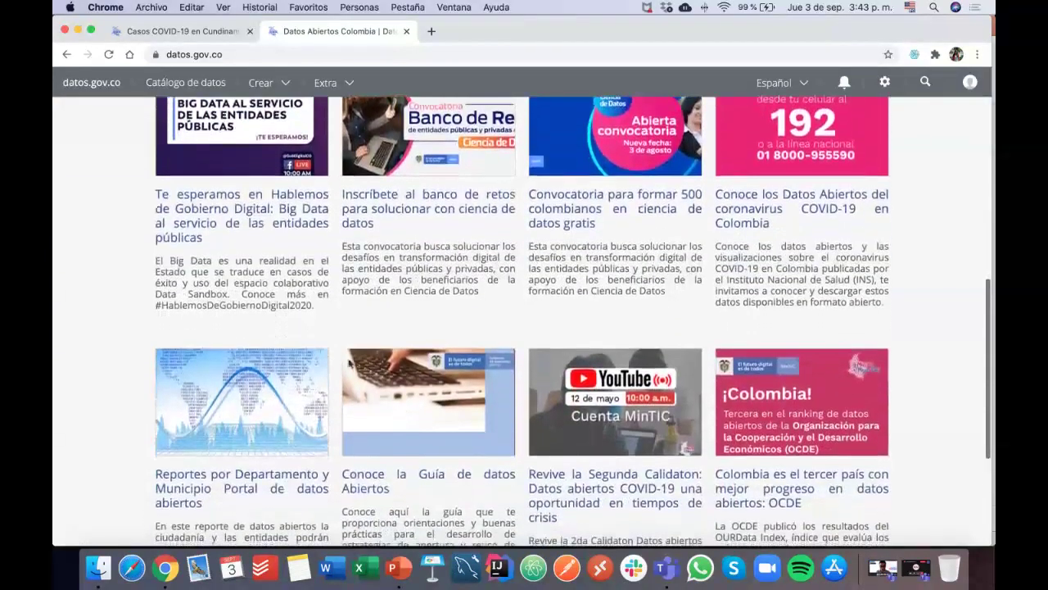
scroll(715, 346, up, 2)
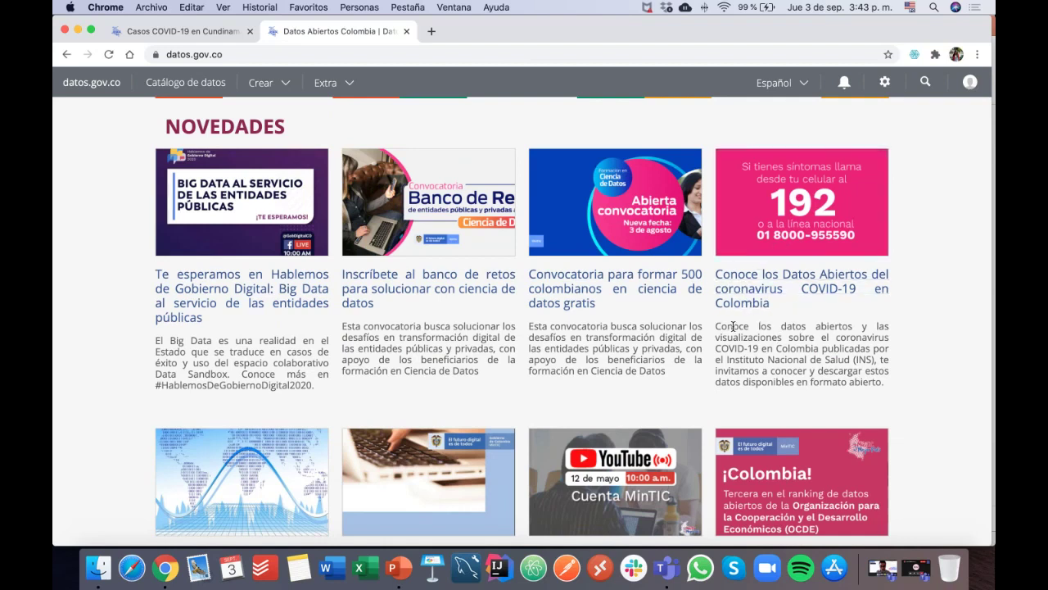
click(750, 288)
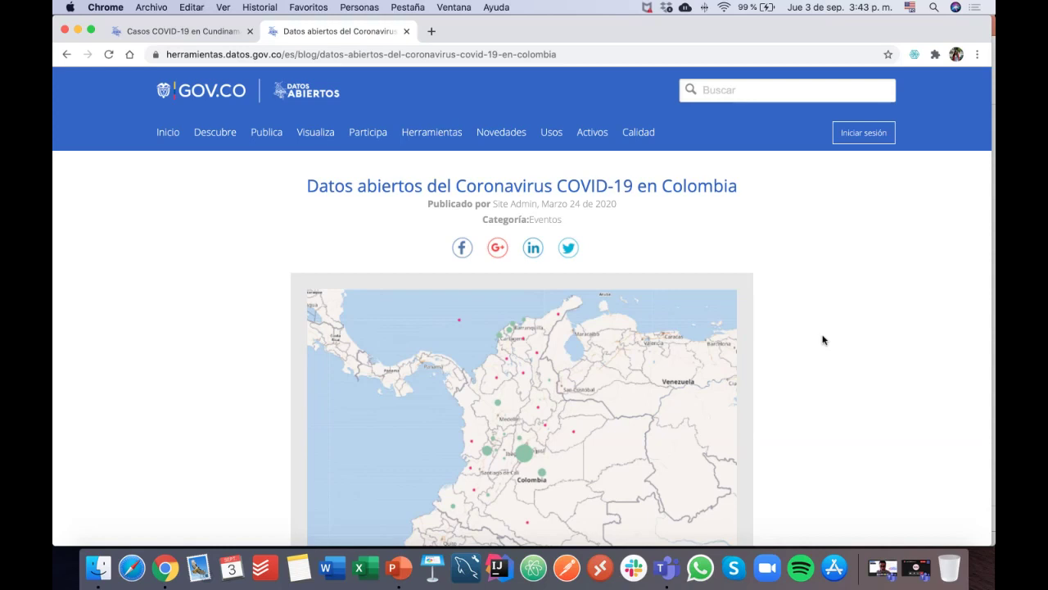
From the article's link list, open the Instituto Nacional de Salud dataset of COVID-19 cases in Colombia
scroll(823, 339, down, 10)
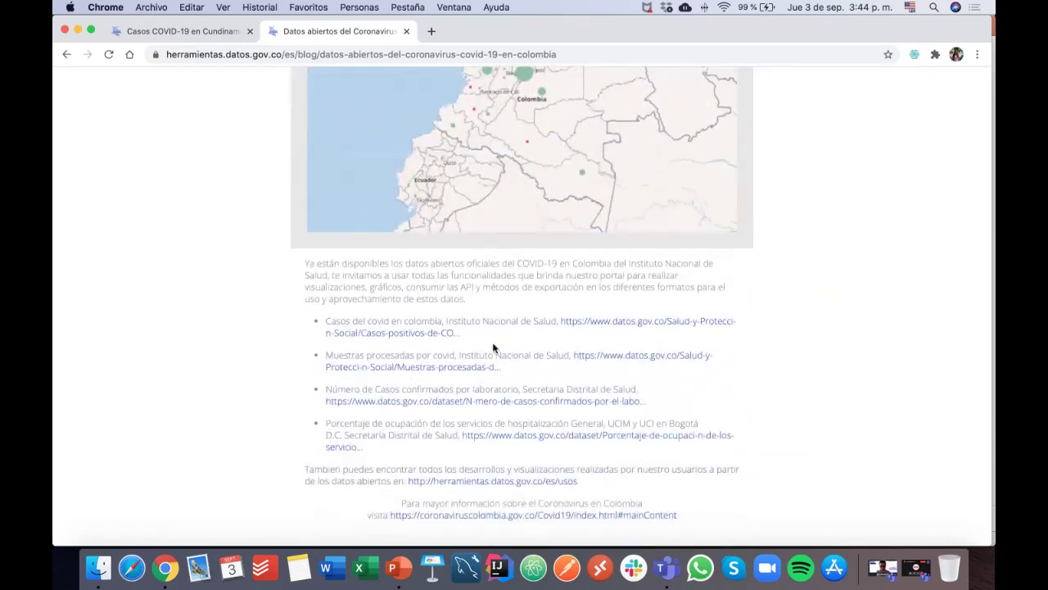
drag(459, 334, 320, 321)
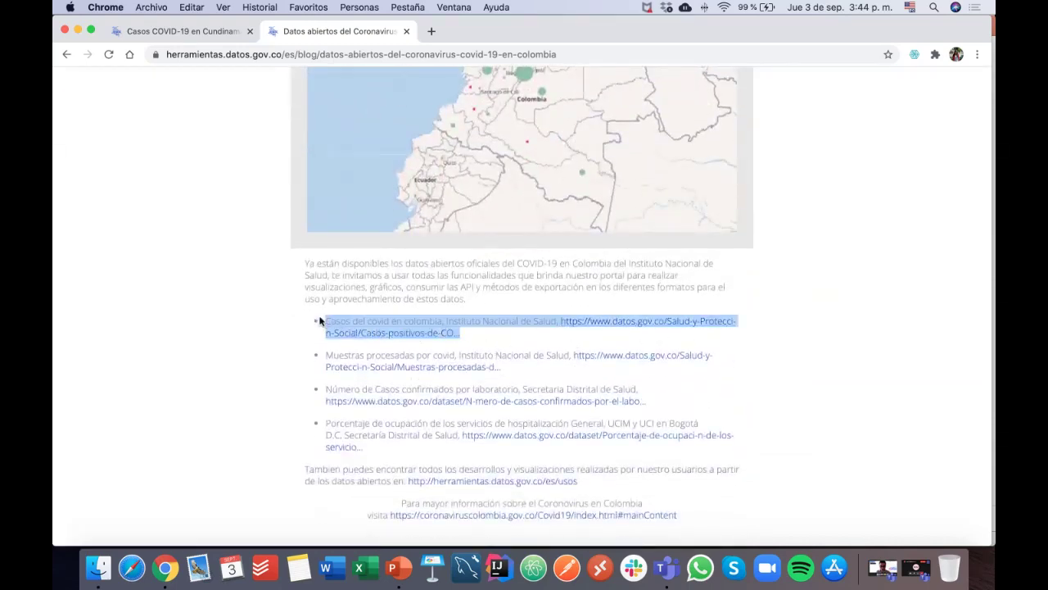
click(483, 339)
drag(470, 333, 328, 325)
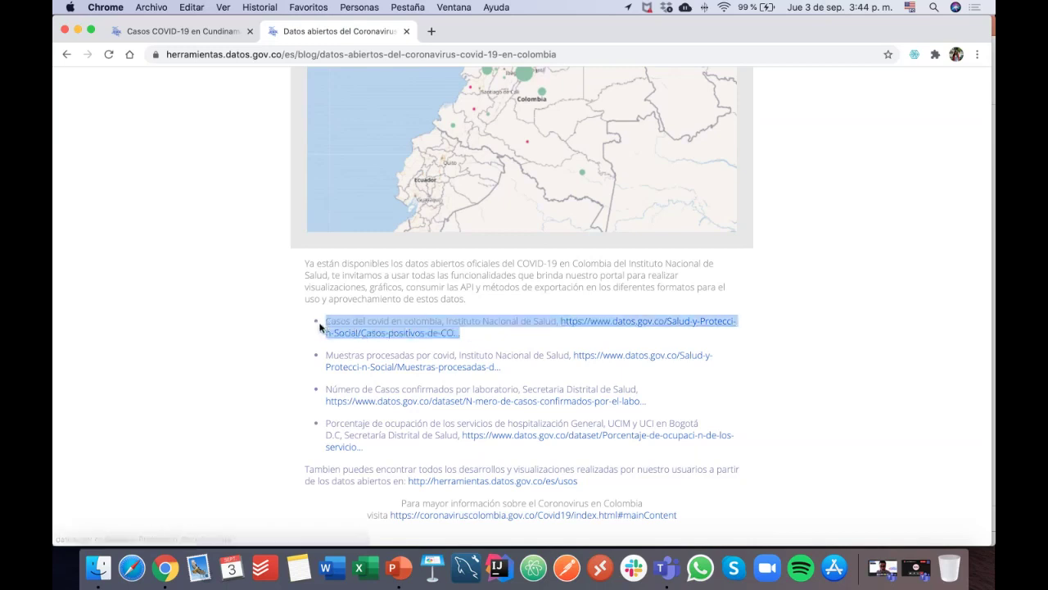
click(519, 338)
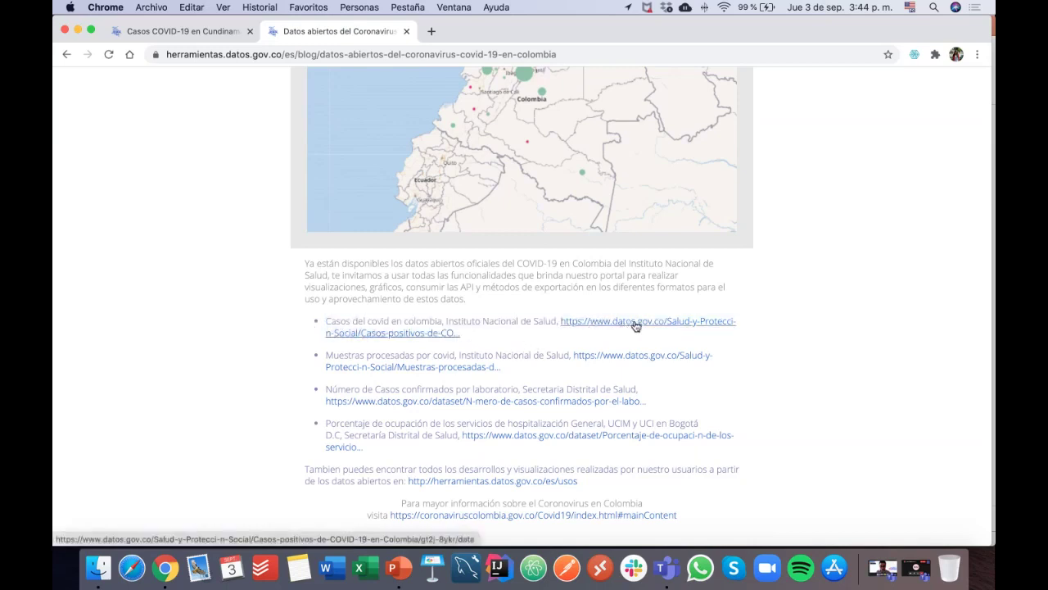
click(637, 326)
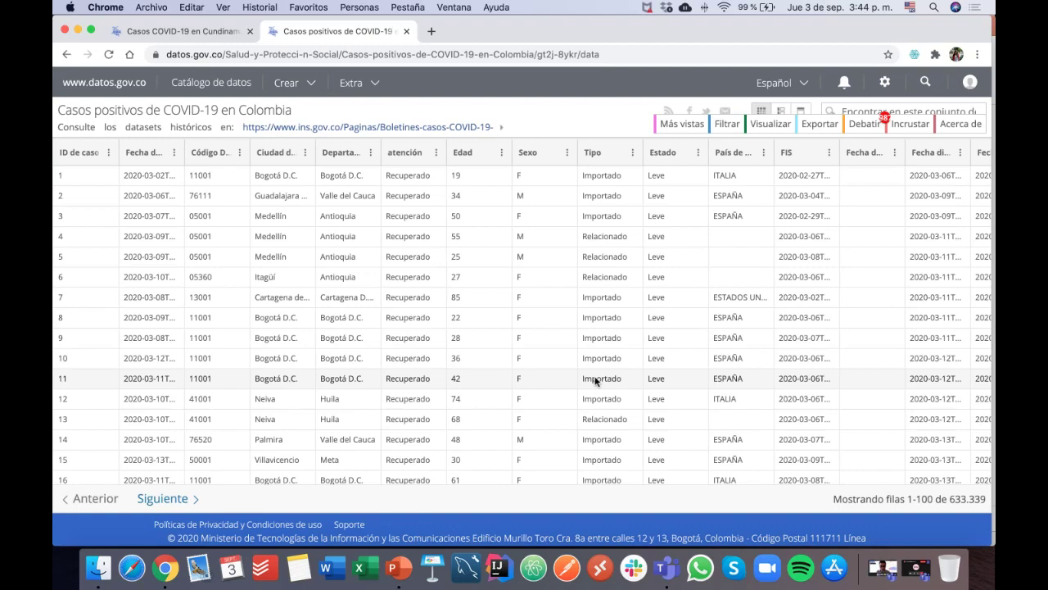
Start a new chart or map visualization from the Casos positivos de COVID-19 en Colombia dataset
click(769, 124)
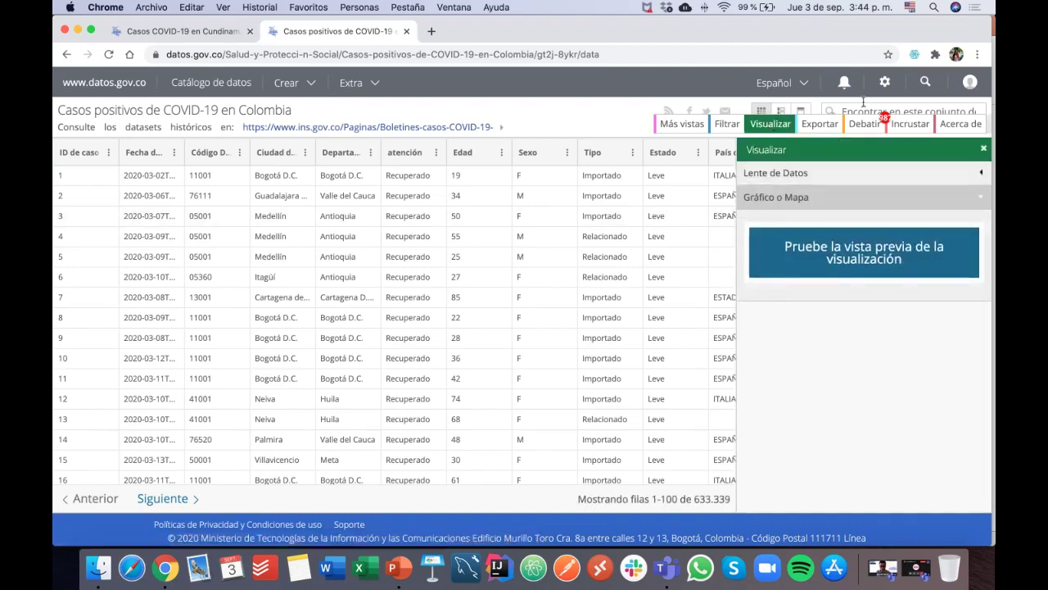
click(867, 269)
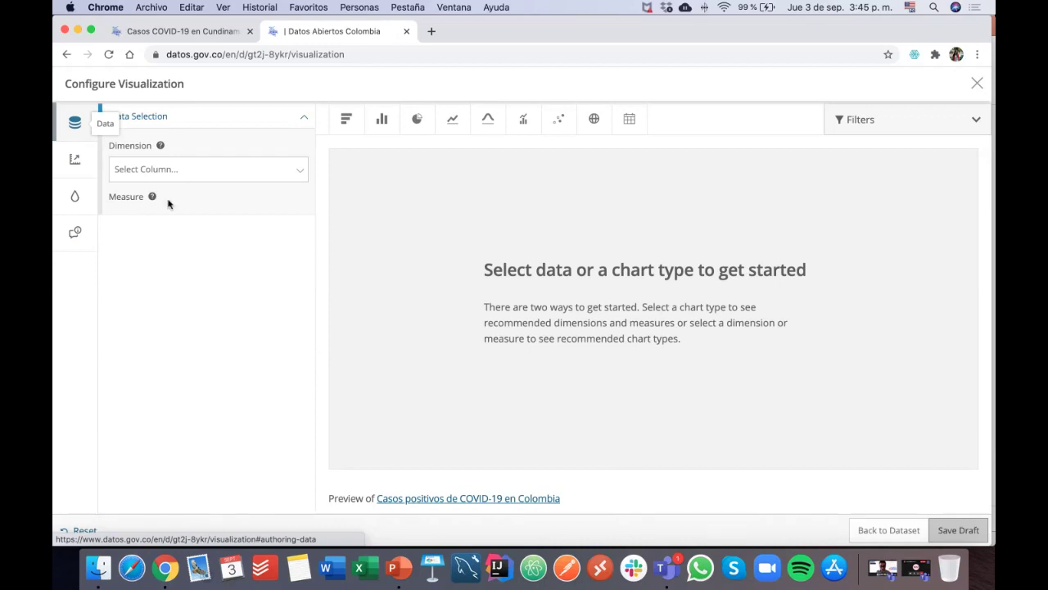
Review the existing Casos COVID-19 en Cundinamarca chart as a reference and make the new visualization a horizontal bar chart
click(153, 31)
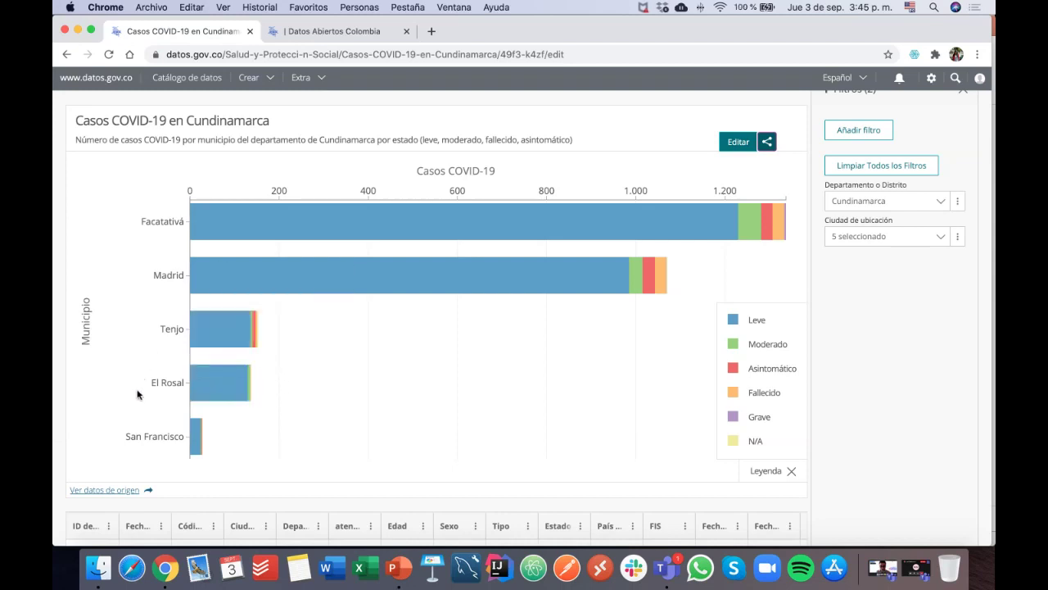
mouse_move(182, 343)
click(354, 37)
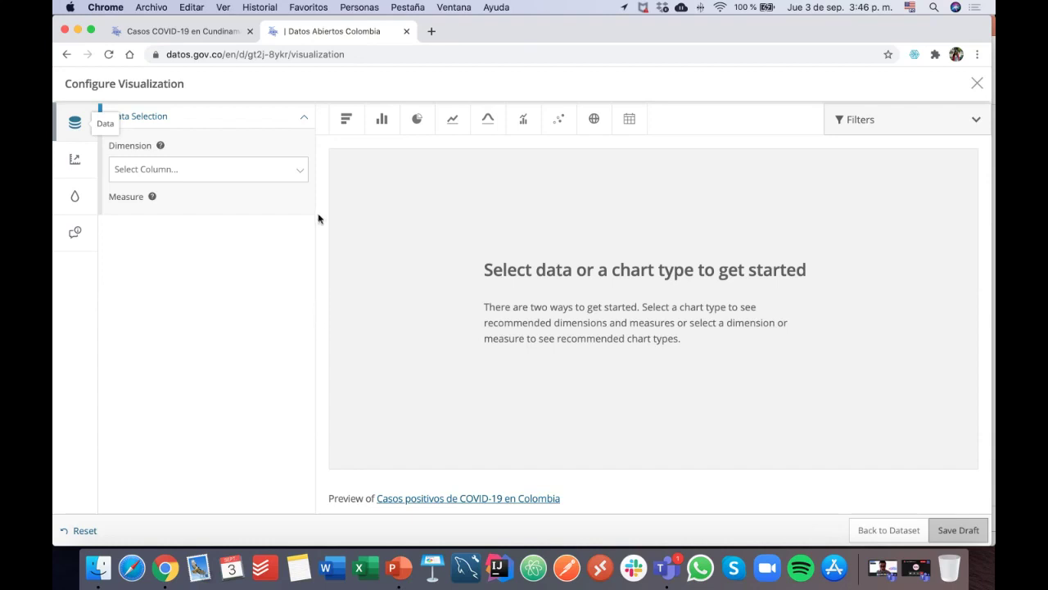
click(347, 121)
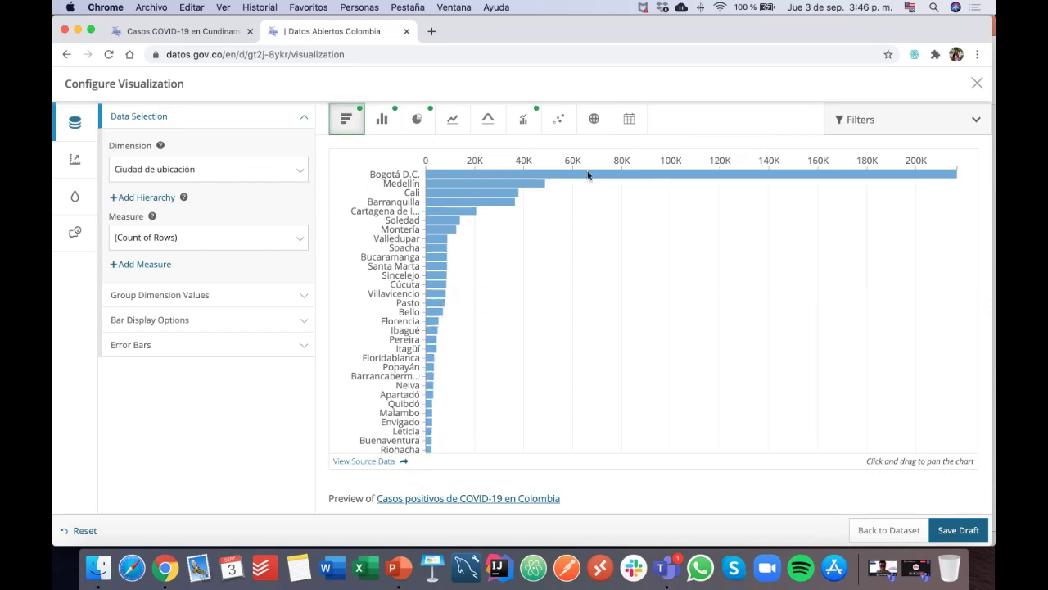
Add a Departamento o Distrito filter to the chart and apply it with the value Cundinamarca
click(977, 121)
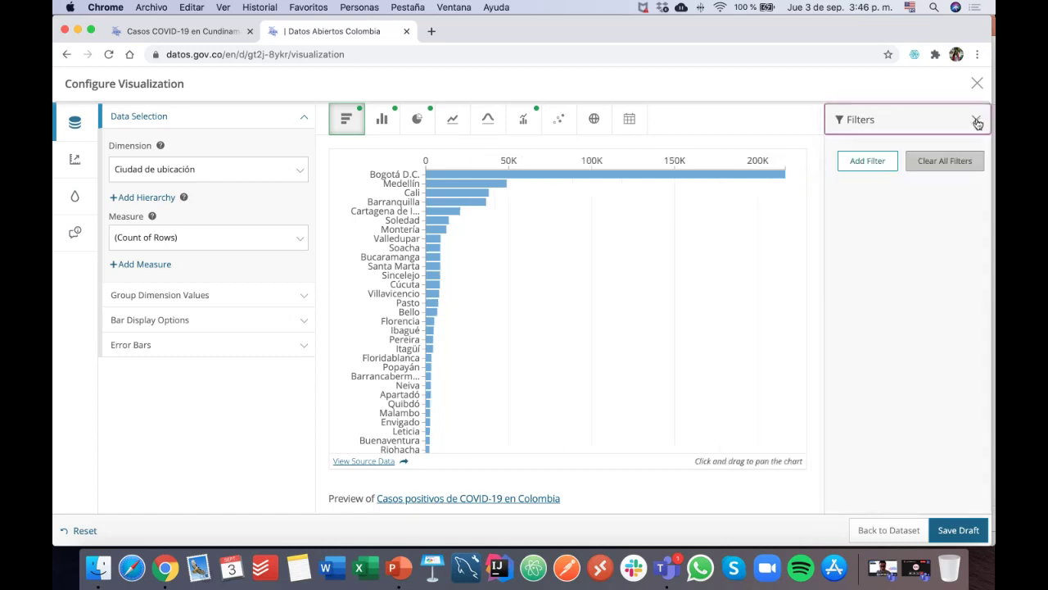
click(875, 170)
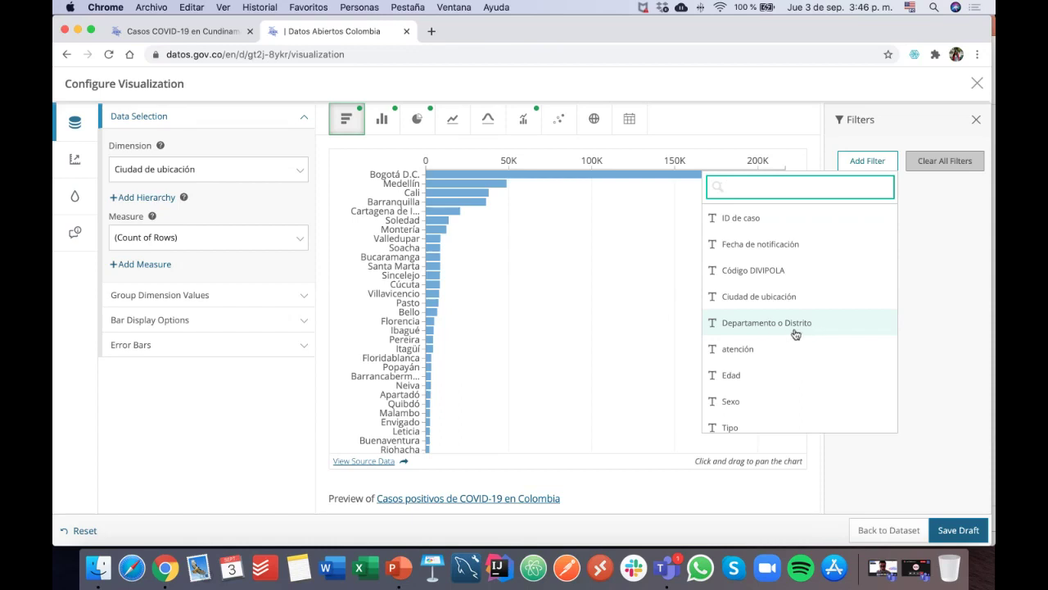
click(758, 323)
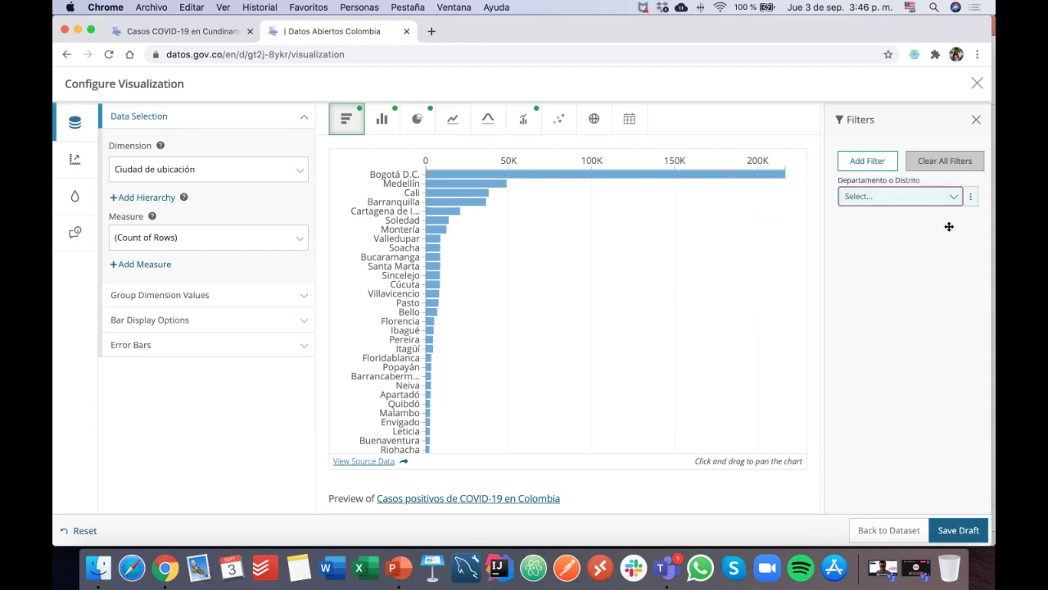
click(954, 199)
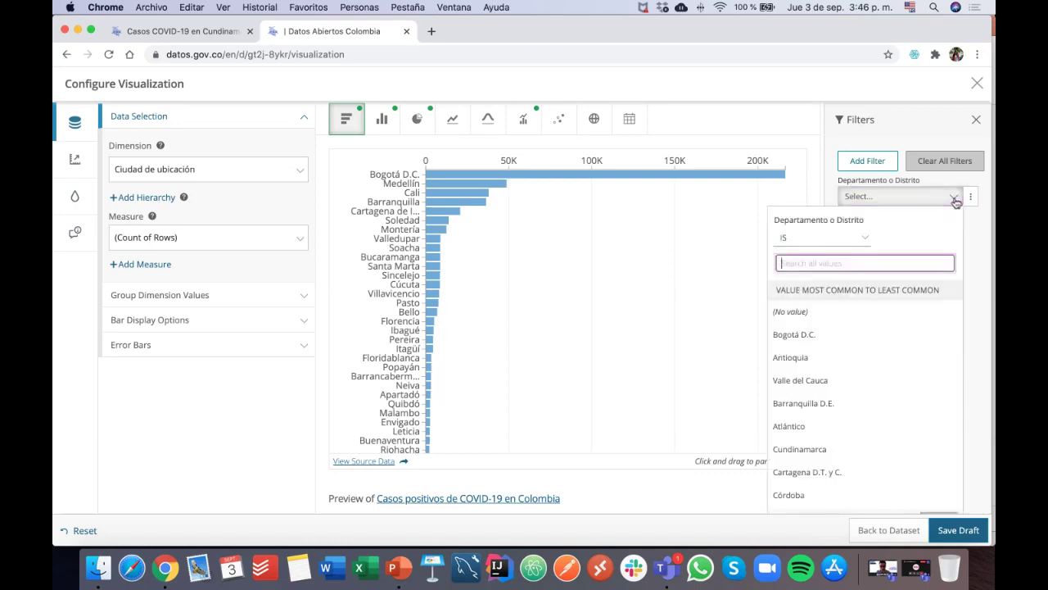
text(cundina)
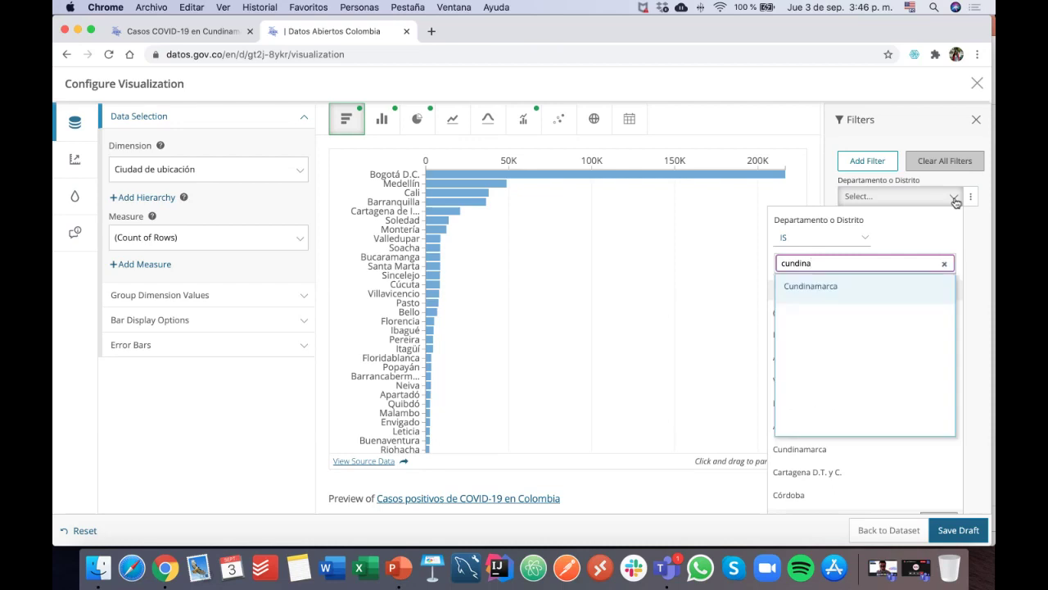
click(827, 287)
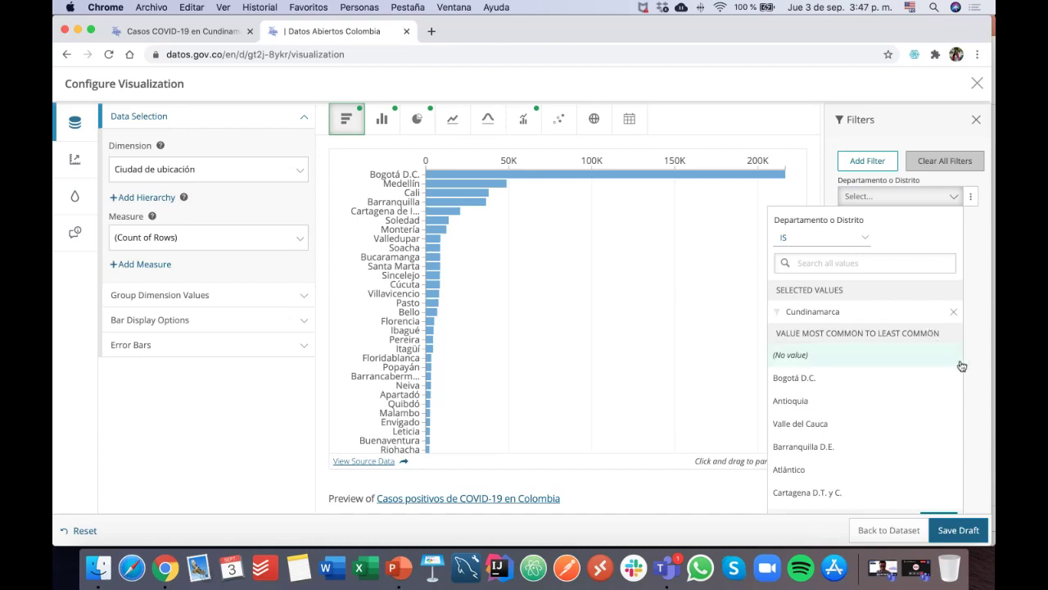
scroll(963, 366, down, 3)
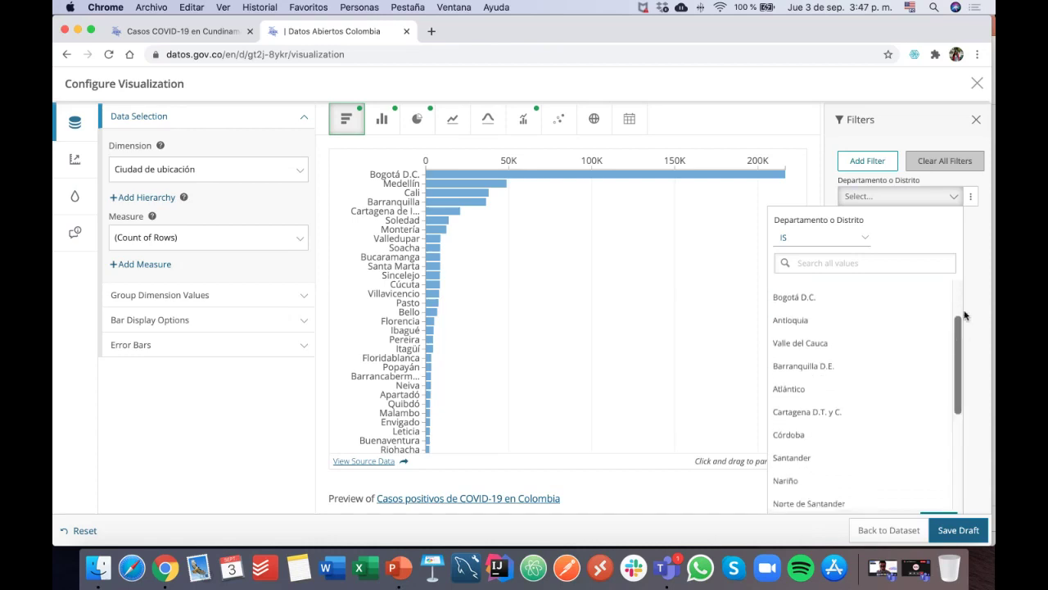
scroll(963, 293, down, 8)
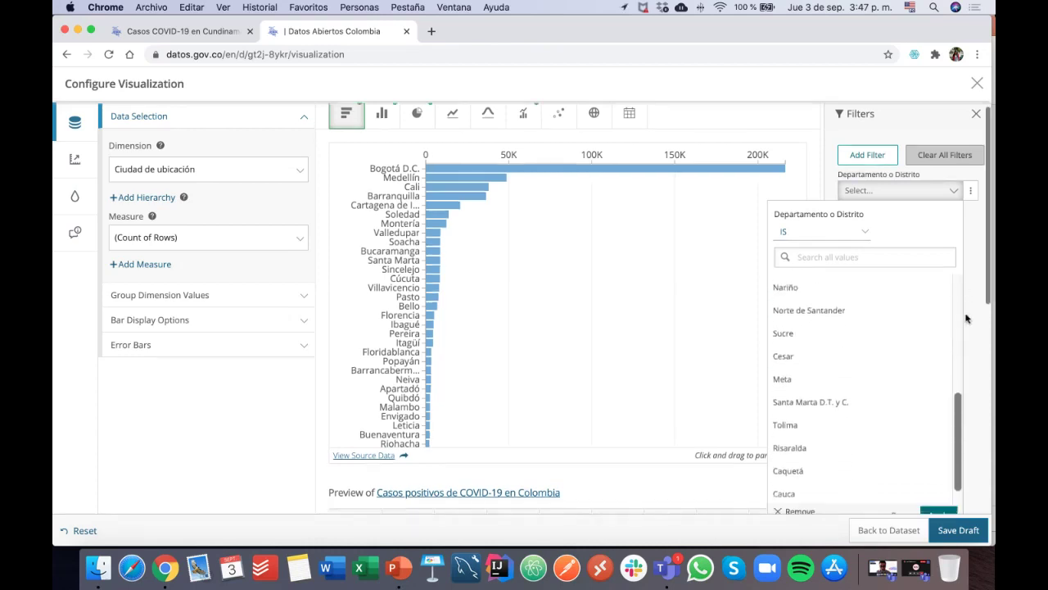
scroll(965, 319, up, 1)
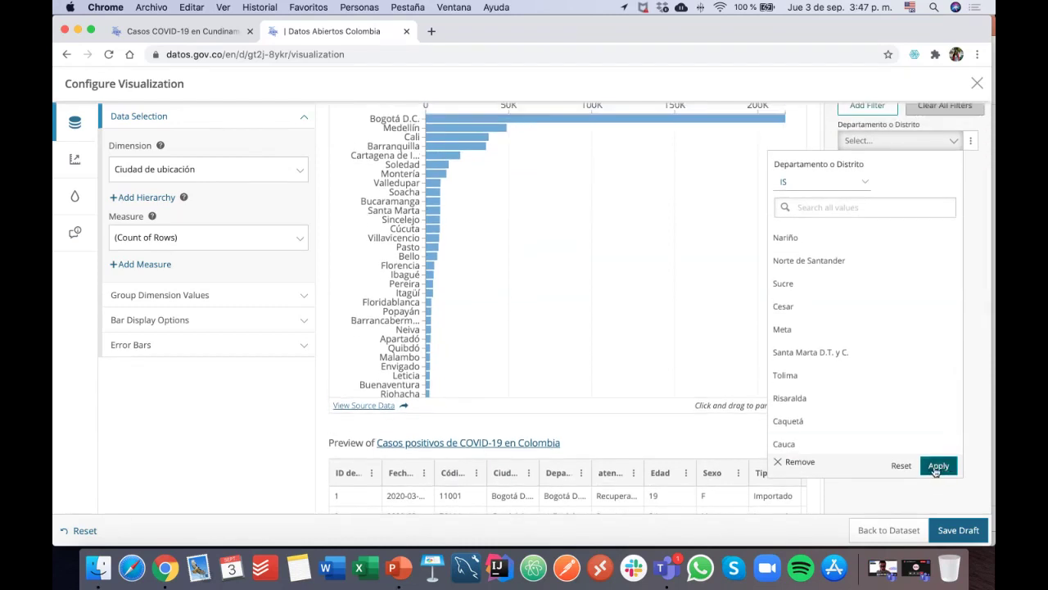
click(940, 466)
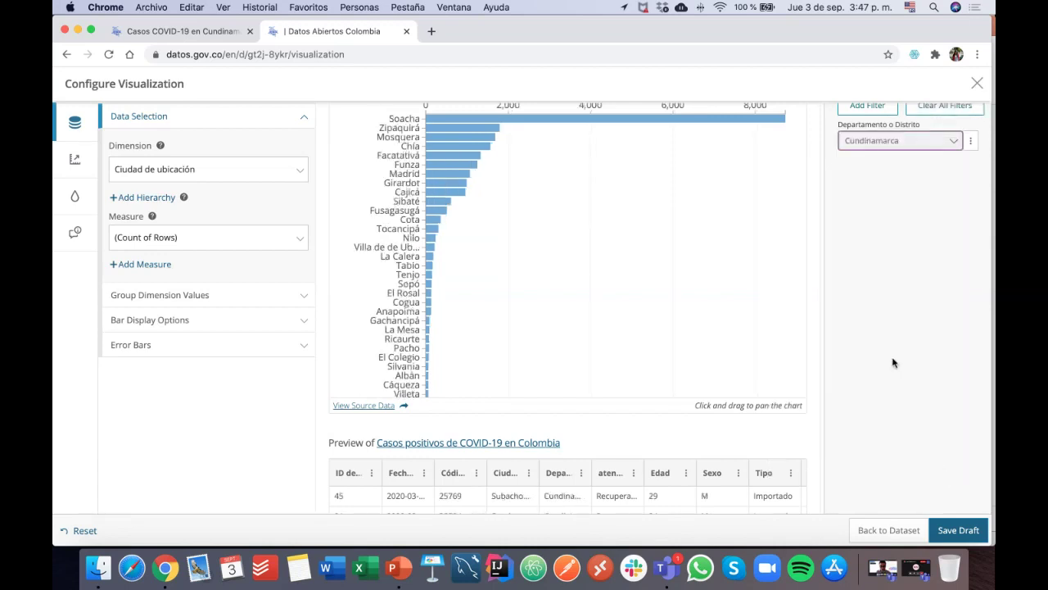
scroll(893, 363, up, 3)
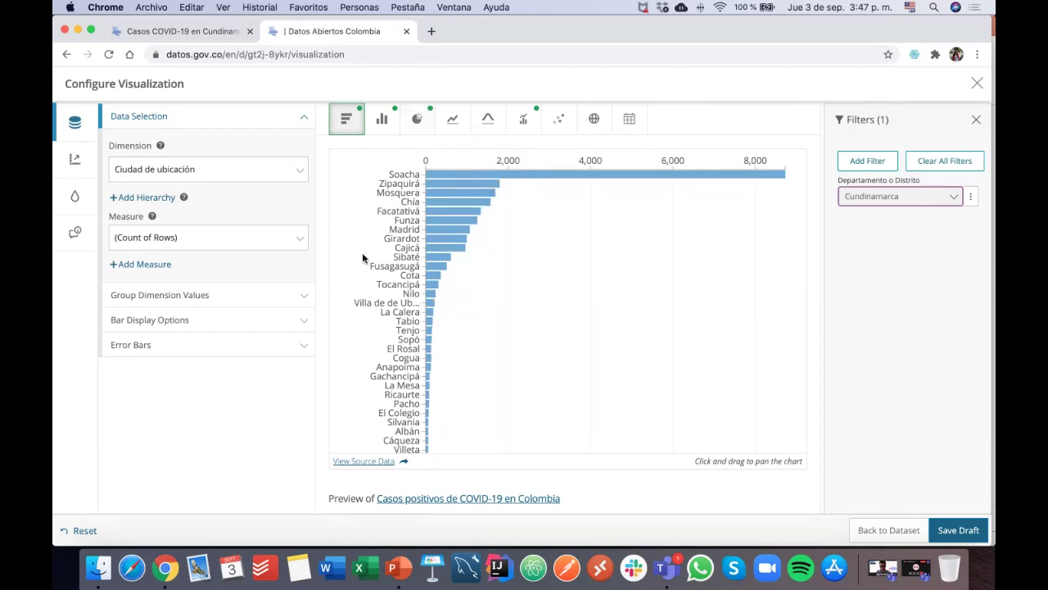
click(863, 271)
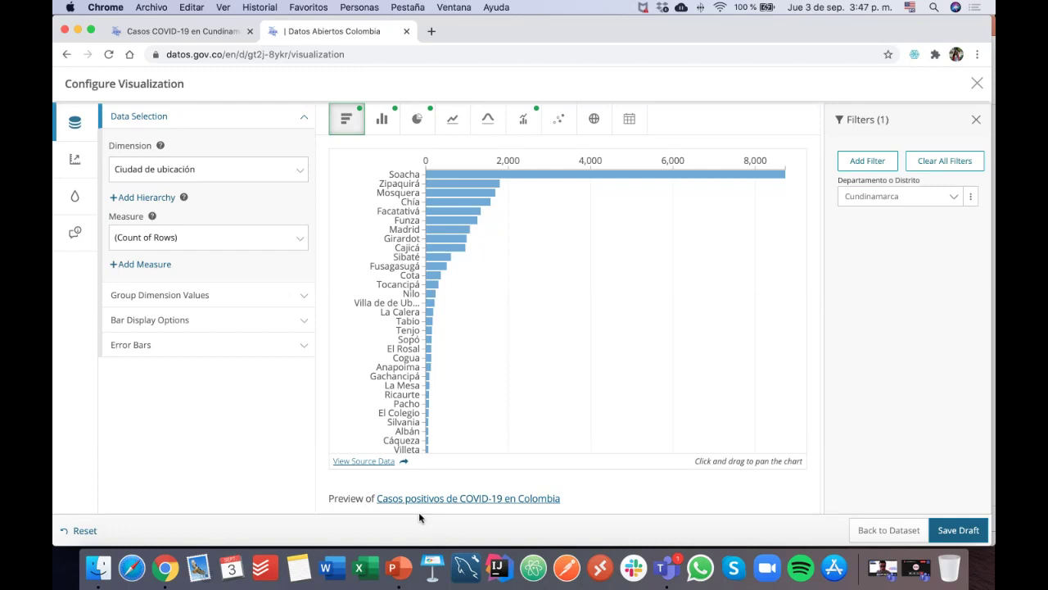
Group the chart's dimension values by Estado and inspect the grouped bars for Soacha
click(222, 299)
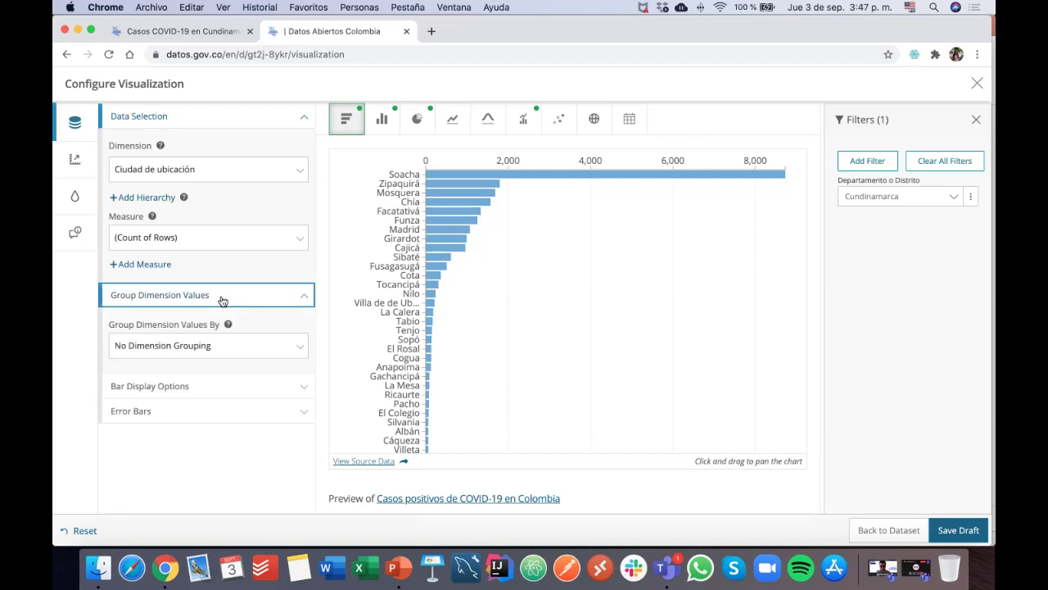
click(300, 349)
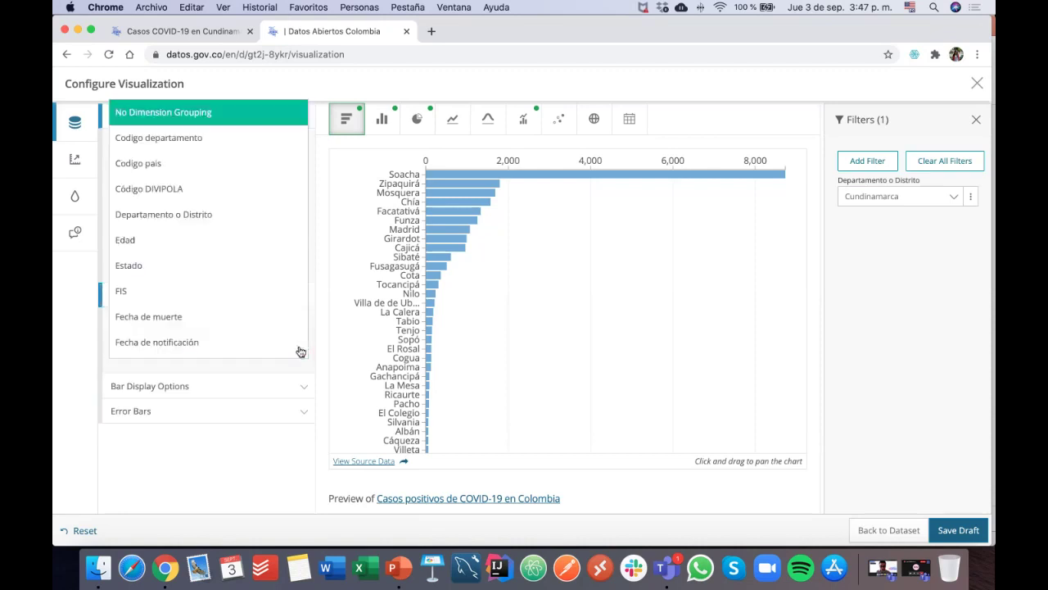
click(171, 264)
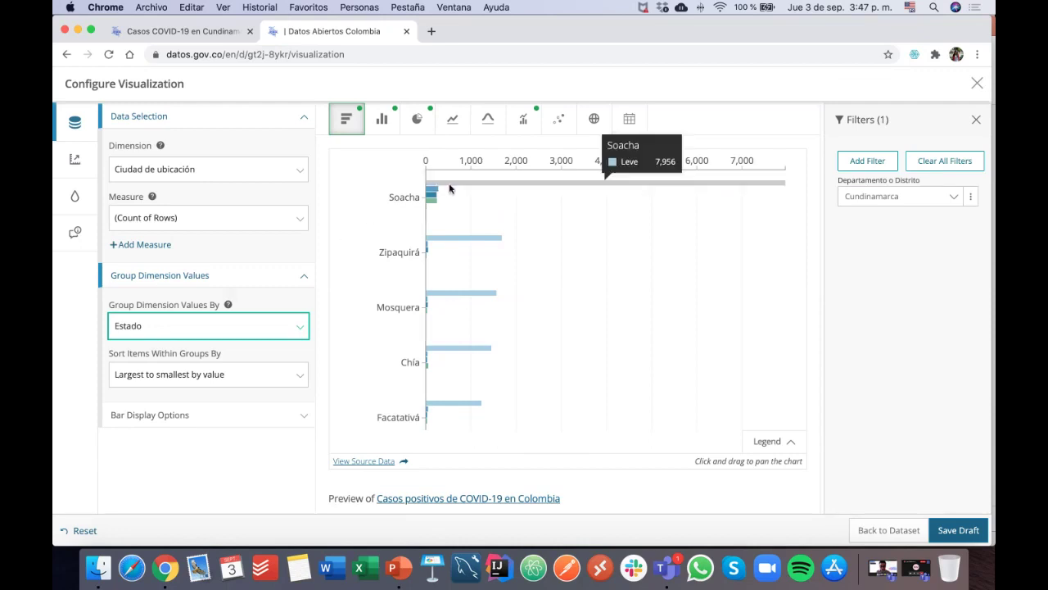
mouse_move(432, 193)
mouse_move(468, 189)
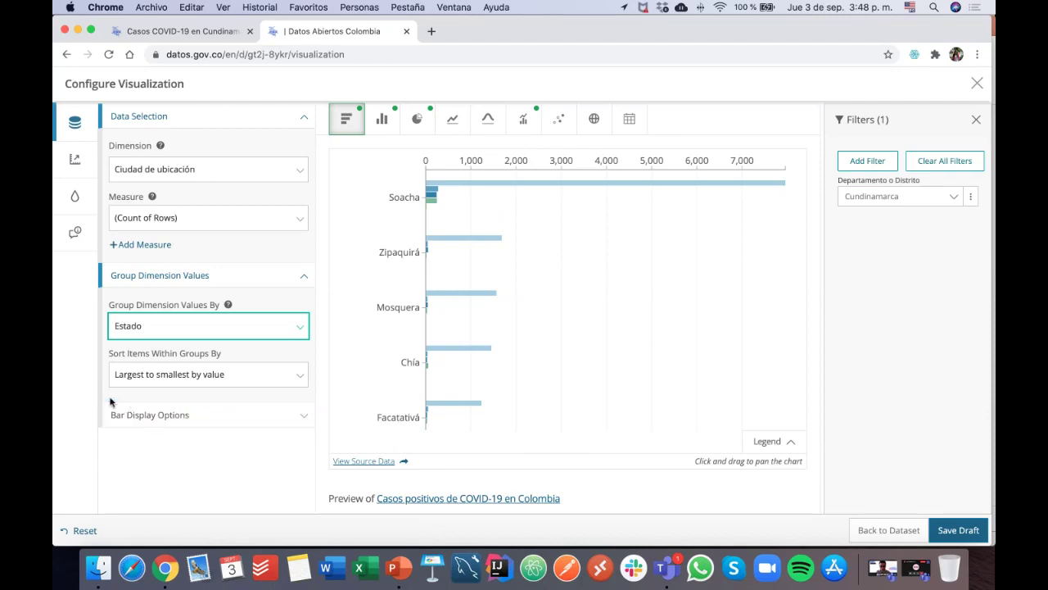
Compare grouped and stacked bar display, keep the bars stacked, and limit the chart to 10 bars
click(205, 421)
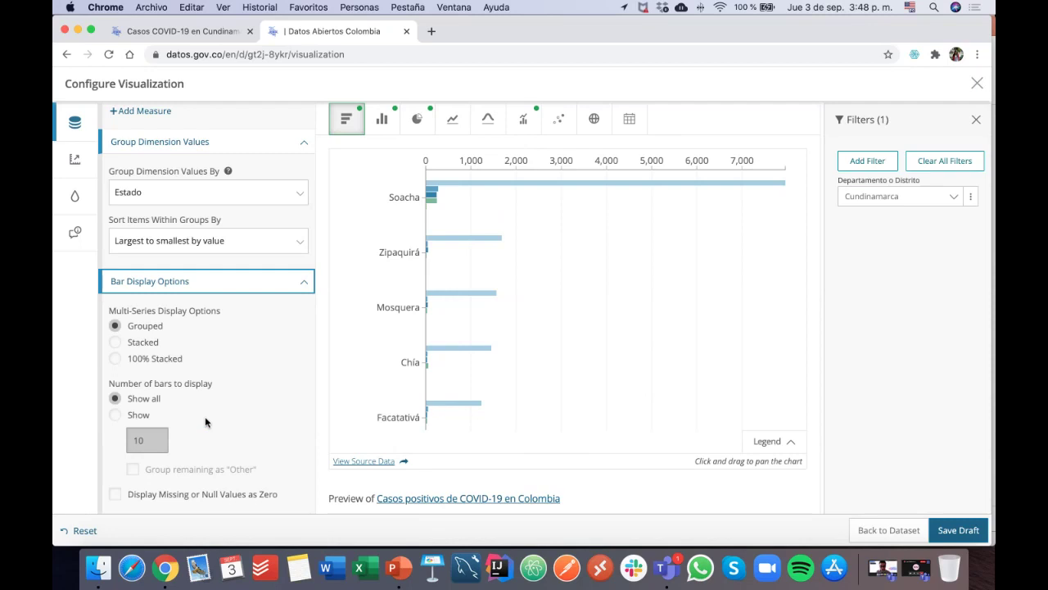
click(115, 344)
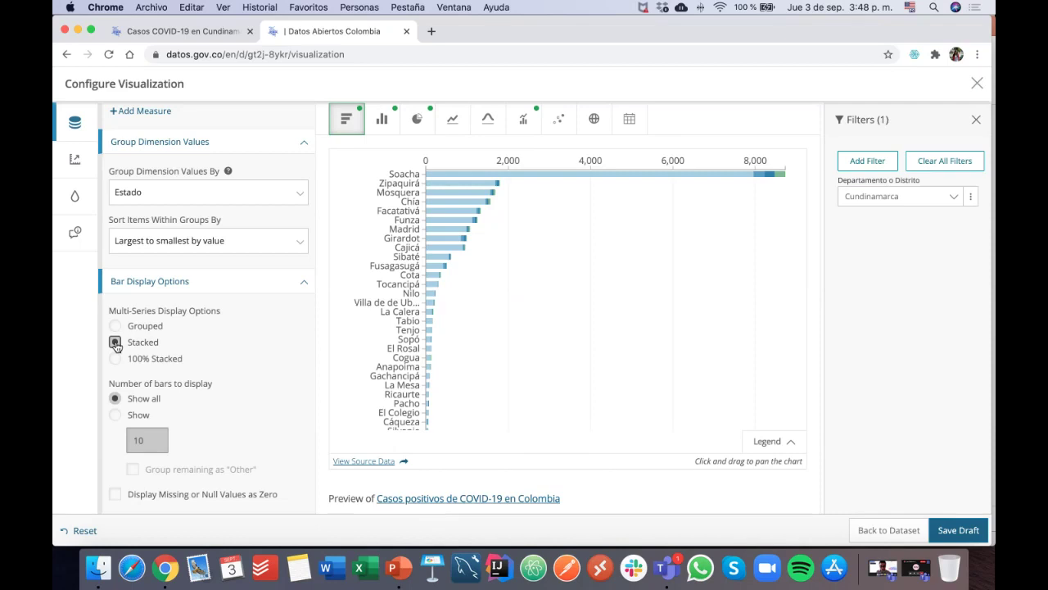
click(115, 326)
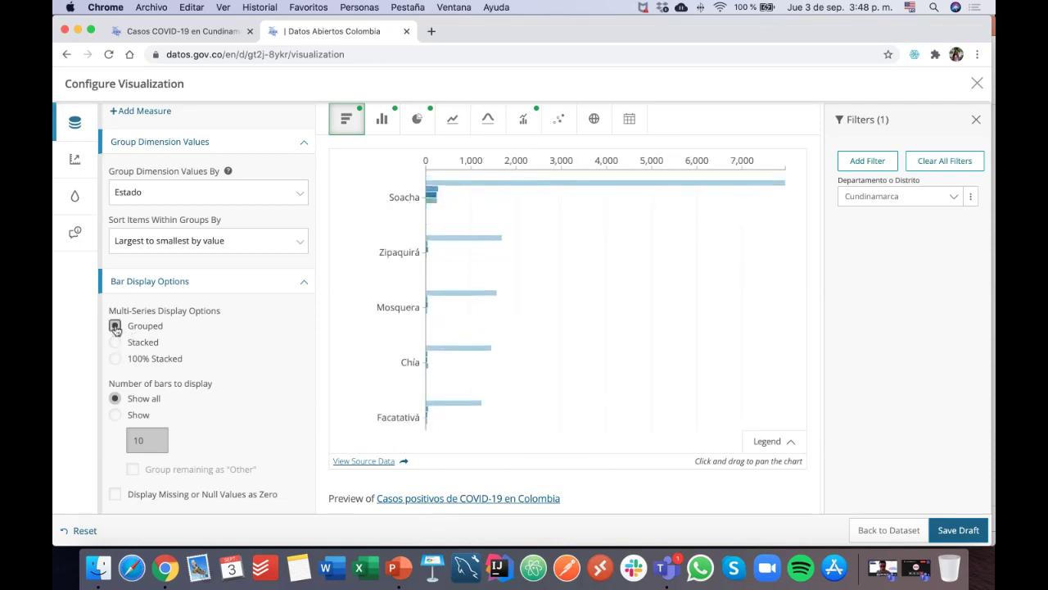
click(114, 342)
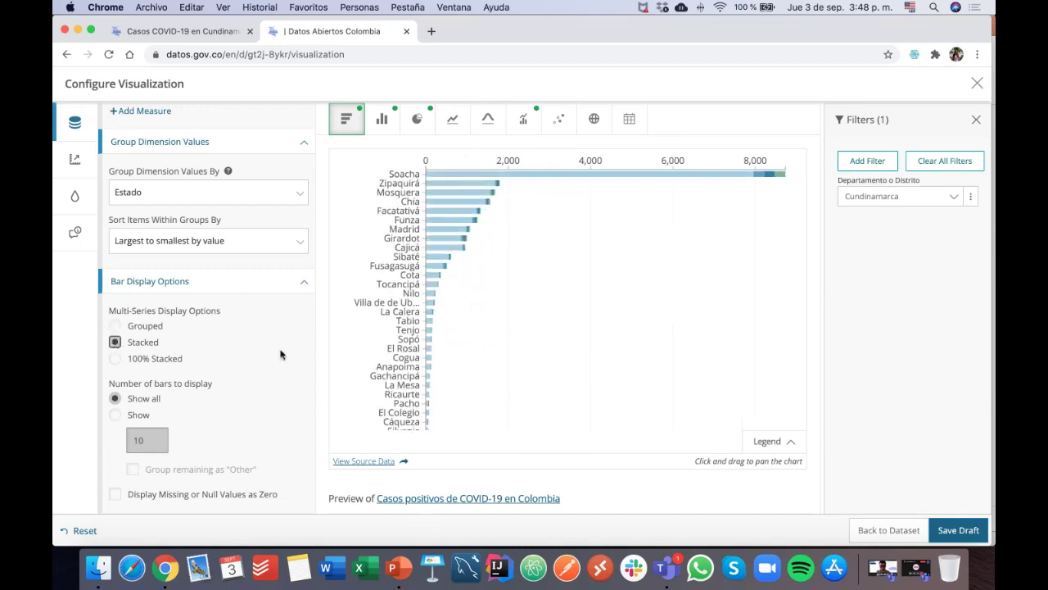
mouse_move(590, 175)
click(115, 415)
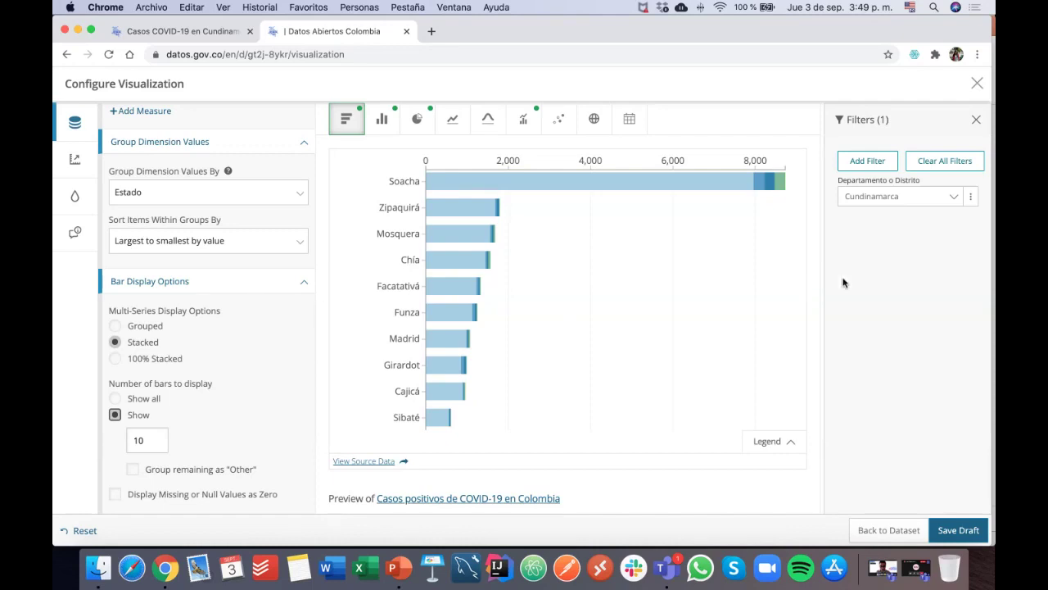
Add a Ciudad de ubicación filter and select El Rosal and Facatativá as its values
click(869, 164)
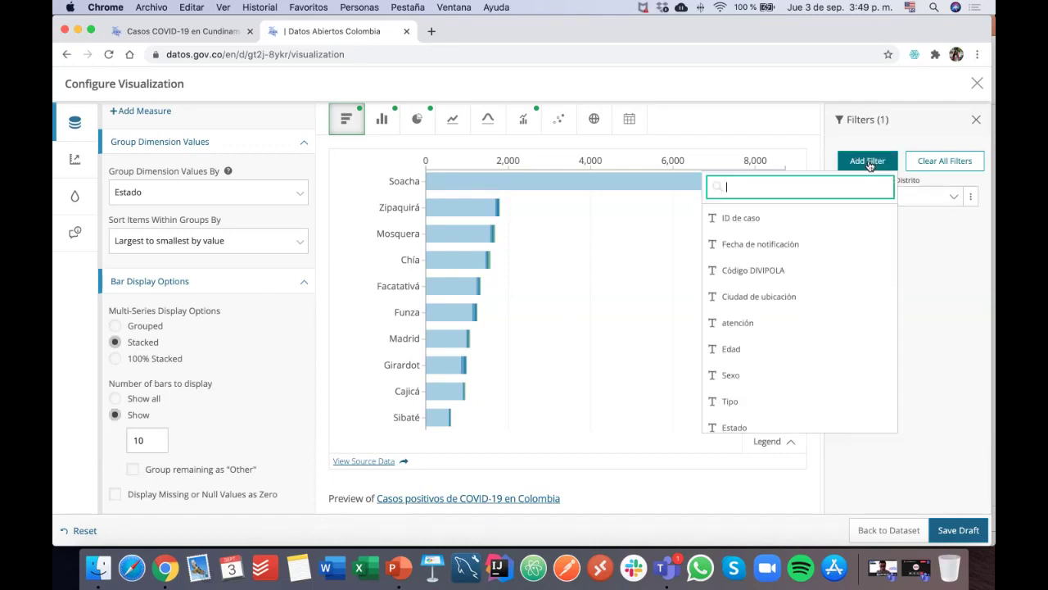
click(793, 298)
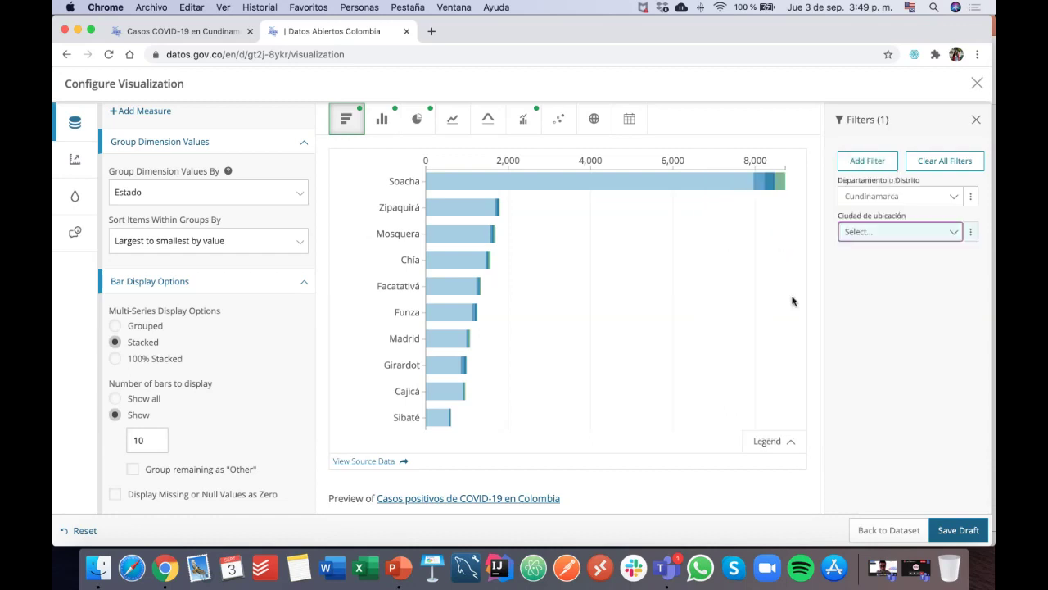
click(955, 235)
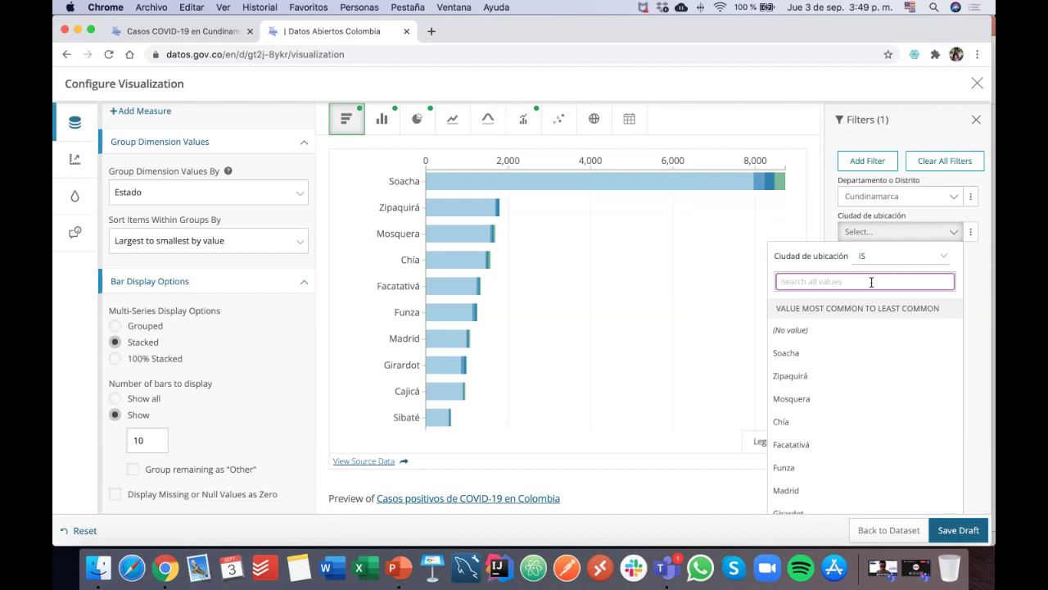
text(el rosal)
click(851, 306)
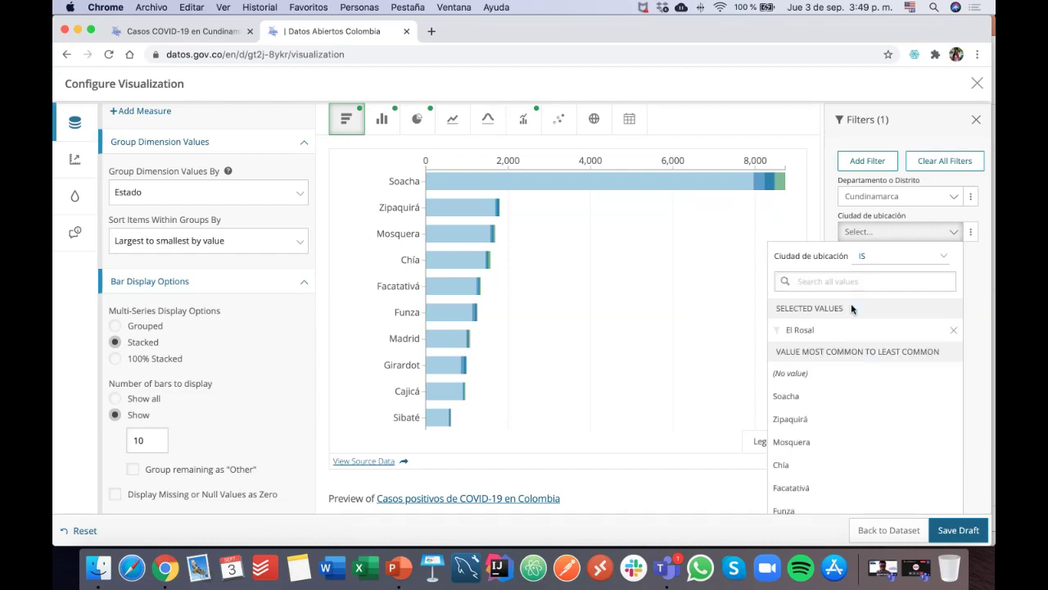
click(814, 281)
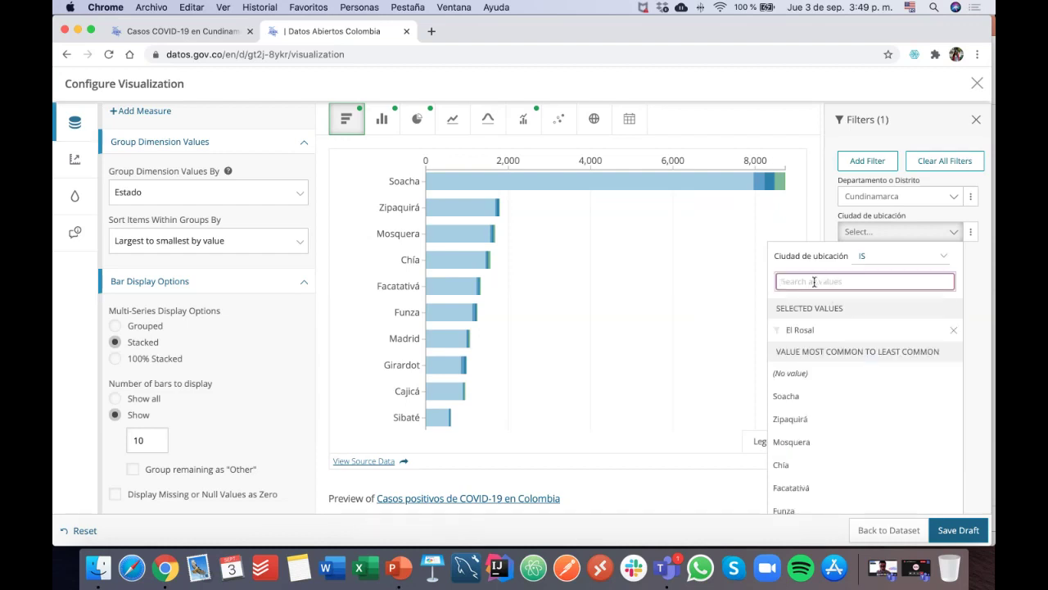
text(facata)
click(822, 311)
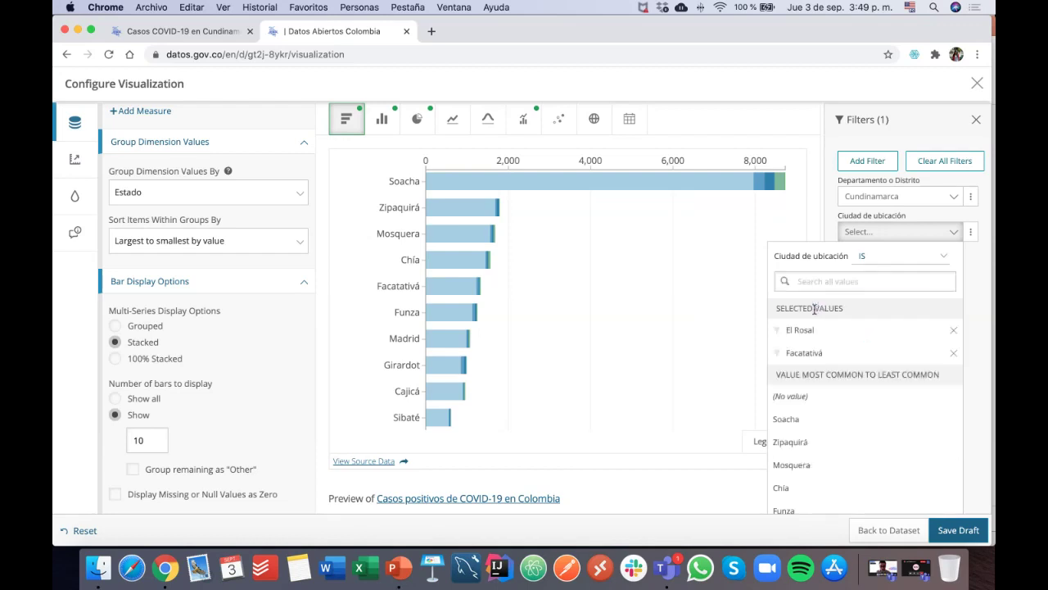
Add Tenjo, San Francisco and Madrid to the selected values of the Ciudad de ubicación filter and apply it
click(806, 277)
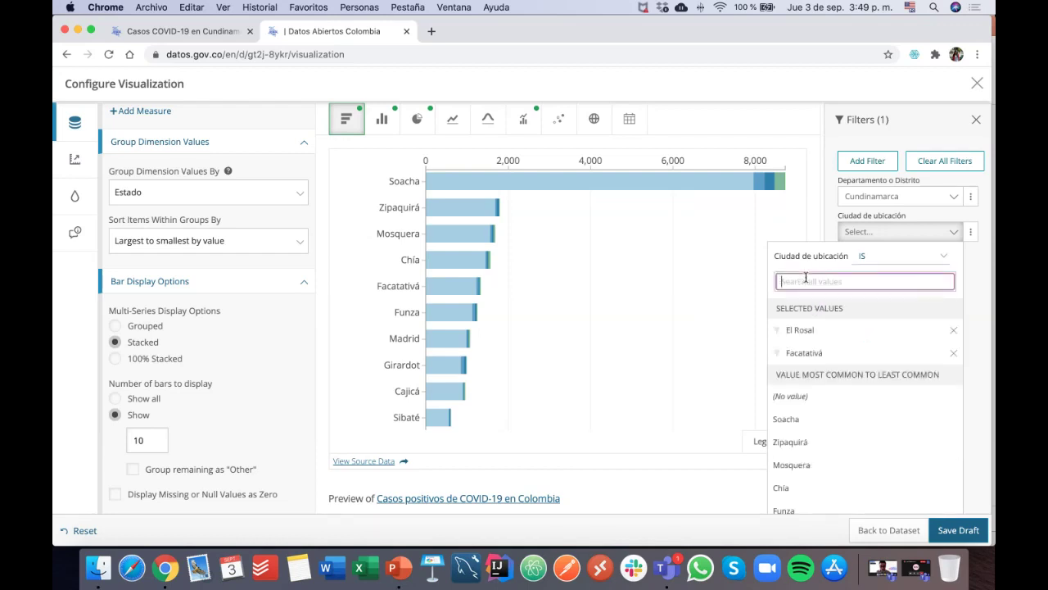
text(tenj)
click(815, 305)
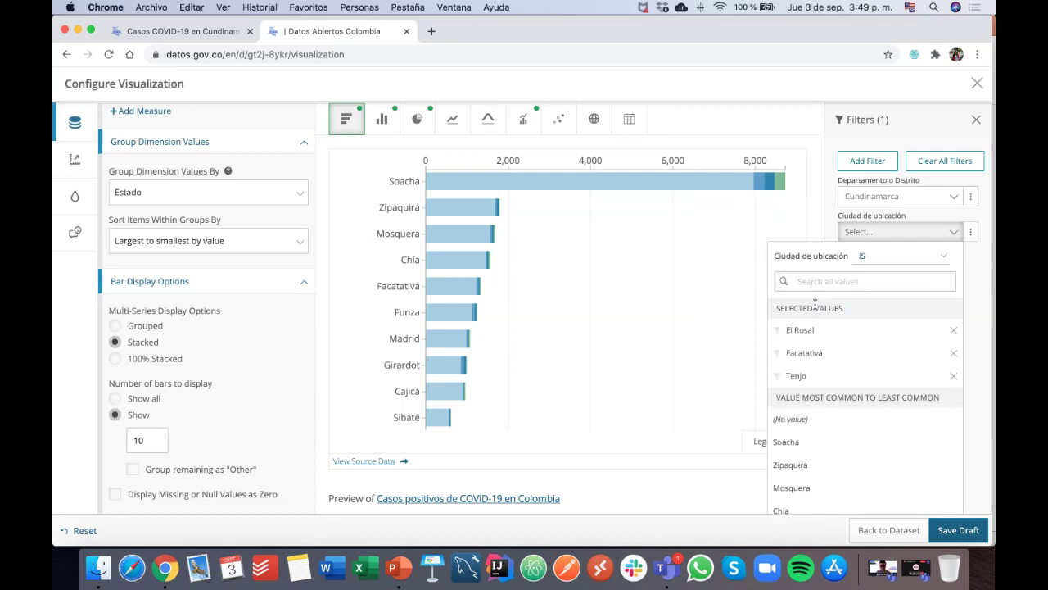
click(800, 283)
text(san francisco)
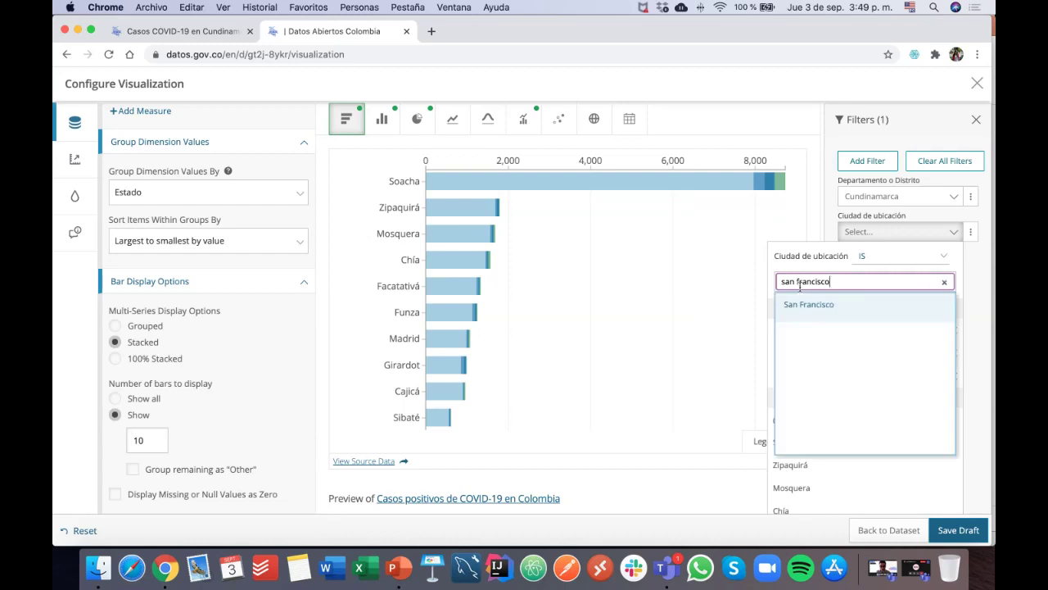
click(801, 309)
click(816, 284)
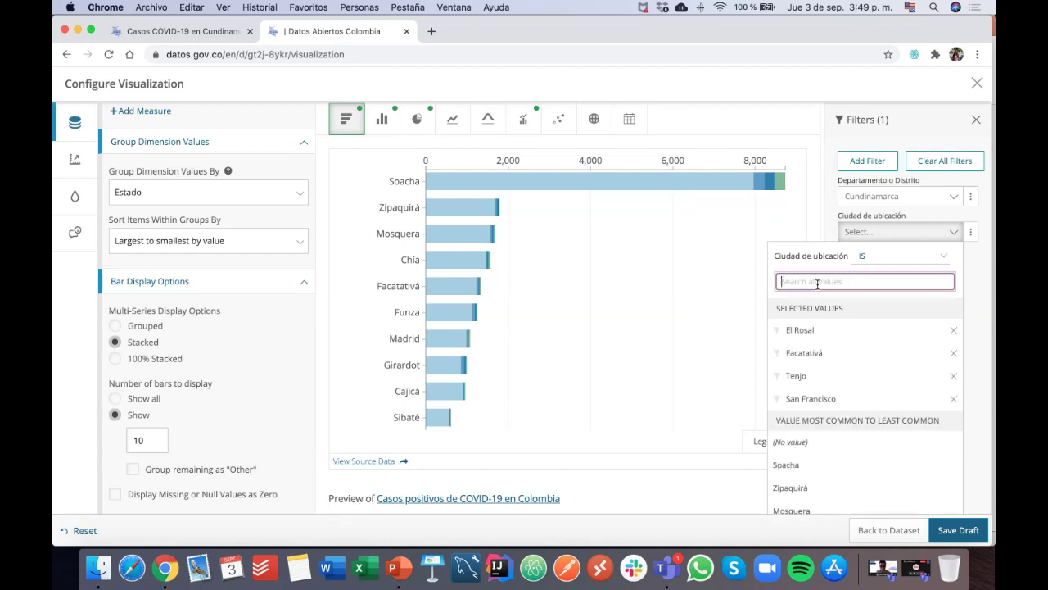
text(madrid)
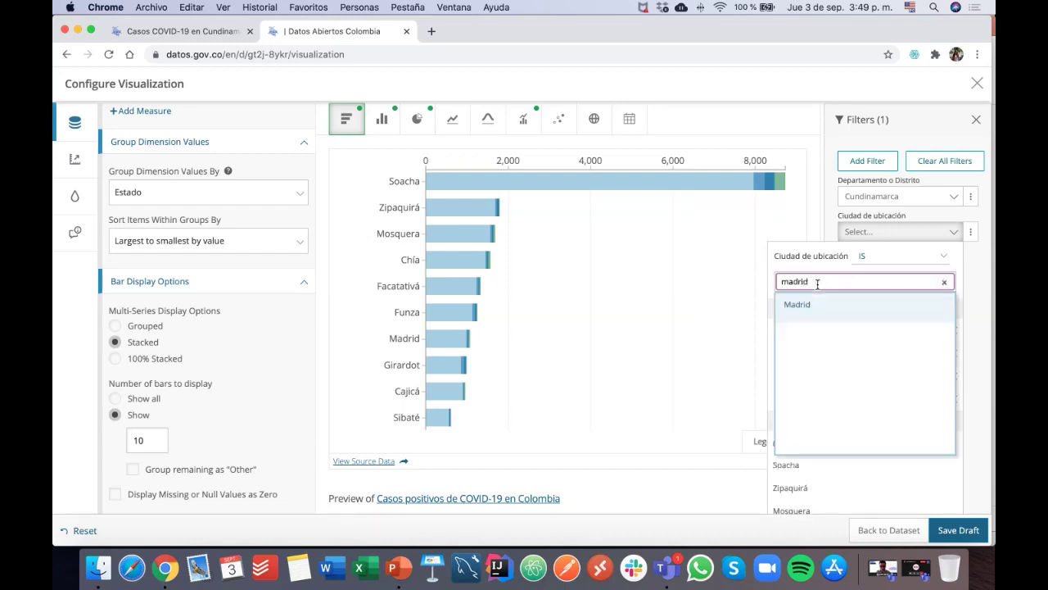
click(821, 306)
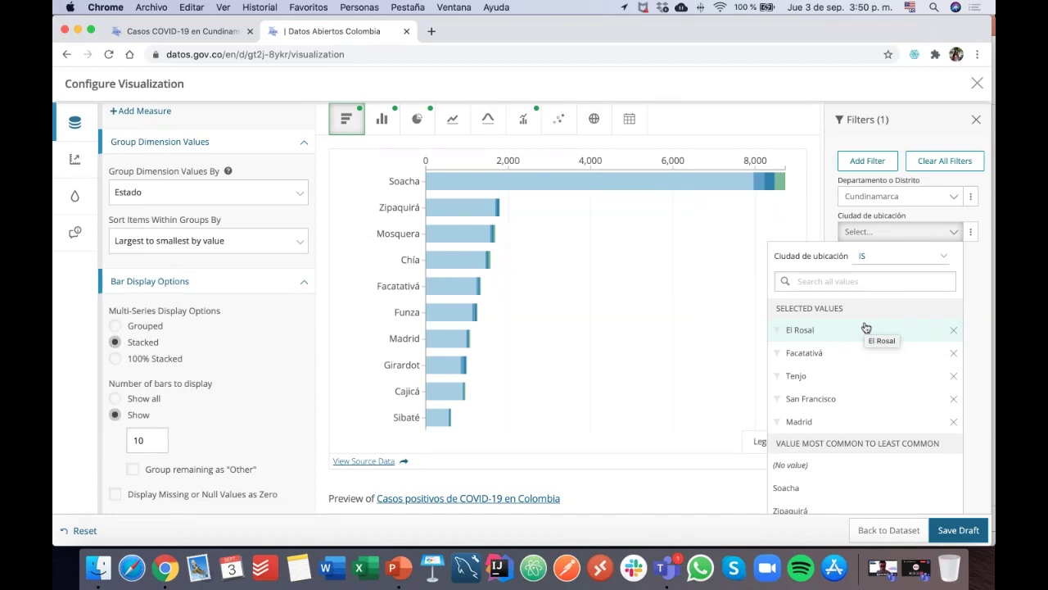
scroll(866, 328, down, 5)
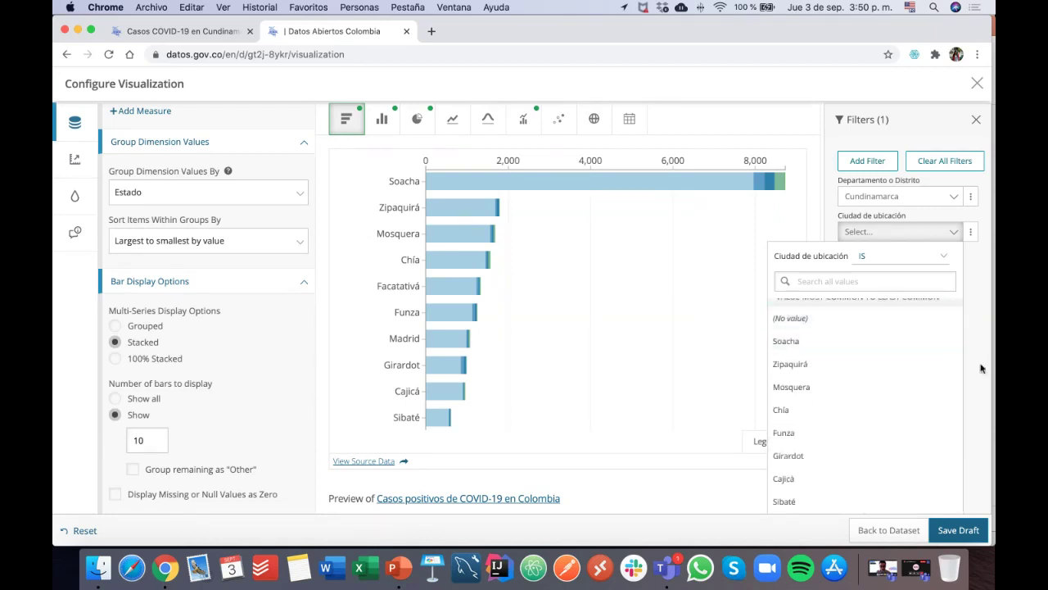
scroll(983, 365, down, 3)
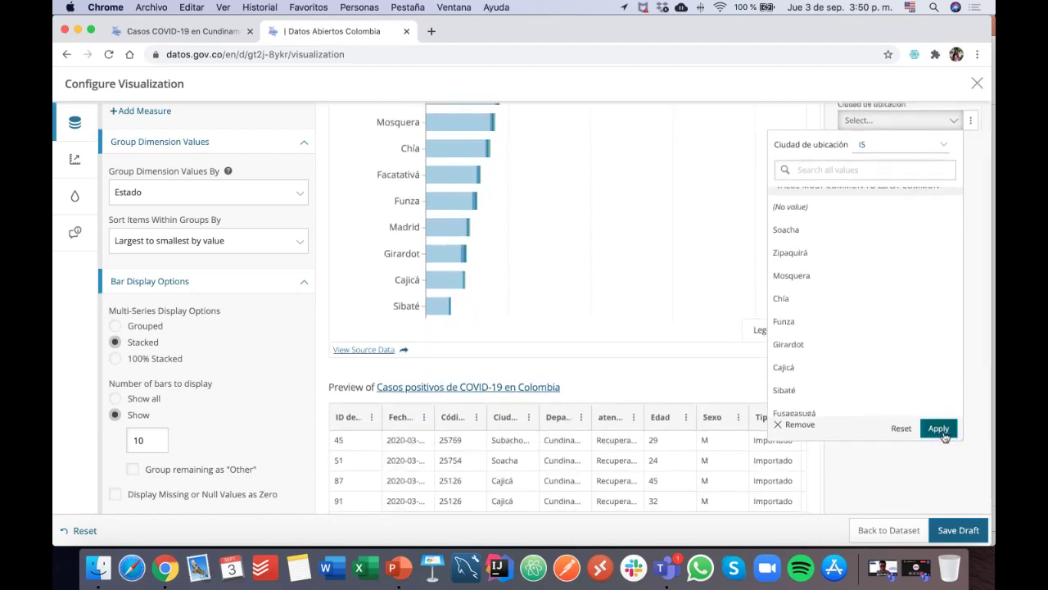
click(943, 435)
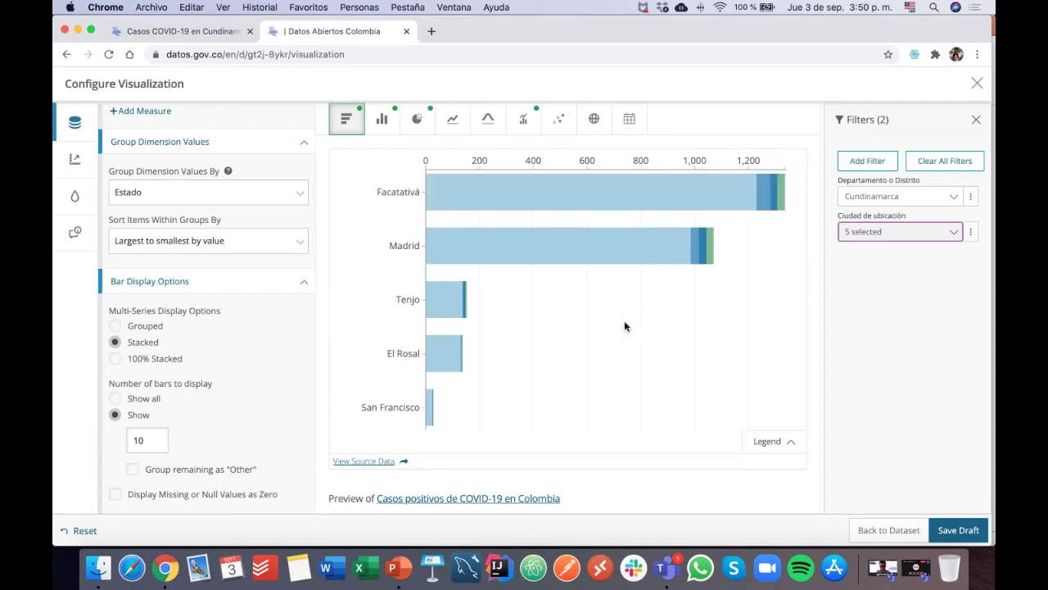
Title the chart "Casos positivos COVID-19 en El Rosal Cundinamarca y alrededores" in its presentation settings
scroll(257, 352, up, 5)
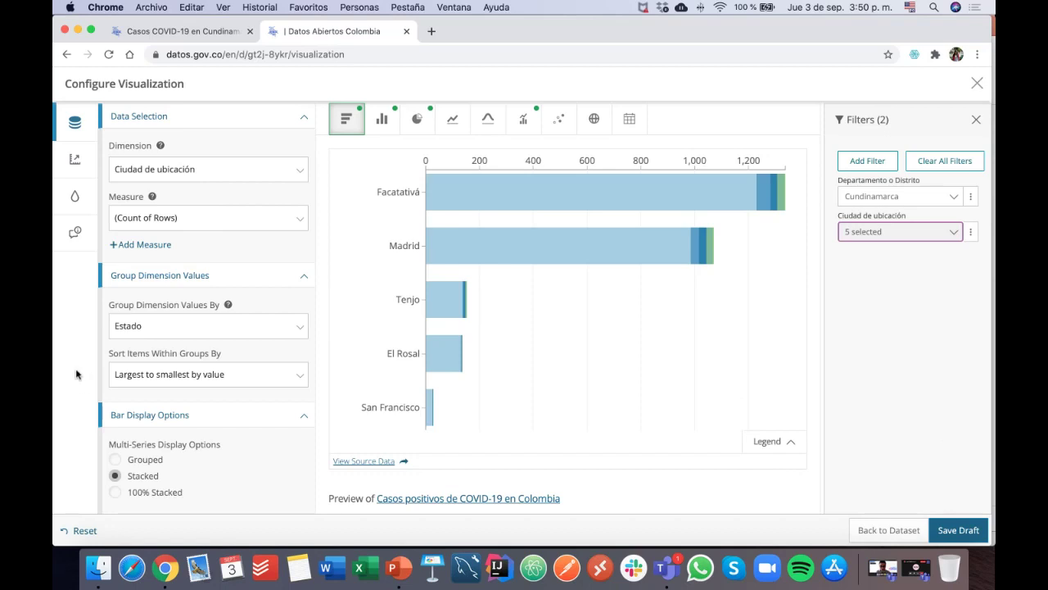
click(76, 200)
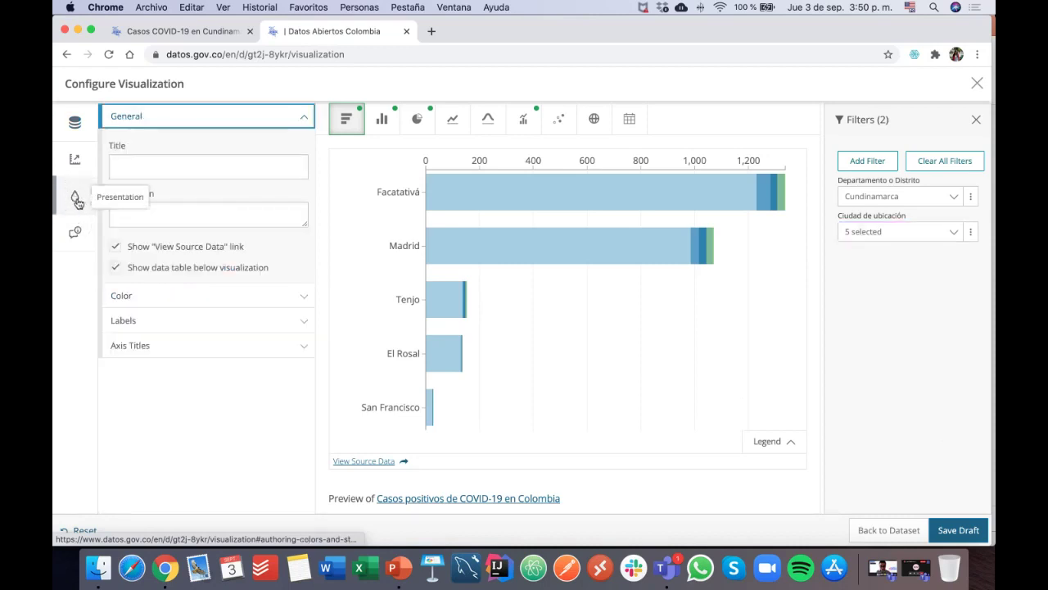
click(200, 167)
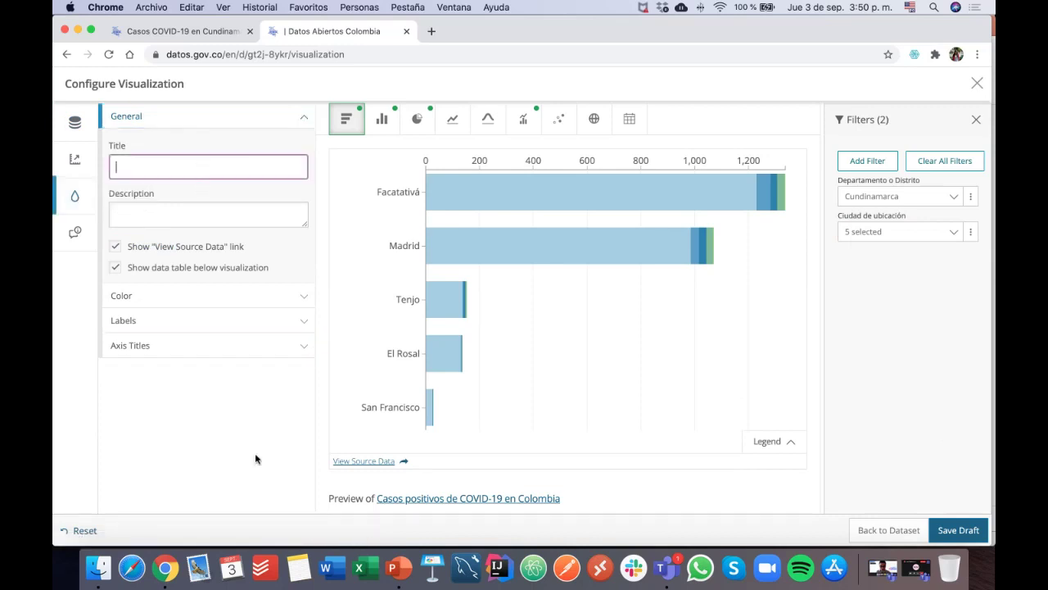
text(Ca)
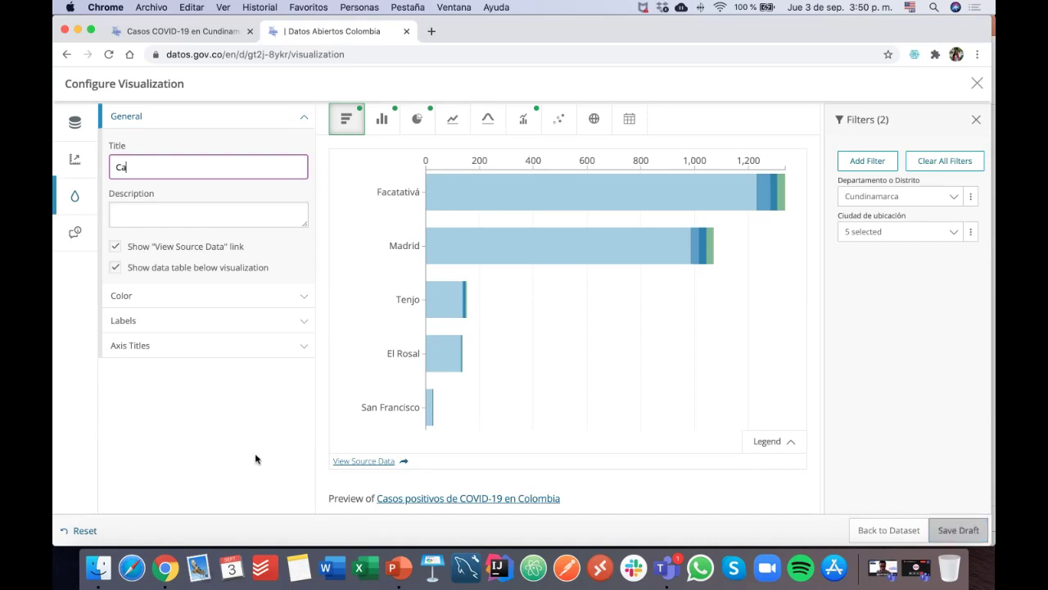
text(sos positivos COVID-)
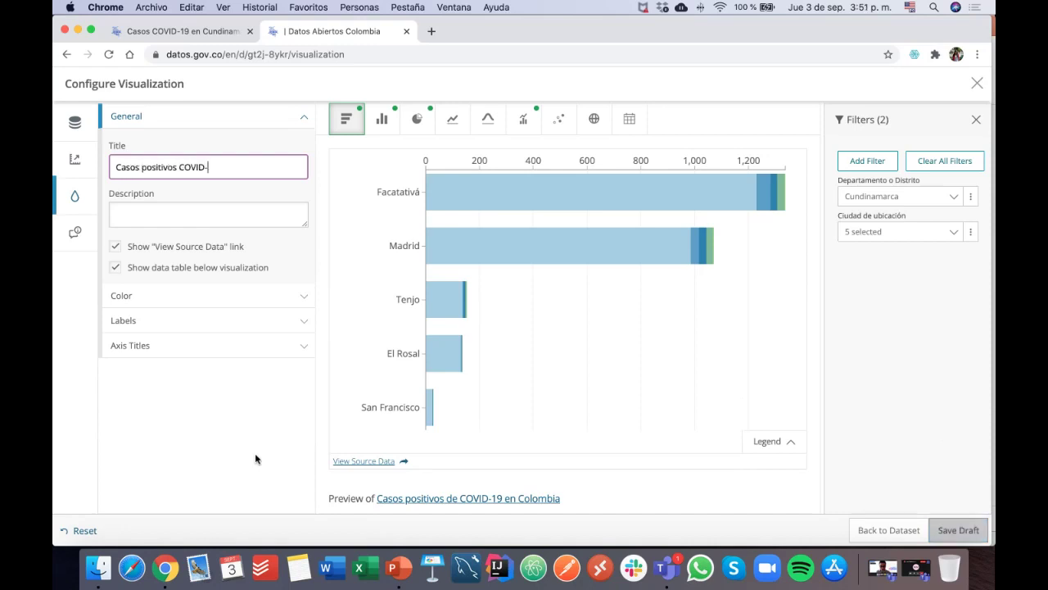
text(19 en El Rosa)
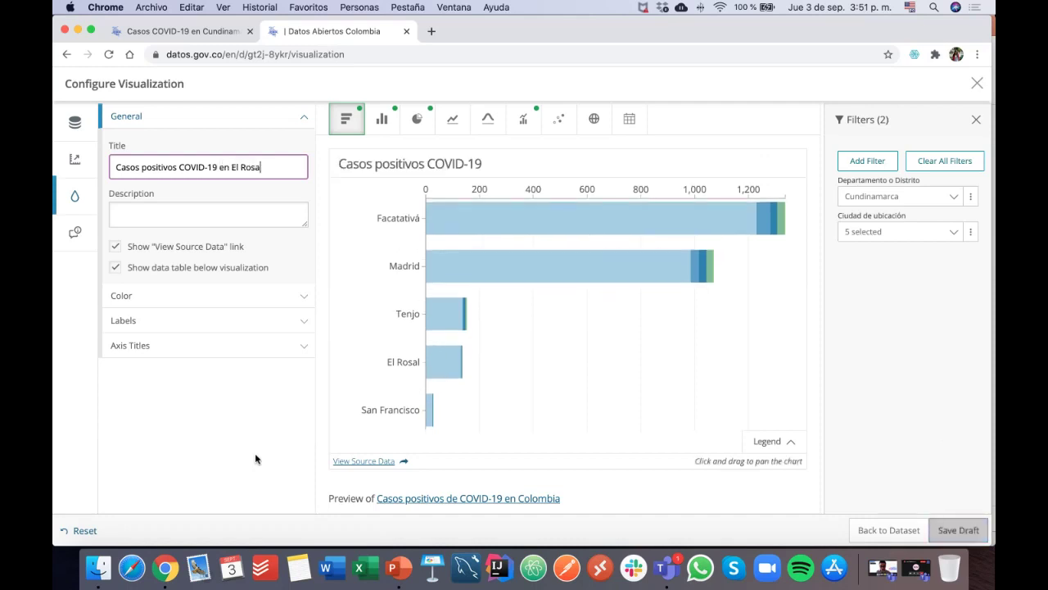
text(l Cundinamarca)
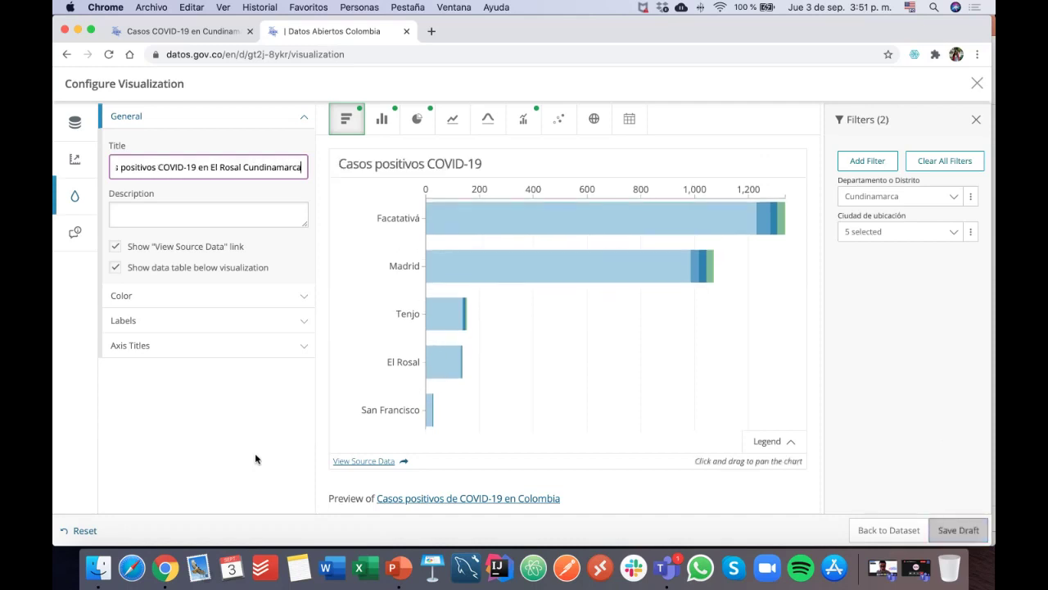
text( y alrededores)
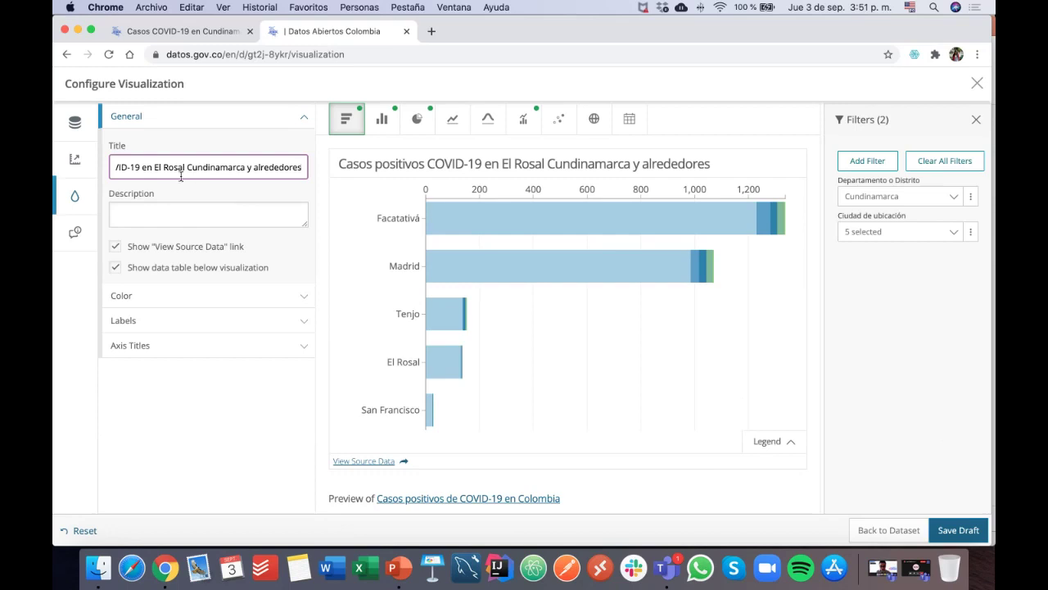
drag(154, 168, 247, 167)
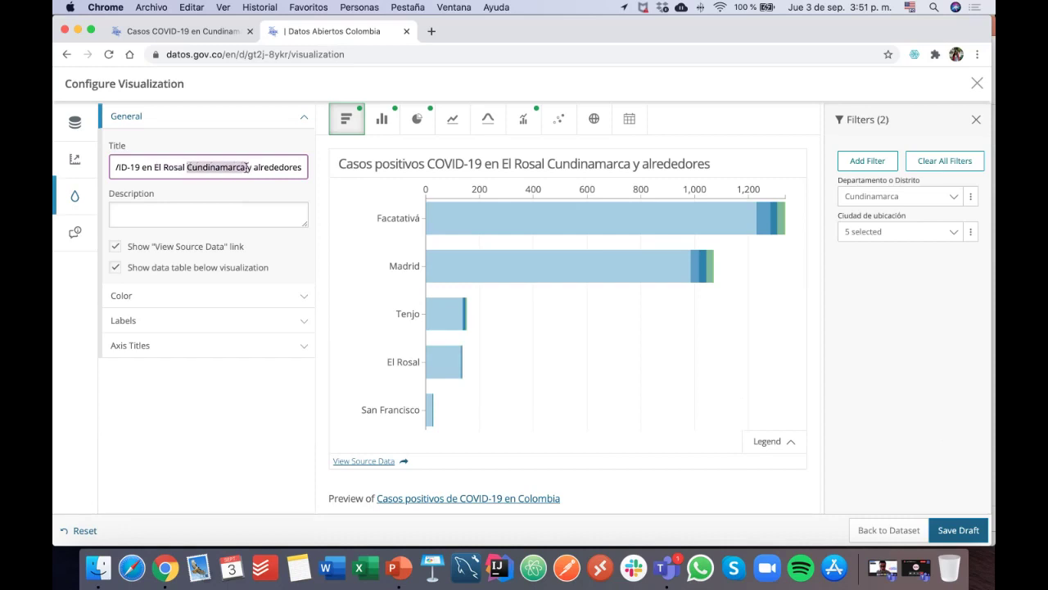
double_click(277, 167)
triple_click(255, 169)
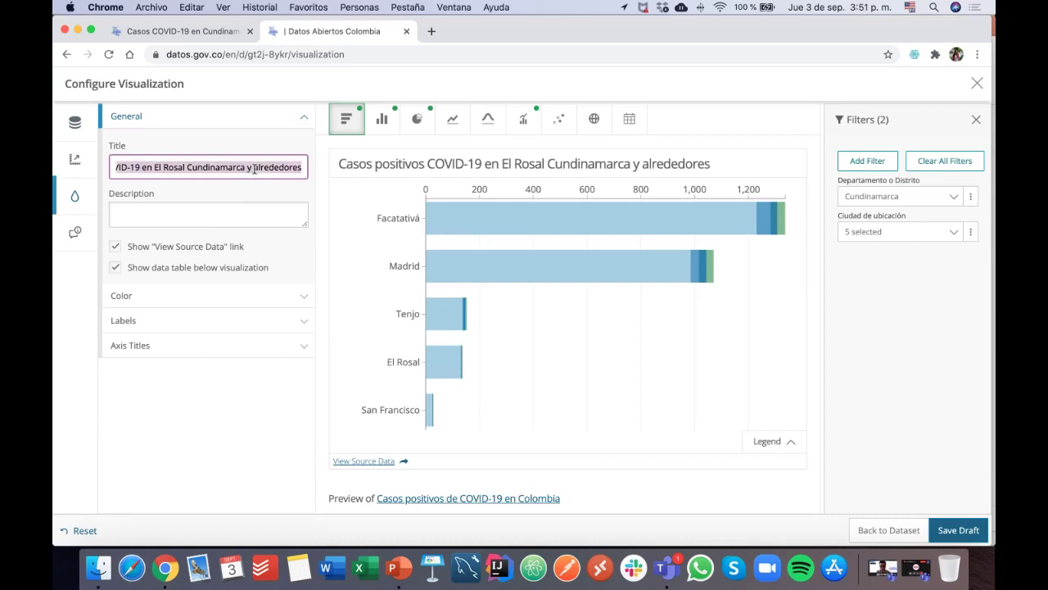
key(Left)
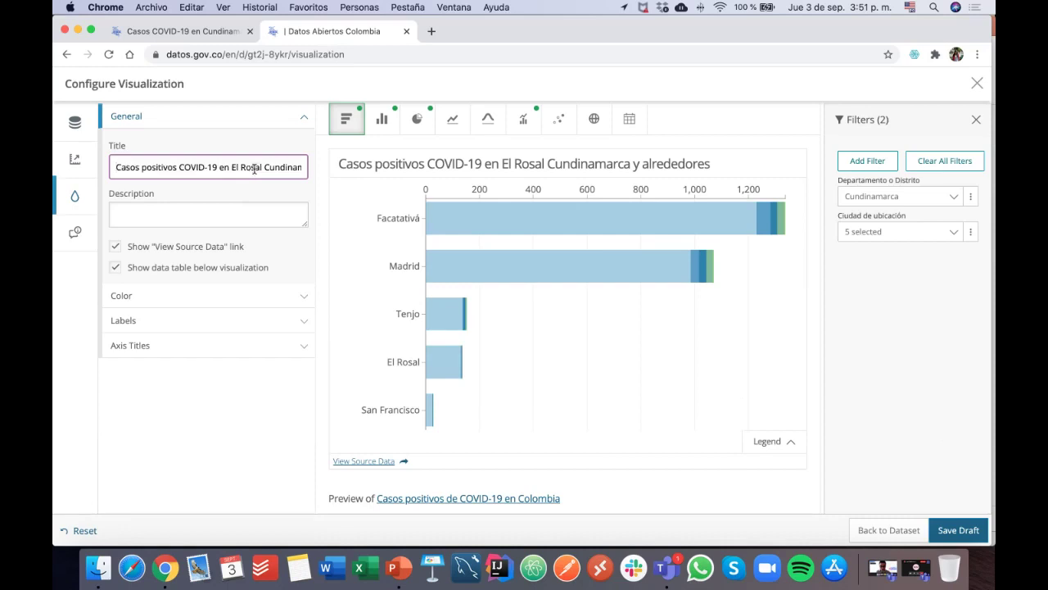
Enlarge the description box and enter "Casos positivos de COVID-19 en el municipio de El Rosal Cundinamarca, y en los municipios aledaños."
click(190, 215)
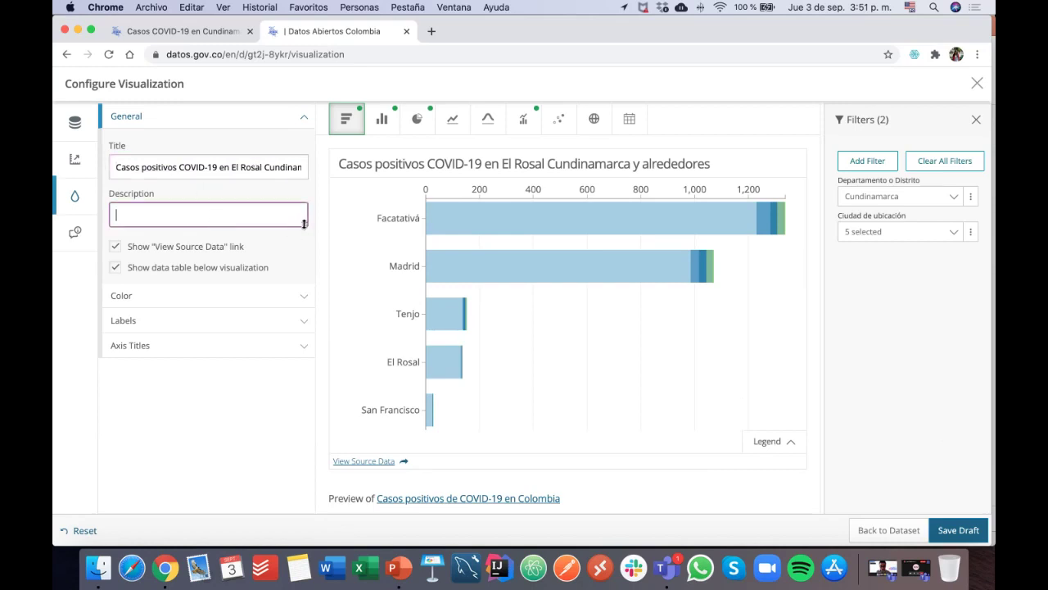
drag(303, 223, 302, 315)
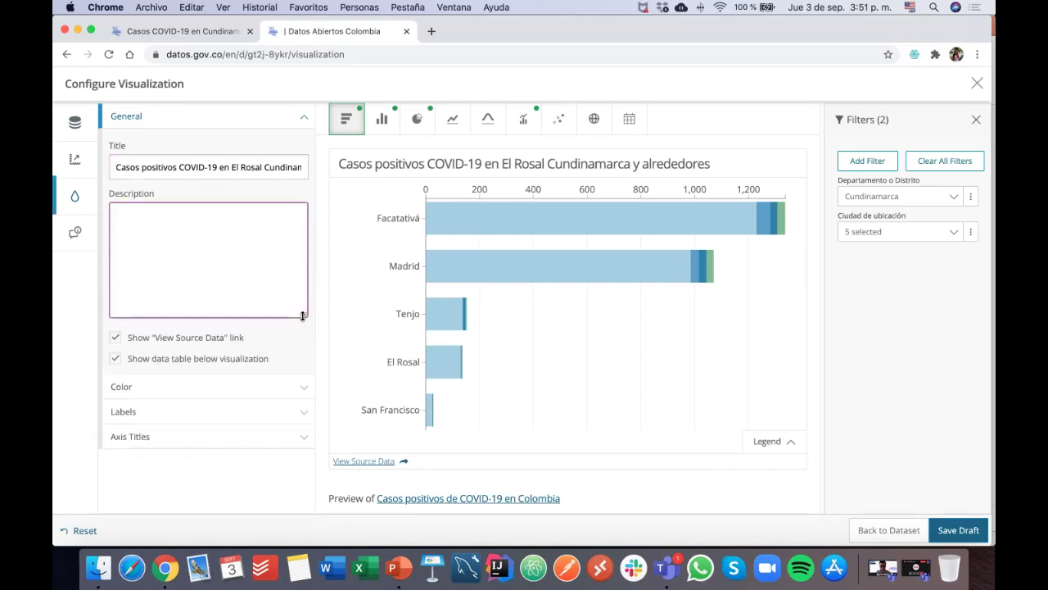
text(Caso)
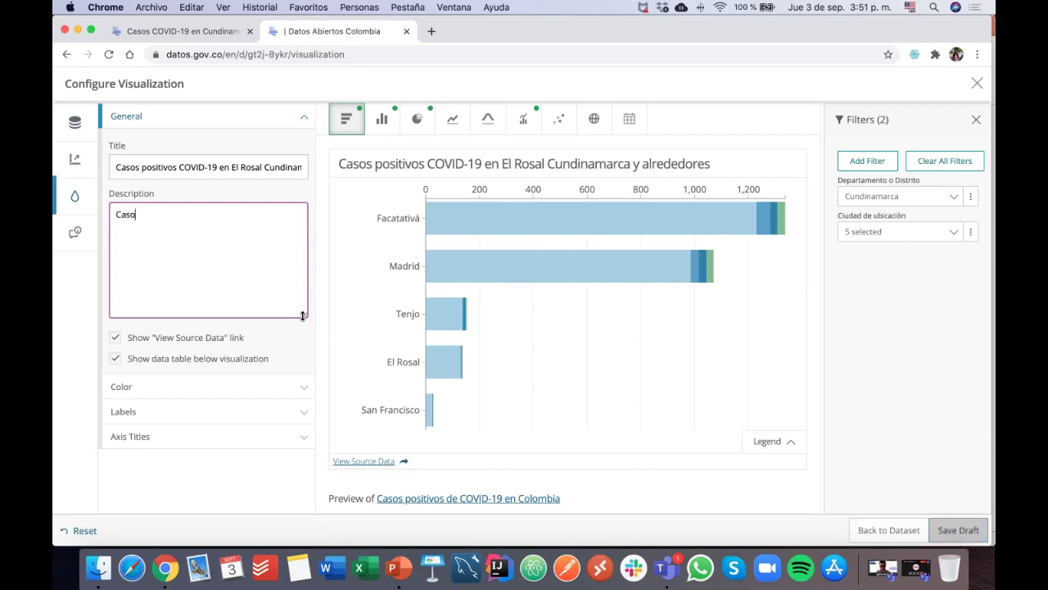
text(s positivos de COVID-19 en el municipio)
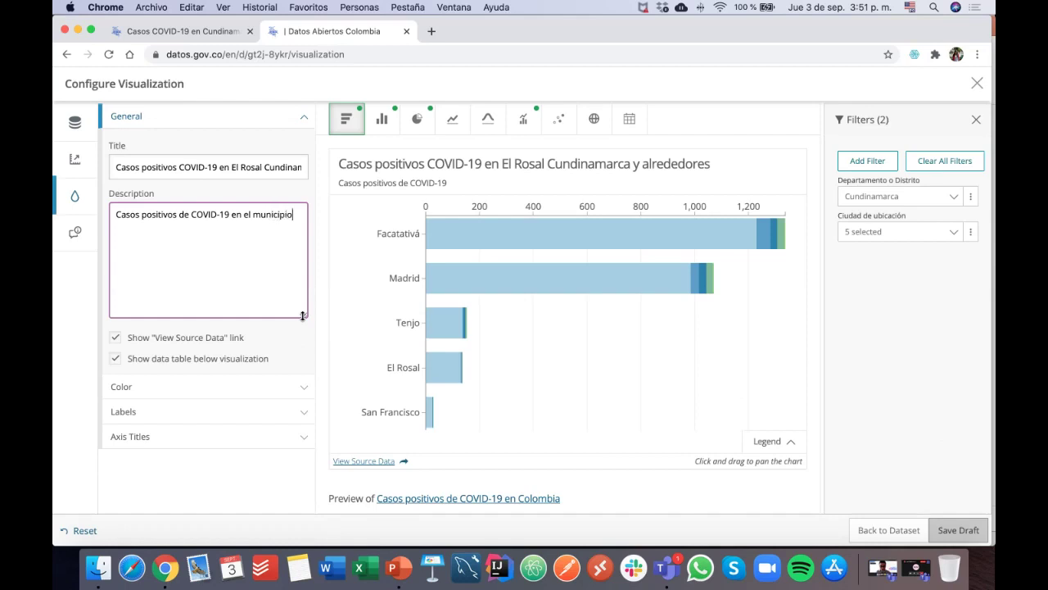
text( de El Rosal Cundinamarca,)
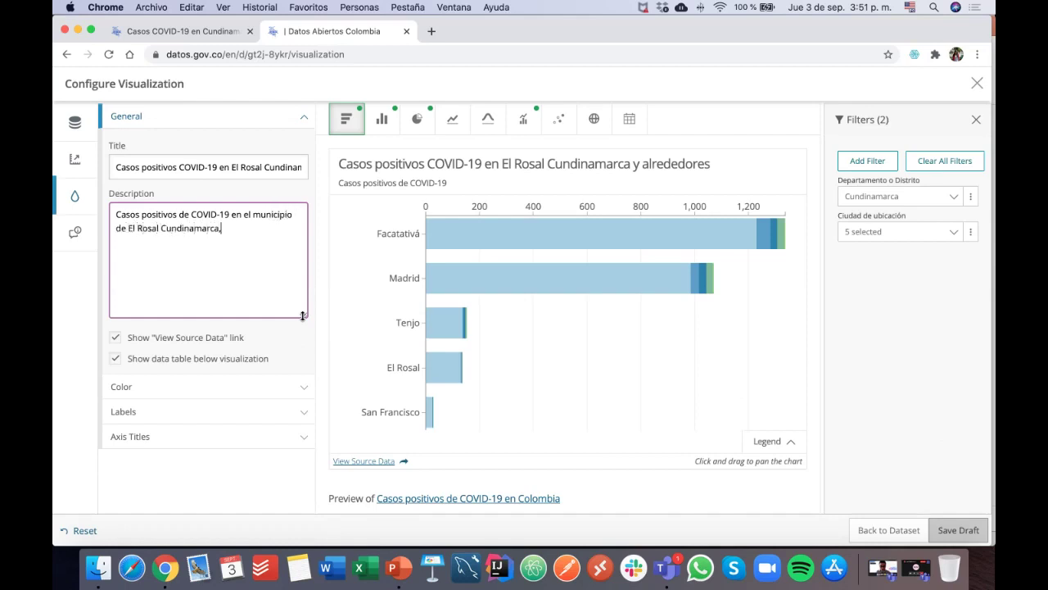
text( y en los municipios ale)
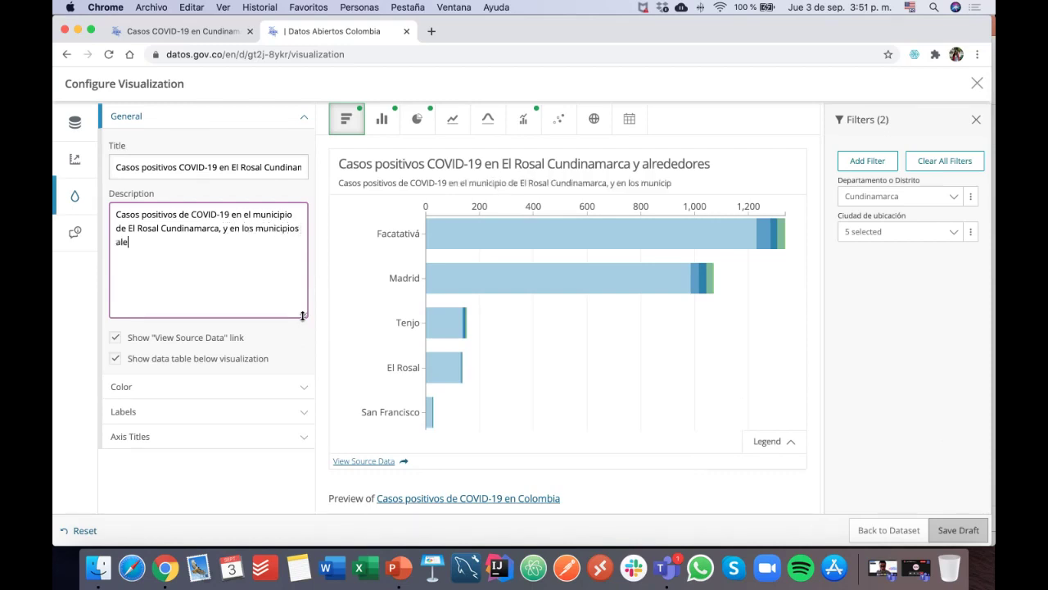
text(daños.)
Continue the chart description with "Incluimos la información del estado de los Casos" and an opening parenthesis
mouse_move(639, 236)
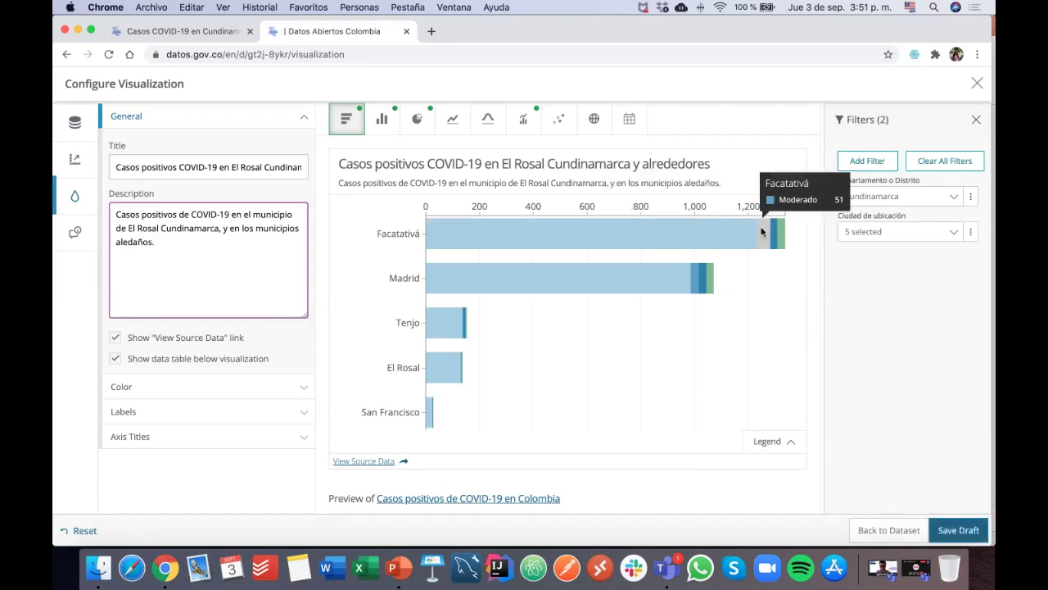
text(Incl)
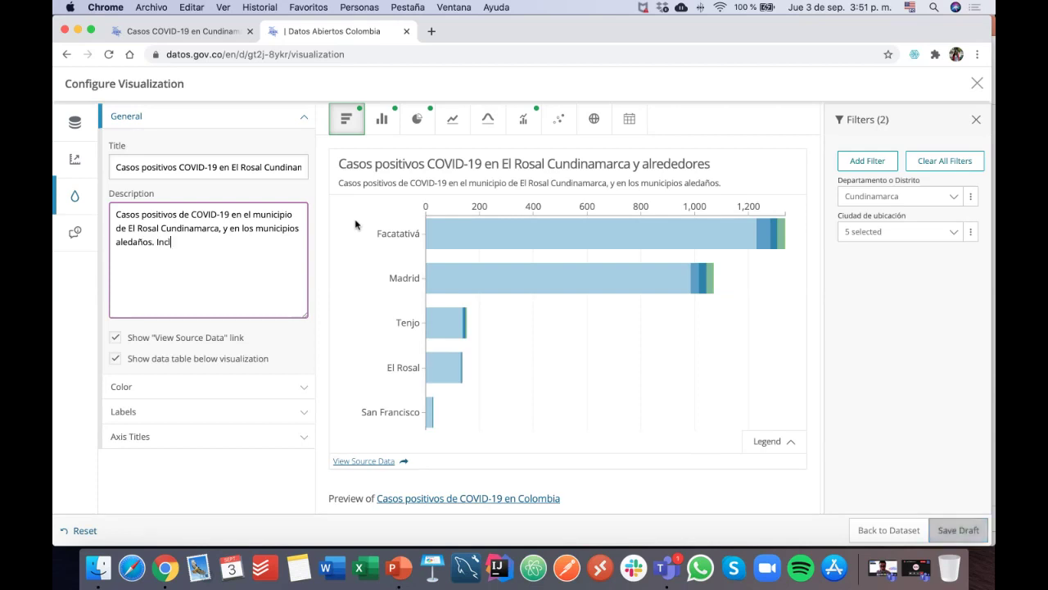
text(uimos la información del)
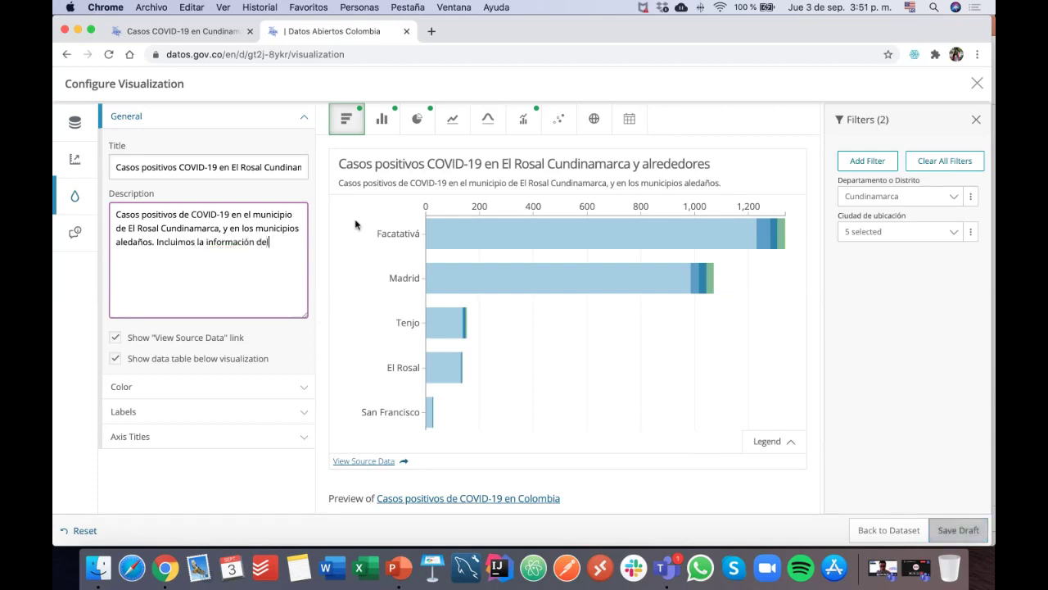
text( estado de los Casos ()
Finish the chart description by listing the case states as "Leve, Moderado, Asintomático, Grave, Fallecido" and closing the parenthesis
mouse_move(494, 238)
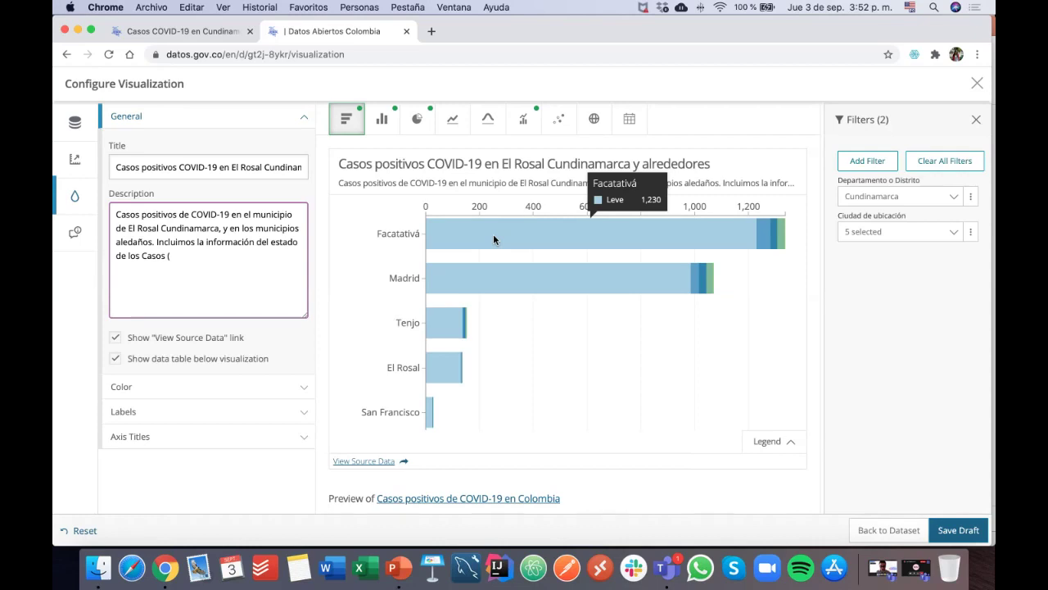
text((Leve,)
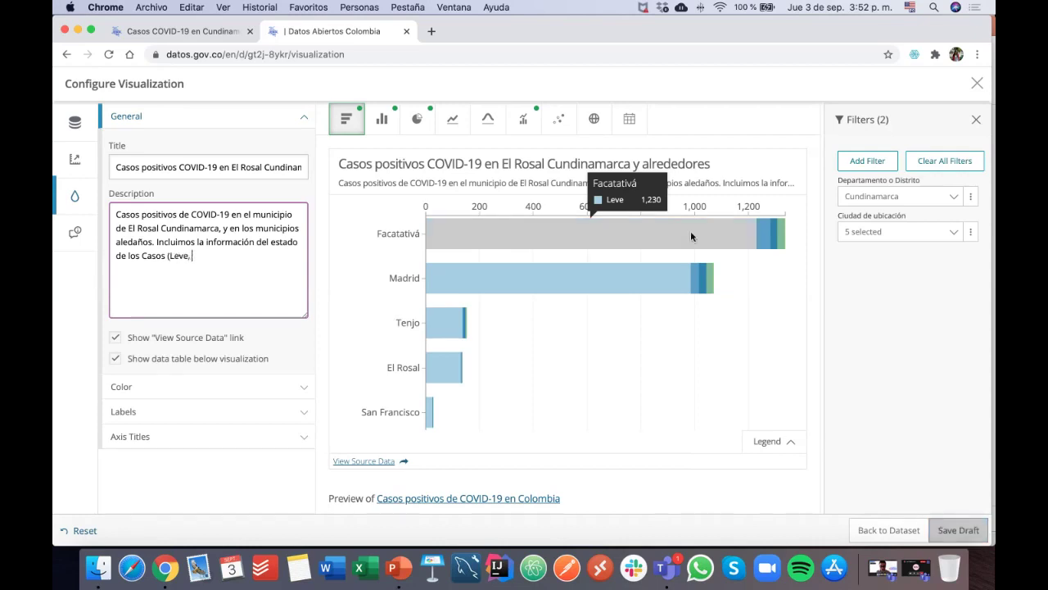
text( Modera)
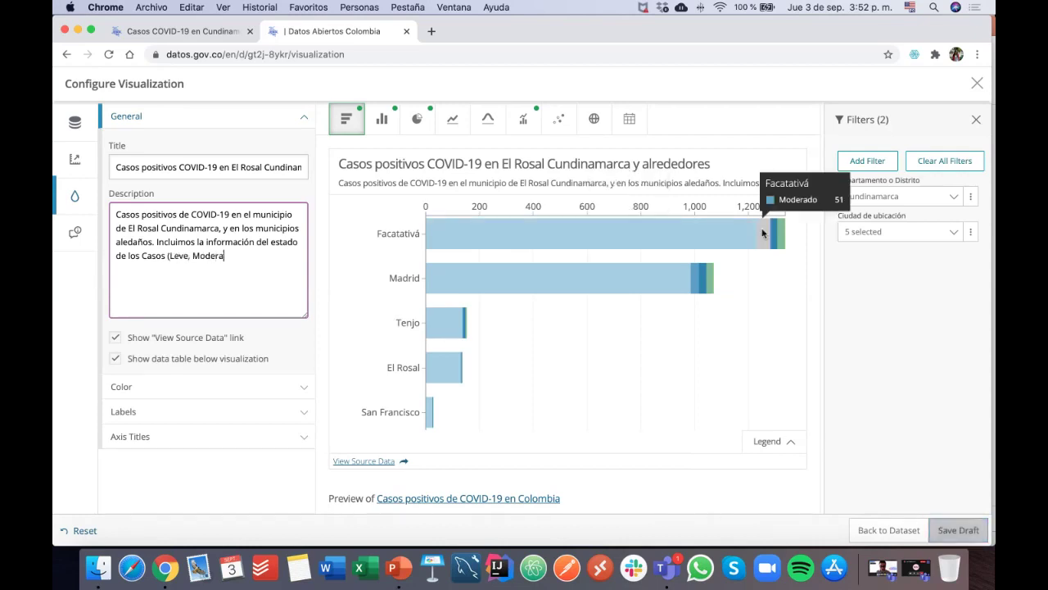
text(do, Asin)
mouse_move(776, 235)
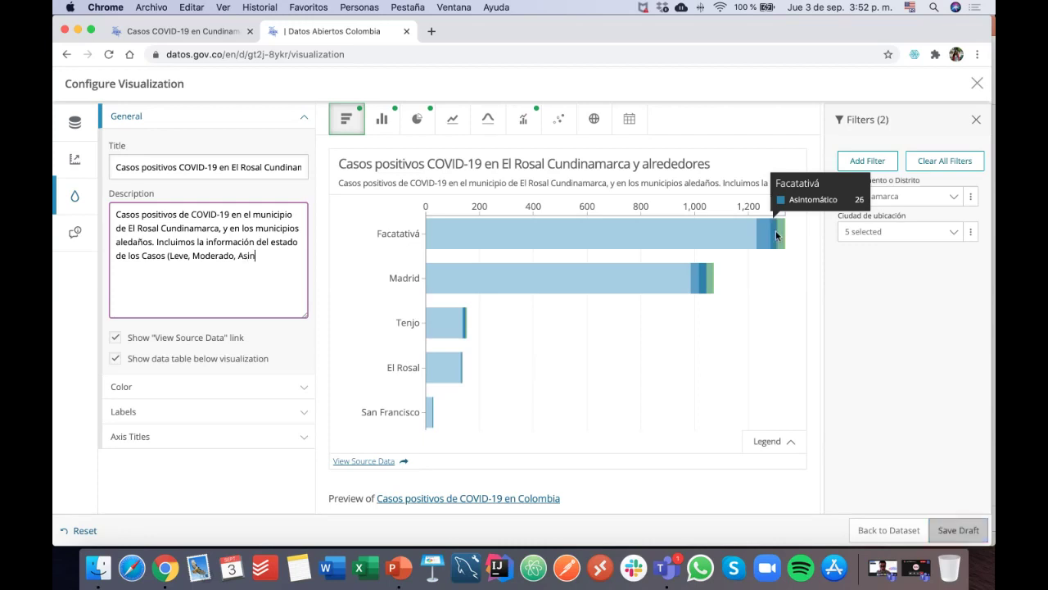
text(tó)
text(mático,)
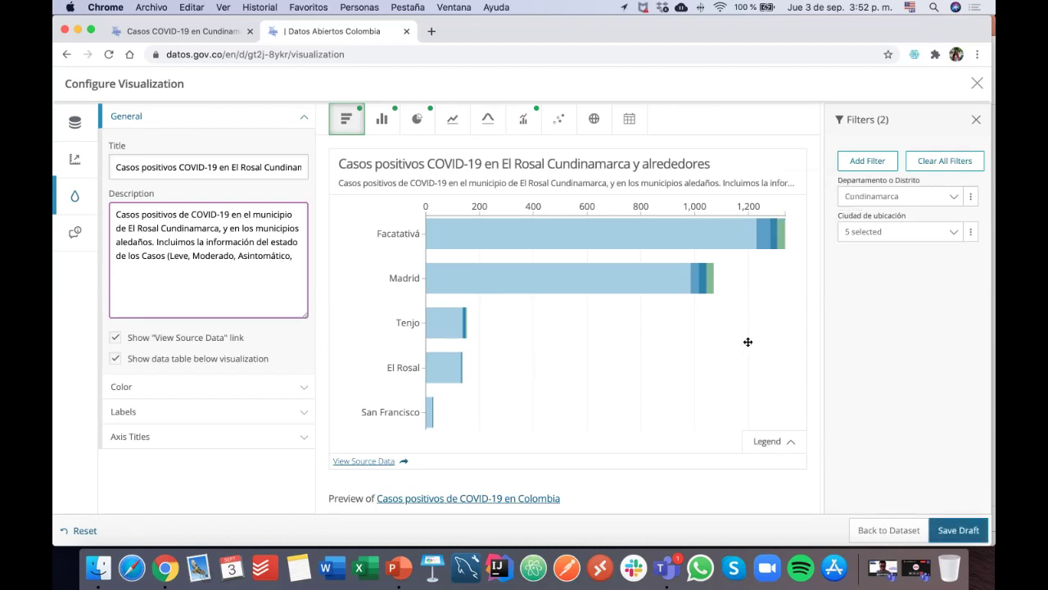
text( Grave, FAl)
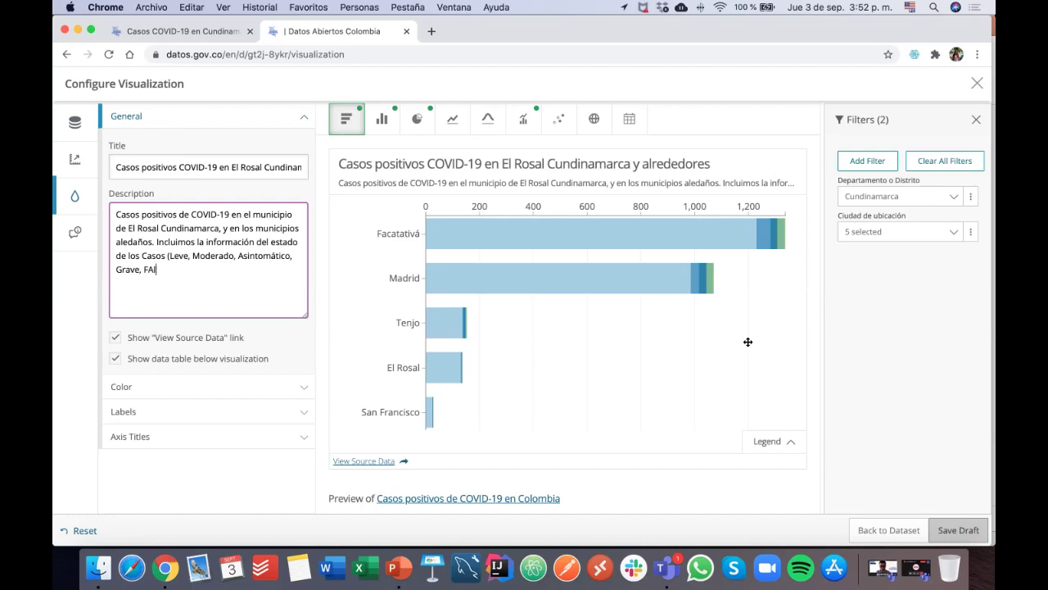
key(BackSpace)
key(BackSpace)
text(allecido)
click(313, 346)
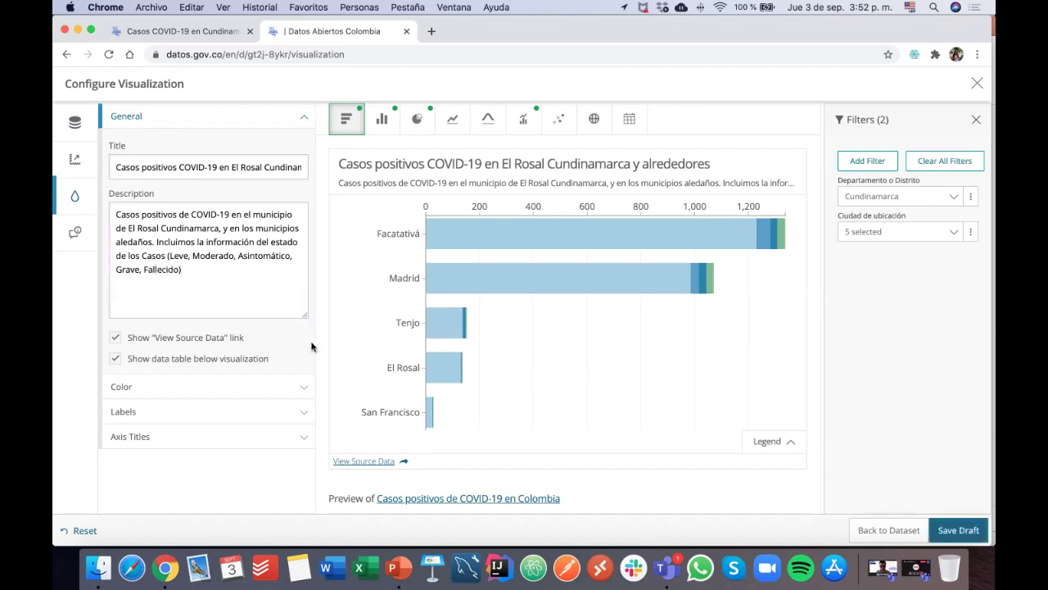
Try the Alternate 1 color palette on the chart, and settle on Categorical 2
click(227, 391)
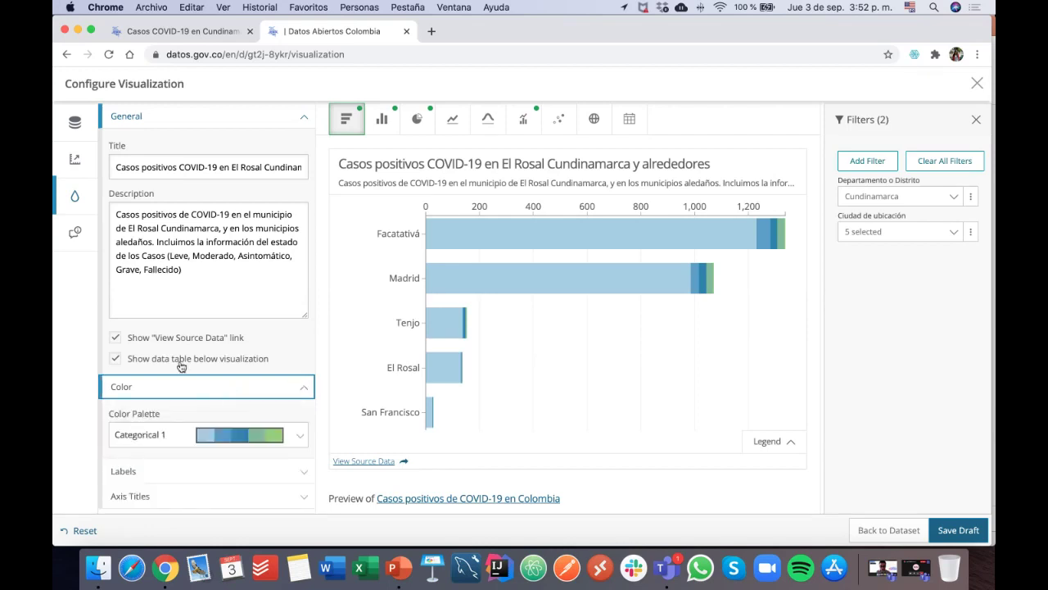
click(233, 441)
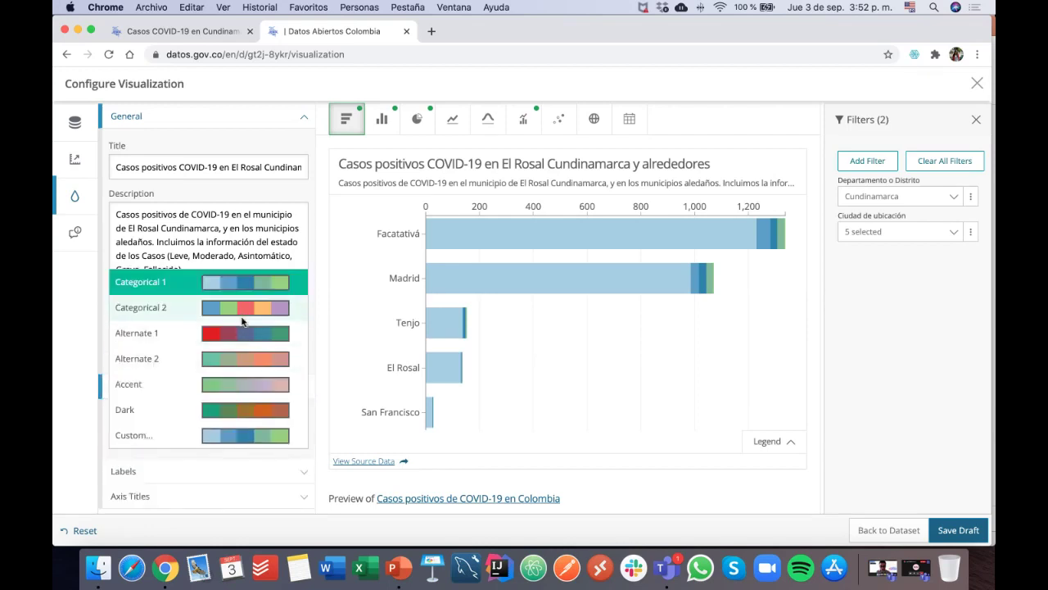
click(240, 333)
click(235, 436)
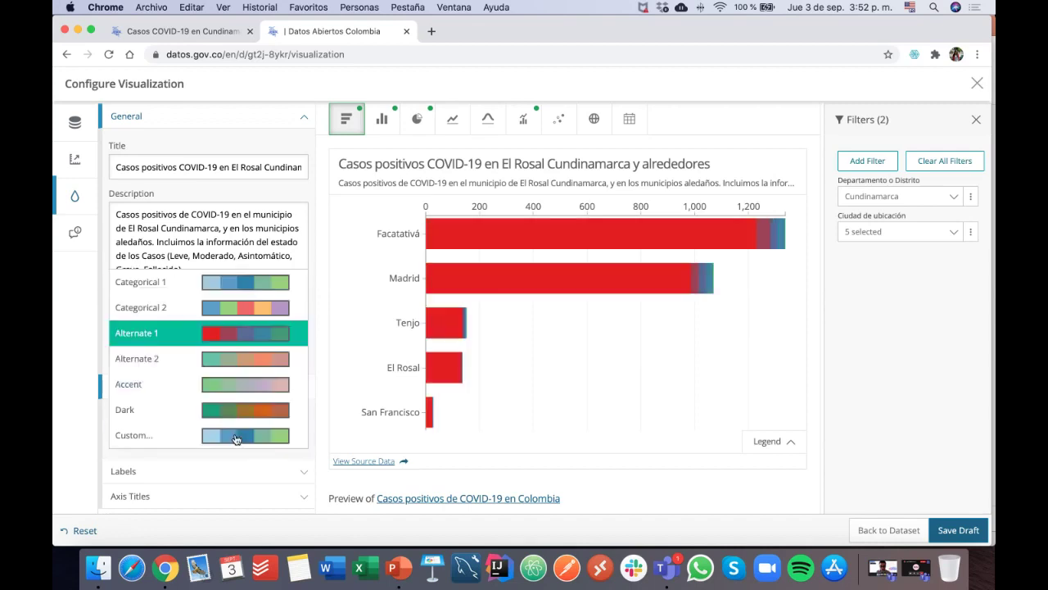
click(258, 306)
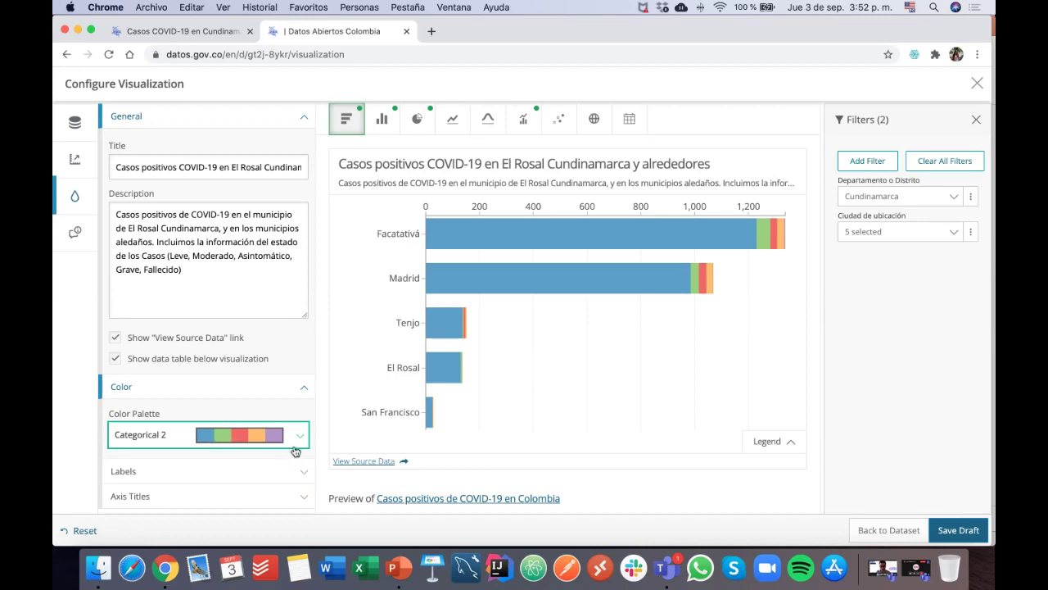
Turn on text wrapping and value labels in the chart's label settings
click(149, 478)
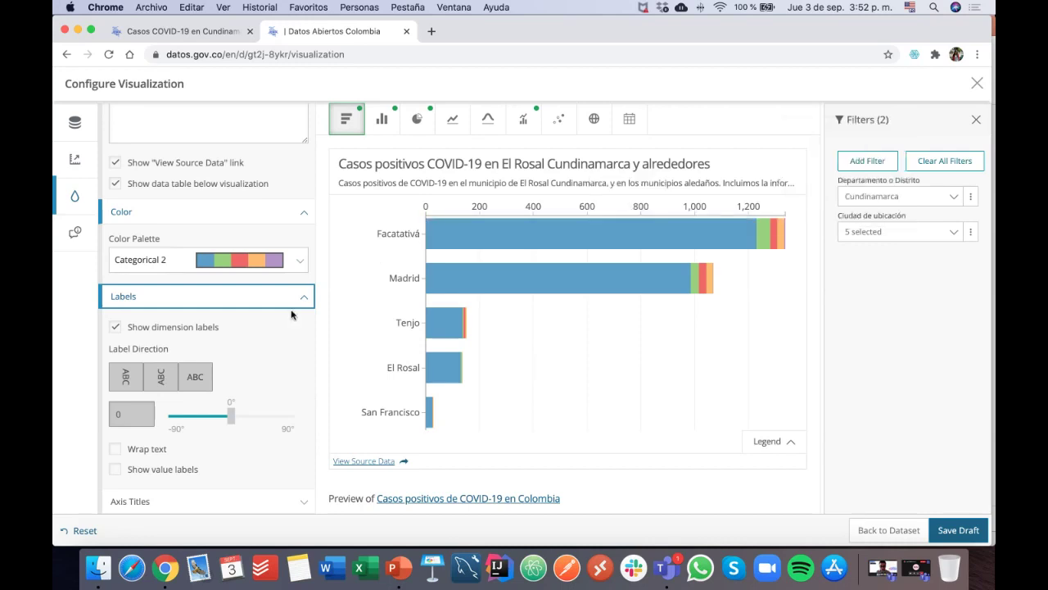
click(116, 450)
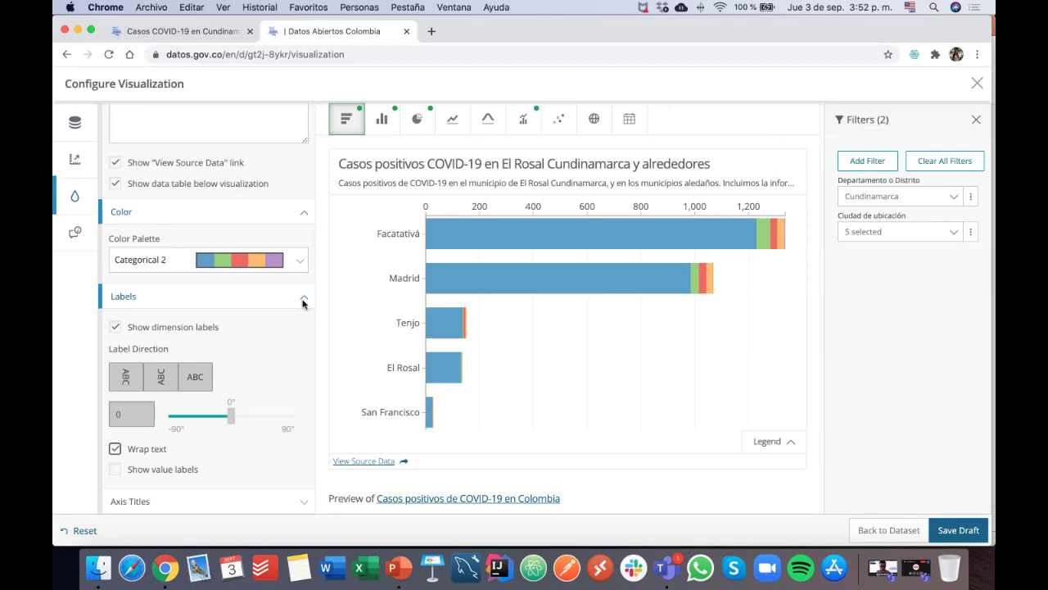
click(172, 473)
mouse_move(456, 325)
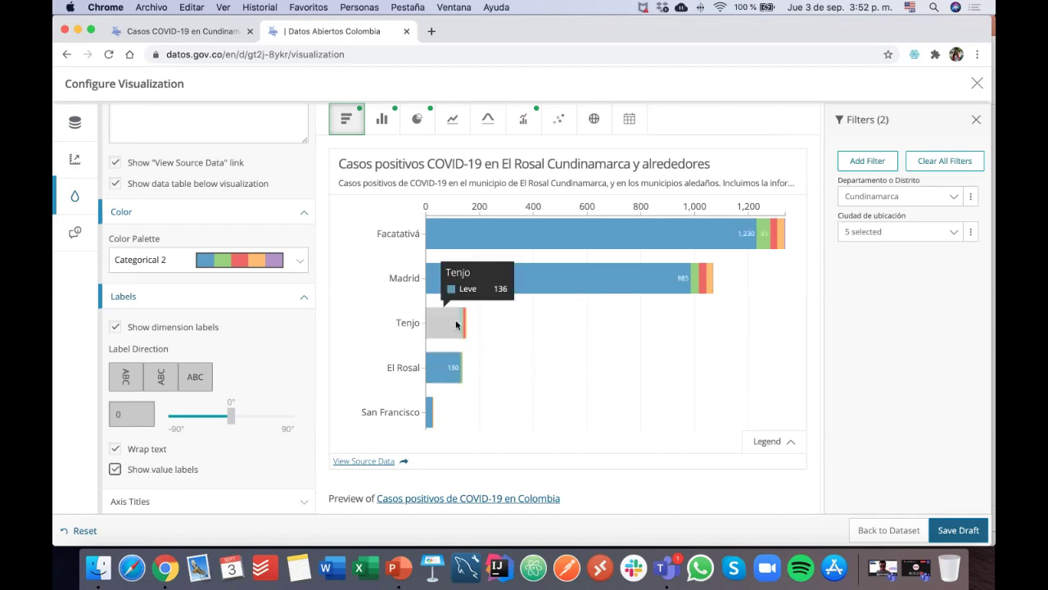
click(114, 471)
click(115, 472)
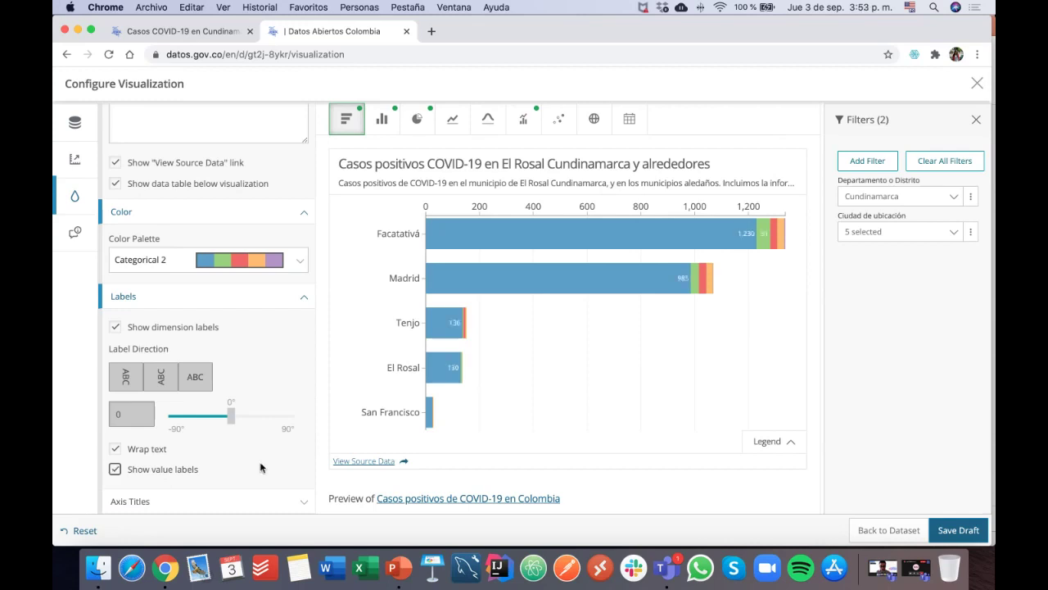
Set the chart's left axis title to "Municipios"
click(186, 502)
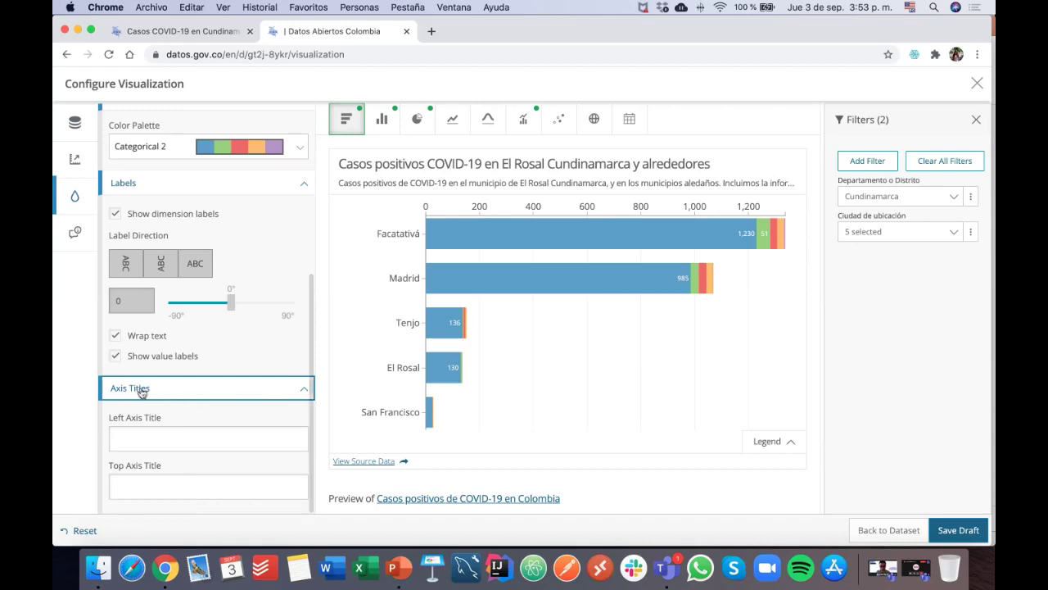
click(186, 436)
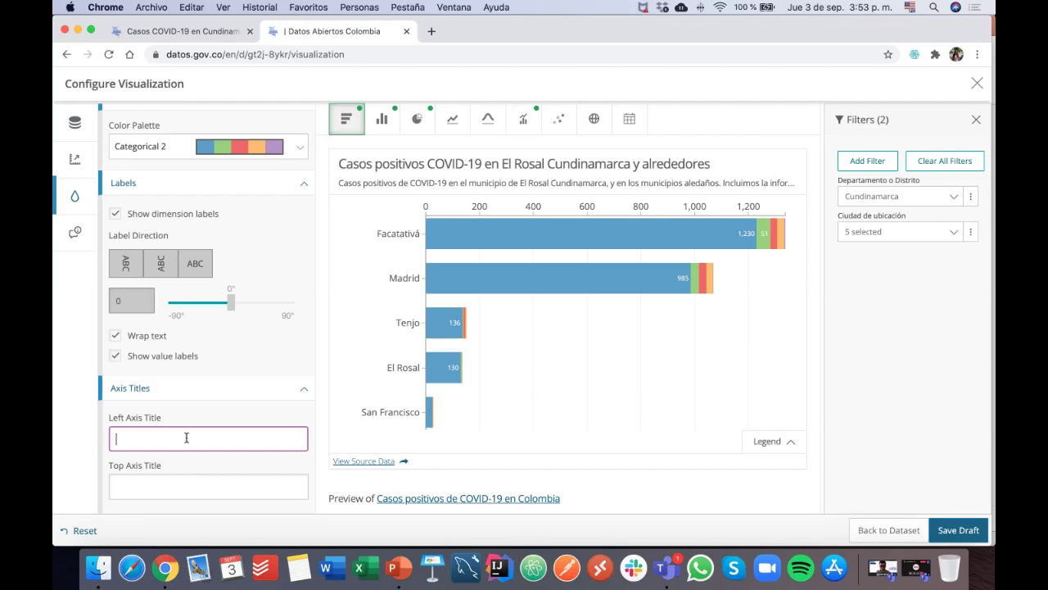
text(M)
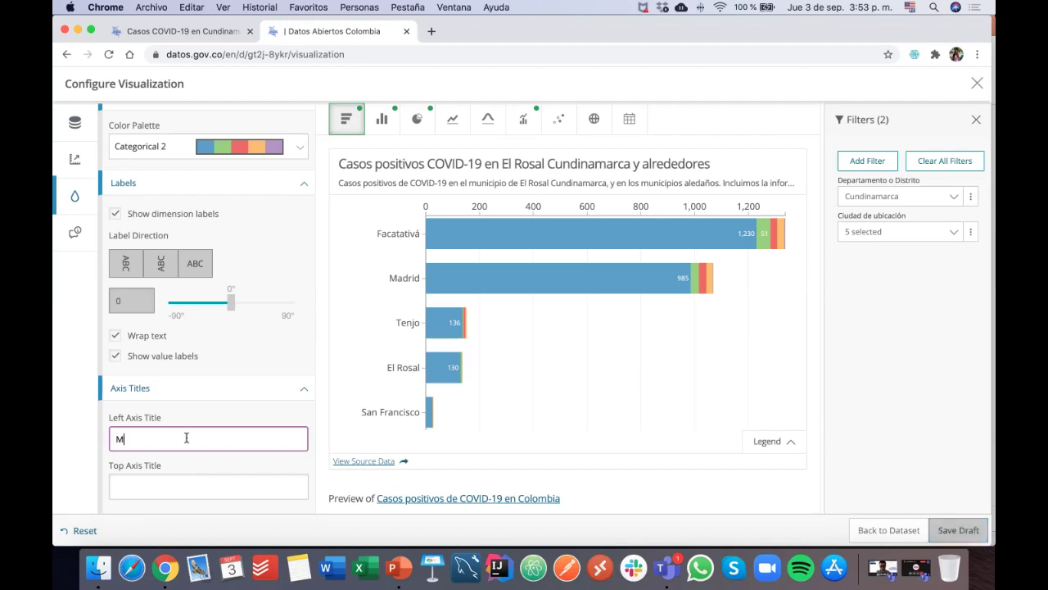
text(unicipios)
key(Tab)
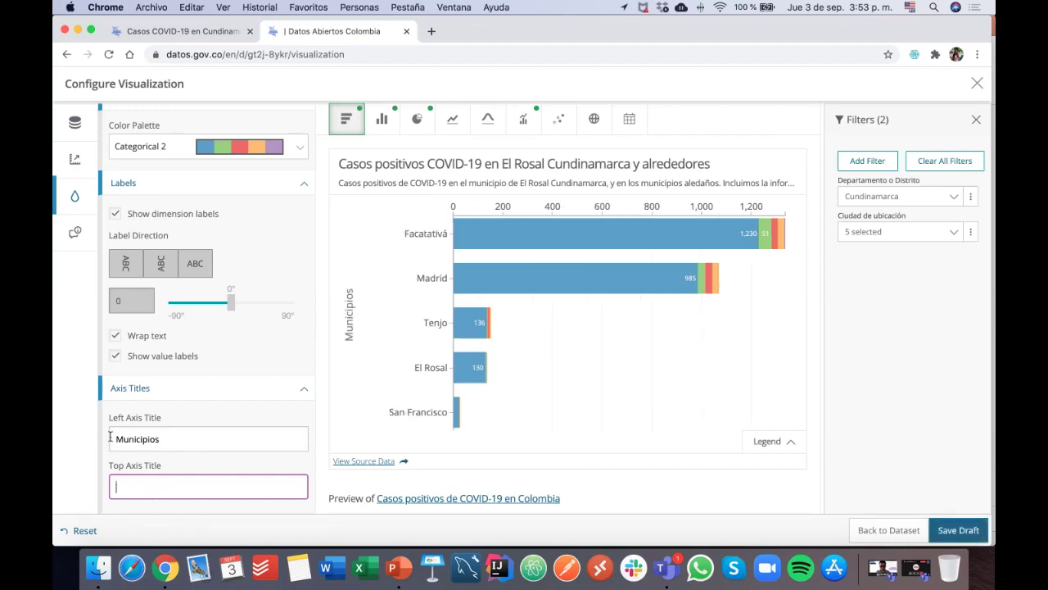
Set the chart's top axis title to "Número de casos COVID-19"
text(N)
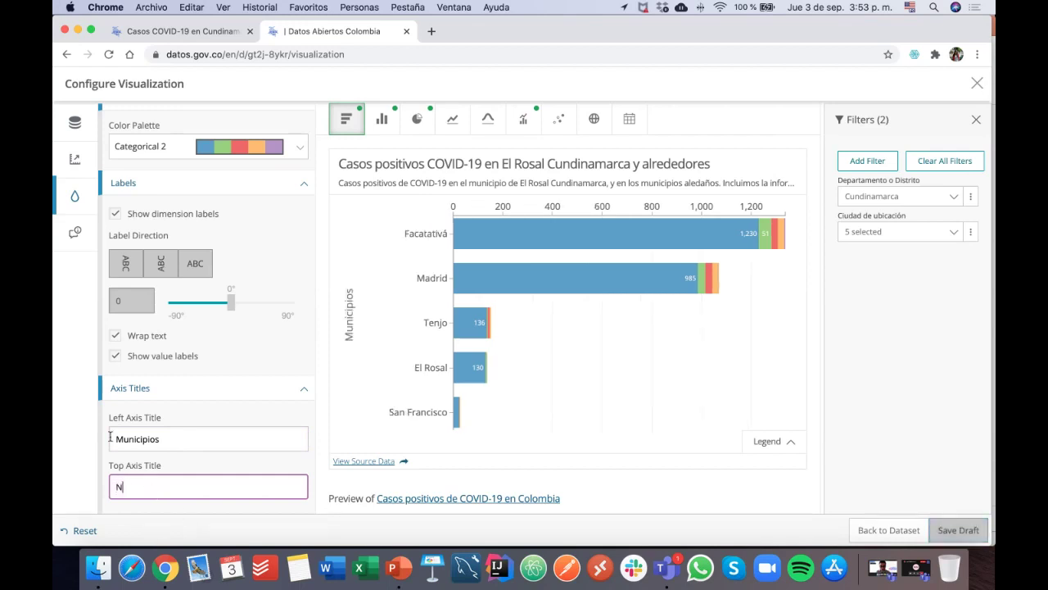
text(úmero de caos)
text(os COVI)
text(D-19)
click(313, 494)
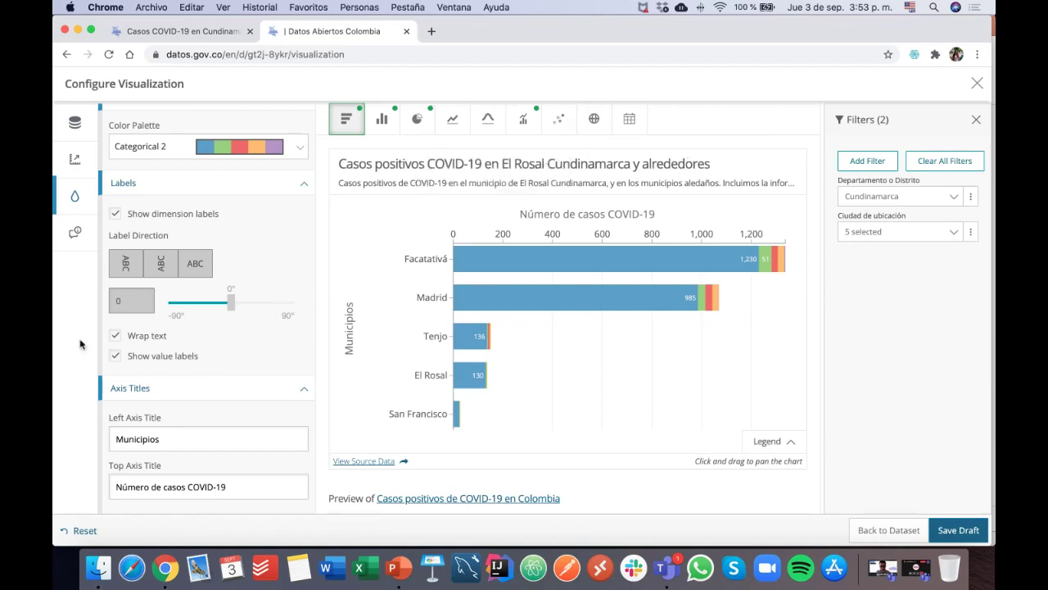
Set the chart's overlay legend to display open by default
click(78, 241)
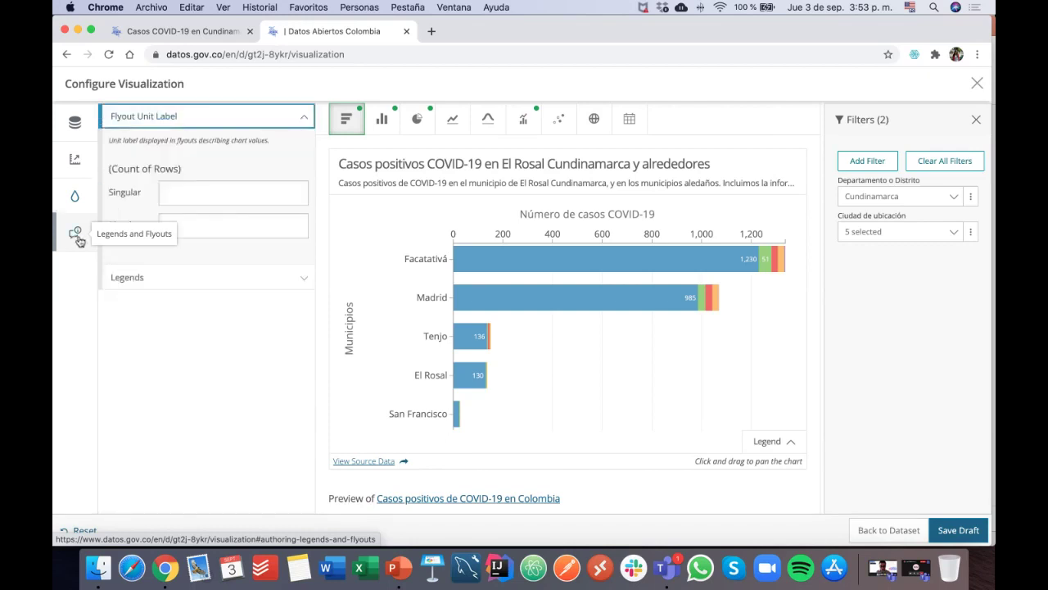
click(303, 279)
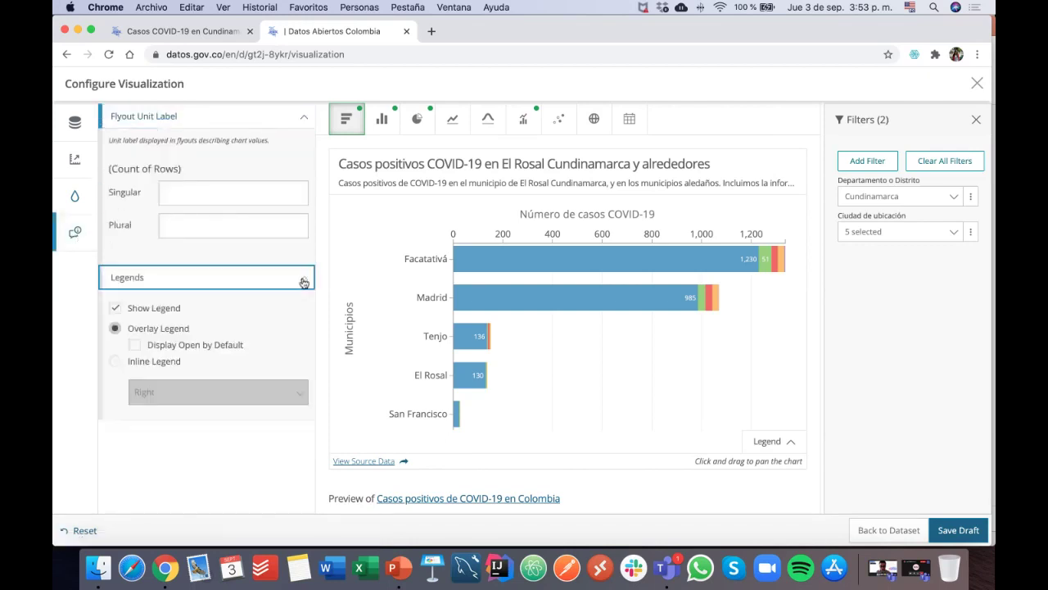
click(134, 345)
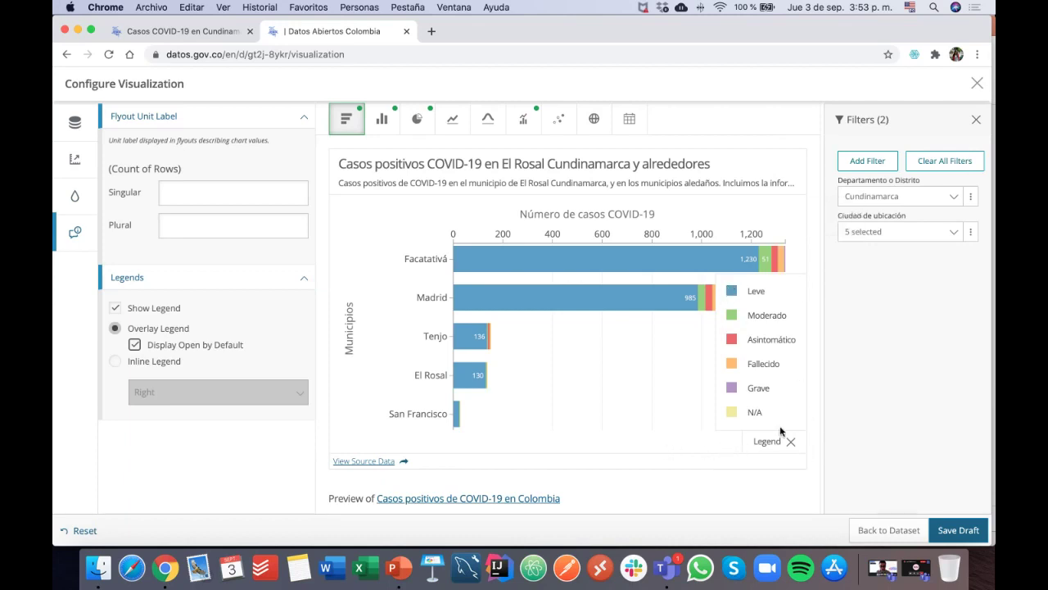
click(134, 345)
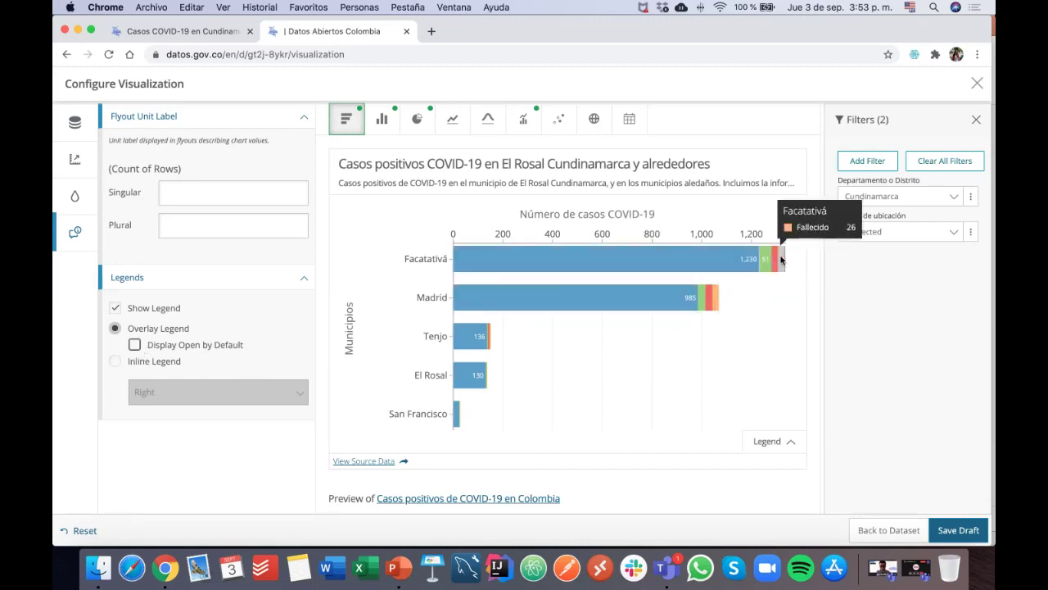
click(136, 345)
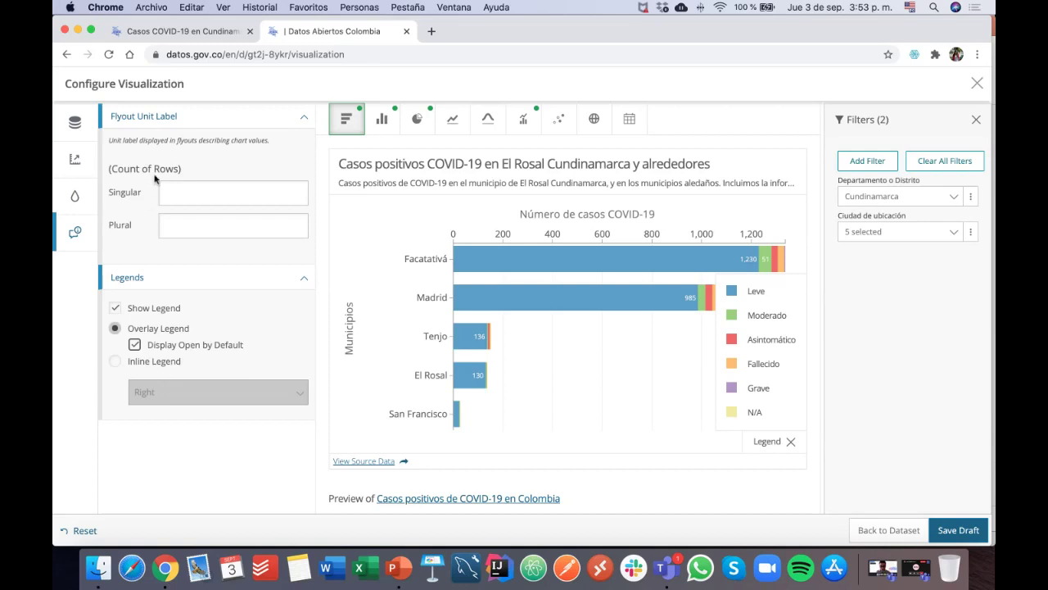
Set the flyout unit label for the row count to "caso" in singular and "casos" in plural
click(179, 190)
click(173, 226)
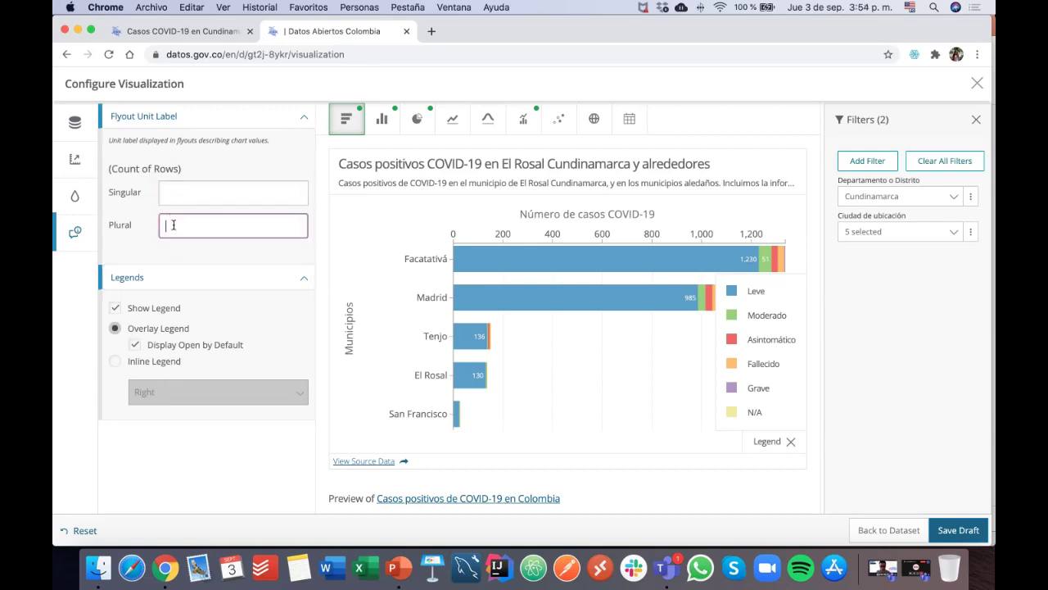
click(170, 195)
drag(105, 170, 185, 170)
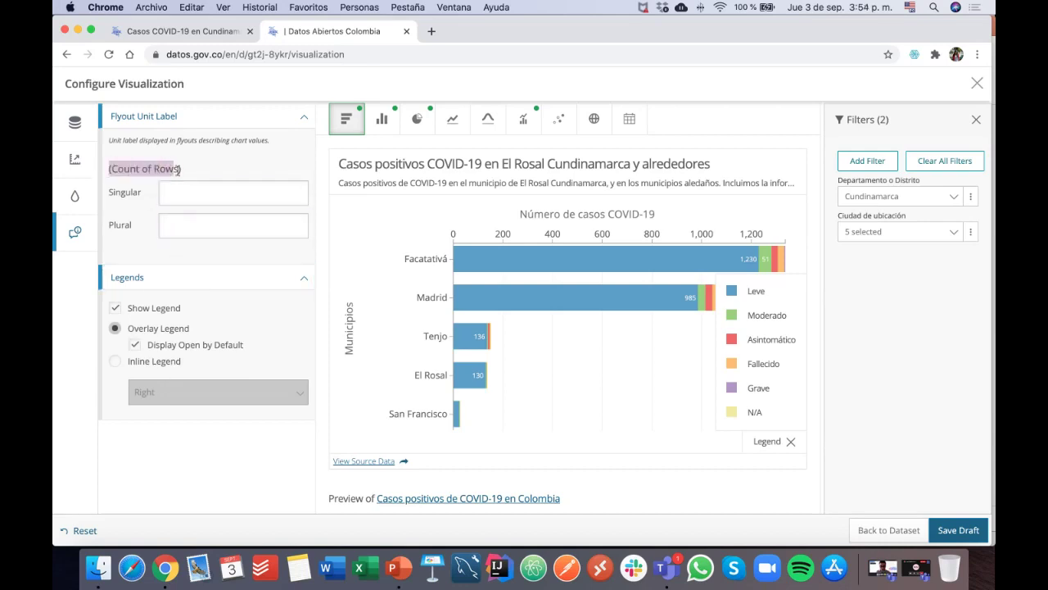
click(190, 193)
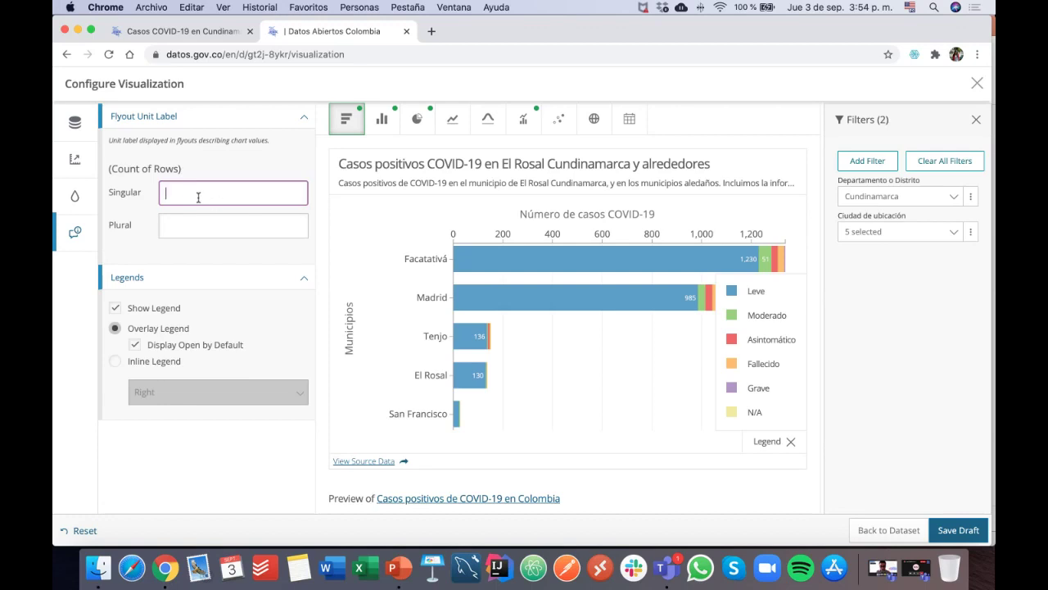
mouse_move(514, 275)
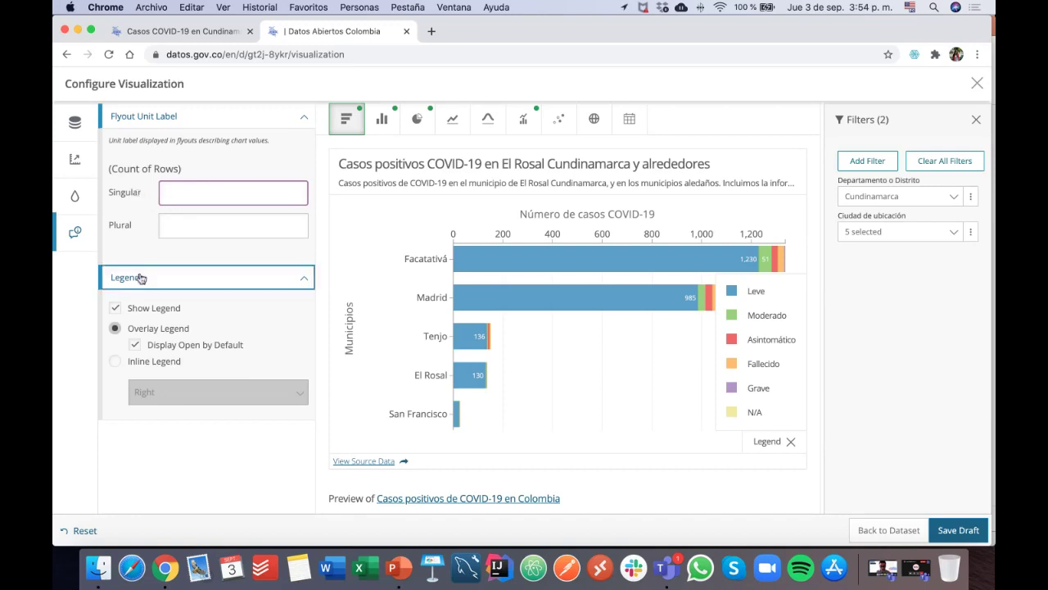
text(caso)
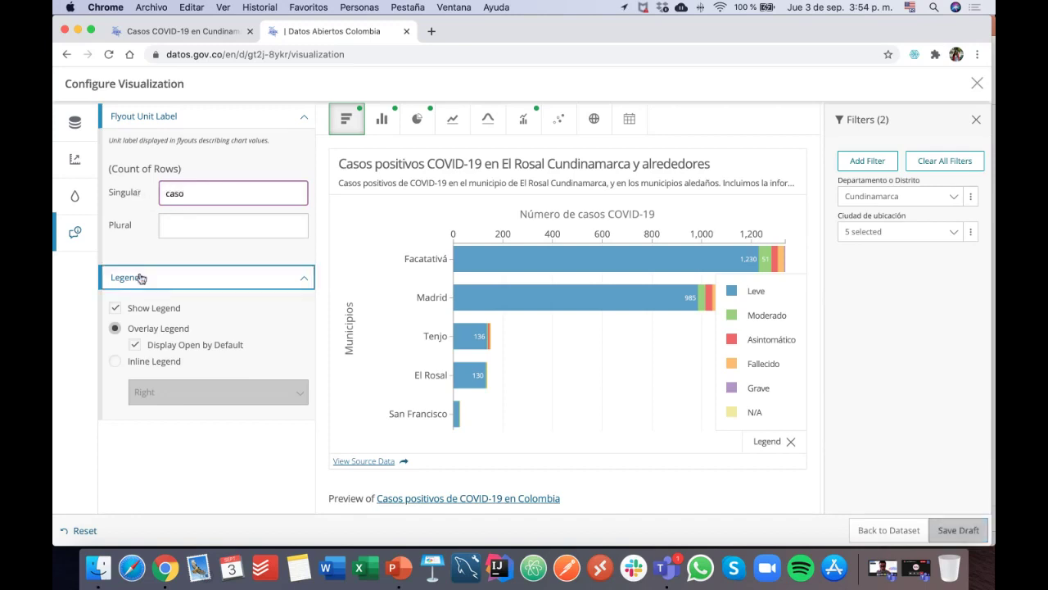
key(Tab)
text(casos)
click(159, 454)
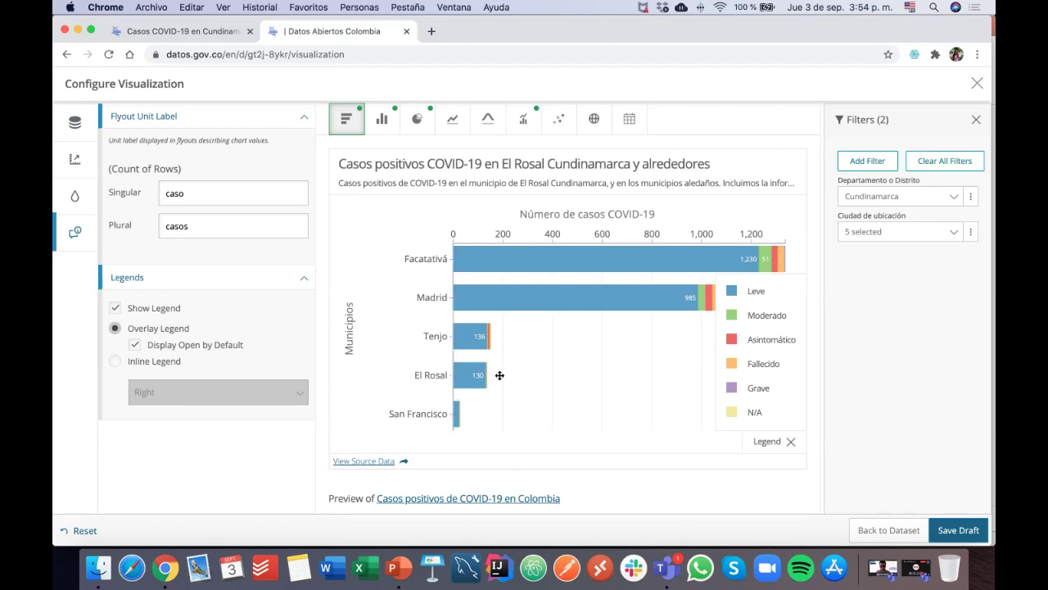
mouse_move(476, 382)
Save the visualization as a draft named "Casos positivos COVID-19 en El Rosal Cundinamarca y alrededor"
click(971, 534)
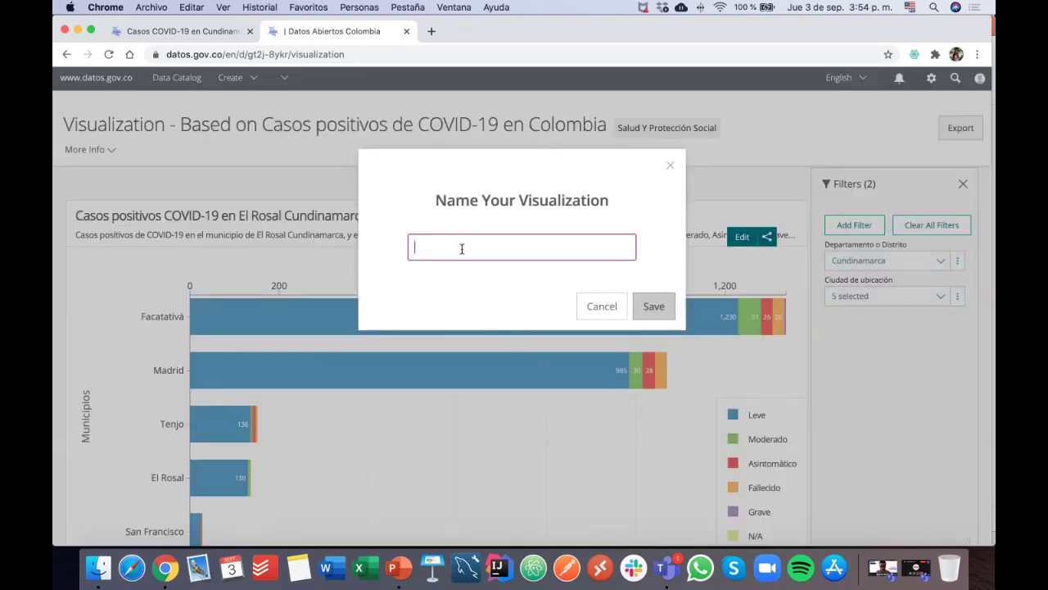
text(Ca)
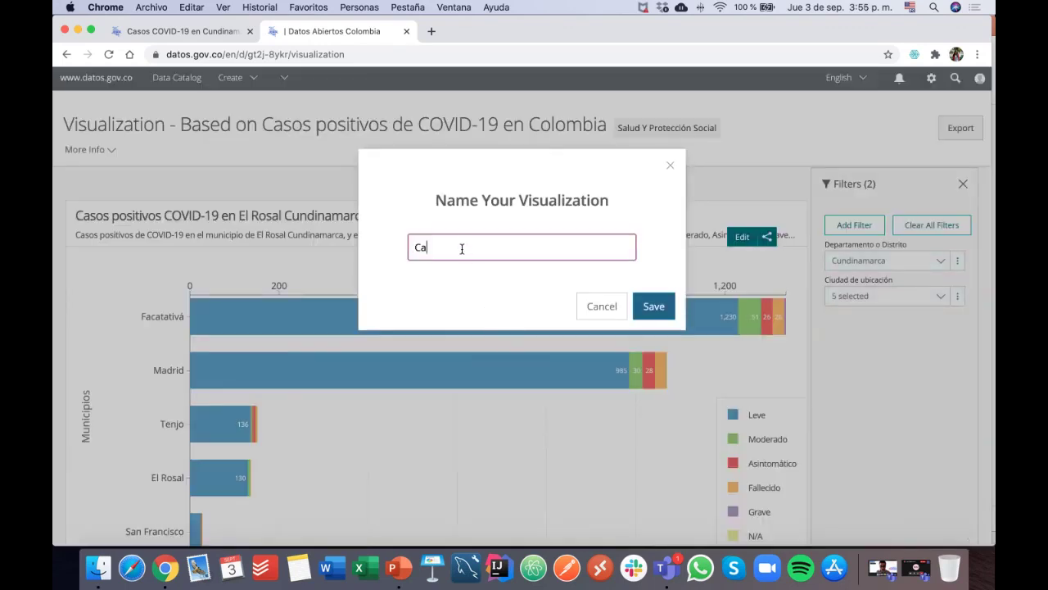
text(sos positivos )
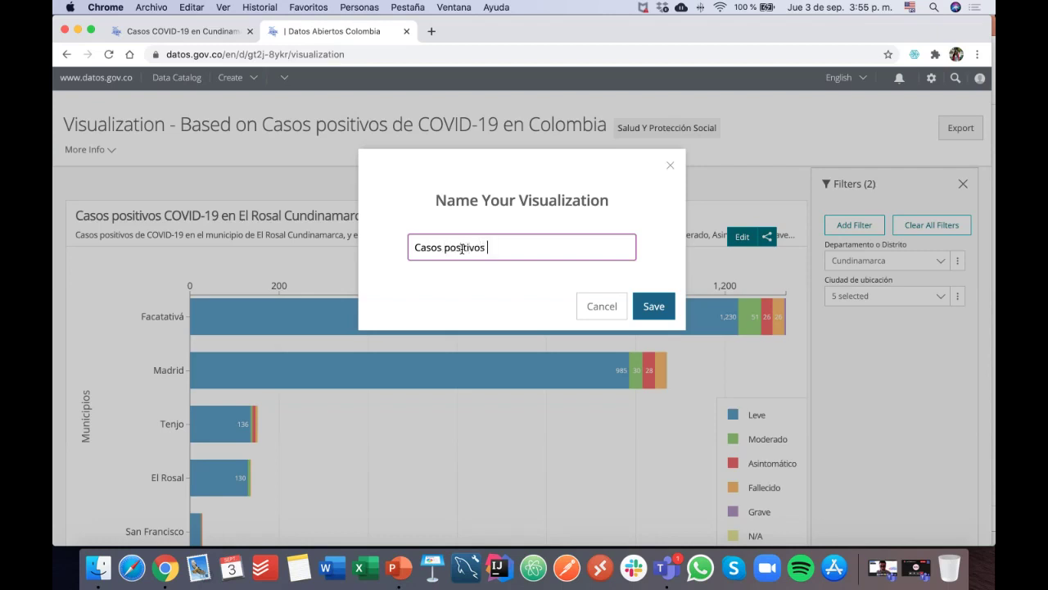
text(COVID-19 en El Rosal Cundinamarc)
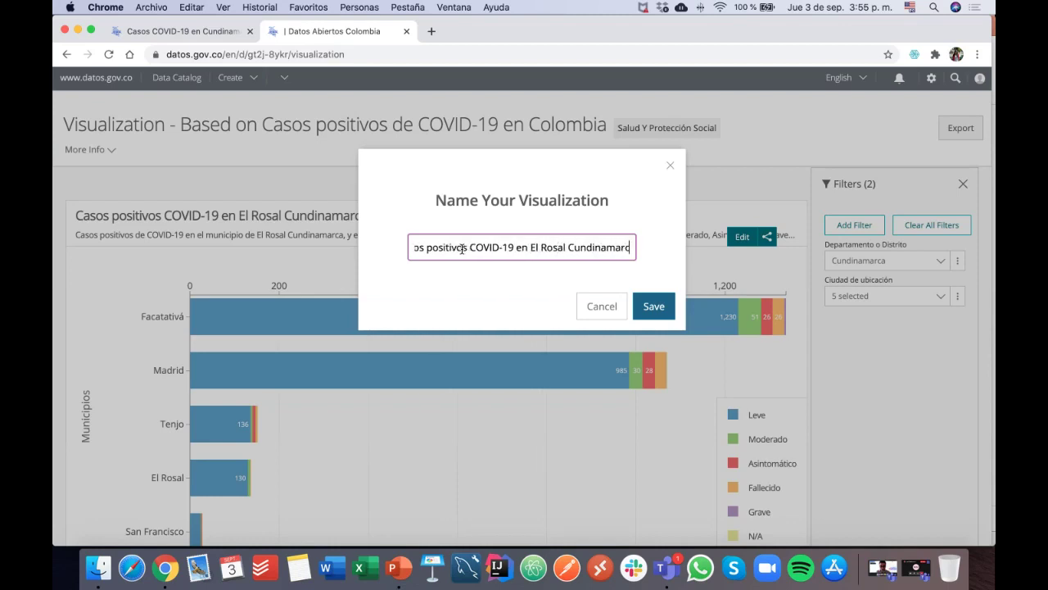
text(a y alrededor)
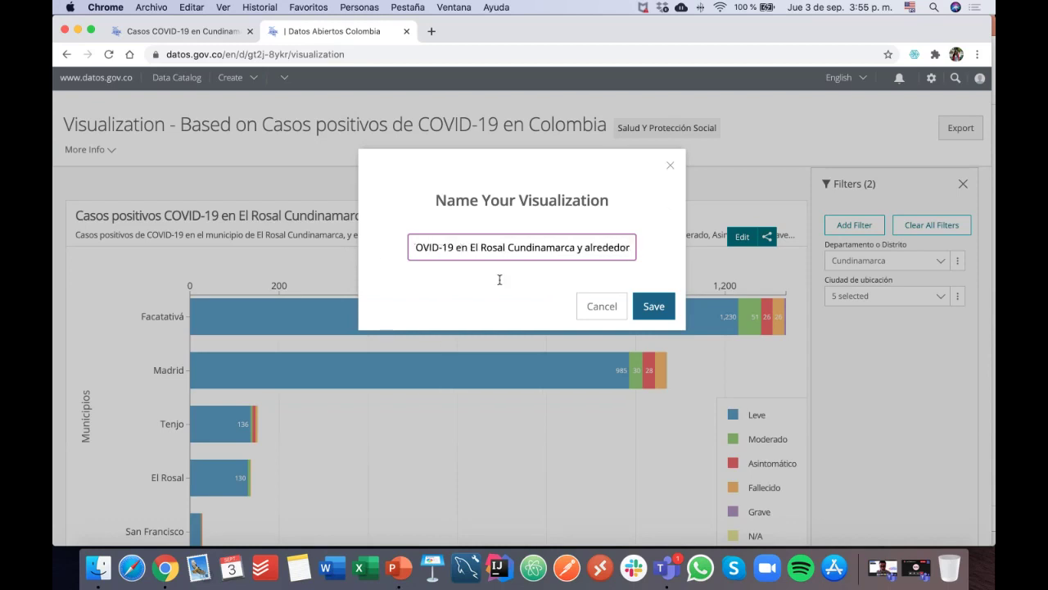
click(657, 309)
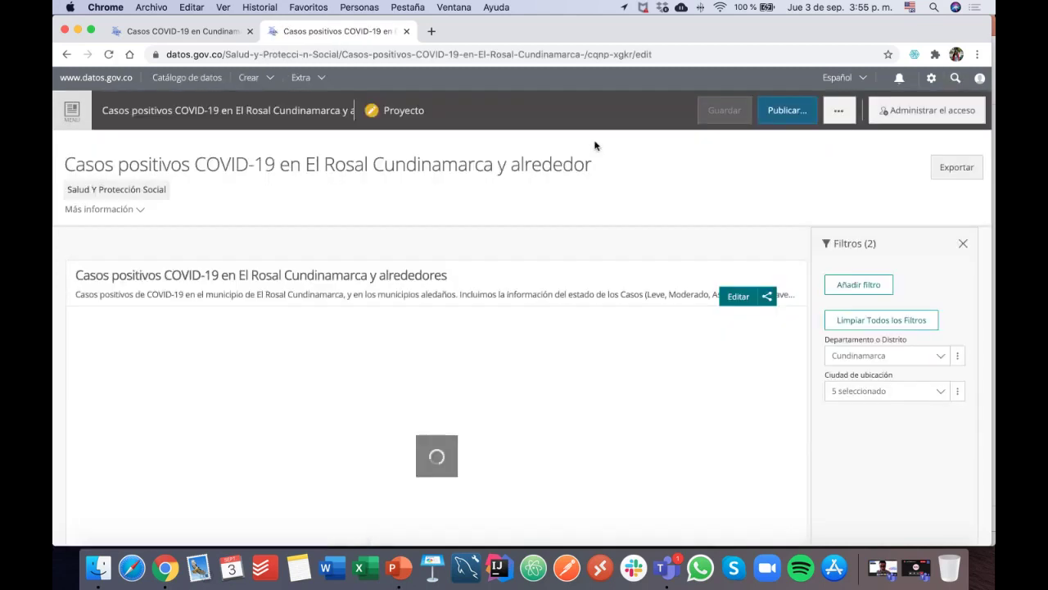
Review the saved chart and its data table, and compare it with the earlier "Casos COVID-19 en Cundinamarca" chart
scroll(809, 260, down, 5)
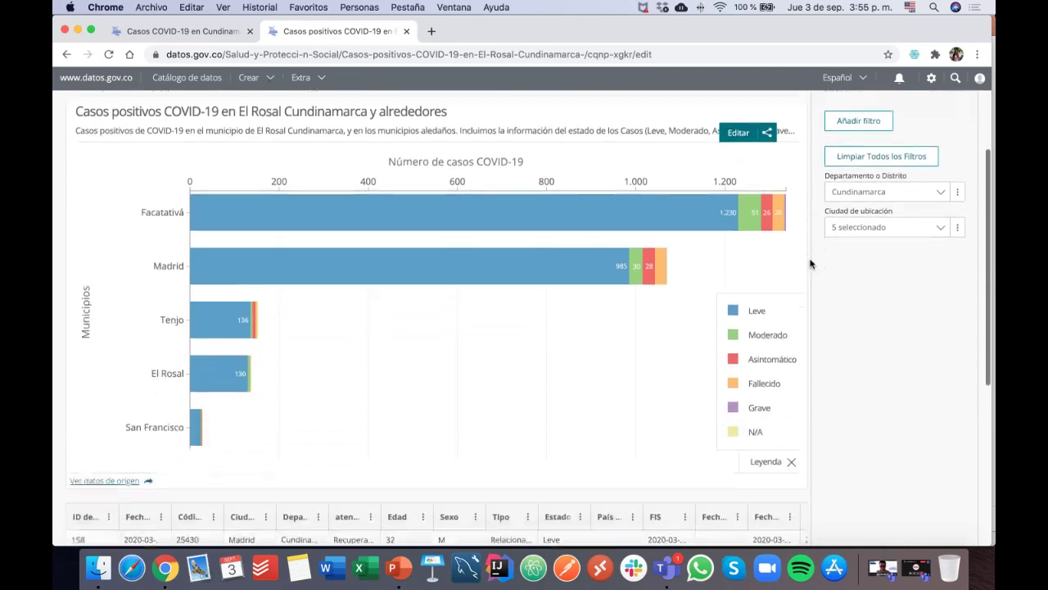
scroll(811, 262, down, 5)
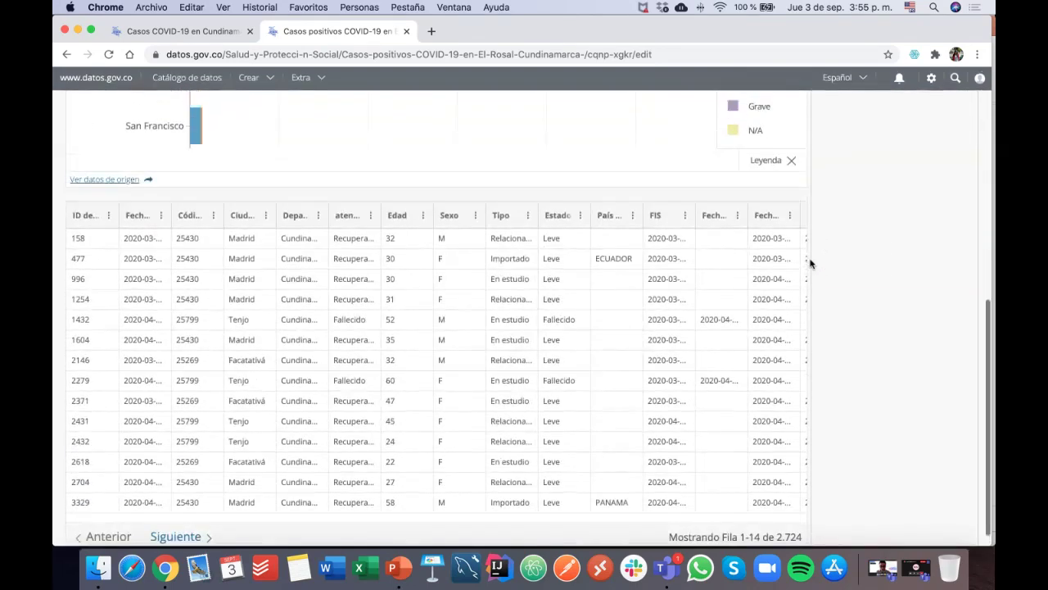
scroll(811, 262, up, 6)
scroll(811, 262, up, 3)
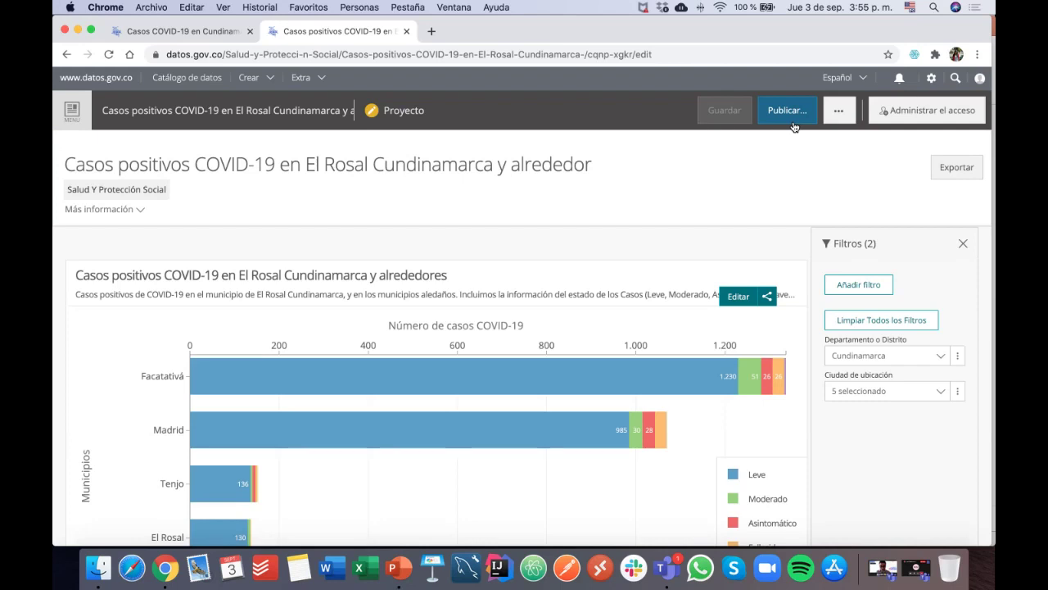
scroll(615, 207, down, 3)
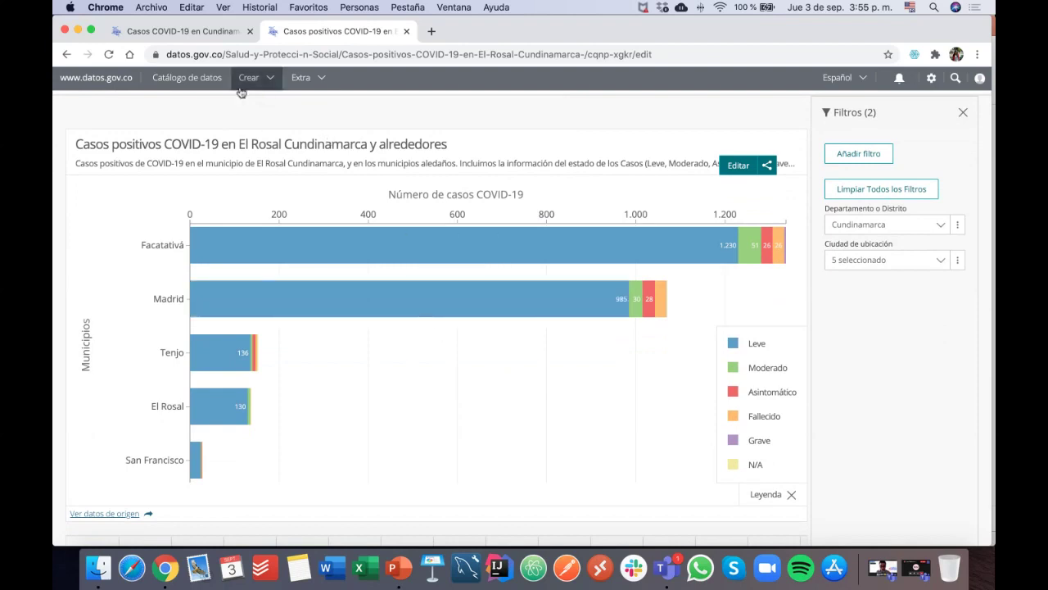
click(187, 33)
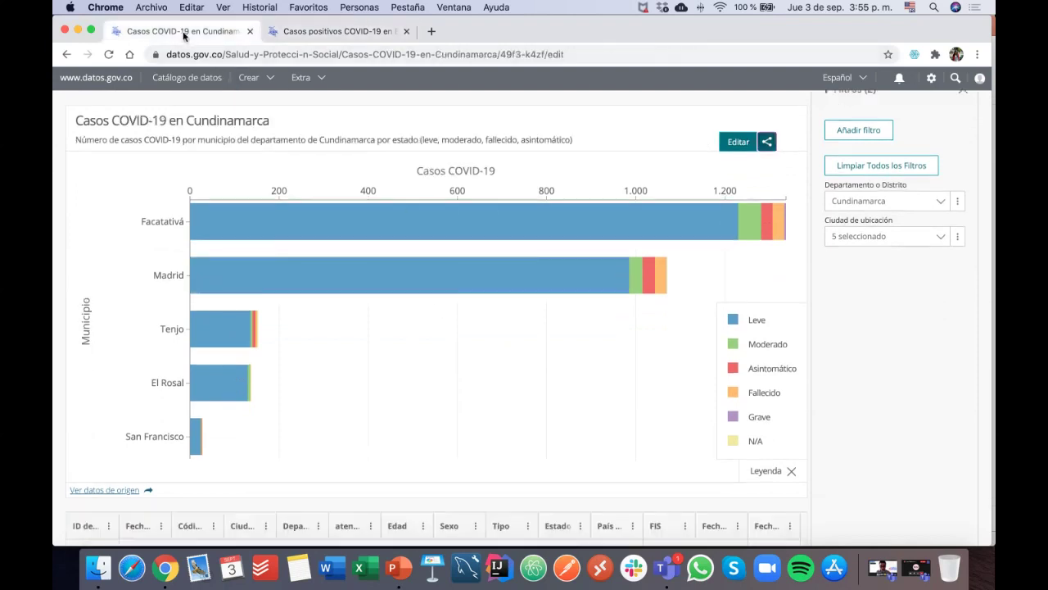
click(311, 37)
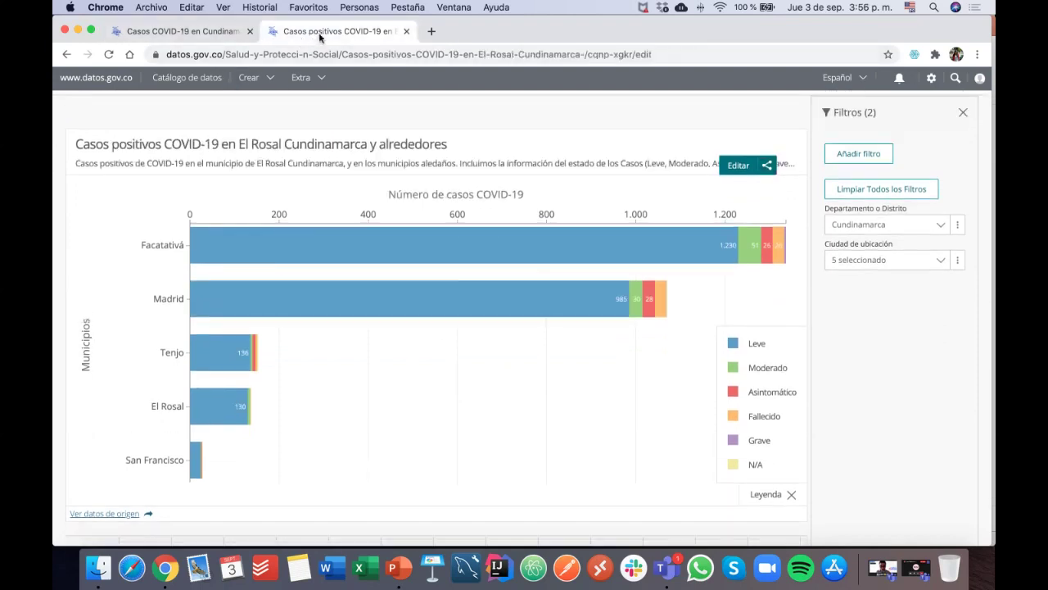
Open the datos.gov.co home page in a new browser tab
click(432, 31)
text(datos.gov)
key(BackSpace)
key(BackSpace)
key(BackSpace)
text(.)
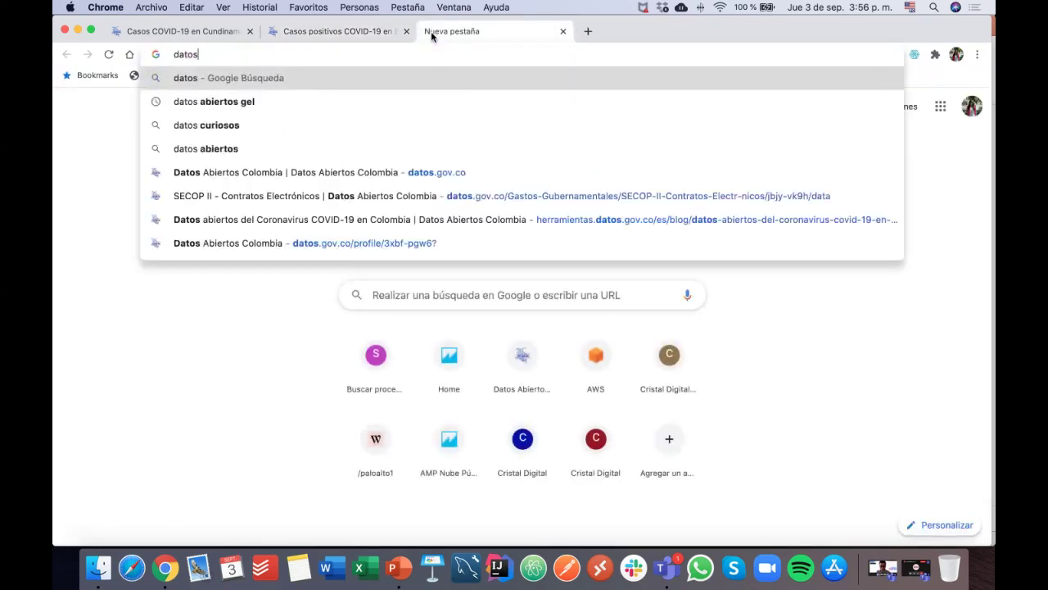
text(gov.co)
key(Return)
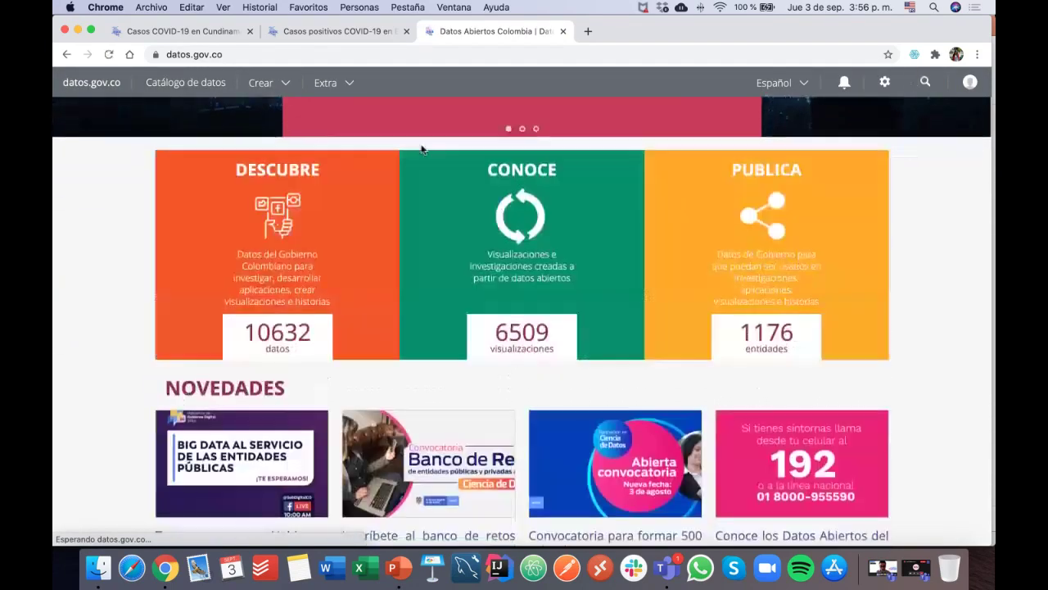
Look over the portal's home page, visit the Usos page and go on to the Visualiza catalogue of charts
scroll(420, 149, up, 2)
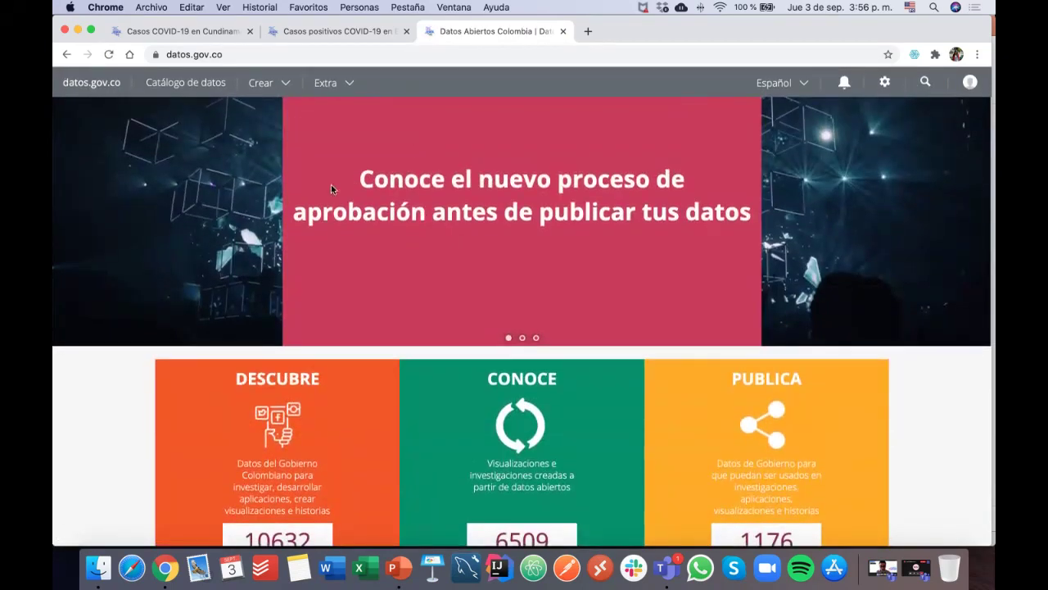
scroll(330, 187, down, 3)
scroll(335, 197, down, 1)
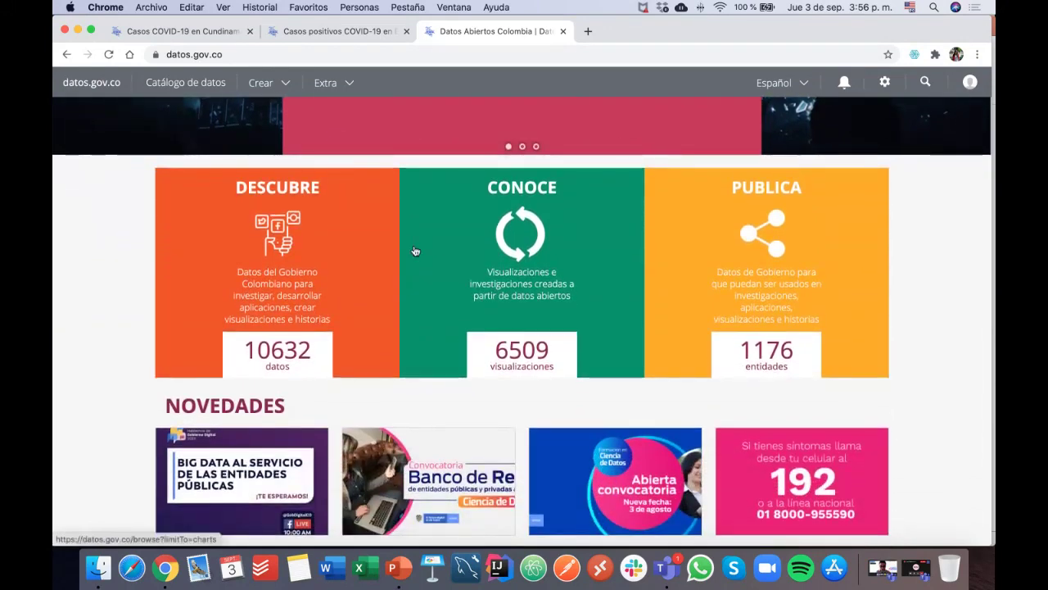
scroll(415, 251, up, 4)
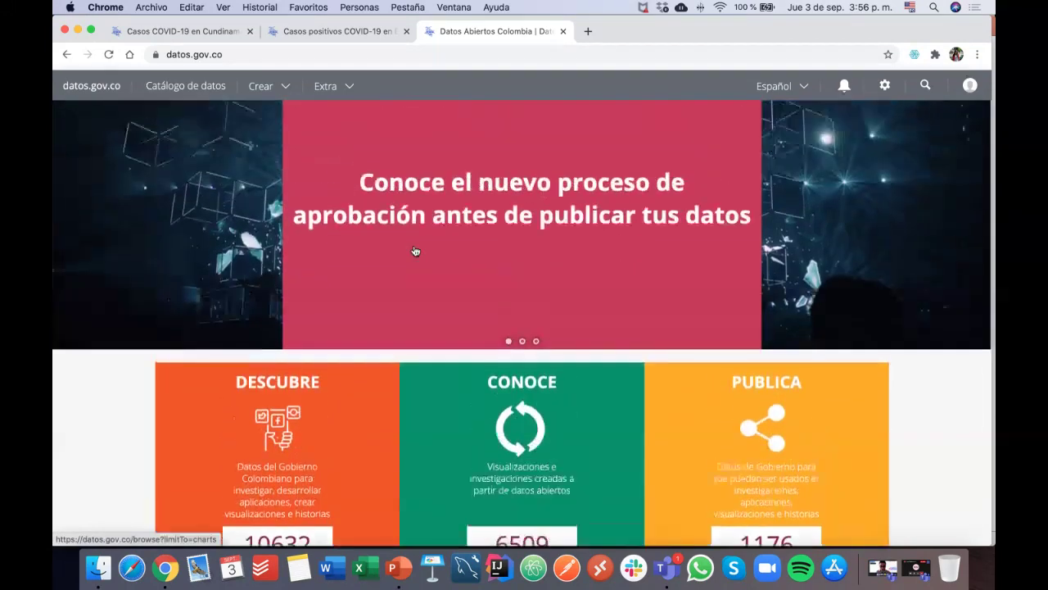
click(345, 83)
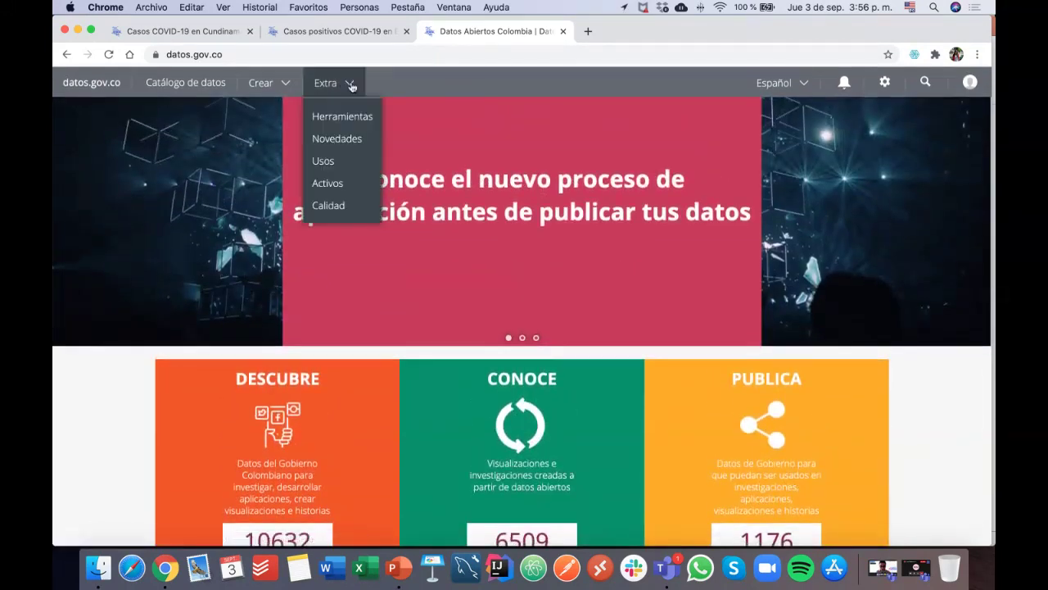
click(324, 161)
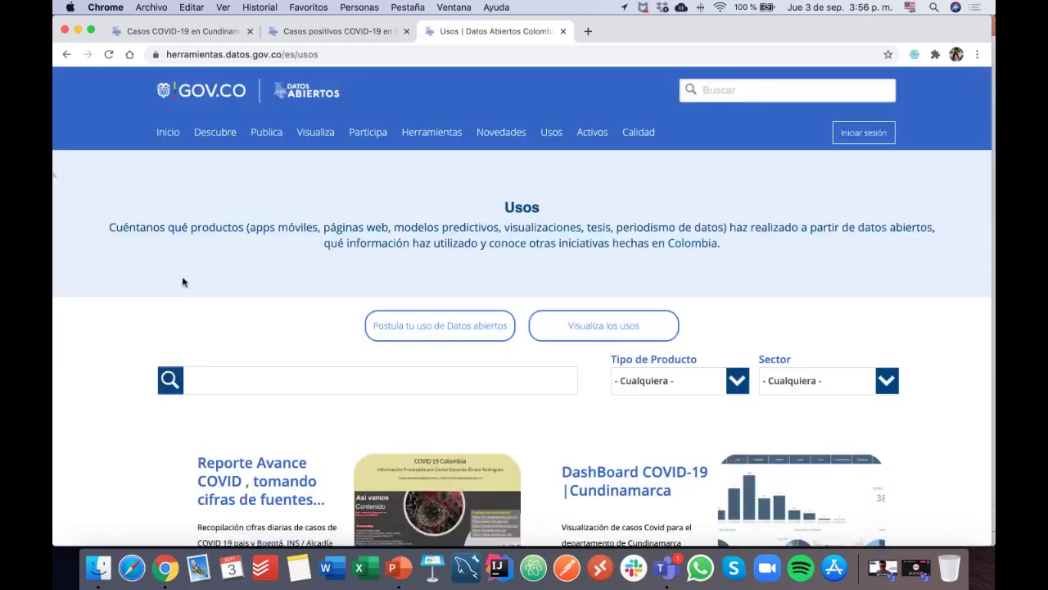
click(314, 134)
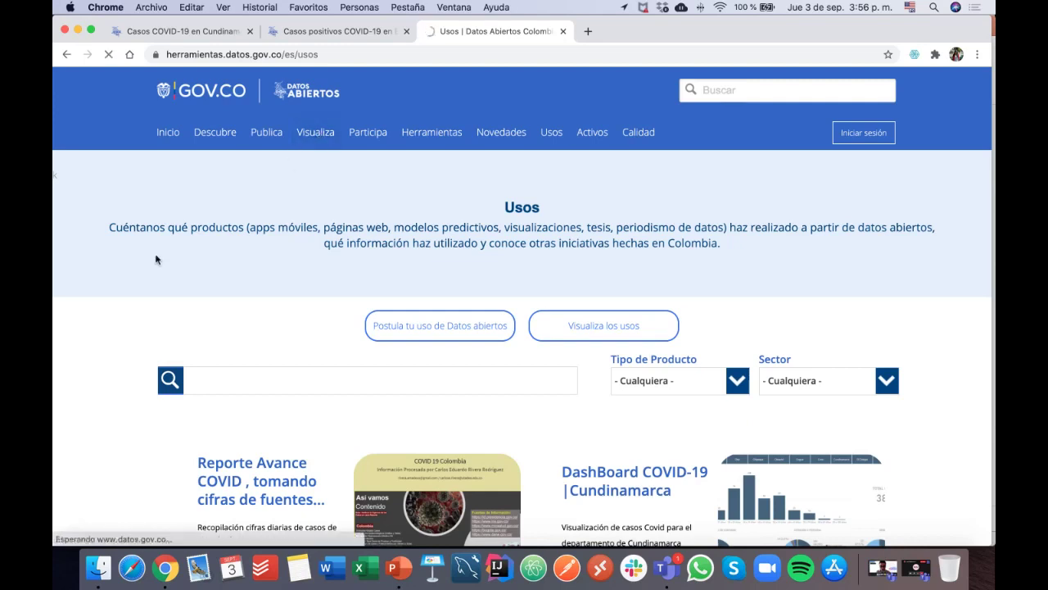
scroll(156, 259, down, 3)
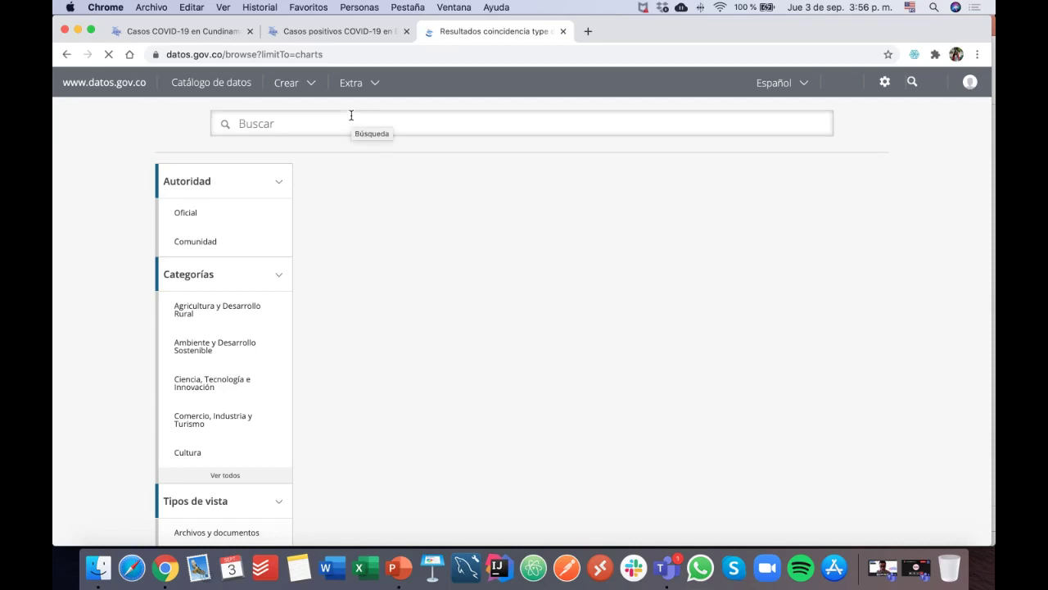
Return to the El Rosal chart, bring up its share and embed options and select the iFrame embed code
click(299, 34)
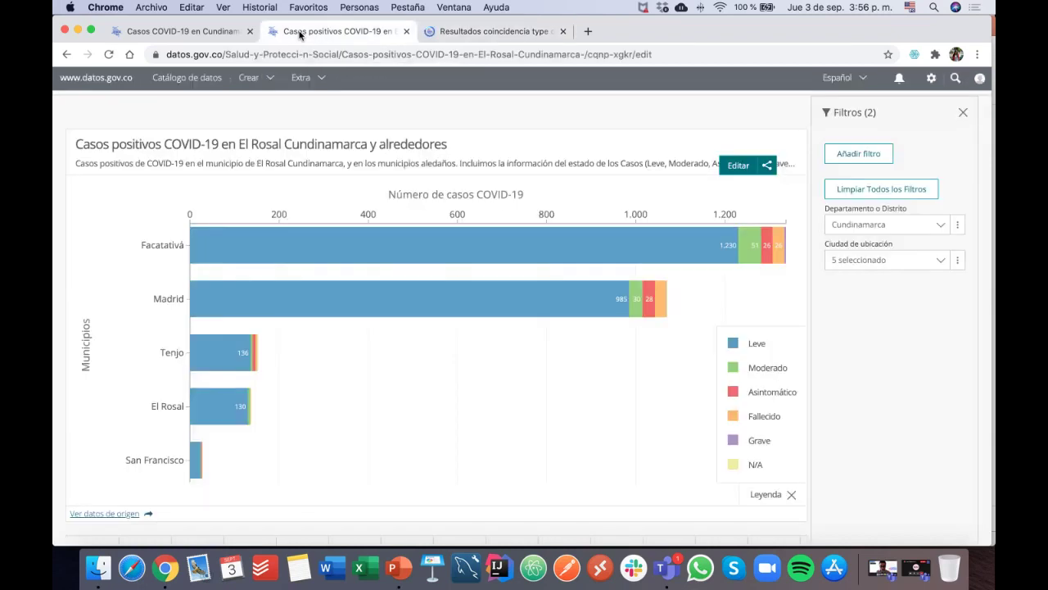
click(768, 166)
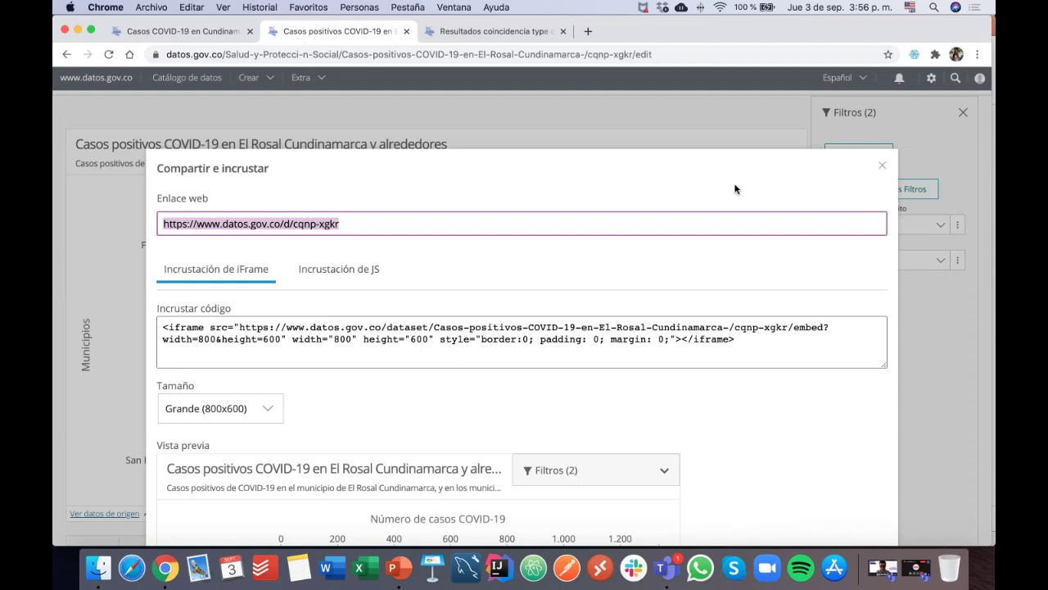
click(401, 332)
click(204, 347)
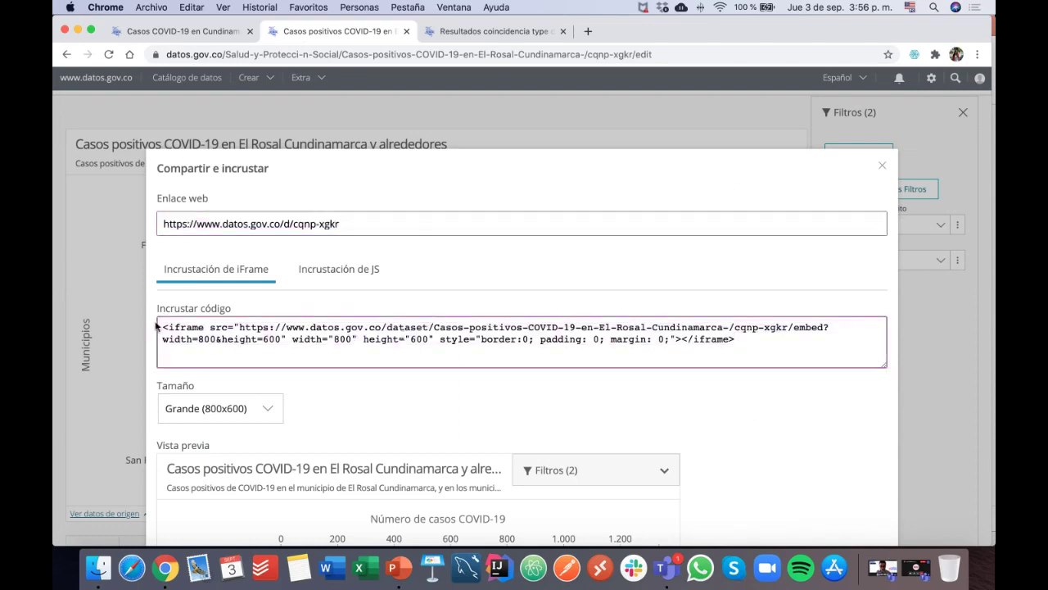
mouse_move(159, 325)
mouse_down()
mouse_move(706, 346)
mouse_move(169, 329)
mouse_move(161, 319)
mouse_up()
click(742, 338)
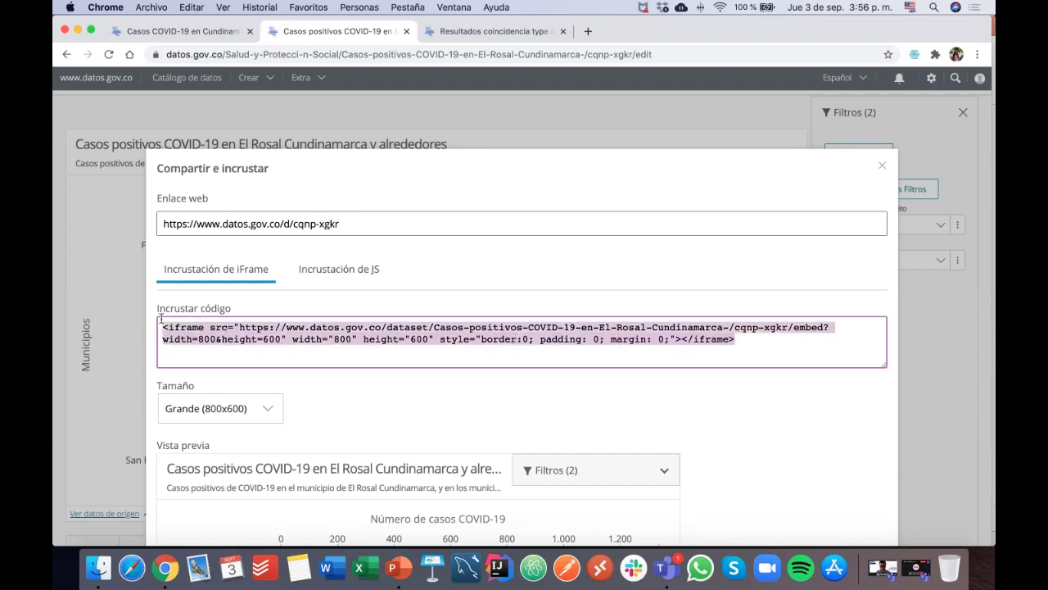
click(742, 338)
drag(738, 339, 133, 338)
click(136, 329)
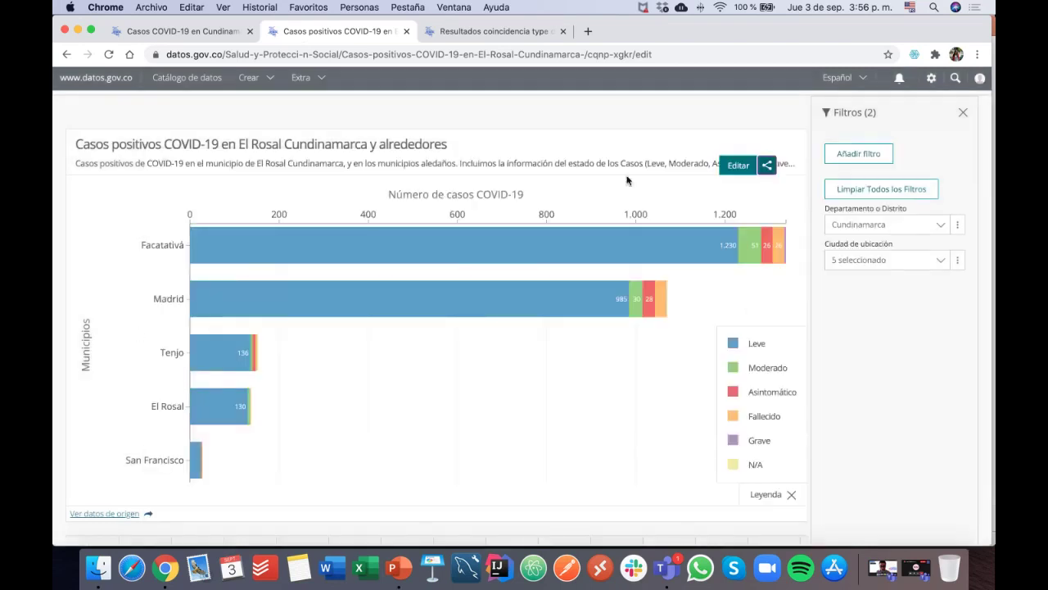
Reopen the chart's share and embed options and highlight the whole iFrame code to examine it
click(767, 166)
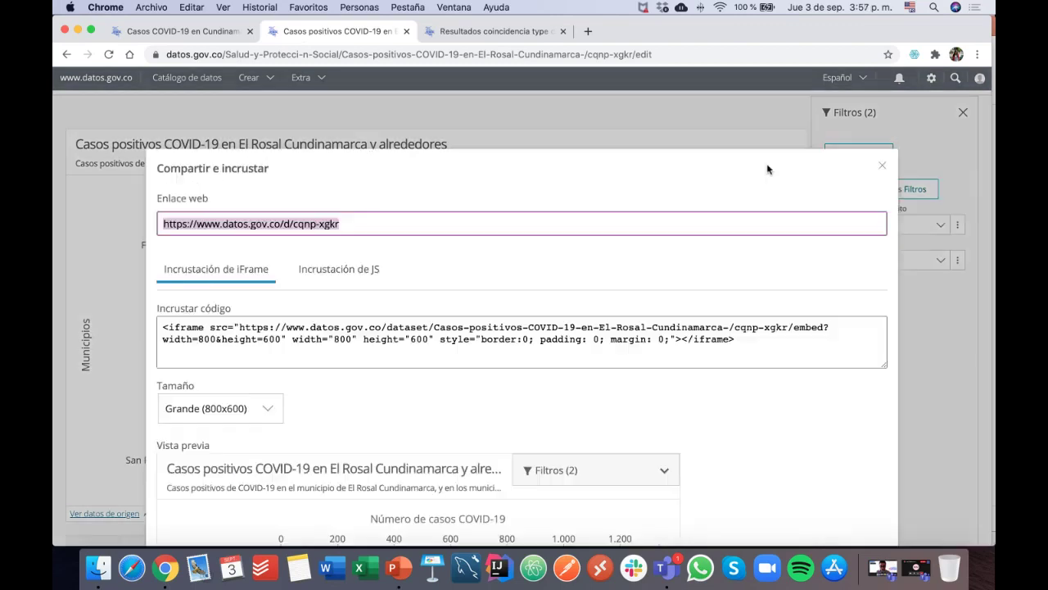
click(713, 340)
drag(713, 340, 306, 339)
click(735, 341)
double_click(256, 329)
triple_click(256, 329)
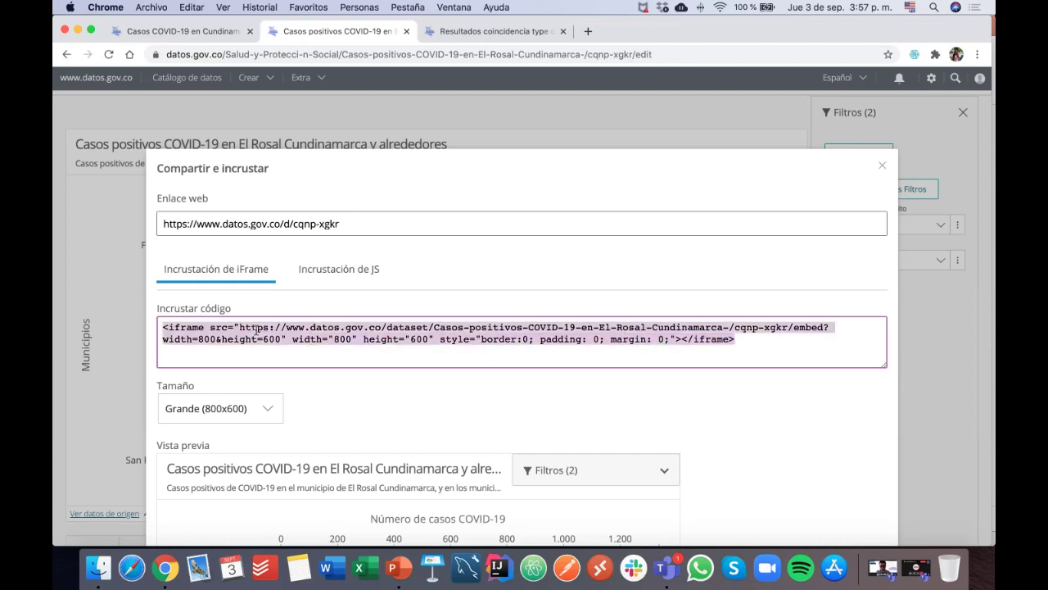
click(165, 326)
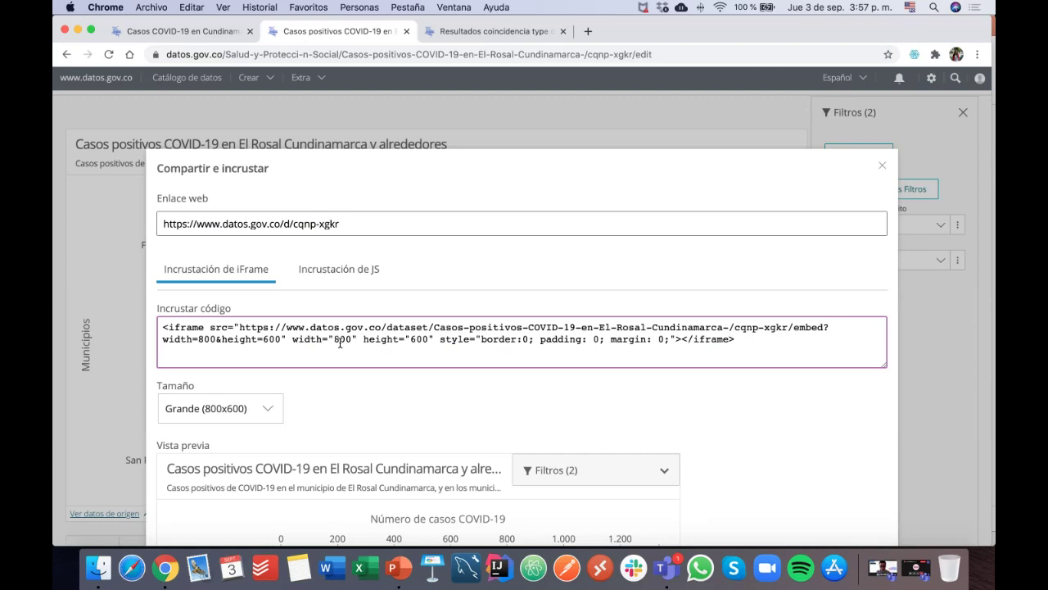
Load the datos.gov.co home page again in the tab that holds the chart catalogue
click(208, 33)
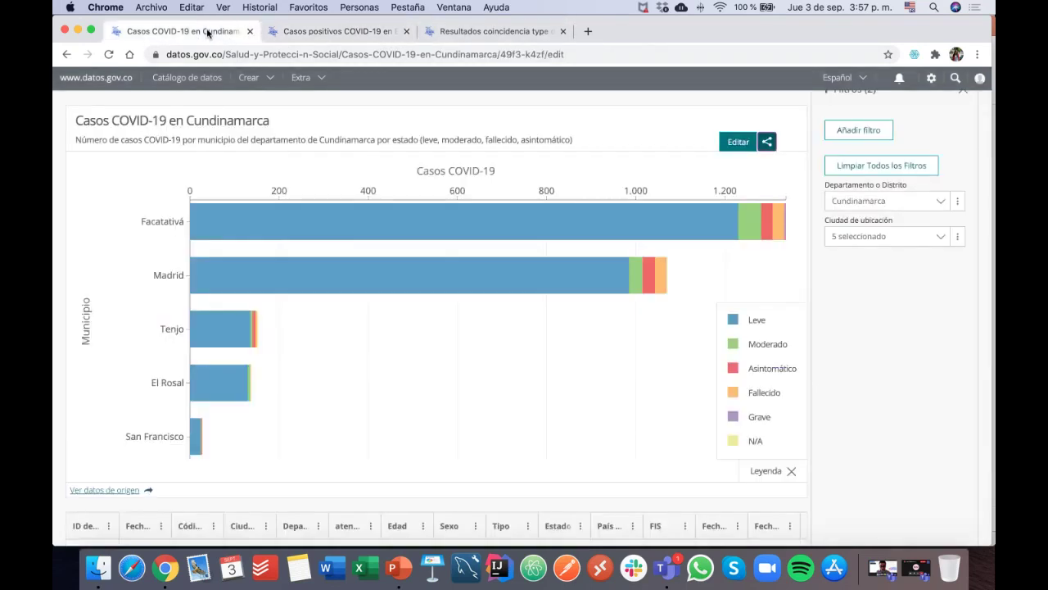
click(458, 33)
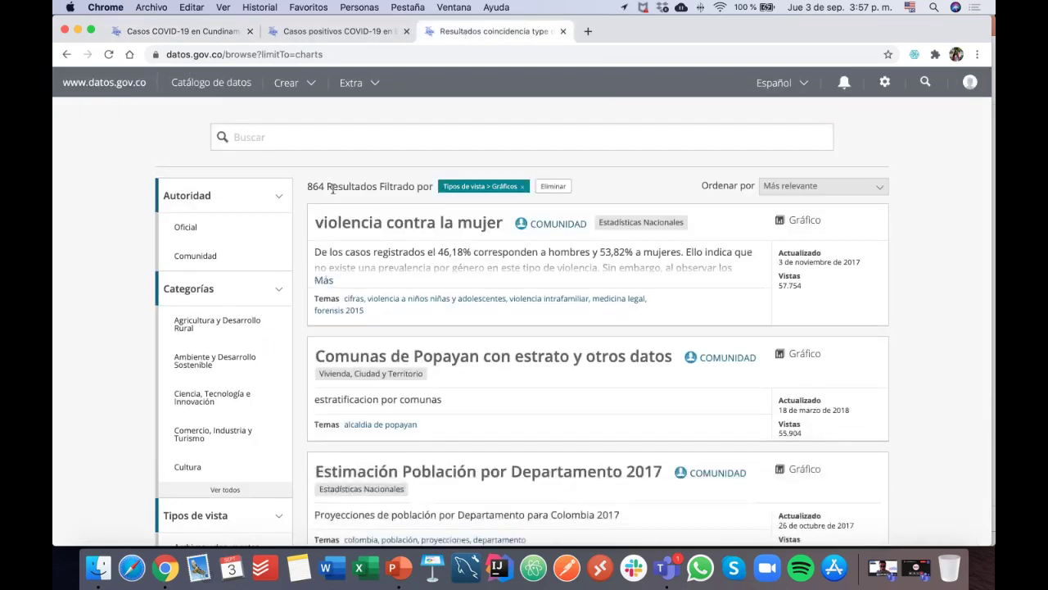
click(237, 55)
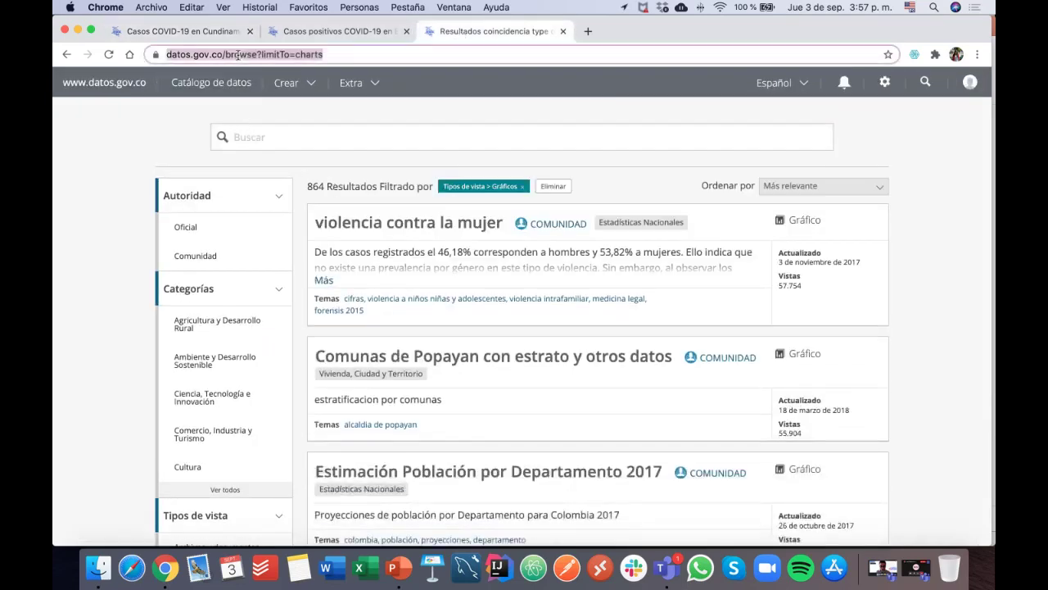
text(datos)
key(Return)
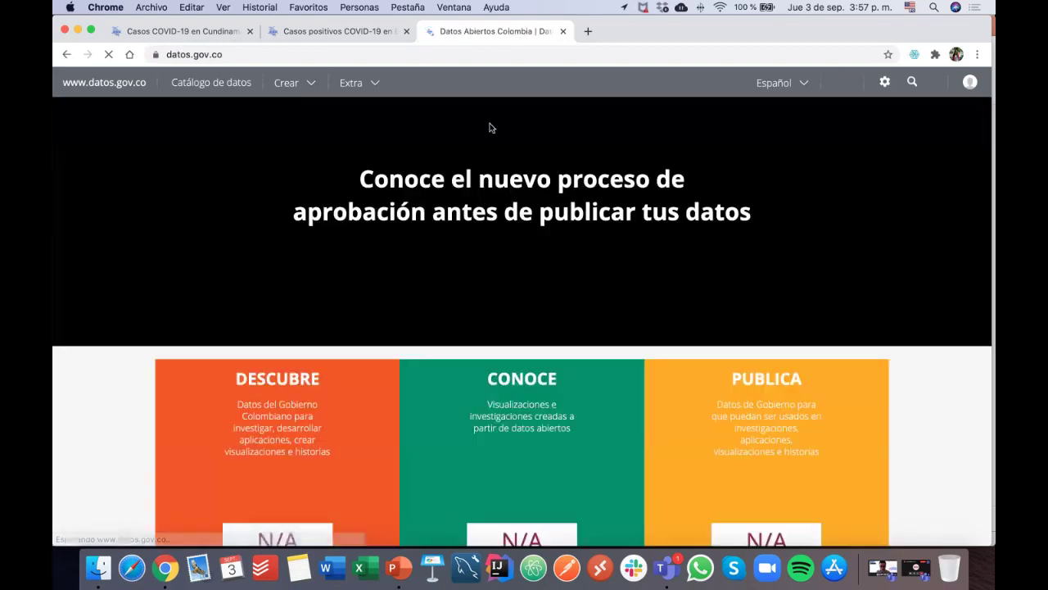
Open the news article on Colombia's coronavirus COVID-19 open data and go from it to the "Casos positivos de COVID-19 en Colombia" dataset
scroll(551, 304, down, 10)
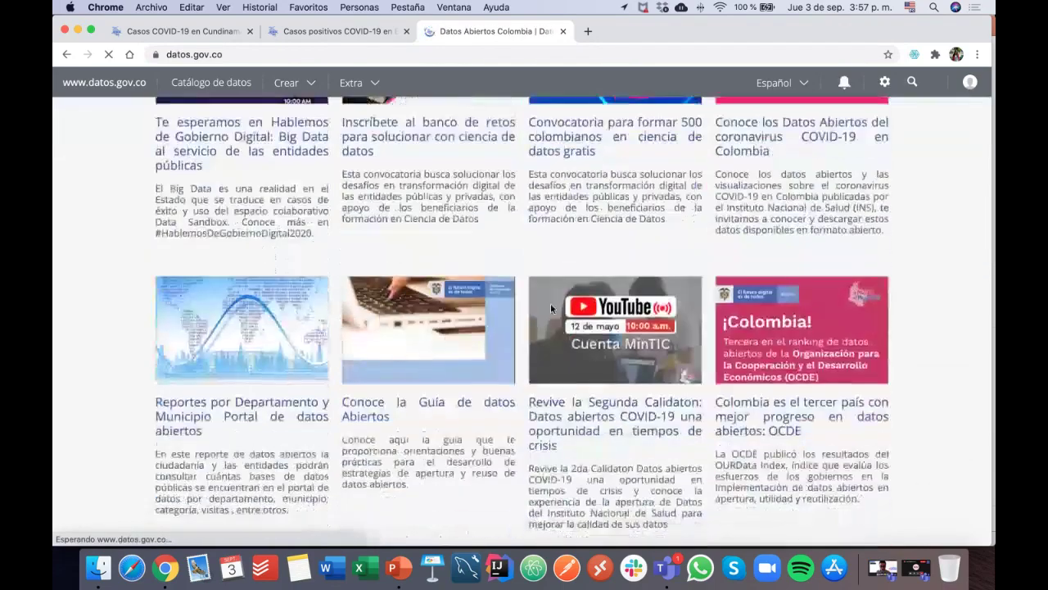
scroll(550, 303, up, 1)
scroll(729, 237, down, 1)
click(729, 235)
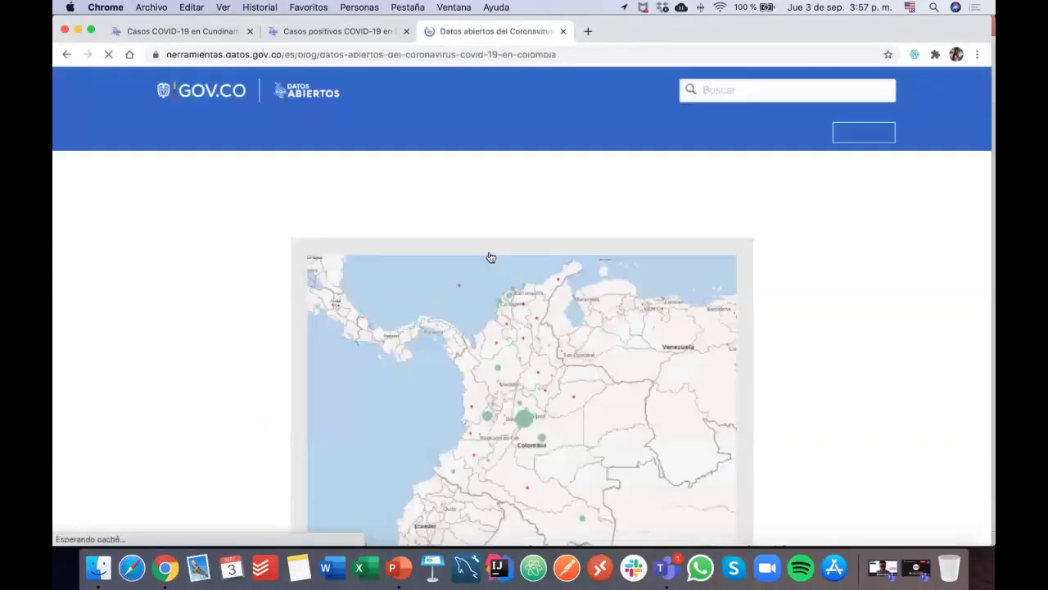
scroll(268, 323, down, 5)
scroll(270, 331, down, 3)
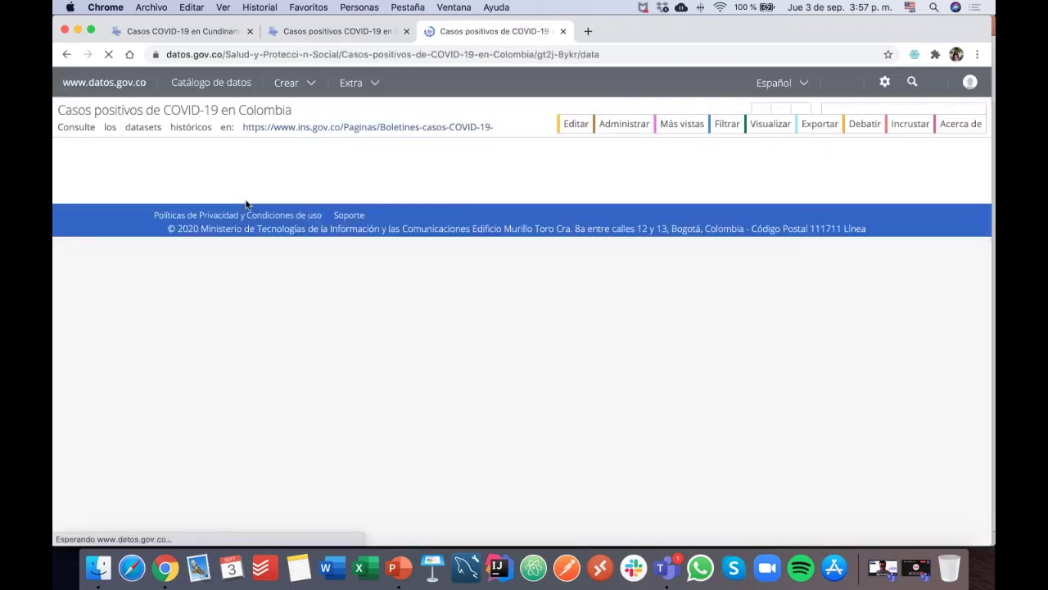
Show the export download formats of the positive cases dataset, and switch to Microsoft Teams
click(821, 129)
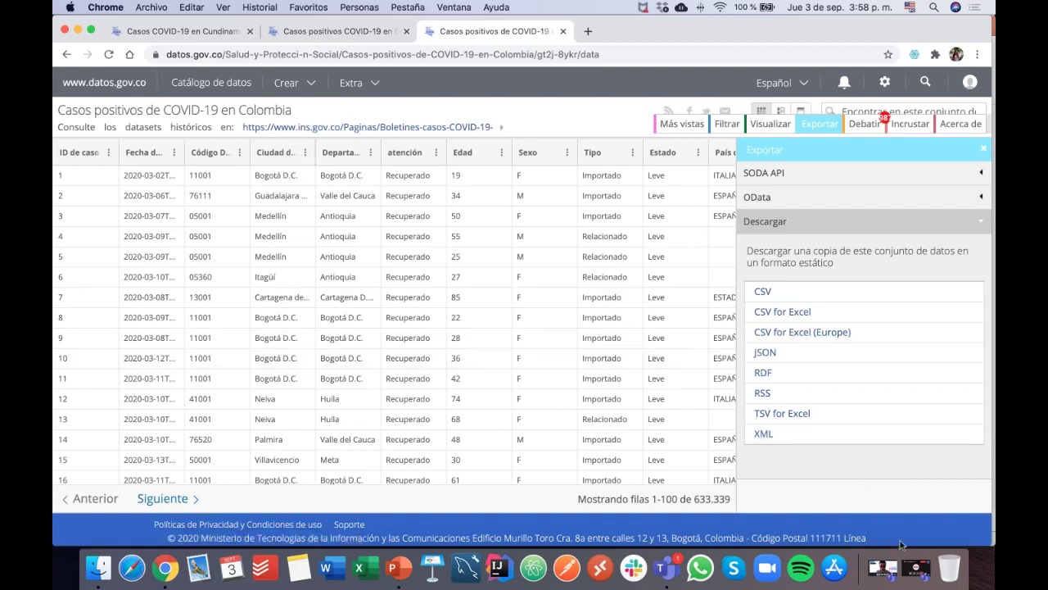
click(912, 567)
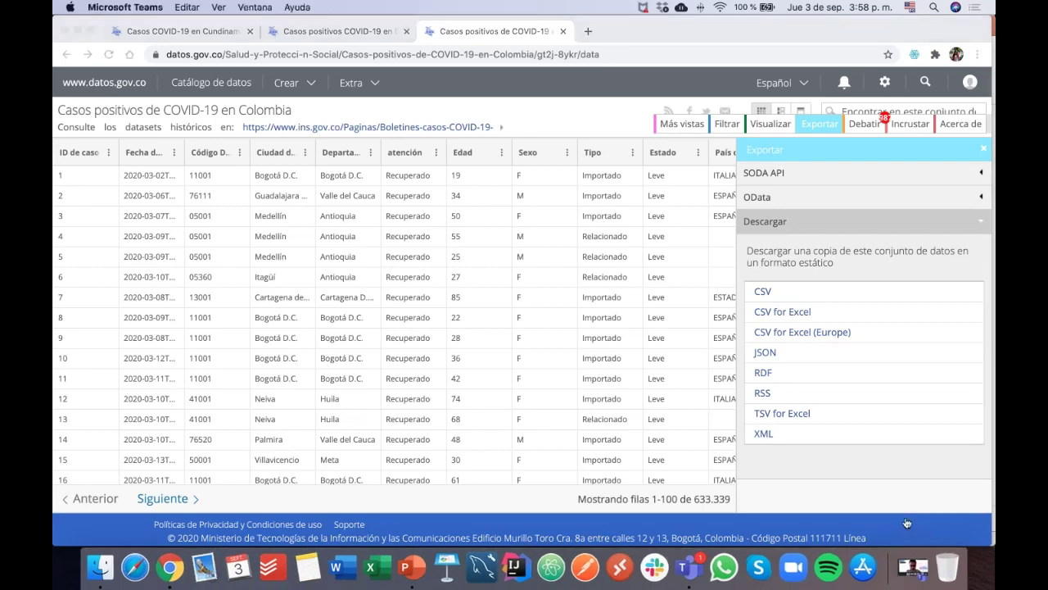